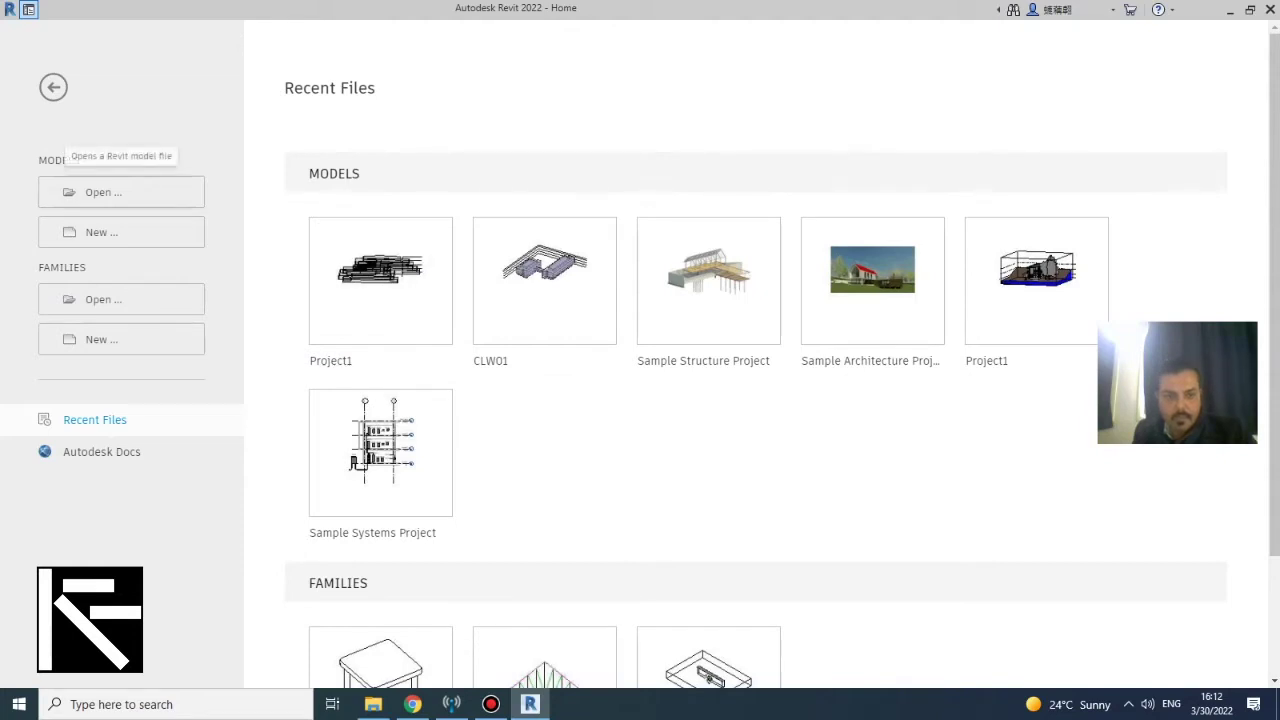
Start a new project and browse to the English folder to choose its template file
left_click(101, 232)
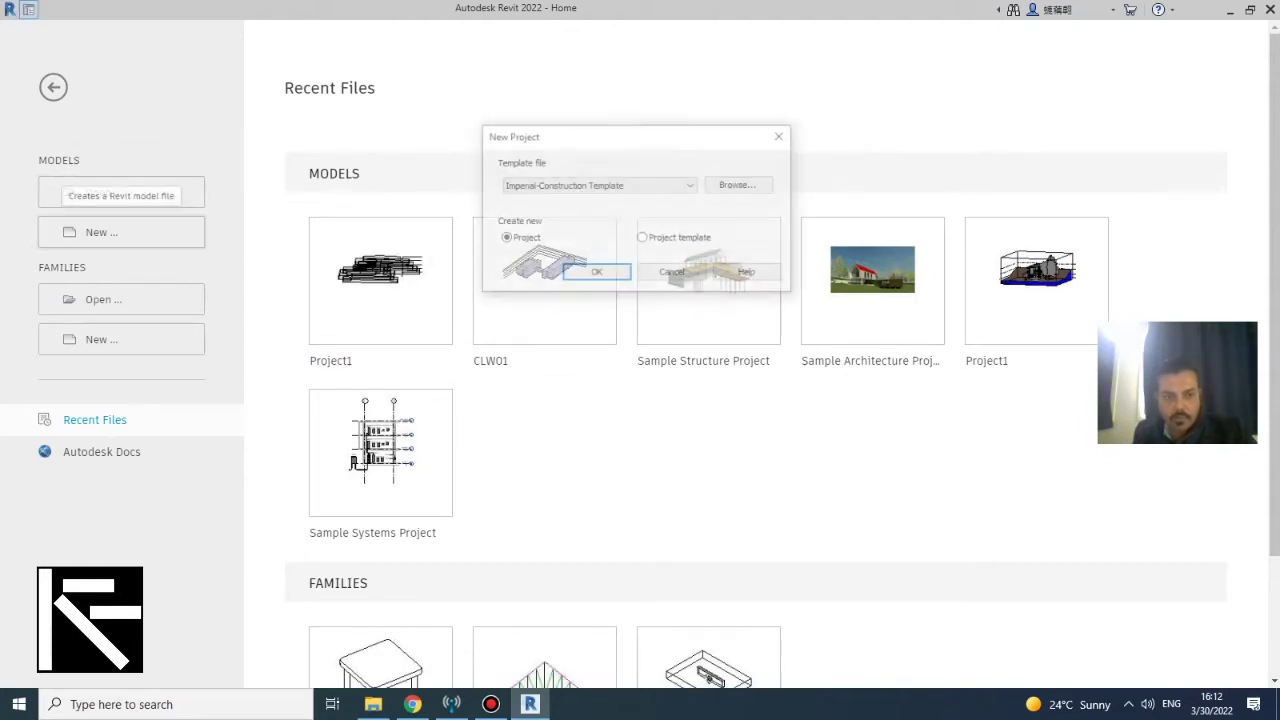
left_click(630, 186)
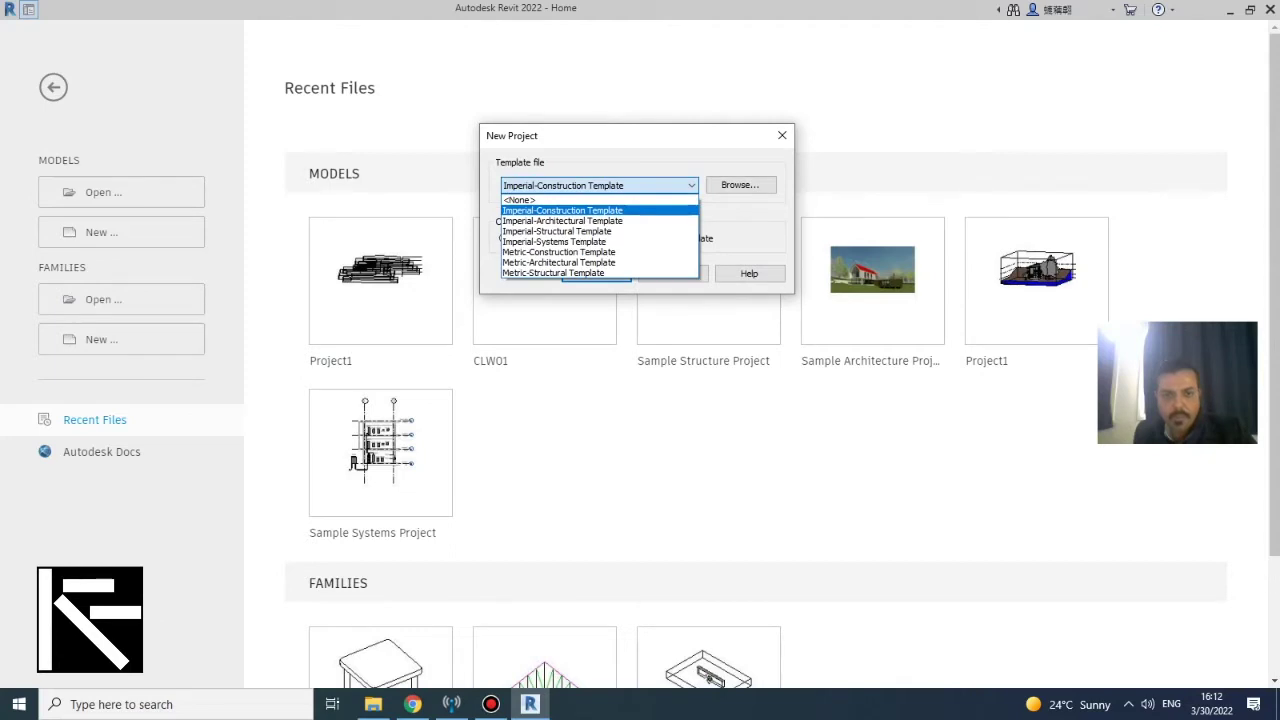
key("Escape")
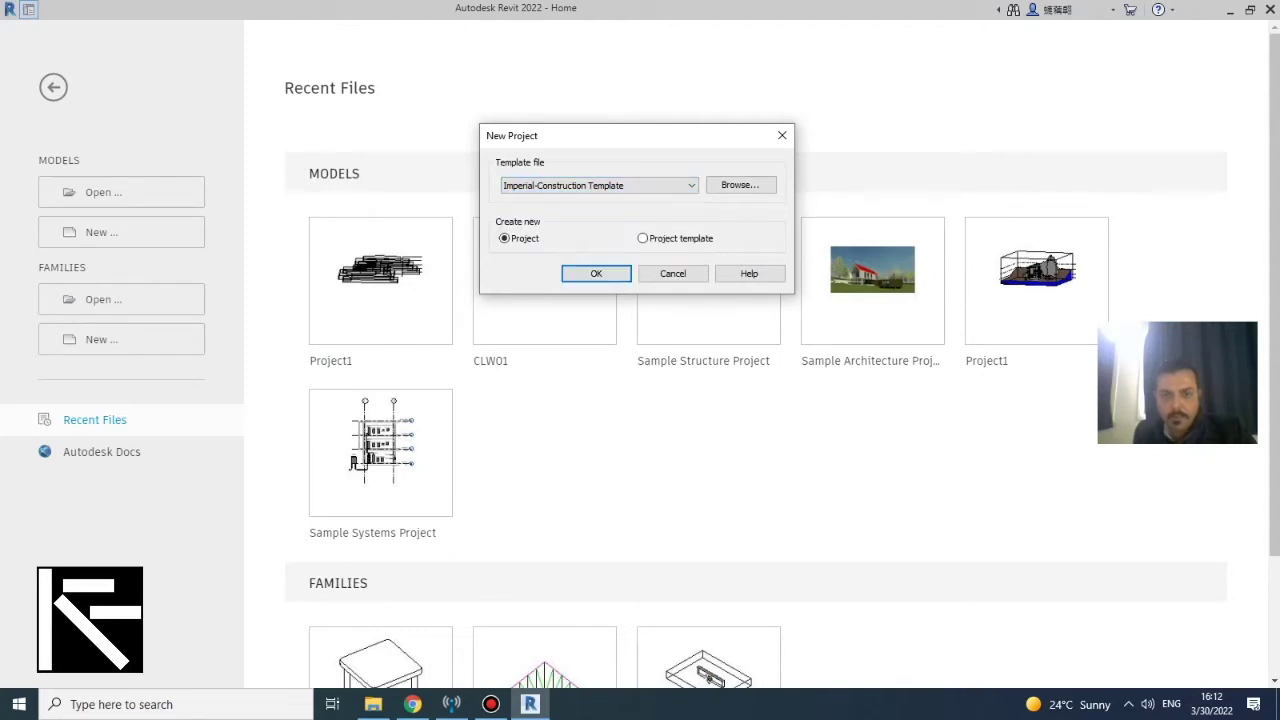
left_click_drag(610, 135, 611, 104)
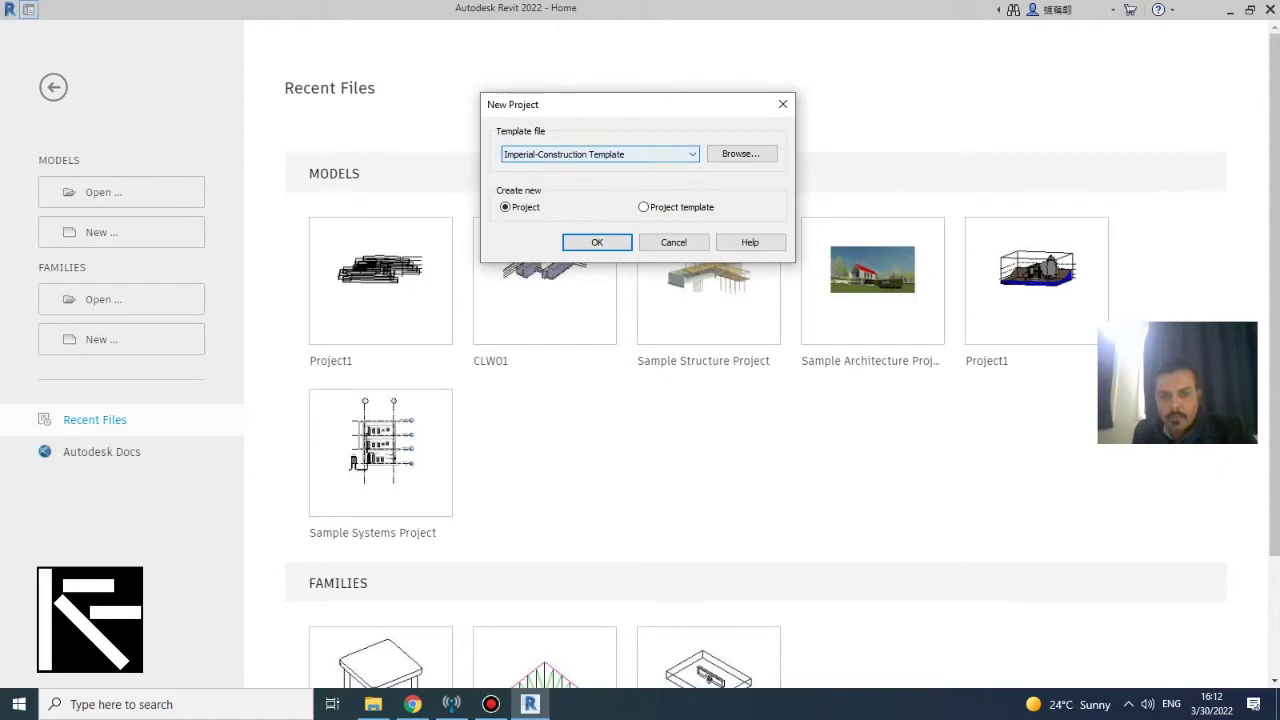
key("Tab")
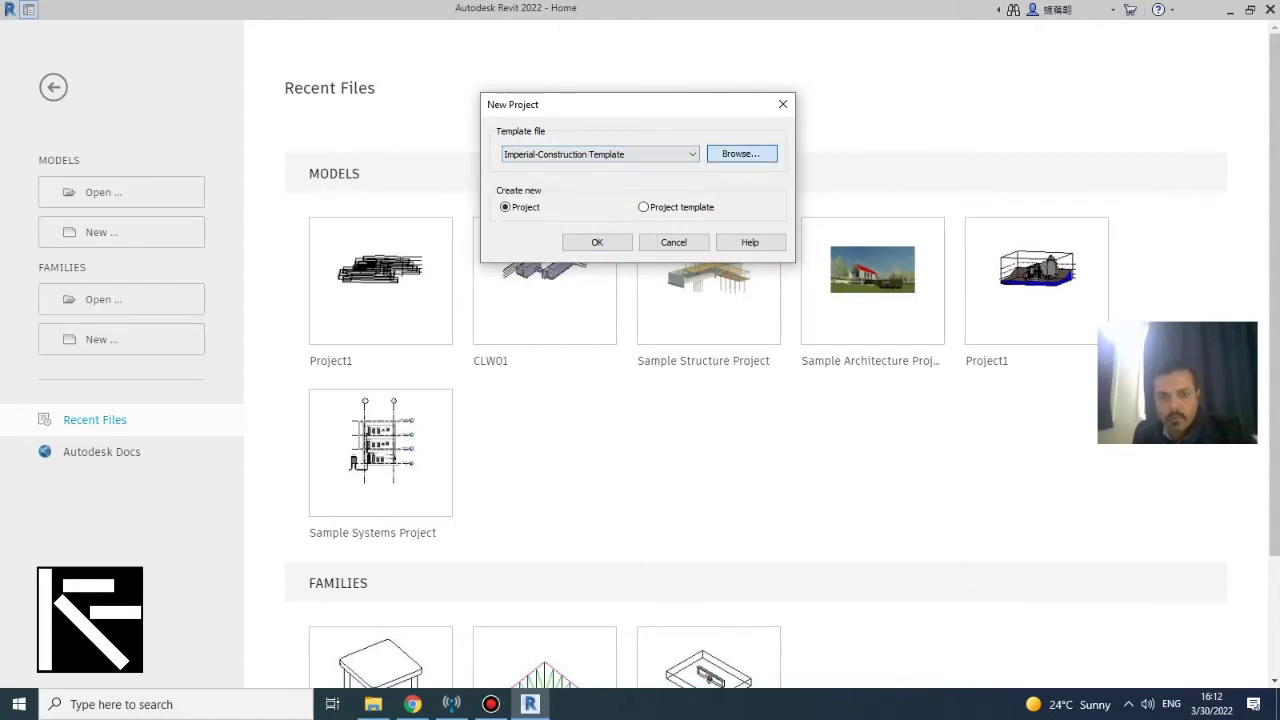
key("Return")
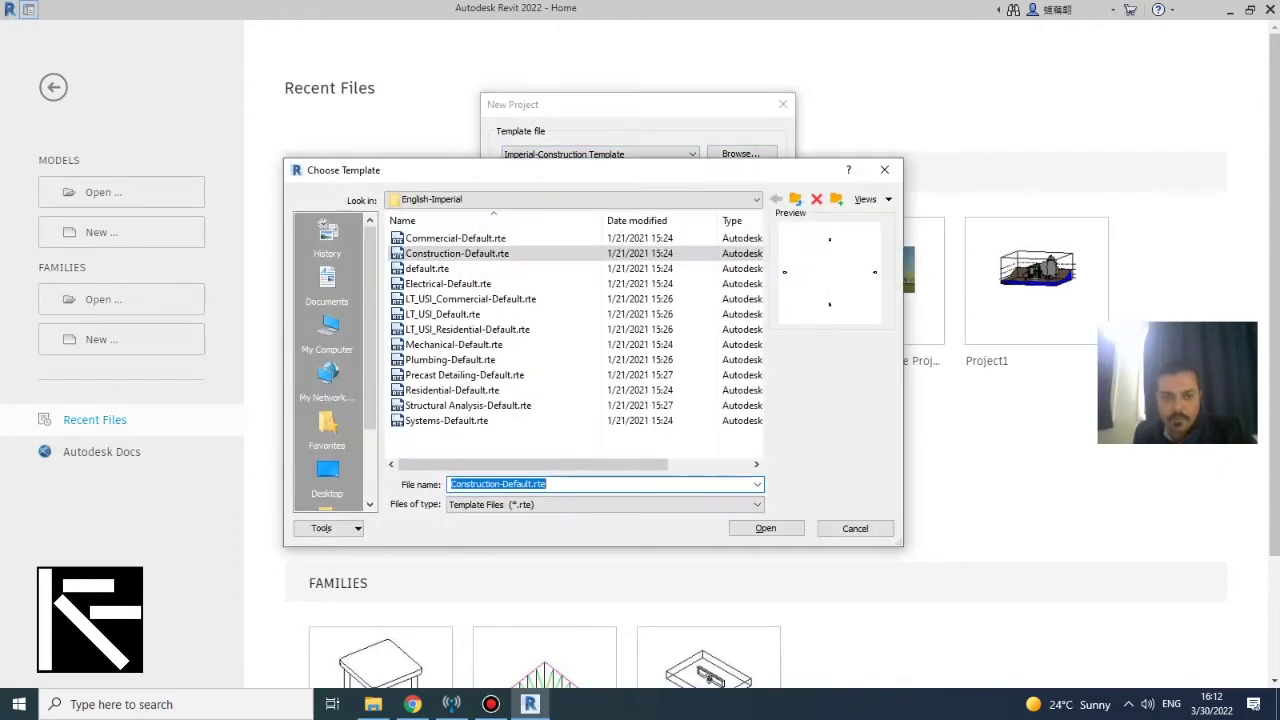
left_click(796, 199)
double_click(421, 268)
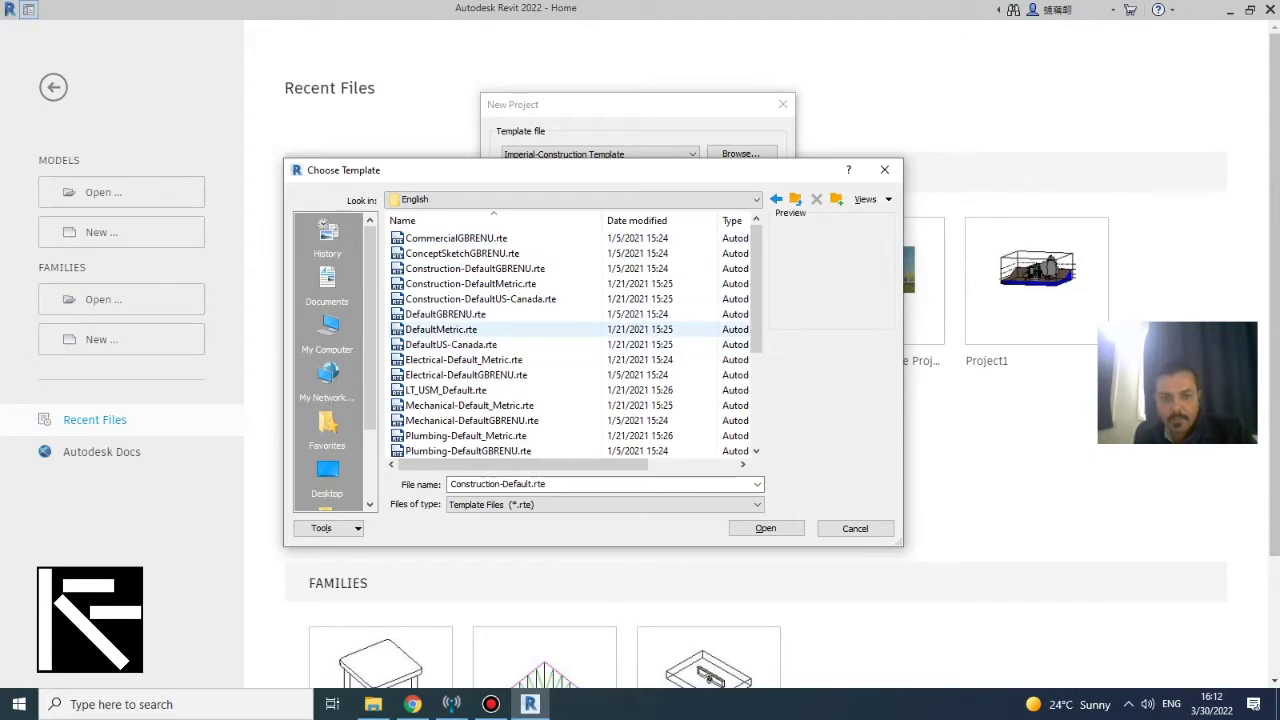
Choose the DefaultMetric.rte template and create the new project from it
scroll(470, 335, "down", 2)
scroll(470, 332, "up", 2)
left_click(460, 329)
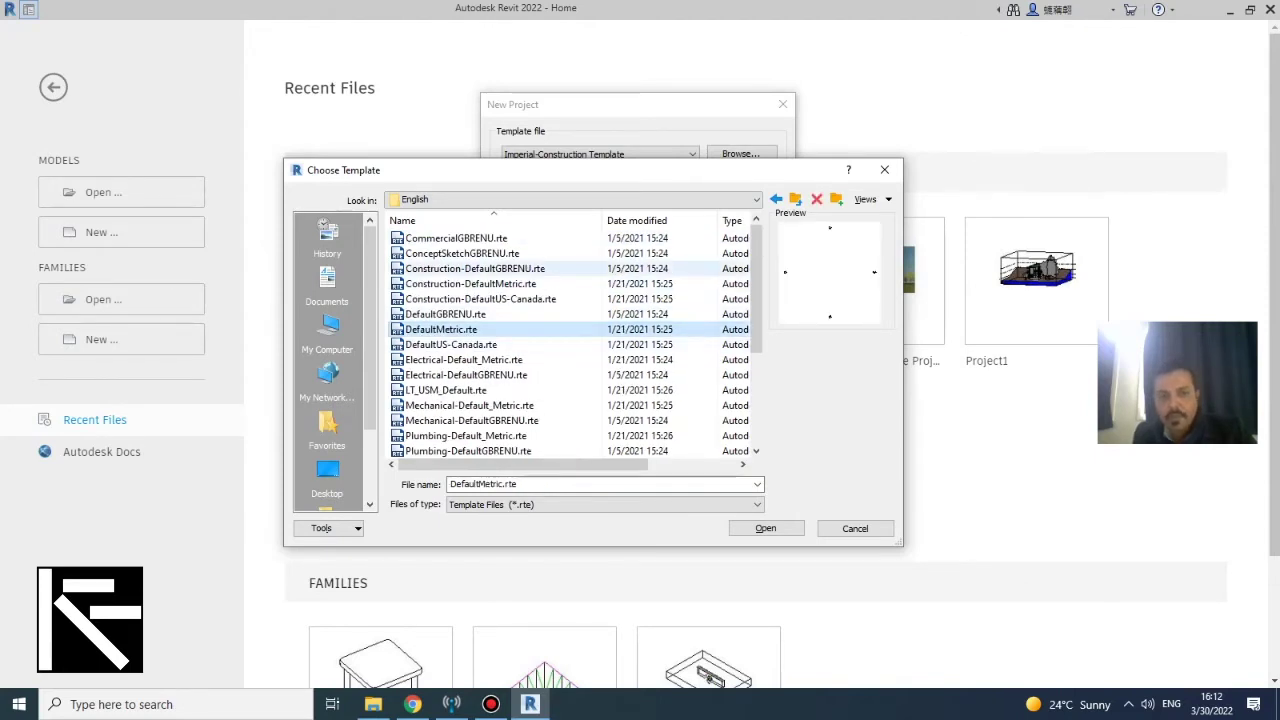
scroll(470, 275, "down", 2)
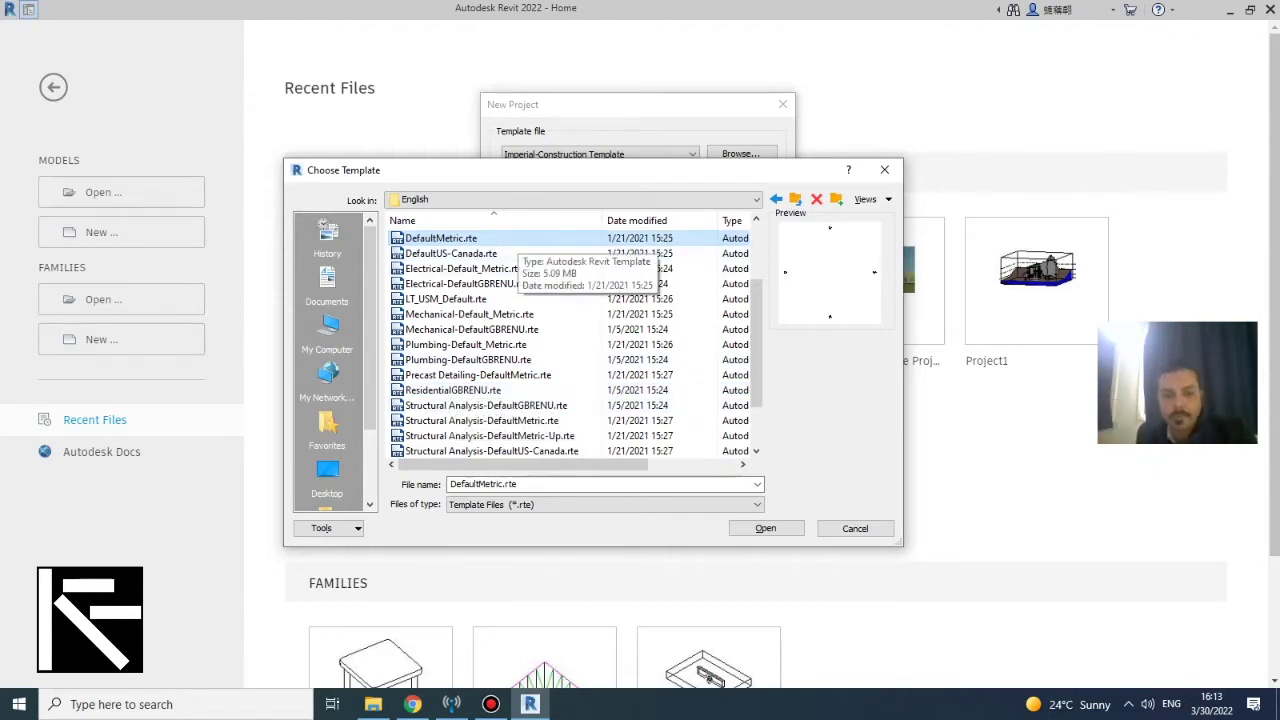
left_click(766, 528)
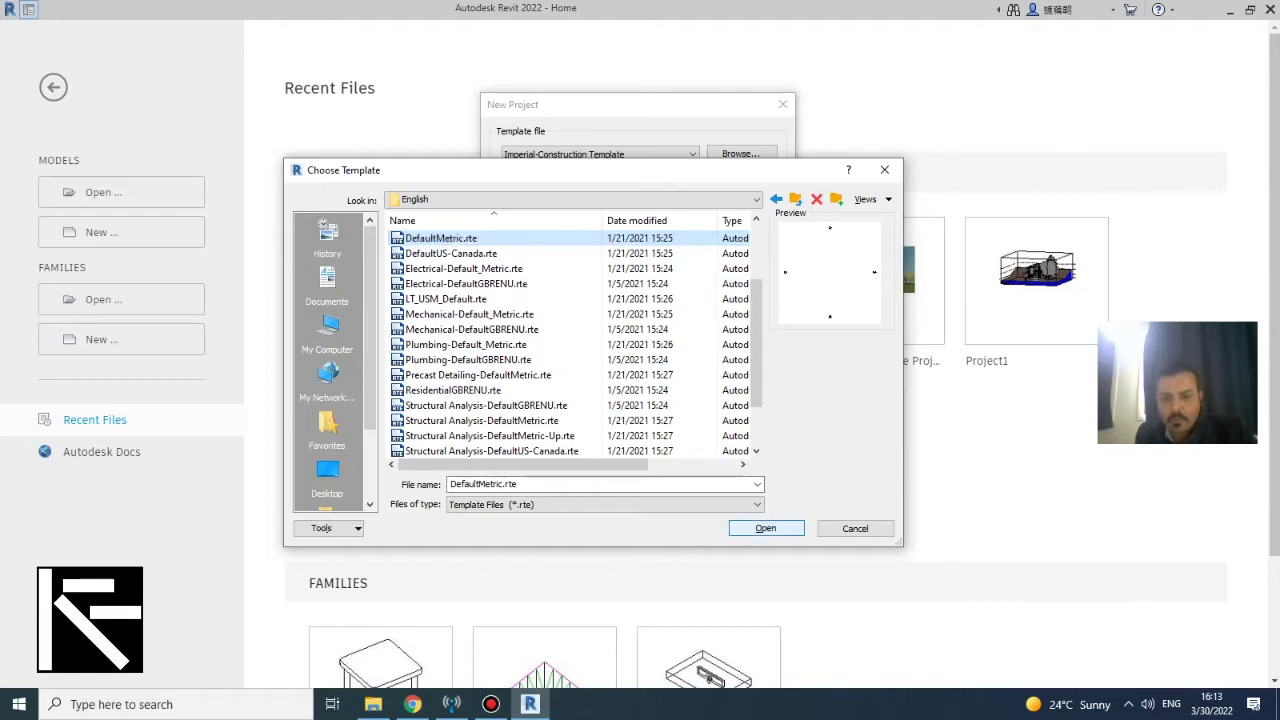
key("Return")
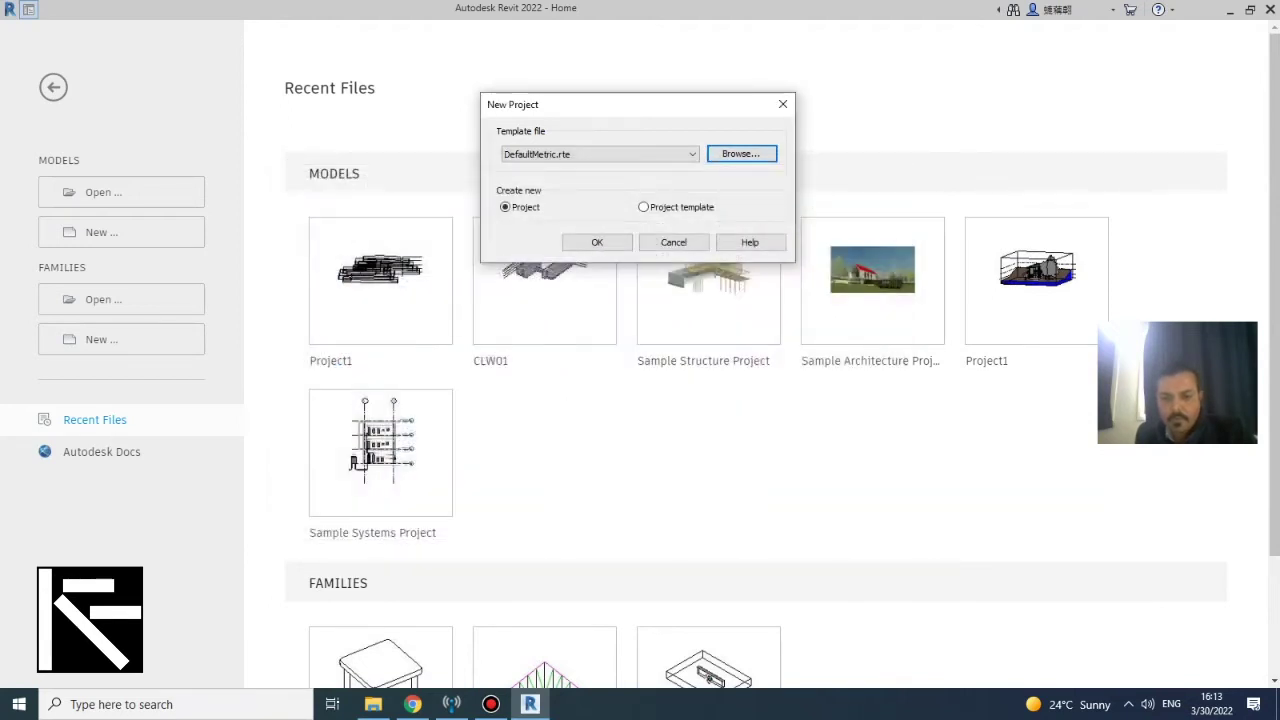
left_click(598, 242)
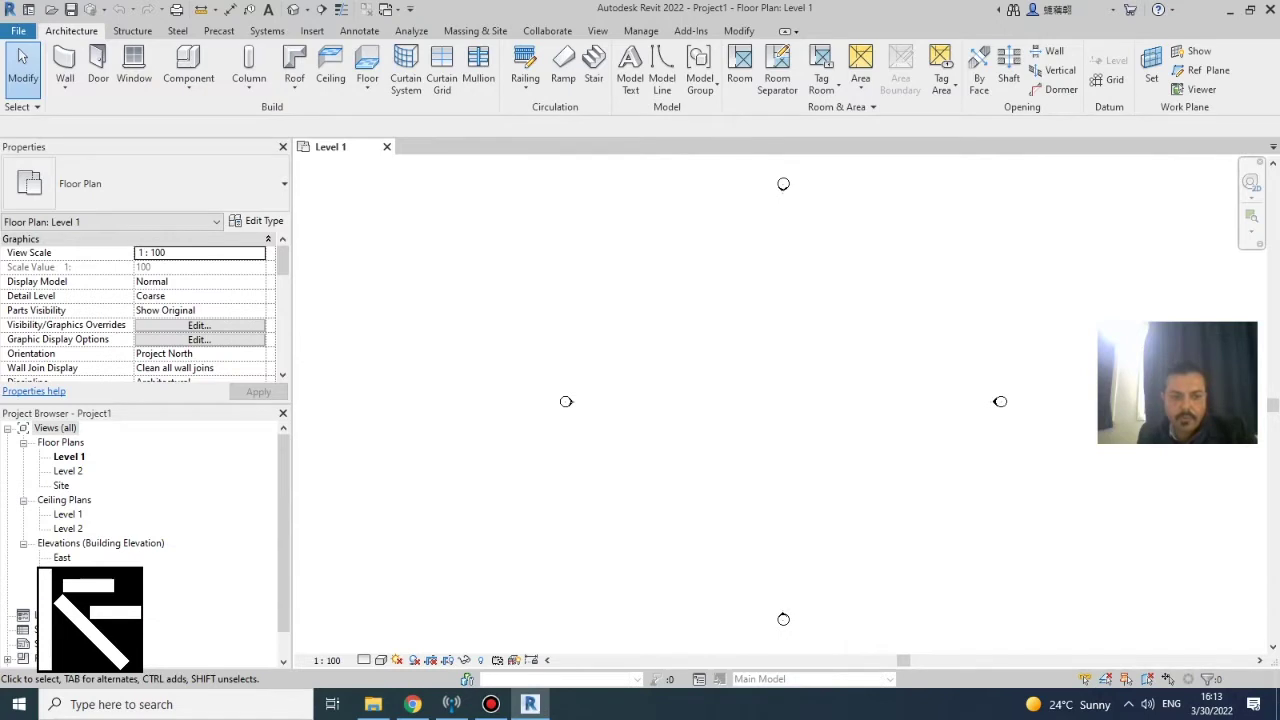
Delete the Level 1 and Level 2 ceiling plan views from the project
left_click(68, 514)
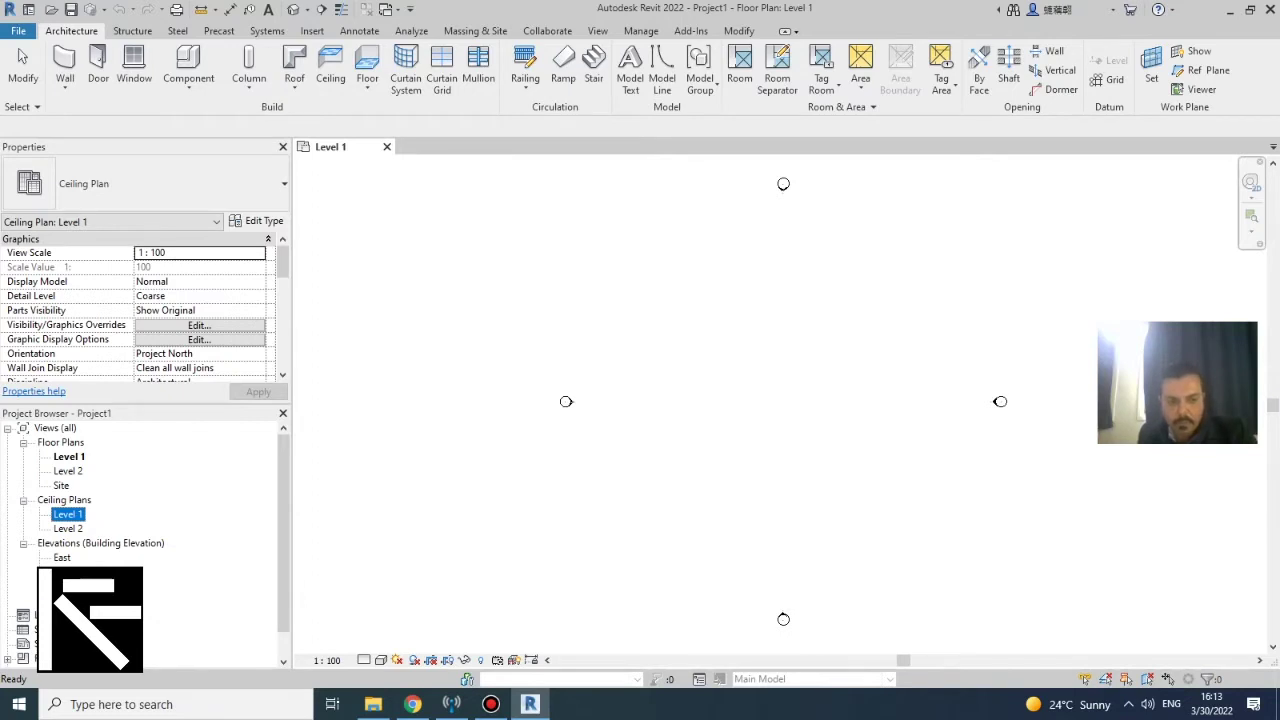
right_click(77, 516)
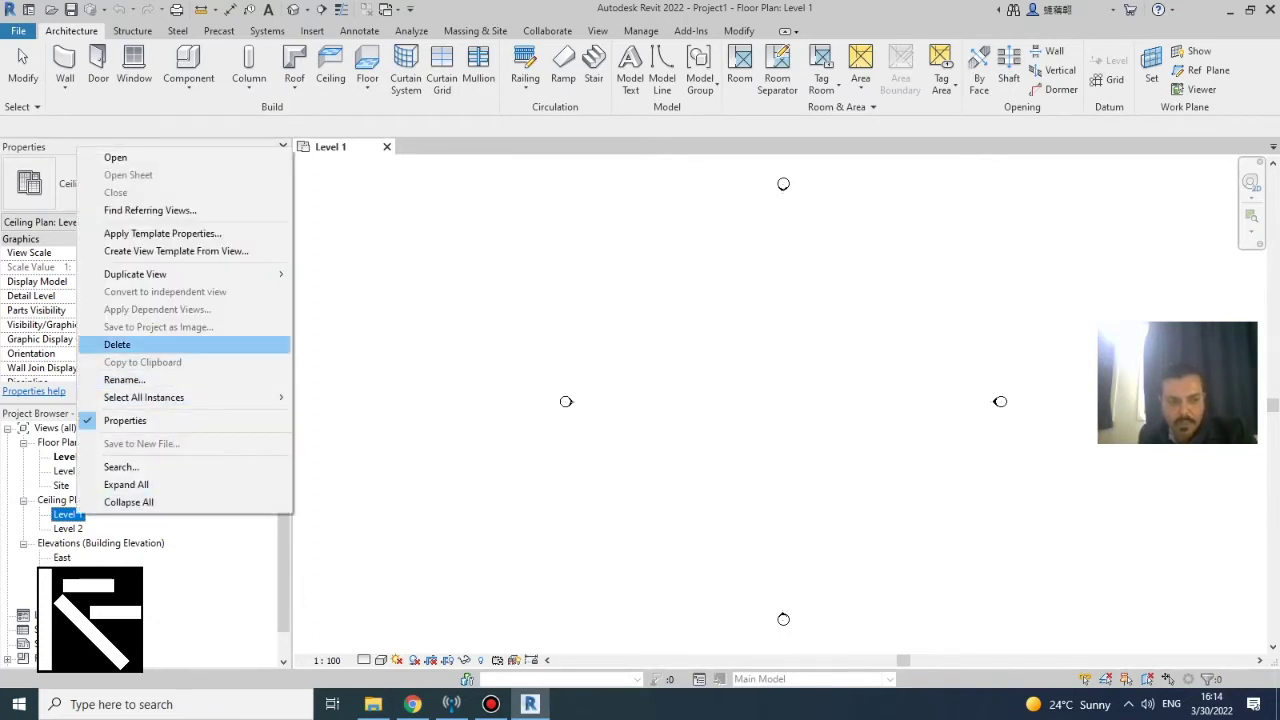
left_click(118, 345)
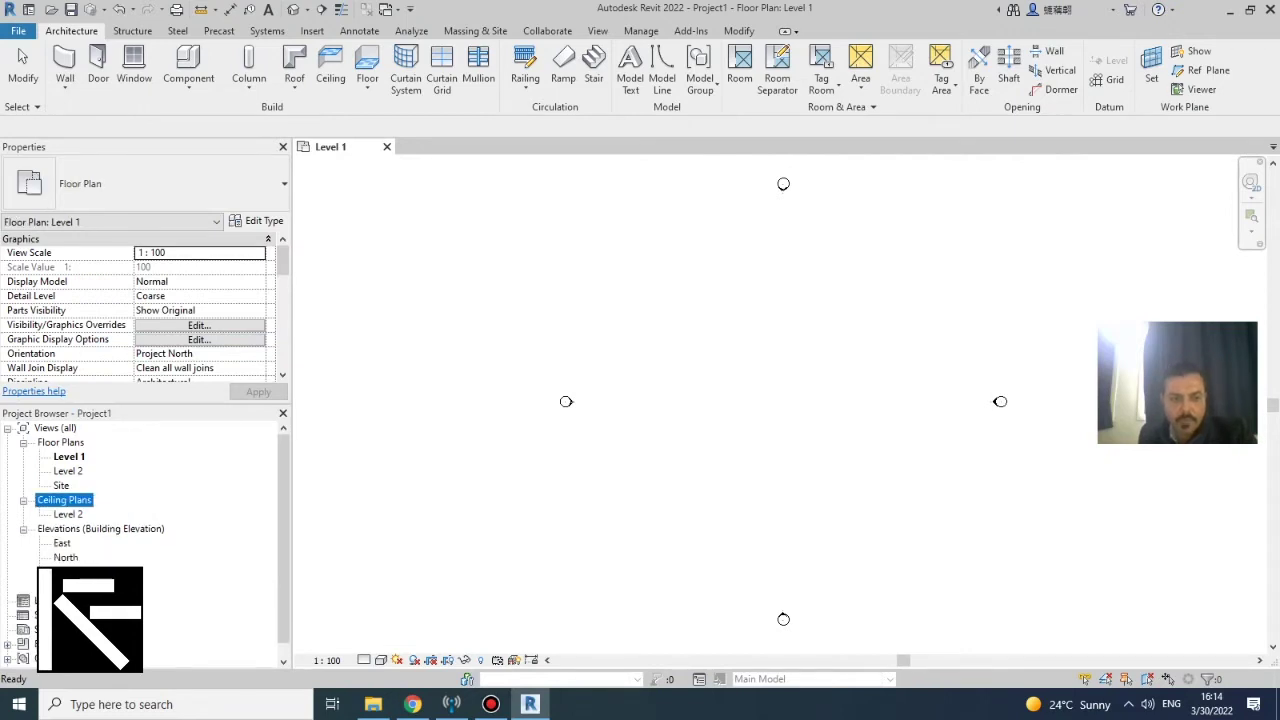
right_click(68, 514)
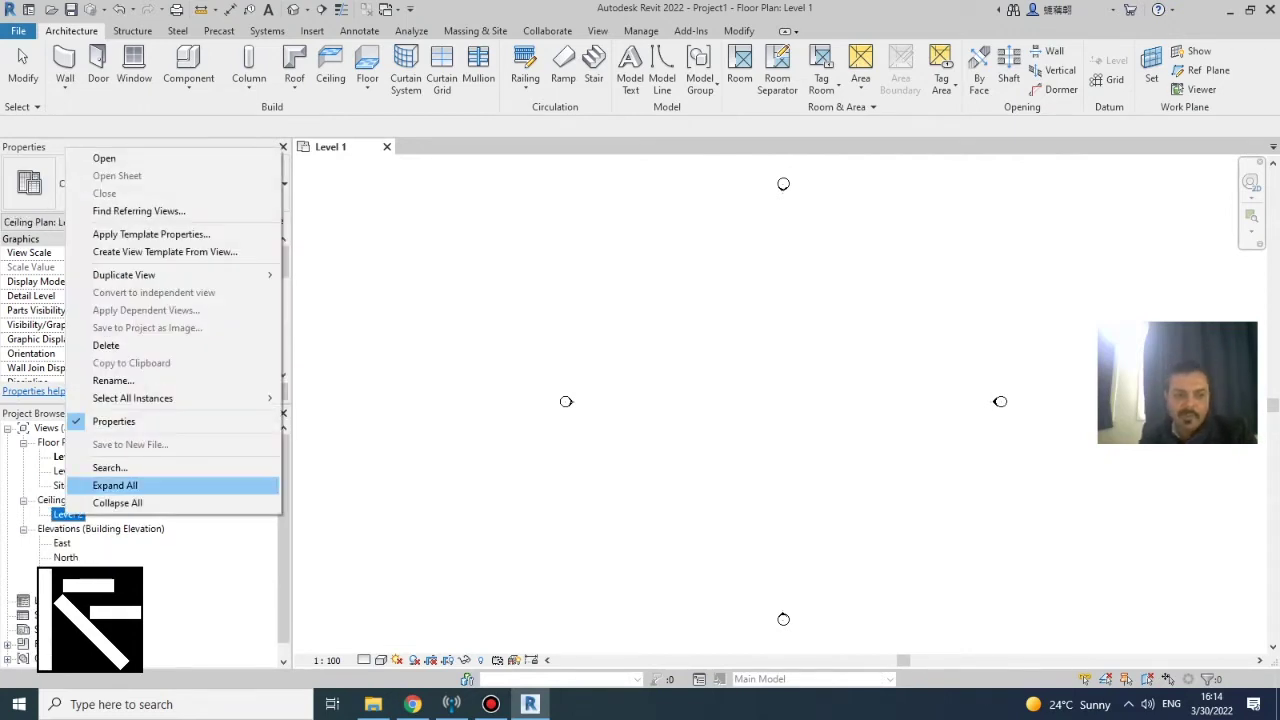
left_click(106, 345)
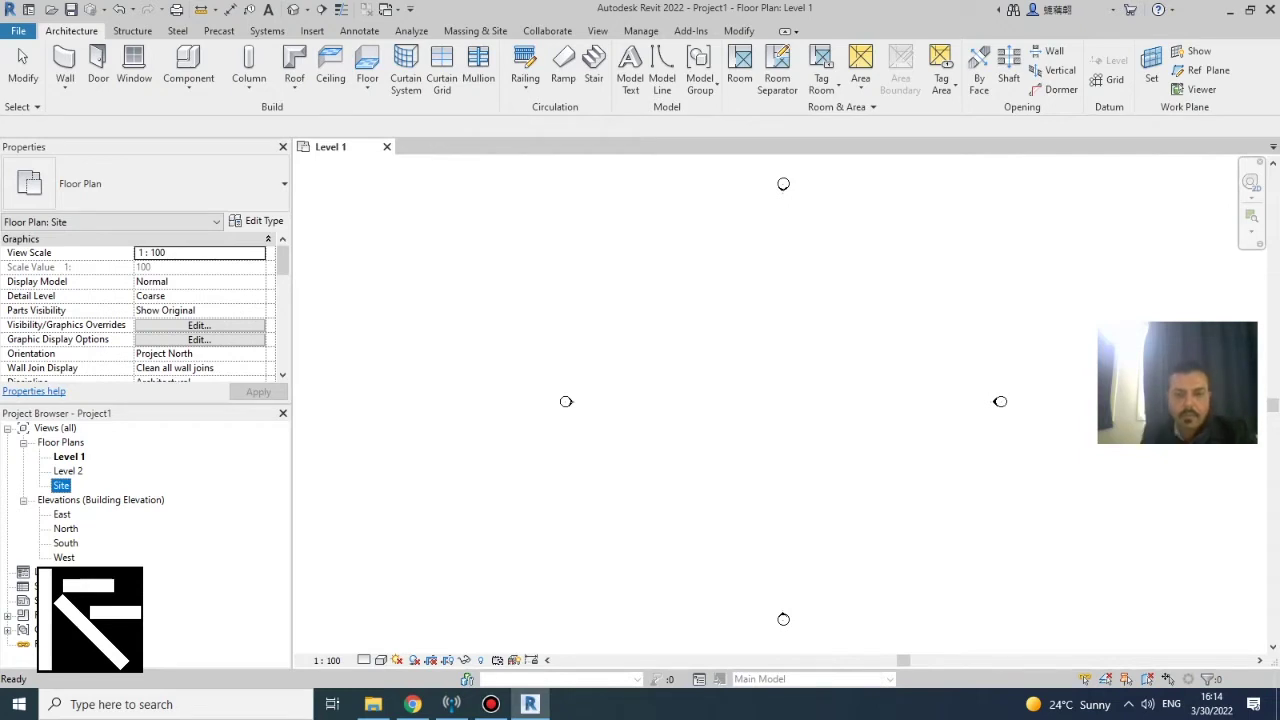
Set the project's length units to centimeters and apply the project units
left_click(780, 400)
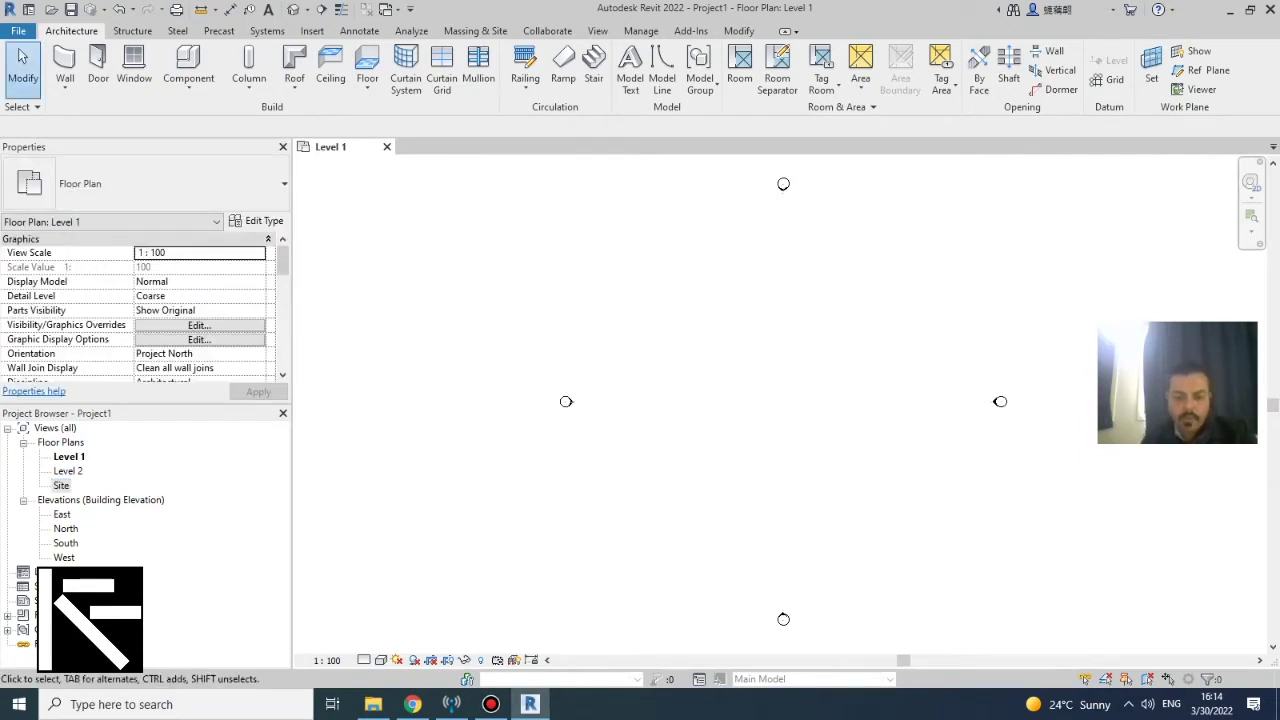
key("u")
key("n")
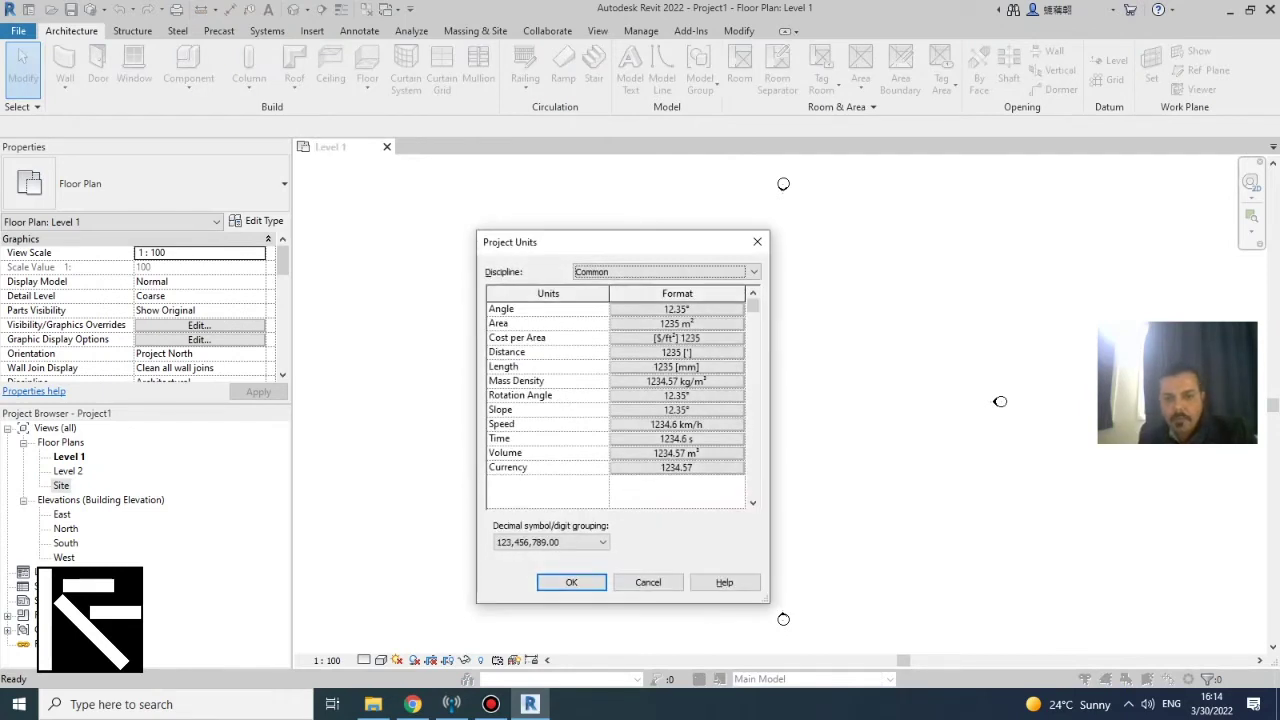
left_click(677, 367)
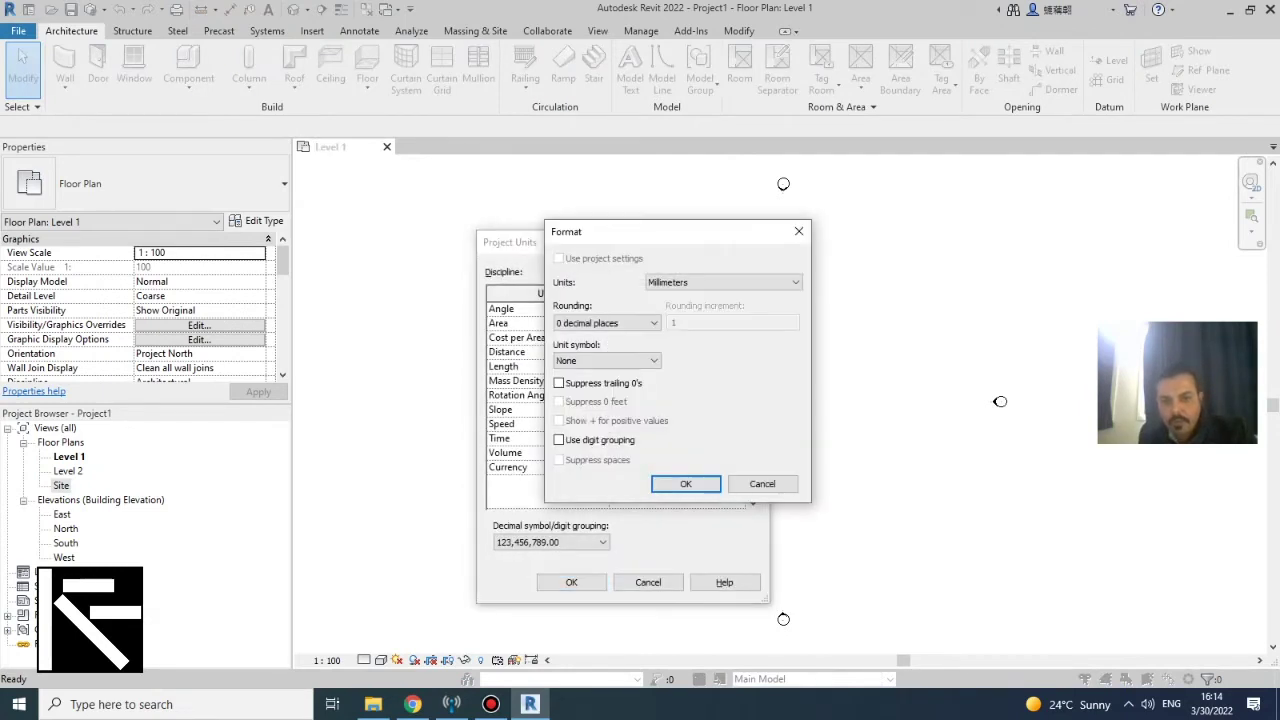
left_click(724, 282)
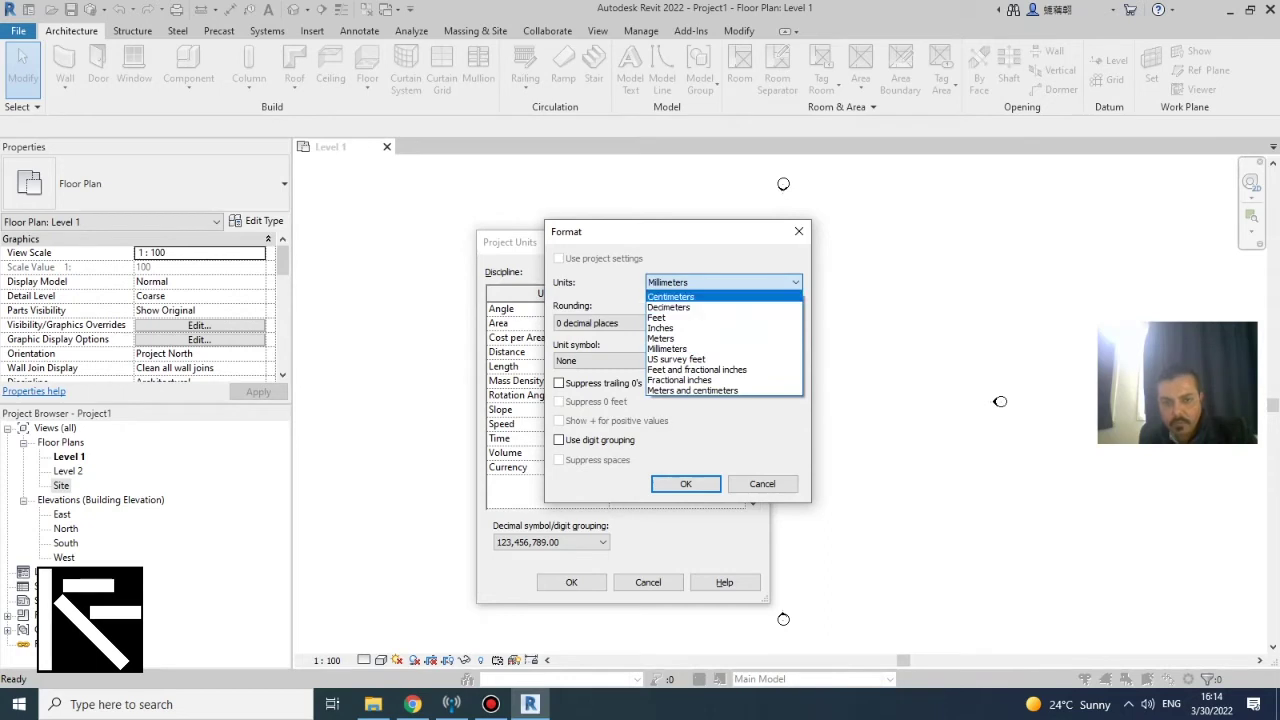
key("Return")
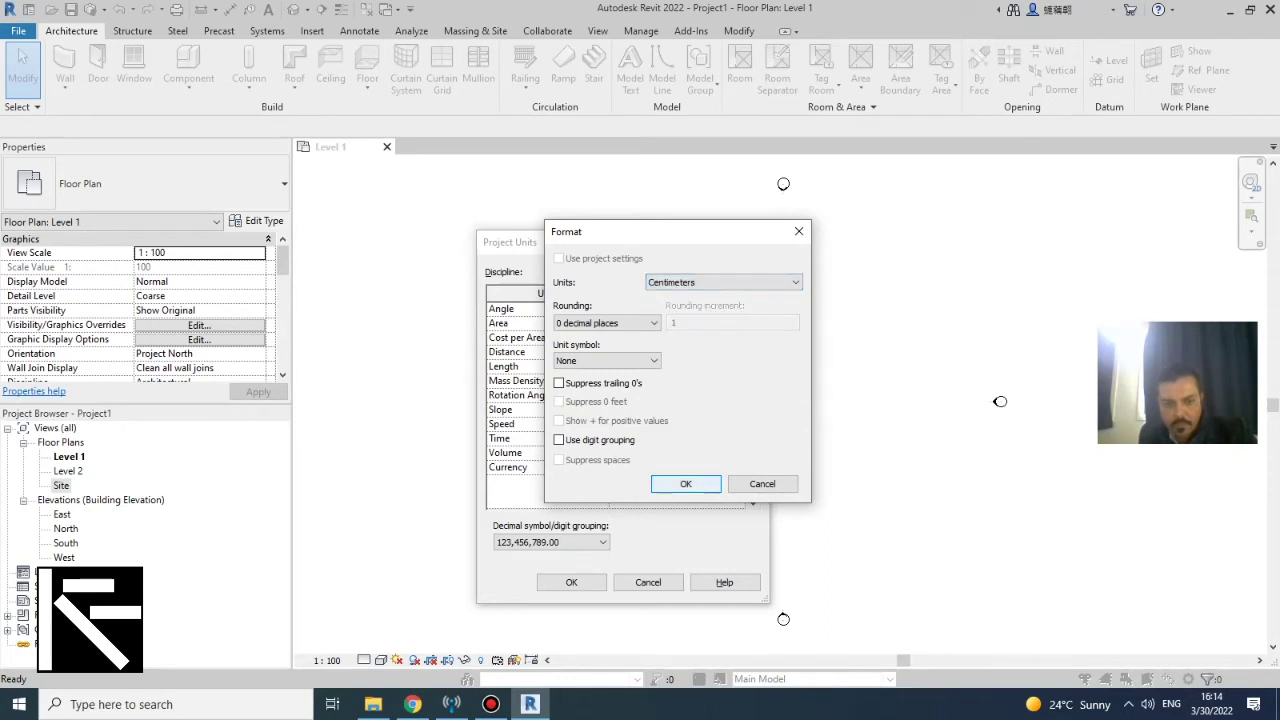
key("Return")
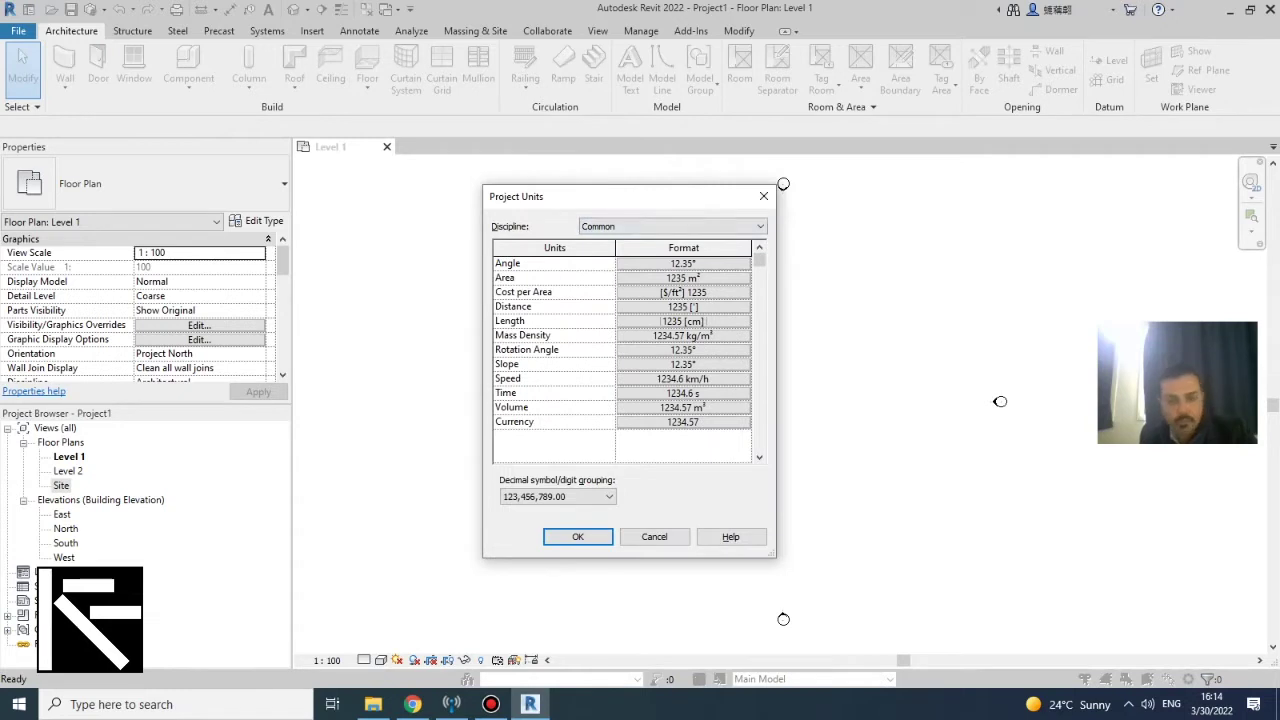
left_click(578, 537)
key("Return")
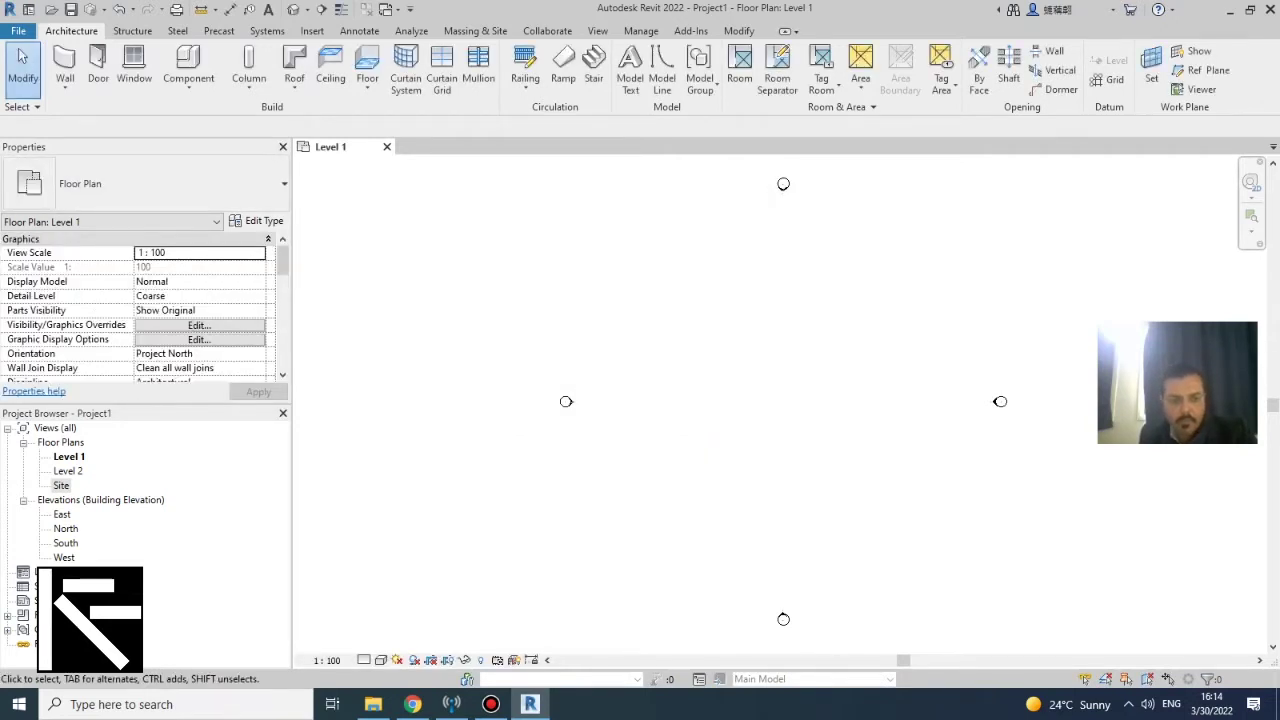
Open the East elevation and set the elevation of Level 2 to 320 cm
double_click(62, 514)
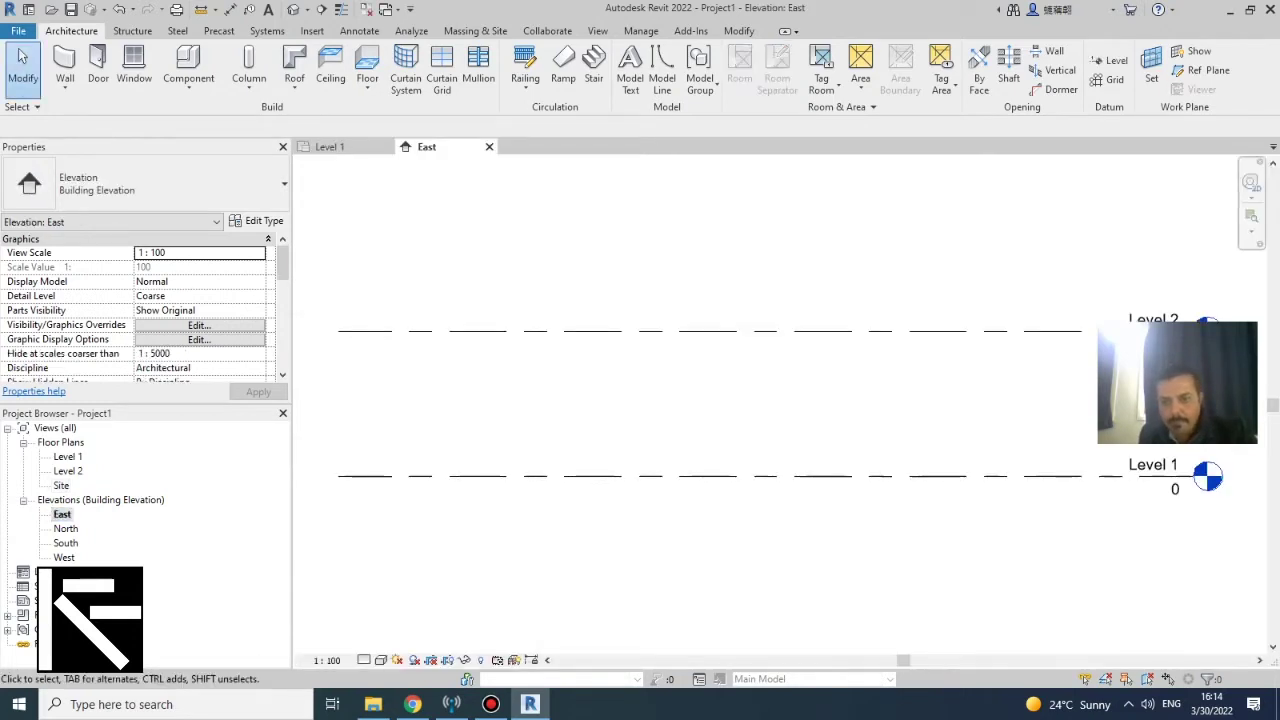
scroll(633, 390, "down", 2)
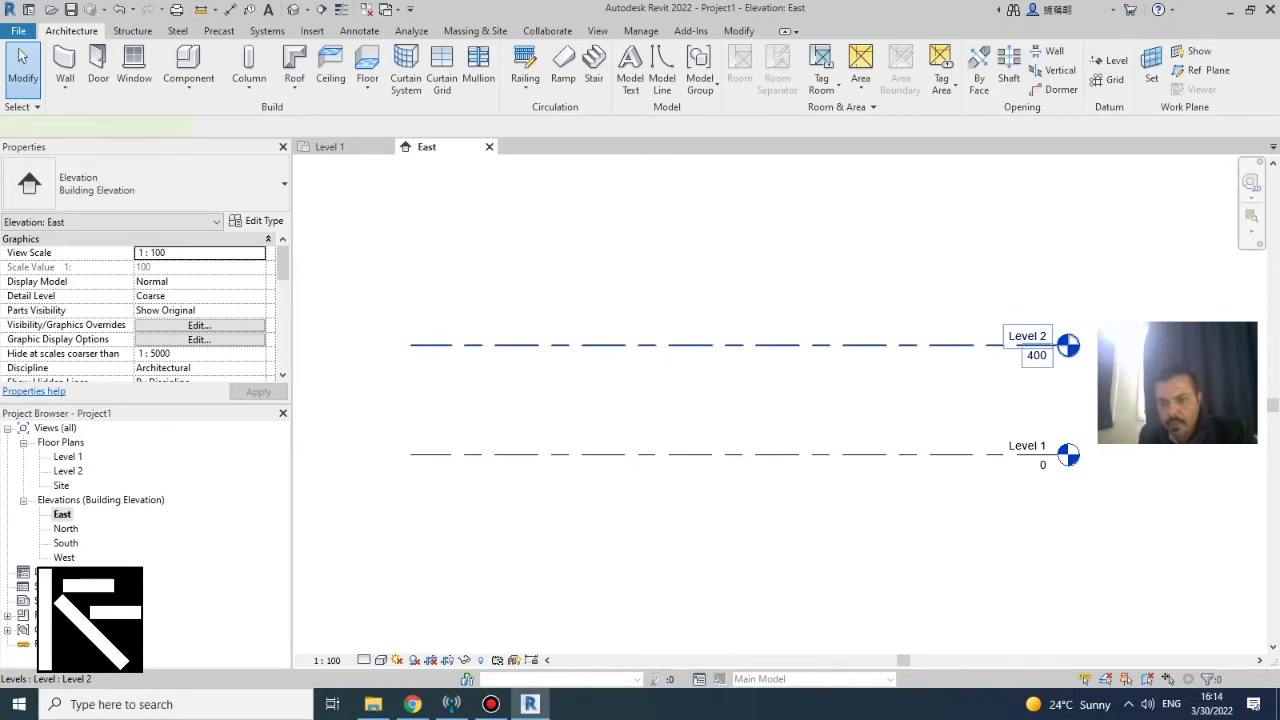
left_click(1037, 352)
left_click(1005, 358)
type("320")
key("Return")
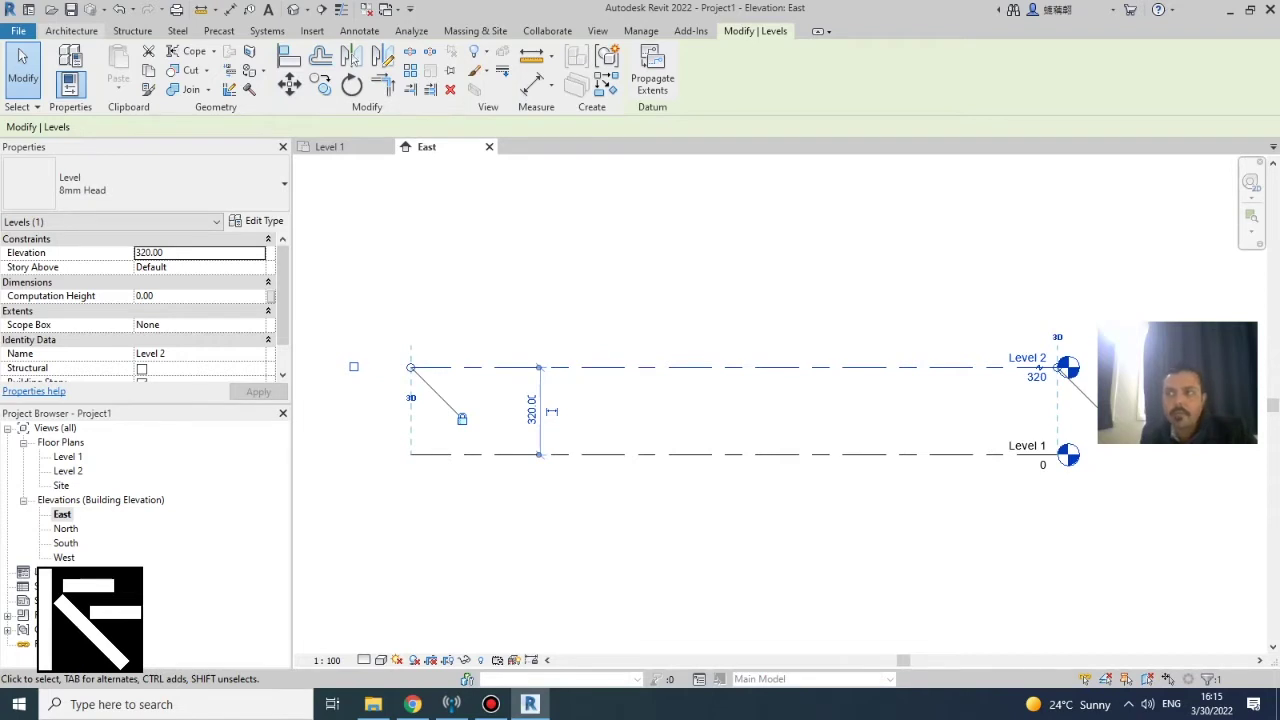
Draw a third level 320 cm above Level 2, aligned with the existing level lines, and undo its placement
left_click(71, 30)
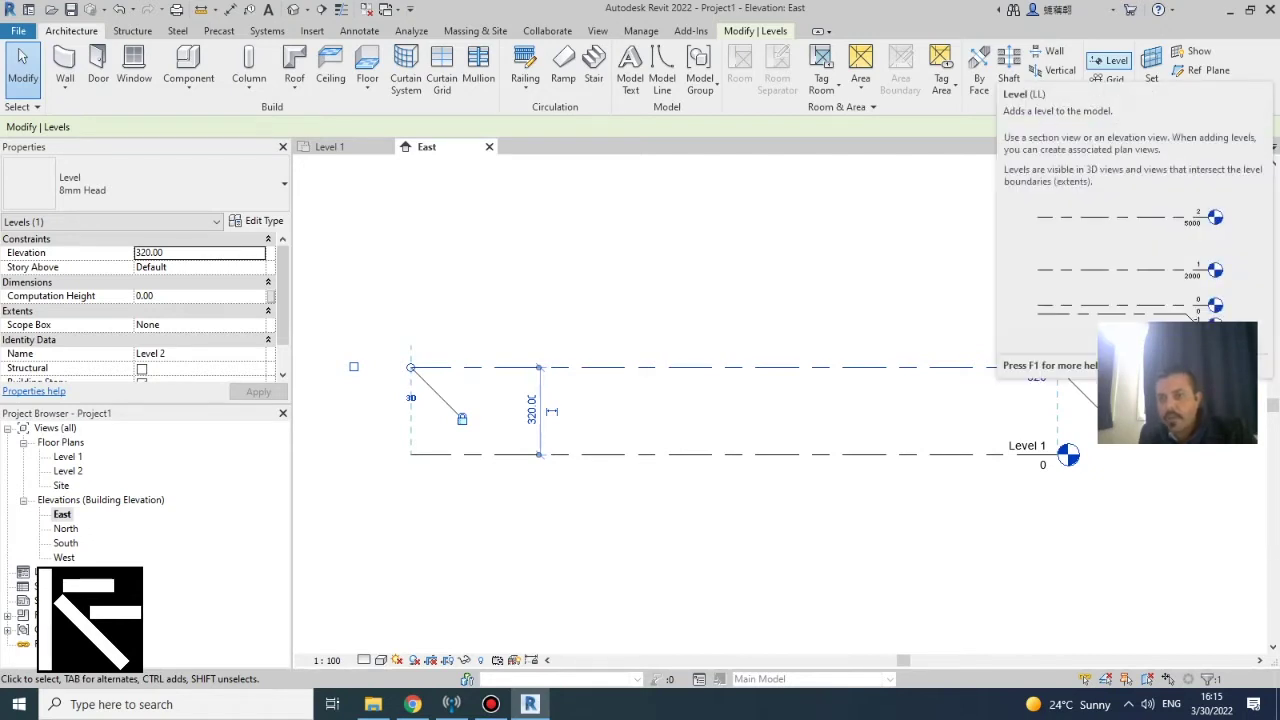
key("l")
key("l")
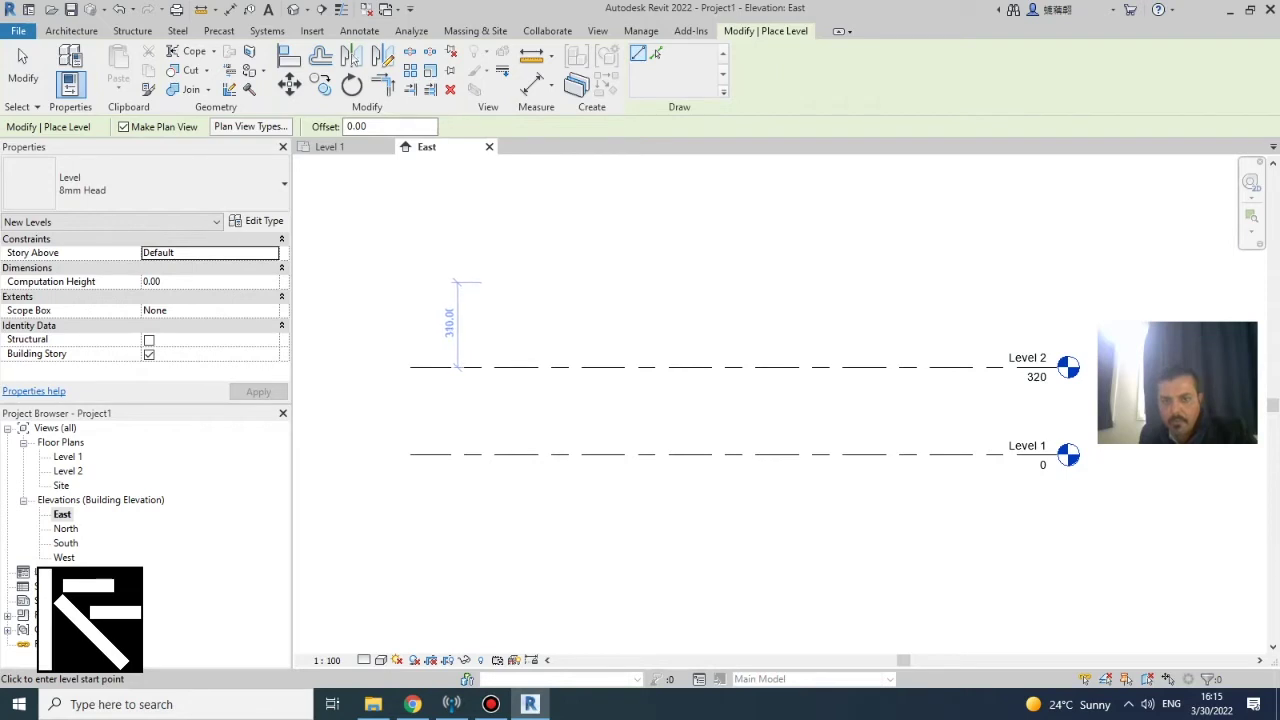
type("330")
key("Return")
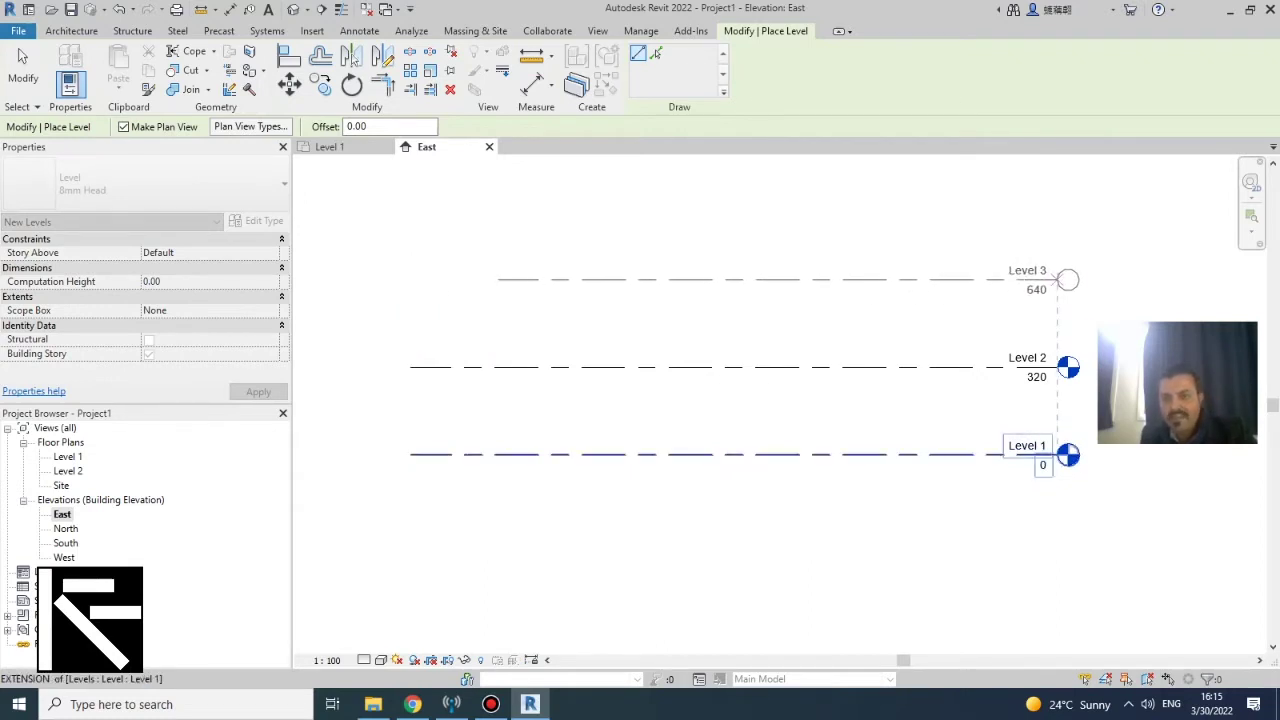
left_click(1082, 279)
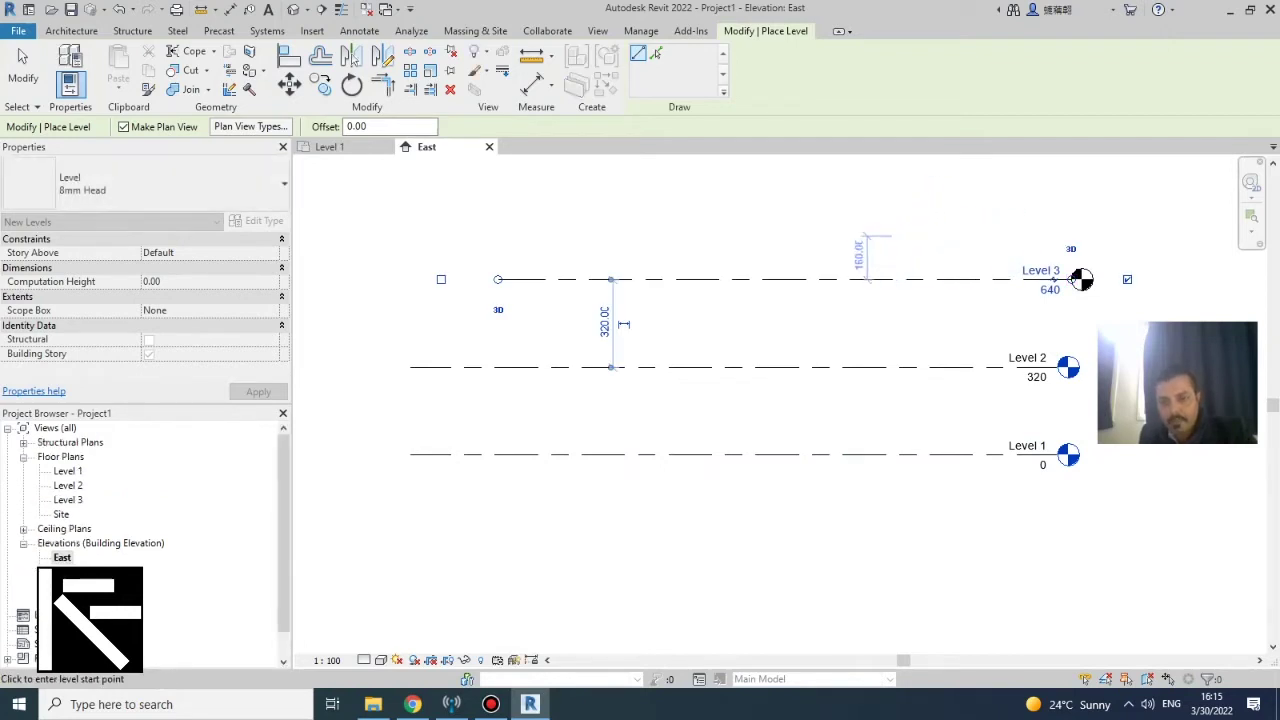
key("Escape")
key("ctrl+z")
Start placing a new level and restrict its generated plan view types to Floor Plan only
key("l")
key("l")
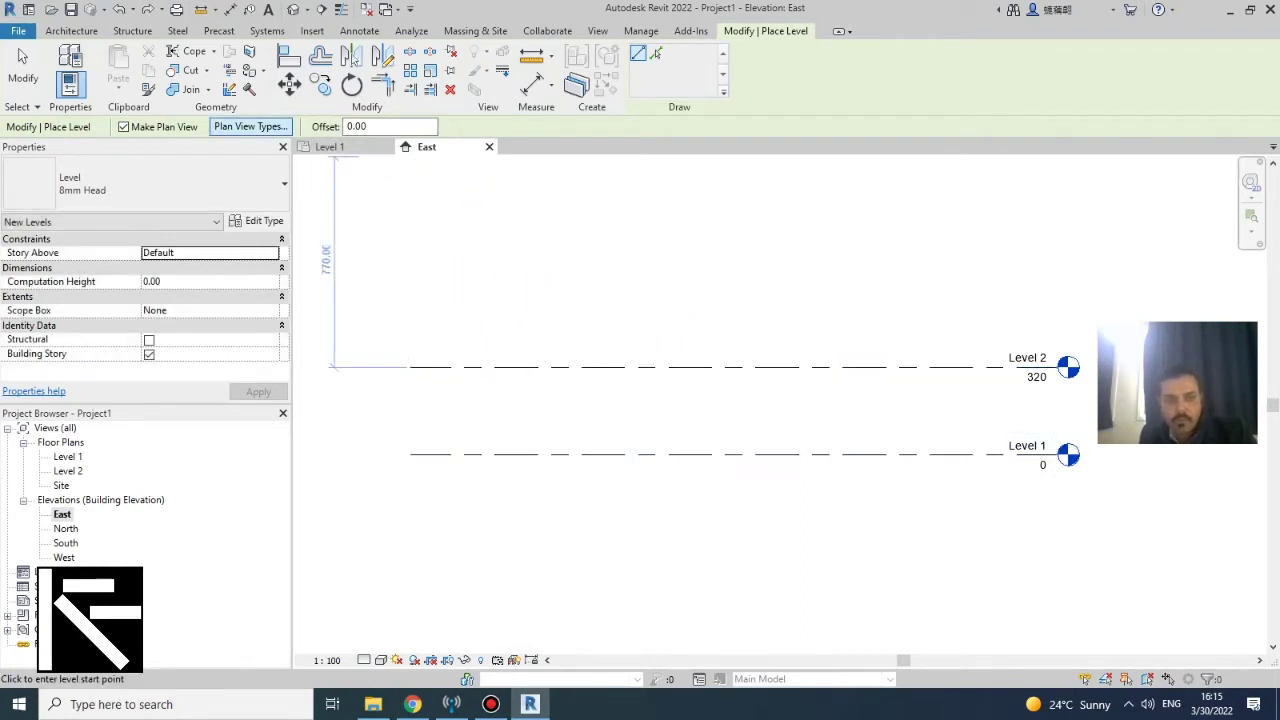
left_click(250, 126)
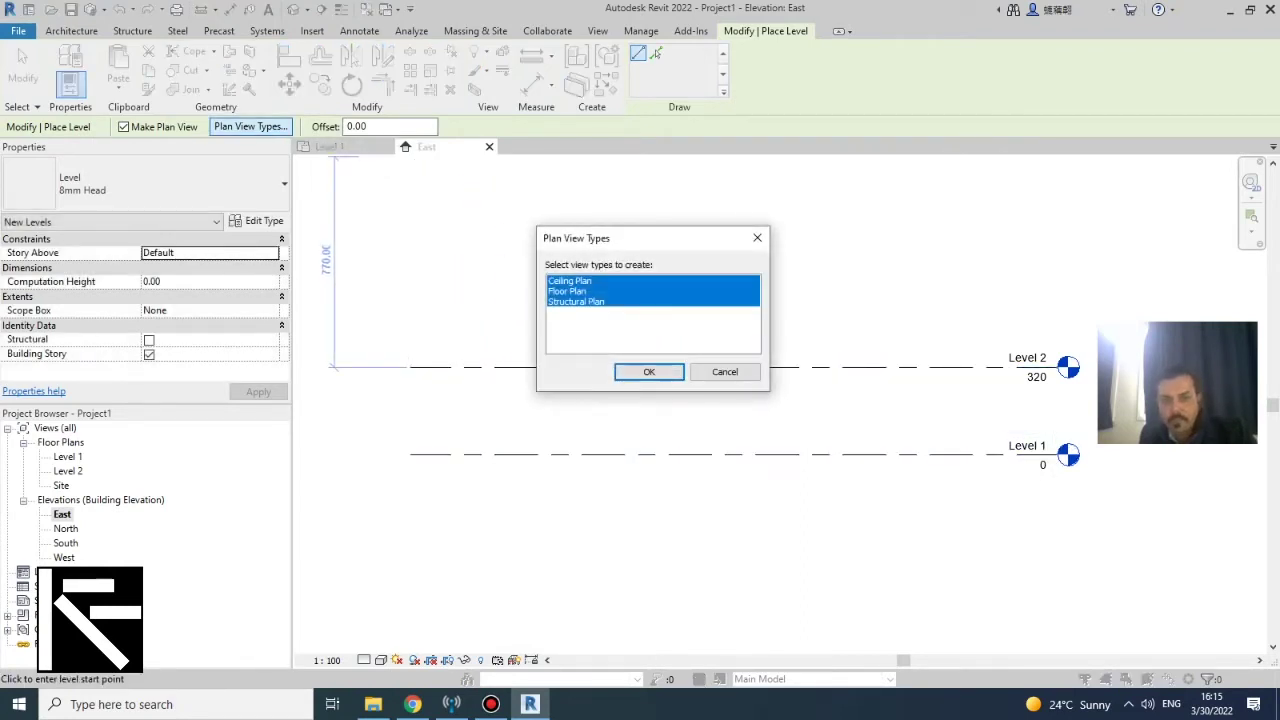
left_click(570, 281)
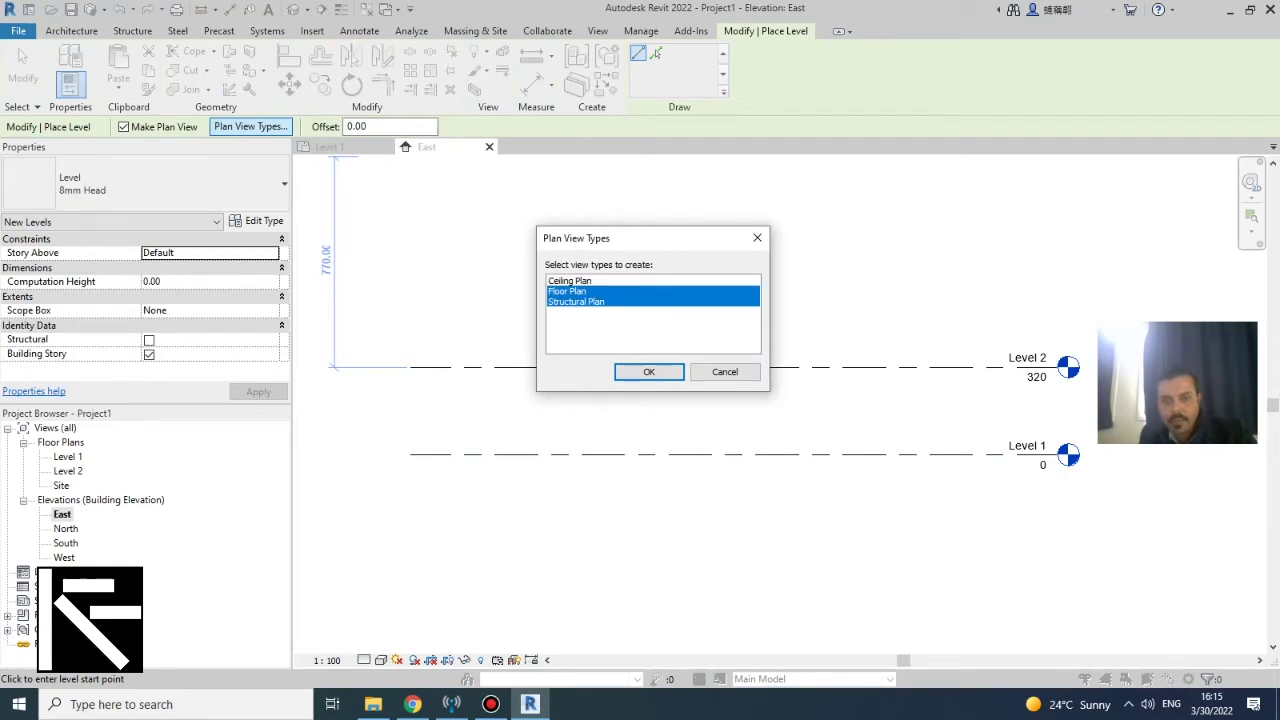
left_click(576, 302)
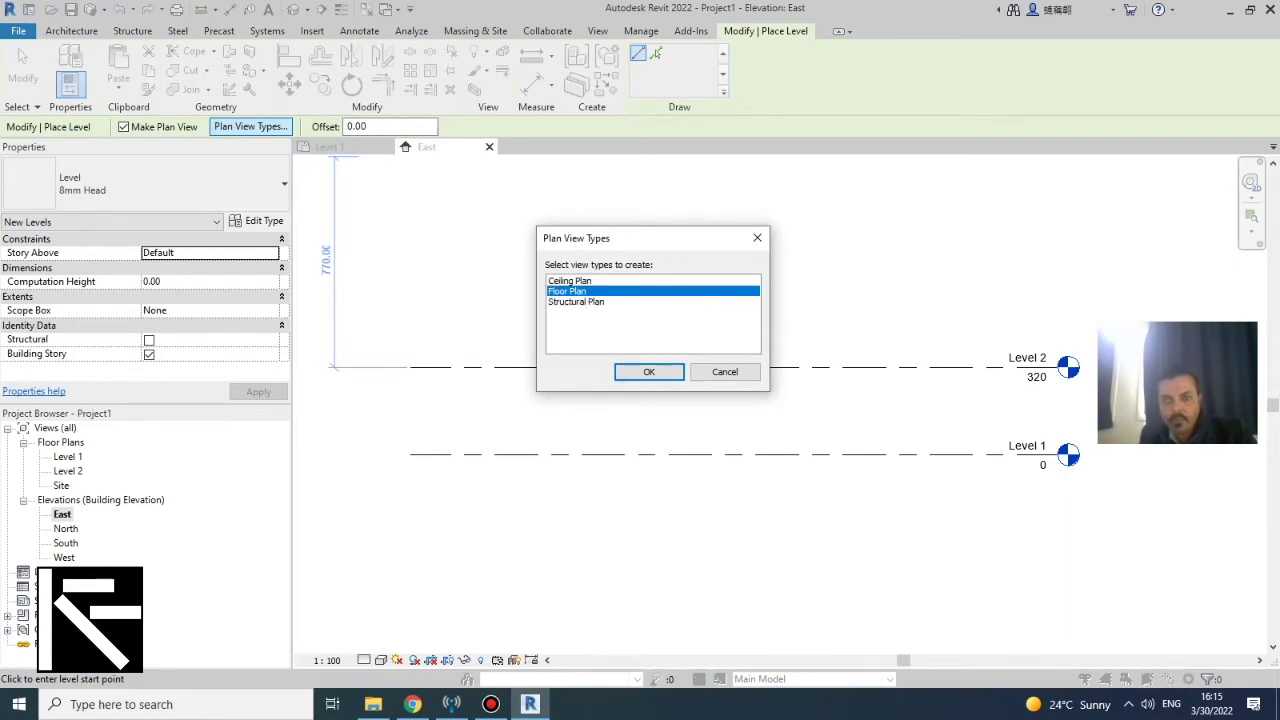
left_click(649, 371)
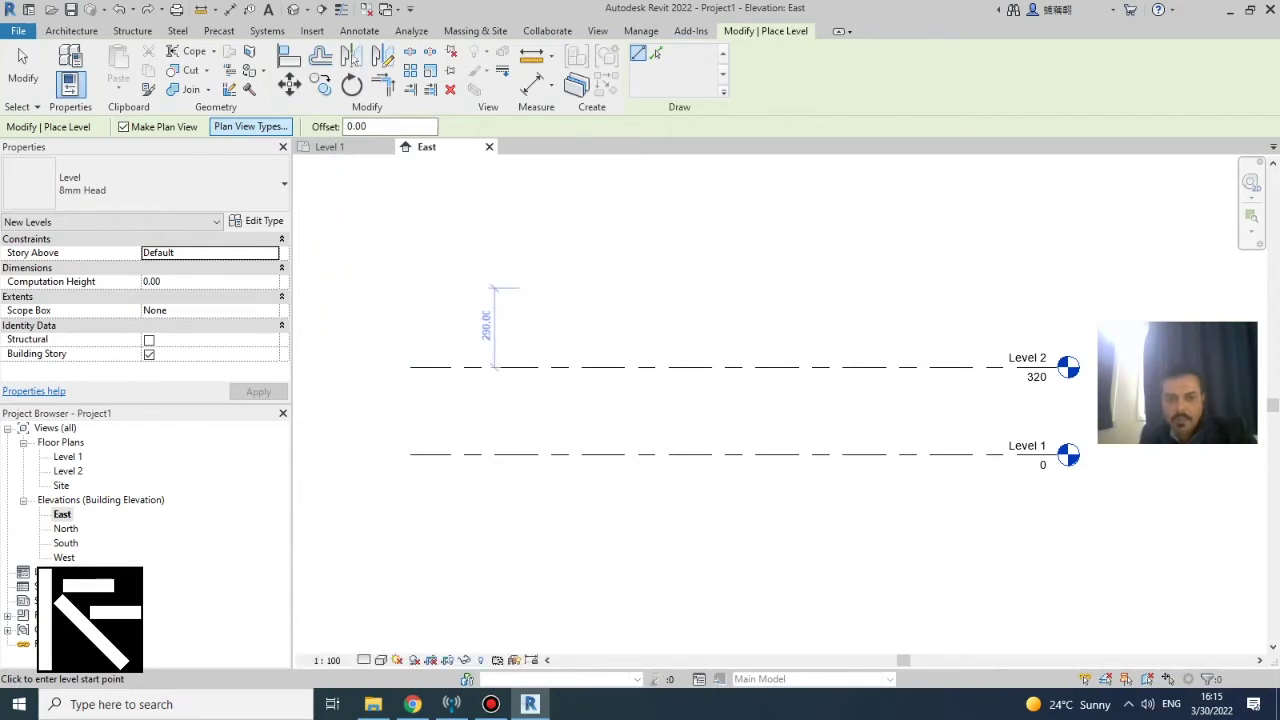
type("320")
key("Return")
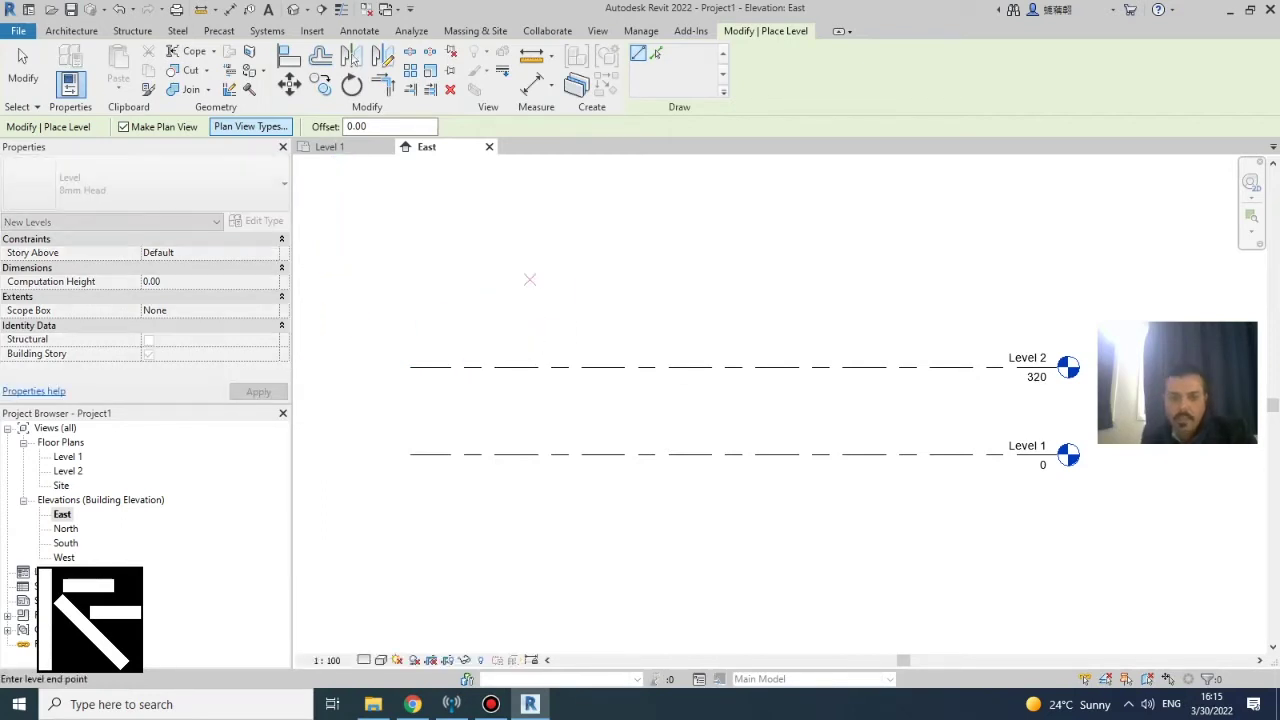
key("Escape")
key("Escape")
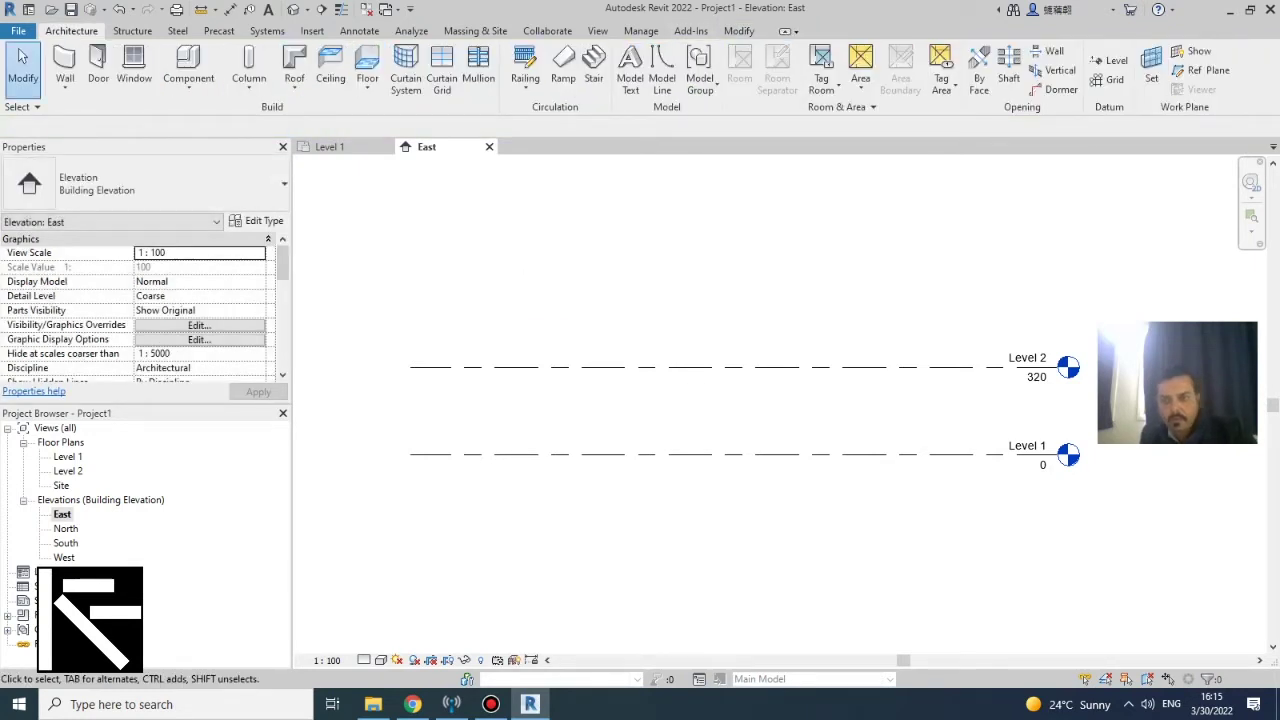
Draw a level with only a floor plan view 320 cm above Level 2, its head aligned with the existing level heads
left_click(1109, 60)
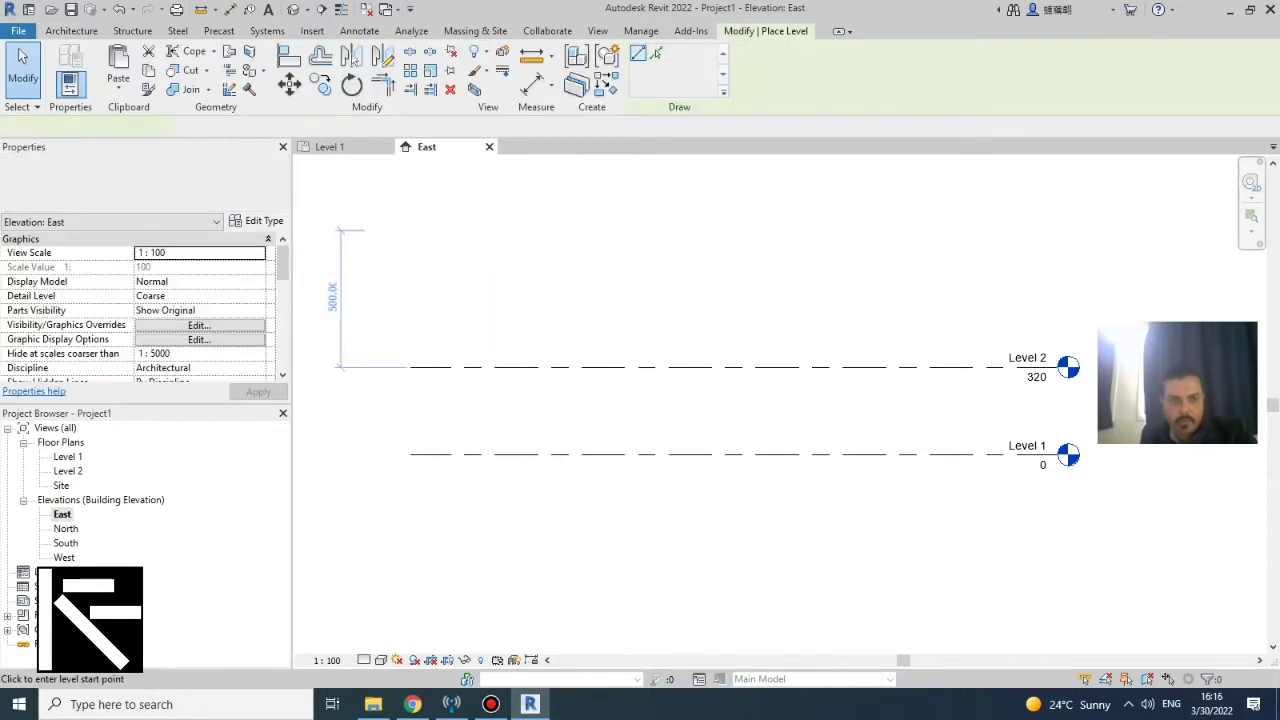
left_click(250, 126)
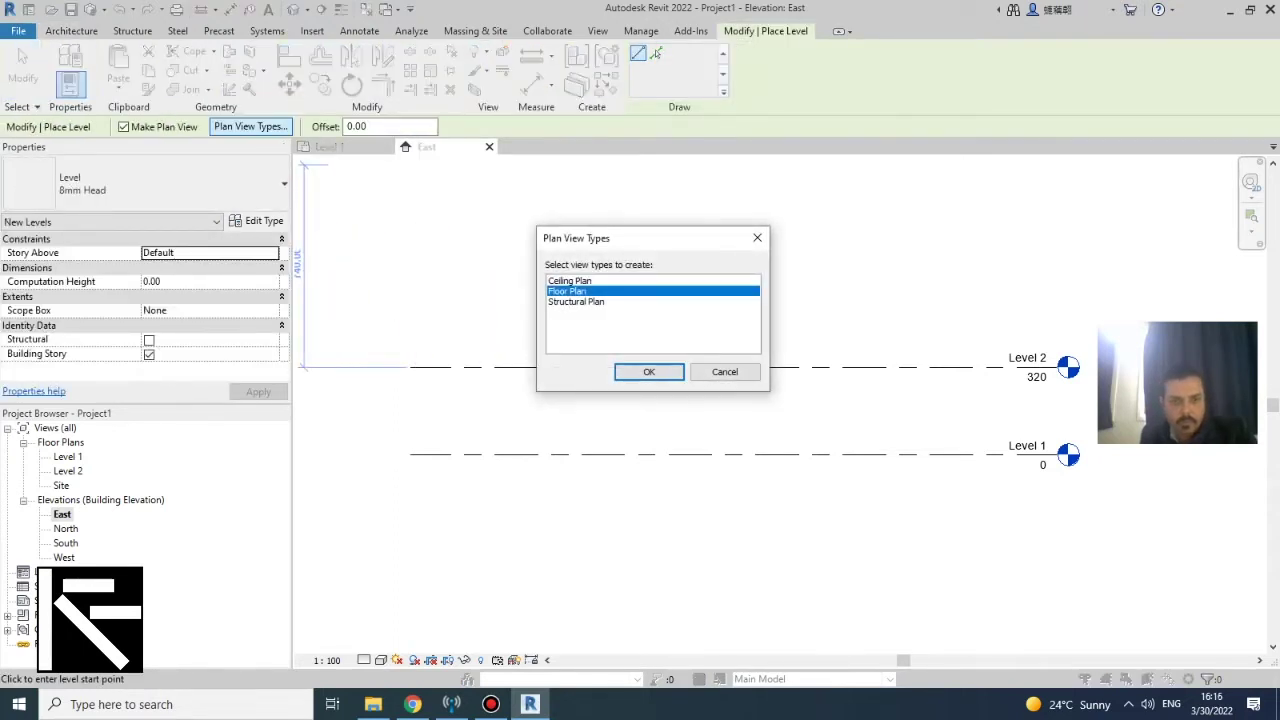
left_click(648, 371)
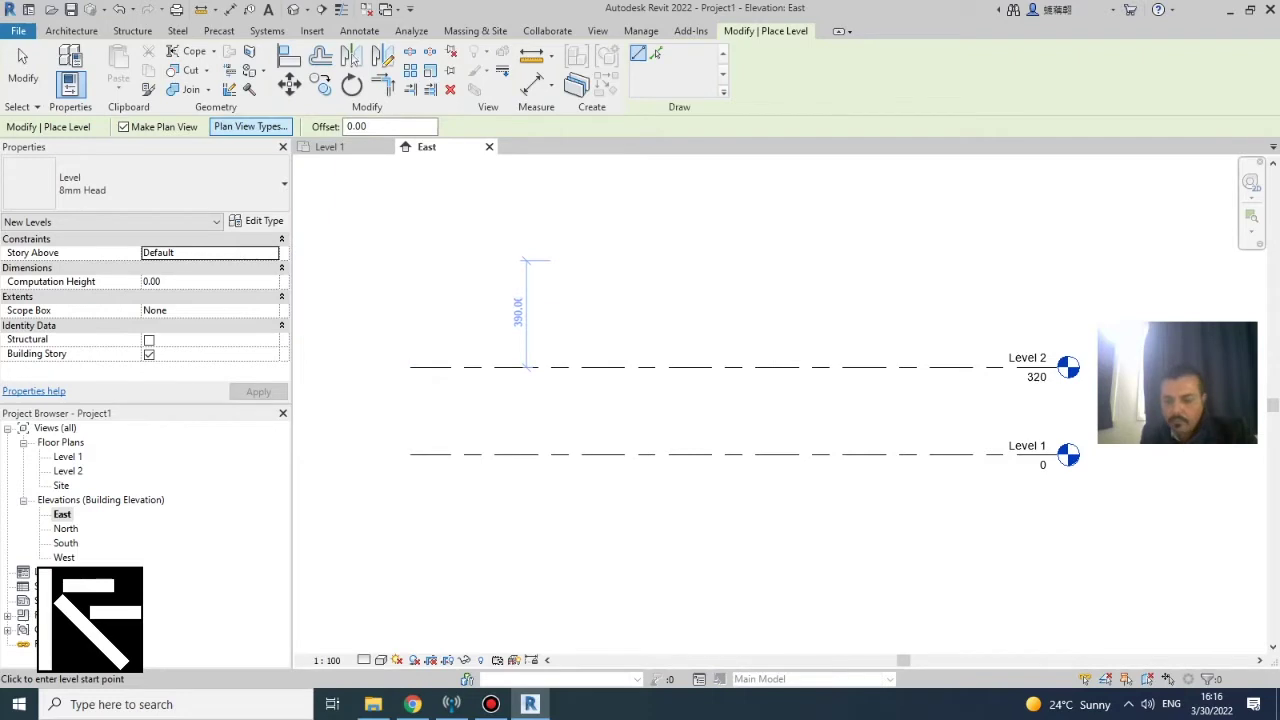
left_click(560, 277)
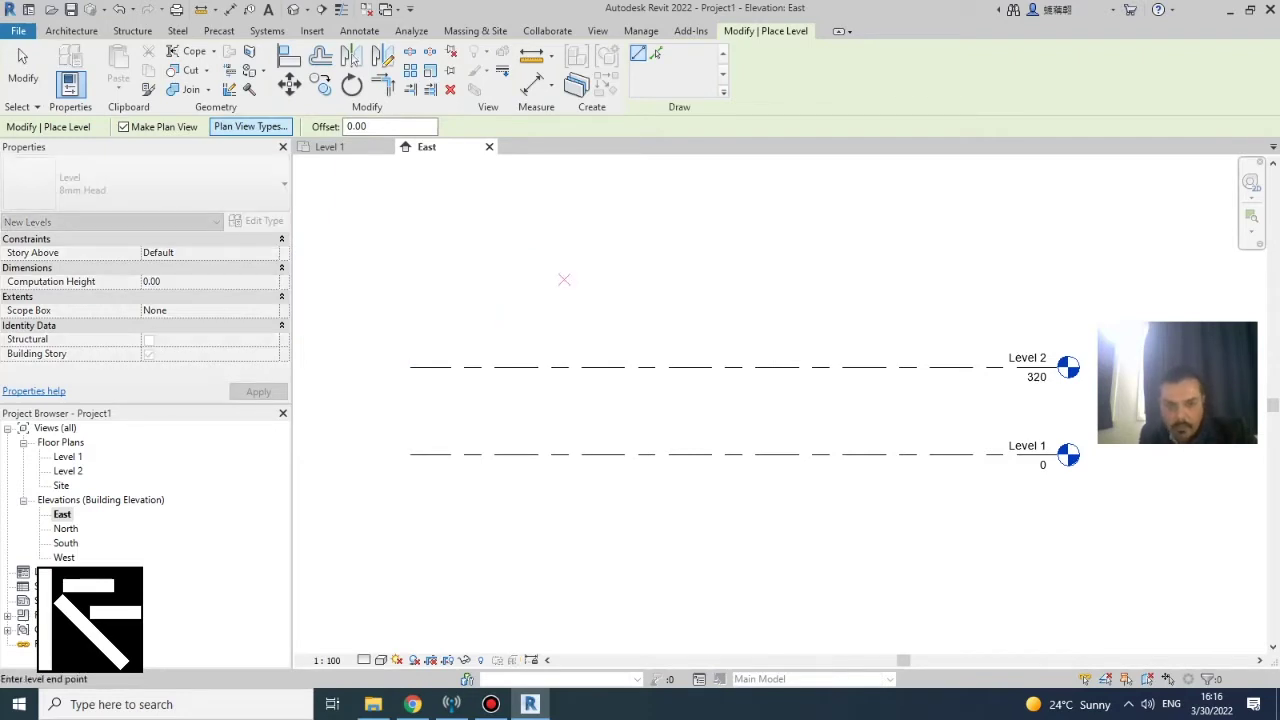
left_click(1058, 279)
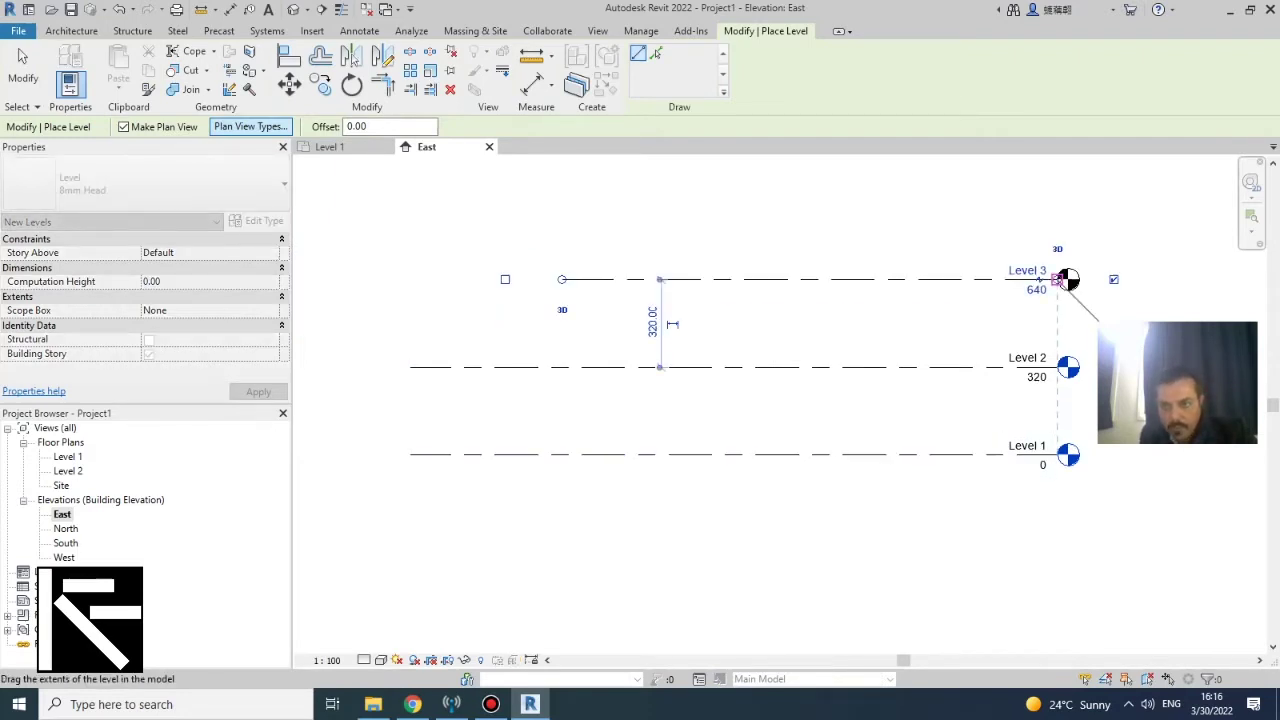
key("Escape")
key("Escape")
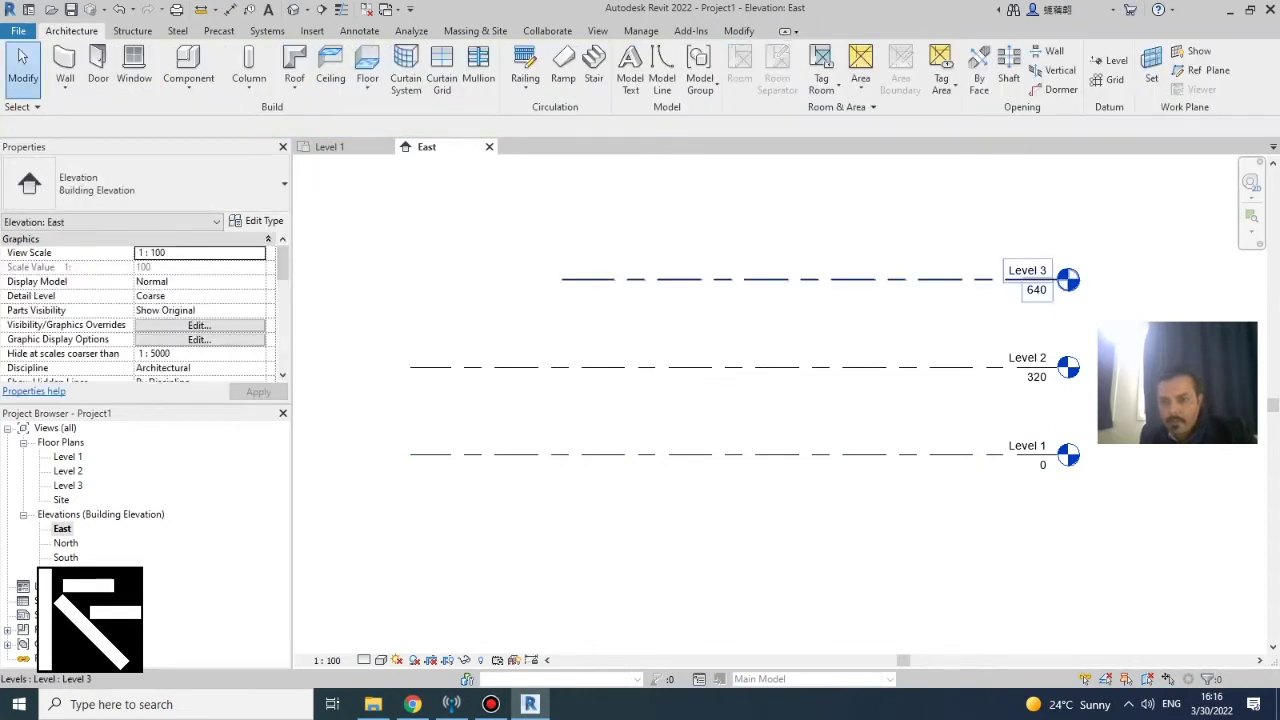
Align Level 3's free end with the levels below and extend all the level lines outward at both ends
left_click(1058, 280)
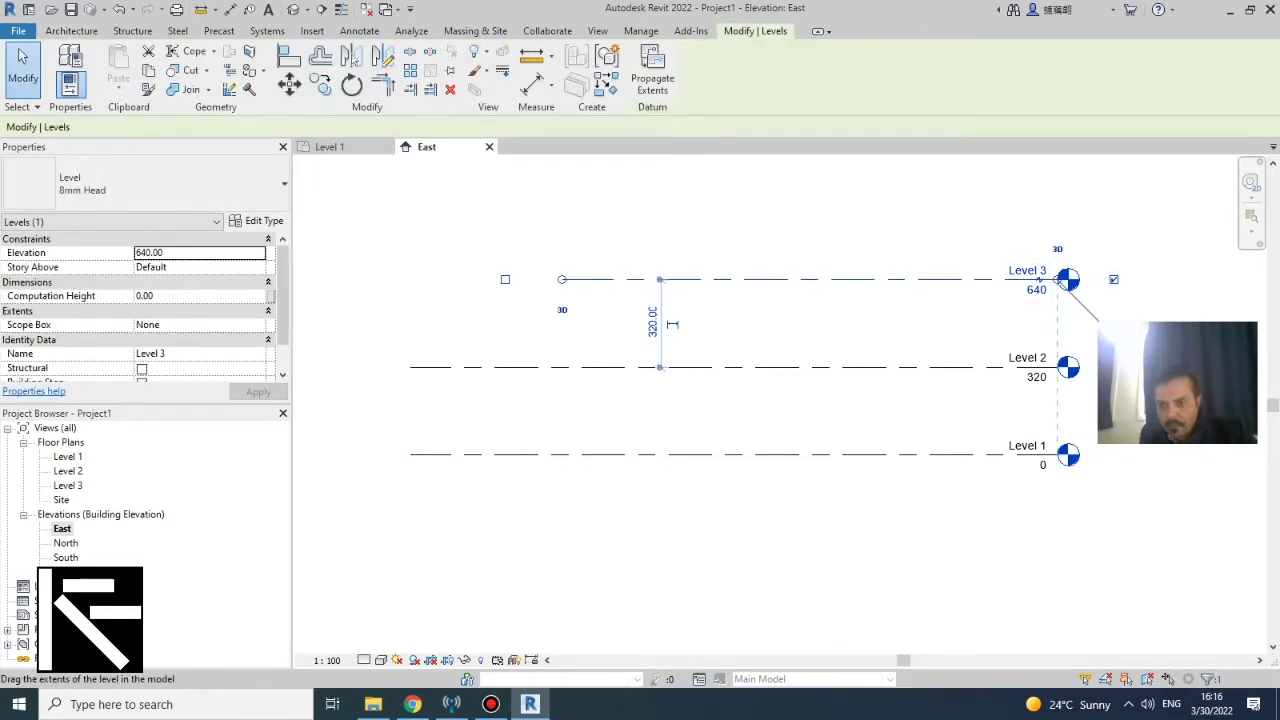
left_click_drag(1055, 280, 1175, 280)
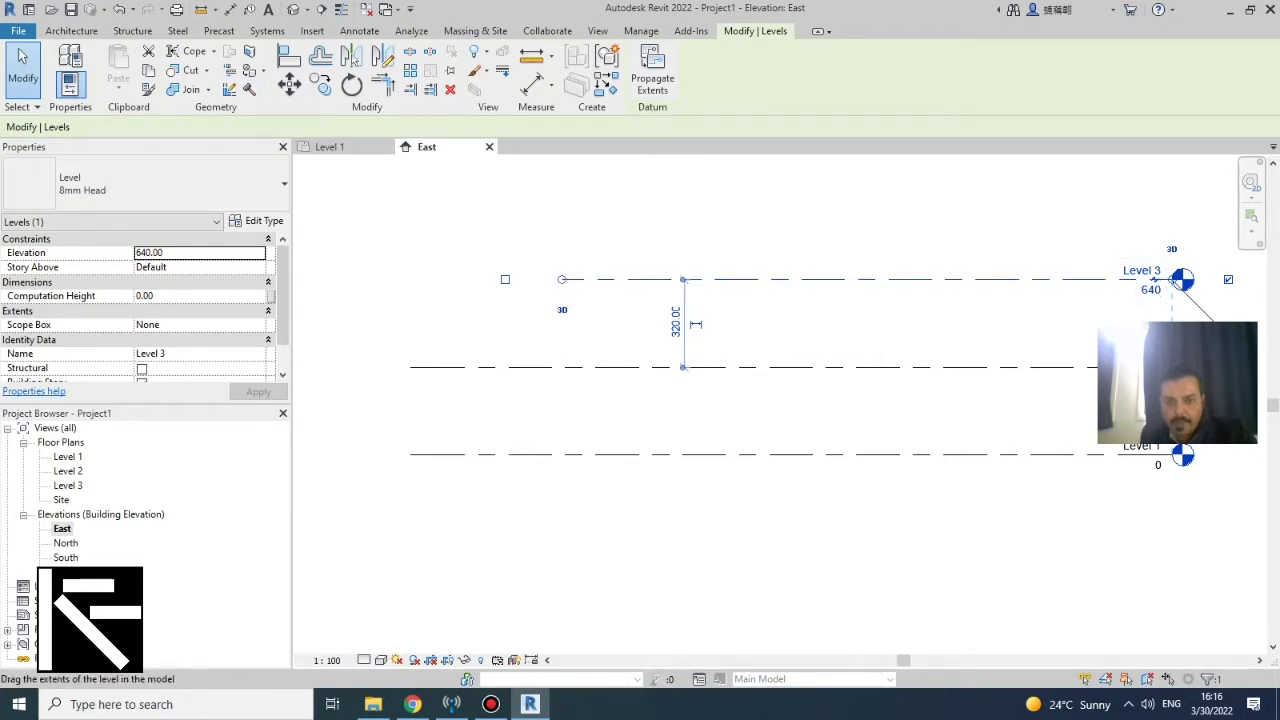
left_click_drag(562, 280, 408, 279)
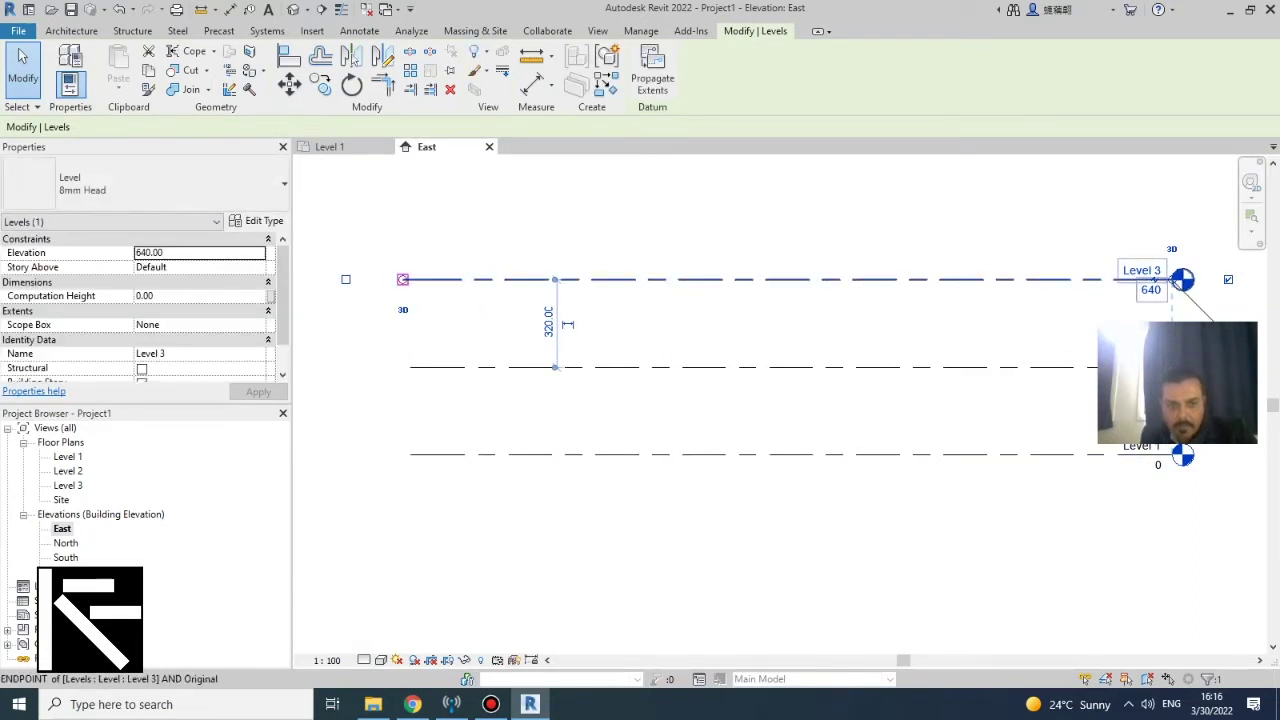
left_click_drag(409, 279, 411, 279)
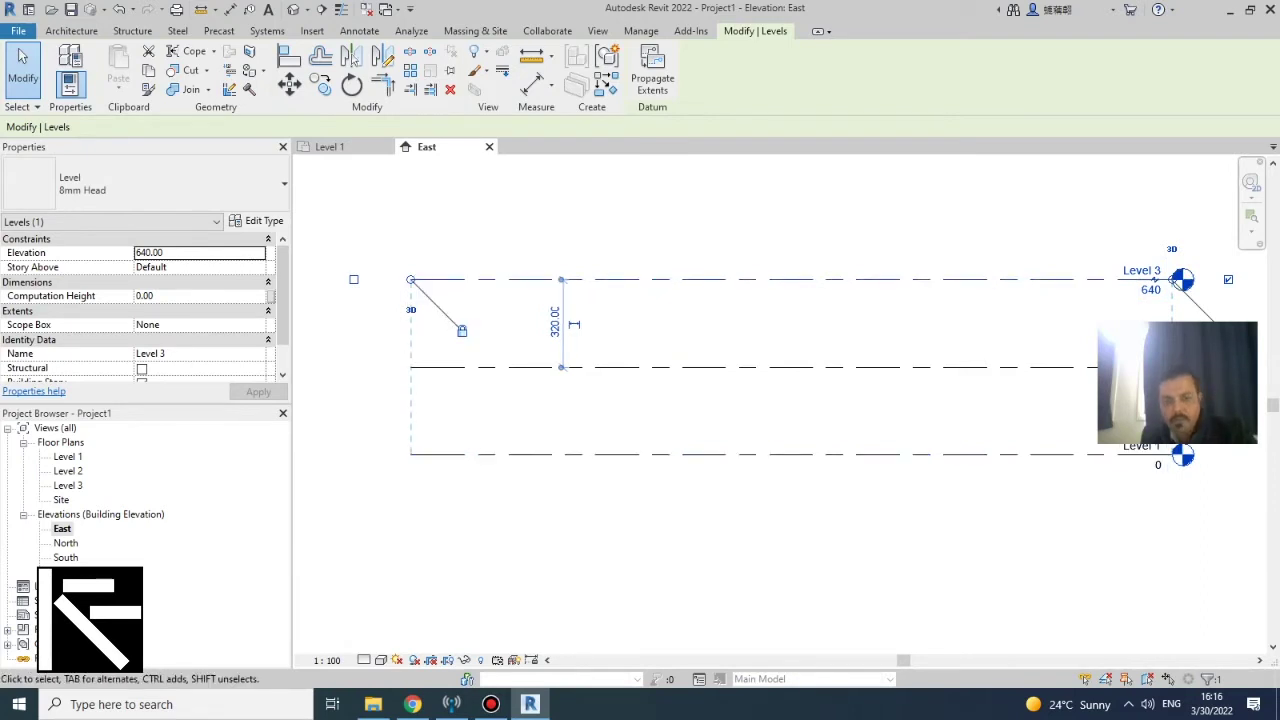
left_click_drag(410, 279, 356, 279)
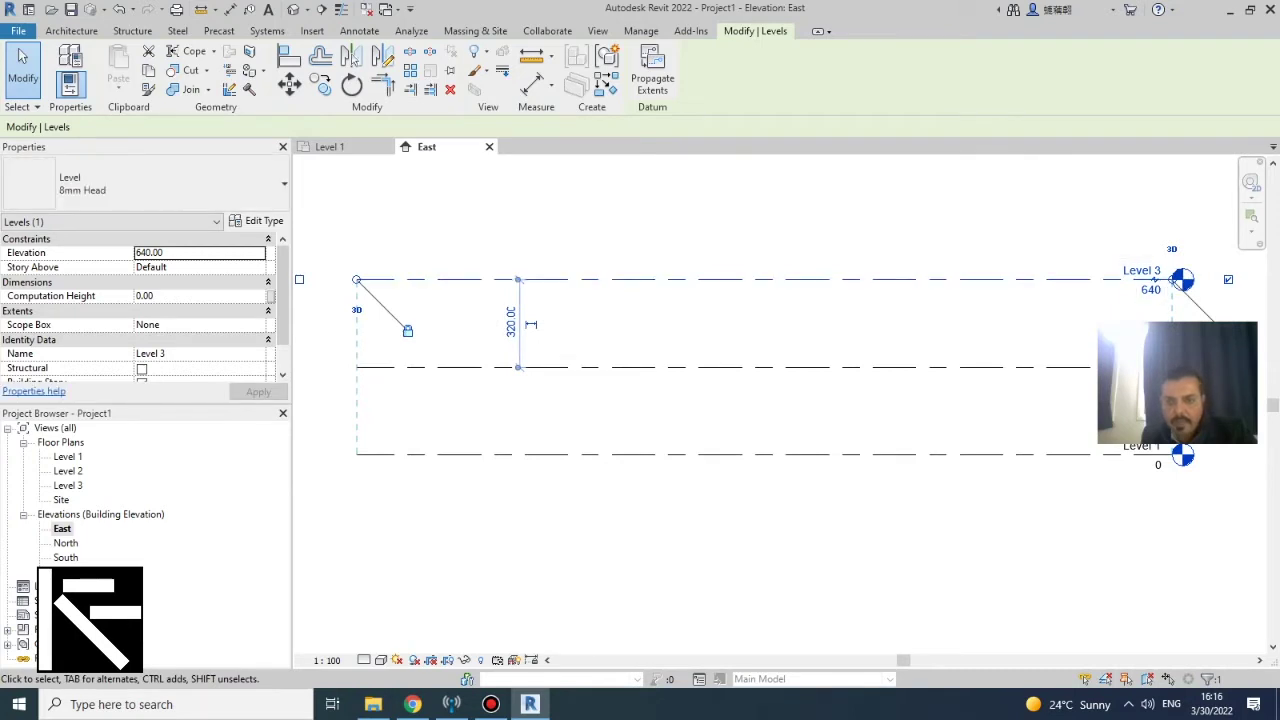
Create a level 100 cm below Level 1 by picking the Level 1 line with an offset of 100
scroll(577, 305, "down", 3)
scroll(880, 398, "up", 1)
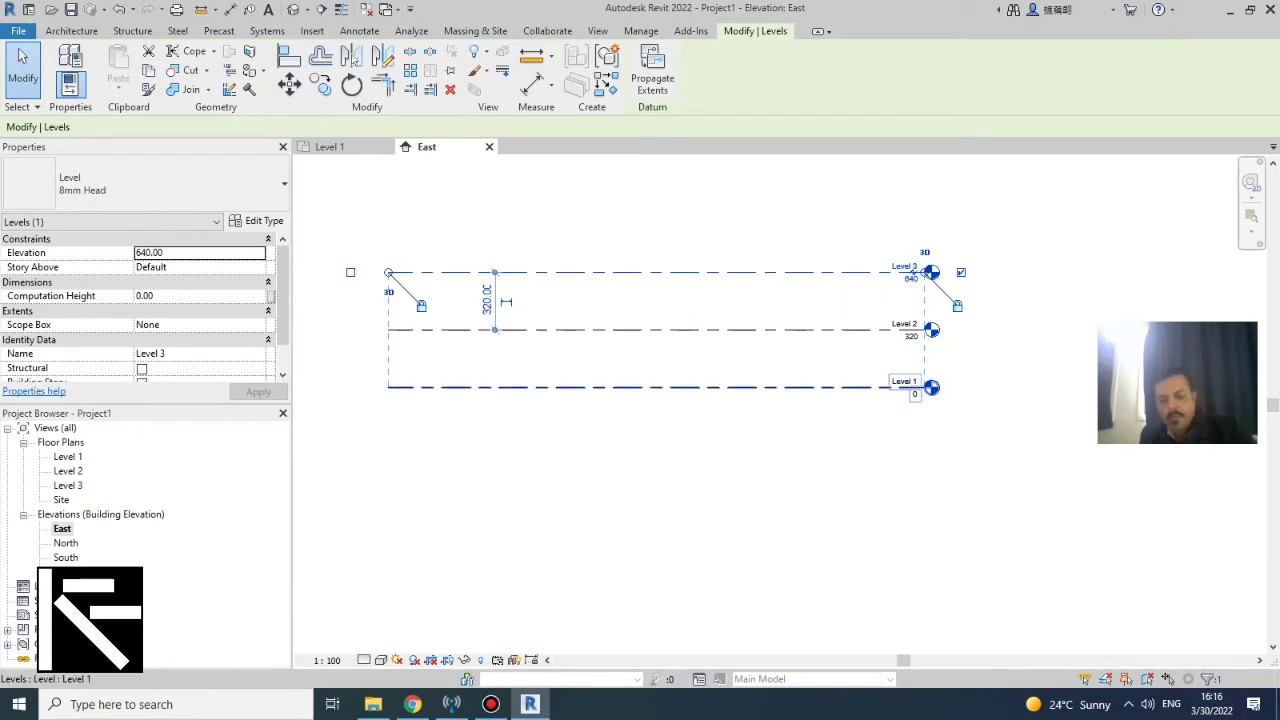
key("l")
key("l")
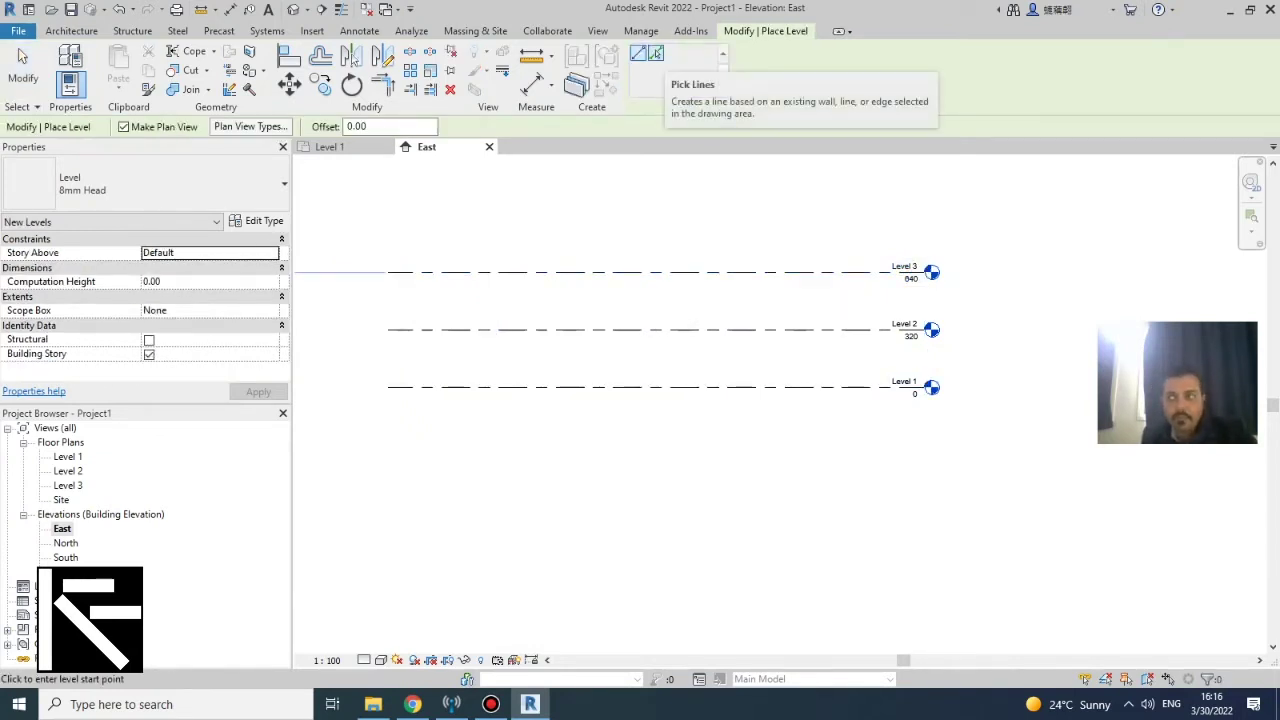
left_click(655, 53)
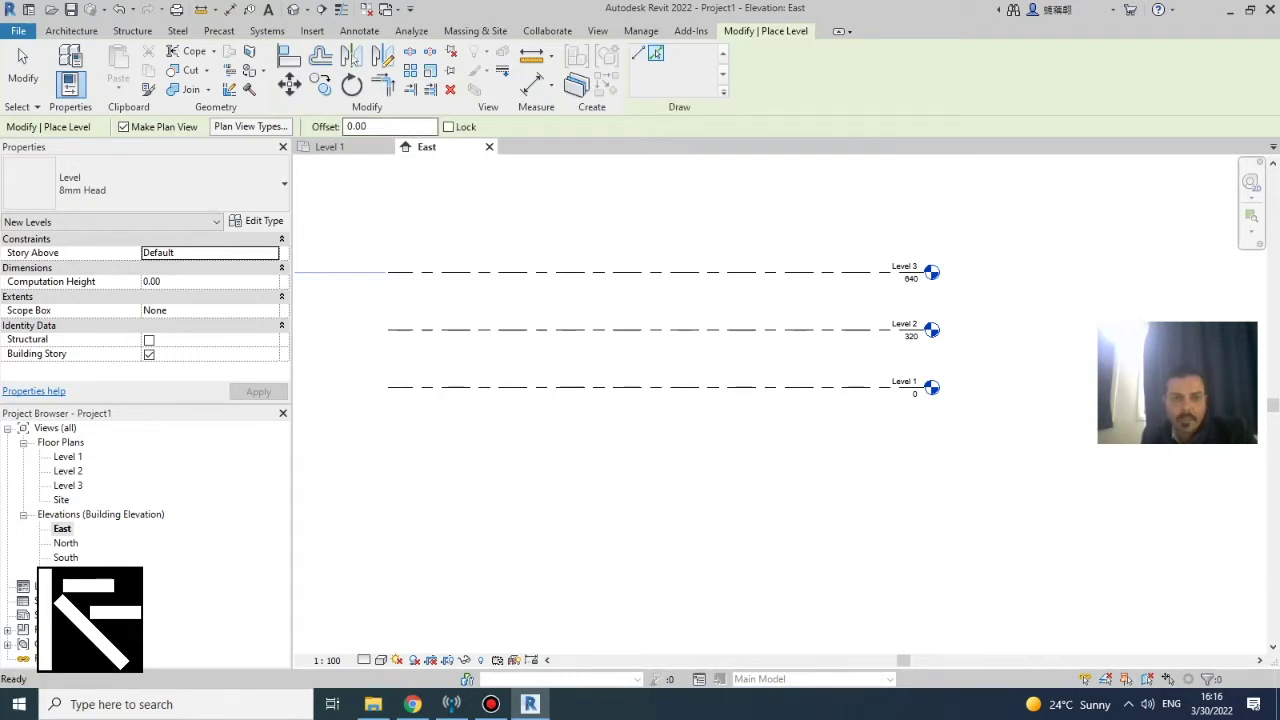
left_click(390, 127)
type("100")
key("Return")
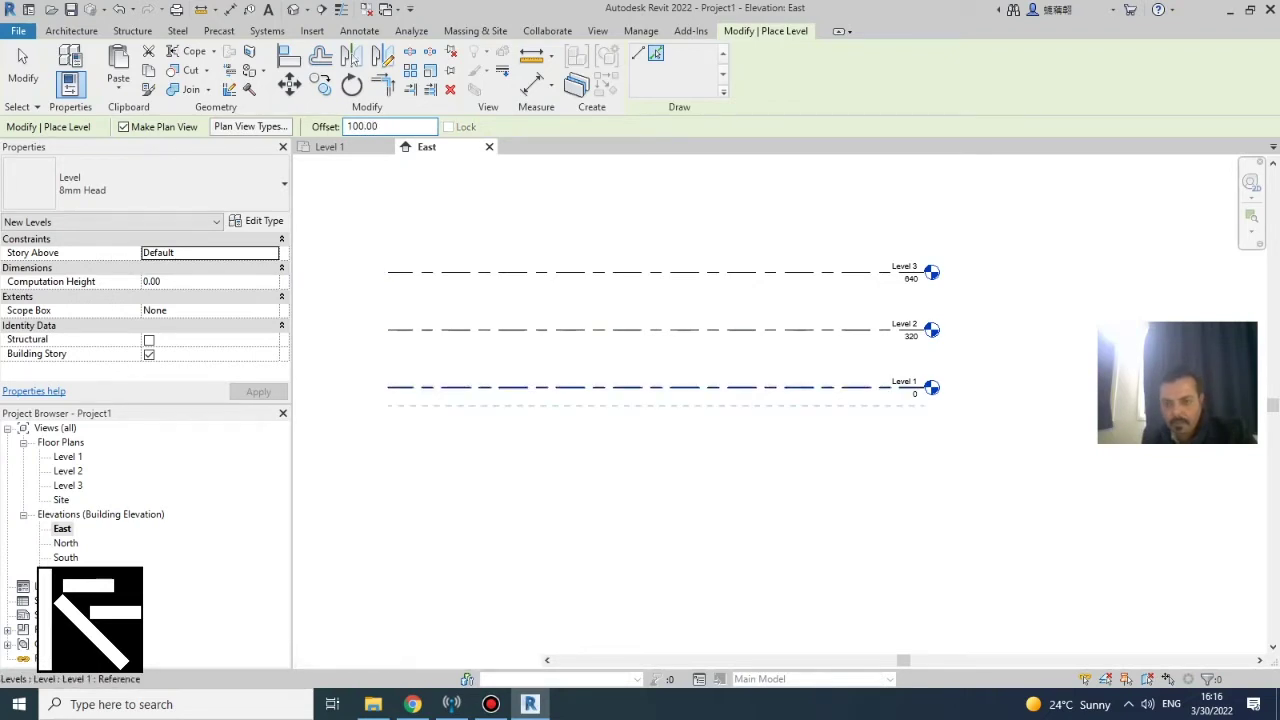
left_click(800, 389)
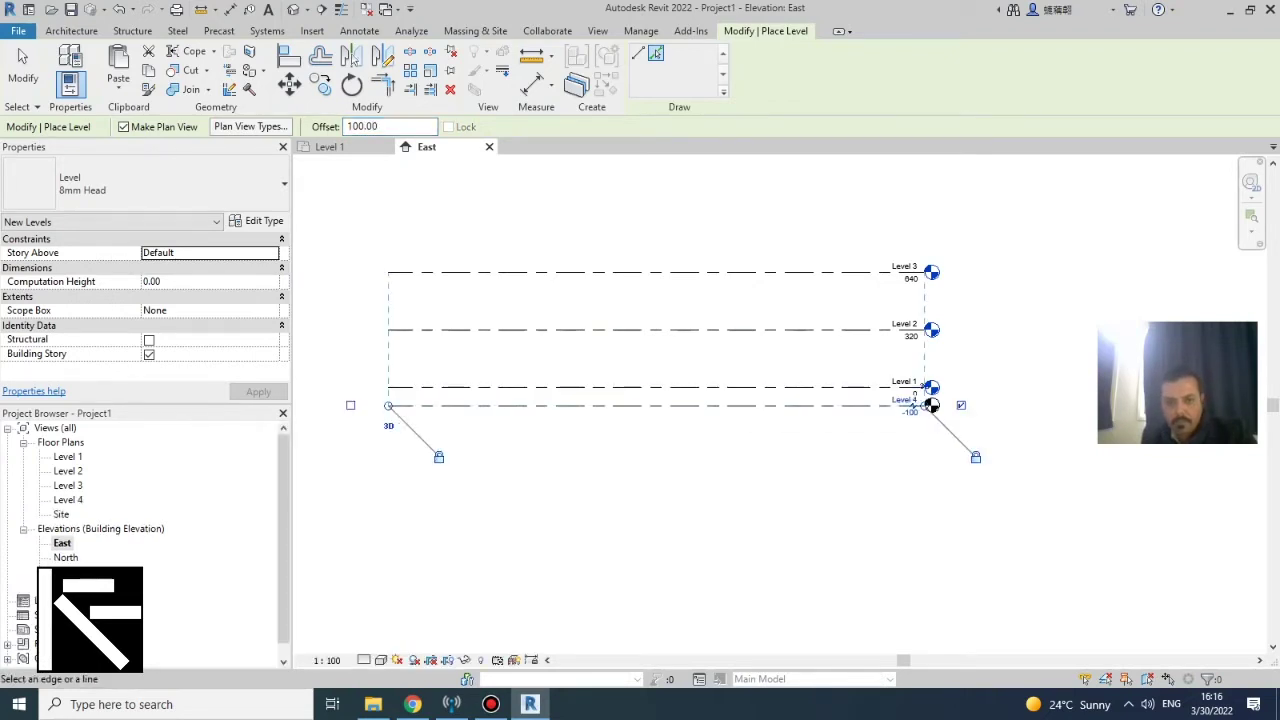
key("Escape")
scroll(922, 404, "up", 3)
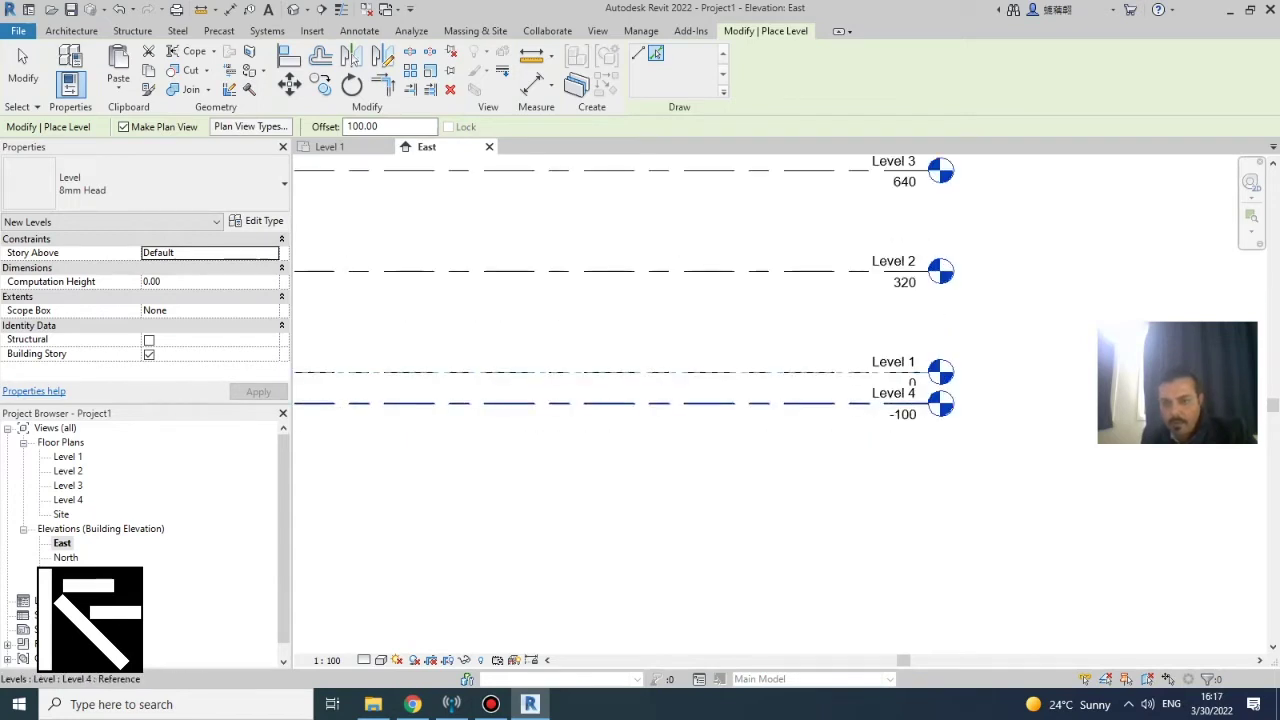
key("Escape")
key("Escape")
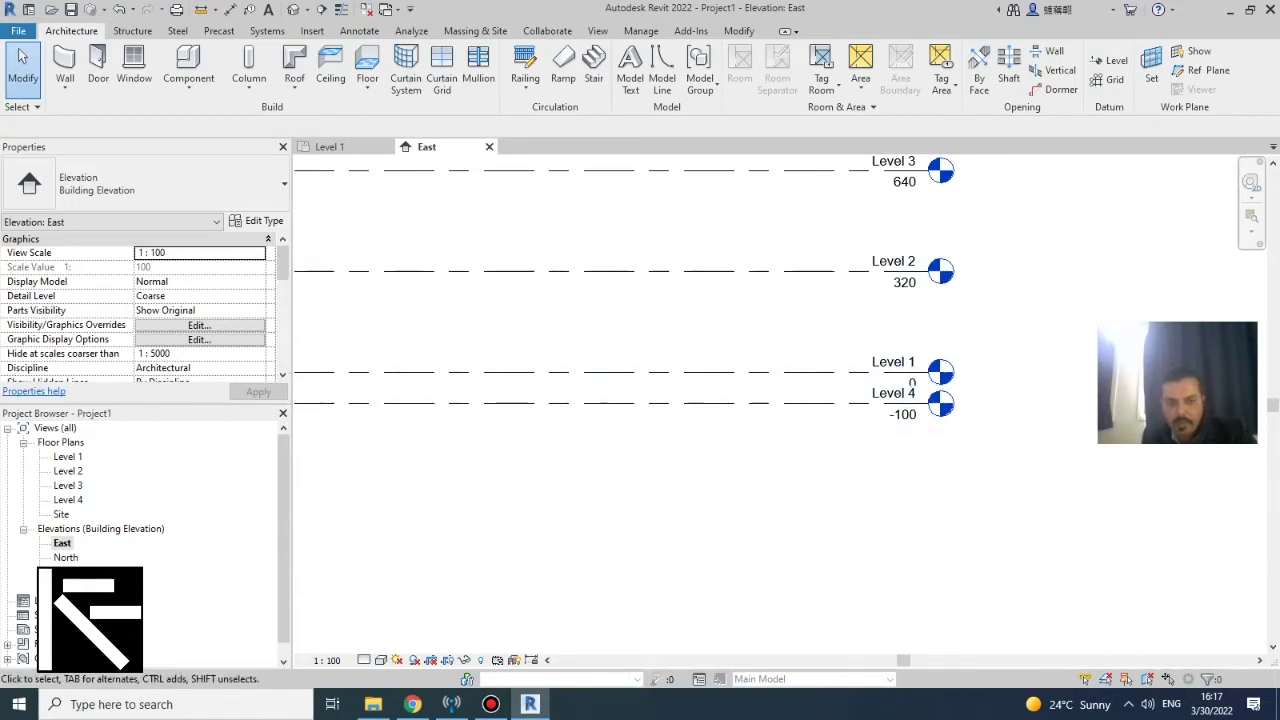
Rename the level at -100 to Level 0 and rename its corresponding views as well
left_click(880, 403)
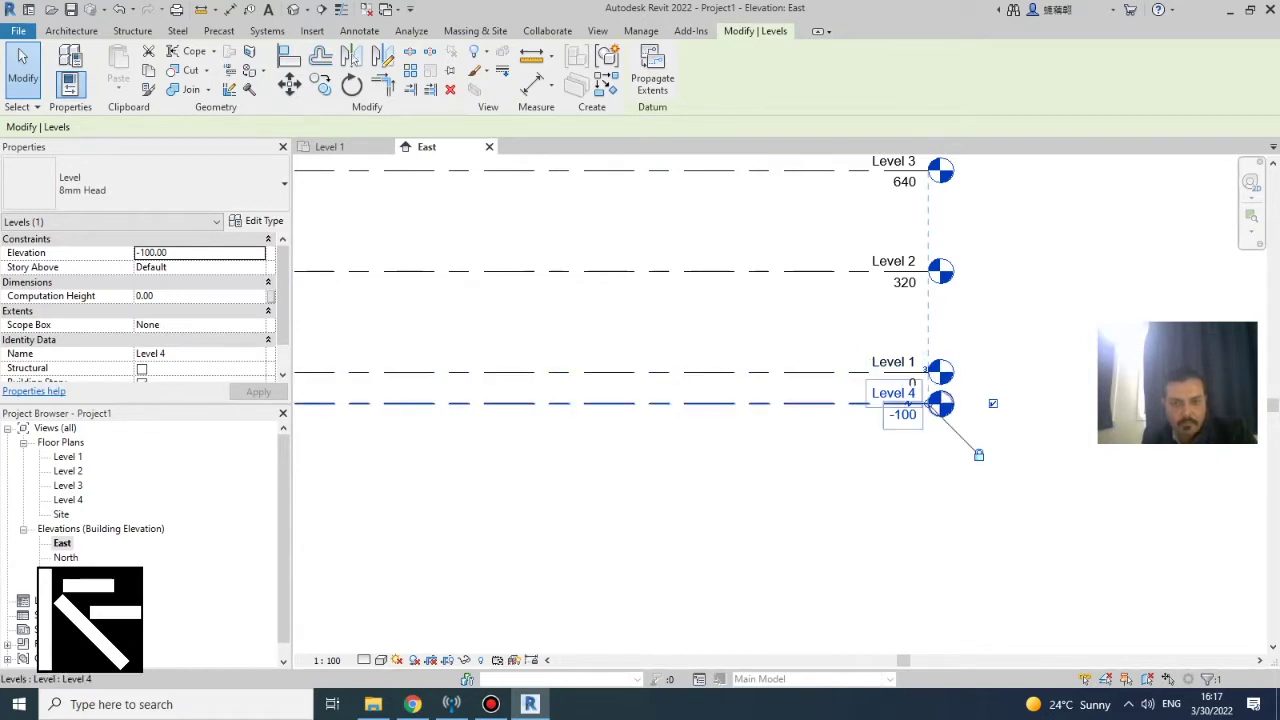
left_click_drag(283, 300, 283, 324)
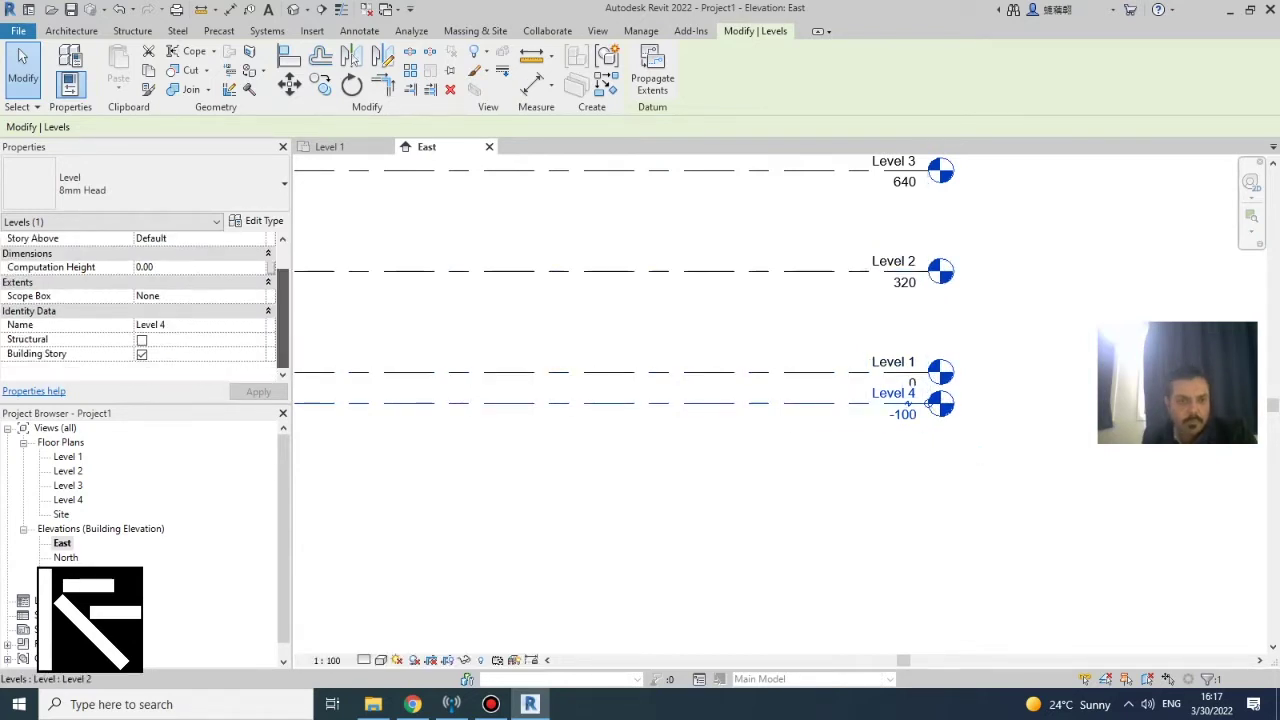
left_click(170, 325)
left_click(170, 325)
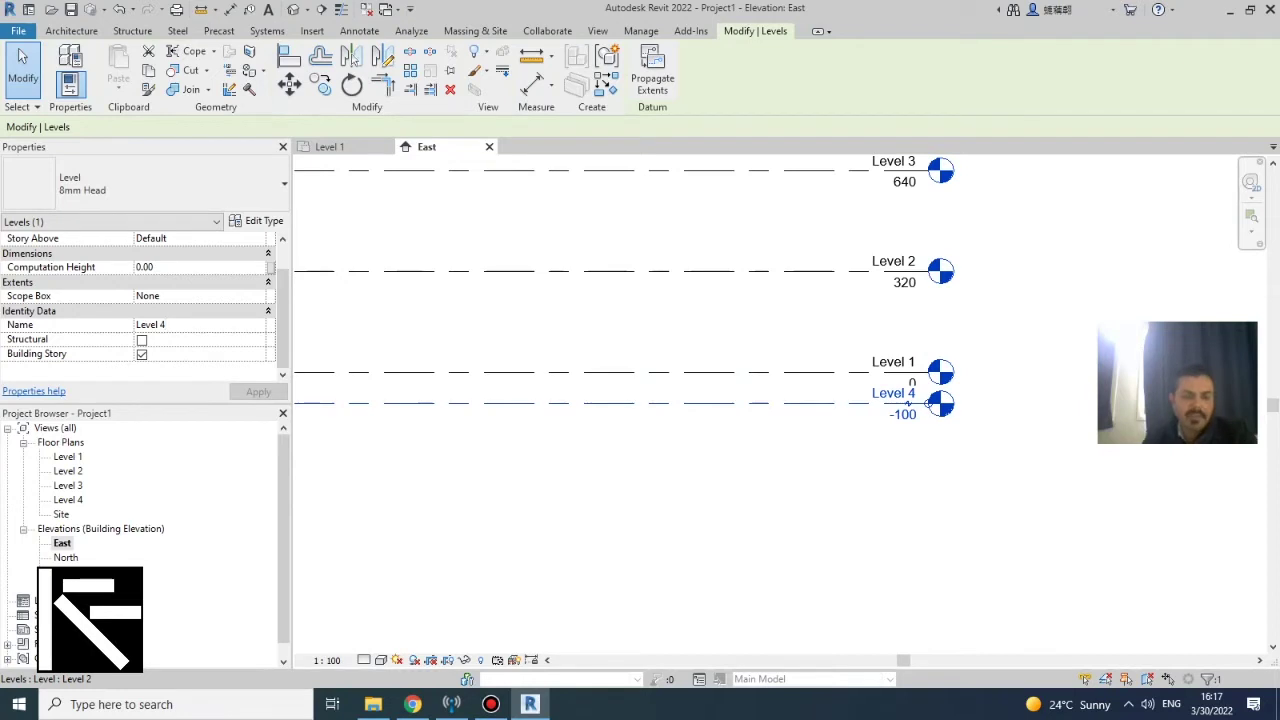
key("BackSpace")
key("BackSpace")
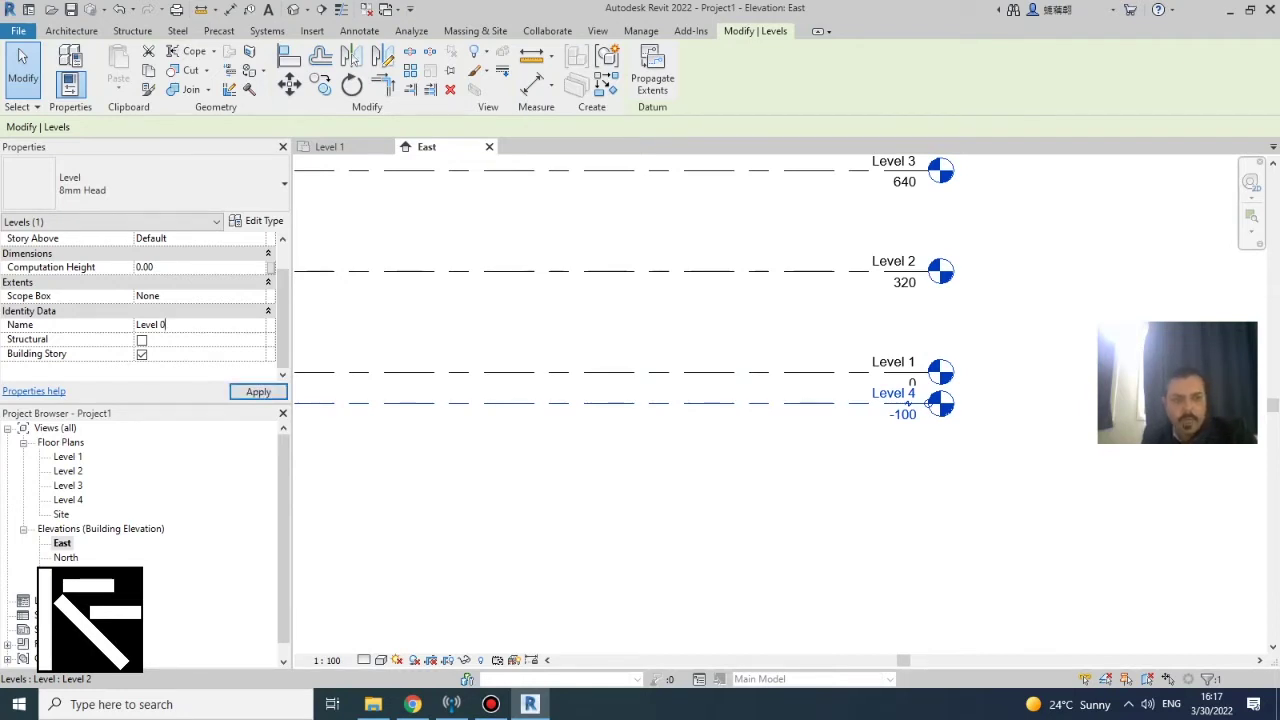
type("0")
key("Return")
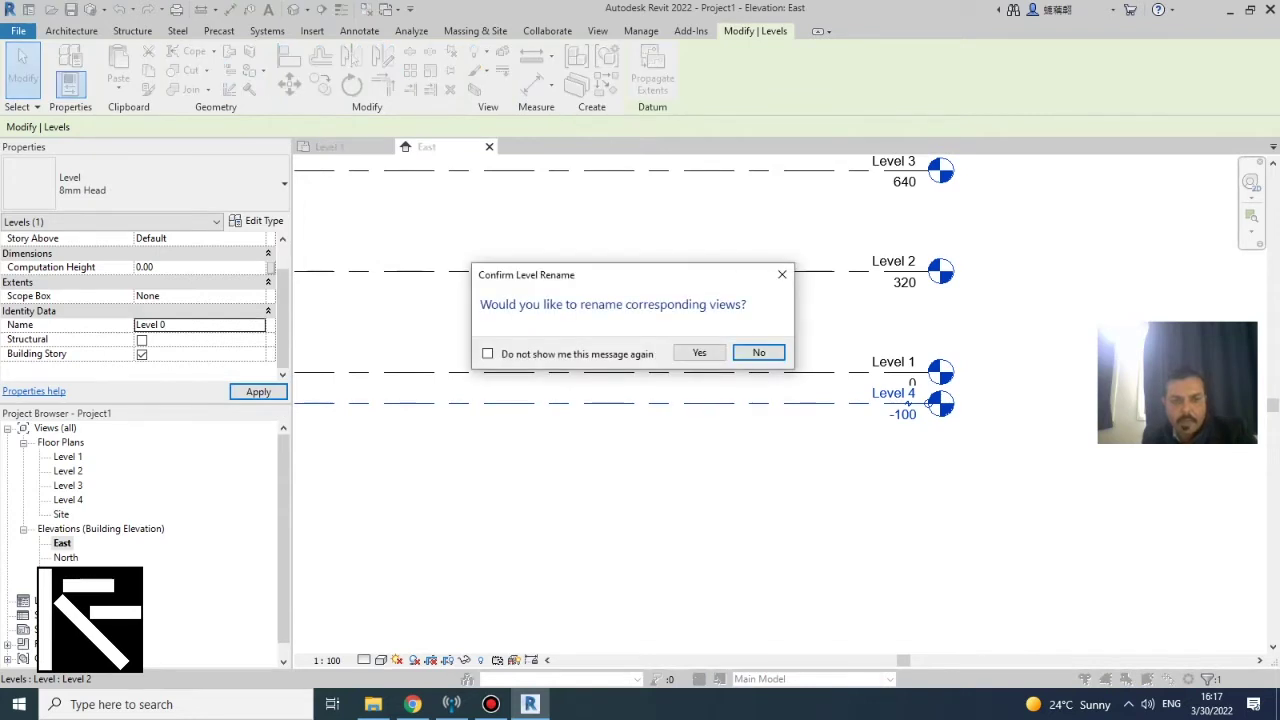
left_click(699, 352)
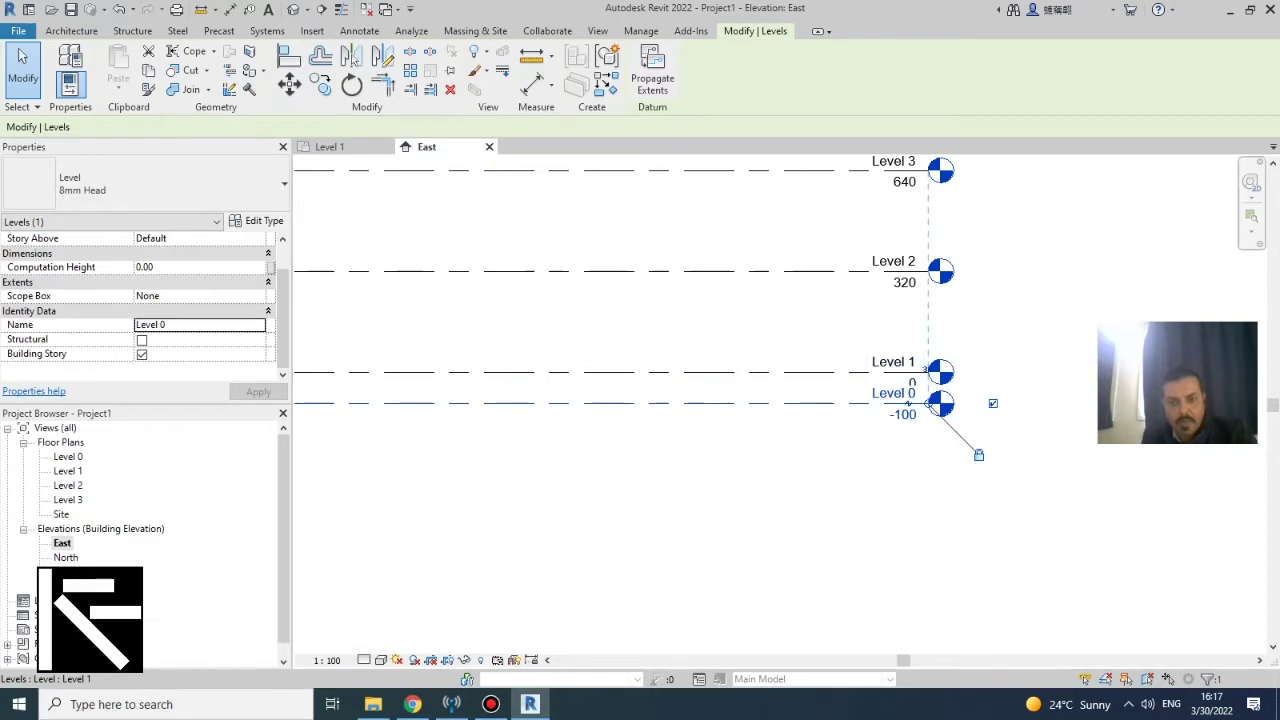
Open the Level 1 floor plan view
scroll(823, 426, "down", 1)
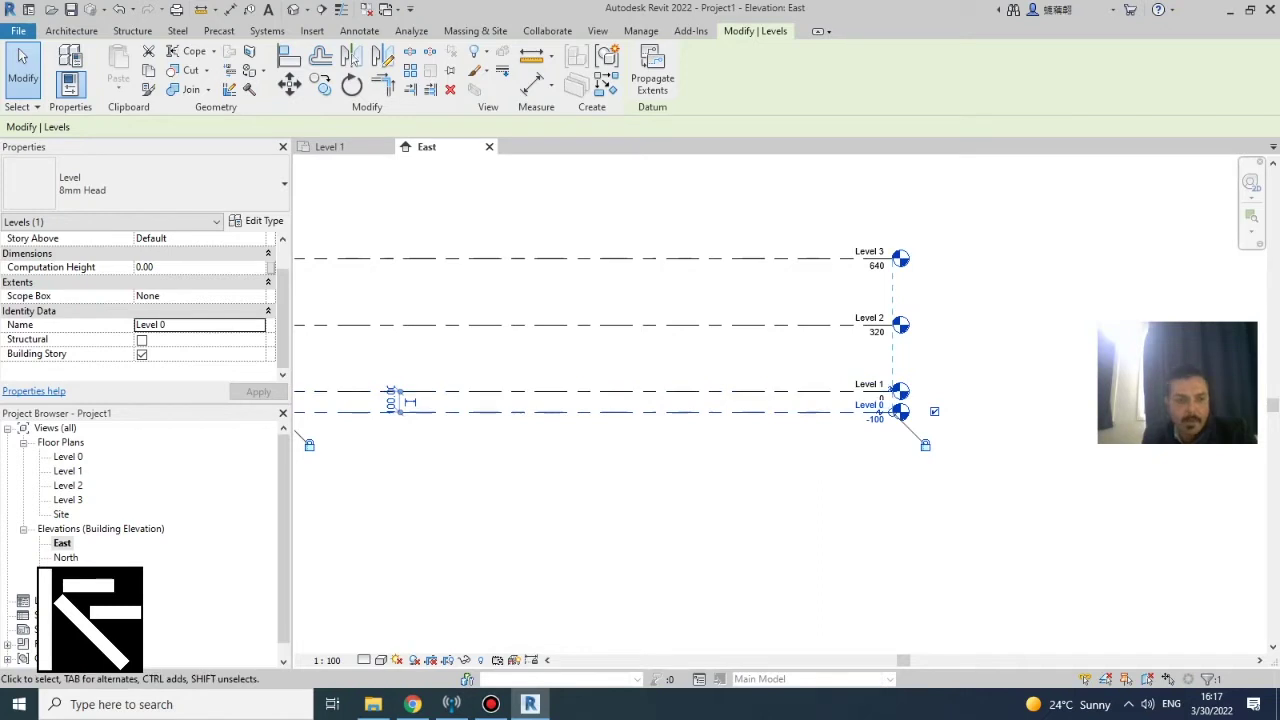
left_click(68, 471)
left_click(69, 471)
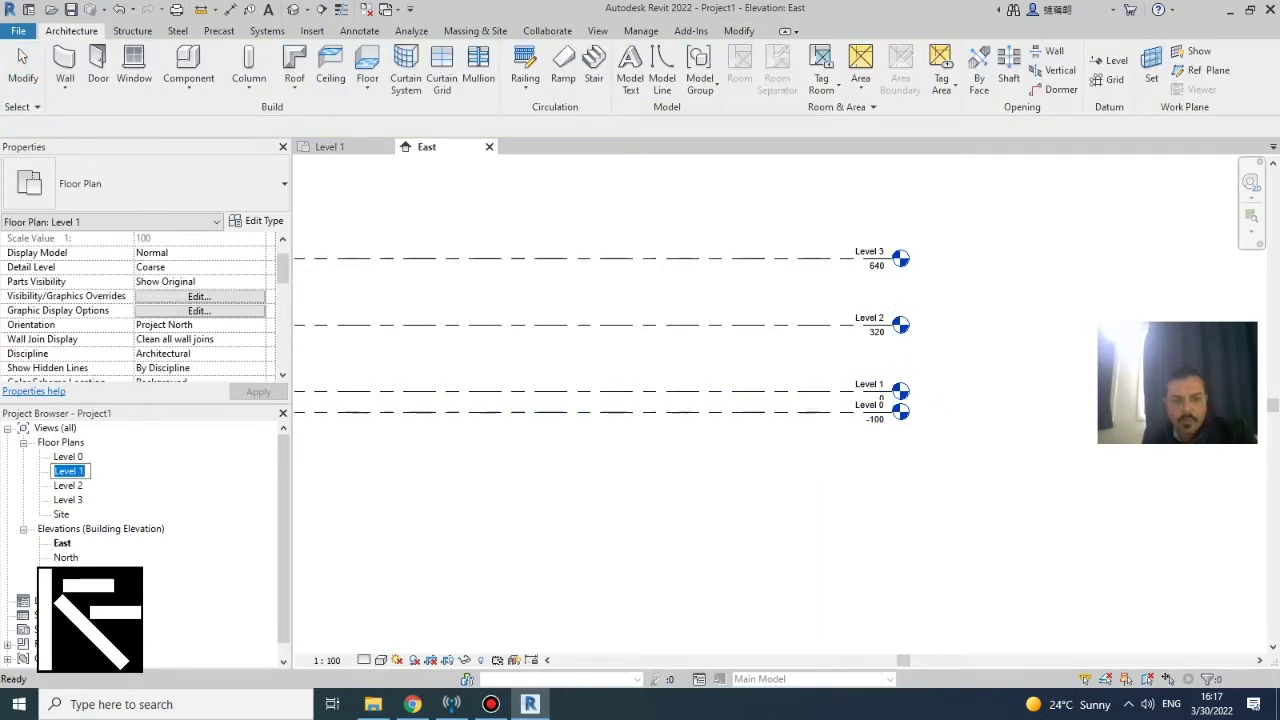
key("Escape")
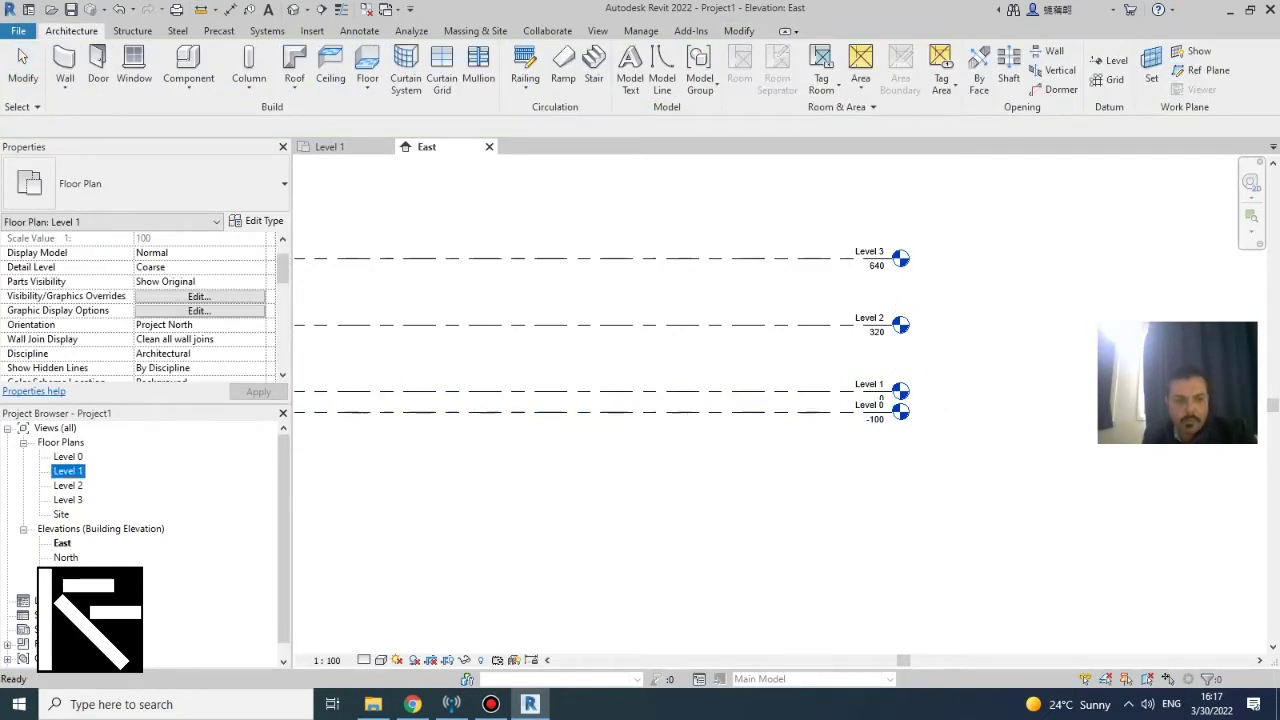
double_click(68, 471)
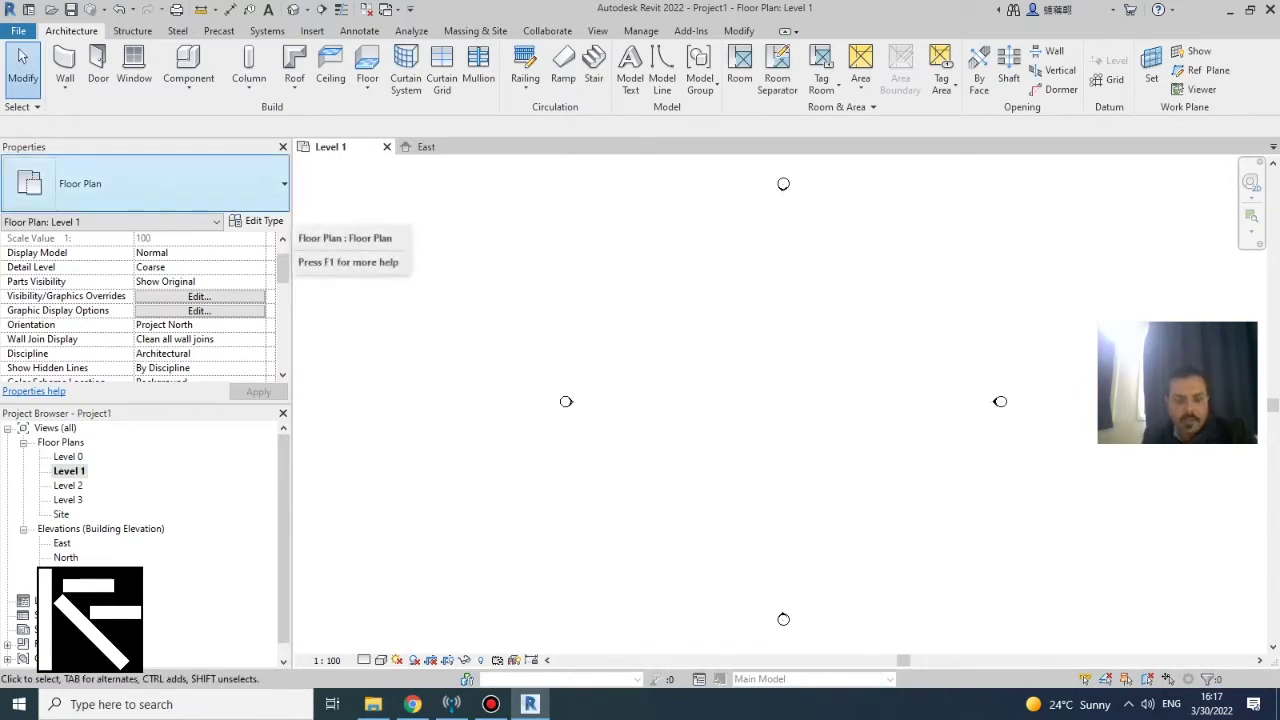
Start a wall based on Level 1 and set its top constraint to Level 2
key("w")
key("a")
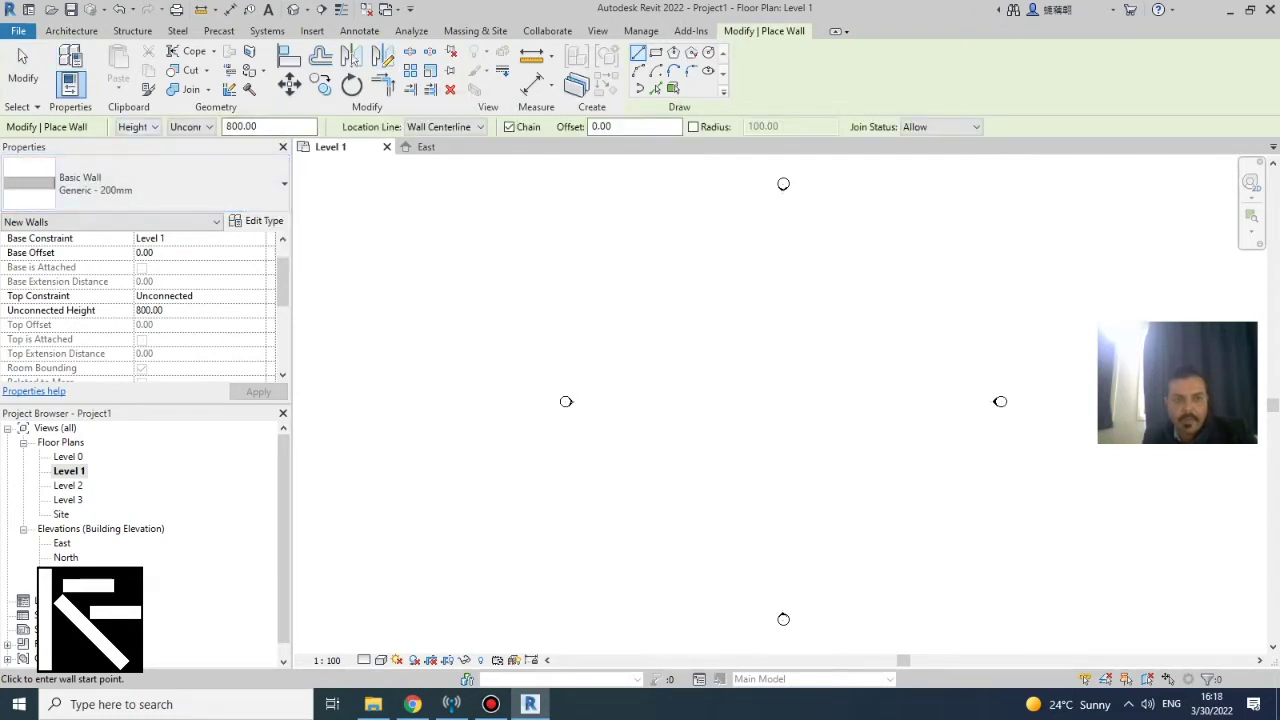
left_click(208, 127)
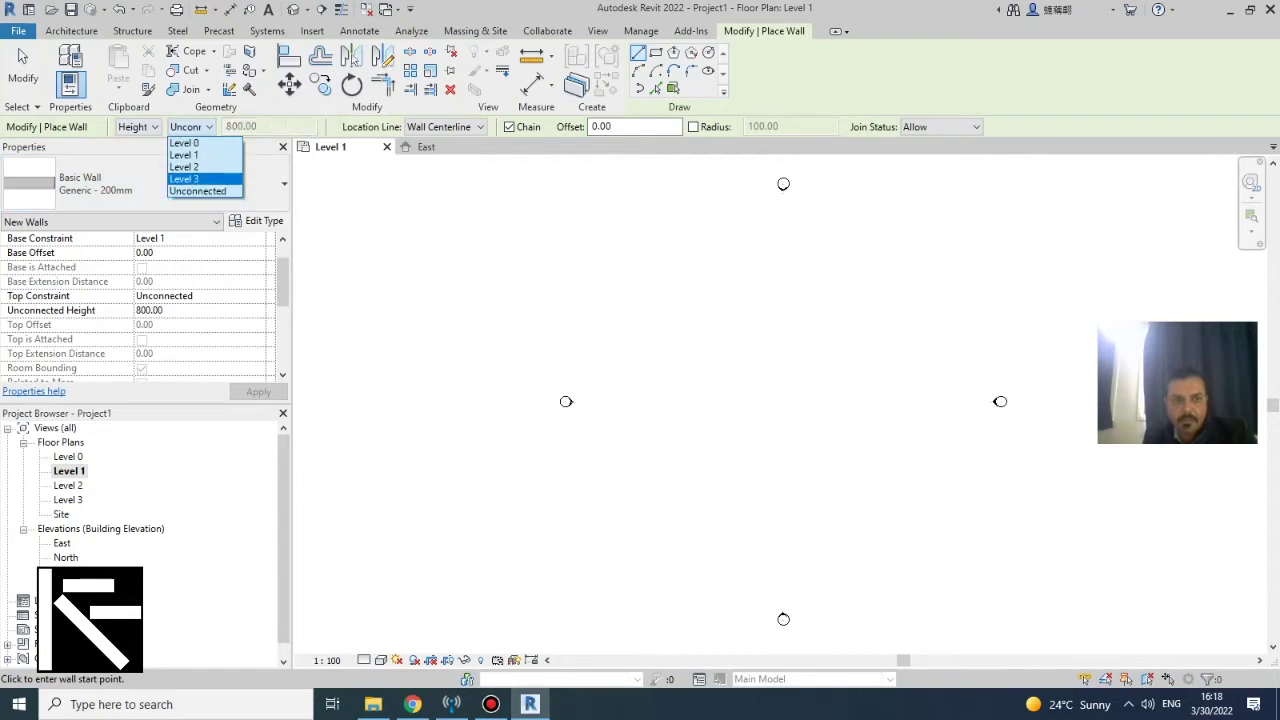
key("Up")
key("Up")
key("Return")
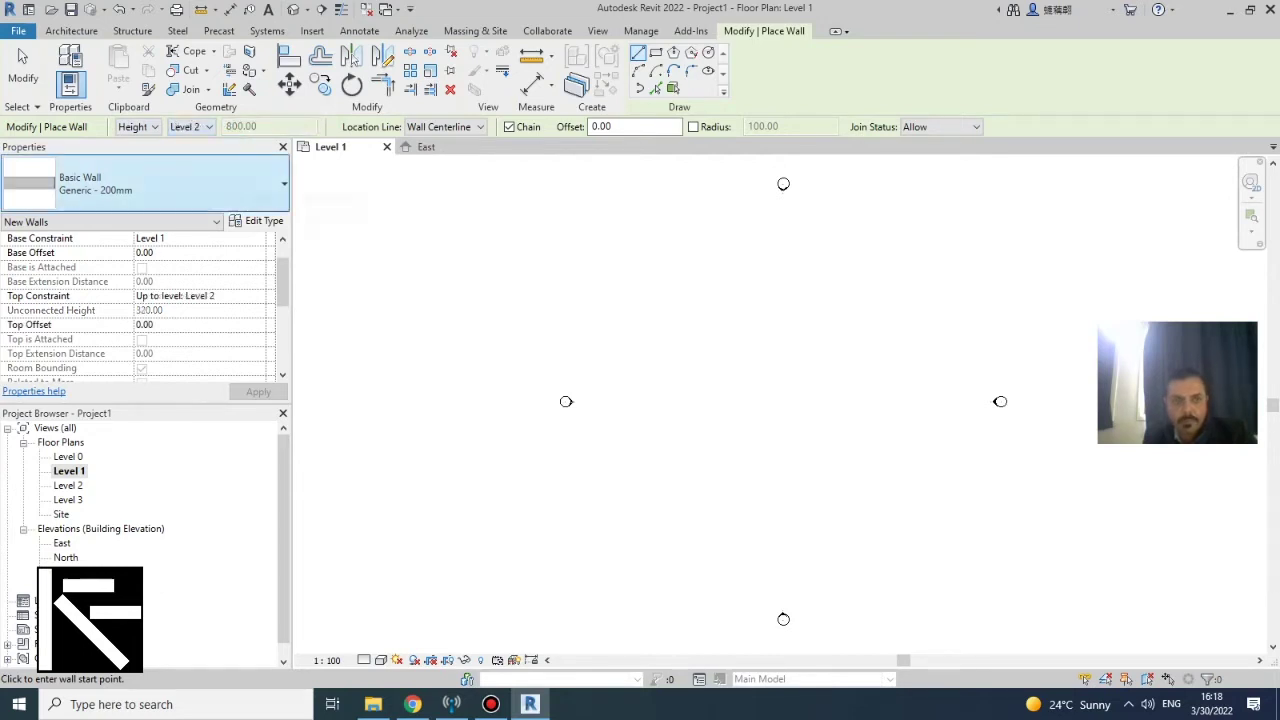
Select the Retaining - 300mm Concrete wall type and draw a 1700 cm horizontal wall from right to left near the plan's upper side
left_click(145, 184)
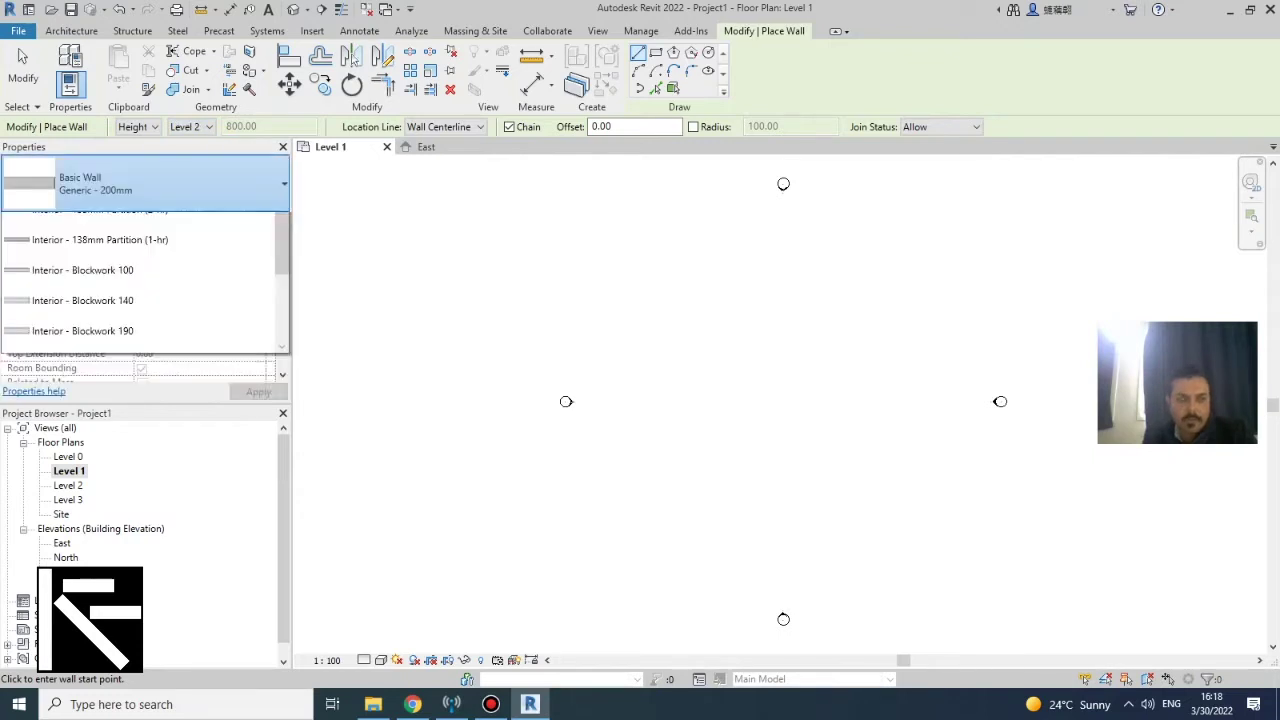
scroll(138, 306, "down", 3)
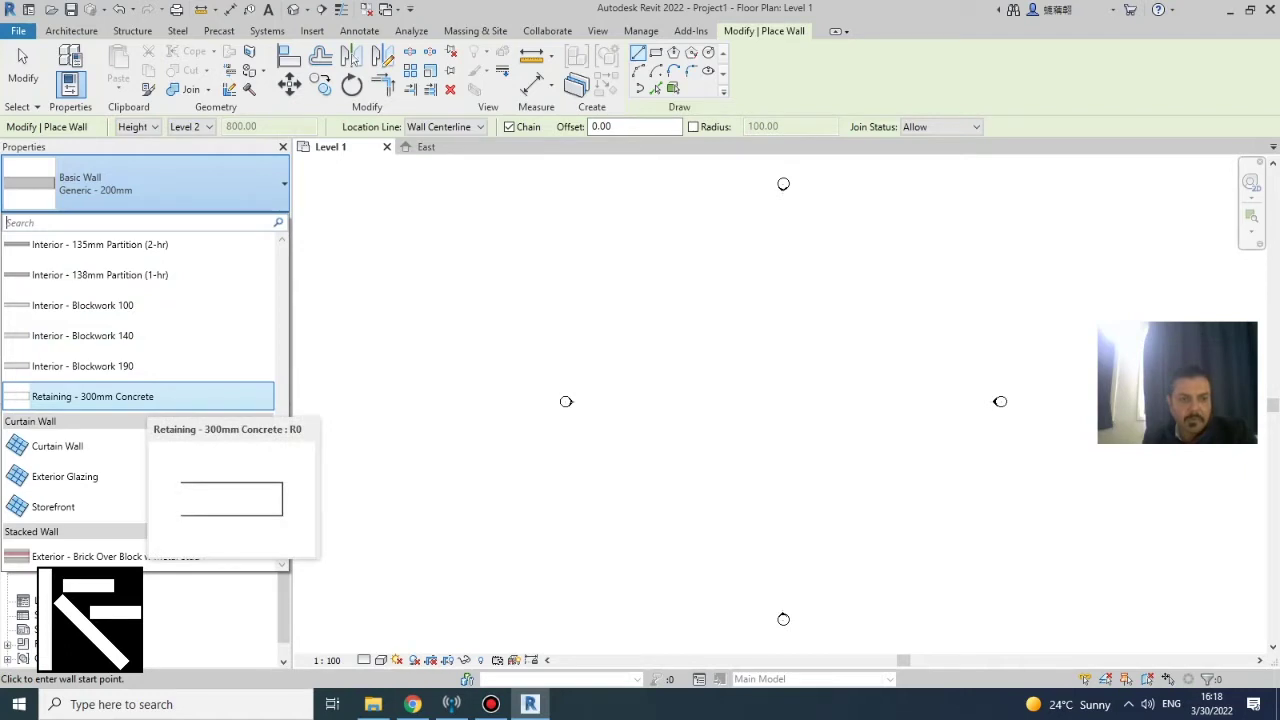
left_click(146, 397)
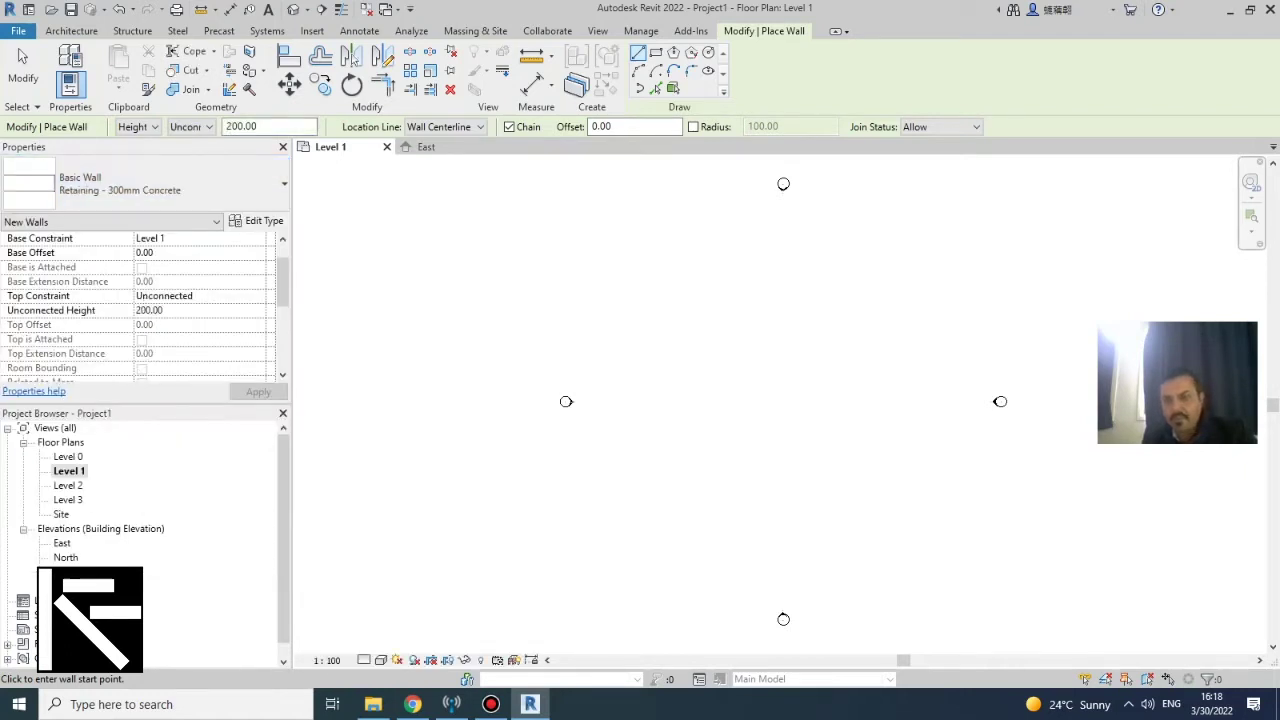
left_click(733, 243)
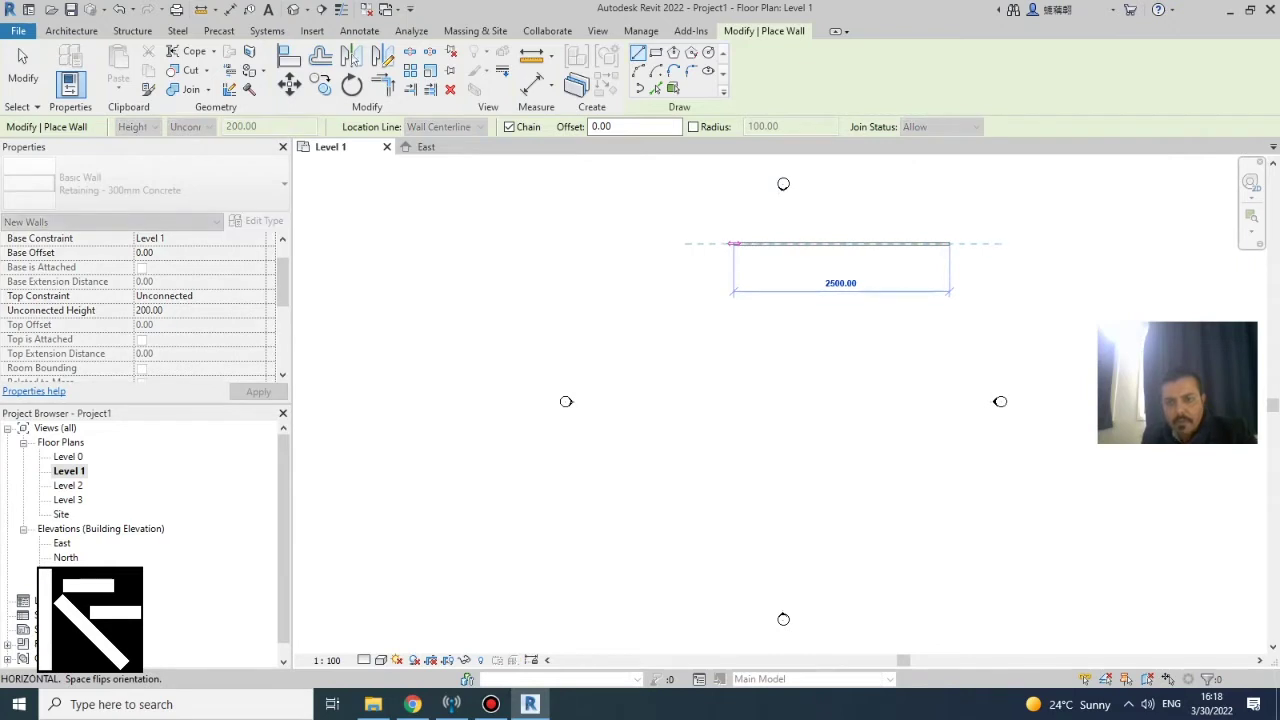
scroll(785, 242, "up", 3)
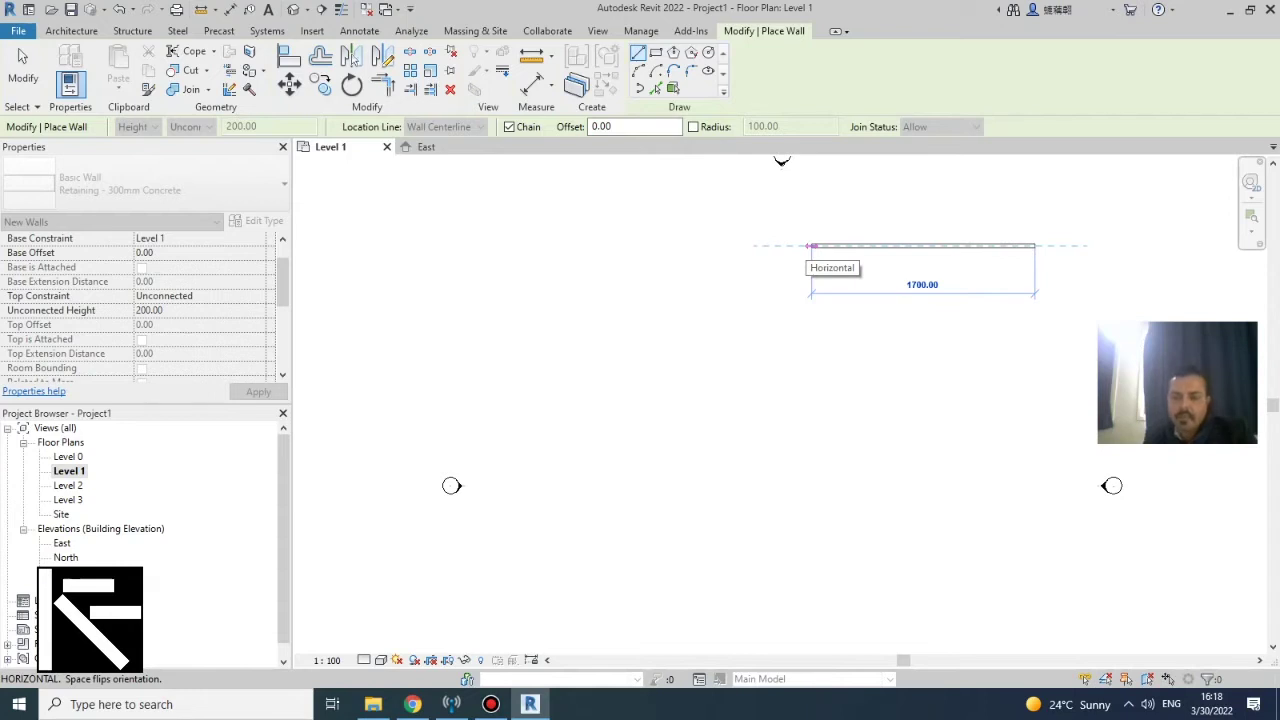
type("1700")
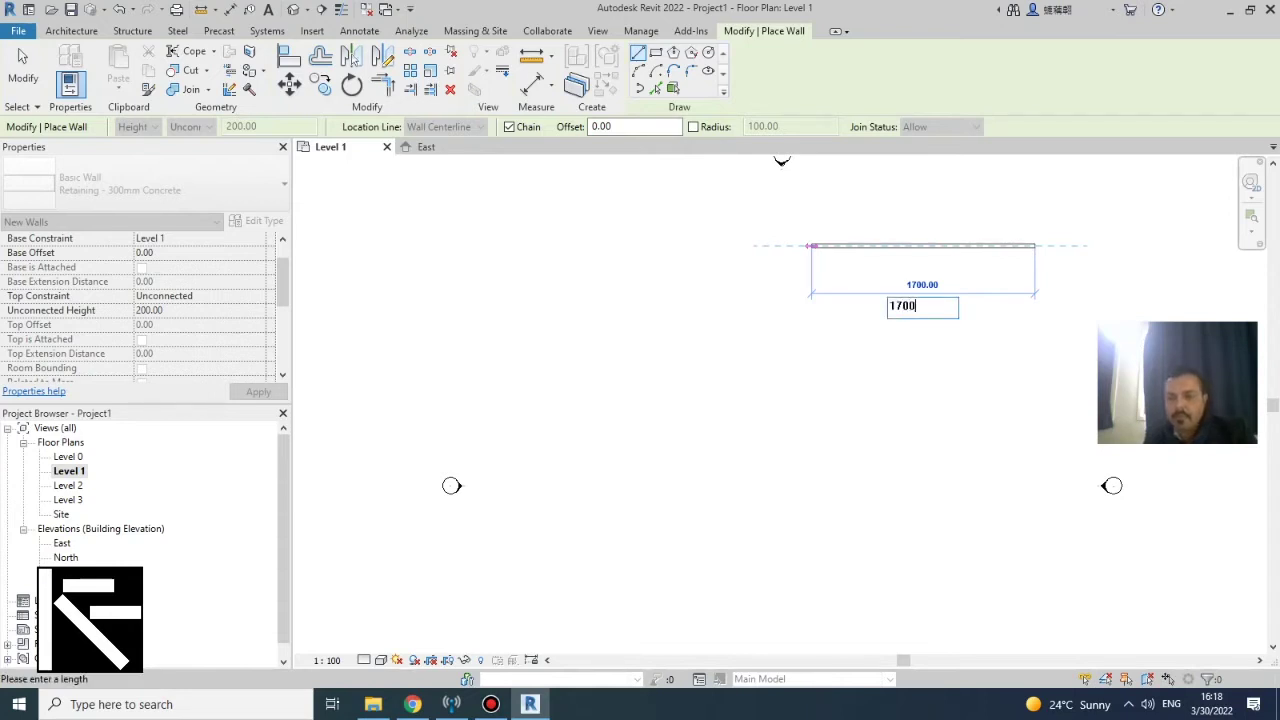
key("Return")
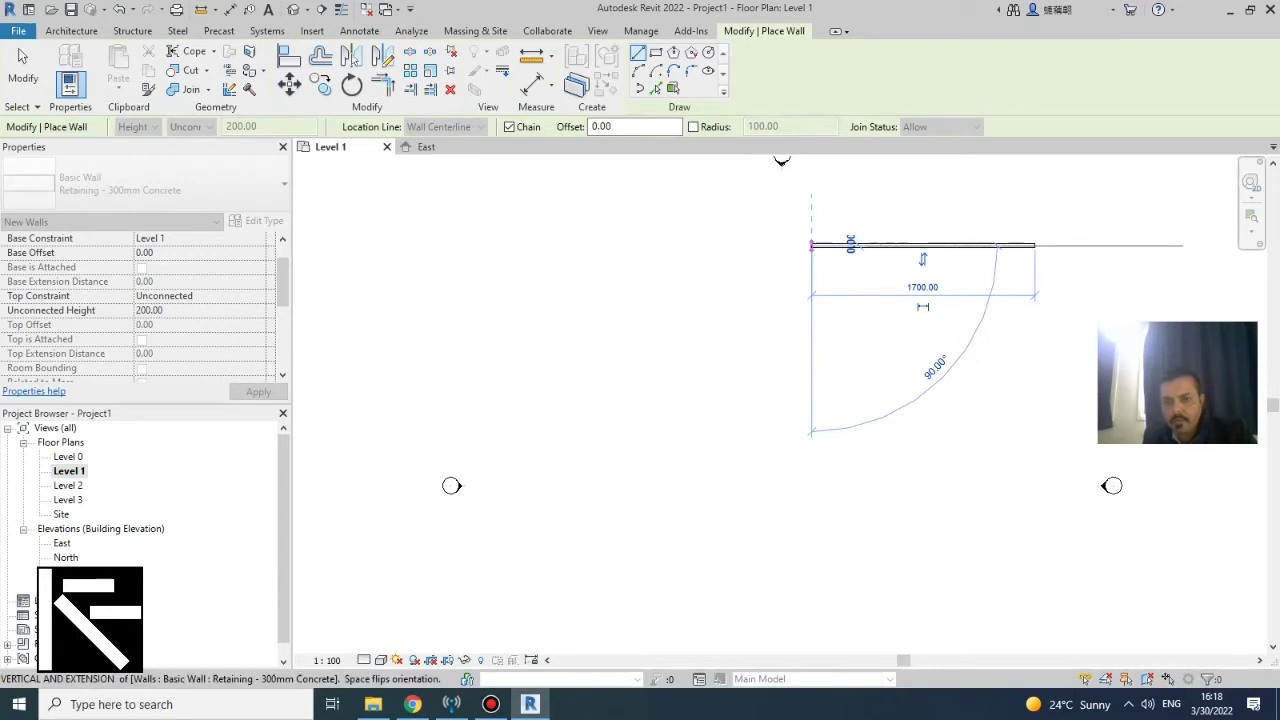
Continue the wall chain with a 500 cm wall straight down and a 300 cm wall to the left
scroll(830, 340, "up", 2)
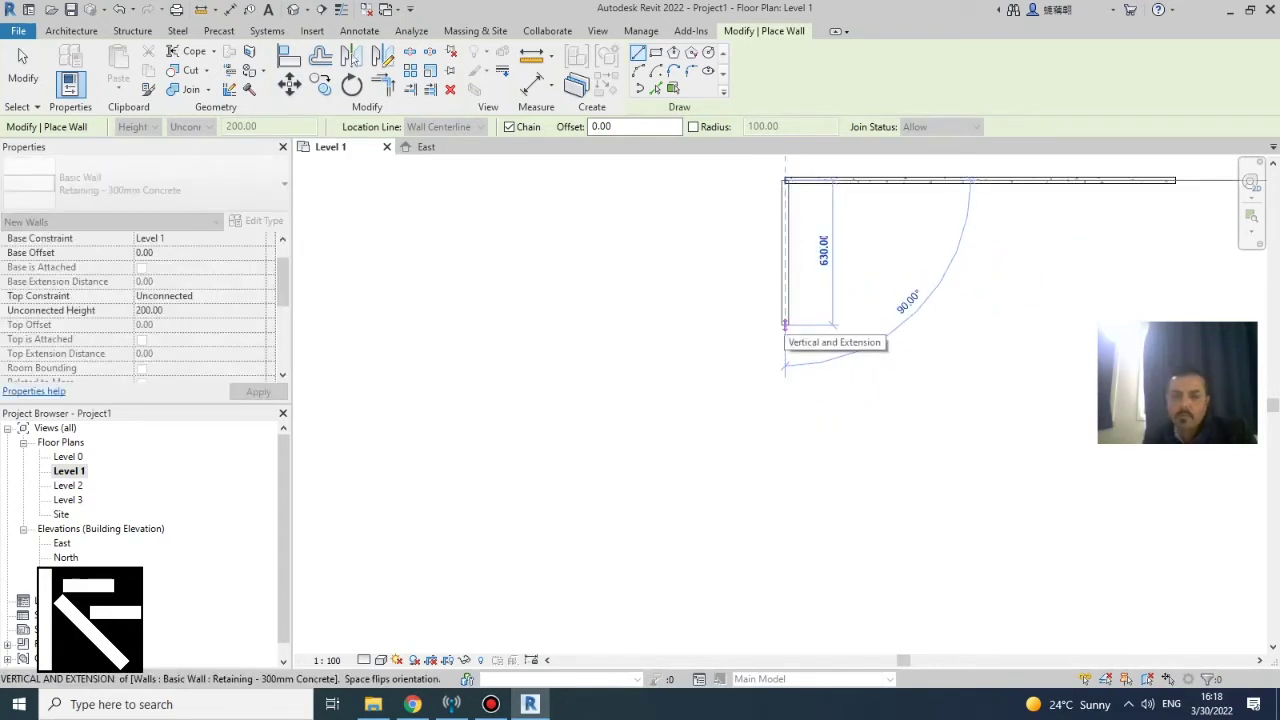
type("5")
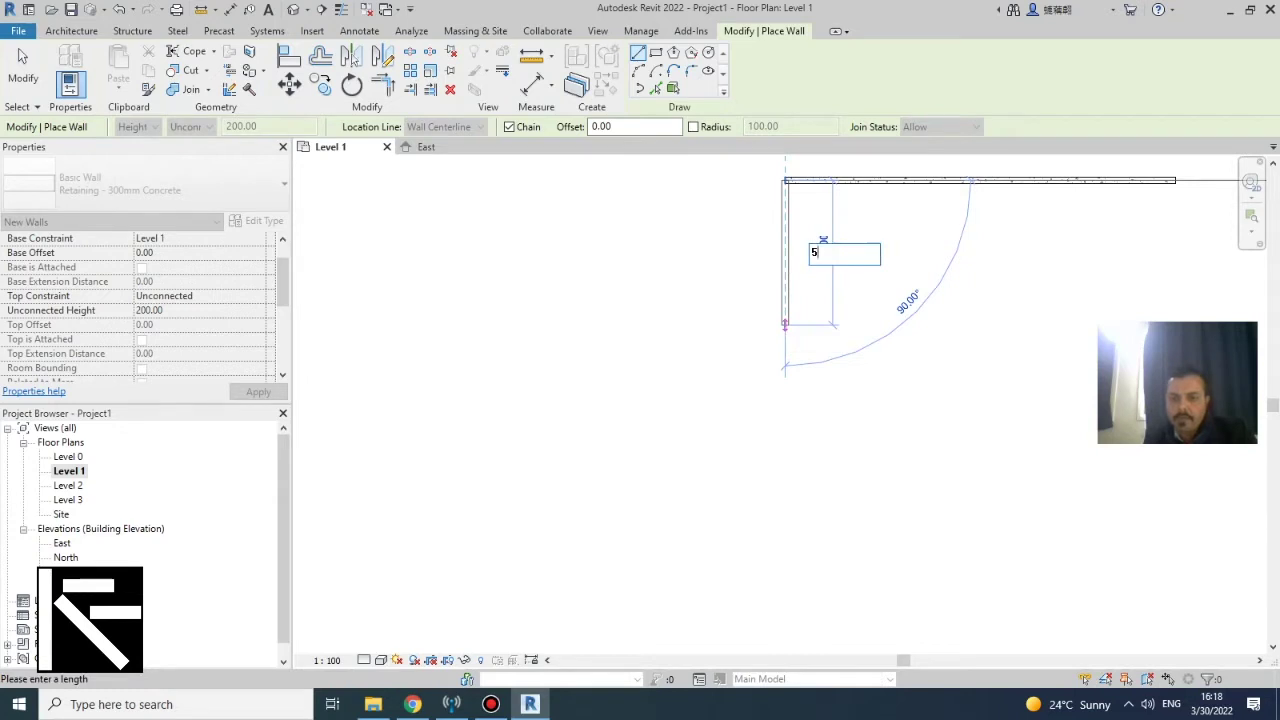
type("00")
key("Return")
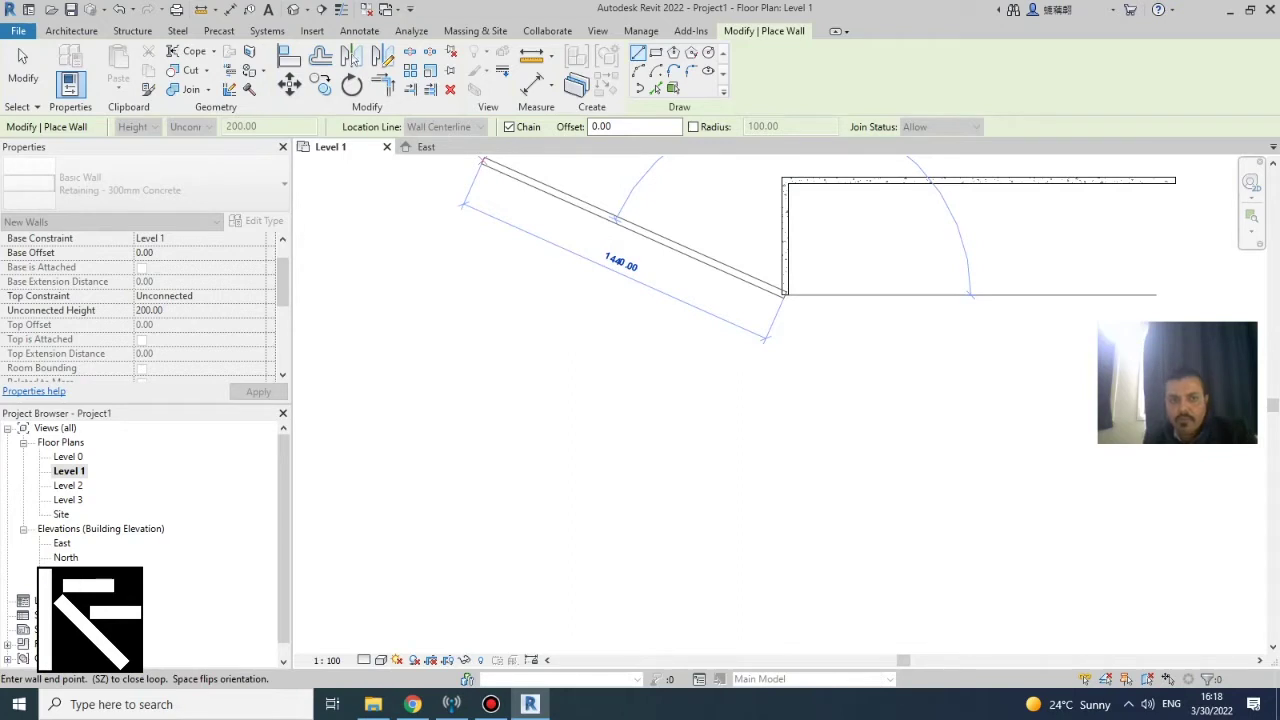
scroll(696, 293, "up", 2)
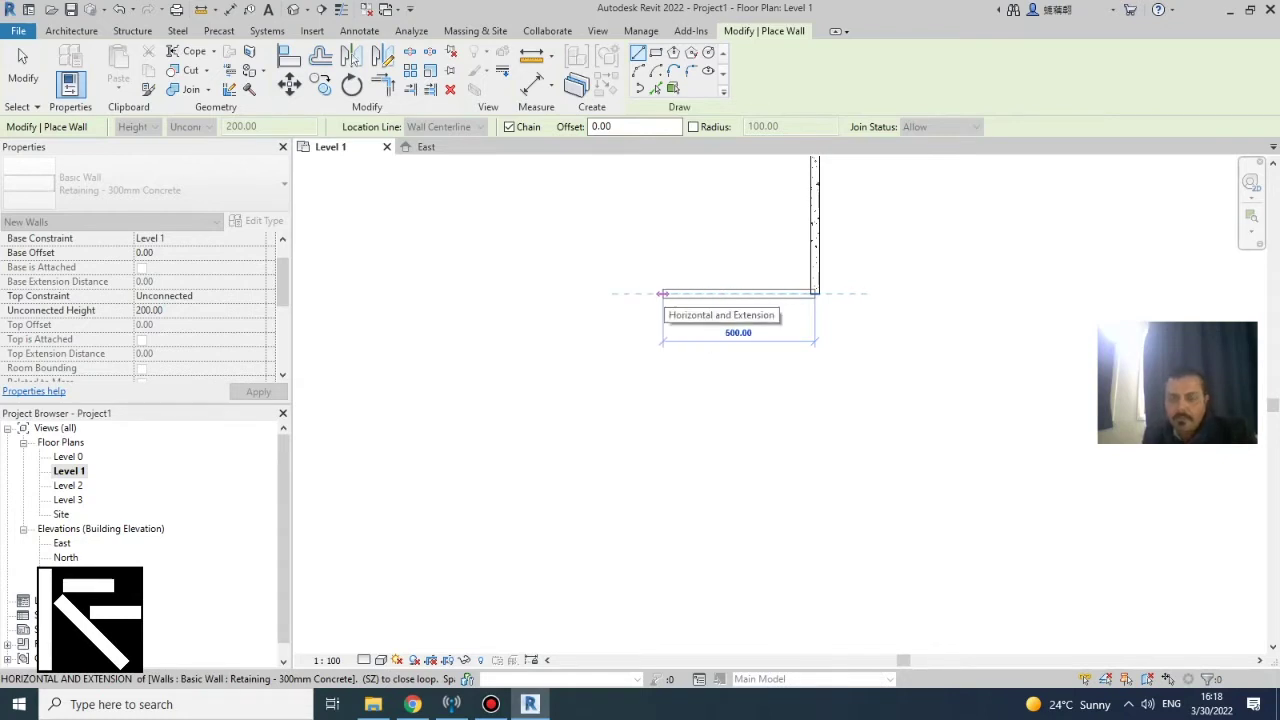
type("300")
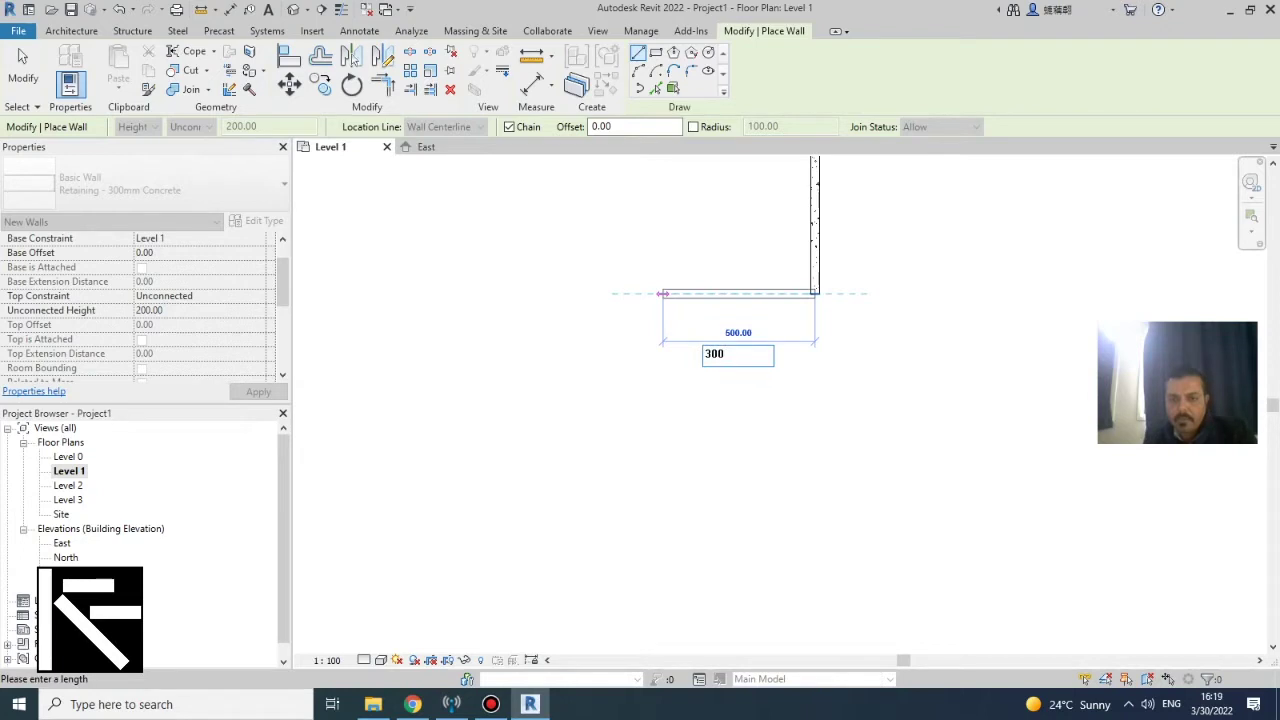
key("Return")
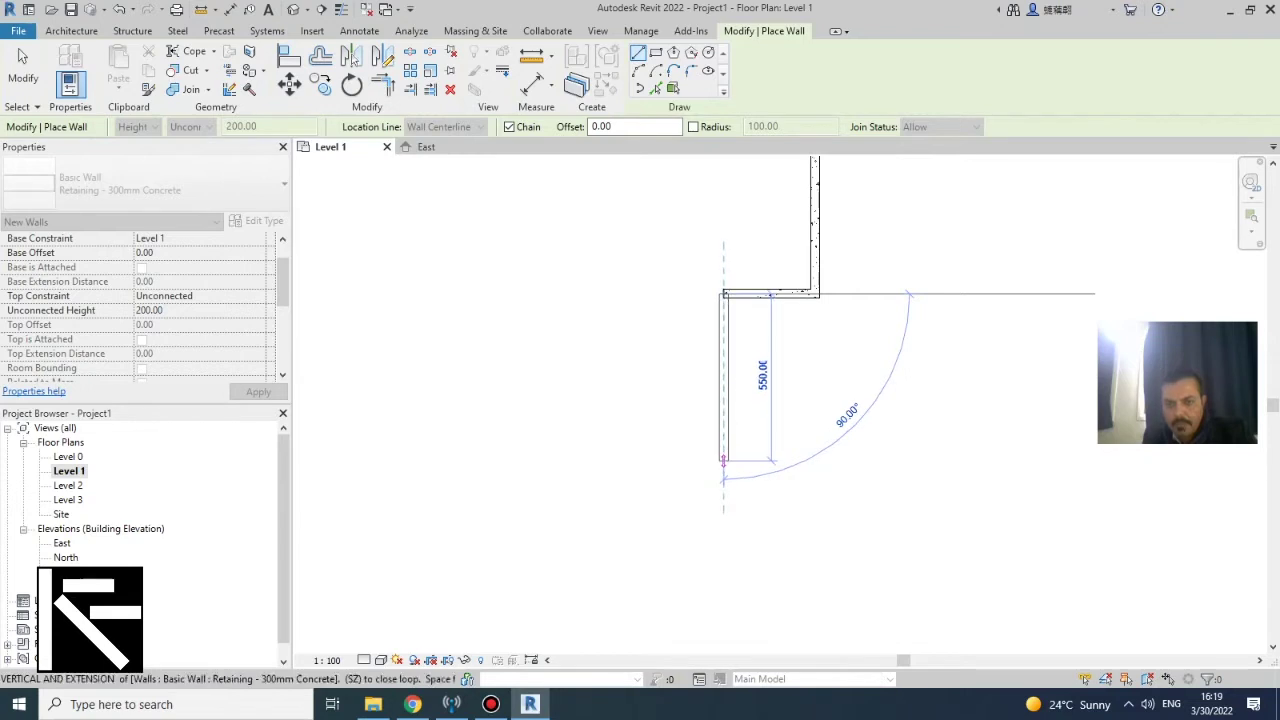
Continue with a 500 cm wall straight down and a 1490 cm wall to the right, then end the chain
type("500")
key("Return")
scroll(581, 363, "down", 3)
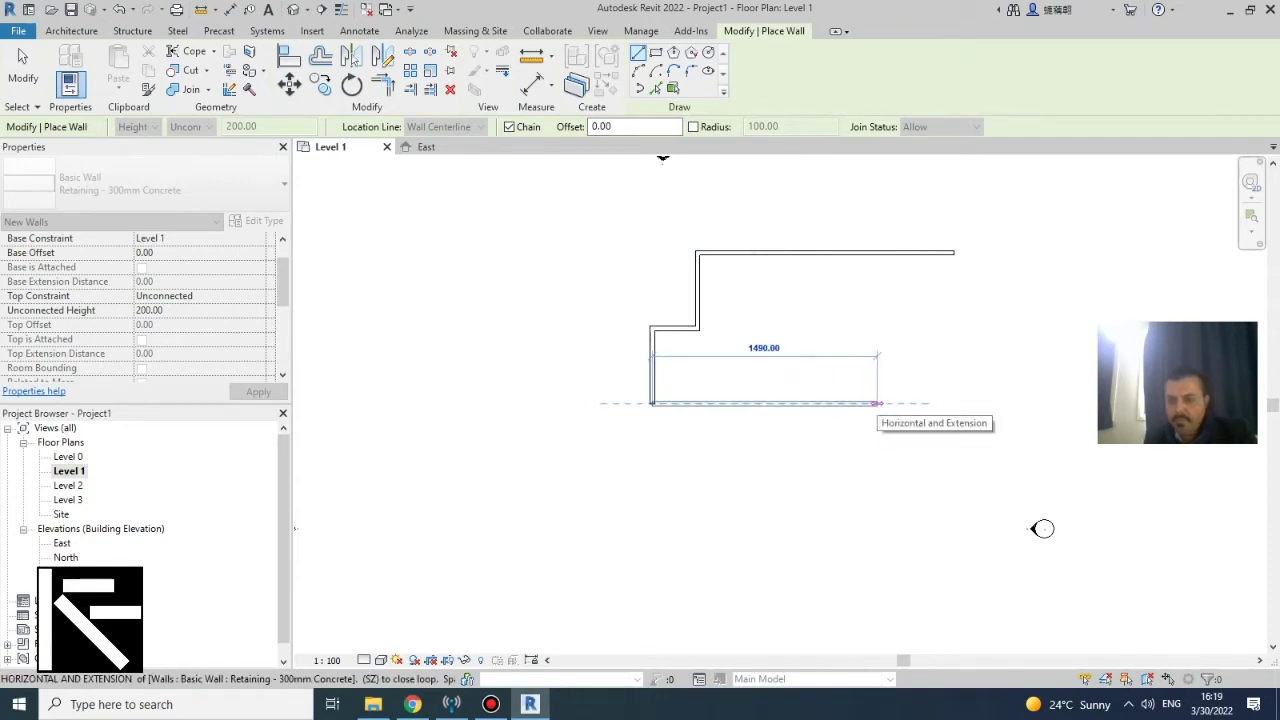
type("1490")
key("Return")
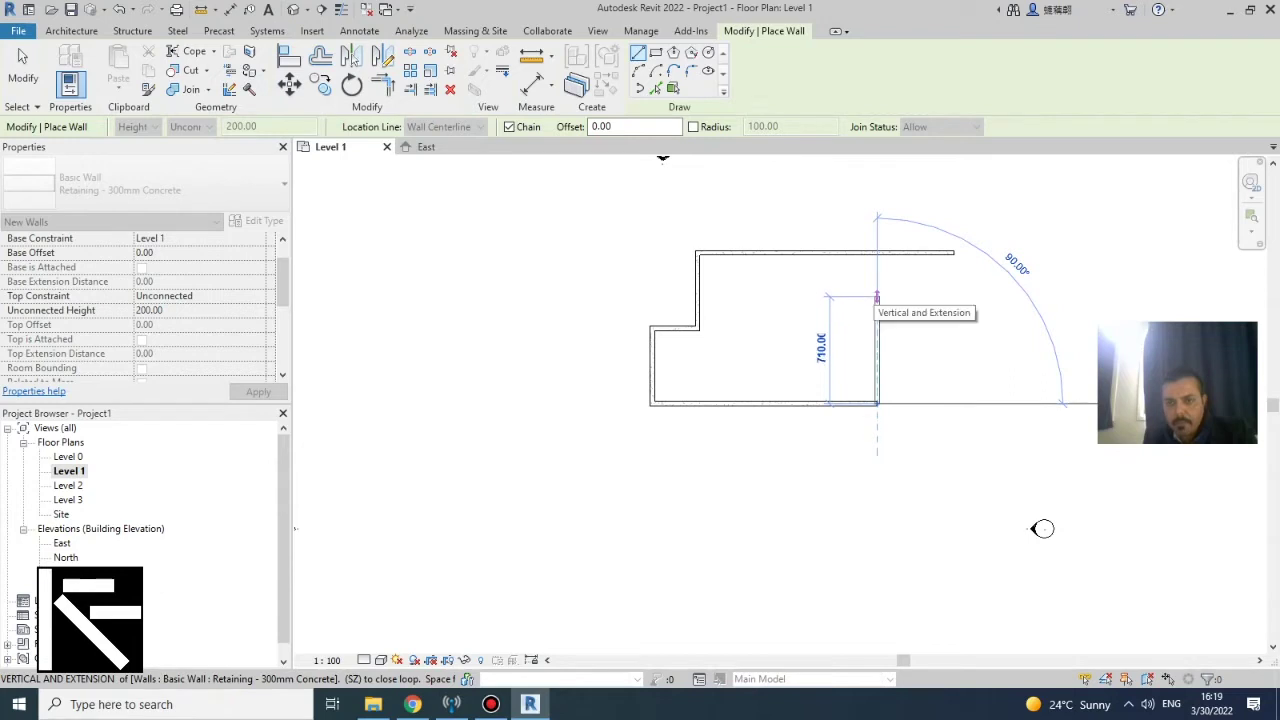
key("Escape")
key("Escape")
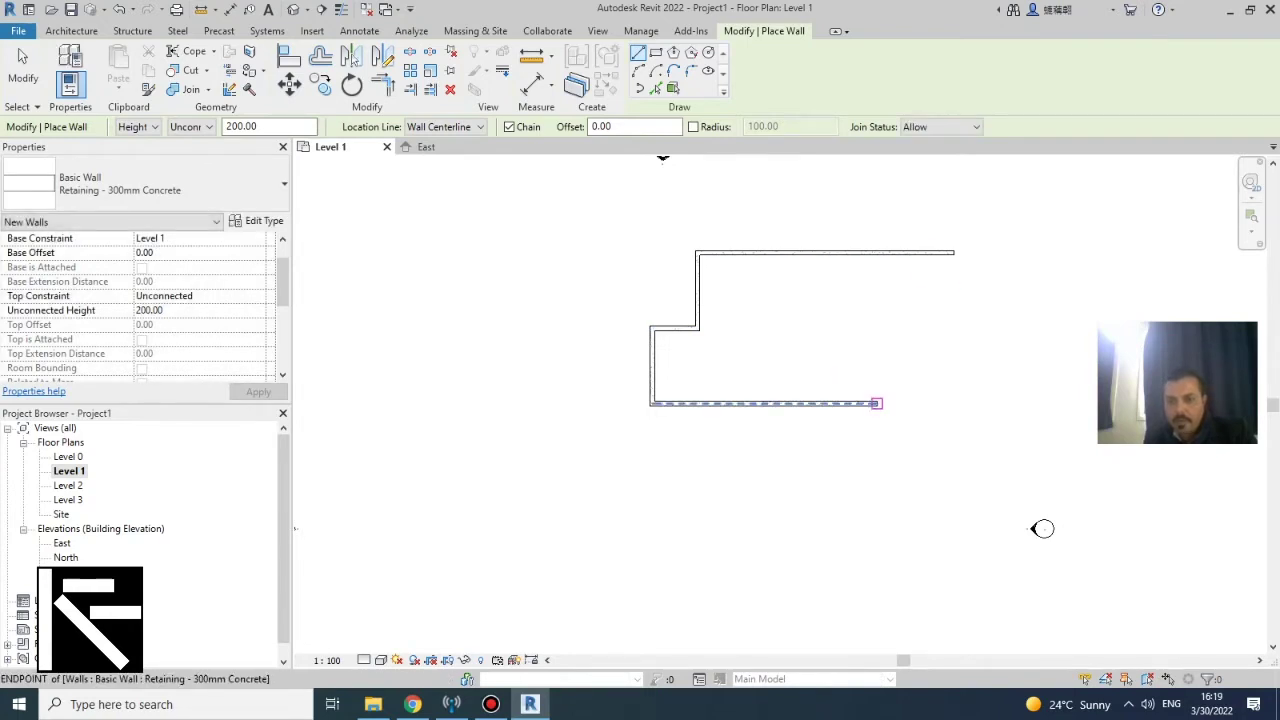
Draw a vertical wall from the bottom wall's free end up to the top wall and finish wall placement
scroll(876, 403, "up", 4)
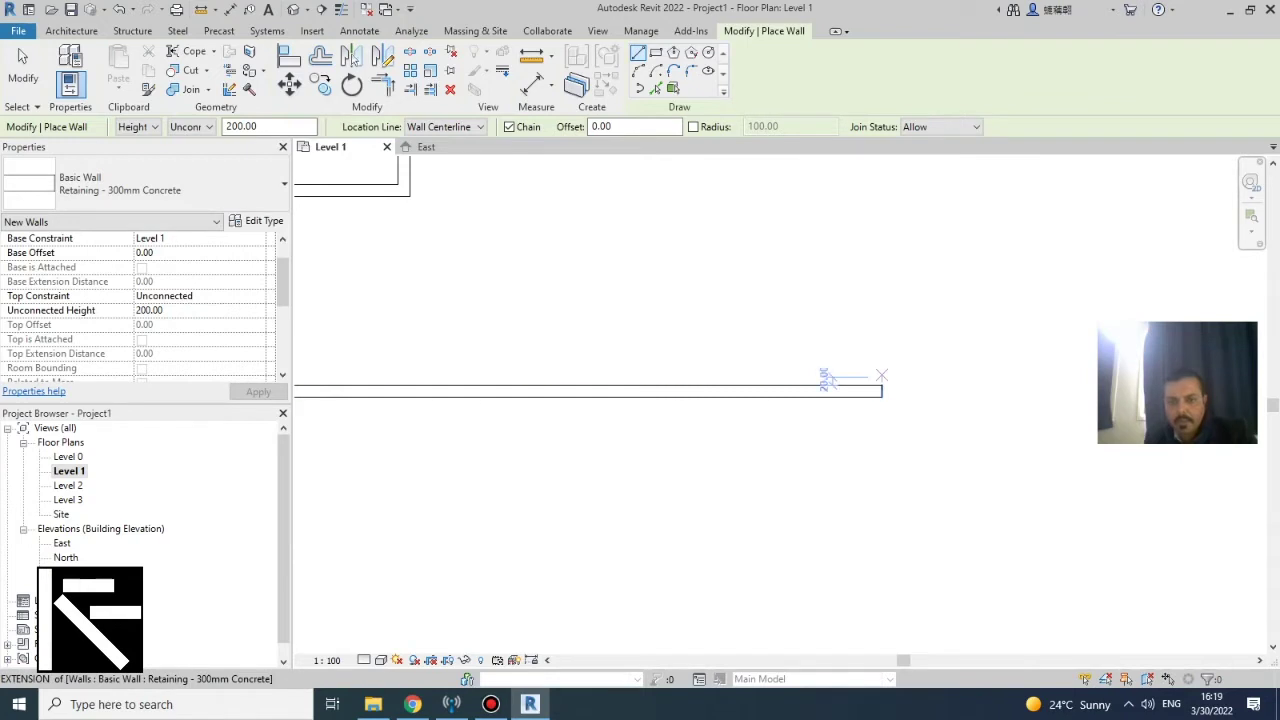
left_click(881, 391)
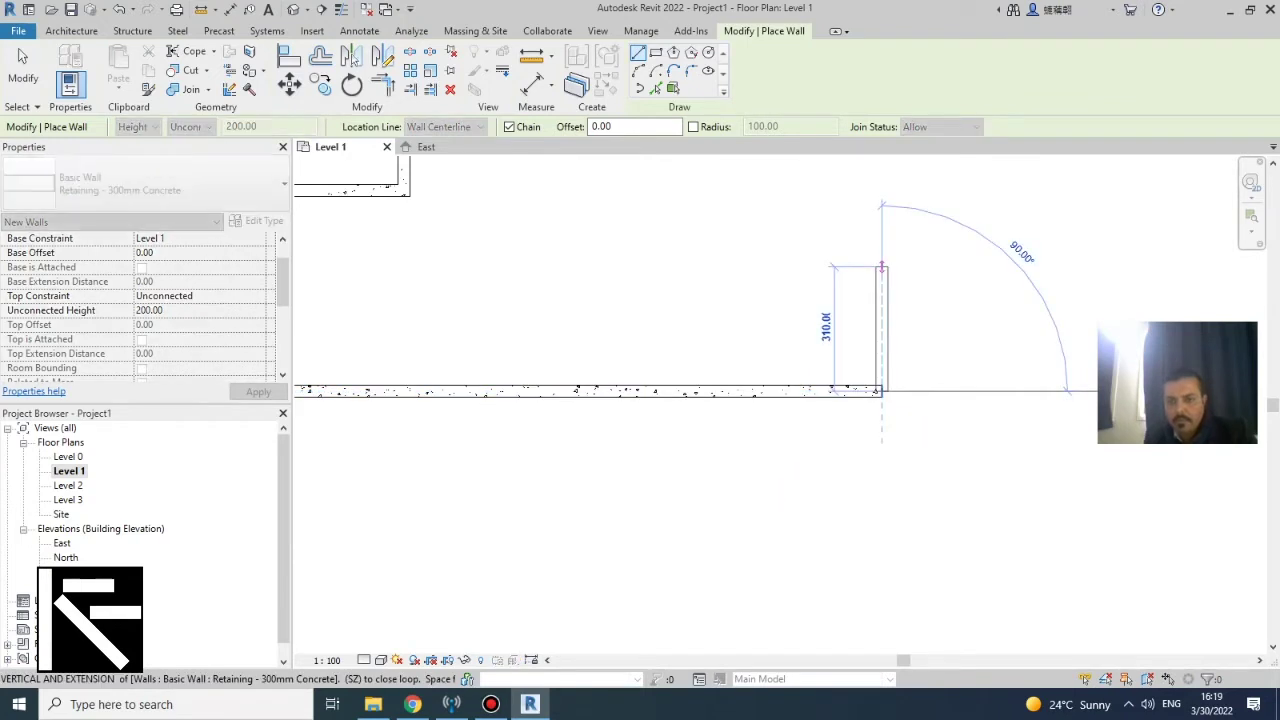
scroll(881, 268, "down", 1)
scroll(881, 272, "down", 3)
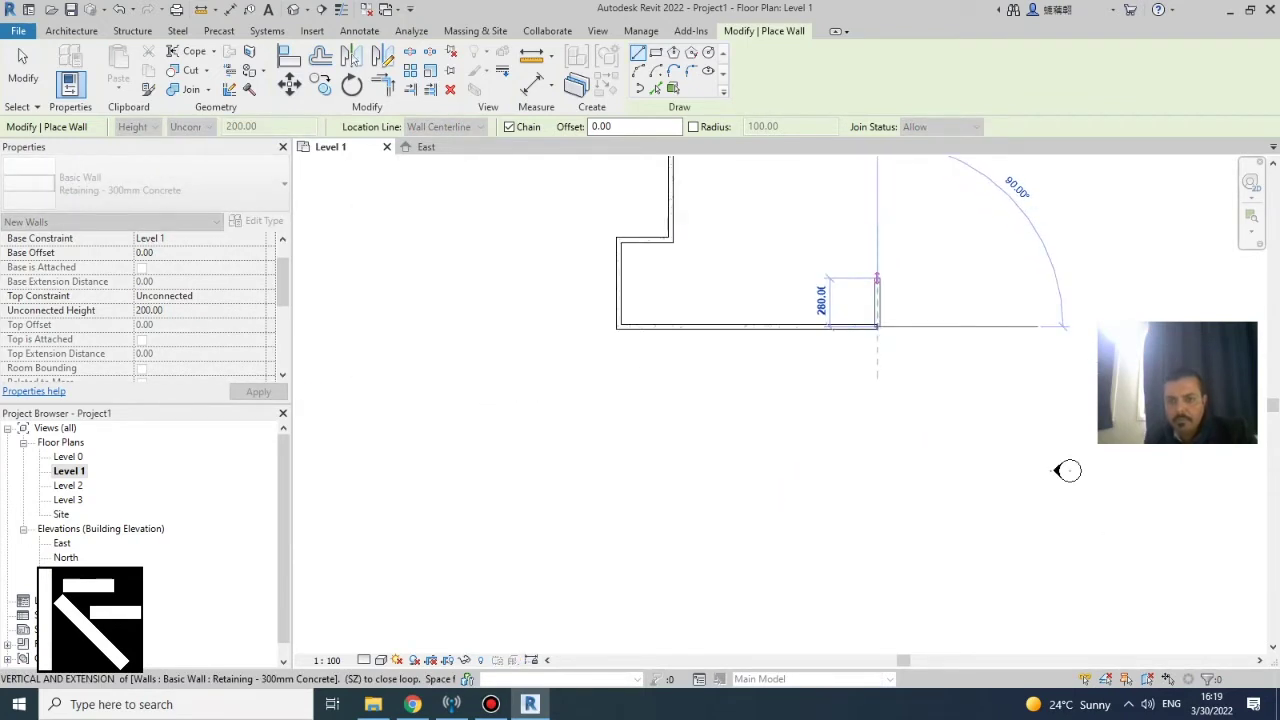
scroll(877, 280, "down", 1)
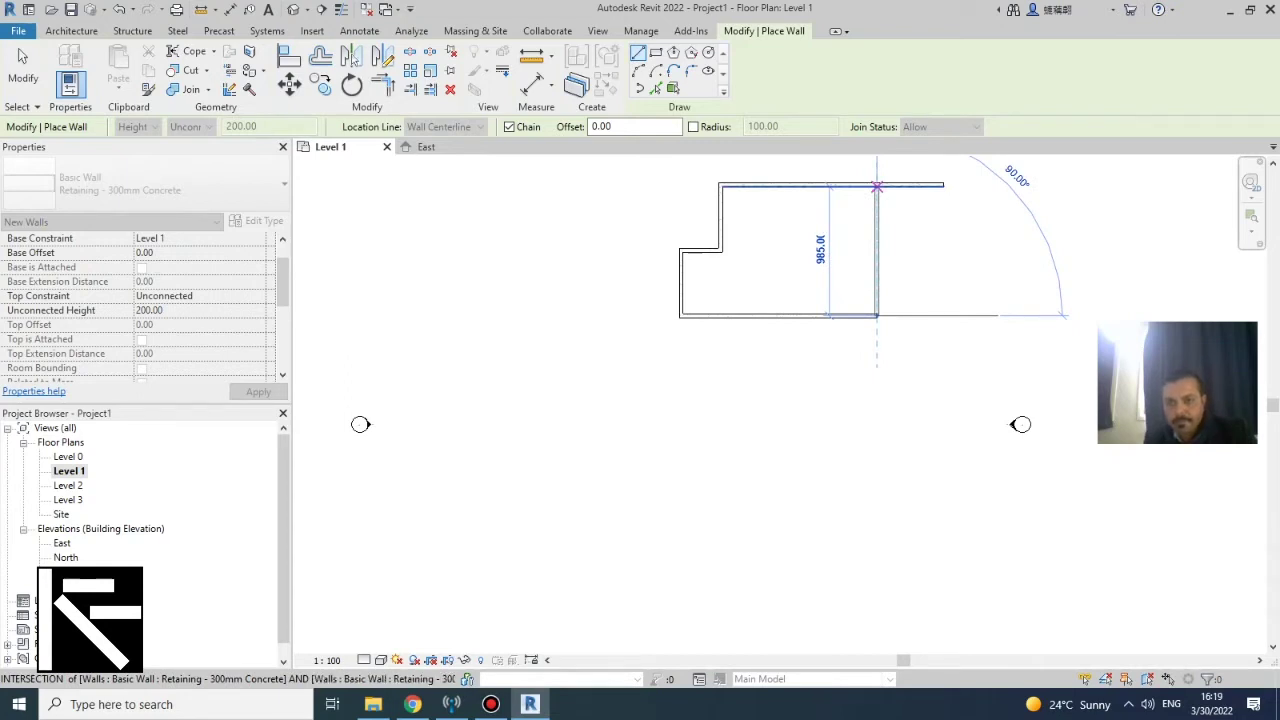
left_click(877, 187)
key("Escape")
key("Escape")
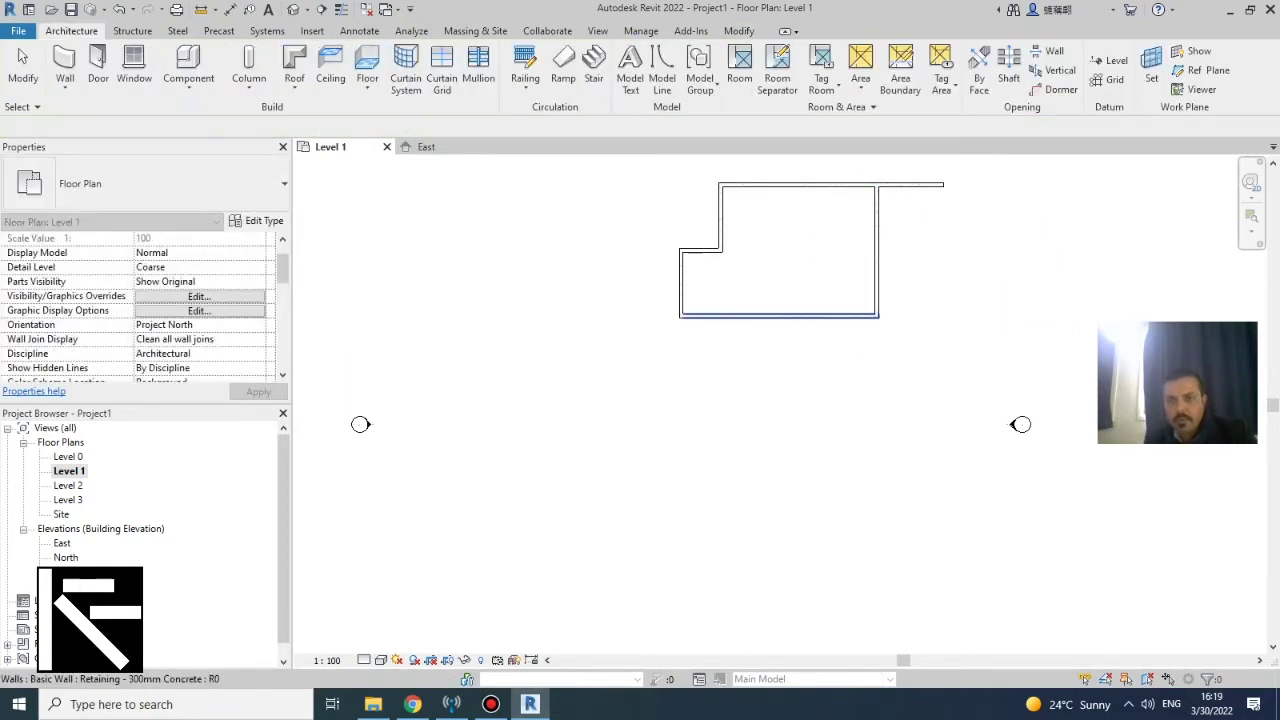
Open the default 3D view and set its visual style to Consistent Colors to inspect the walls
left_click(293, 10)
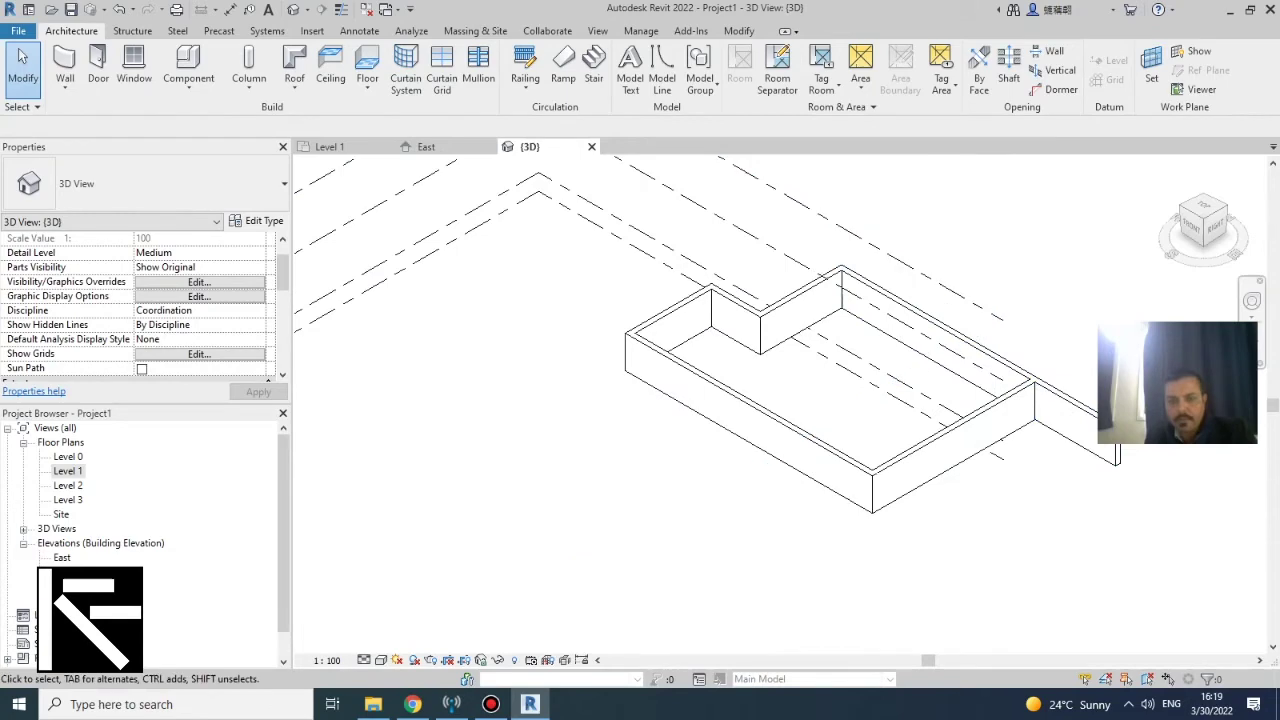
left_click(381, 660)
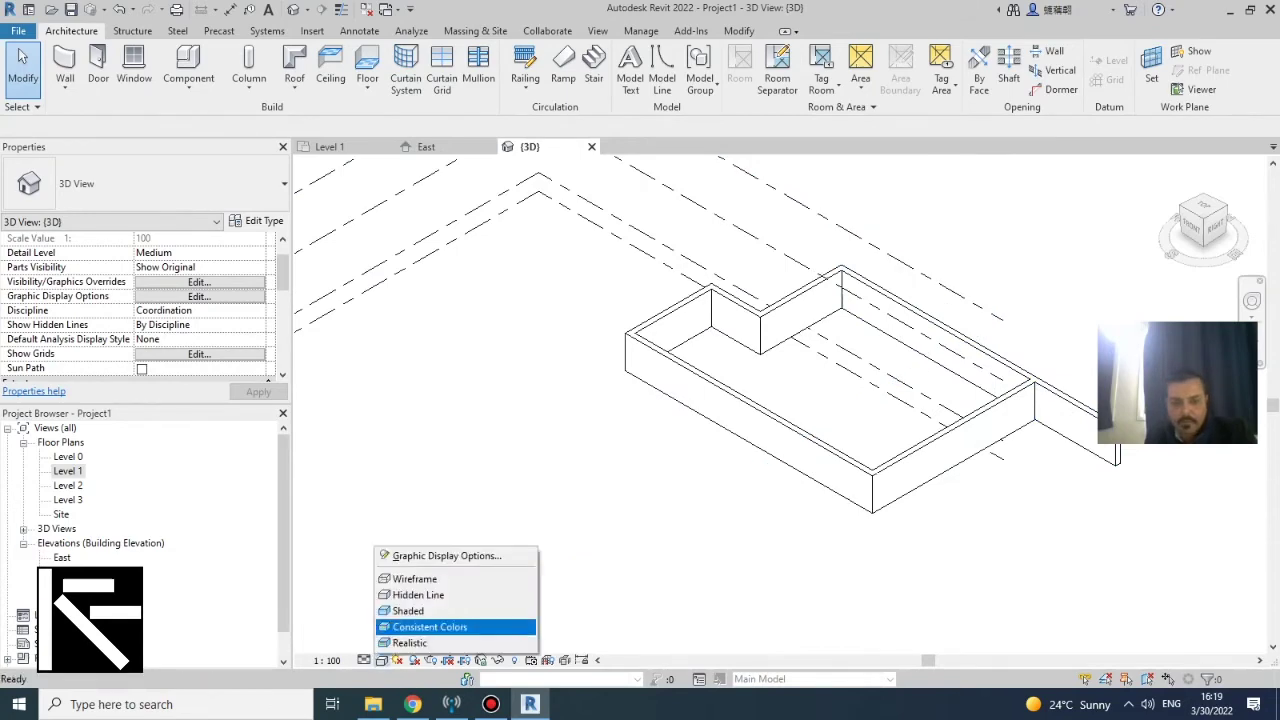
left_click(430, 627)
scroll(1030, 395, "up", 4)
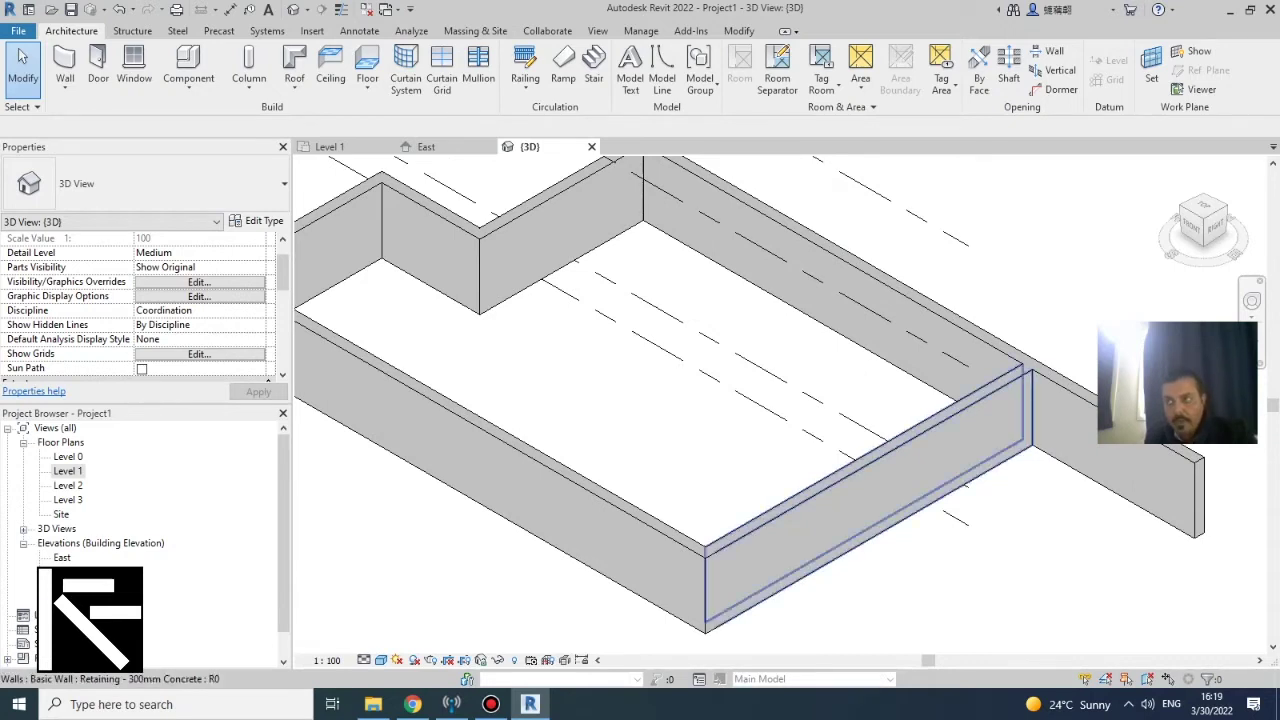
scroll(873, 466, "down", 3)
scroll(957, 486, "up", 2)
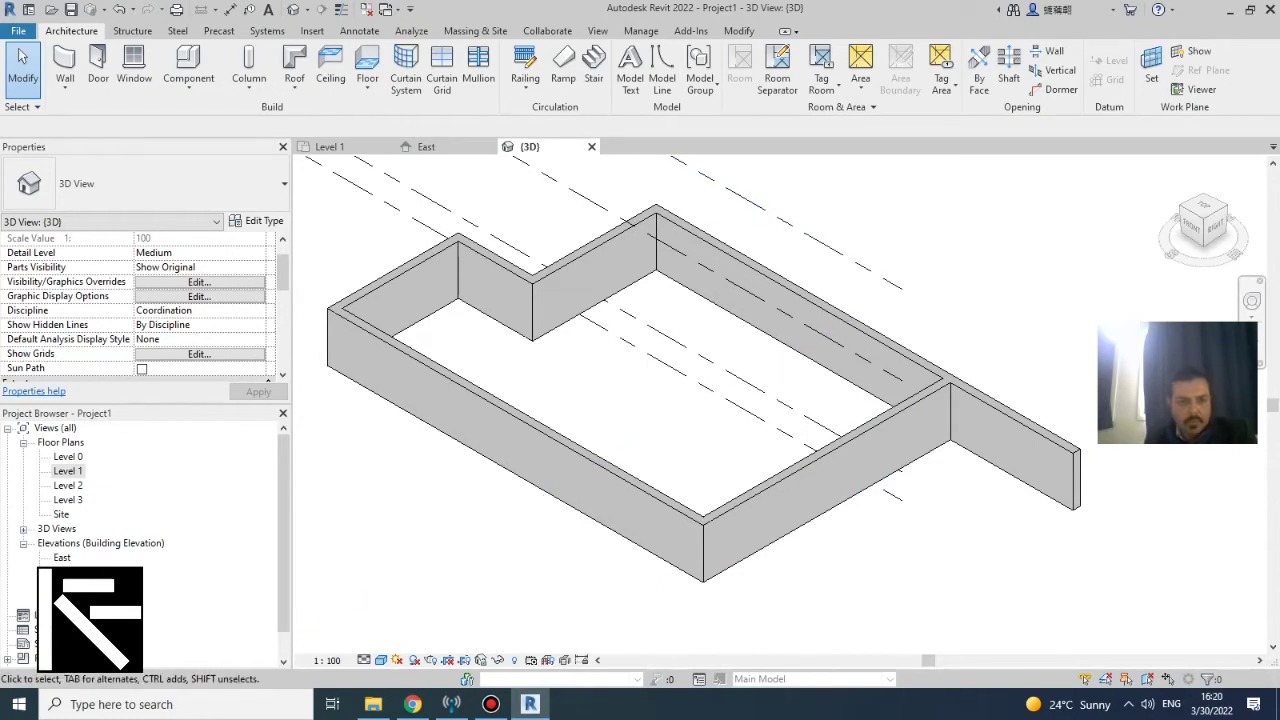
In the Level 1 plan, split the right vertical wall about 180 cm above the bottom wall and about 220 cm below the top wall
left_click(330, 147)
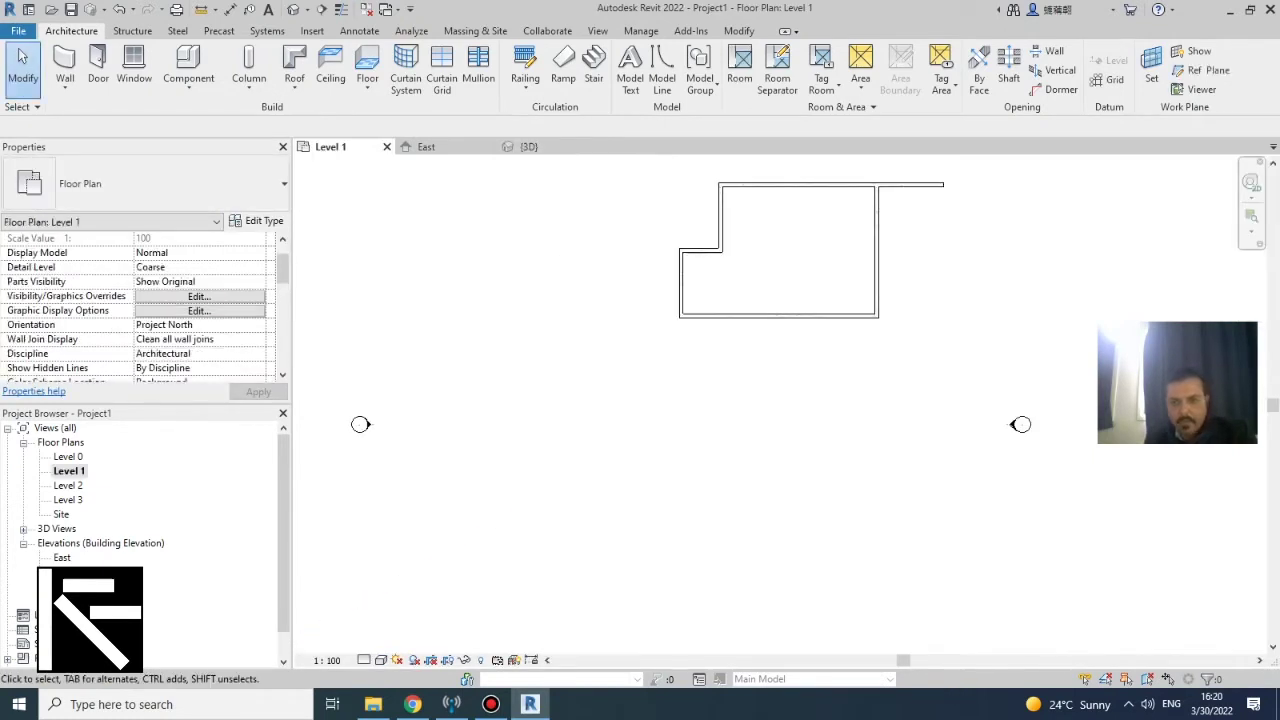
scroll(1020, 424, "up", 2)
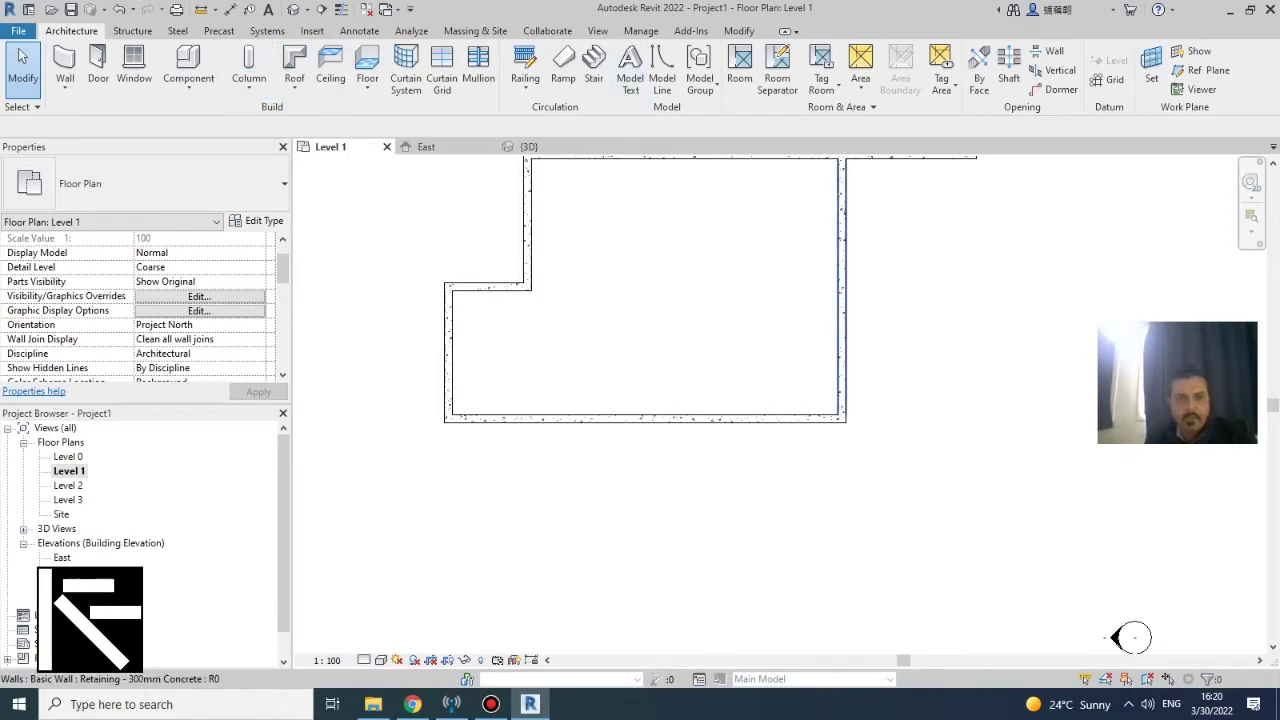
left_click(841, 310)
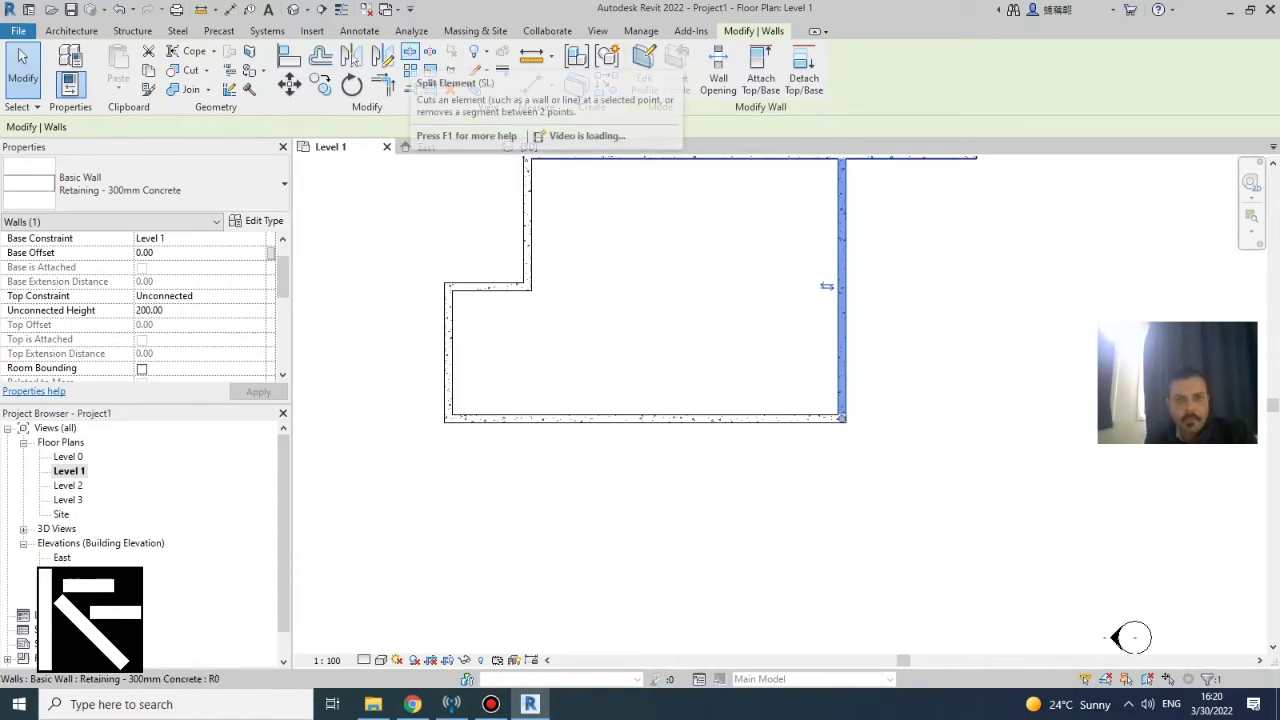
left_click(410, 52)
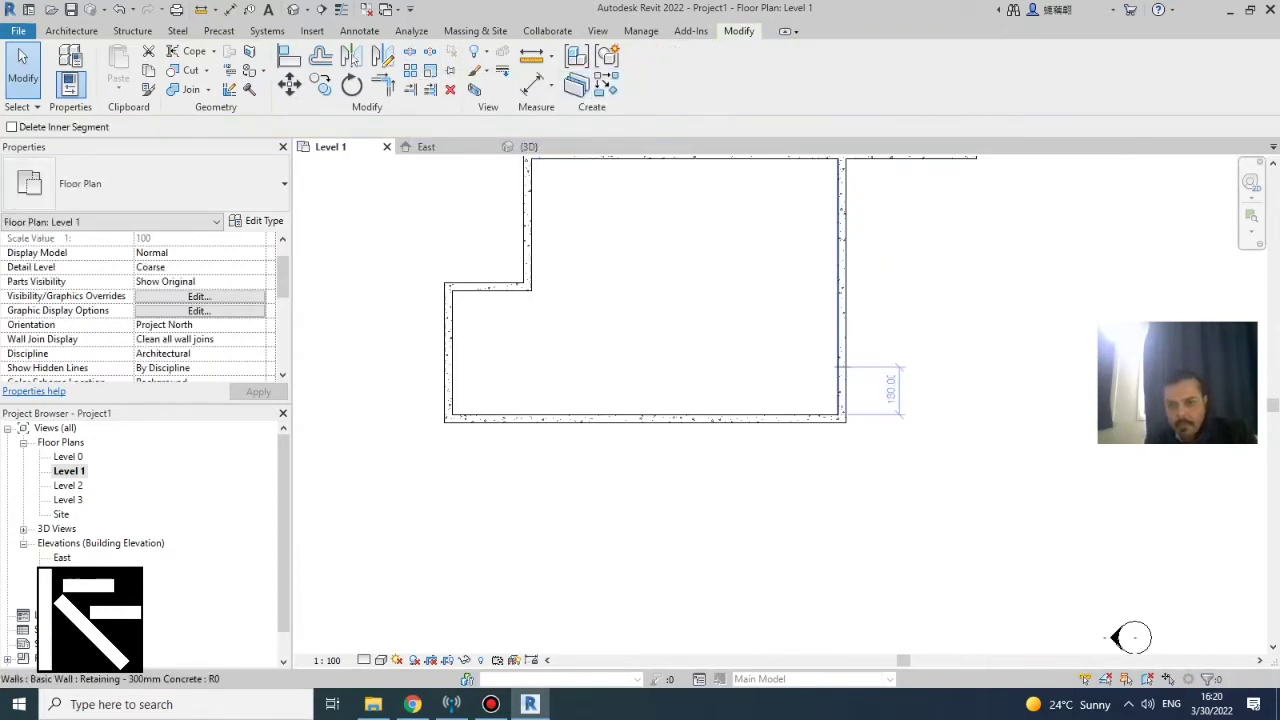
key("s")
key("l")
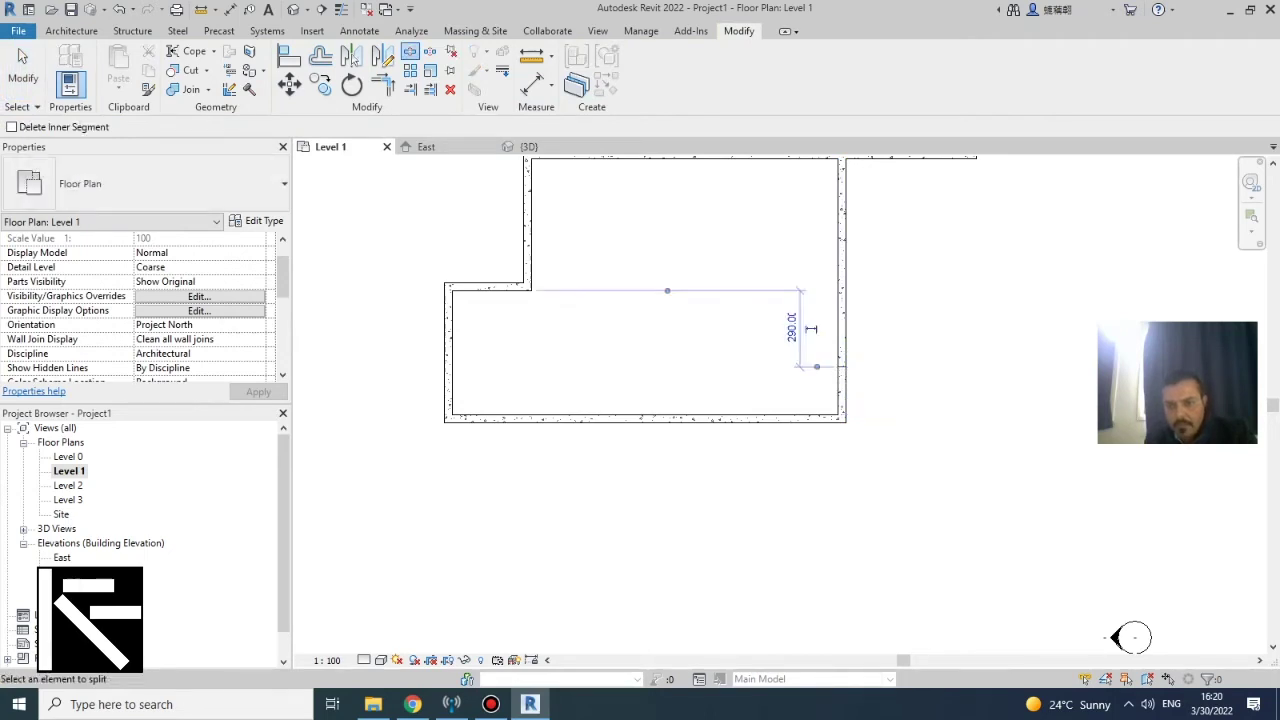
scroll(830, 330, "up", 2)
scroll(842, 297, "down", 2)
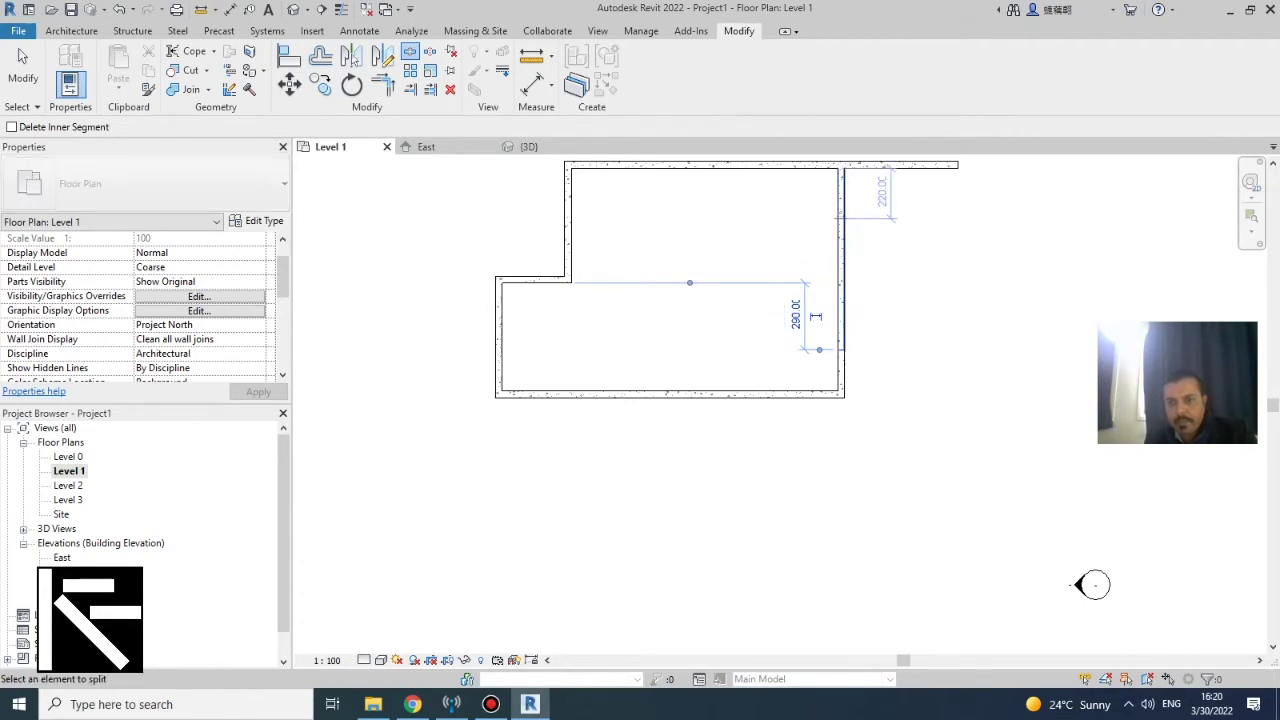
left_click(840, 217)
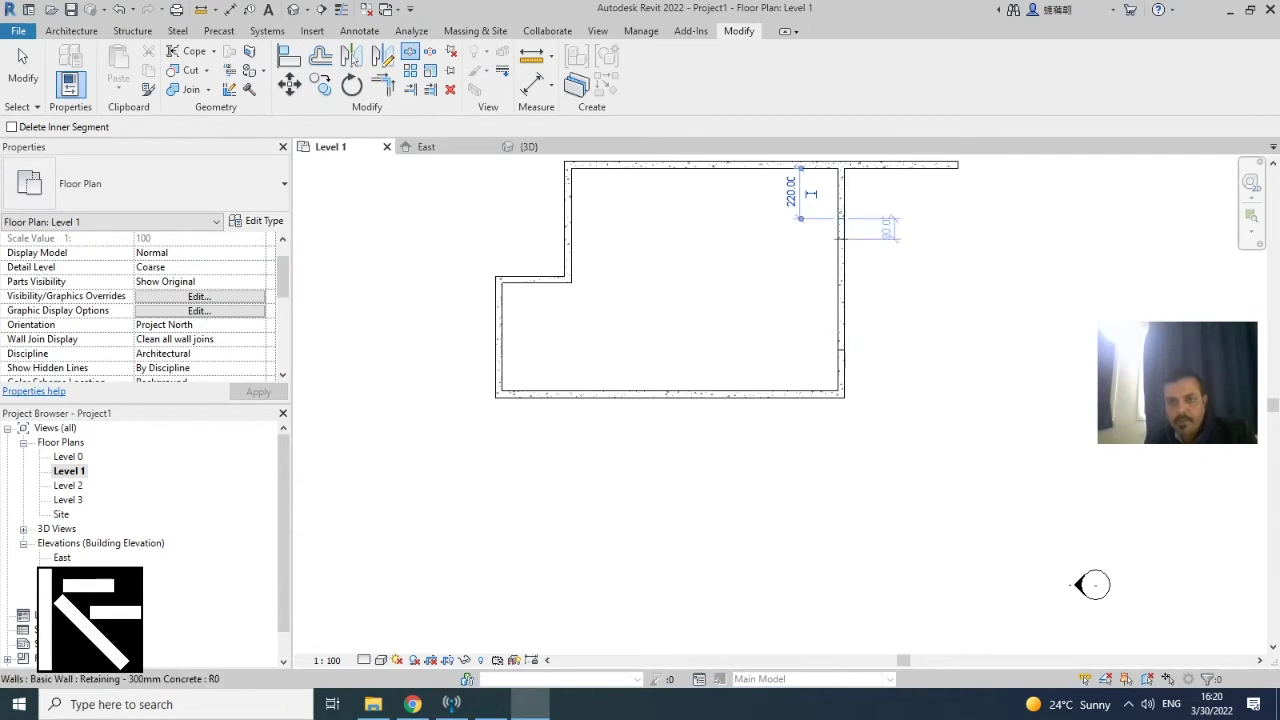
Delete the middle segment of the split right wall, leaving an opening between its two short end pieces
key("Escape")
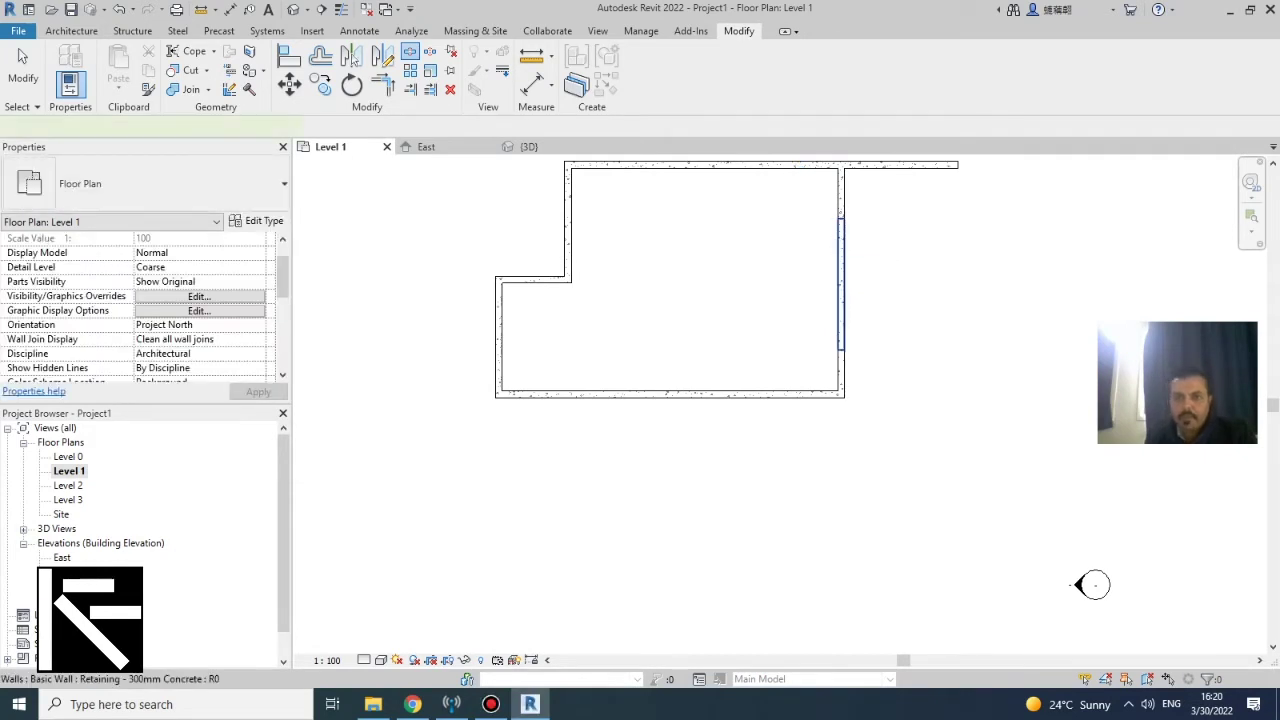
left_click(826, 284)
key("Delete")
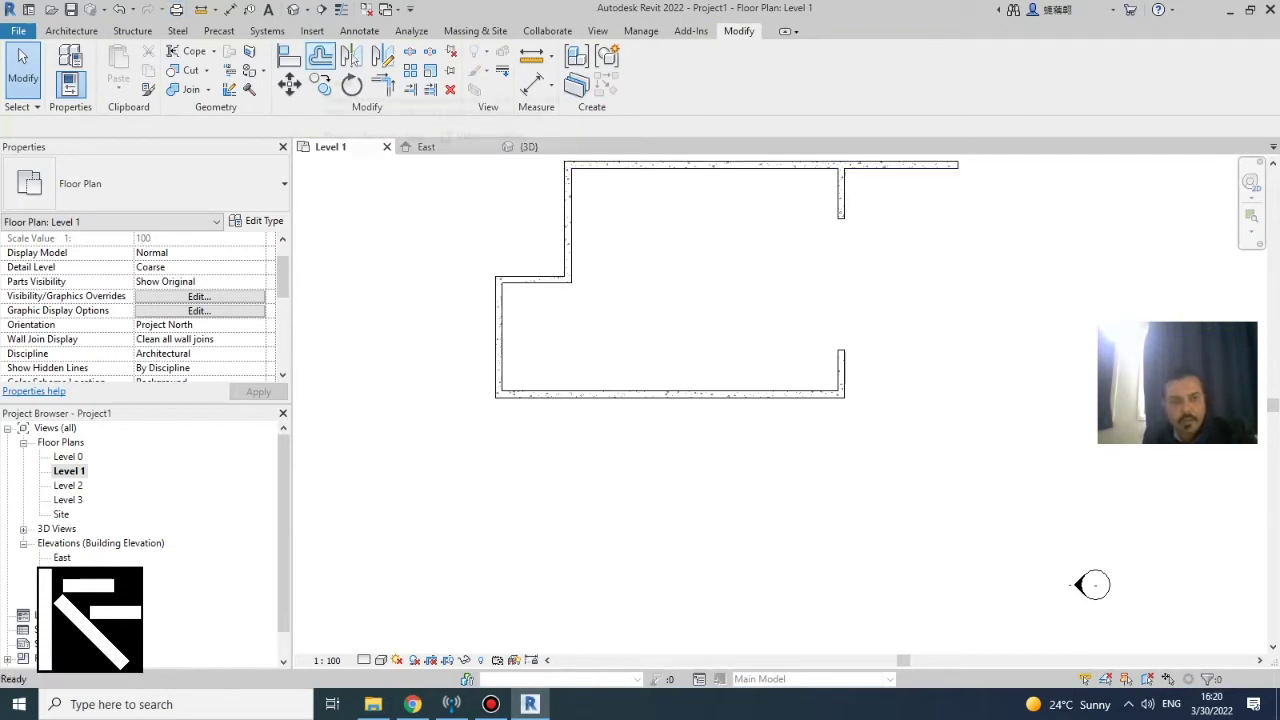
Draw a Curtain Wall across the opening in the right wall, joining the ends of the two short wall pieces
key("w")
key("a")
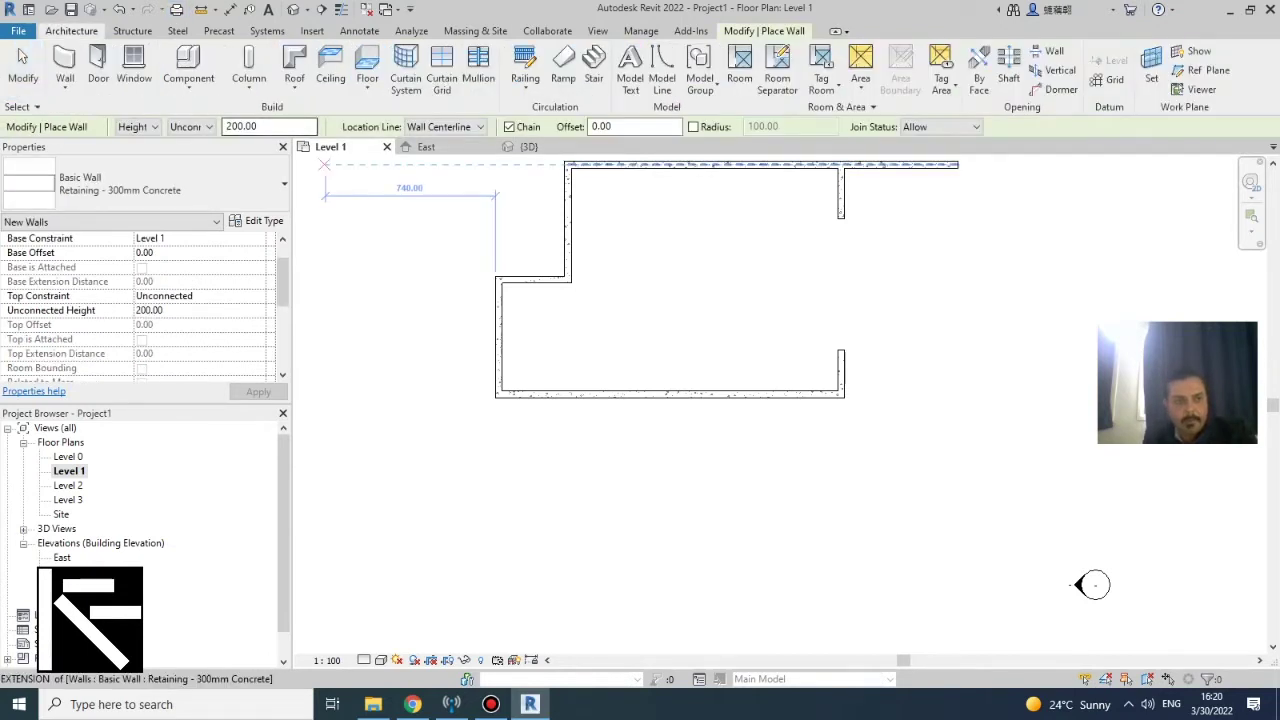
left_click(150, 186)
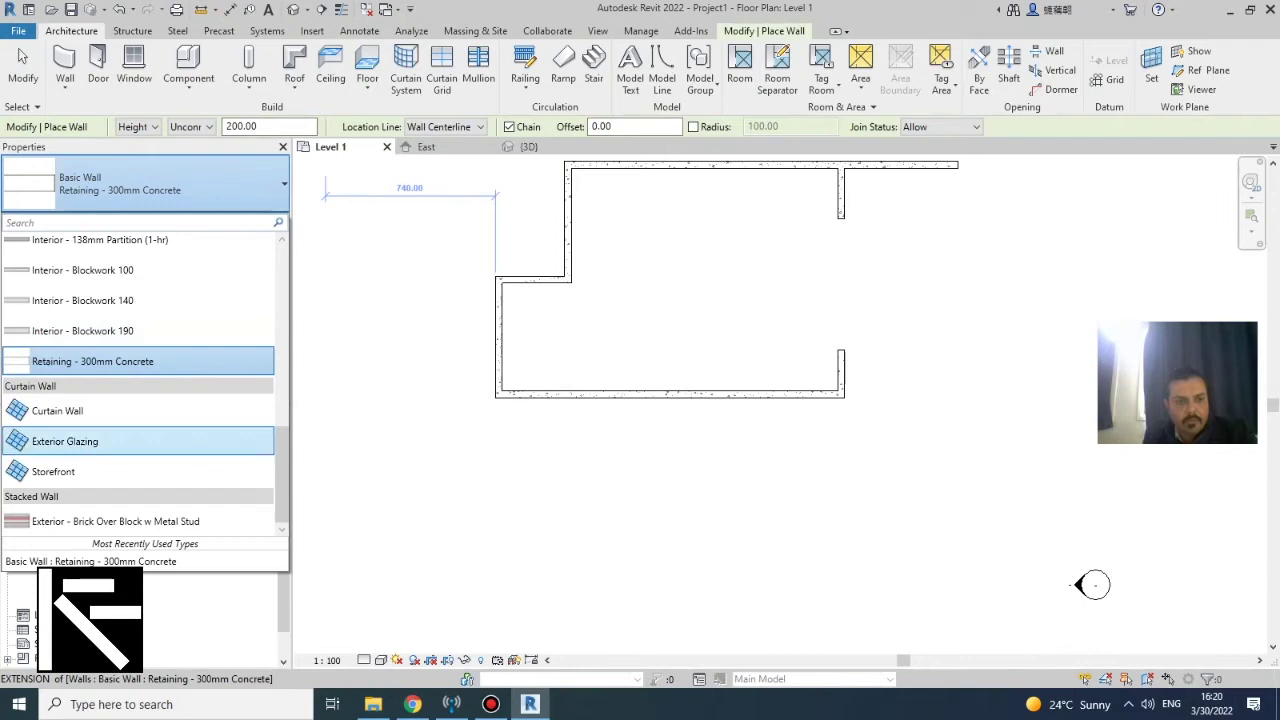
key("Up")
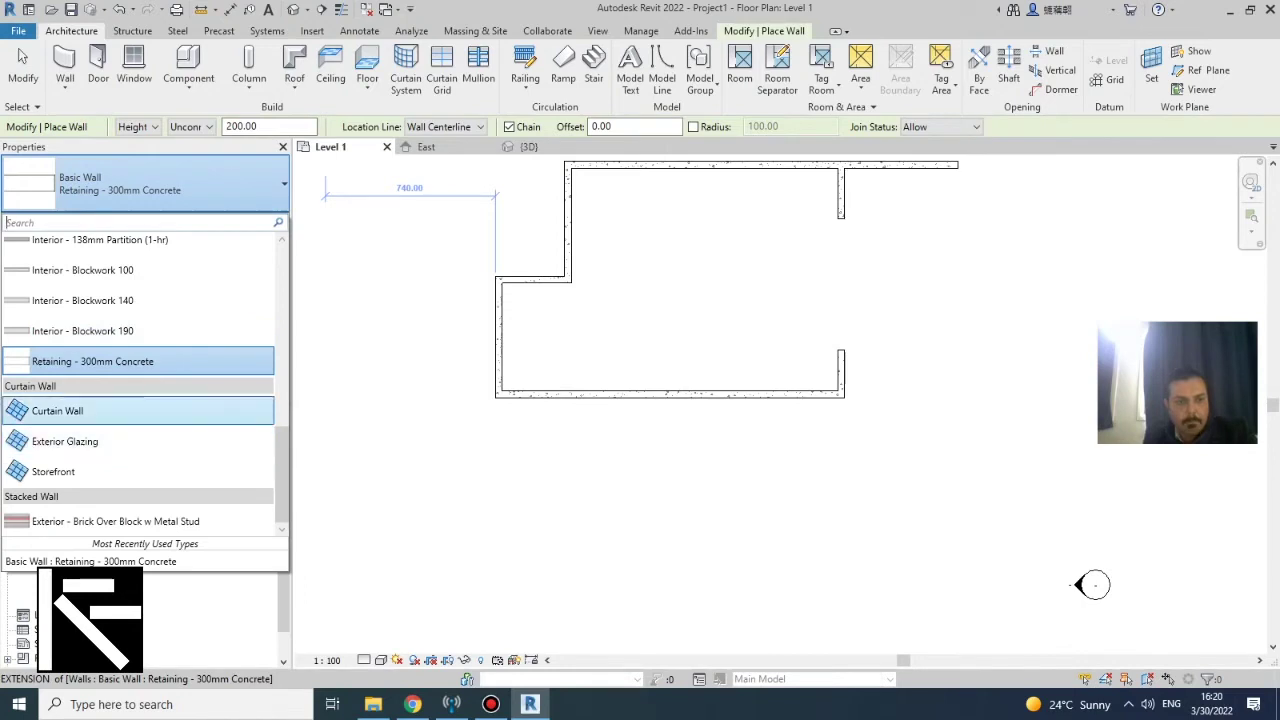
key("Return")
scroll(855, 300, "up", 2)
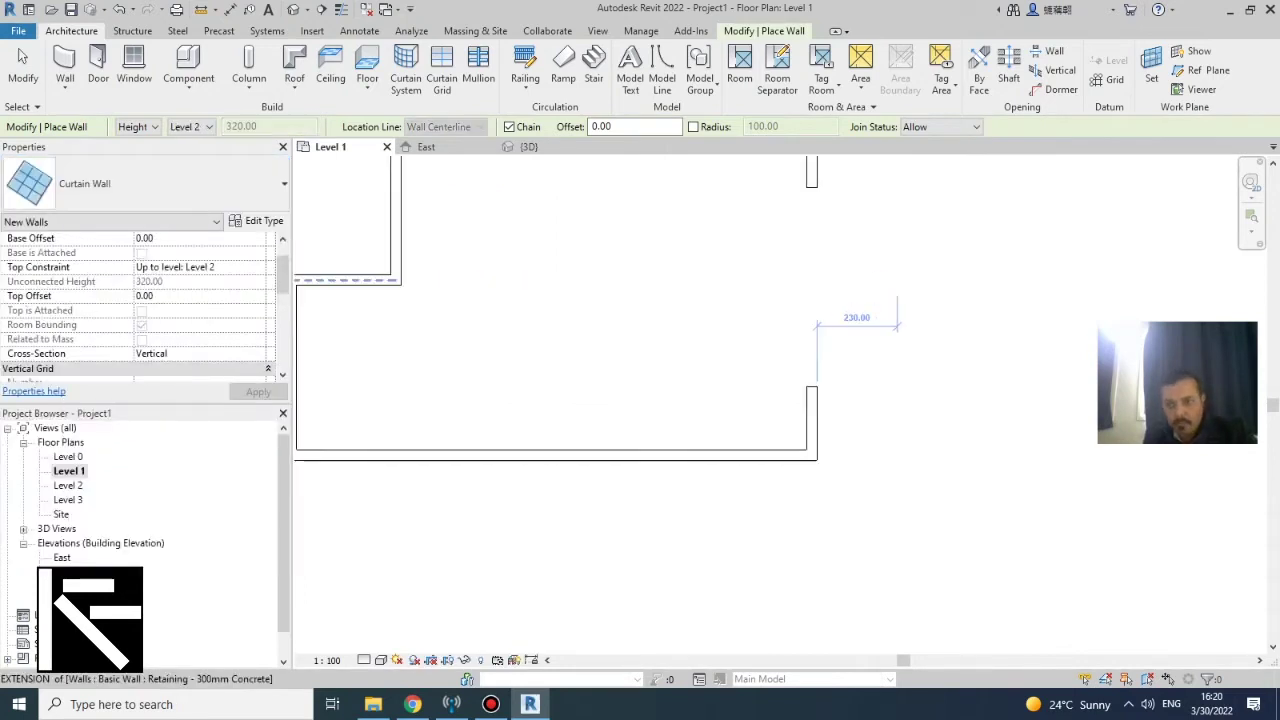
left_click(811, 180)
left_click(811, 387)
key("Escape")
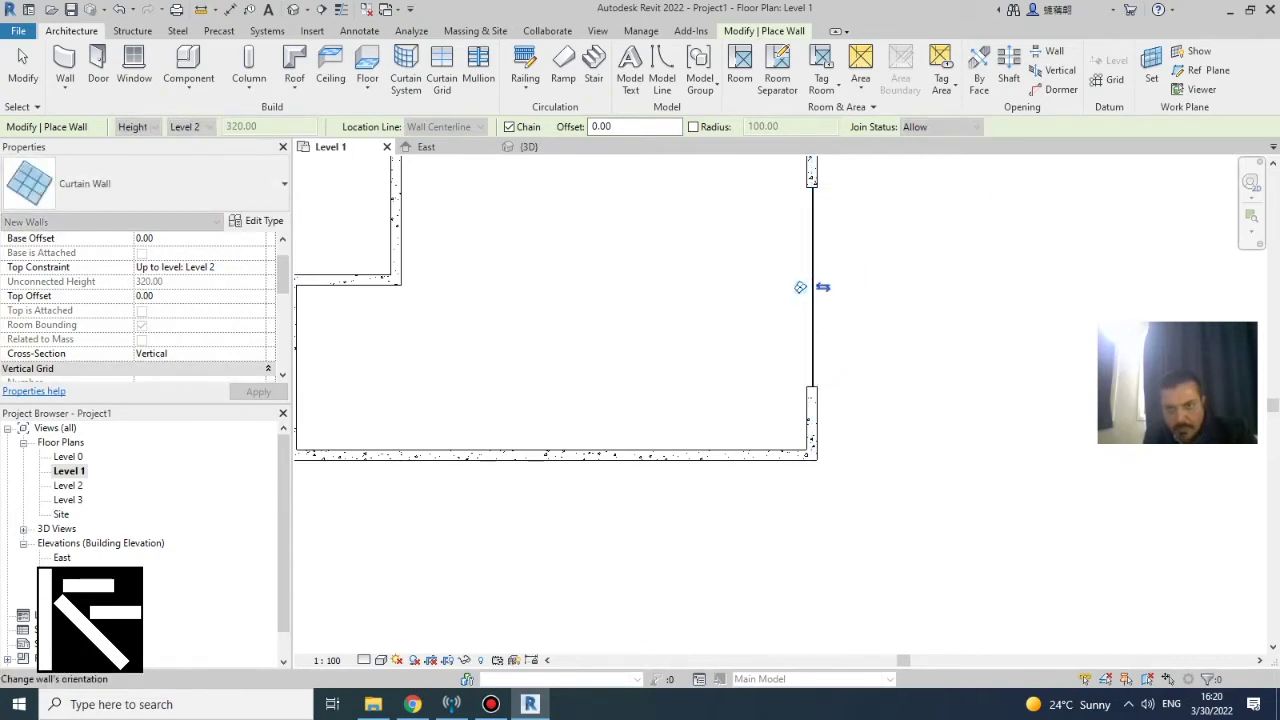
Raise the detail level of the Level 1 plan to check the curtain wall's junction with the concrete wall
scroll(756, 298, "up", 3)
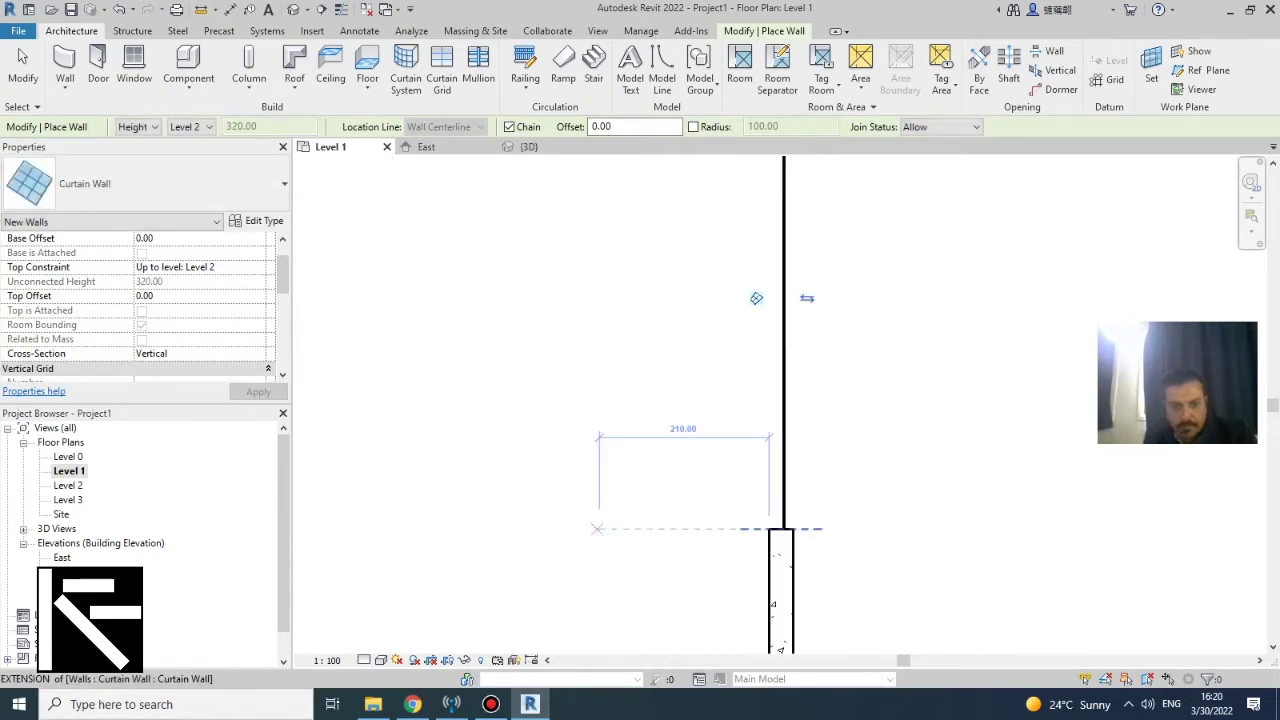
left_click(364, 660)
left_click(385, 642)
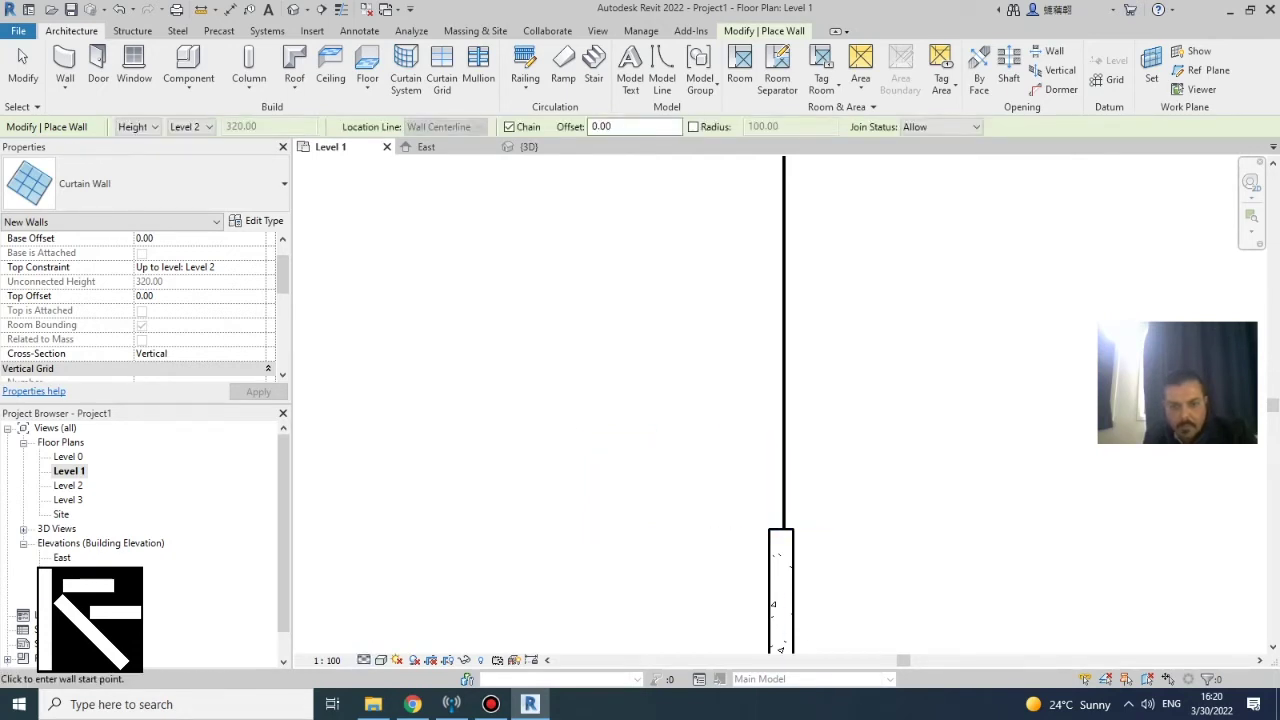
left_click(364, 660)
left_click(385, 643)
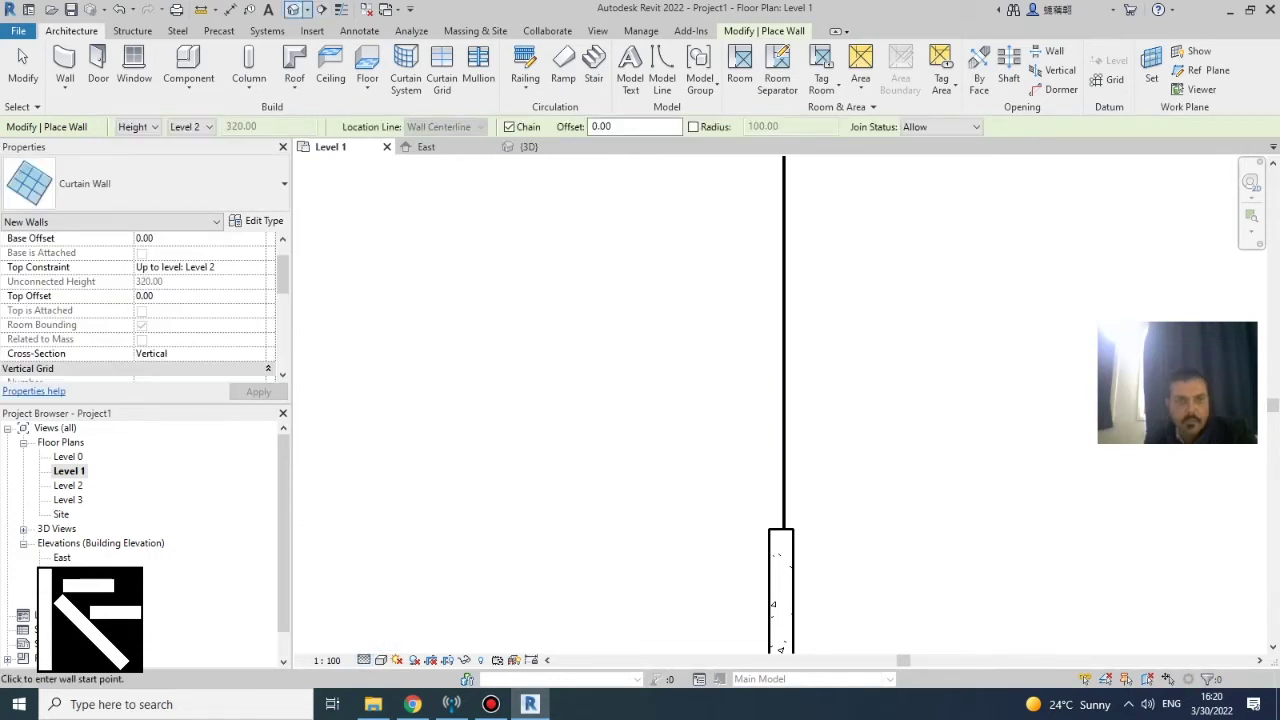
End wall placement in the default 3D view and inspect the properties of the curtain wall and the short concrete wall beside it
left_click(293, 9)
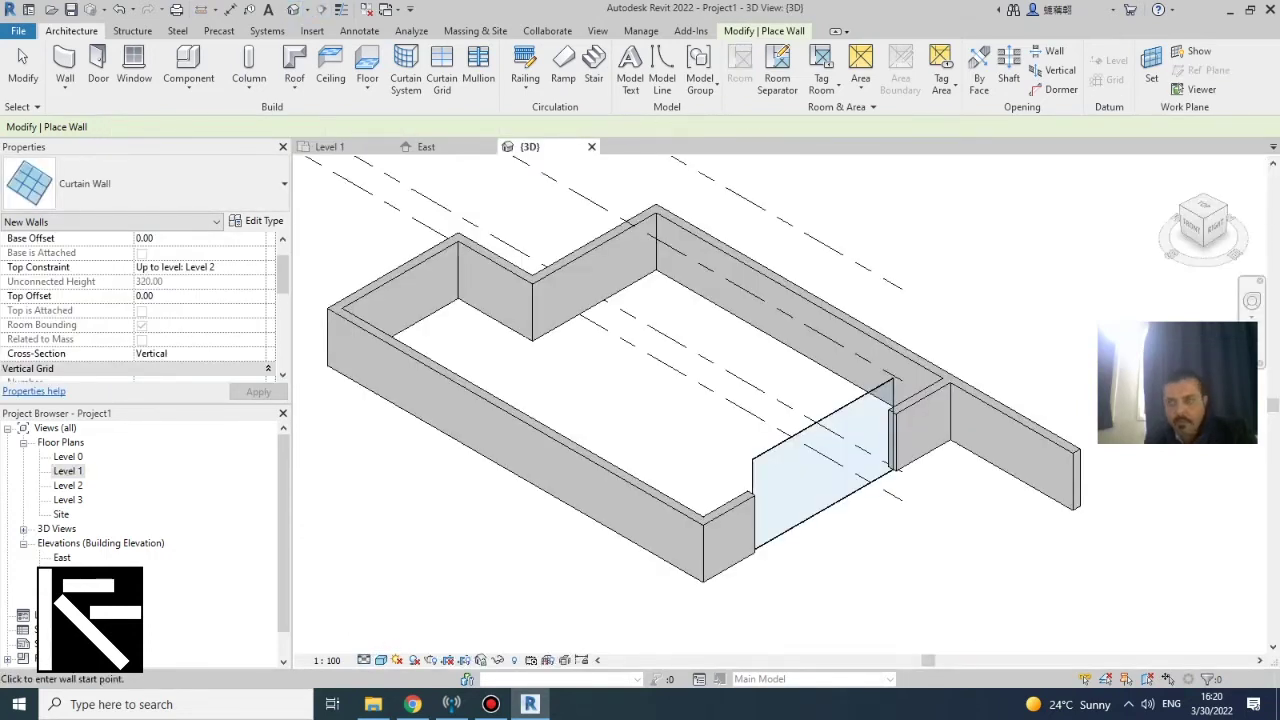
key("Escape")
key("Escape")
scroll(885, 503, "up", 2)
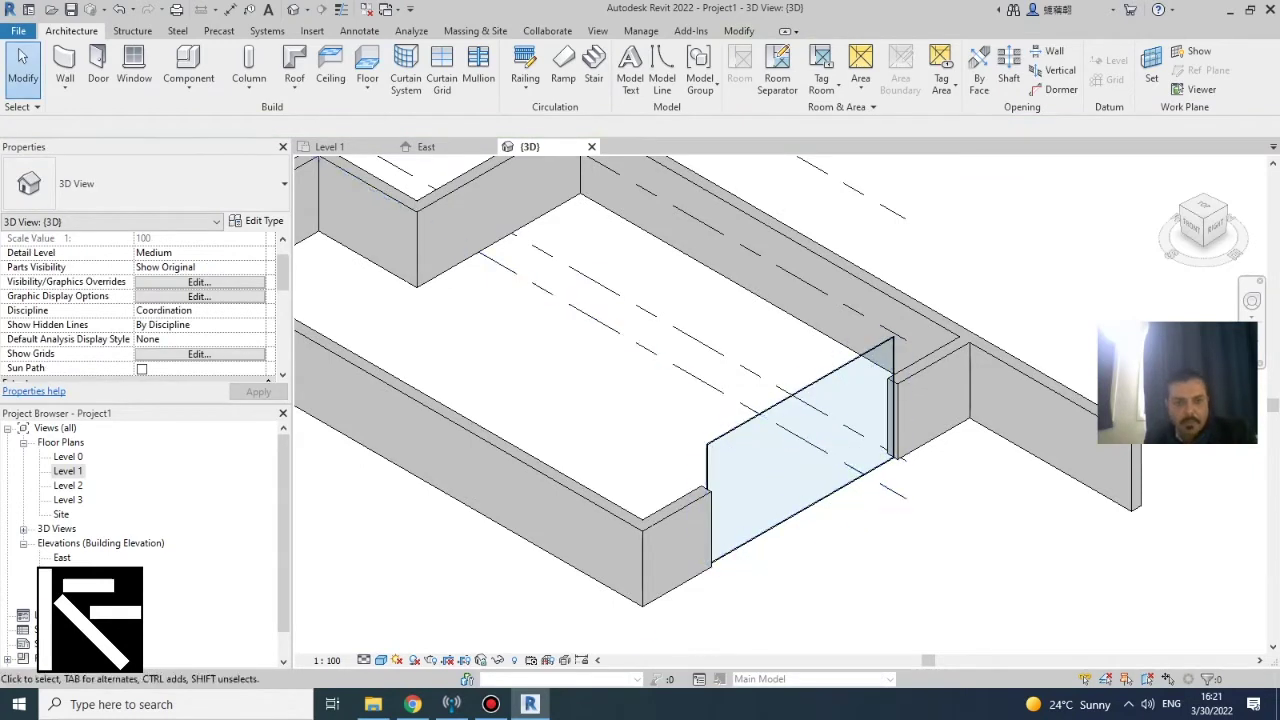
left_click(809, 456)
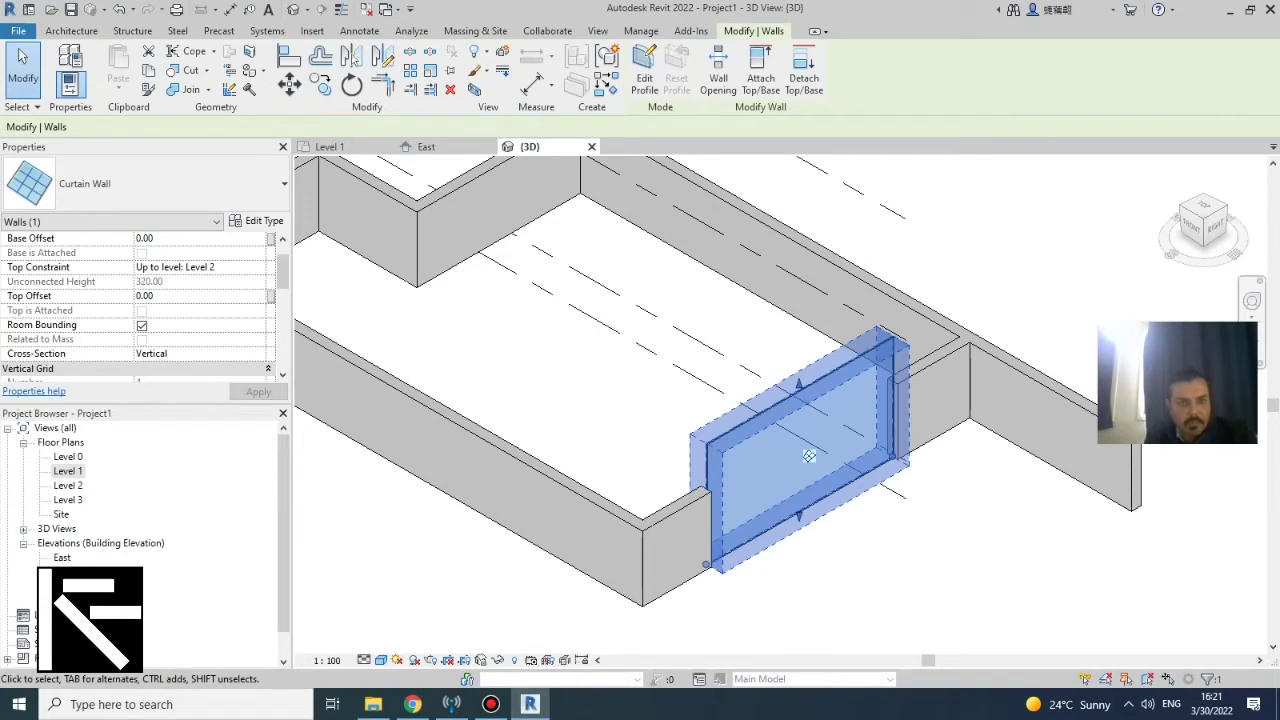
key("Tab")
key("Tab")
key("Tab")
key("Tab")
left_click(809, 456)
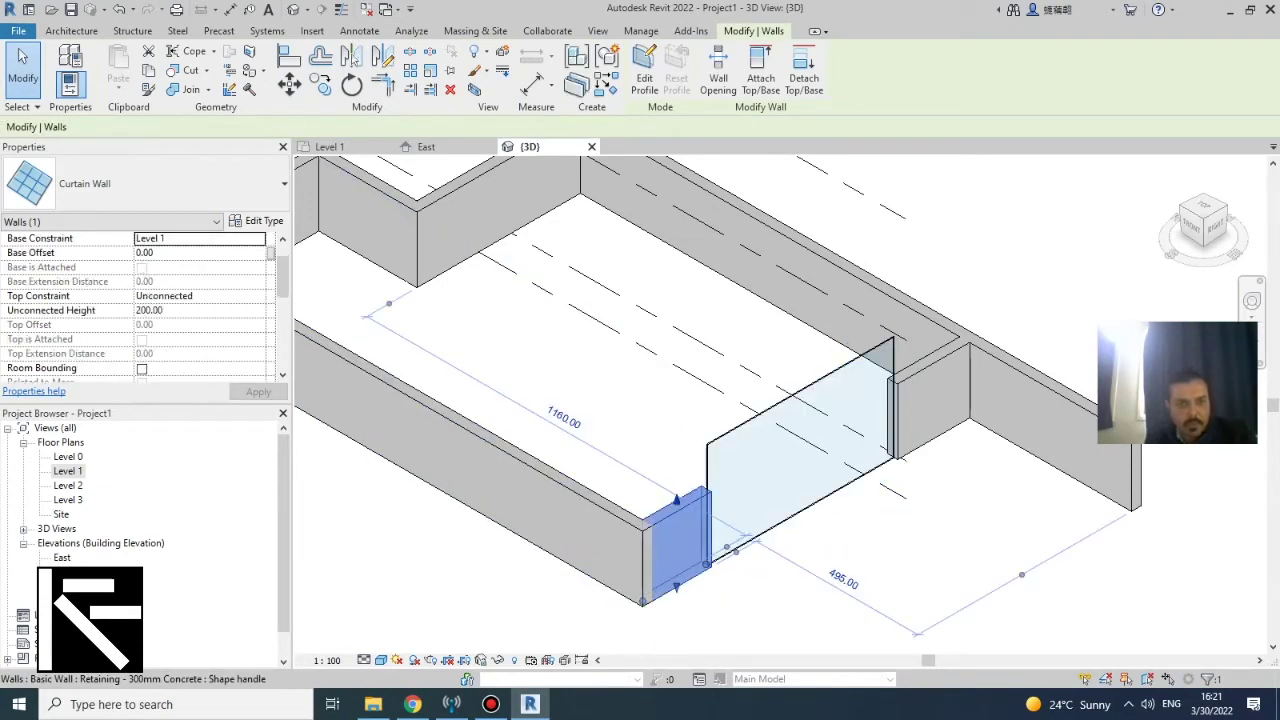
scroll(660, 500, "down", 5)
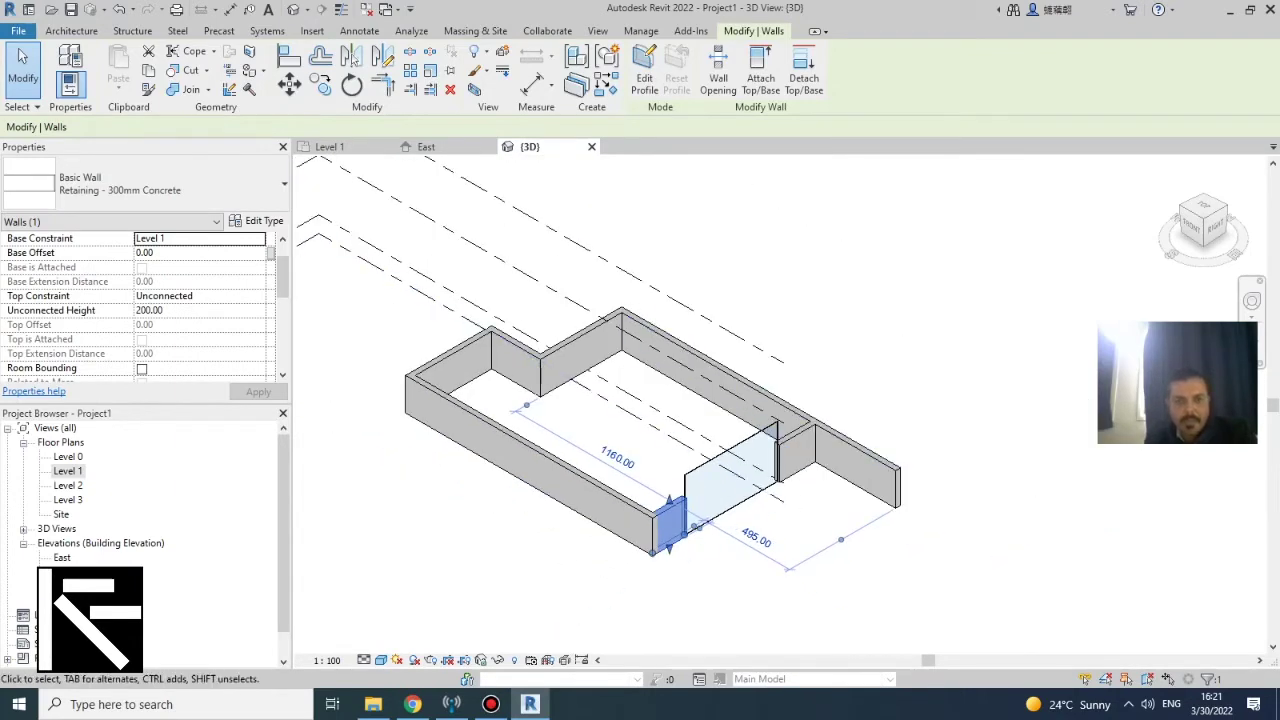
scroll(725, 480, "down", 3)
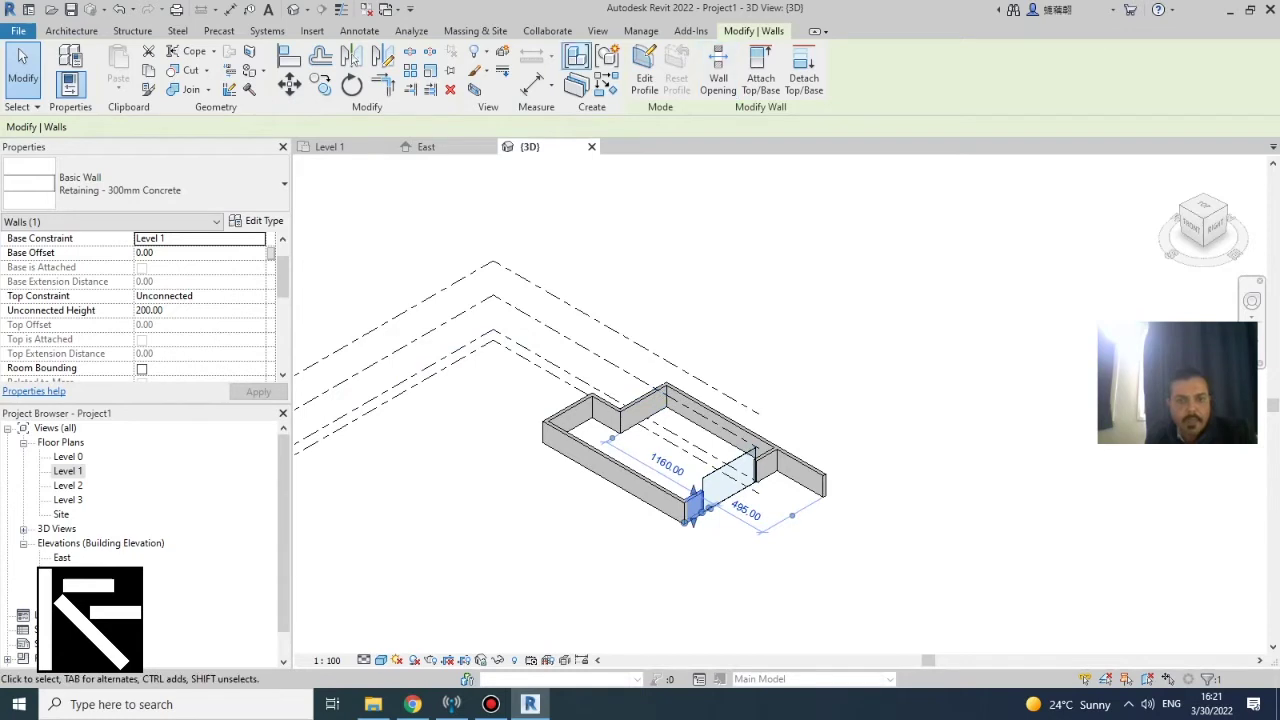
Align the top of the long front wall with the Level 2 line and cancel the mistaken alignment of its neighbour
left_click(289, 57)
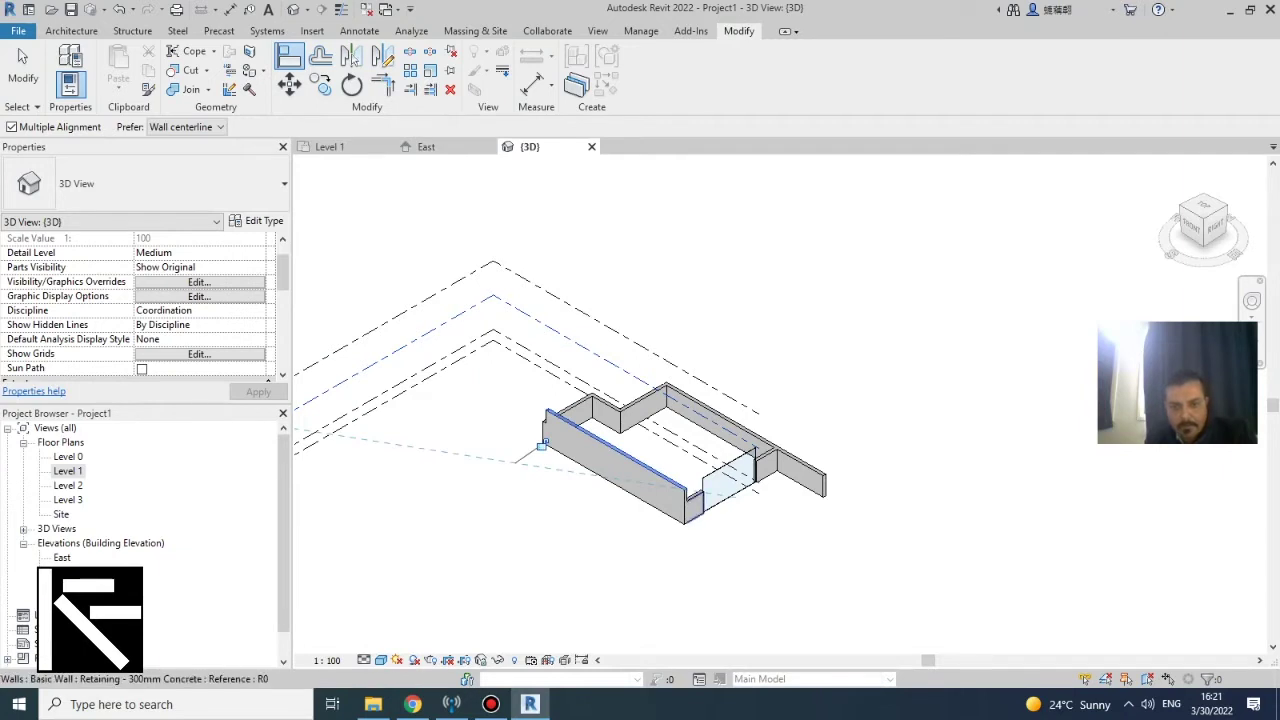
left_click(541, 443)
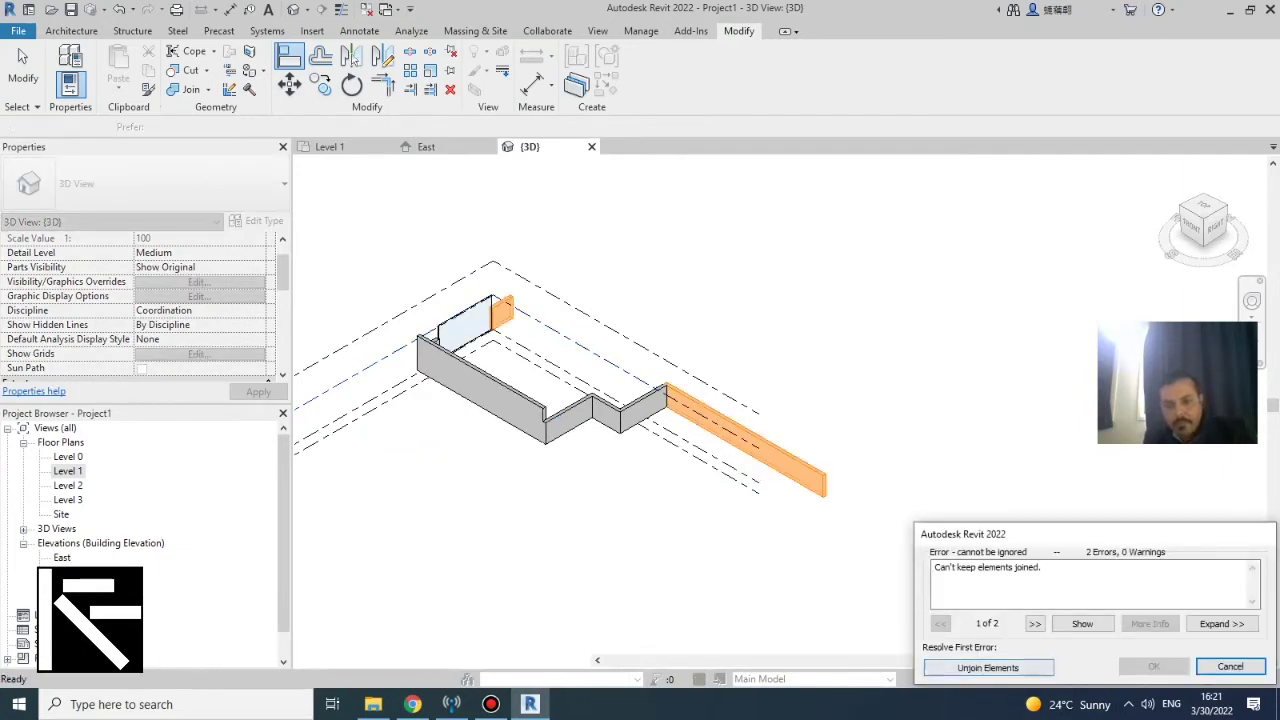
left_click(988, 667)
key("Escape")
Align the tops of the end wall opposite the curtain wall and the short wall adjoining it with Level 2
scroll(720, 490, "up", 5)
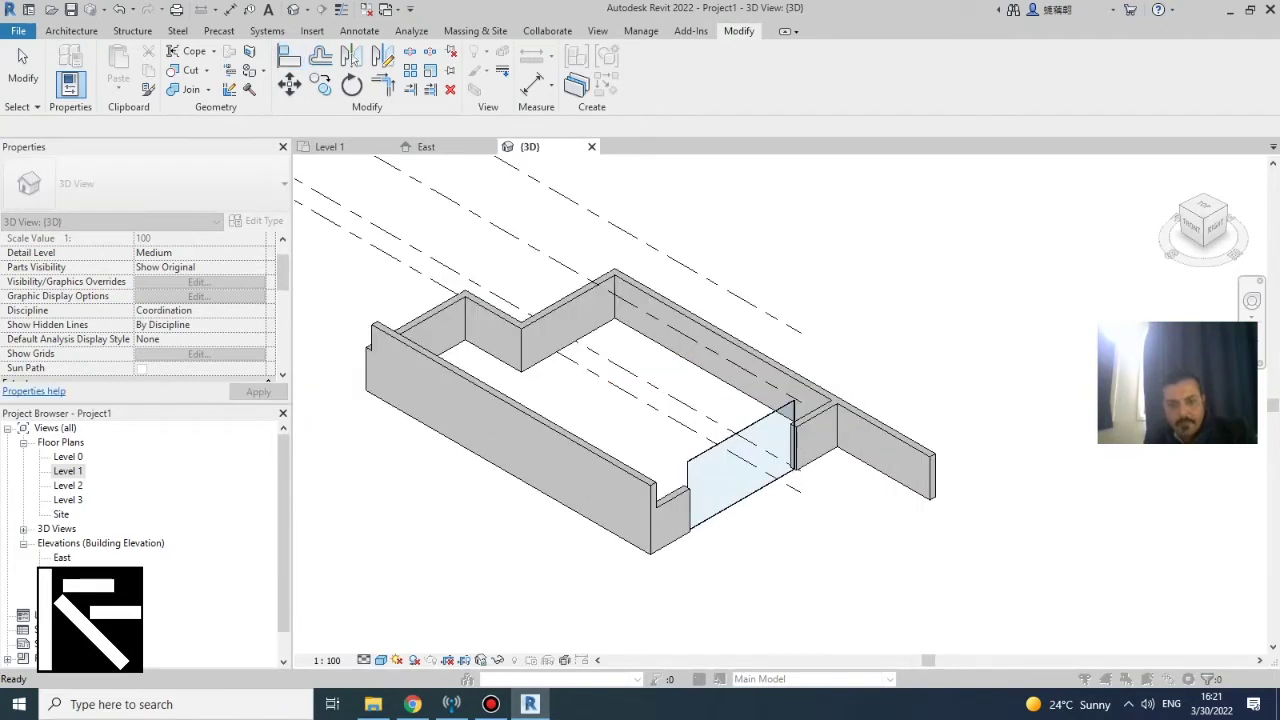
scroll(779, 531, "down", 2)
key("a")
key("l")
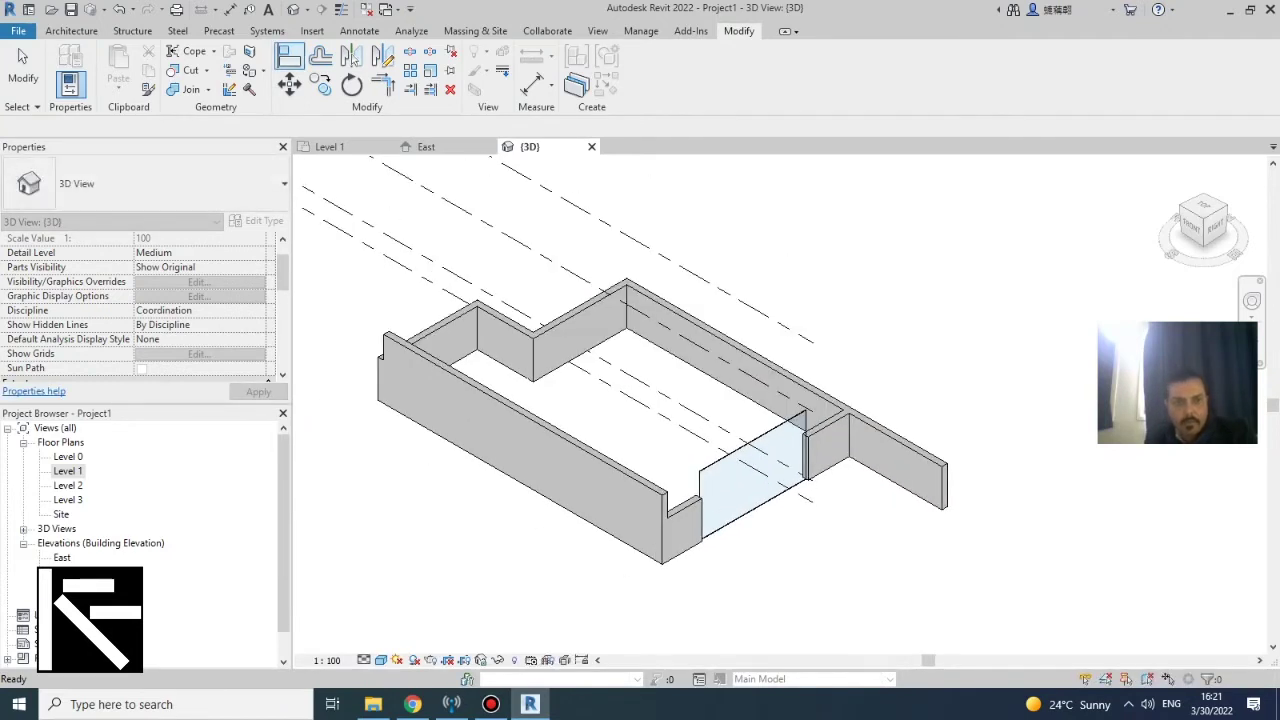
left_click(560, 265)
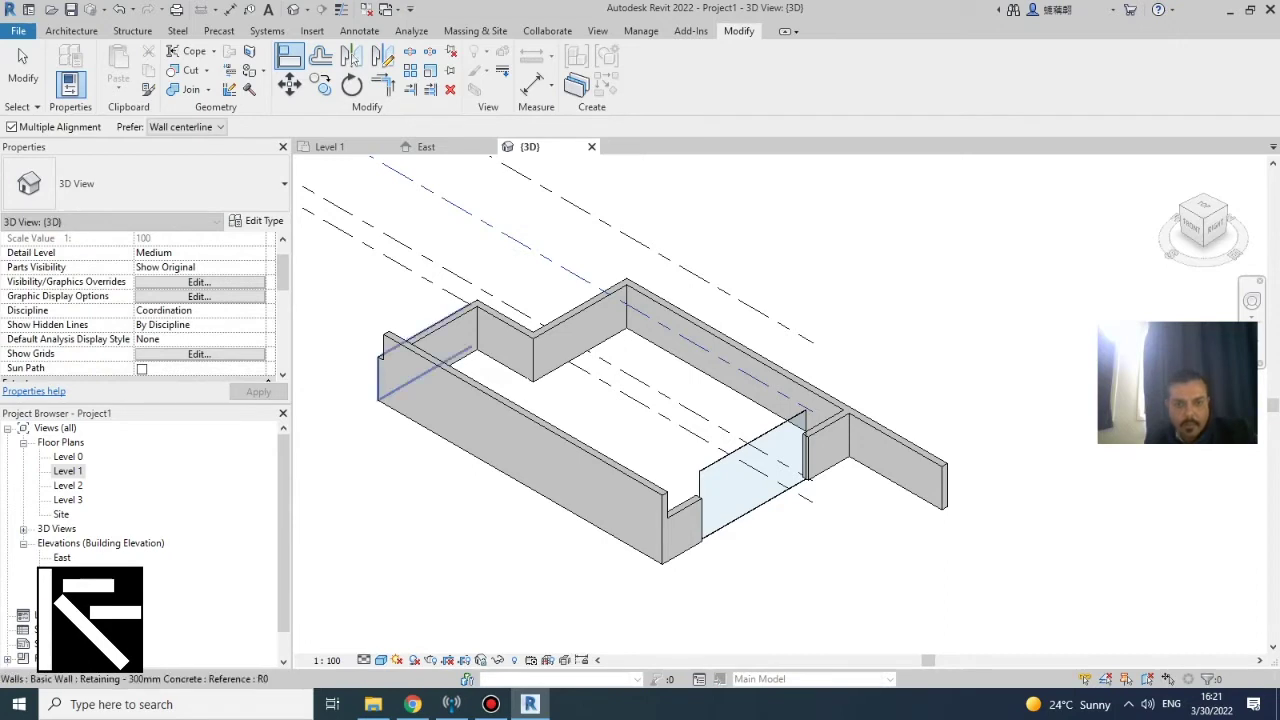
left_click(430, 331)
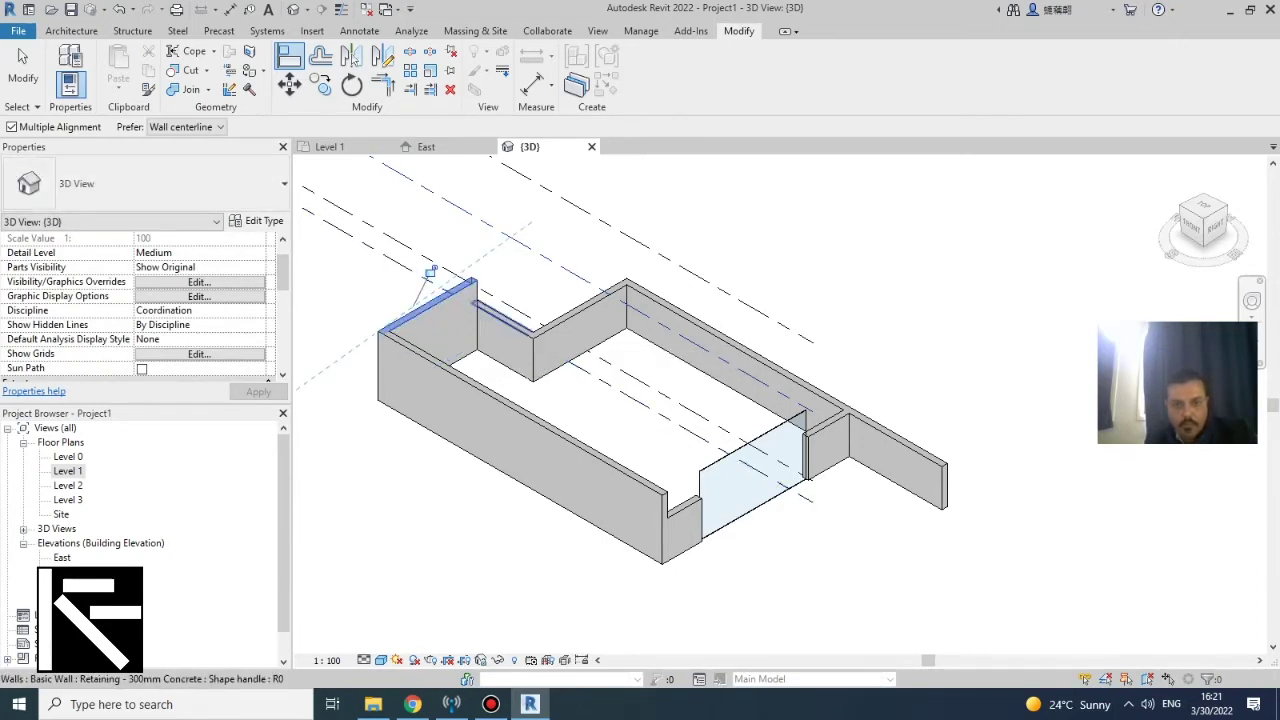
left_click(505, 319)
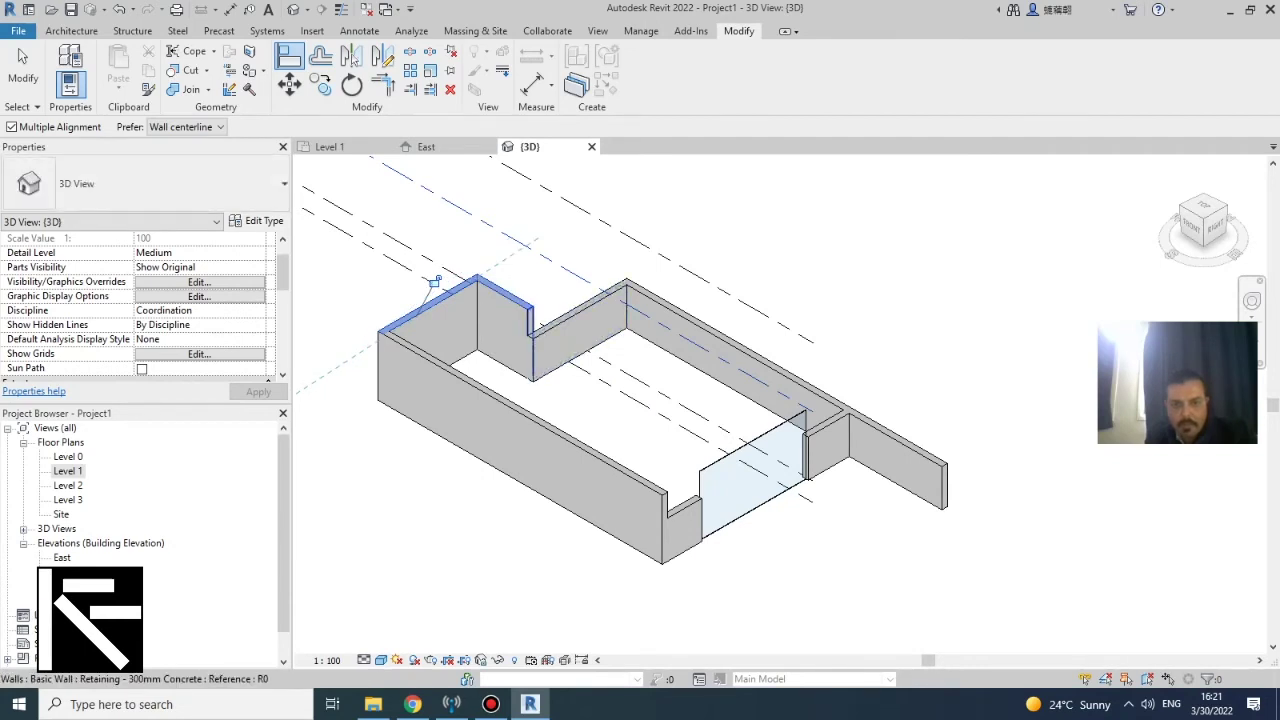
Align the tops of the recessed return wall and the long back wall with Level 2
scroll(533, 325, "up", 2)
left_click(600, 305)
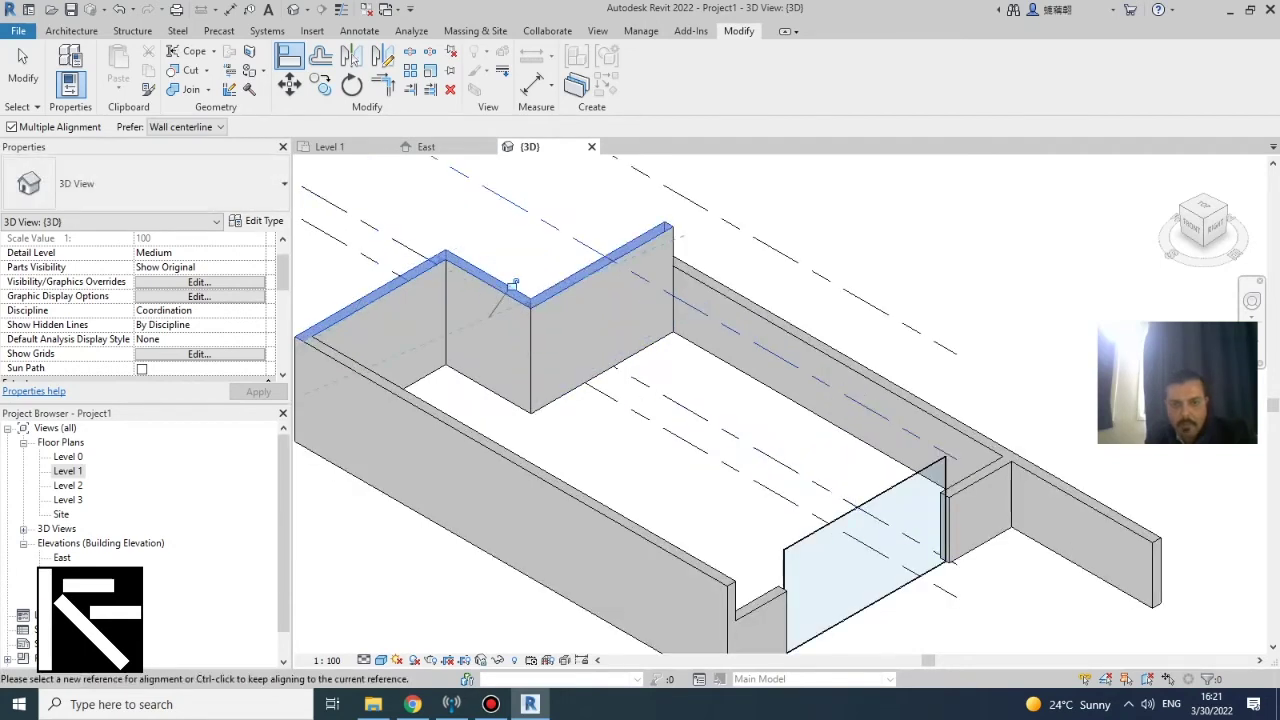
left_click(742, 305)
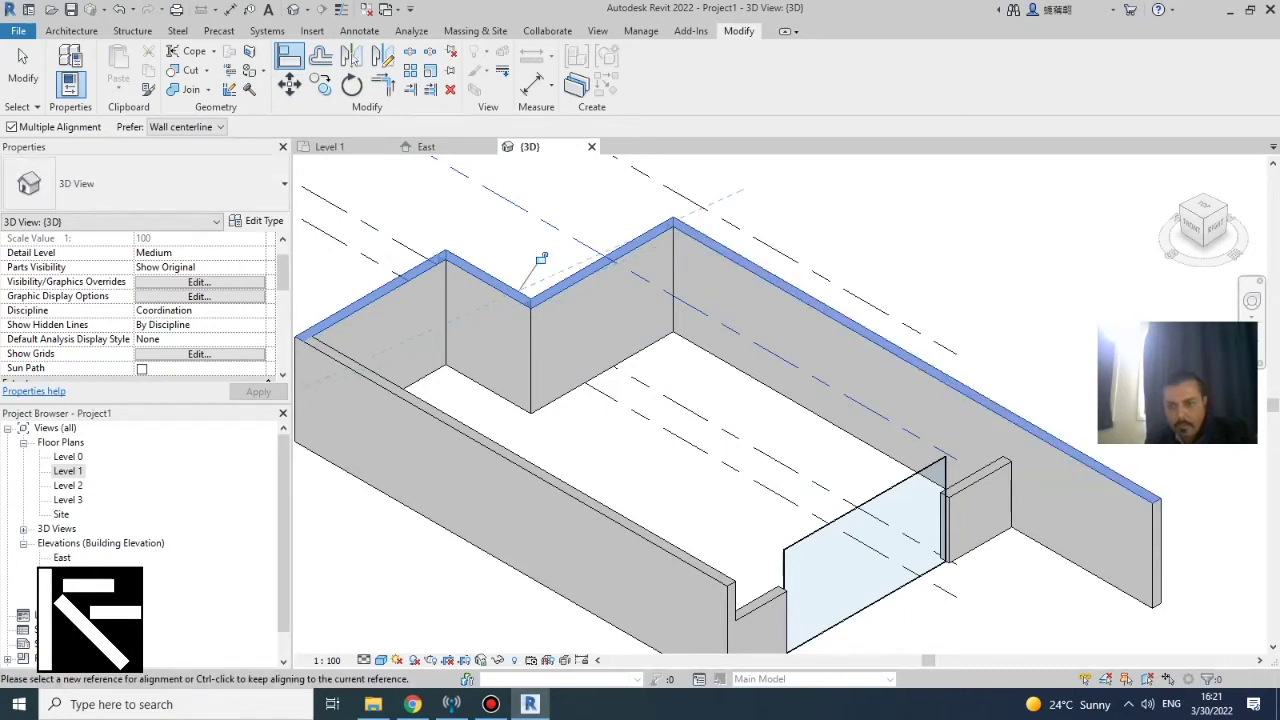
Align the tops of the two short walls flanking the curtain wall with Level 2 and finish aligning
scroll(704, 297, "down", 3)
scroll(896, 427, "up", 2)
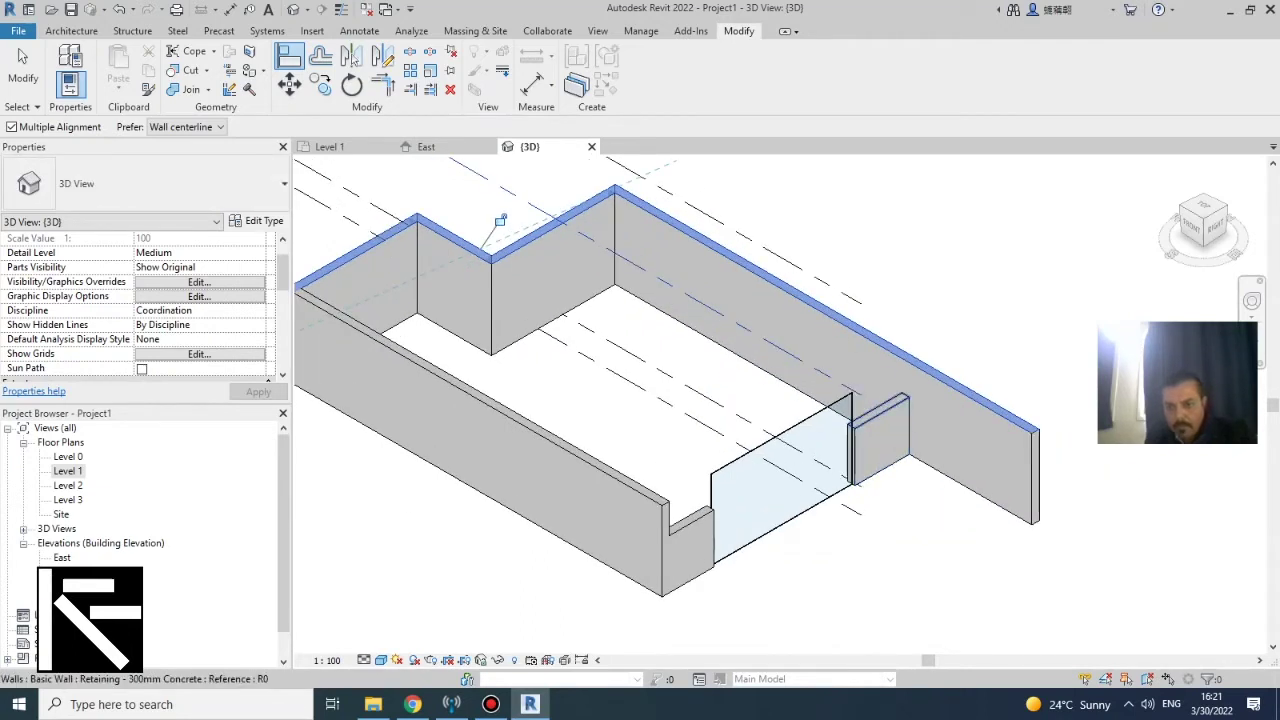
left_click(500, 220)
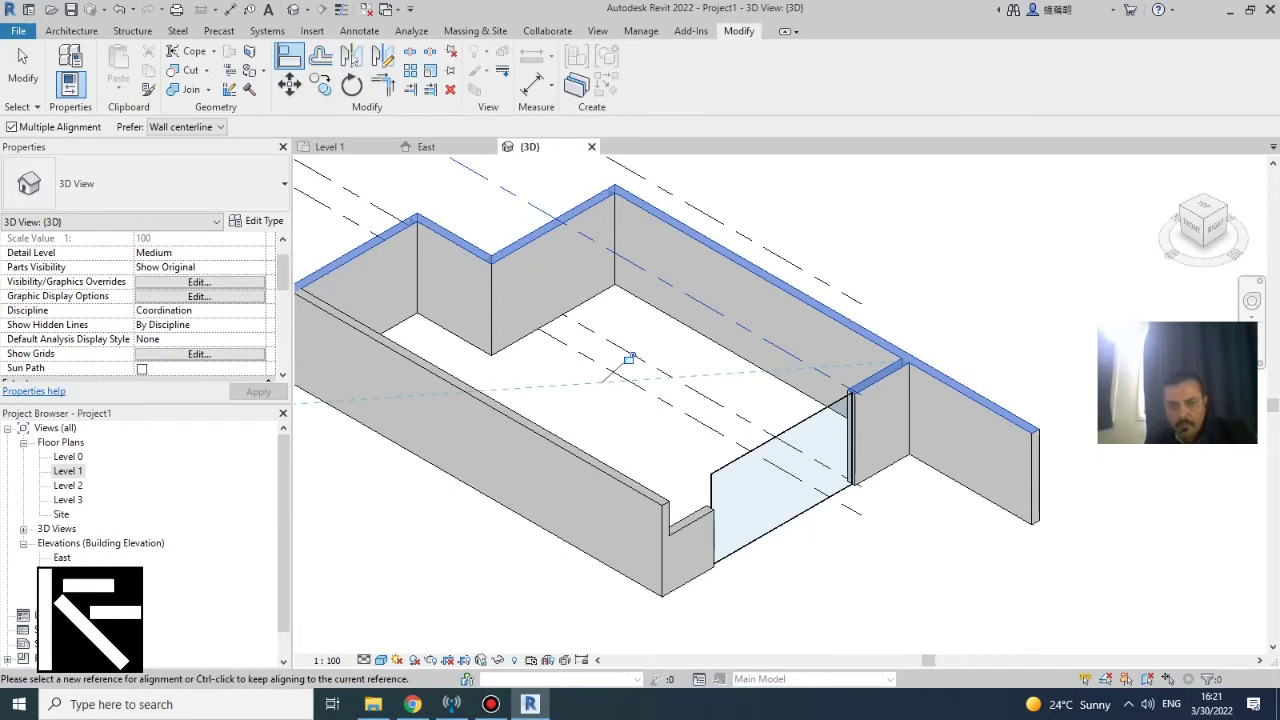
scroll(484, 371, "up", 2)
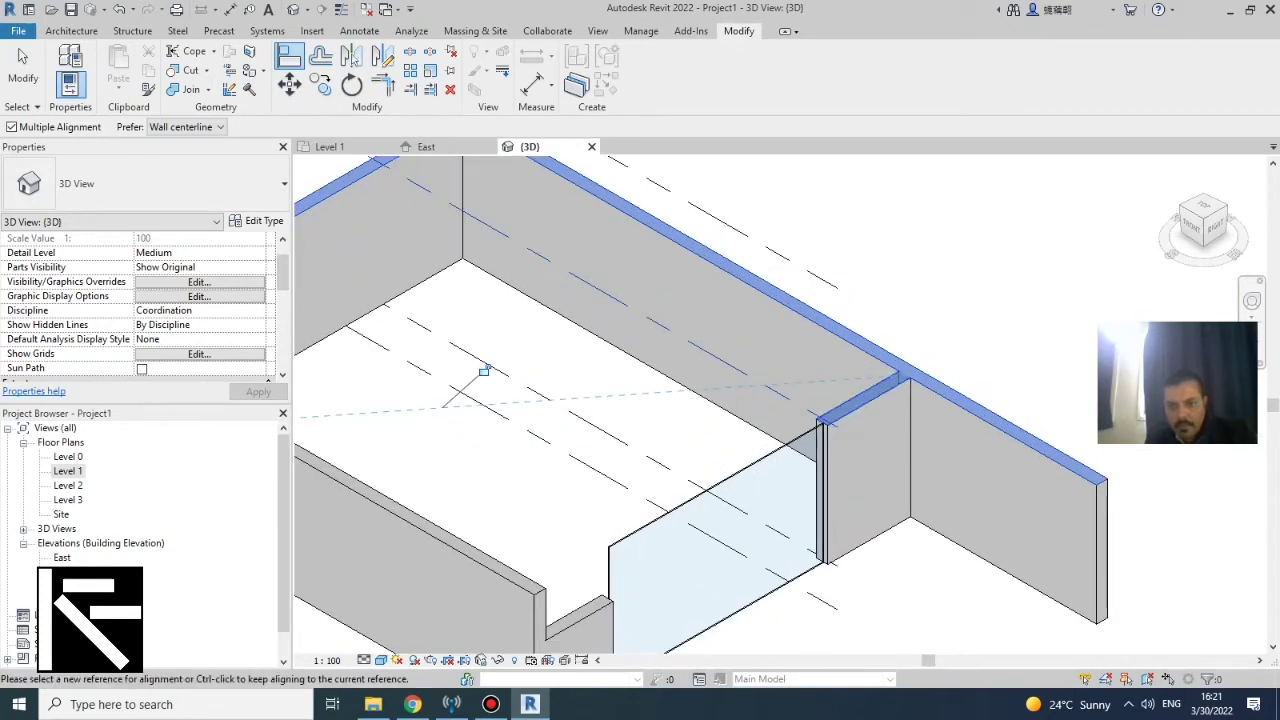
scroll(898, 420, "down", 2)
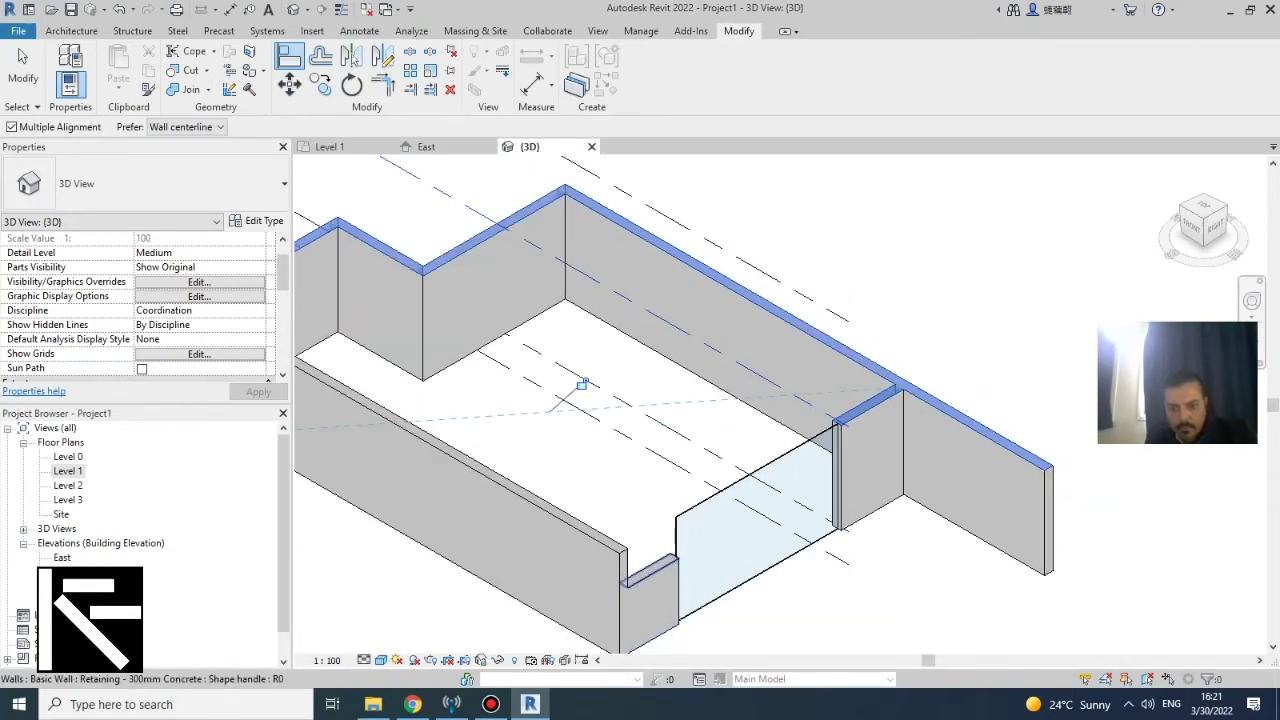
left_click(584, 487)
key("Escape")
key("Escape")
Change the type of the curtain wall between the two short walls to Exterior Glazing
scroll(642, 342, "down", 3)
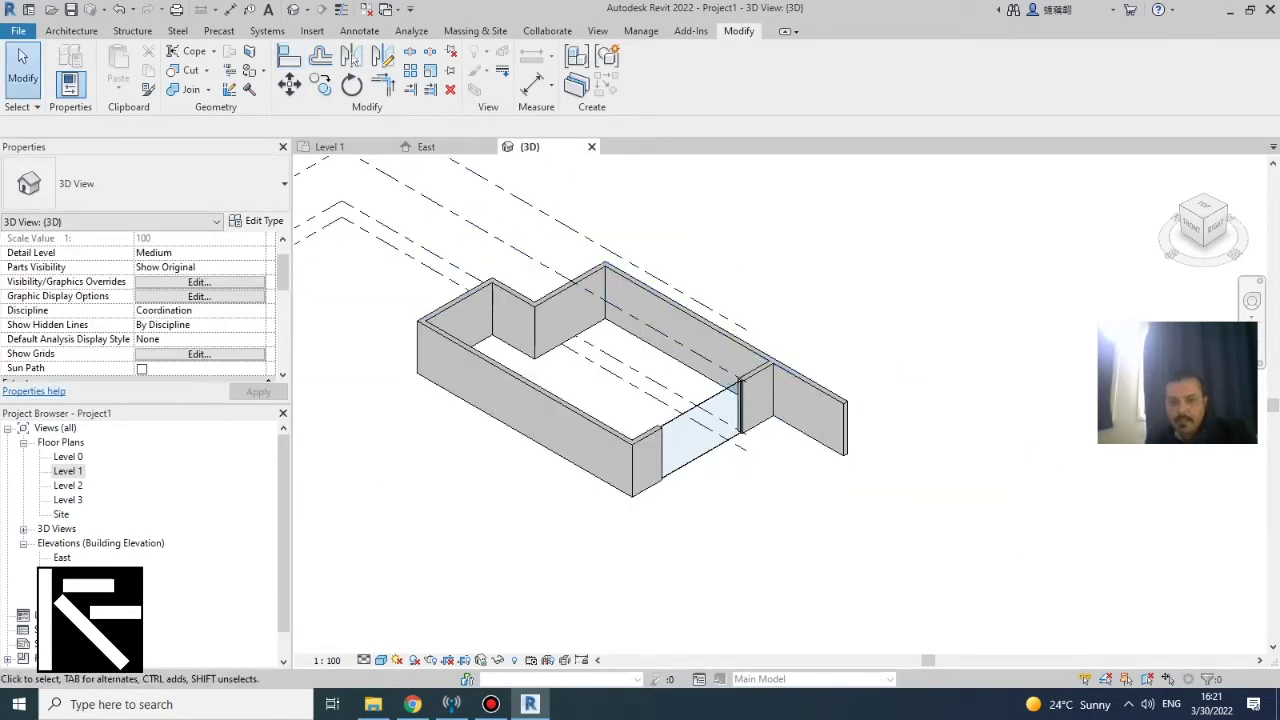
scroll(838, 440, "up", 2)
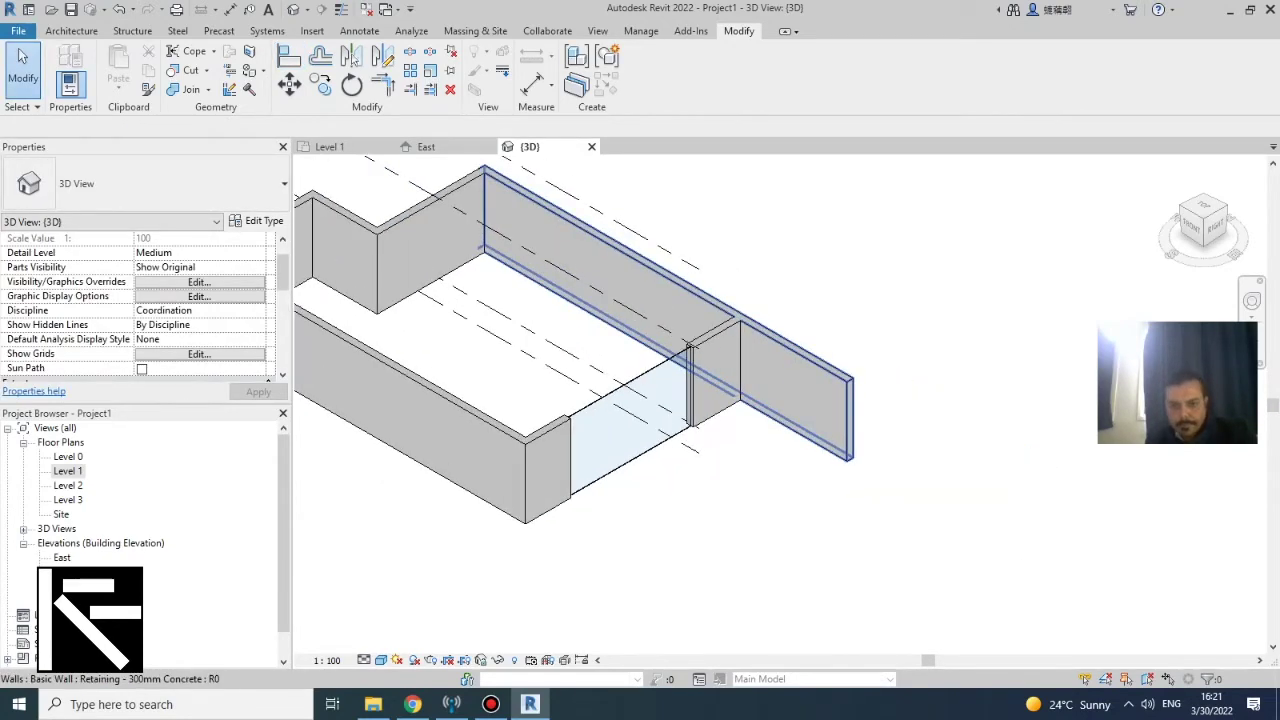
left_click(630, 420)
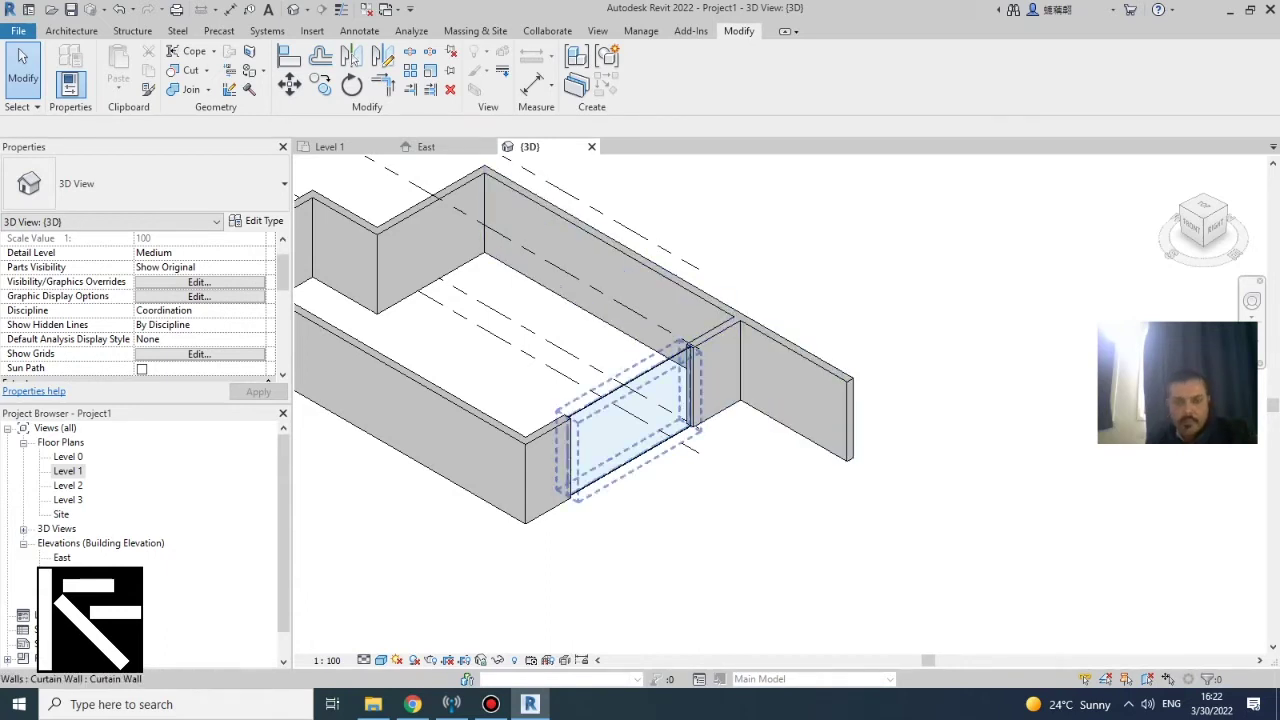
left_click(635, 425)
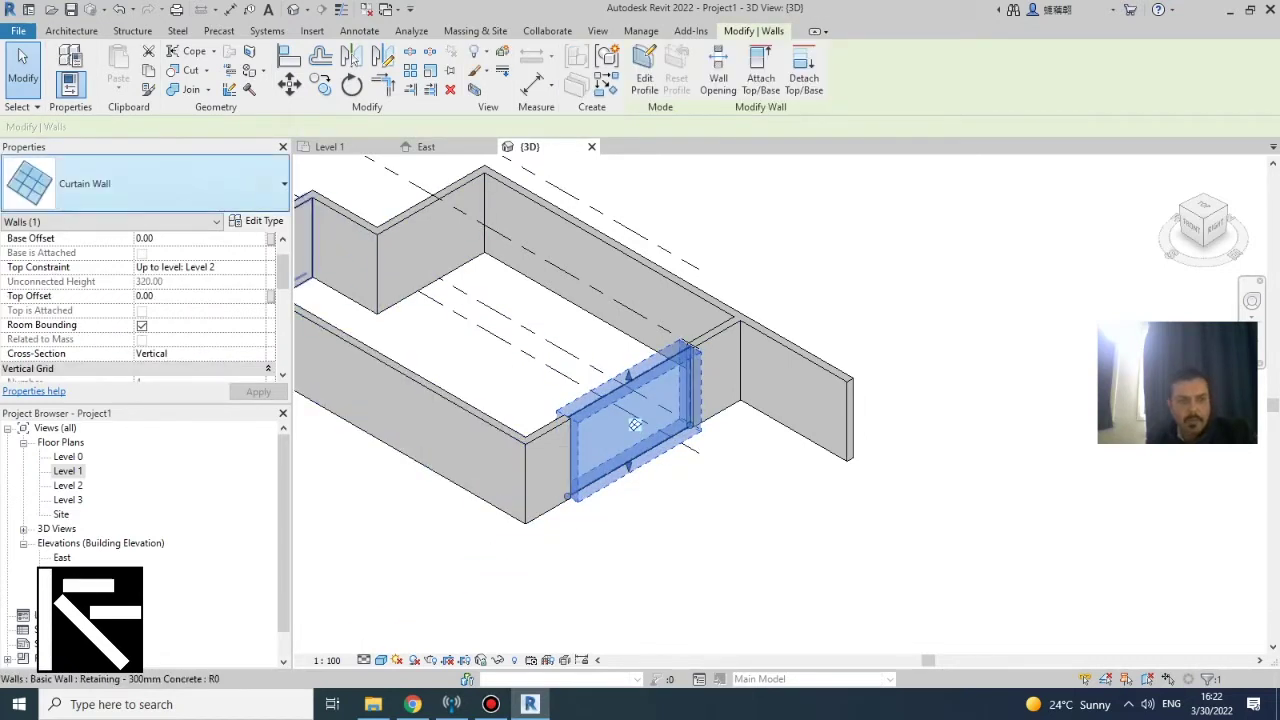
left_click(145, 183)
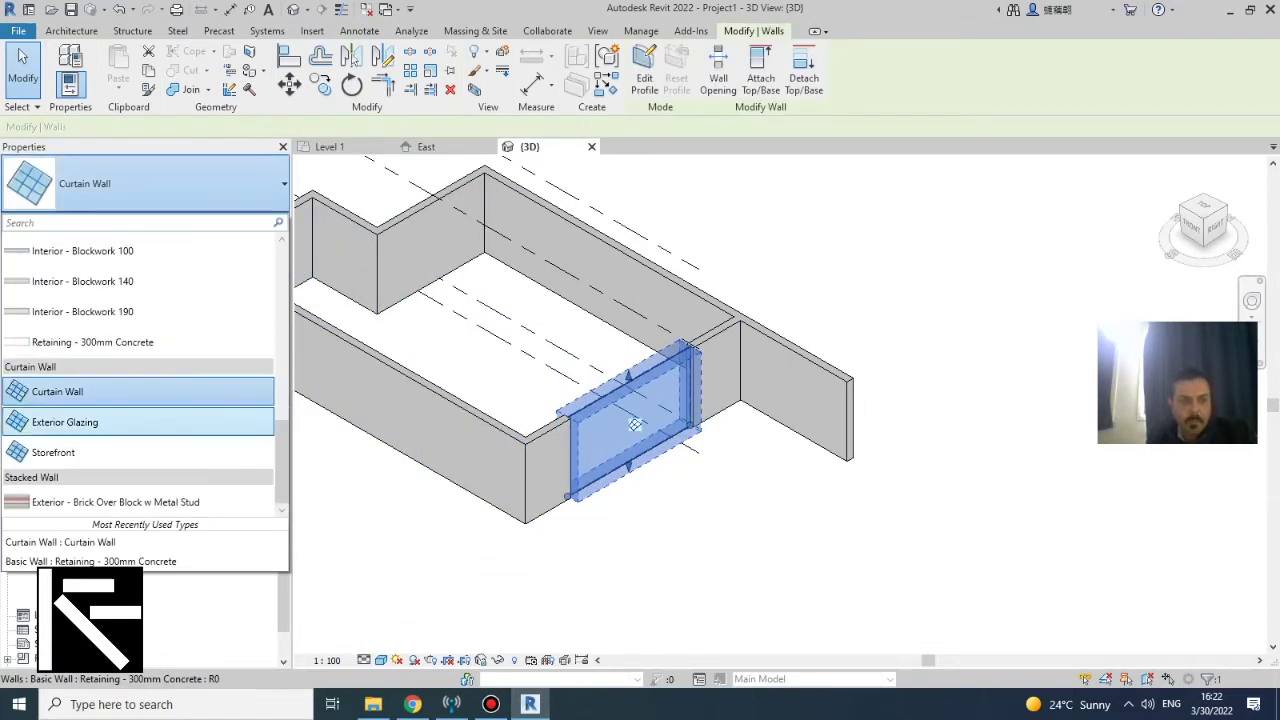
left_click(65, 422)
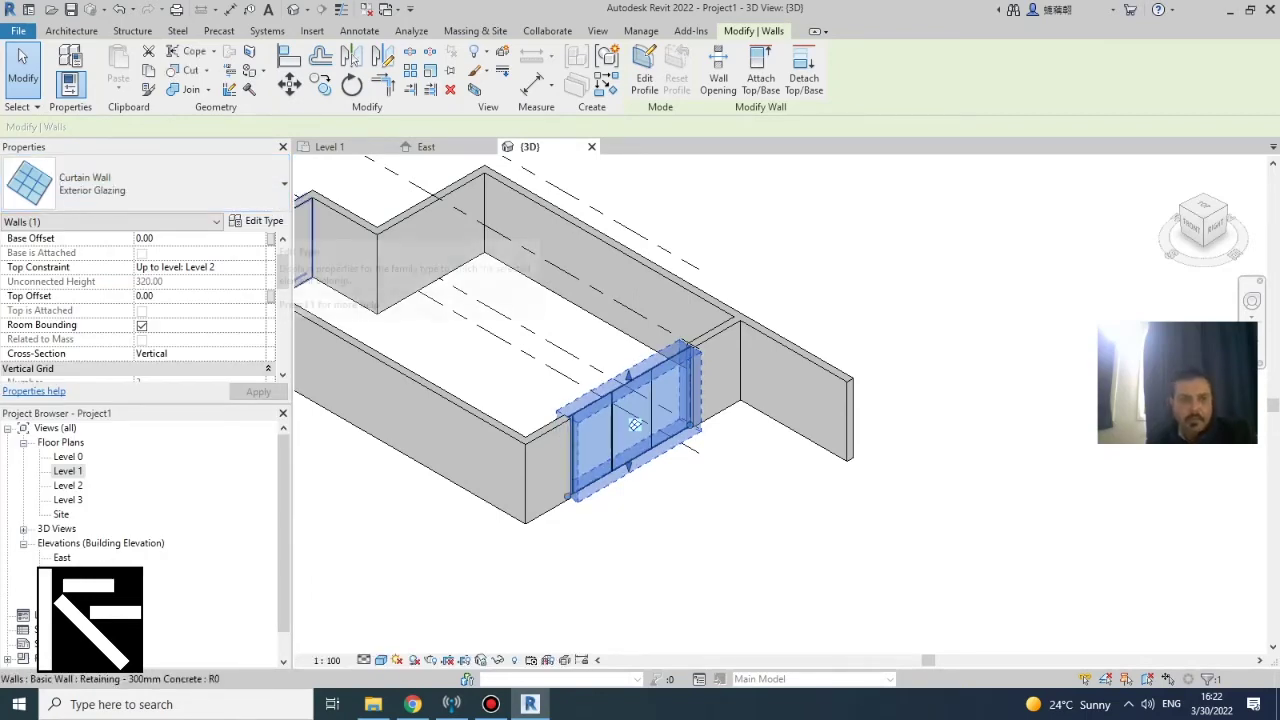
Edit the Exterior Glazing curtain wall type and set its vertical interior mullions to Circular Mullion : 25mm Radius
left_click(258, 220)
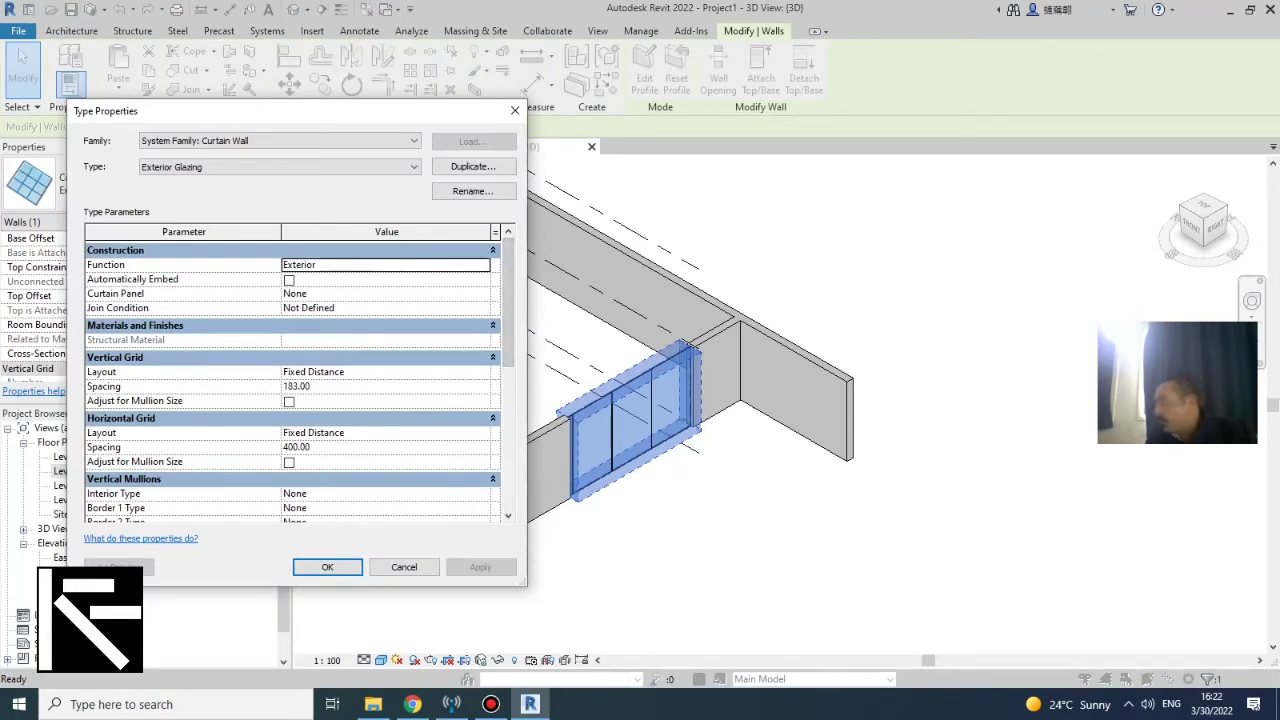
scroll(290, 380, "down", 2)
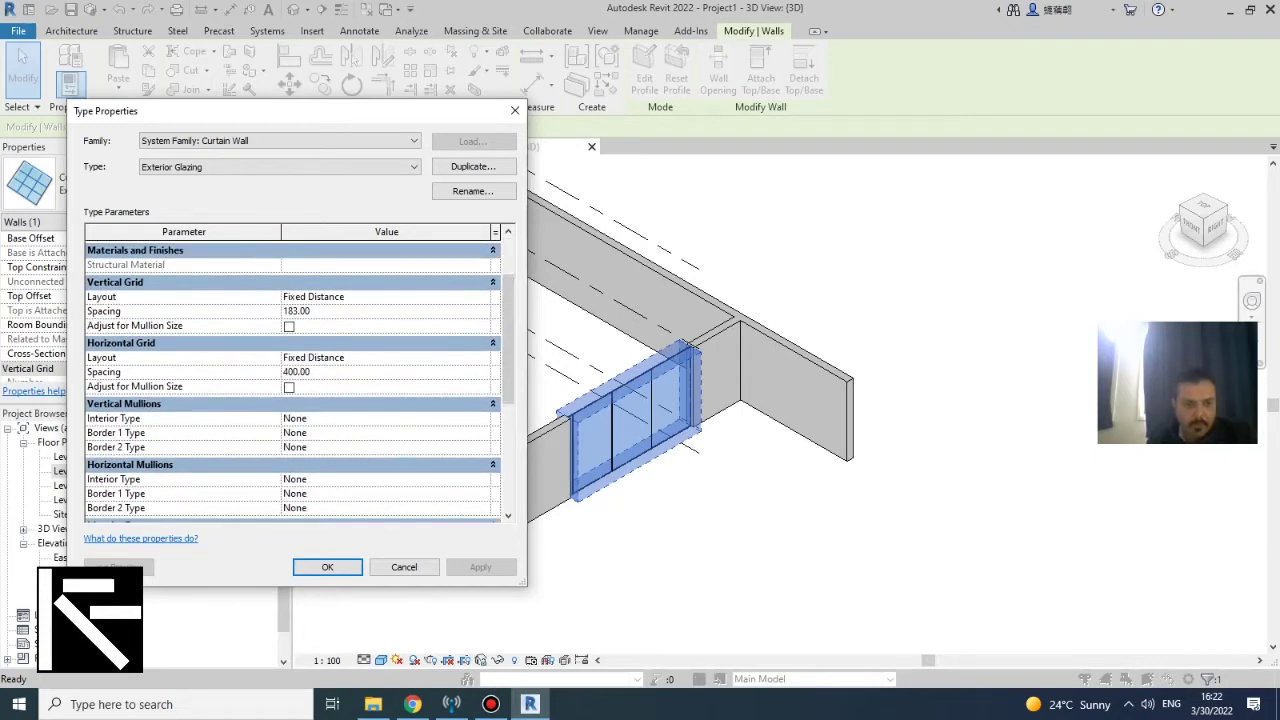
left_click(386, 358)
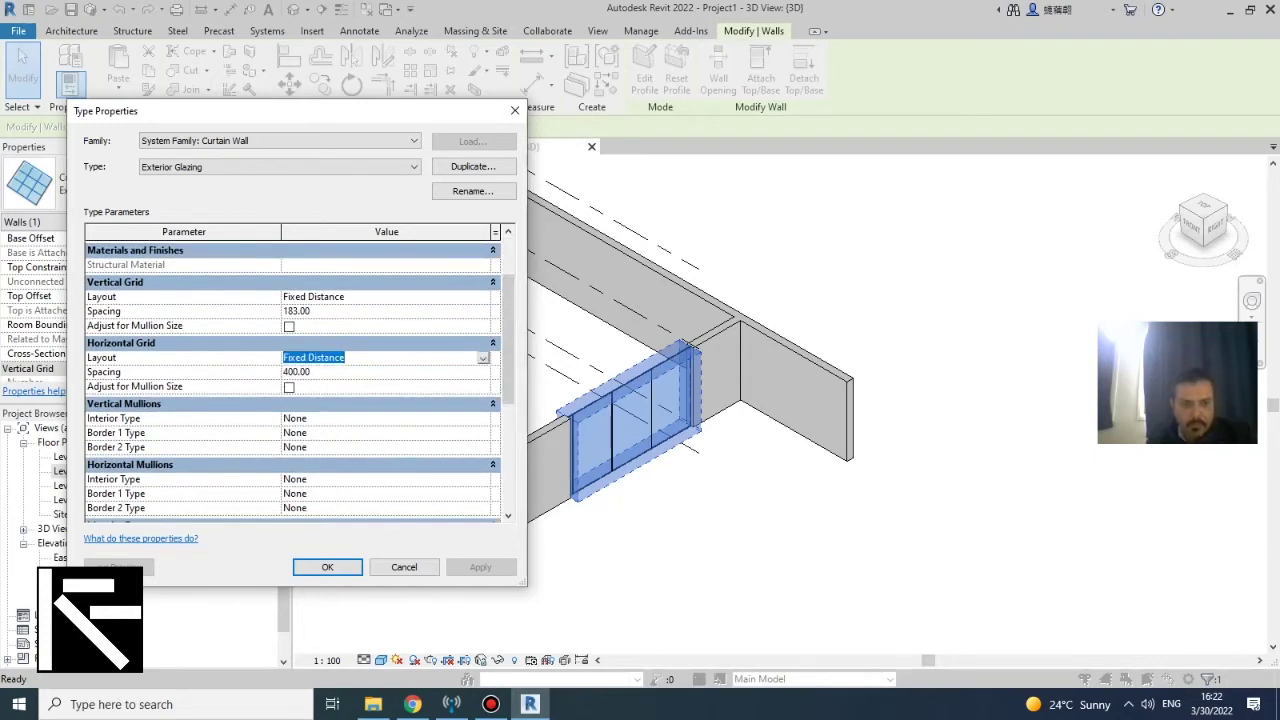
left_click(483, 358)
left_click(400, 383)
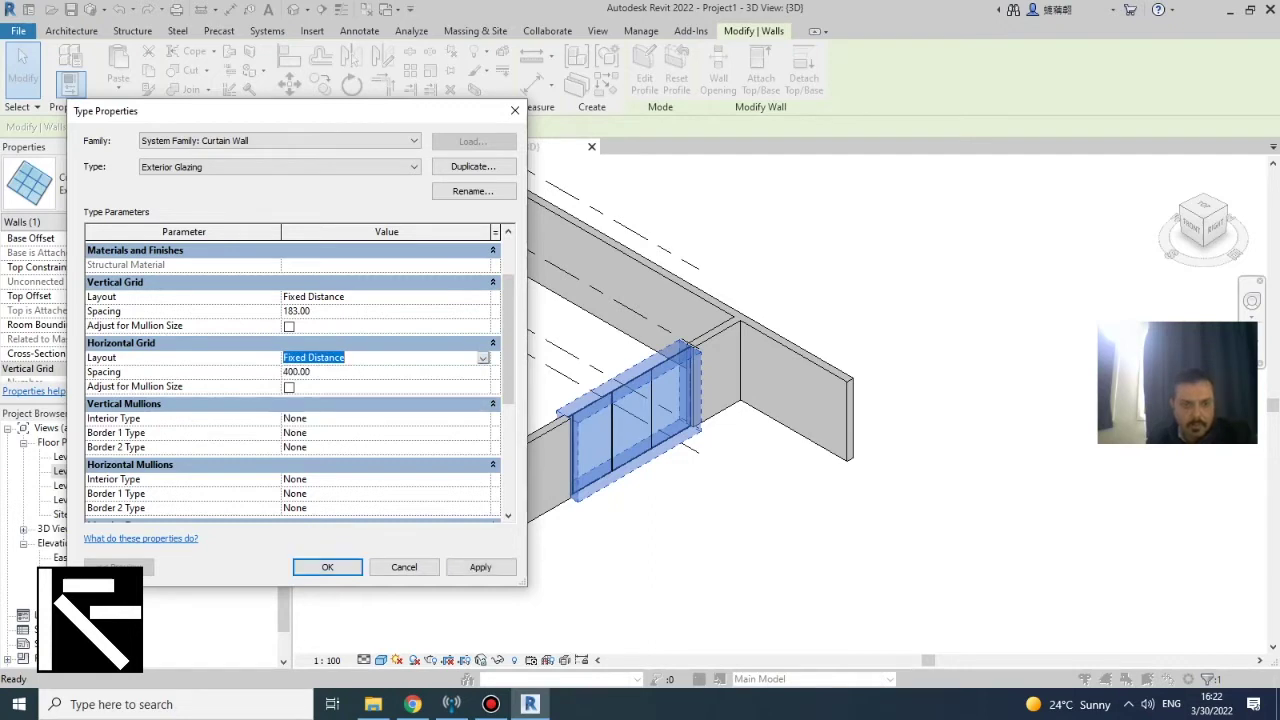
left_click(483, 419)
left_click(483, 419)
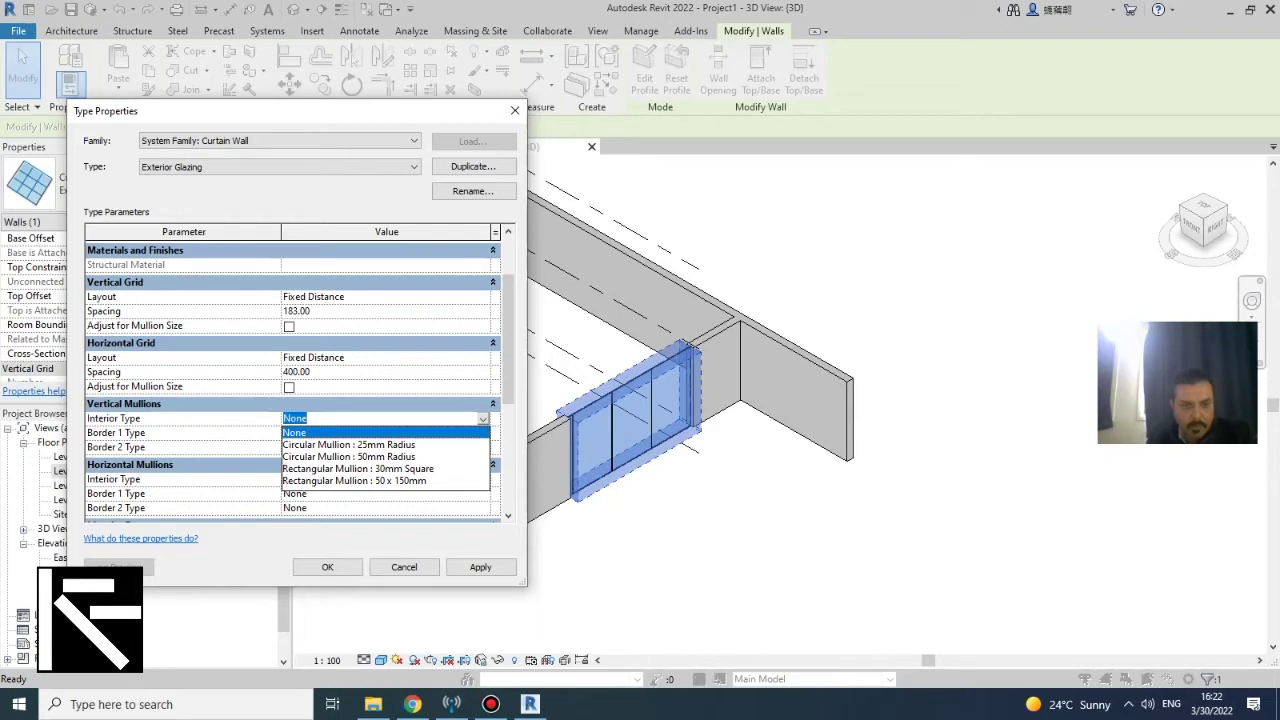
key("Down")
key("Return")
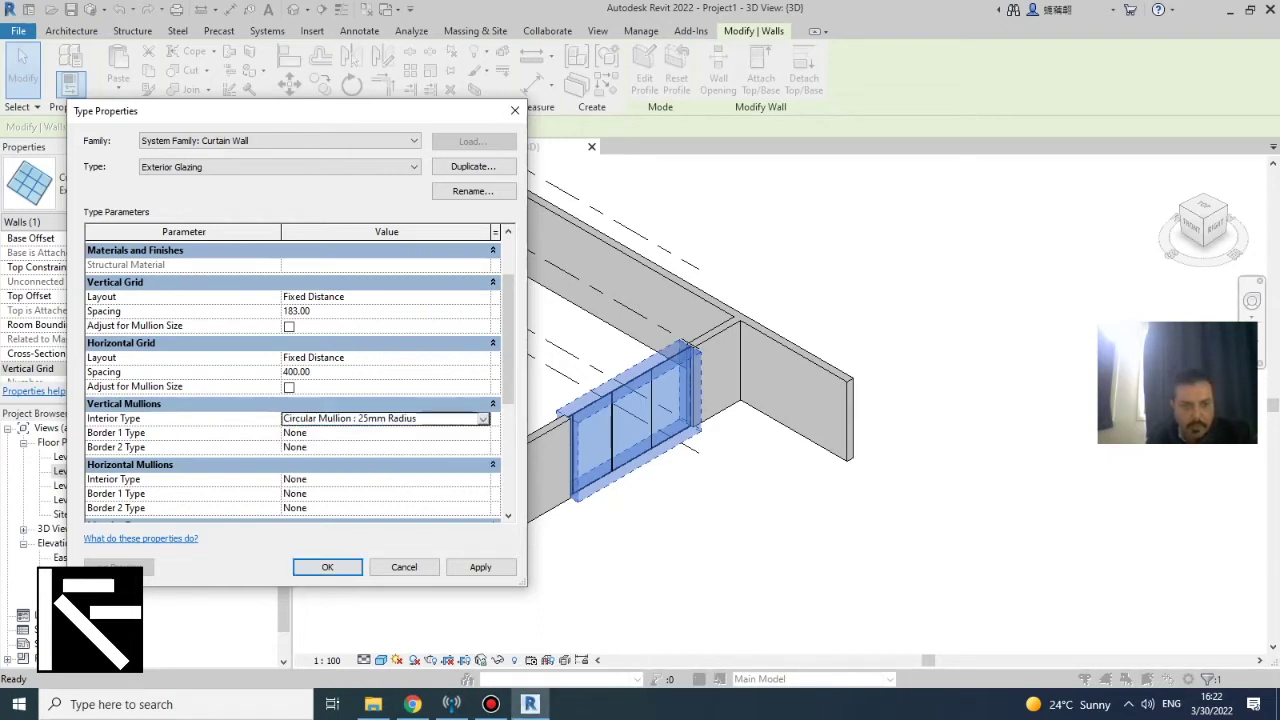
Set the horizontal interior mullions of the curtain wall type to Circular Mullion : 25mm Radius
left_click(483, 480)
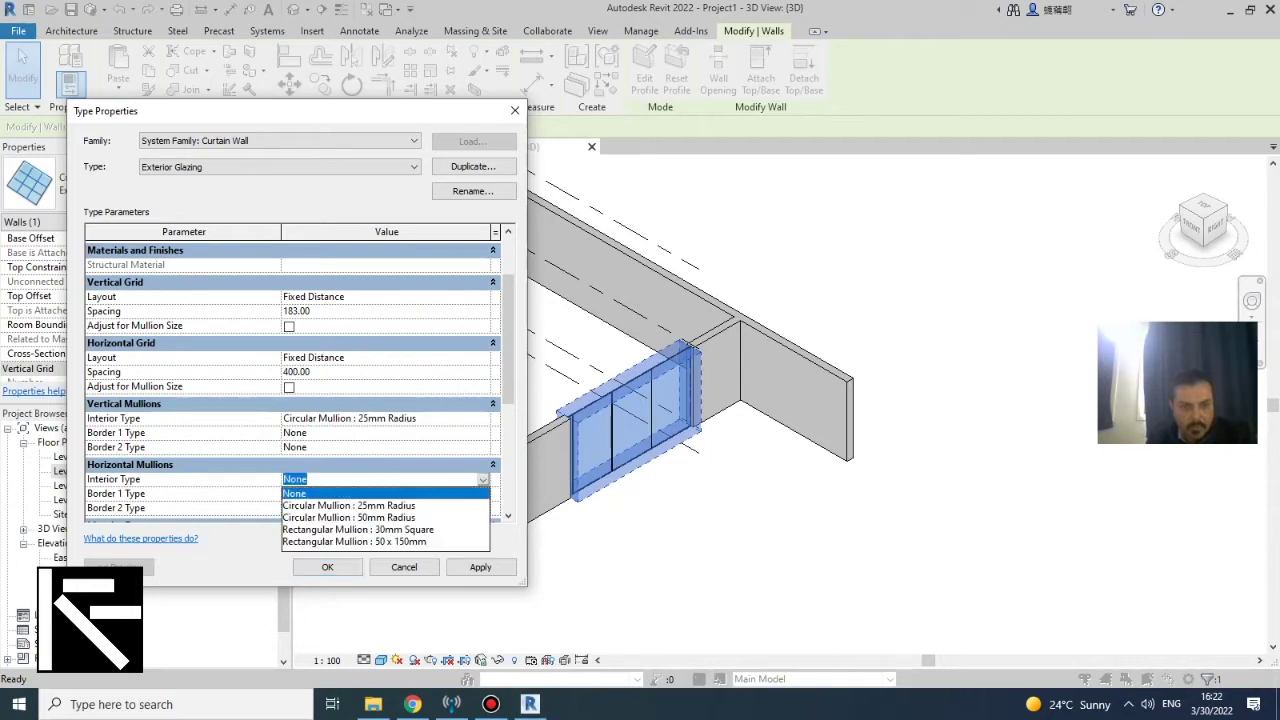
key("Down")
key("Return")
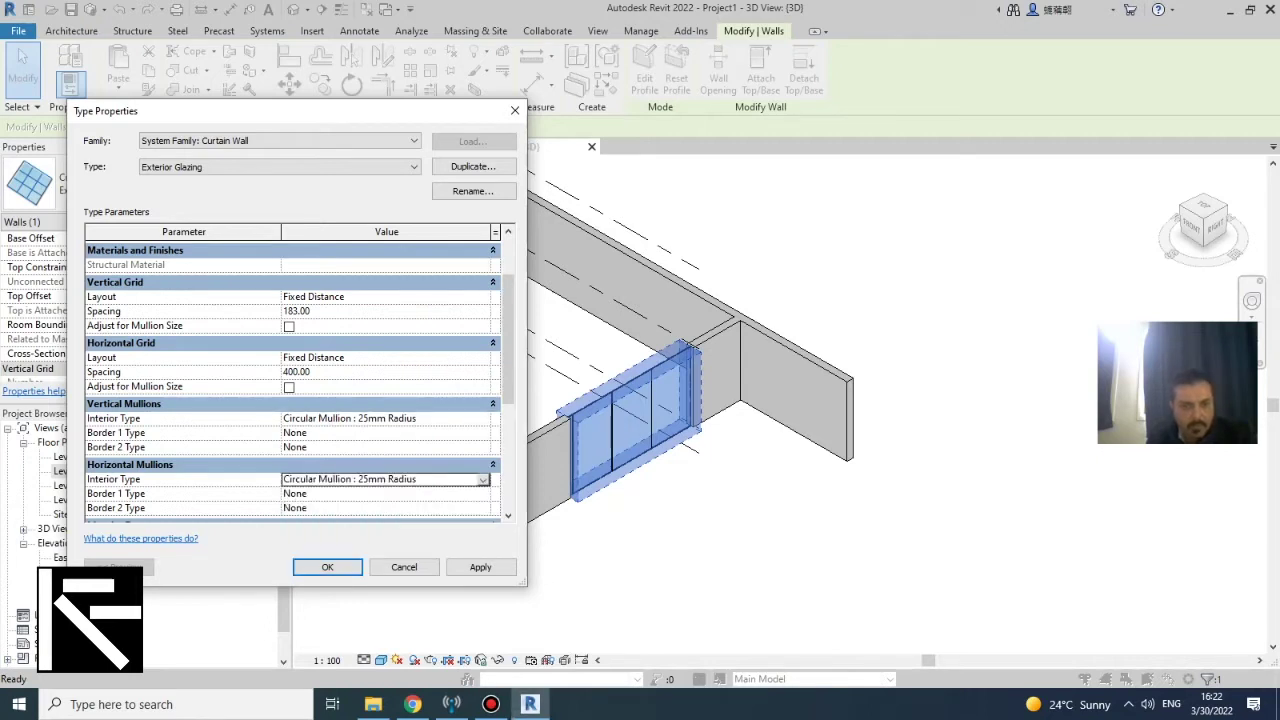
Set the vertical grid spacing to 50 and the horizontal grid spacing to 20, and apply them to the curtain wall type
left_click(297, 311)
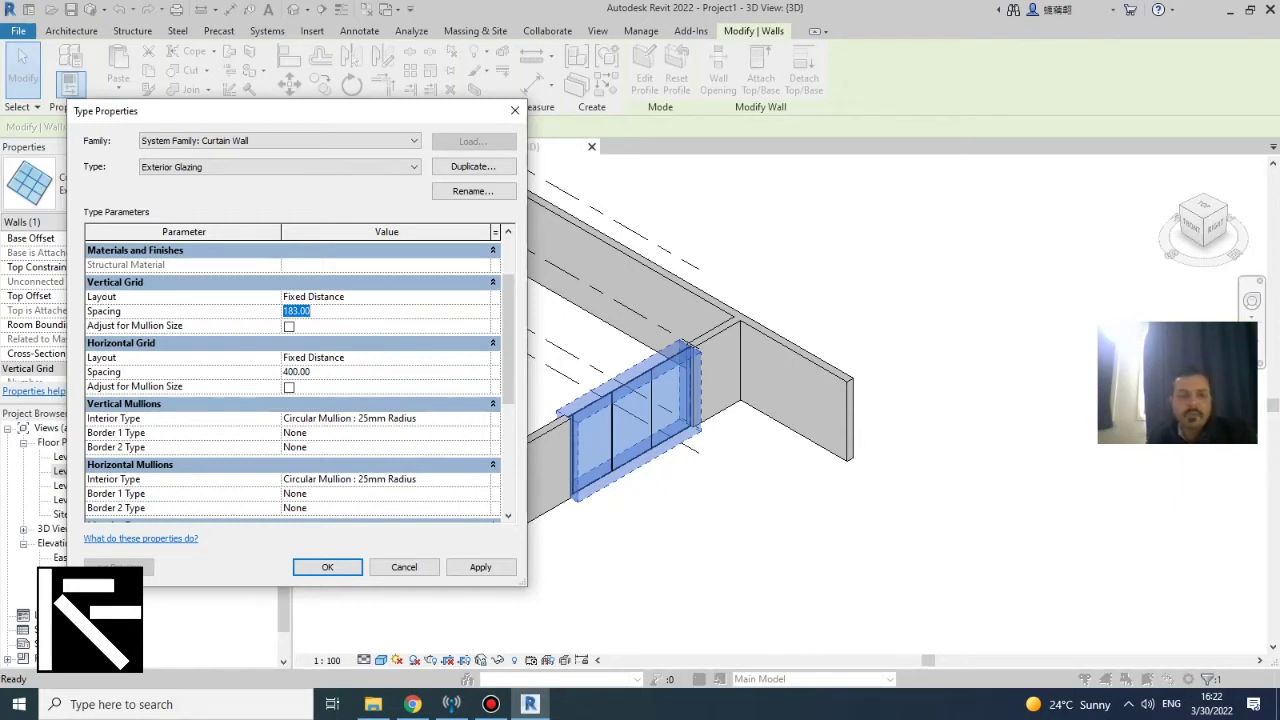
type("50")
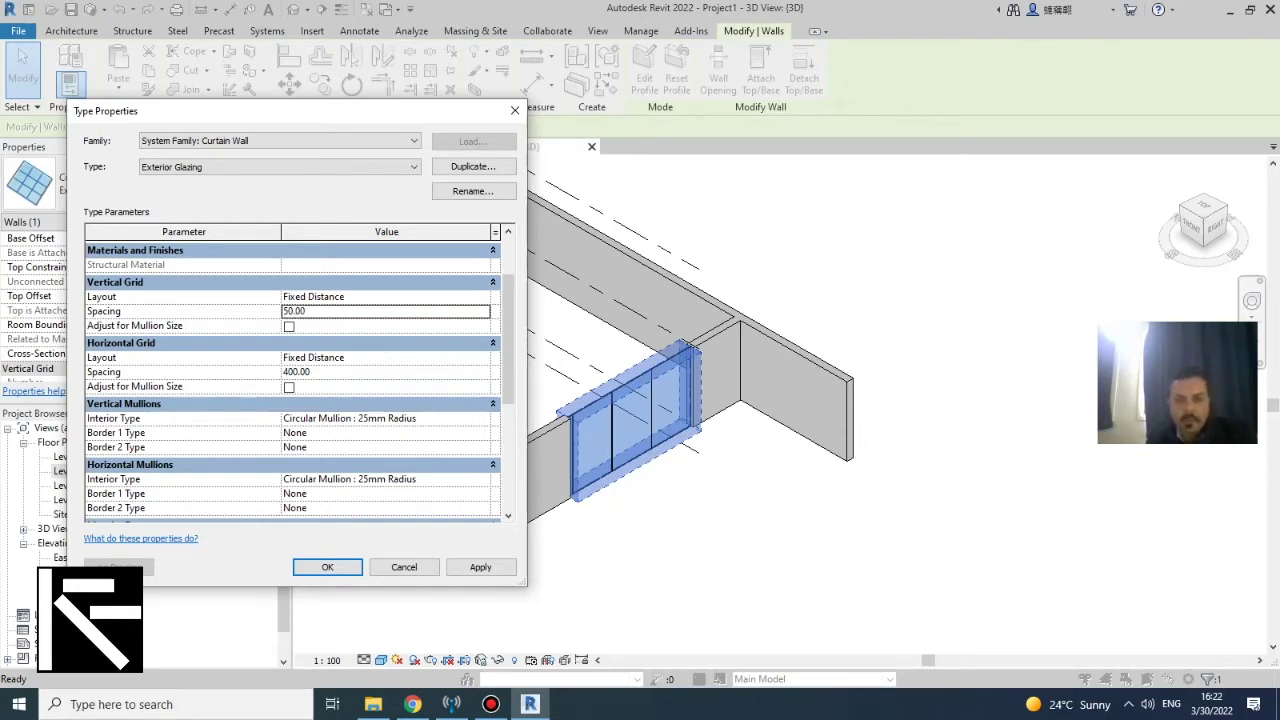
left_click(297, 372)
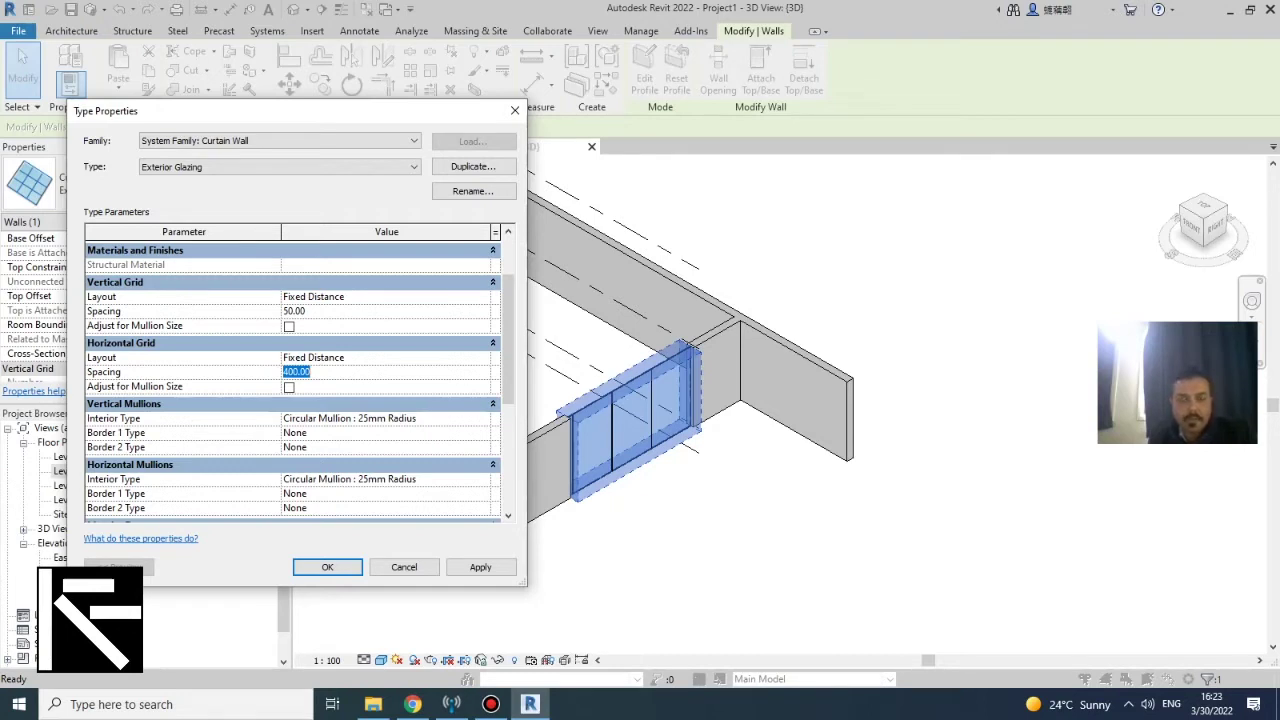
type("4")
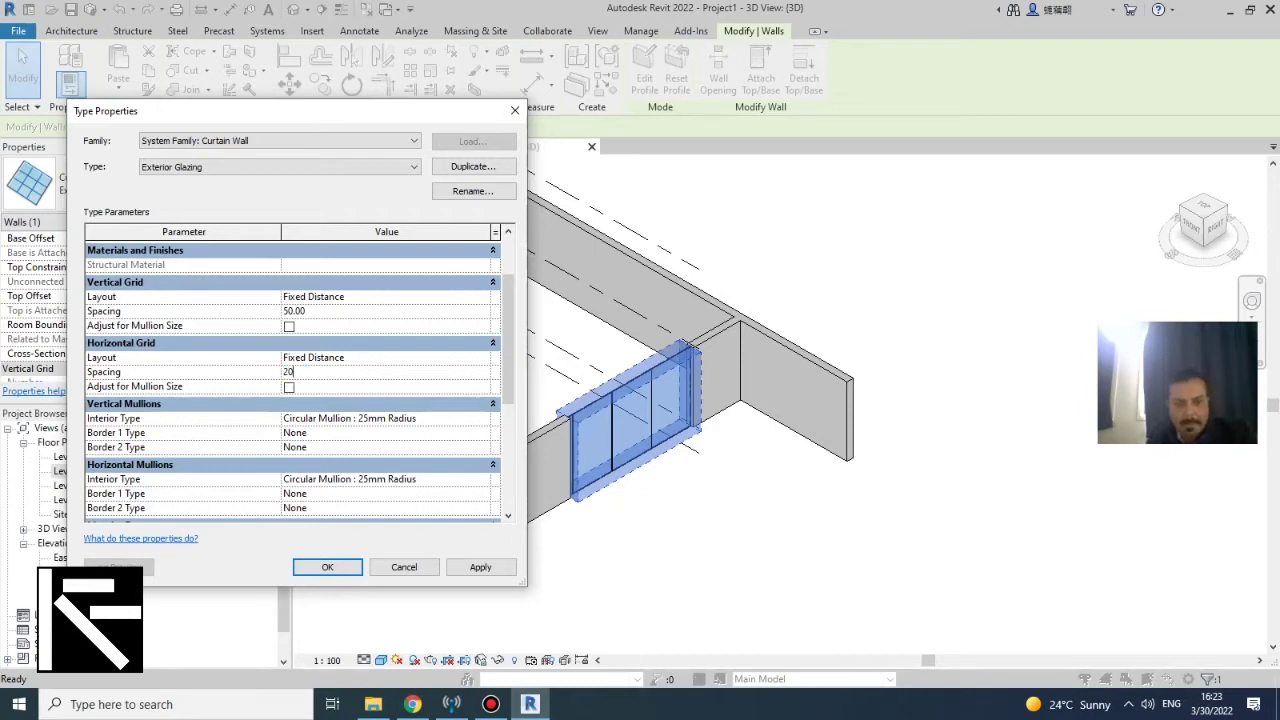
left_click(481, 567)
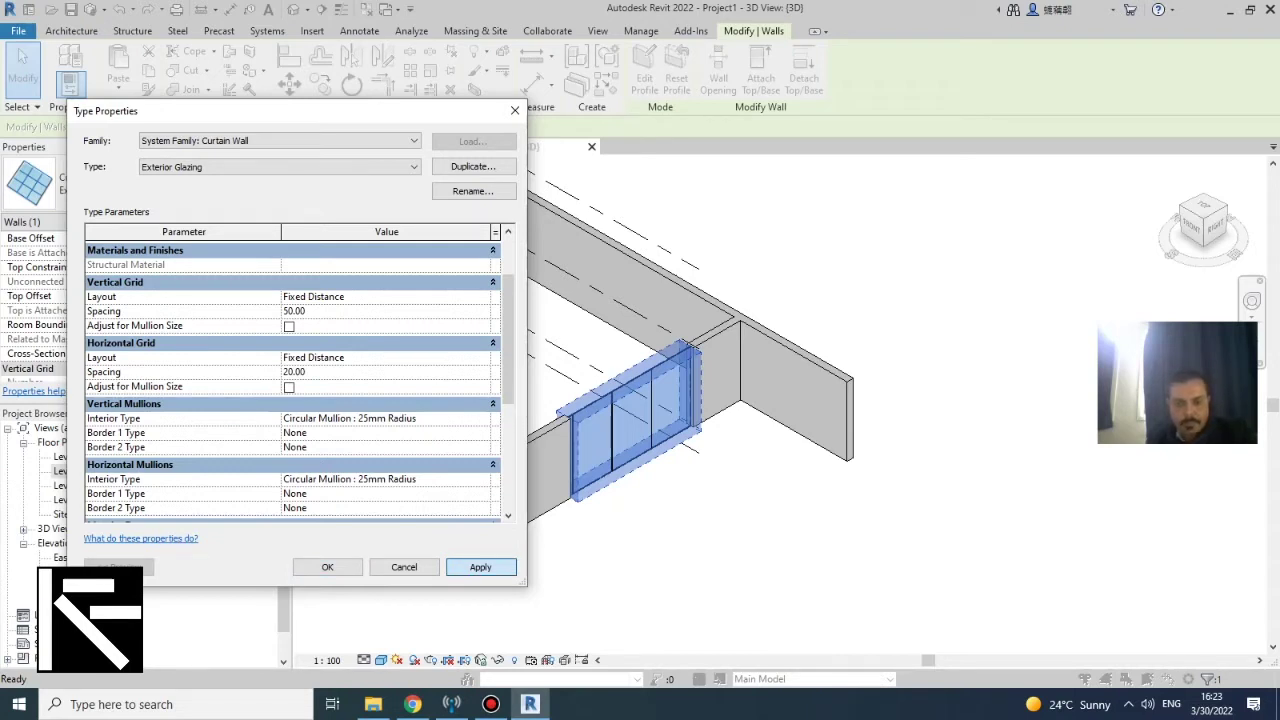
key("Return")
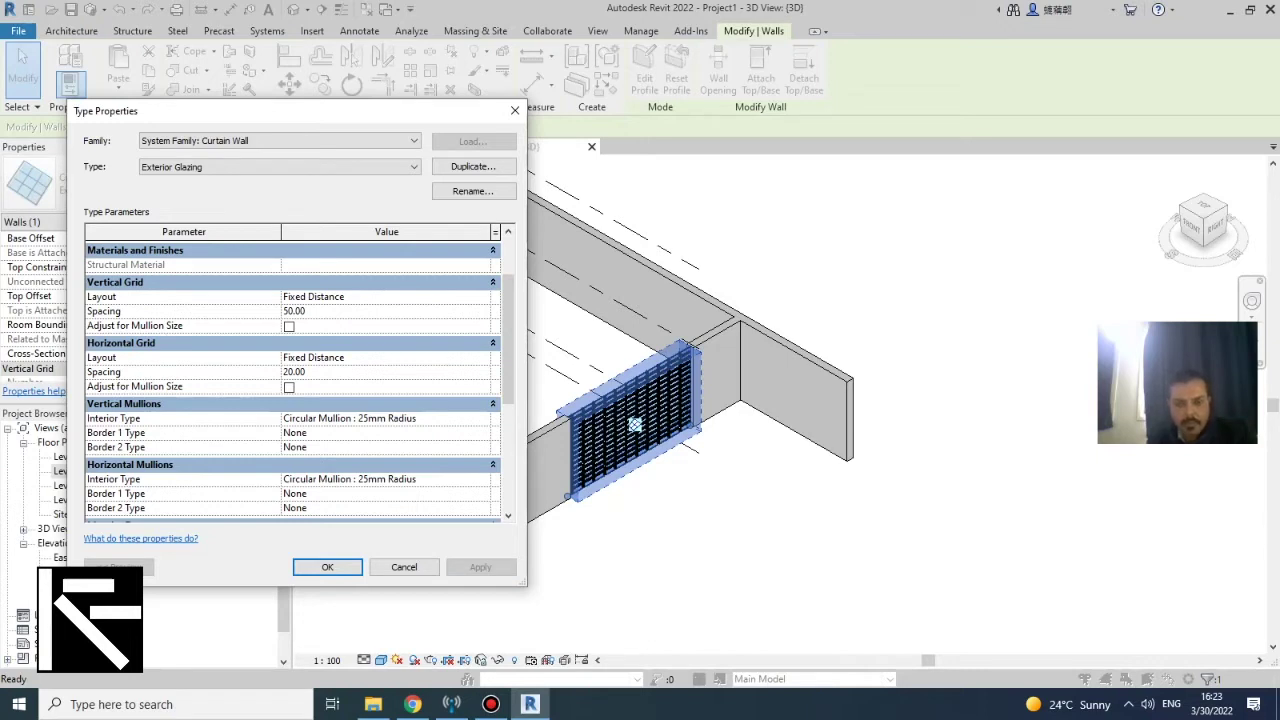
Set the curtain wall type's horizontal grid spacing to 100, apply it and accept the type properties
left_click(300, 372)
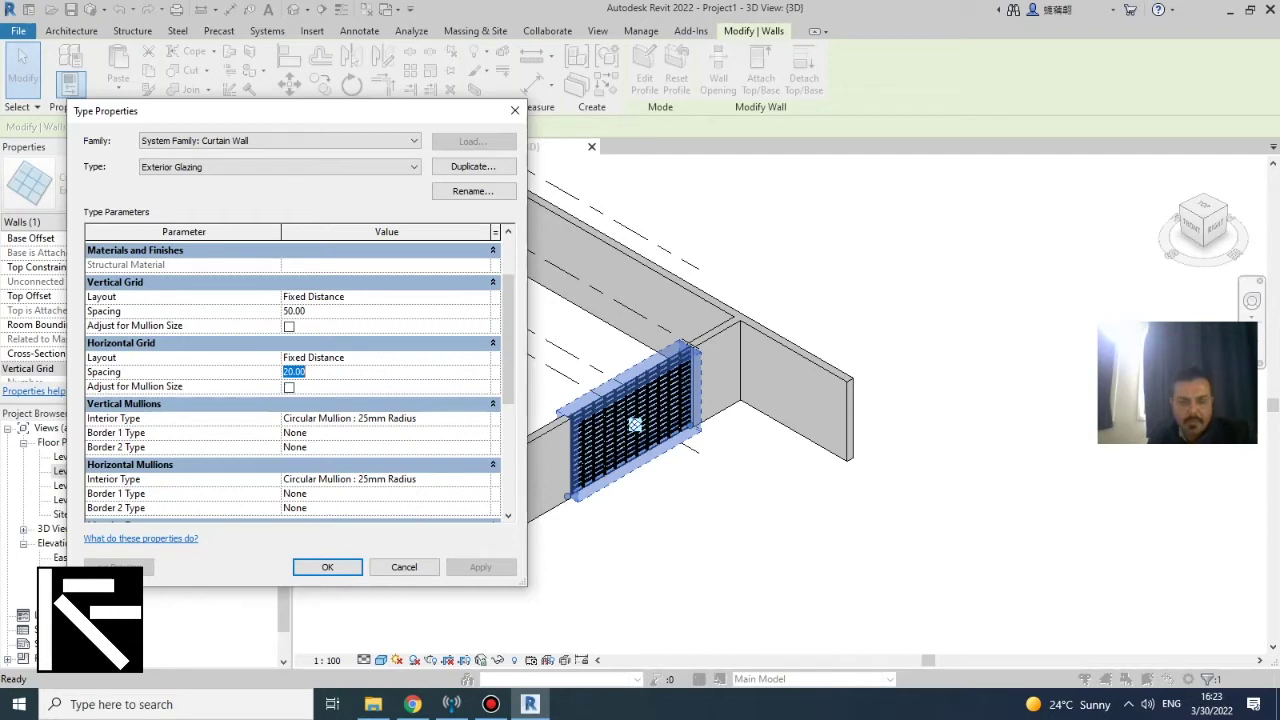
type("100")
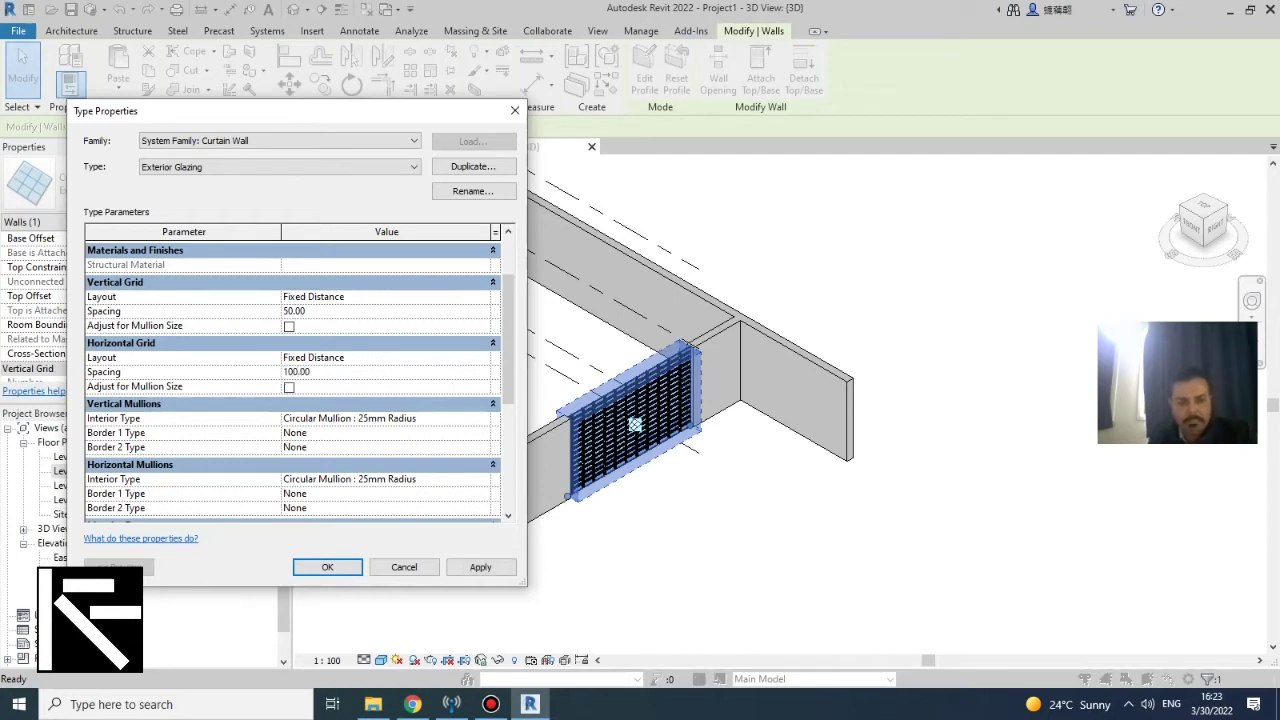
left_click(340, 372)
left_click(481, 567)
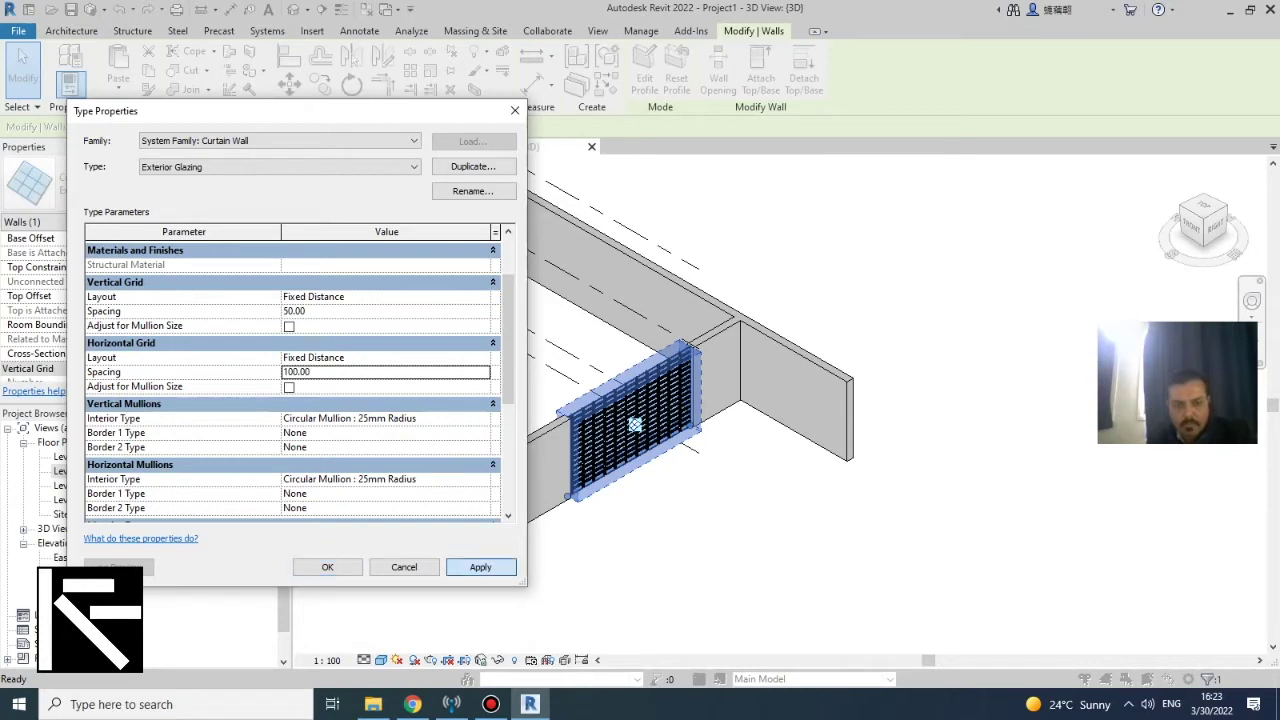
key("Return")
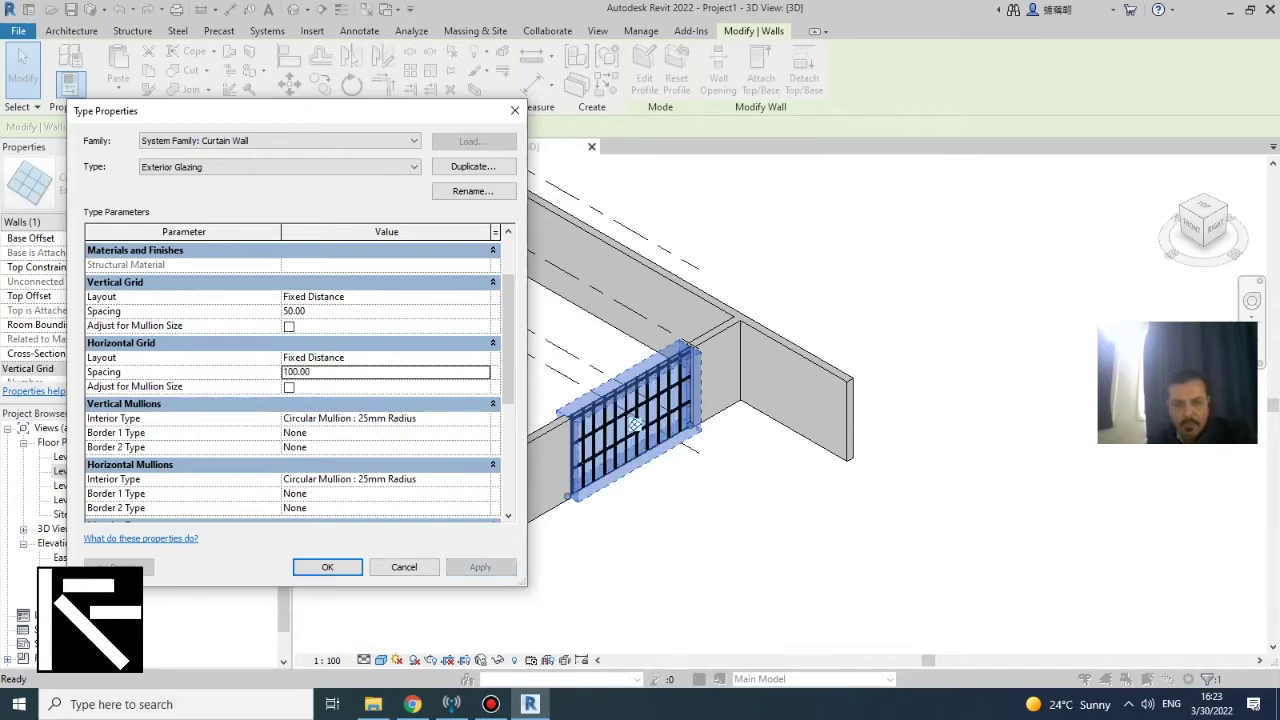
left_click(318, 311)
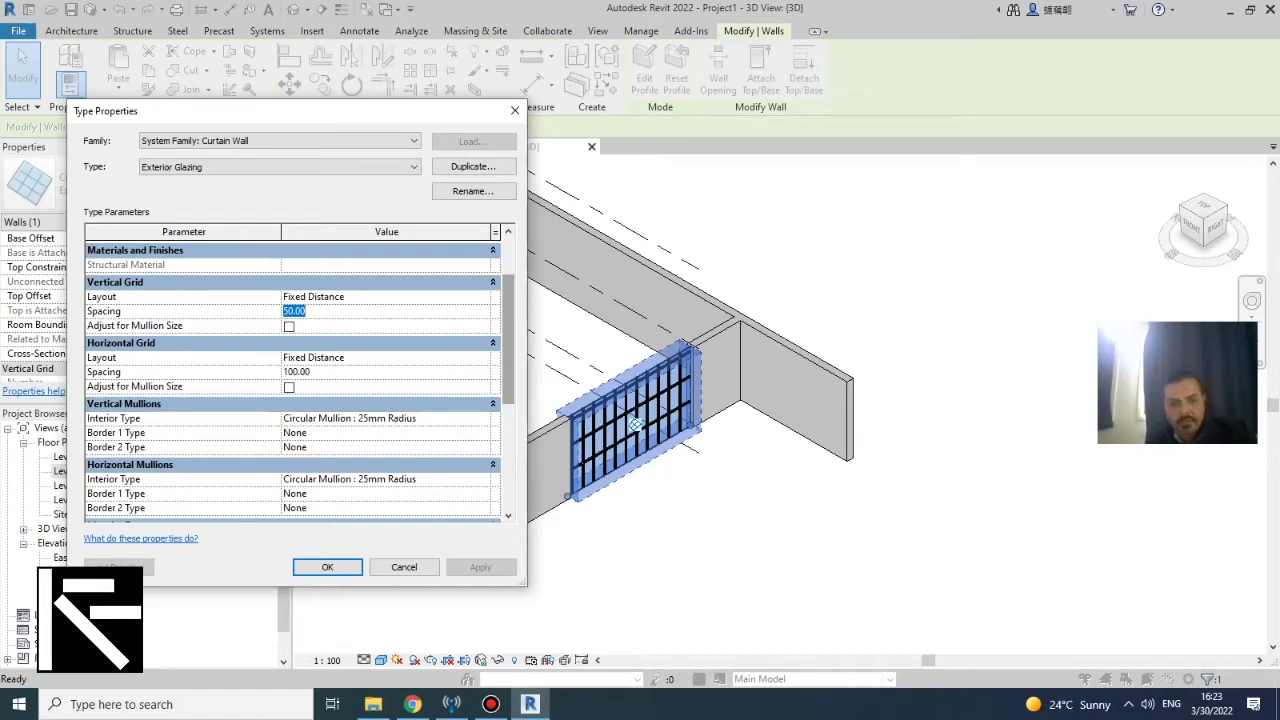
key("Return")
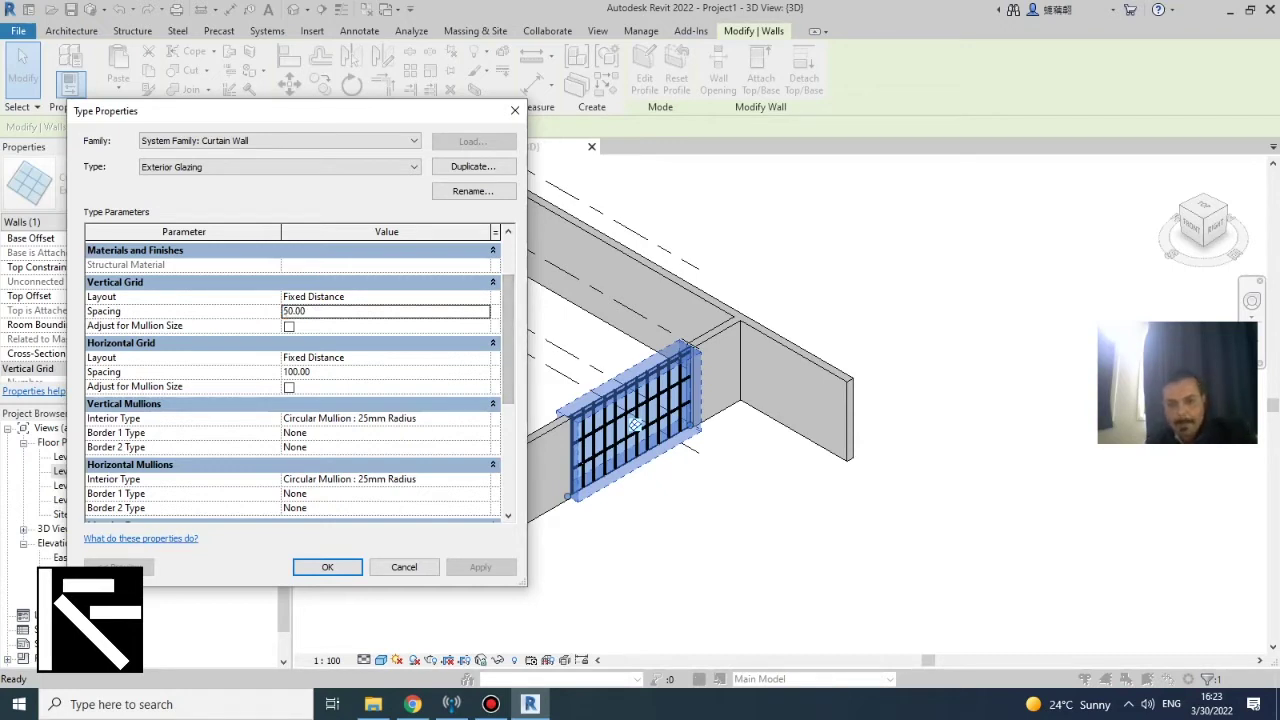
key("Return")
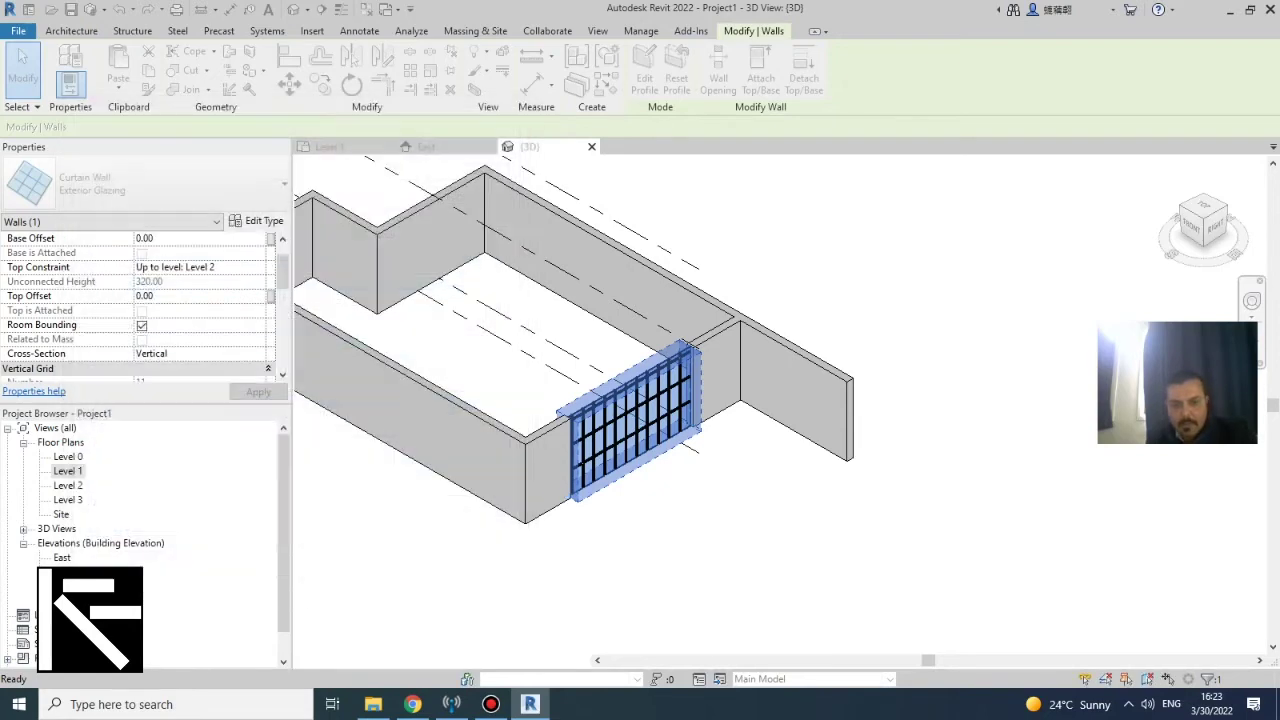
Examine the curtain wall's mullions in 3D, and open the Level 1 floor plan to examine where it meets the concrete wall
scroll(635, 410, "up", 4)
scroll(738, 350, "up", 3)
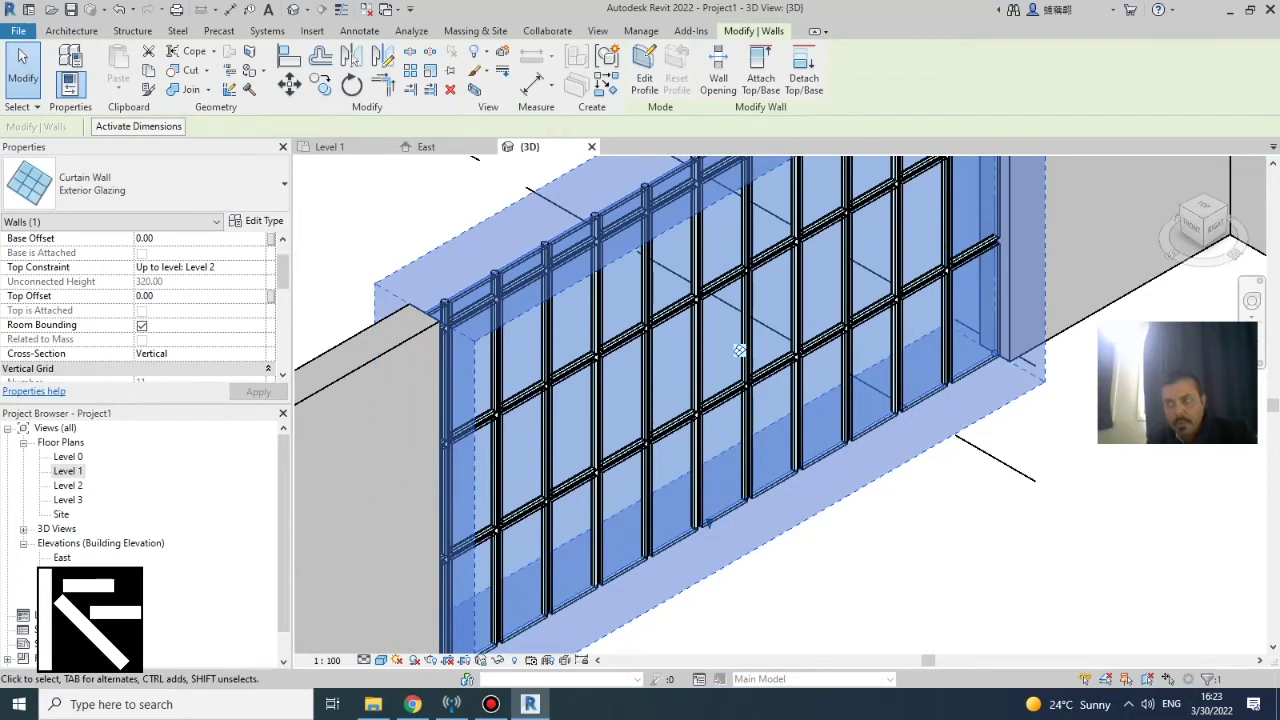
scroll(739, 350, "down", 4)
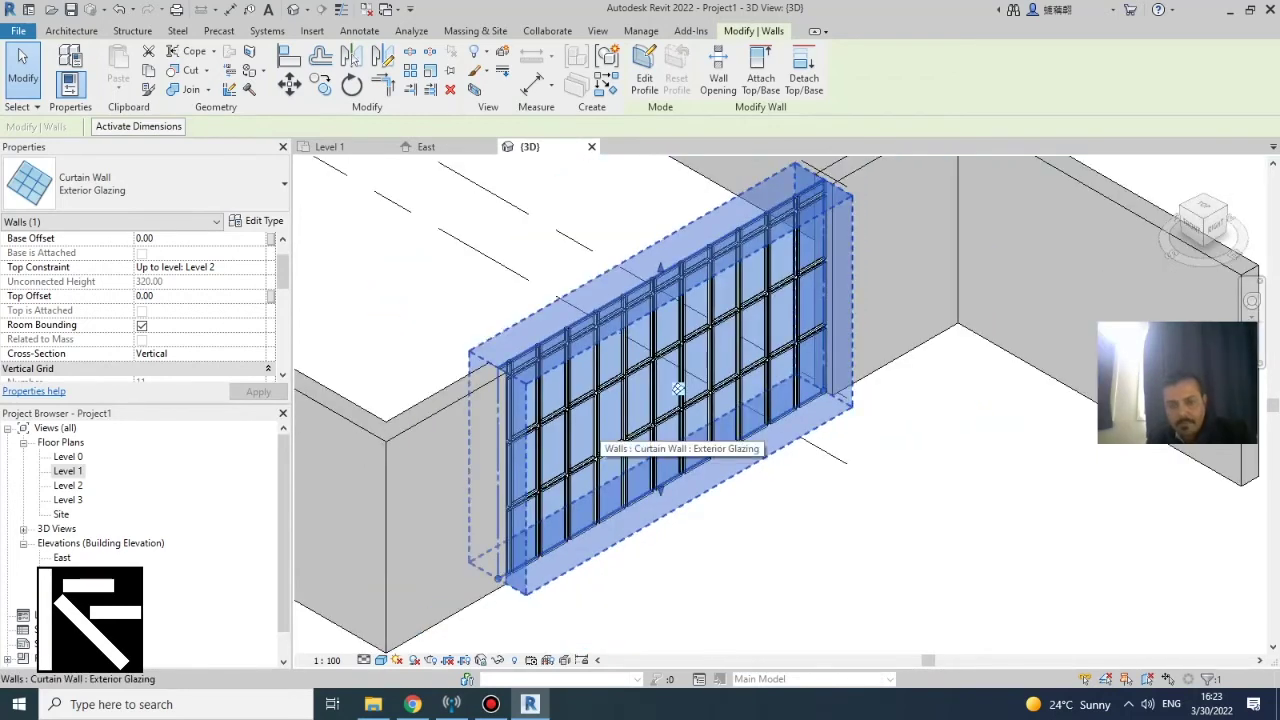
scroll(706, 432, "down", 3)
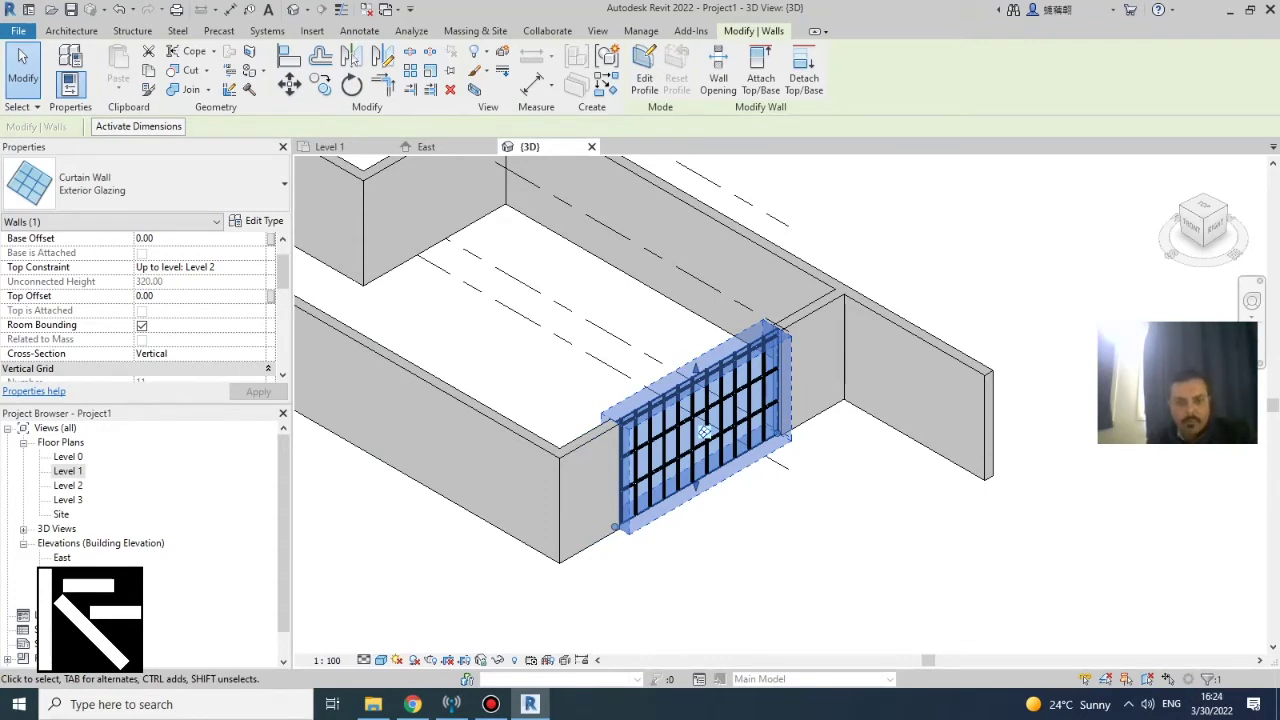
left_click(330, 147)
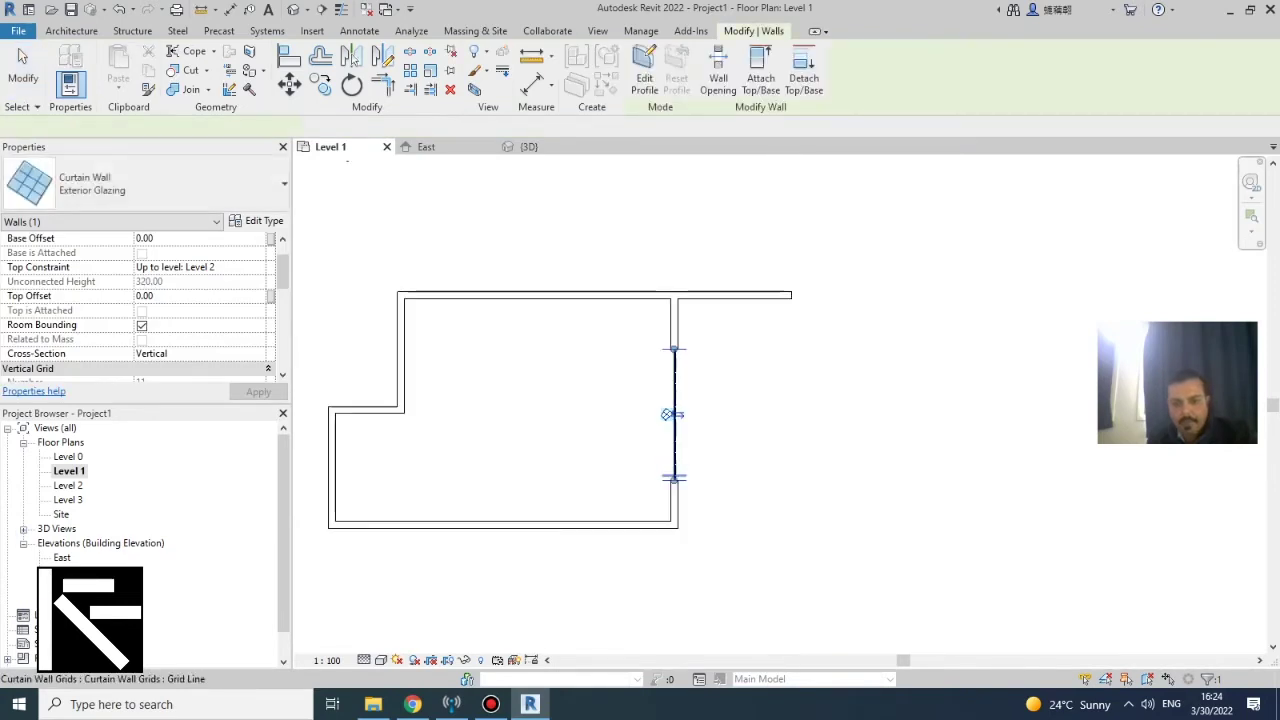
scroll(666, 498, "up", 7)
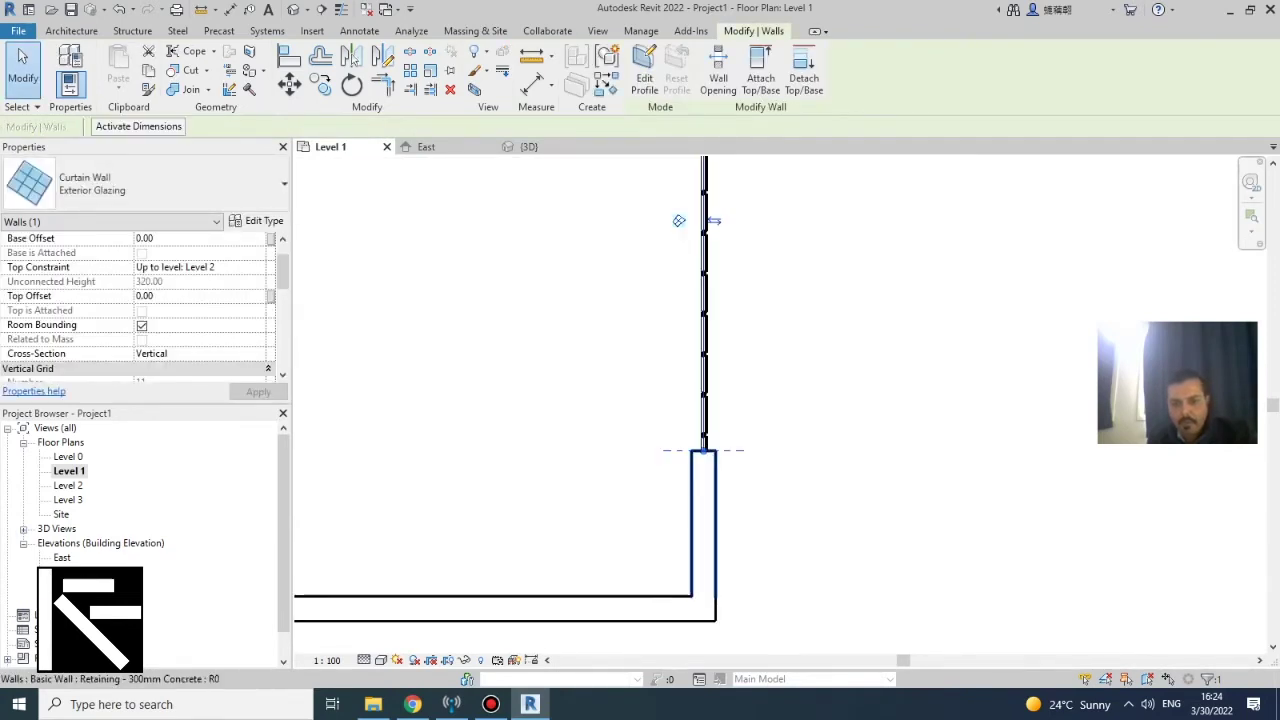
scroll(732, 518, "up", 1)
scroll(733, 525, "up", 2)
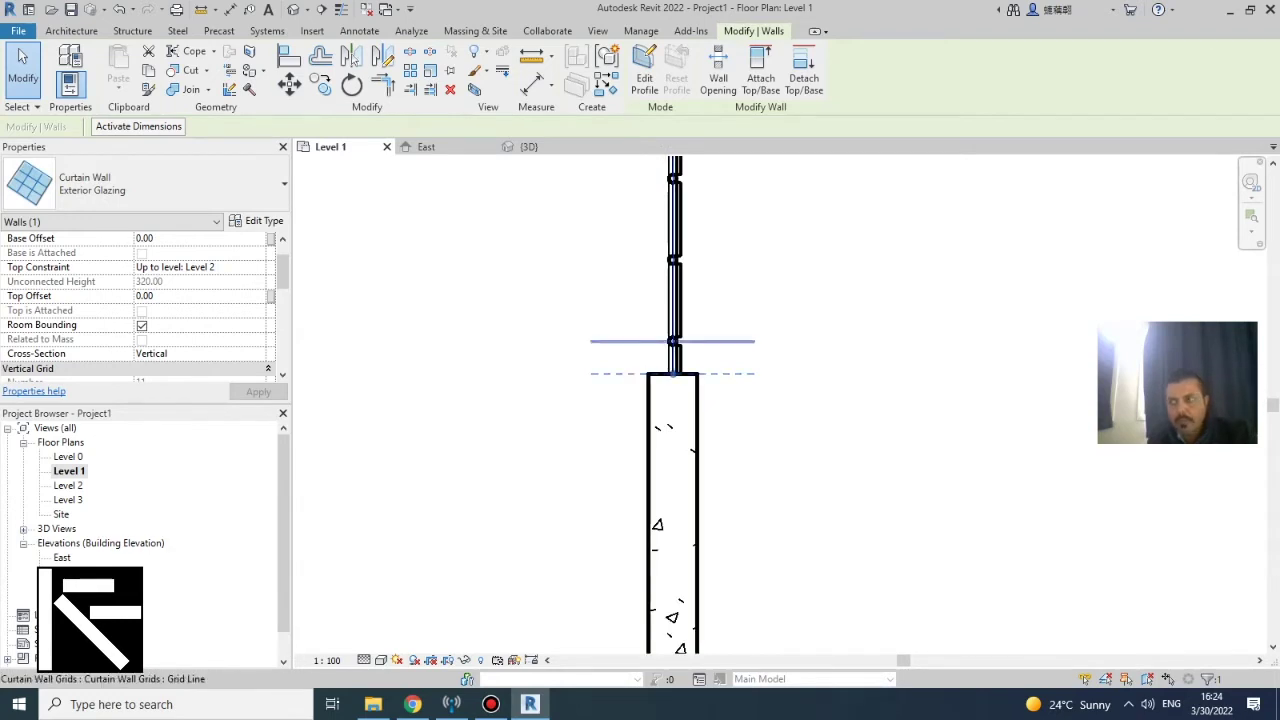
scroll(685, 370, "down", 3)
left_click(703, 366)
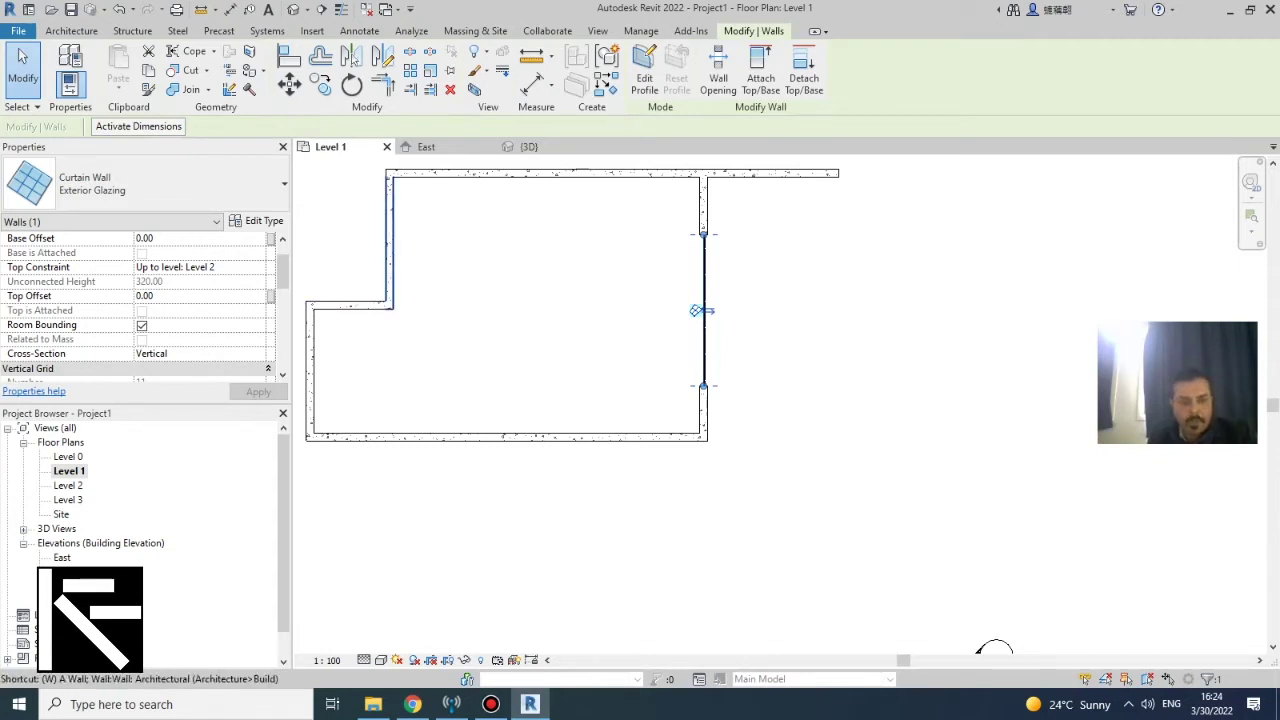
Start a new wall in the Level 1 plan using the basic wall type Generic - 200mm
key("Escape")
key("w")
key("a")
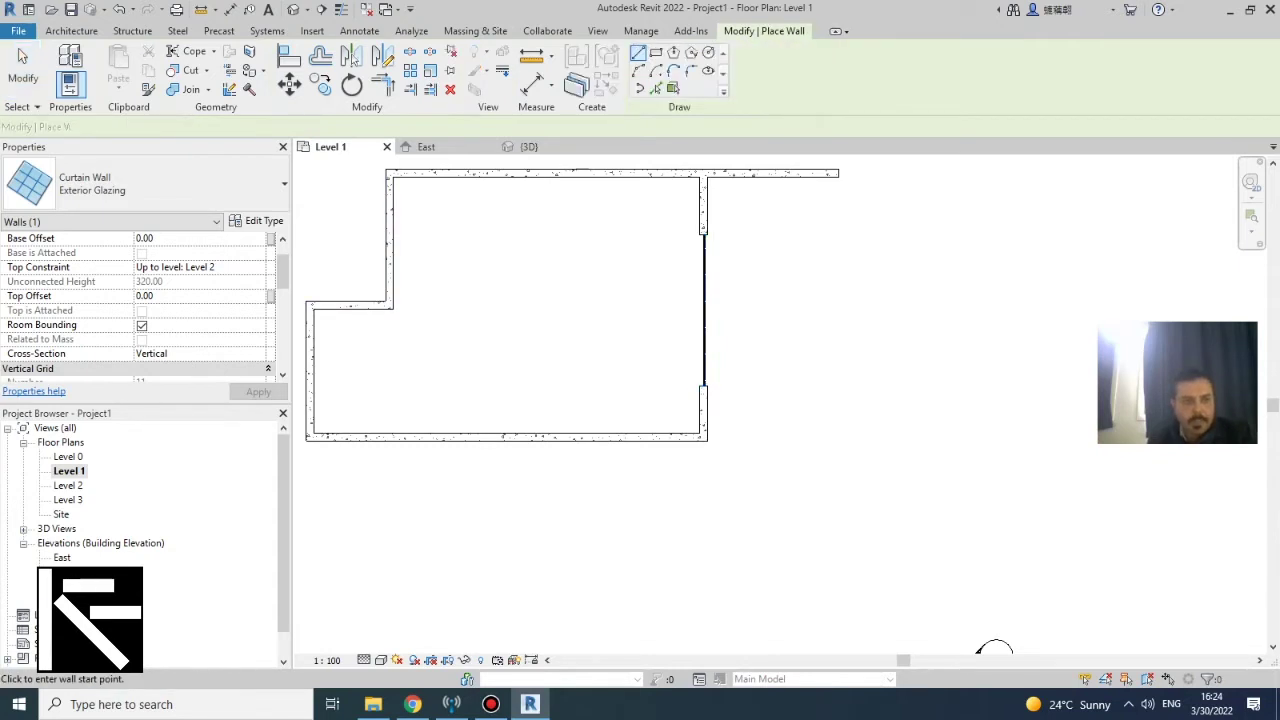
left_click(204, 184)
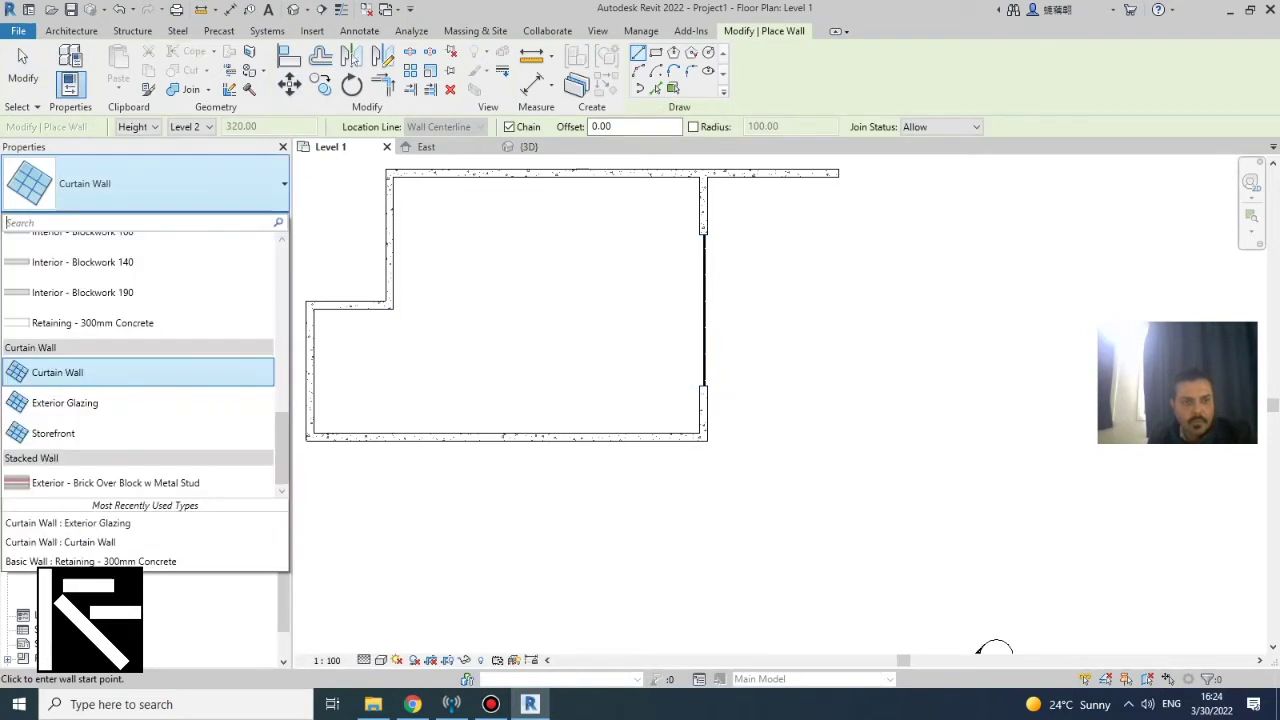
scroll(213, 402, "up", 1)
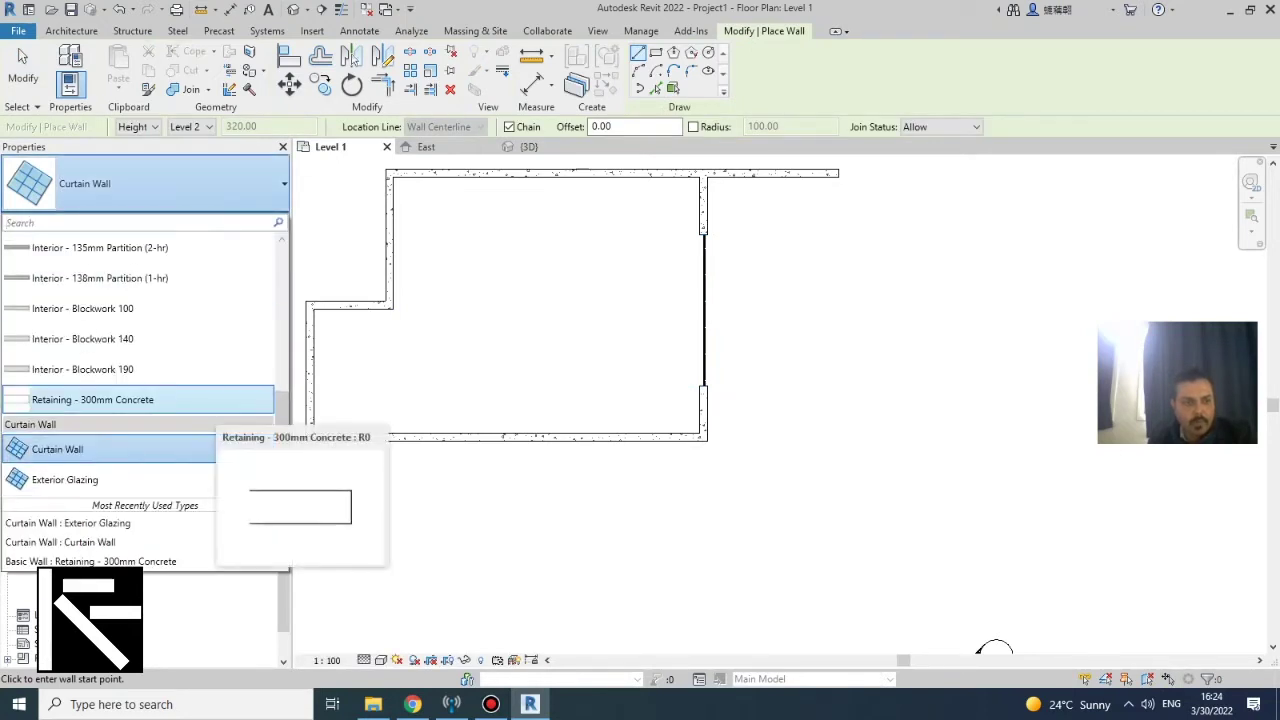
scroll(140, 385, "up", 2)
scroll(140, 395, "up", 2)
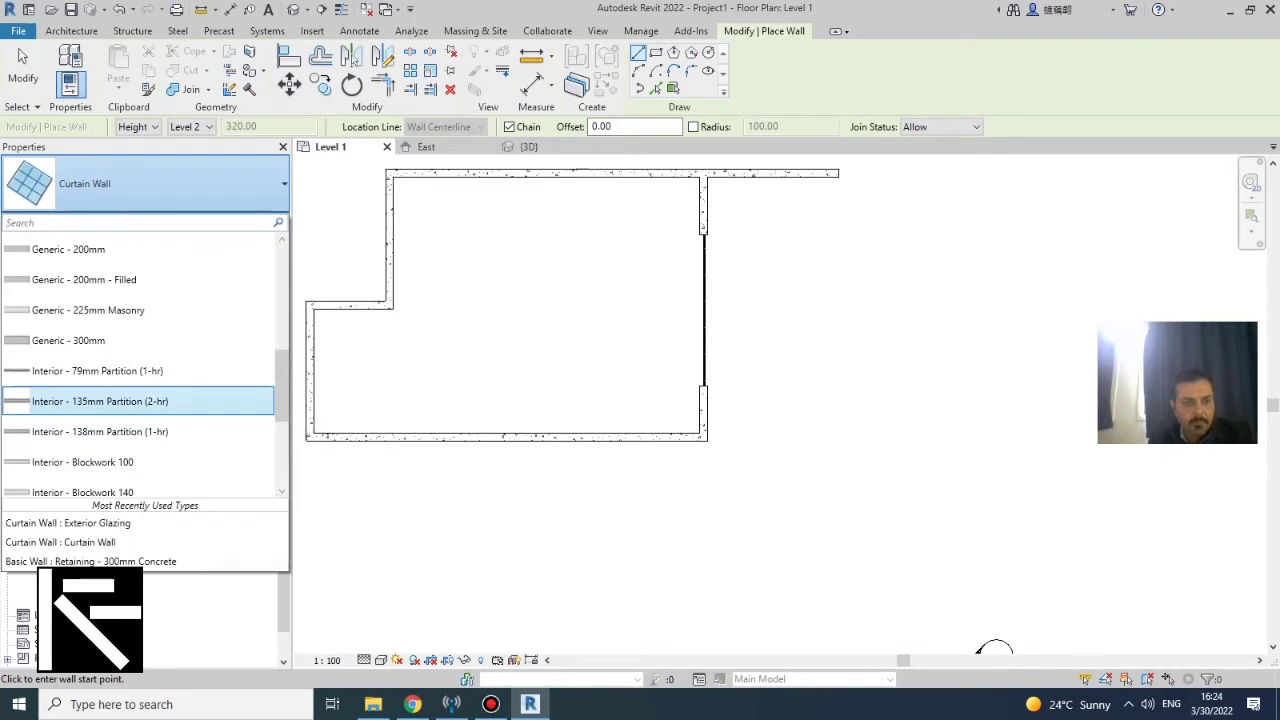
left_click(100, 249)
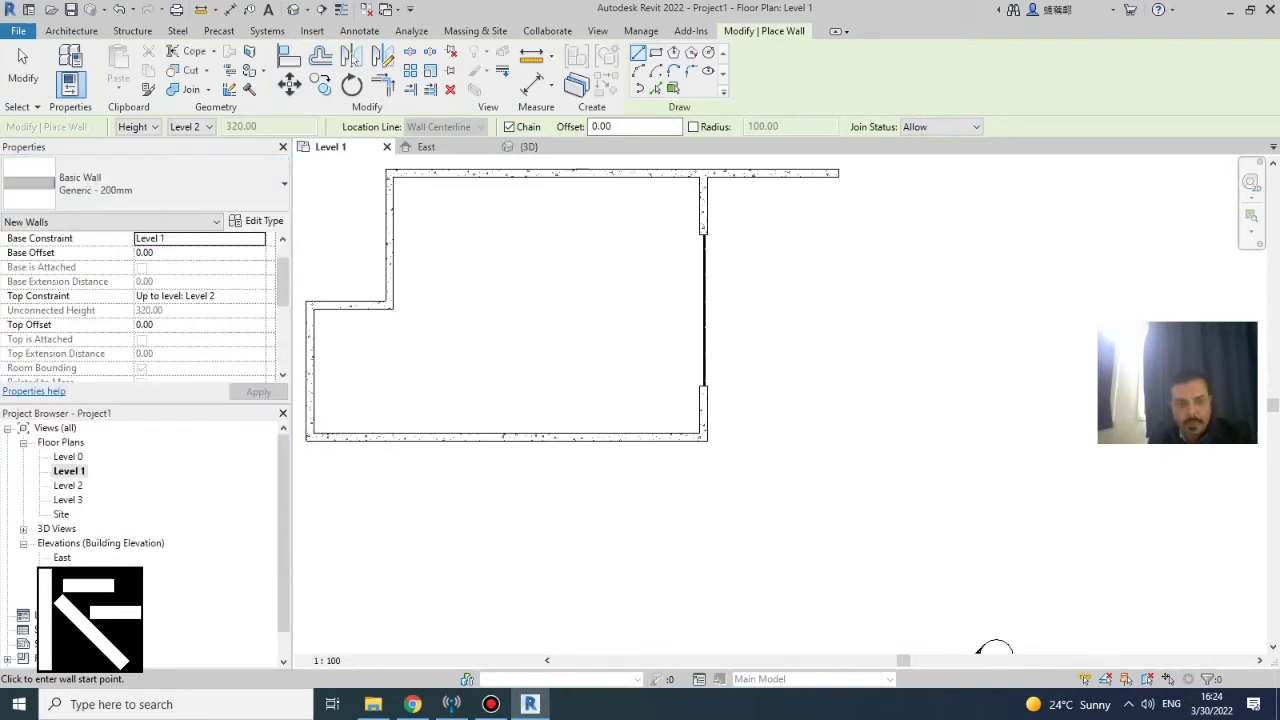
Draw the Generic - 200mm wall 245 horizontally from the concrete walls' inner corner and then straight down to the lower concrete wall
scroll(391, 306, "up", 3)
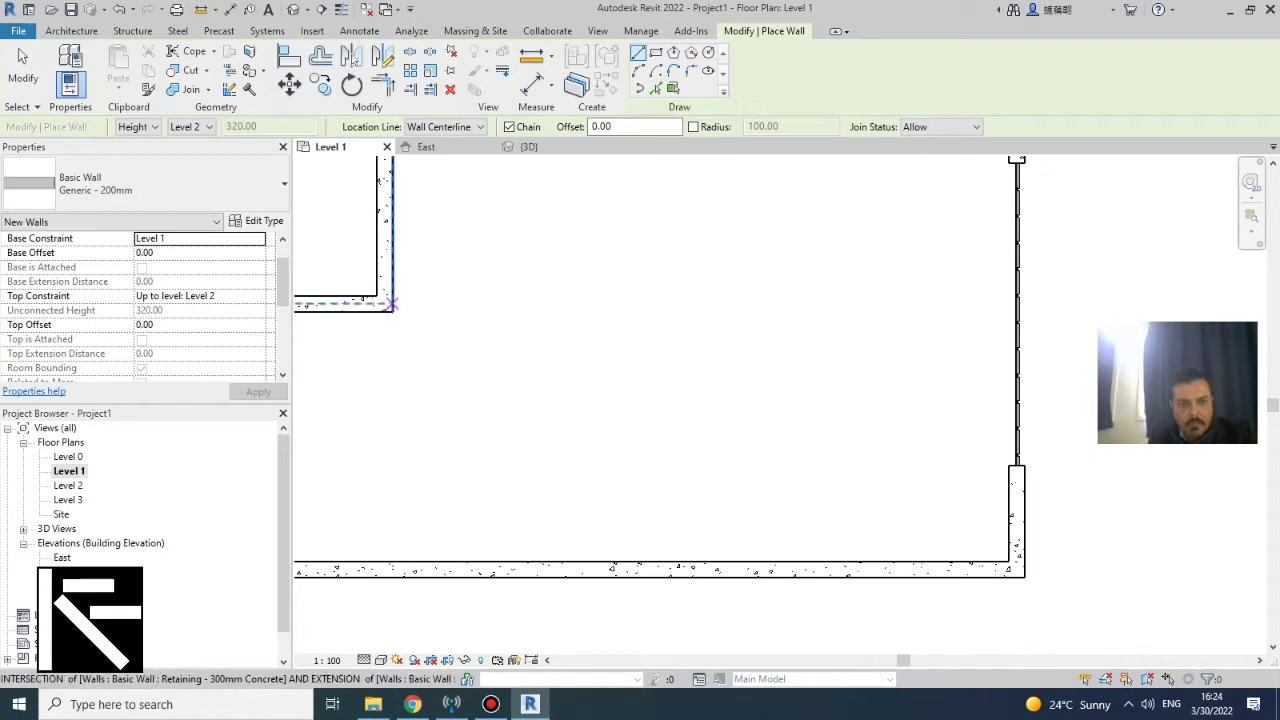
left_click(440, 126)
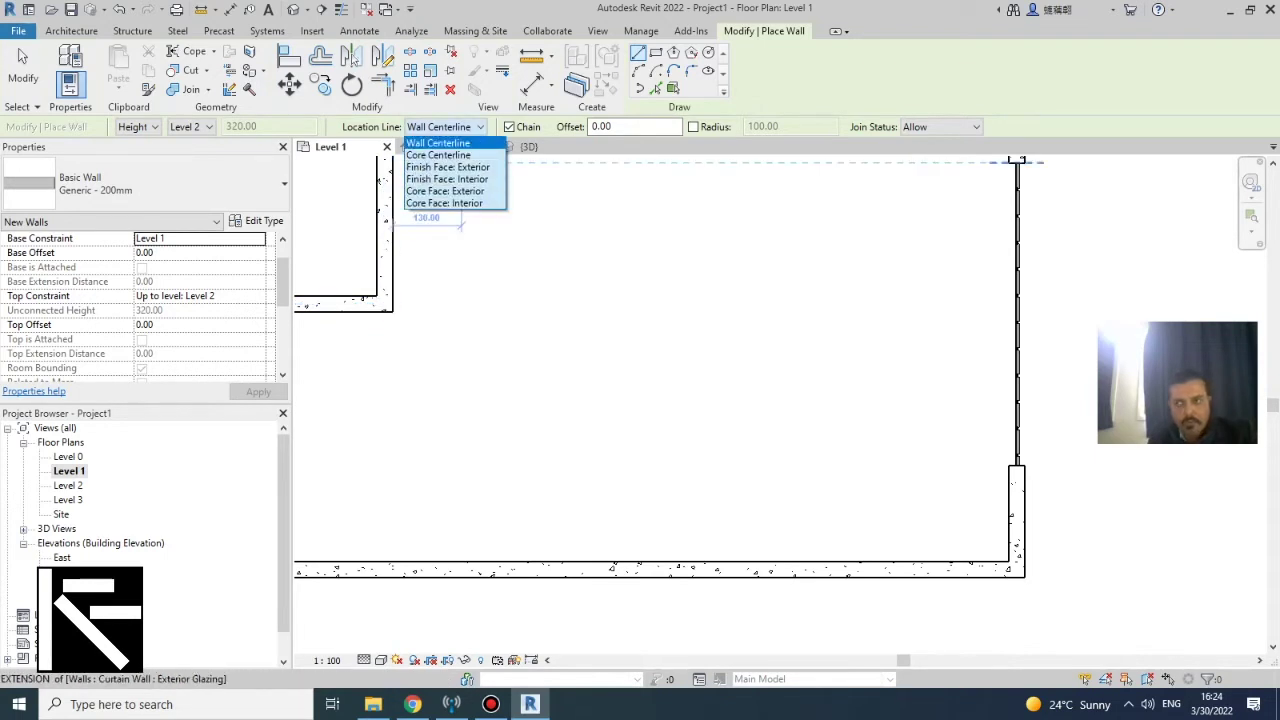
left_click(391, 308)
left_click(393, 303)
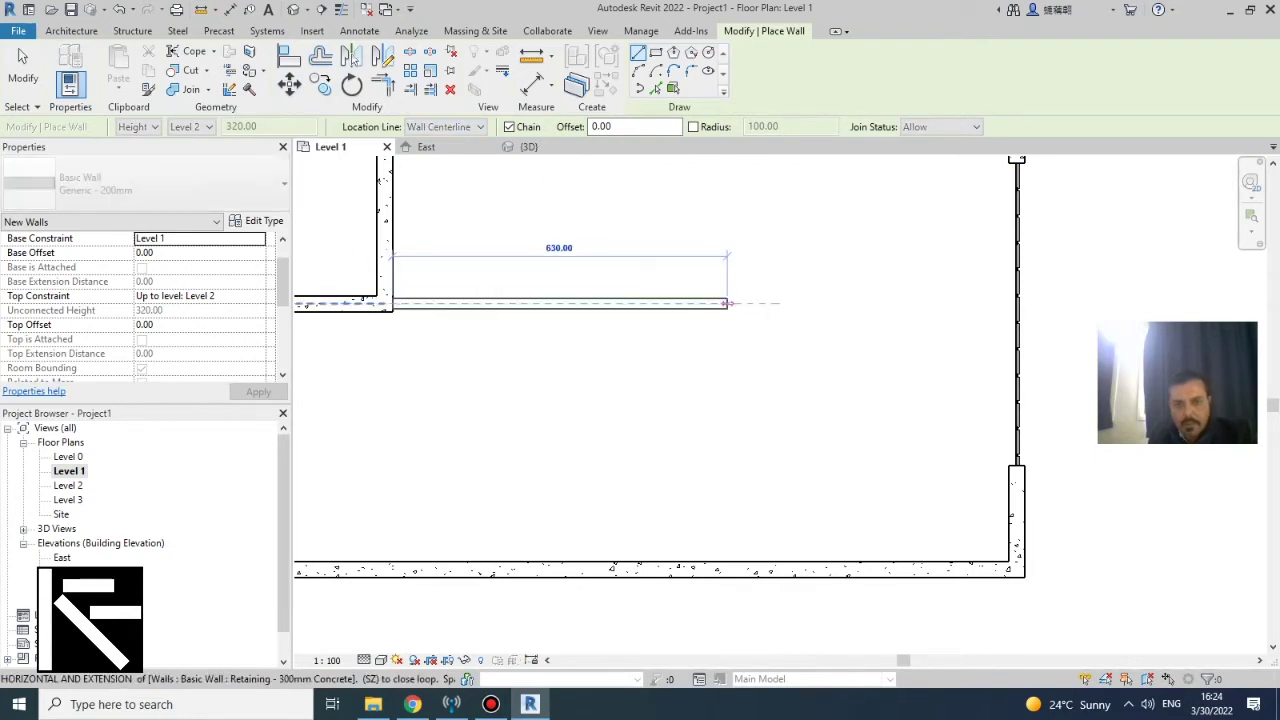
scroll(690, 303, "down", 2)
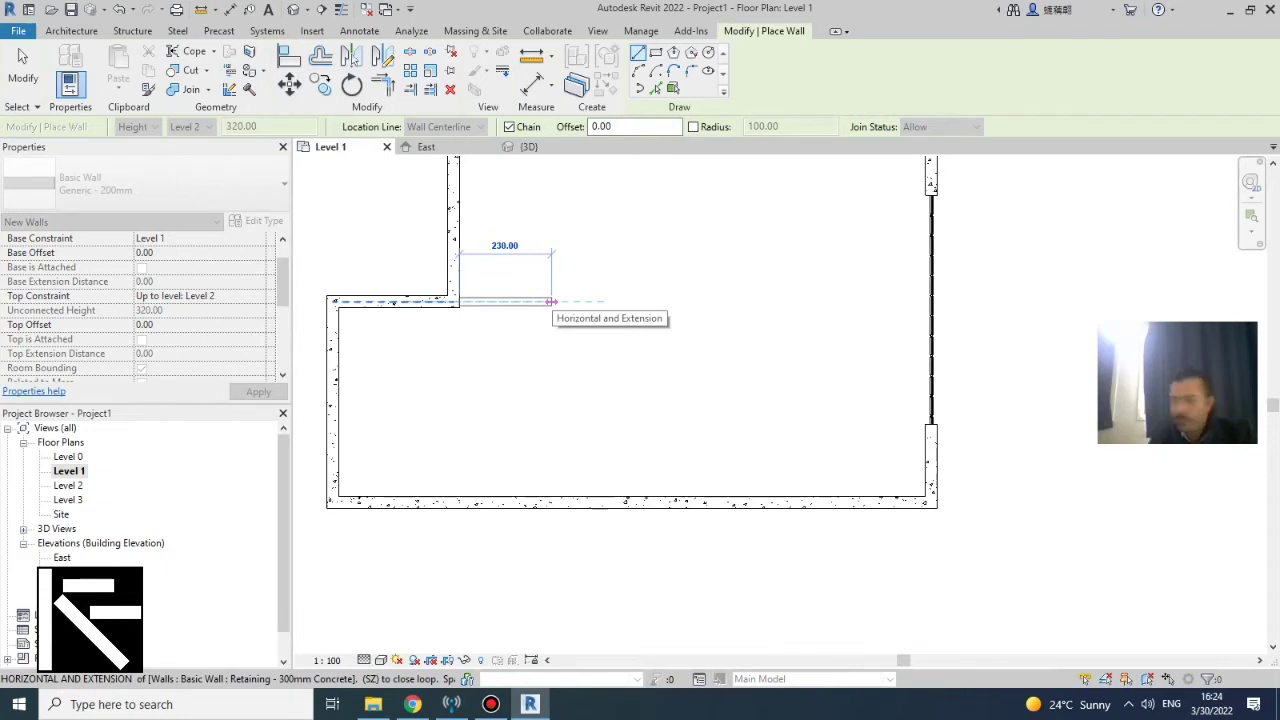
type("245")
key("Return")
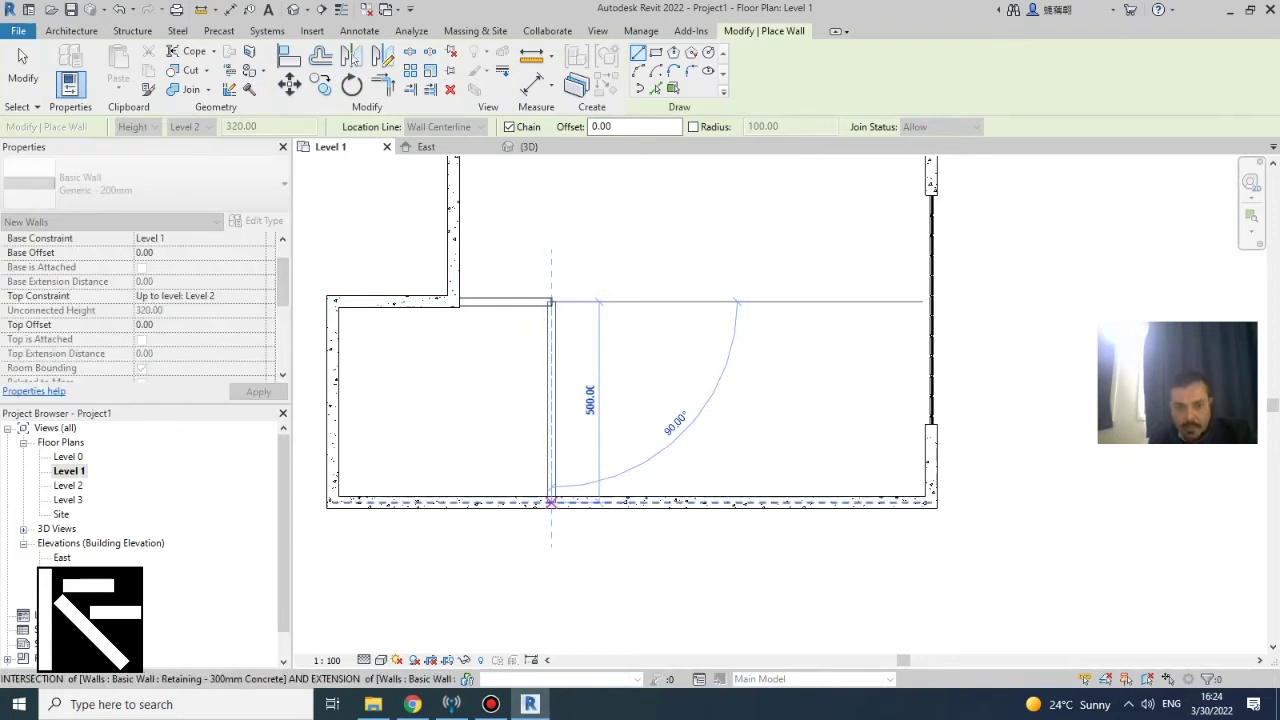
left_click(551, 501)
key("Escape")
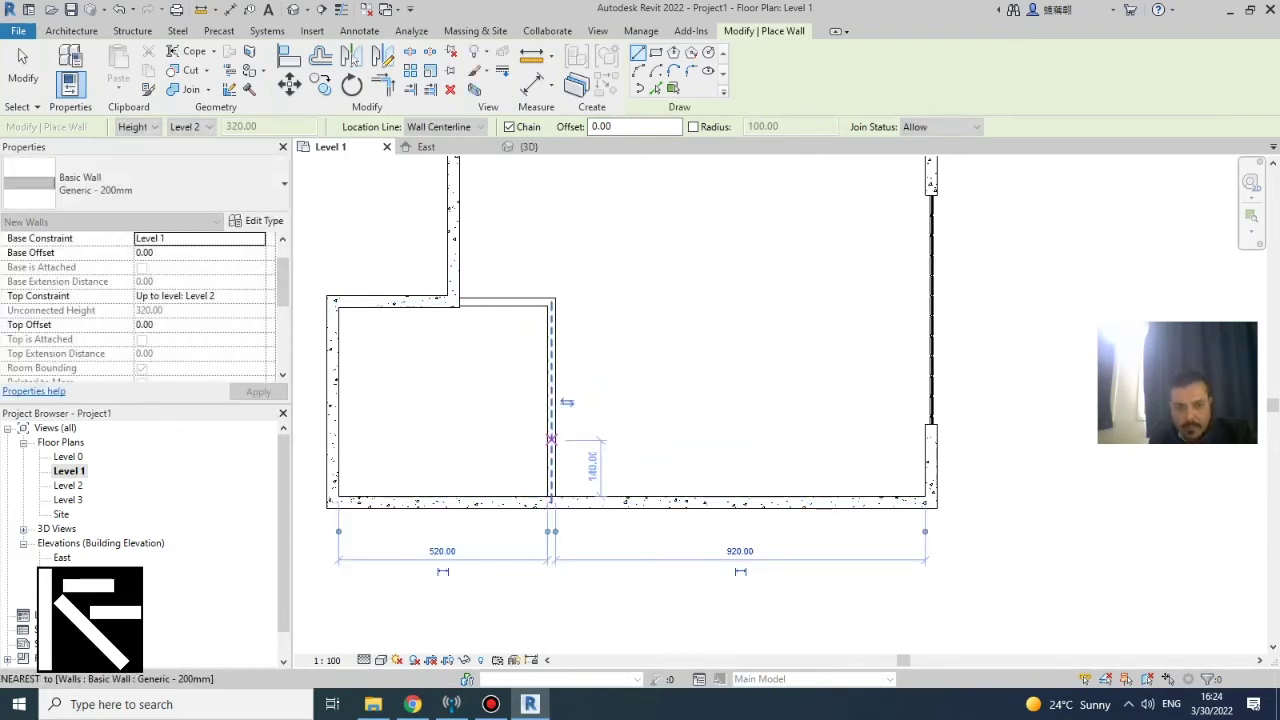
Align the lower face of the new horizontal wall with the lower face of the adjoining concrete wall
scroll(564, 509, "up", 2)
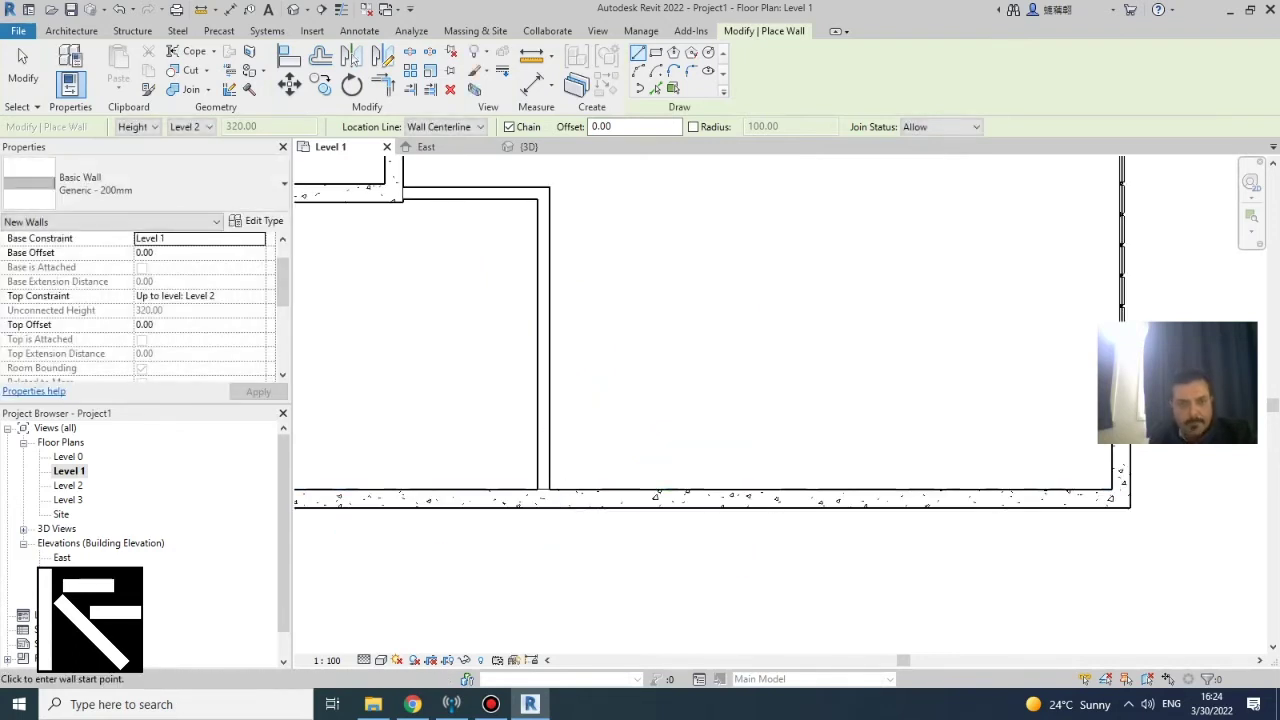
left_click(289, 55)
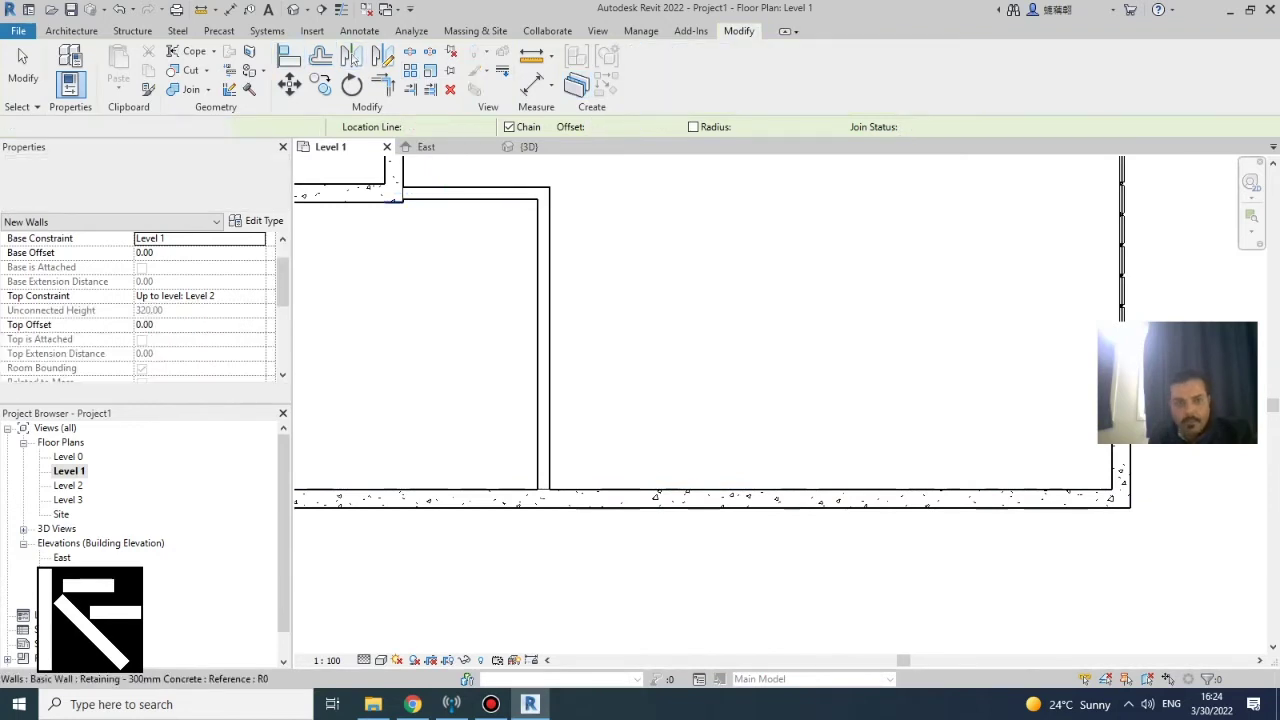
left_click(368, 202)
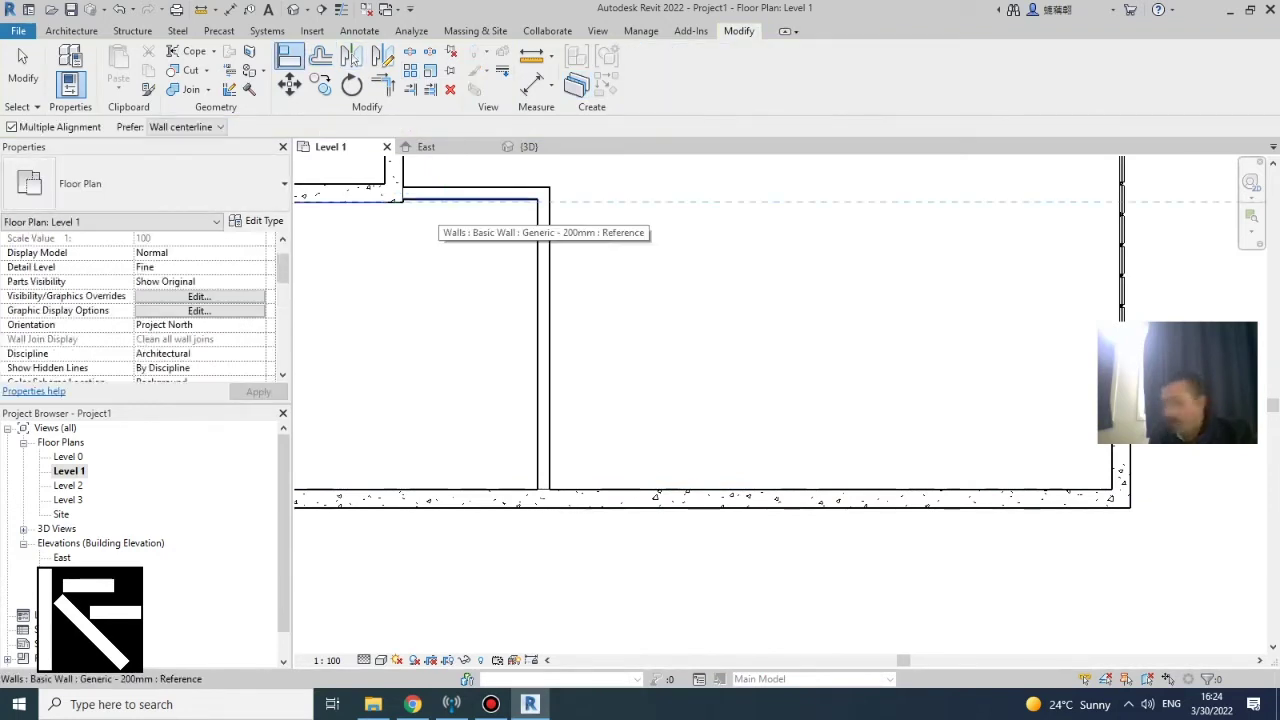
left_click(434, 200)
key("Escape")
key("Escape")
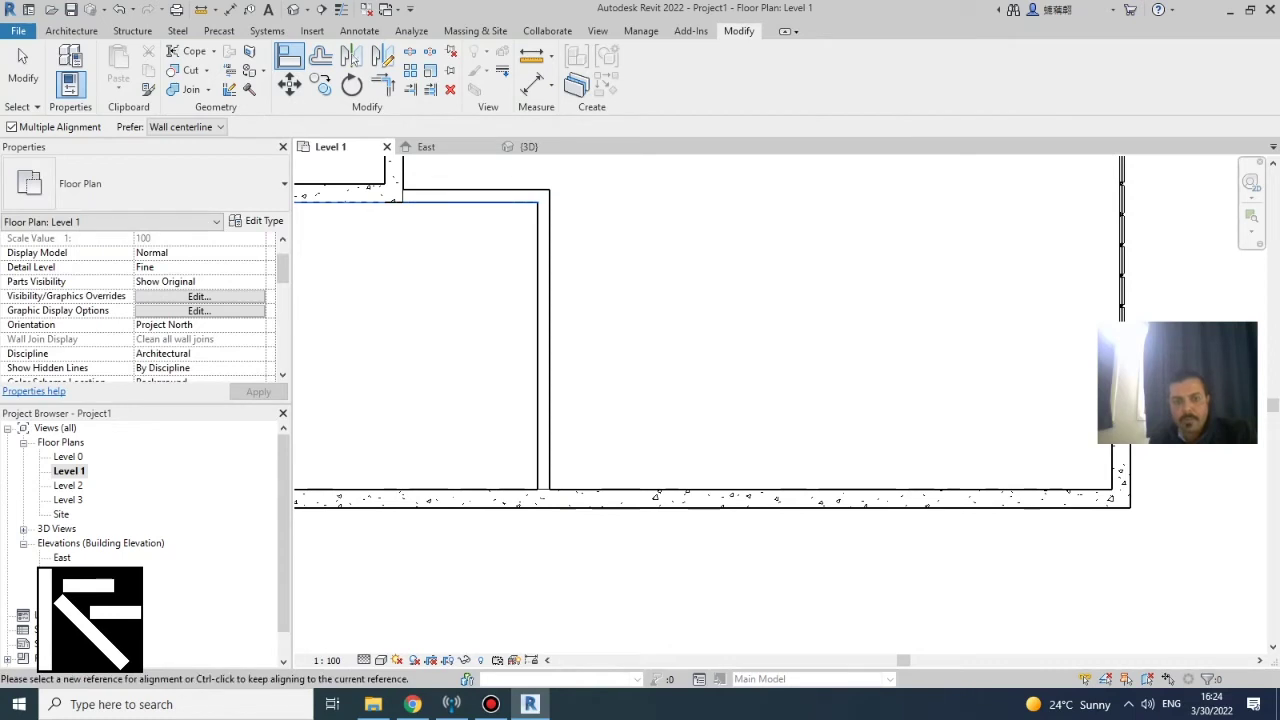
scroll(549, 261, "down", 2)
key("Escape")
key("Escape")
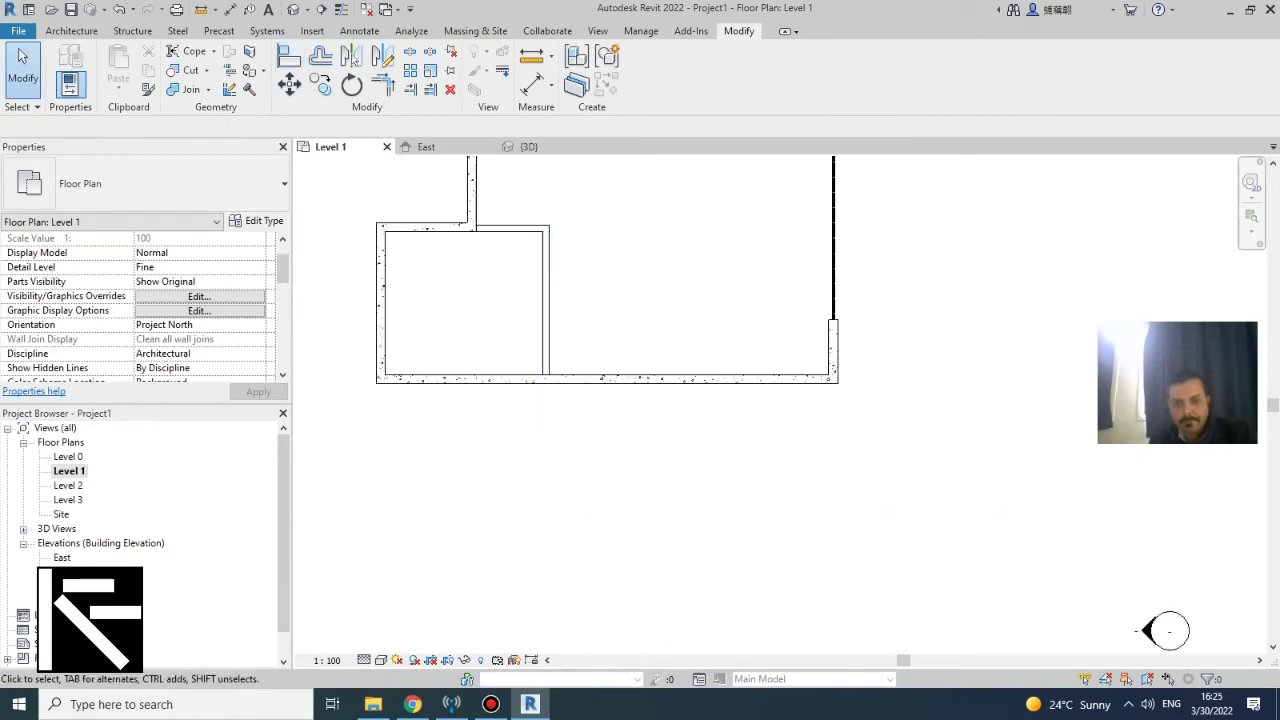
Draw a Generic - 200mm wall 400 long horizontally into the room from the short concrete wall above the curtain wall
scroll(968, 560, "down", 2)
scroll(1006, 608, "up", 1)
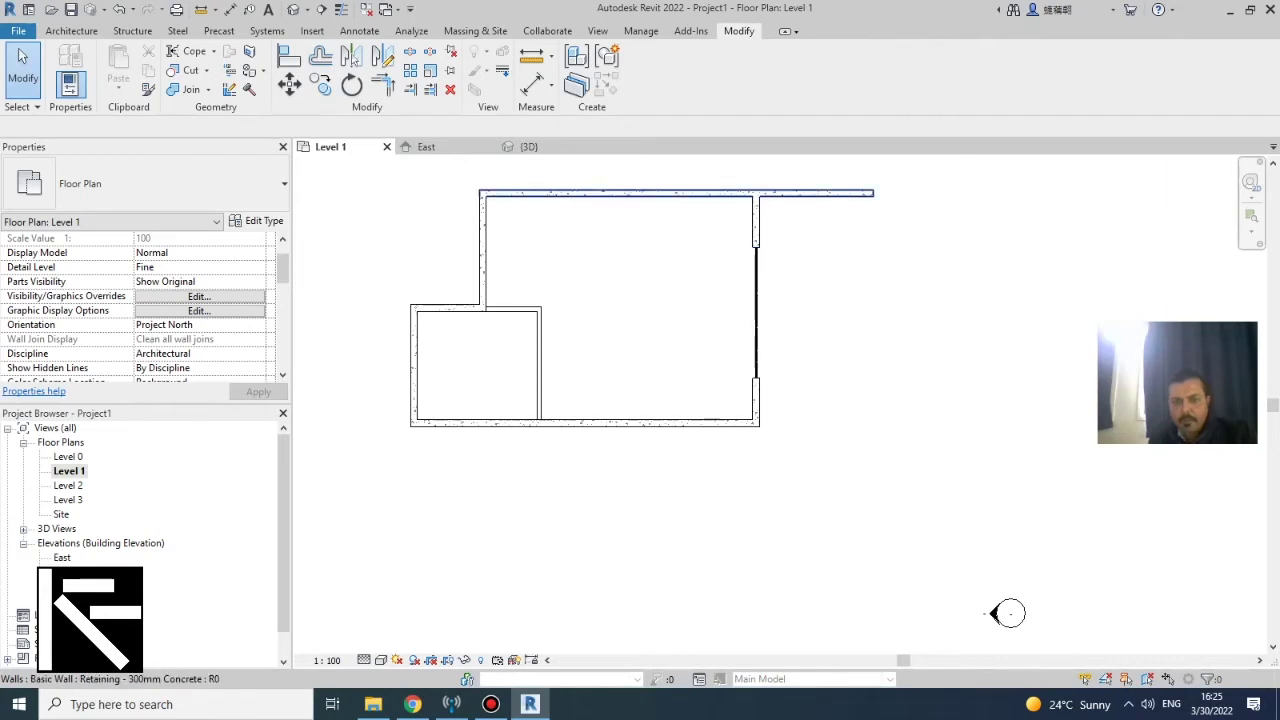
scroll(764, 196, "up", 2)
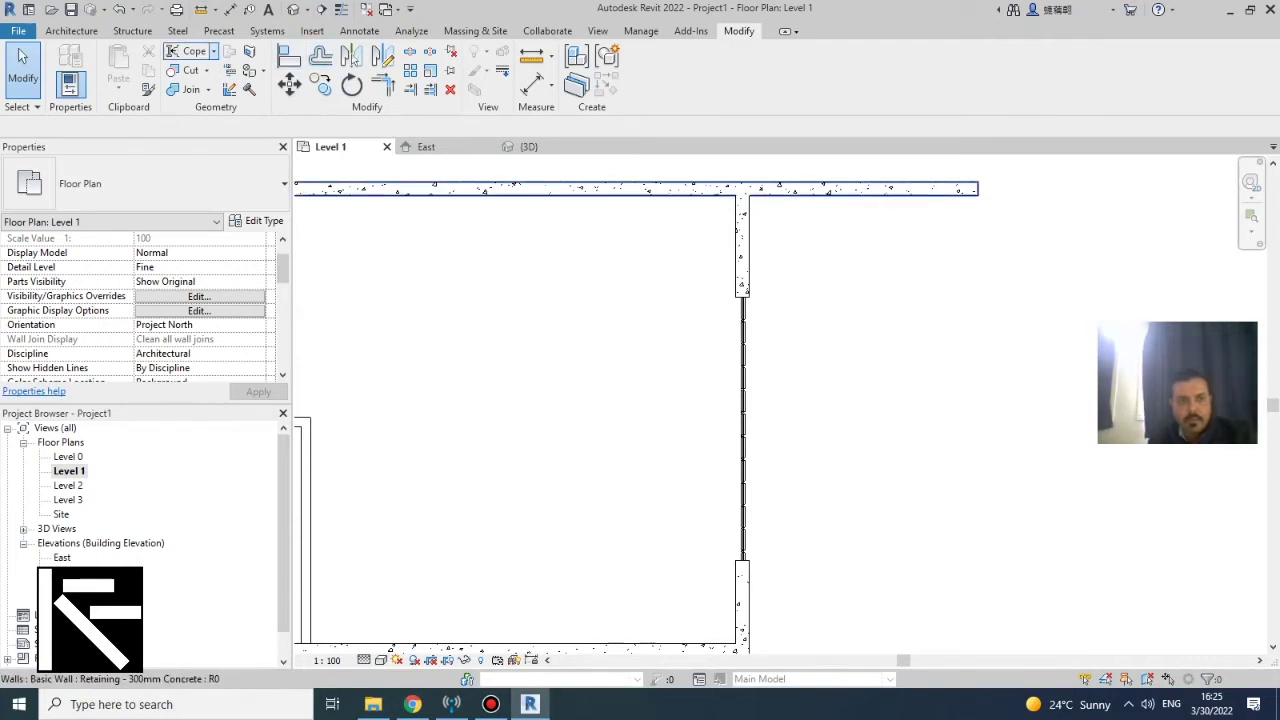
key("w")
key("a")
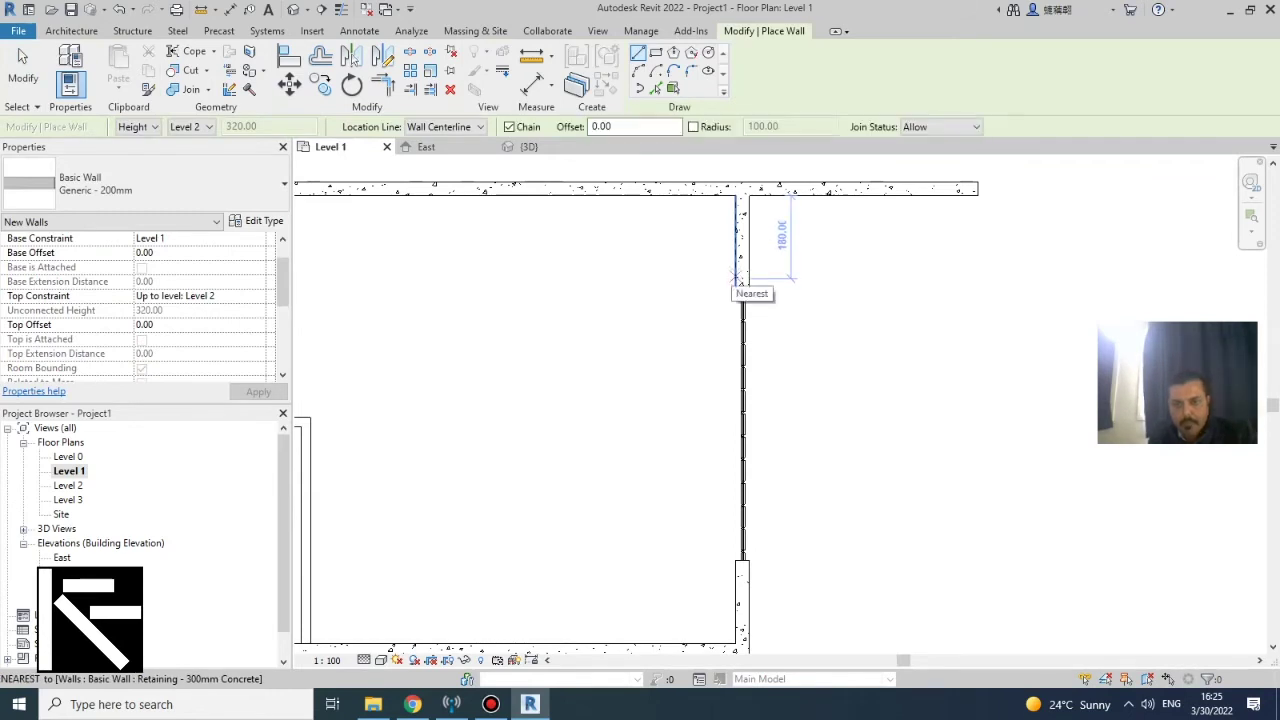
left_click(741, 280)
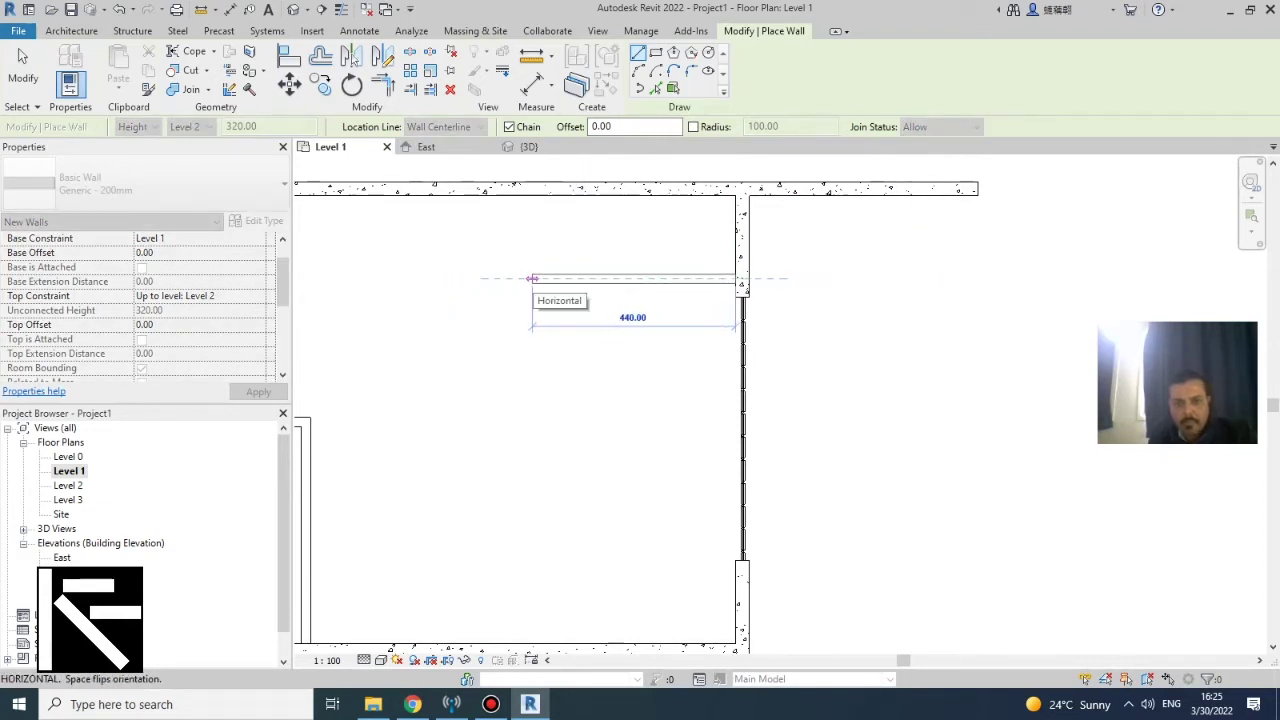
type("4")
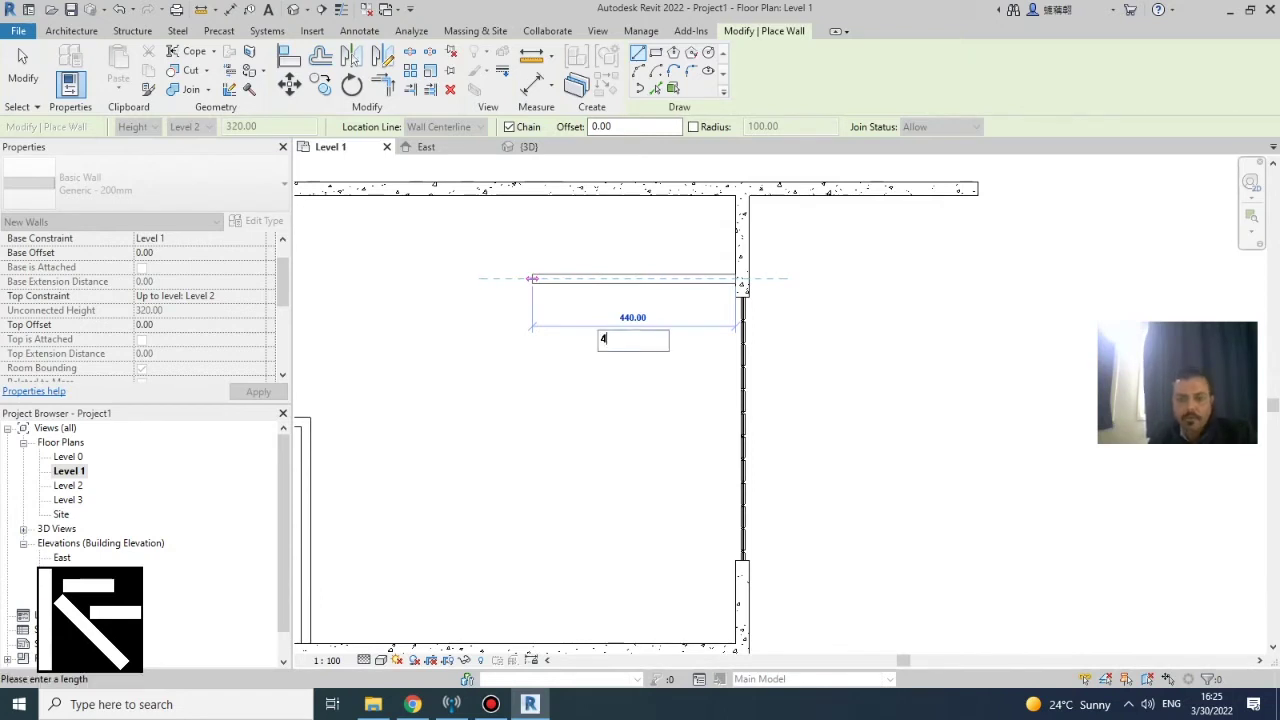
type("00")
key("Return")
key("Escape")
key("Escape")
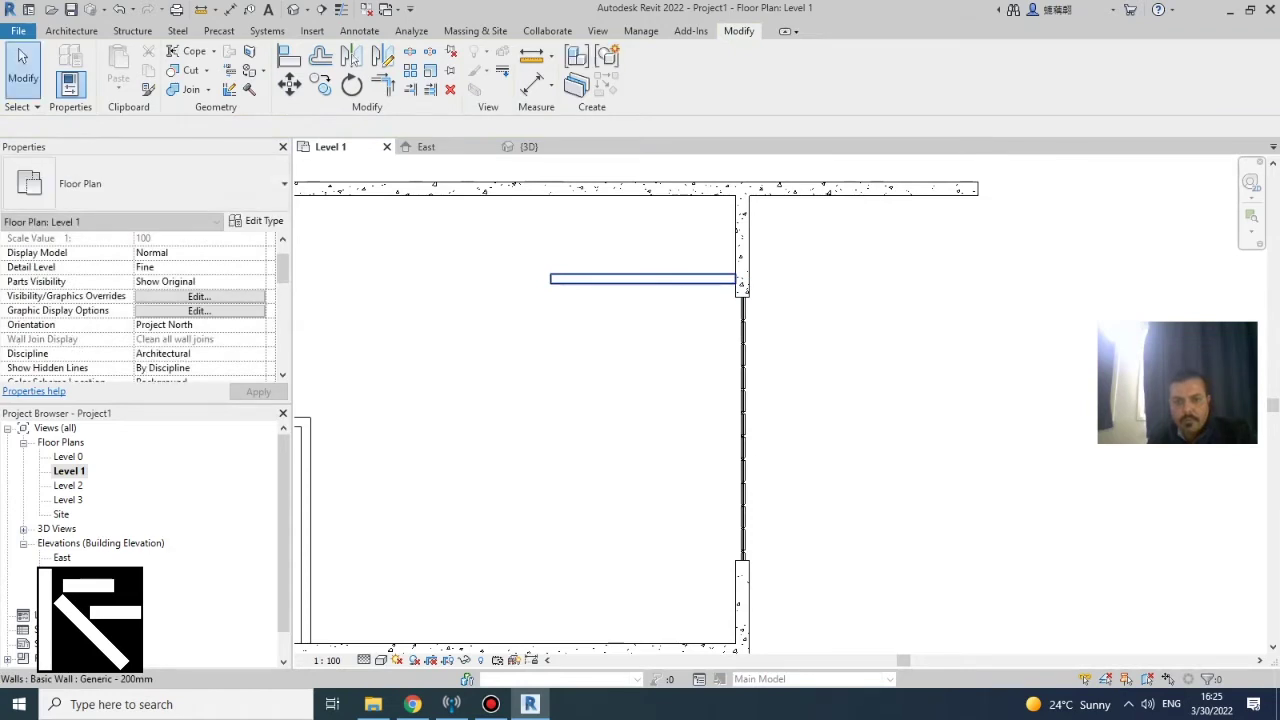
Align the 400 wall's lower face with the end of the short concrete wall at the curtain wall
left_click(353, 57)
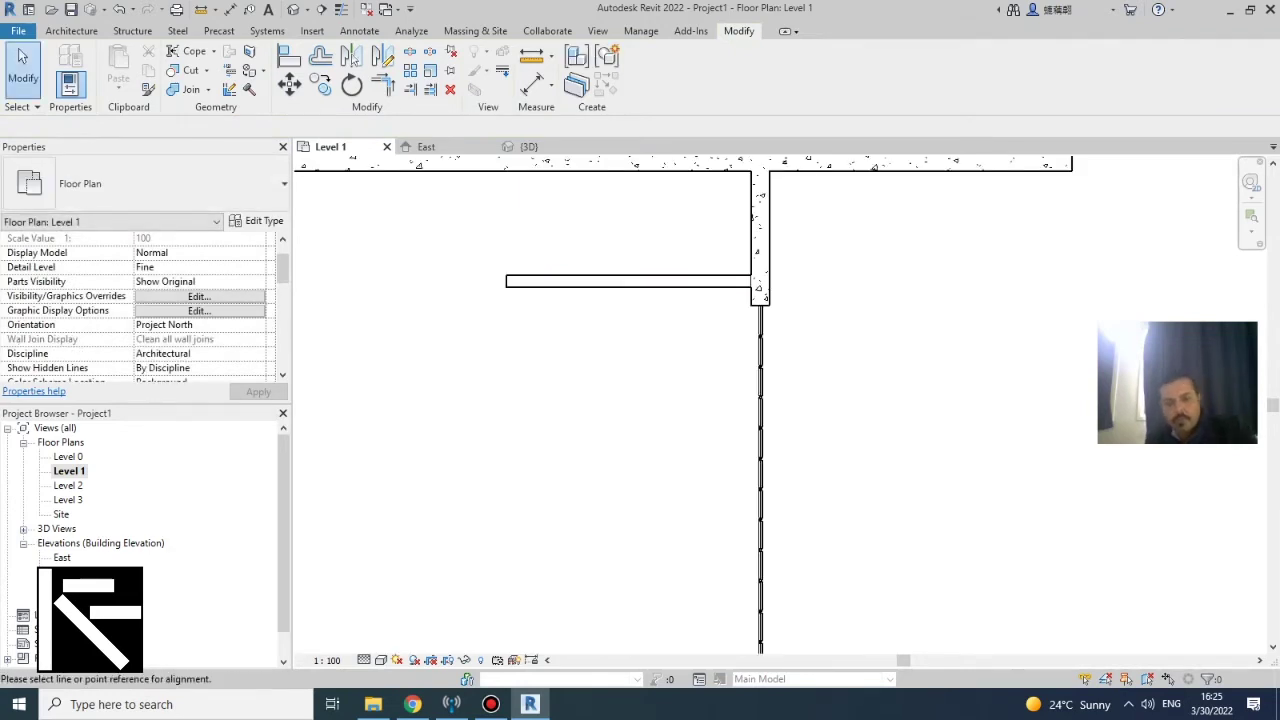
left_click(760, 306)
left_click(628, 281)
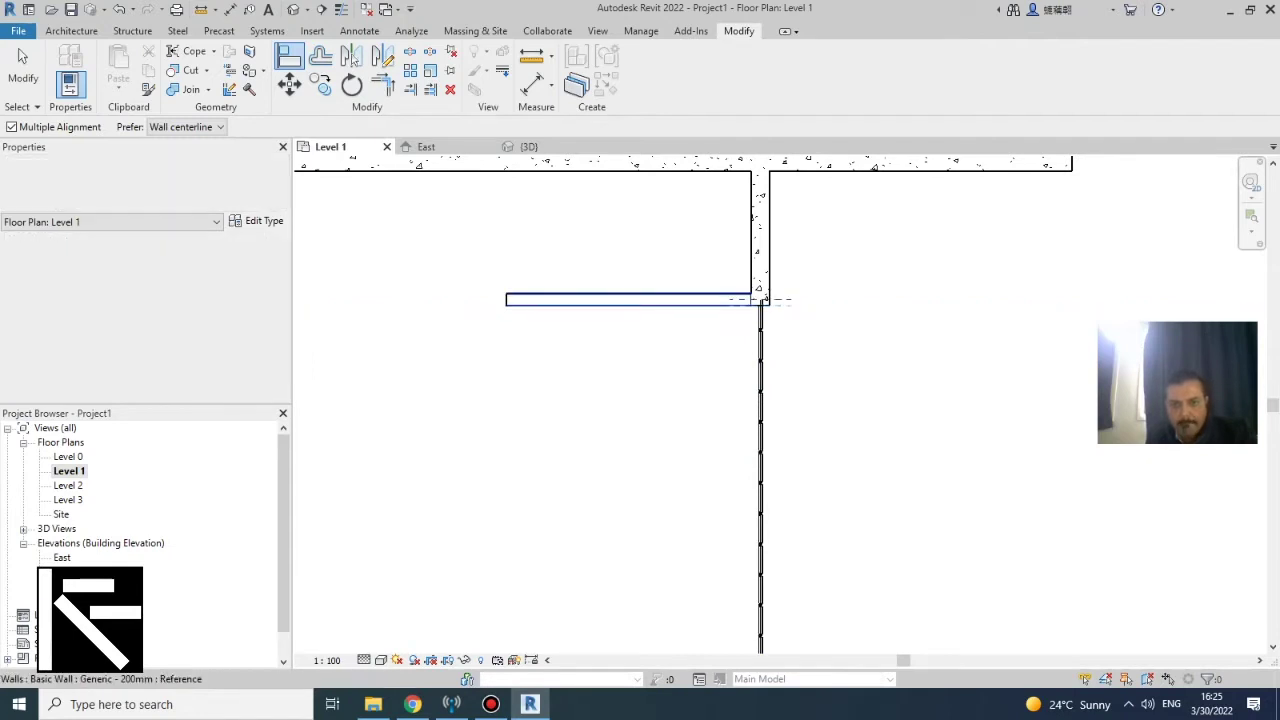
key("Escape")
key("Escape")
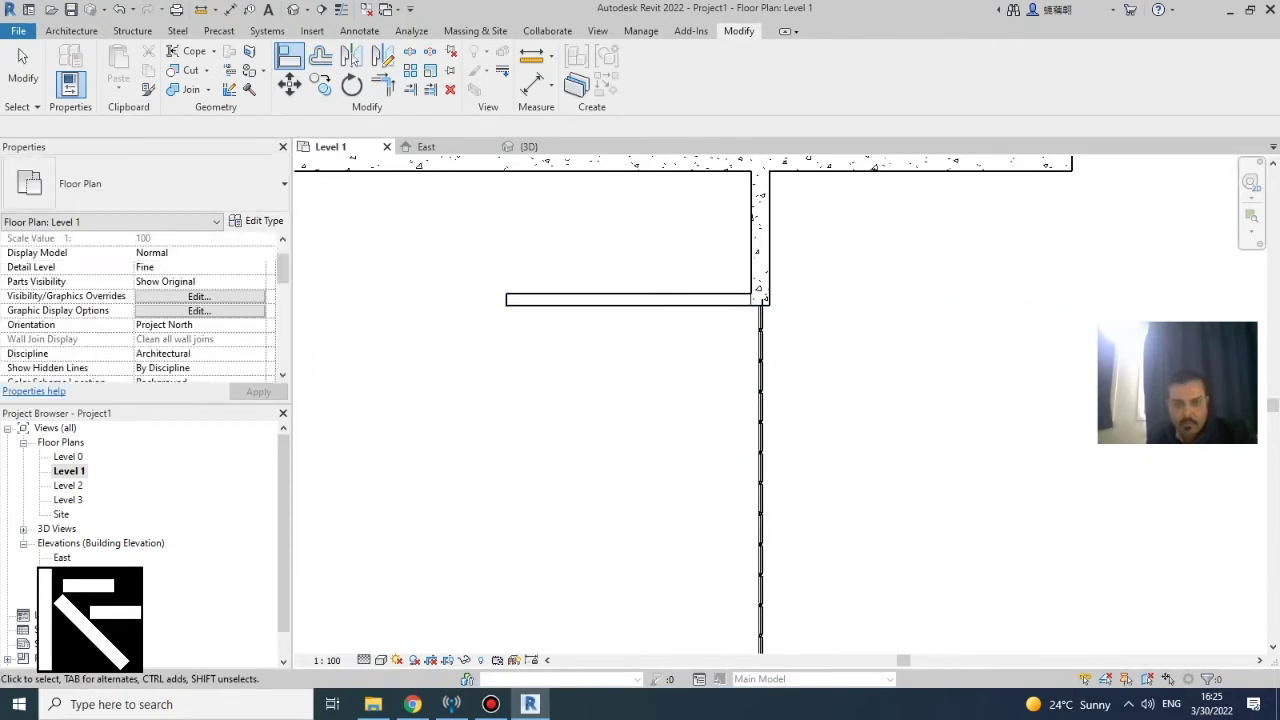
Split the 400 wall at about 100 from the concrete wall and again about 140 further along
key("m")
key("v")
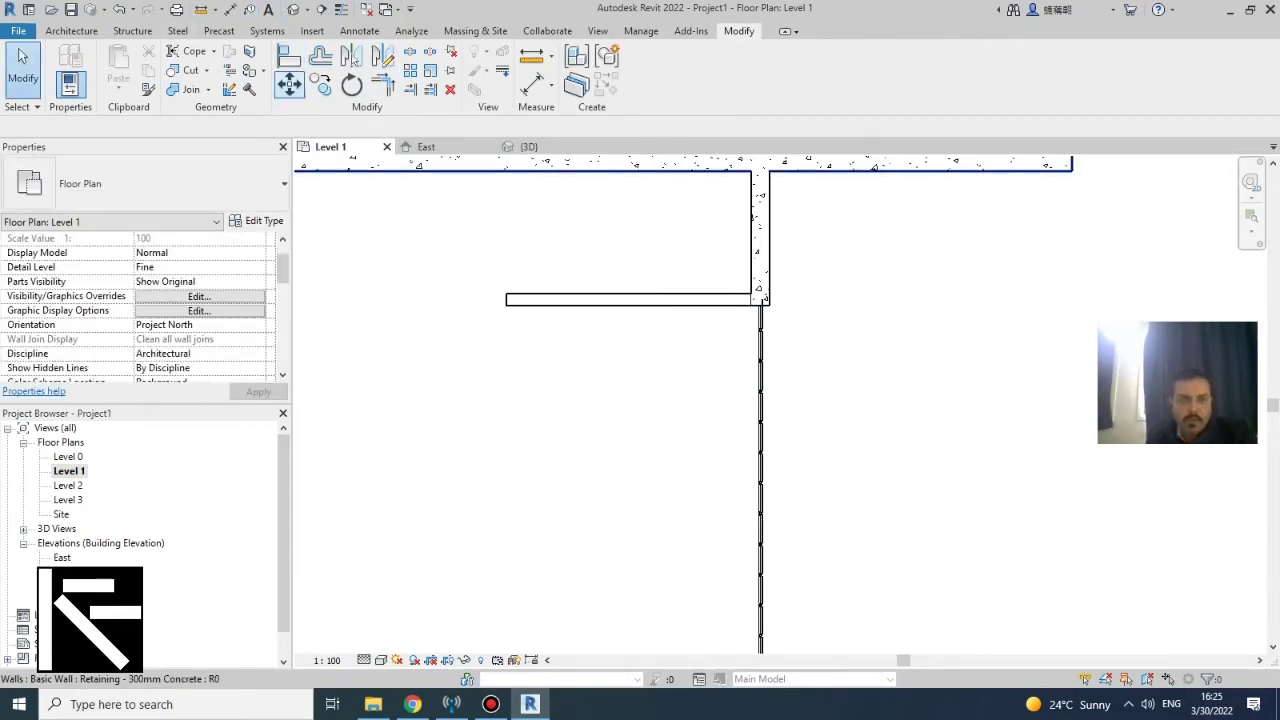
key("s")
key("l")
left_click(410, 52)
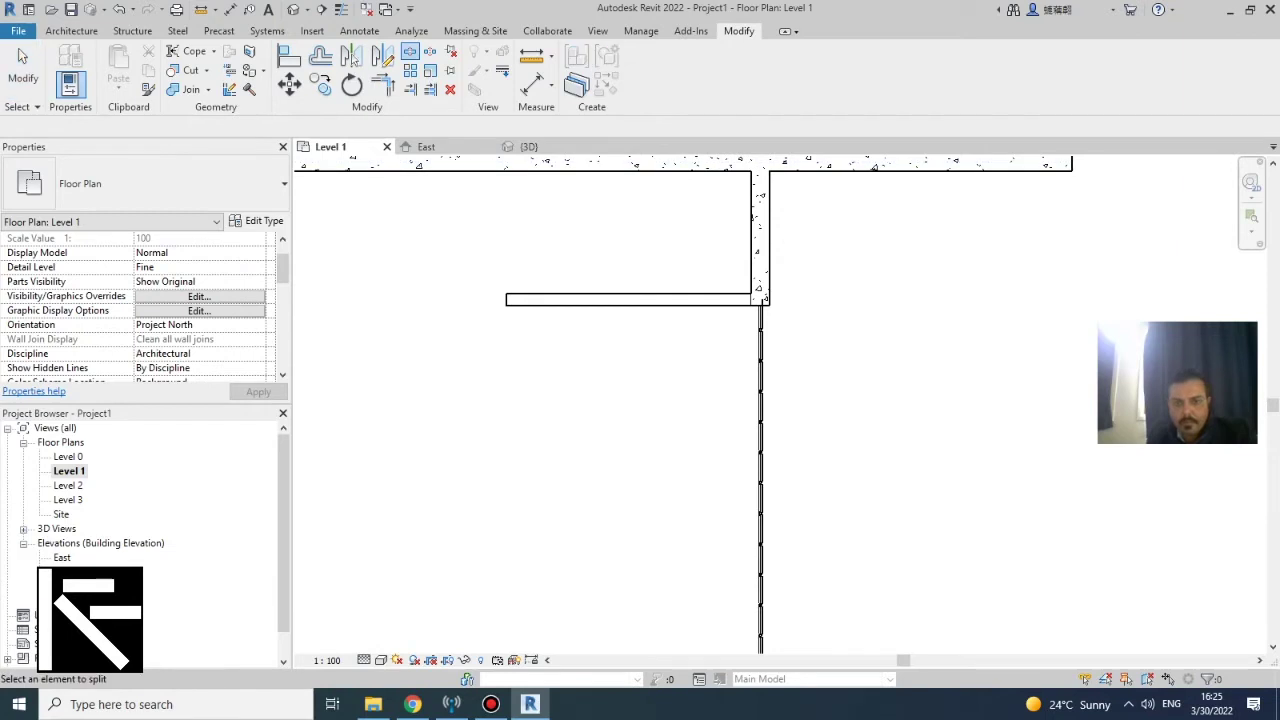
scroll(690, 305, "down", 1)
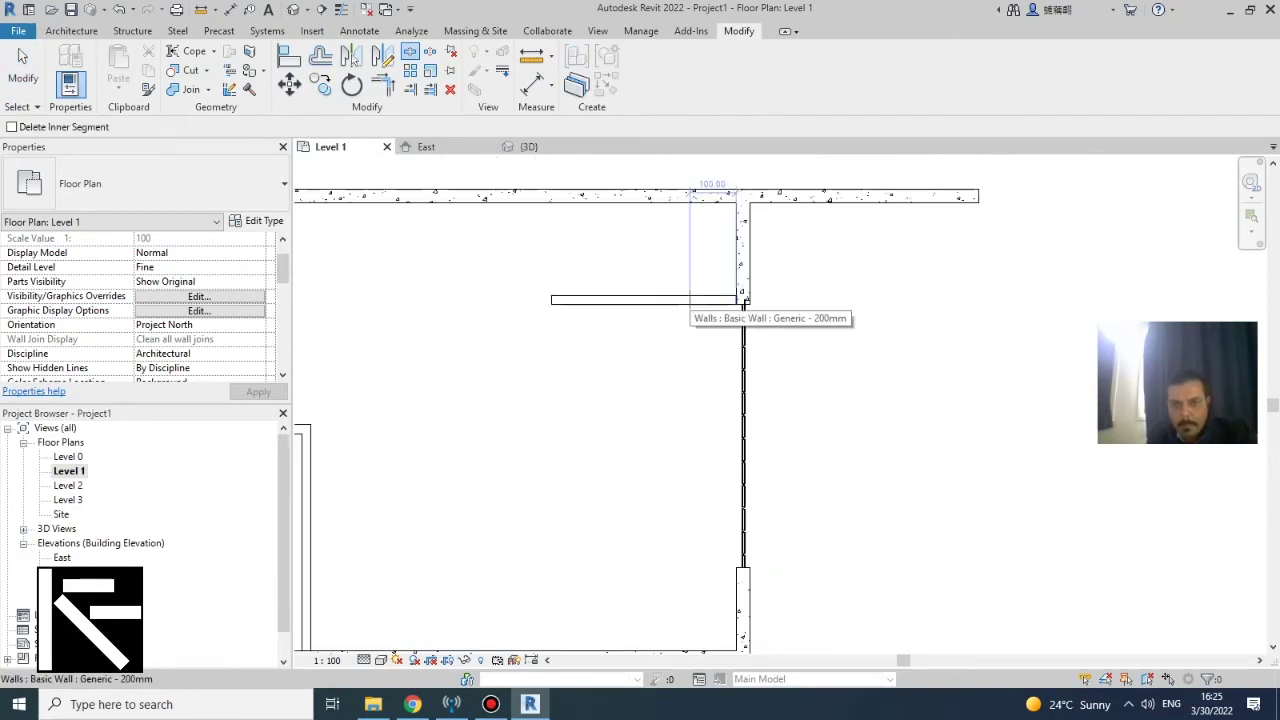
left_click(690, 300)
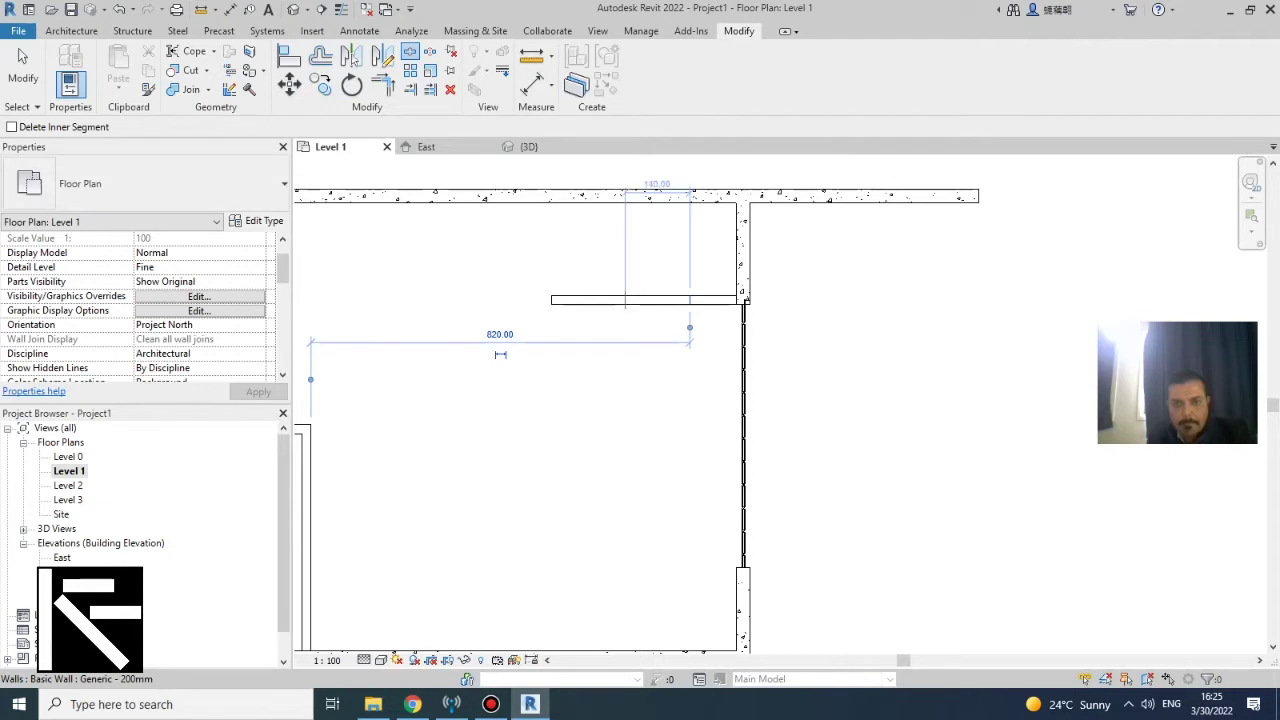
left_click(626, 300)
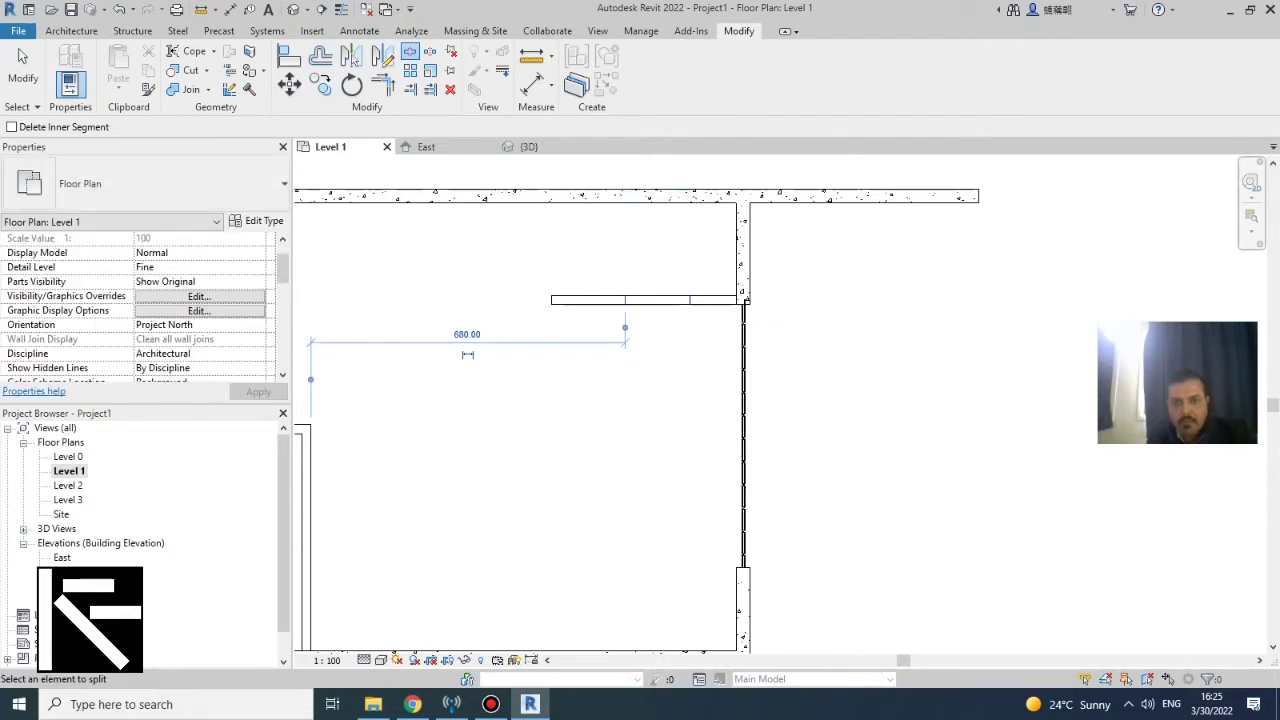
Delete the middle segment of the split wall to leave an opening between its two end pieces
left_click(658, 300)
key("Escape")
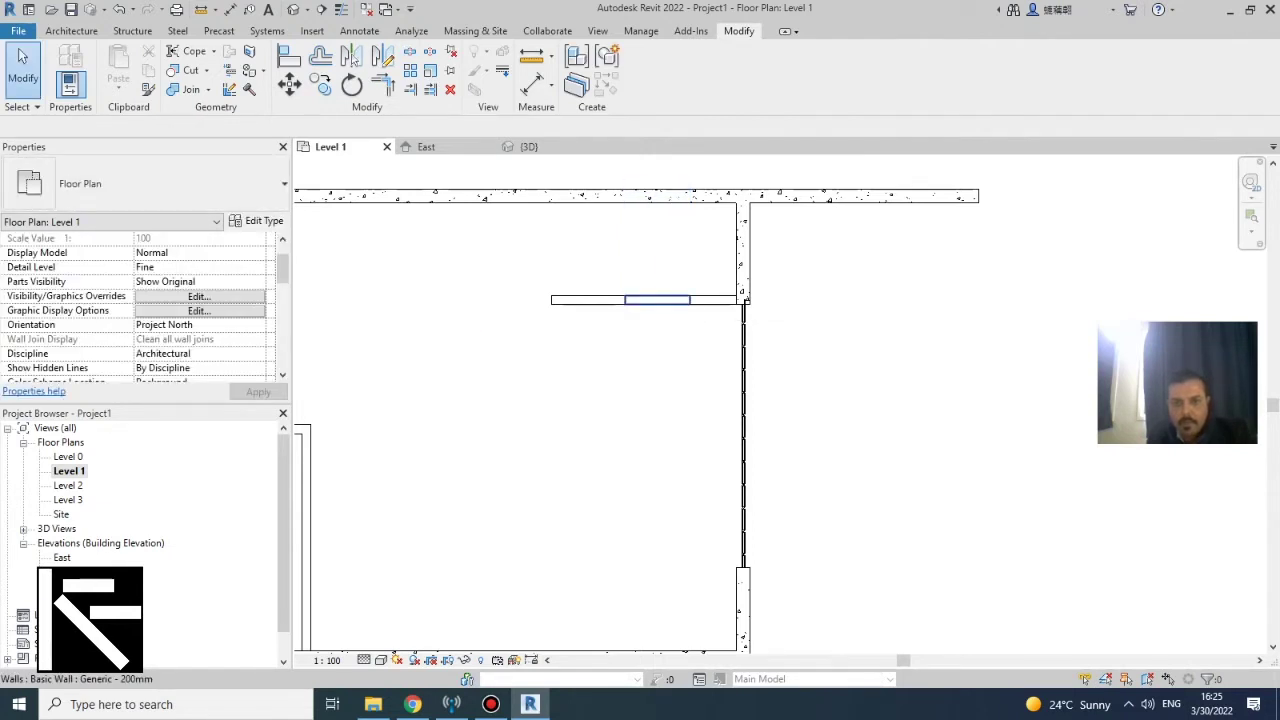
left_click(657, 310)
key("Delete")
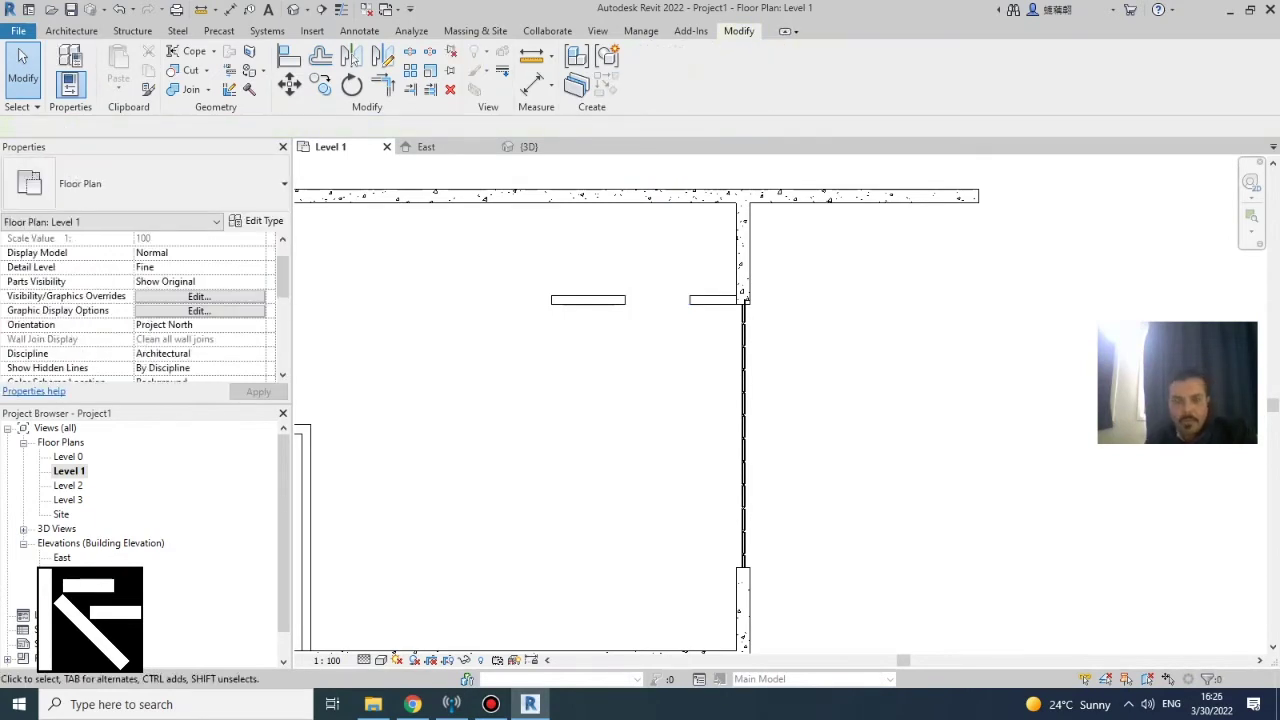
Change the wall stub attached to the short concrete wall to the basic wall type Retaining - 300mm Concrete
scroll(873, 277, "down", 2)
scroll(817, 244, "up", 3)
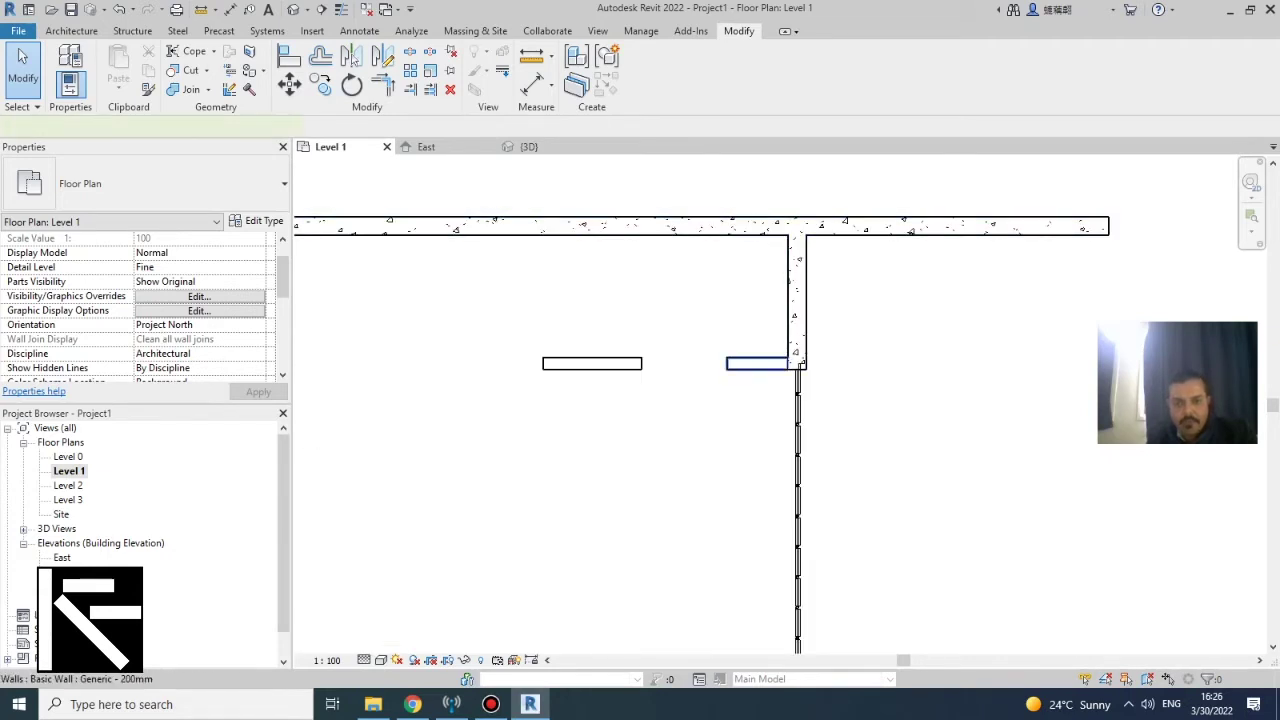
left_click(755, 363)
left_click(150, 184)
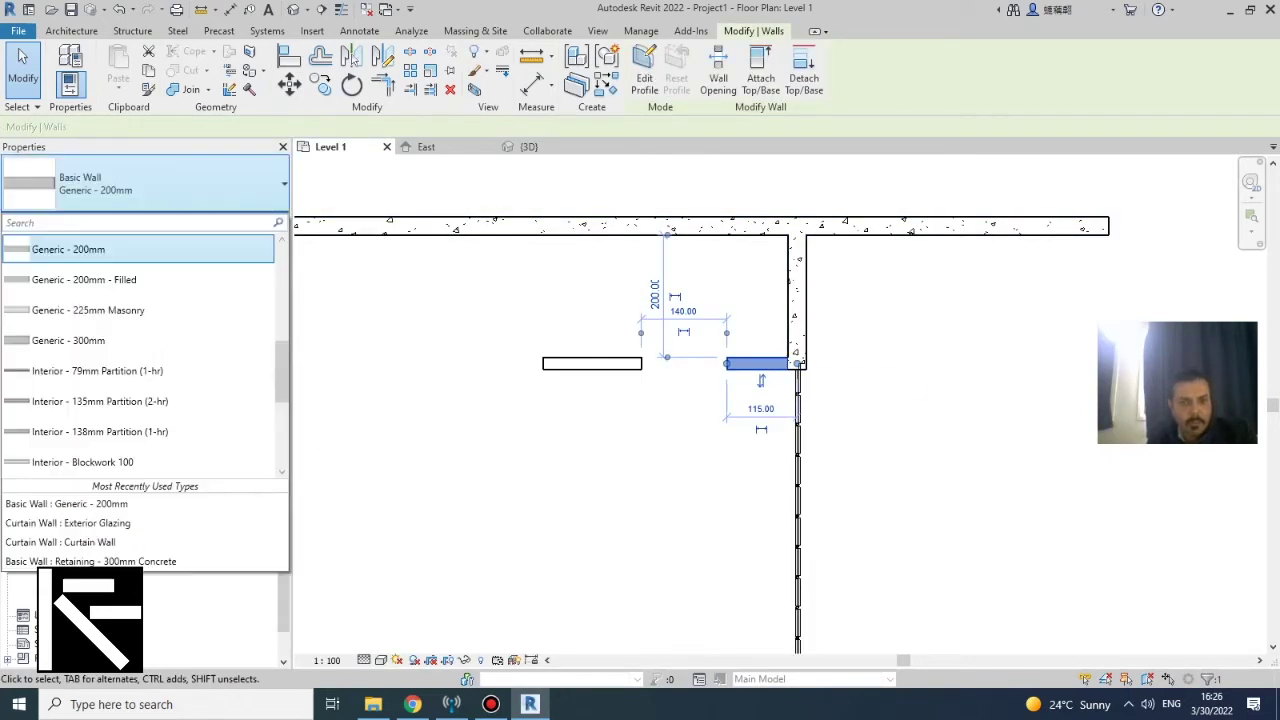
scroll(140, 361, "down", 3)
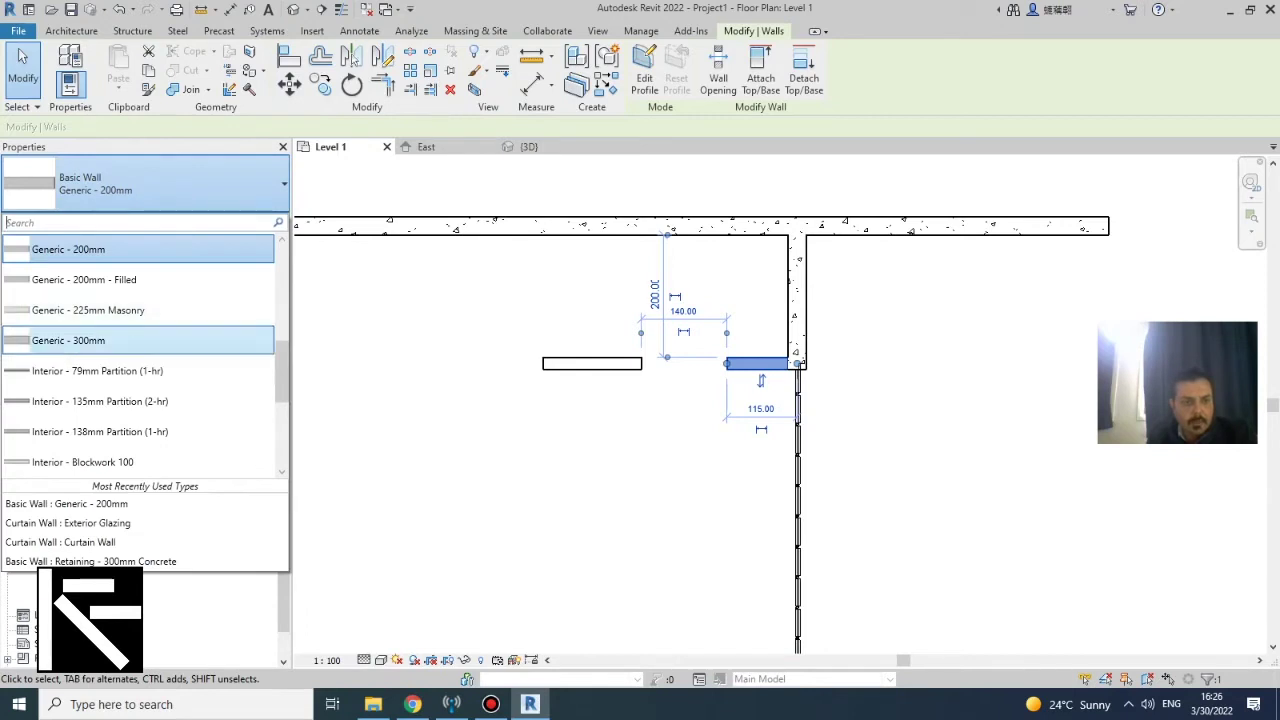
left_click(130, 361)
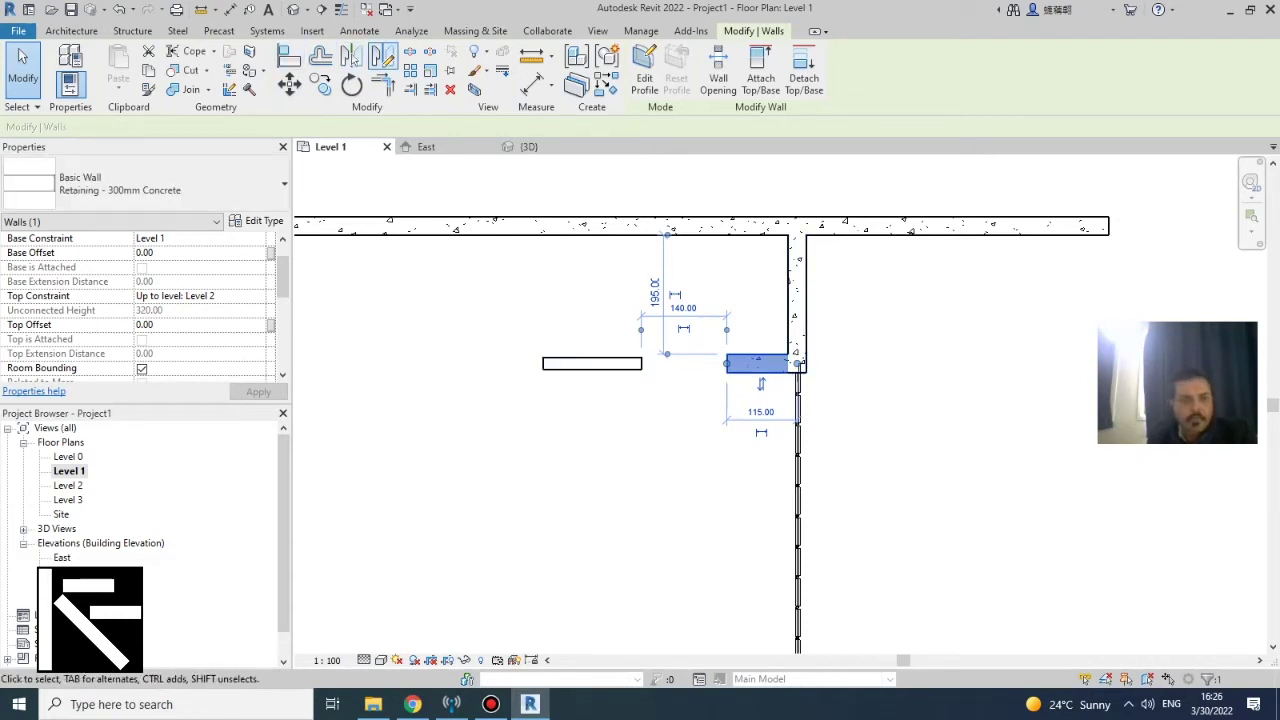
Split the short vertical concrete wall where it meets the stub, and delete the piece running up to the long concrete wall
left_click(410, 52)
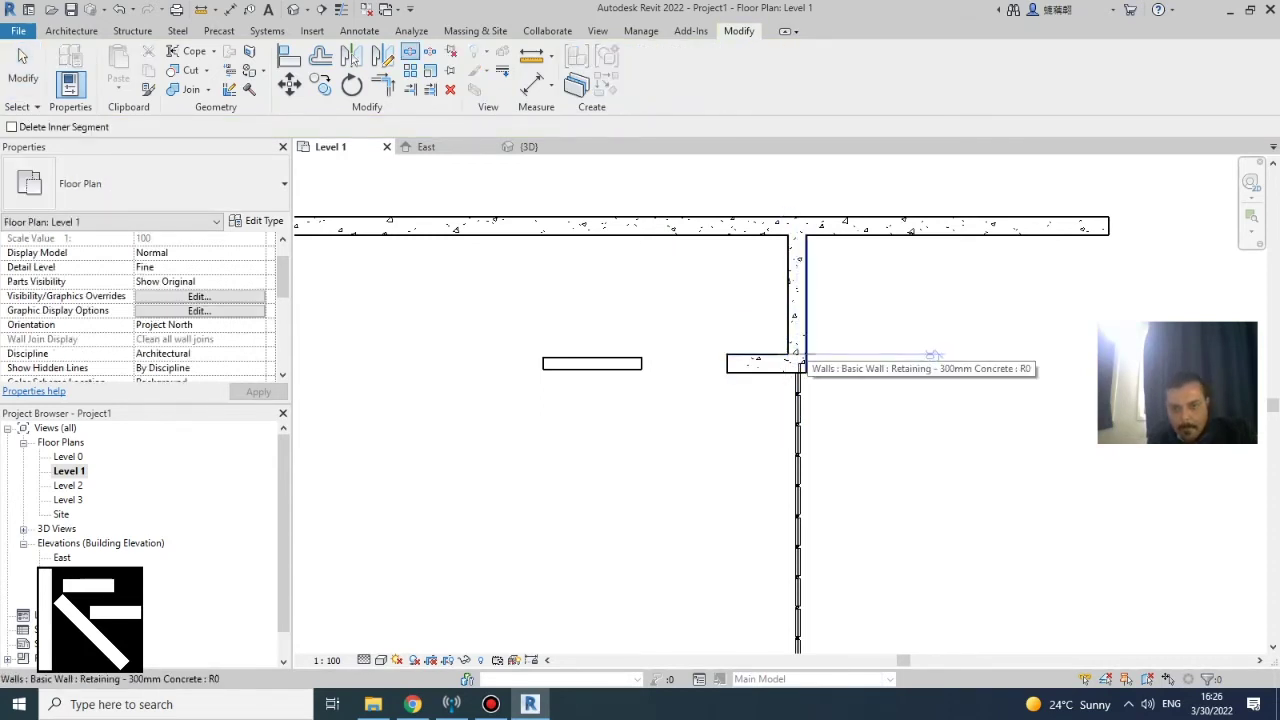
left_click(803, 354)
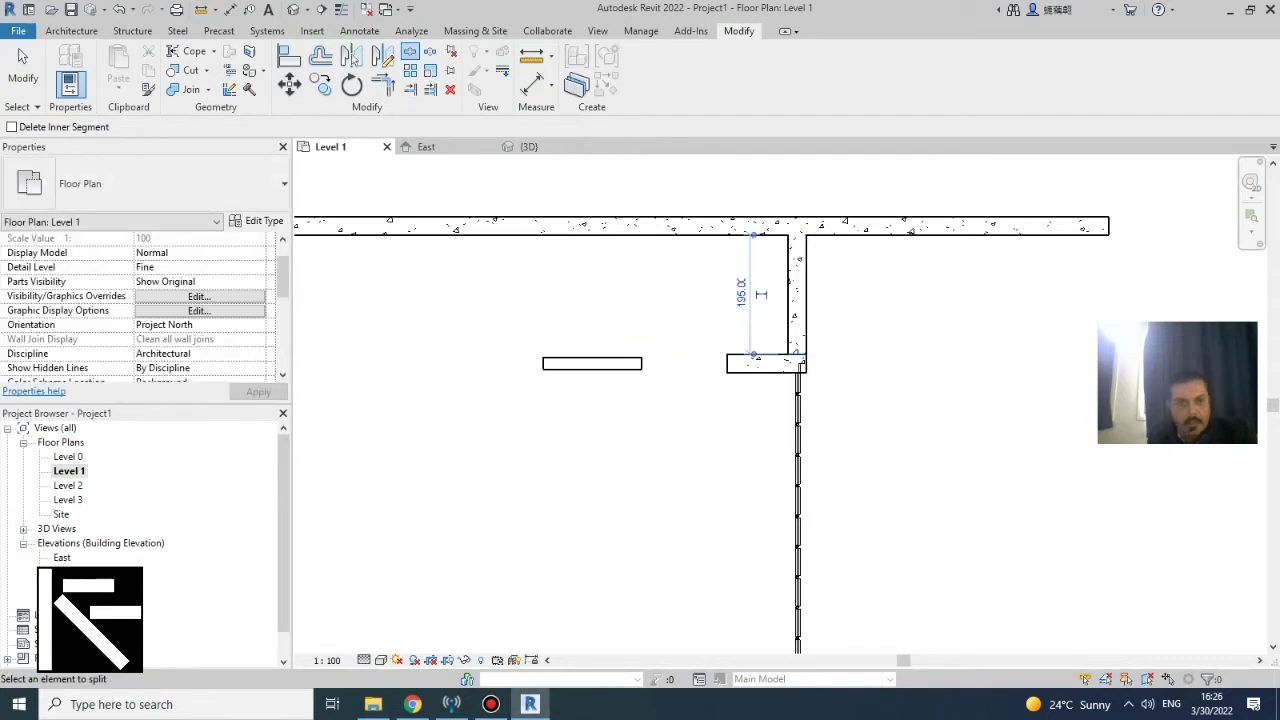
key("Escape")
key("Escape")
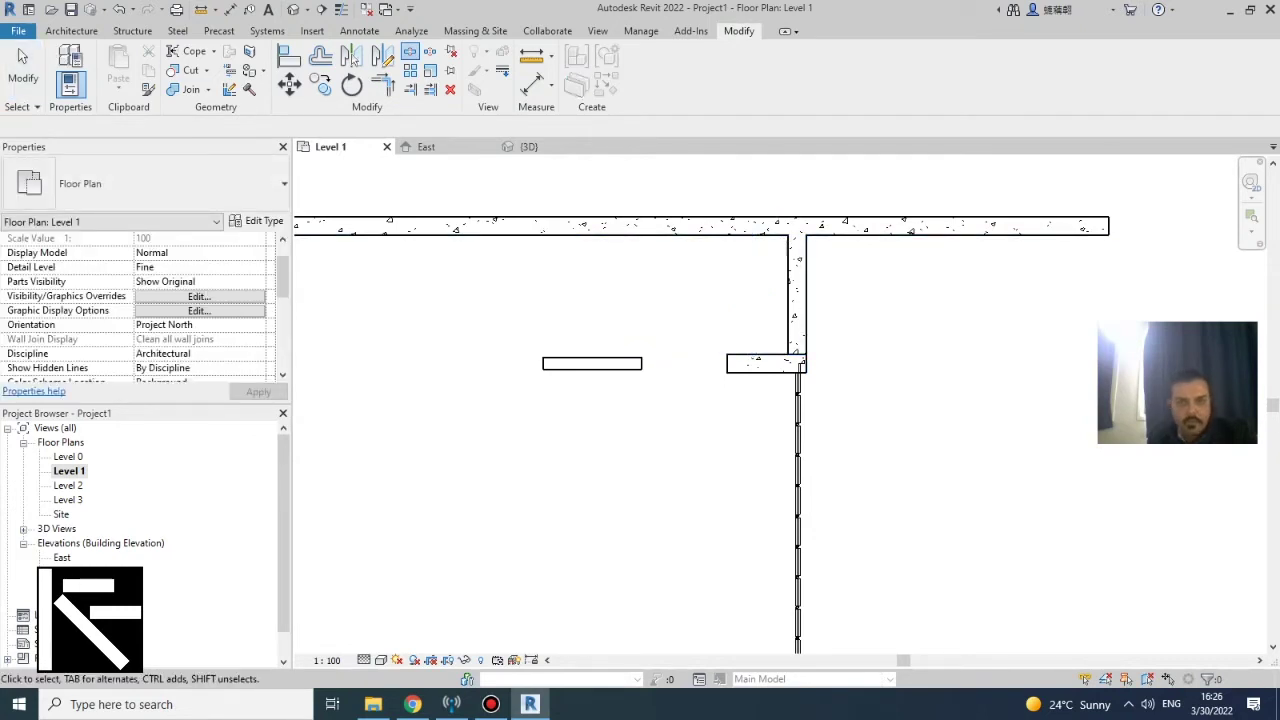
left_click(797, 295)
left_click(797, 290)
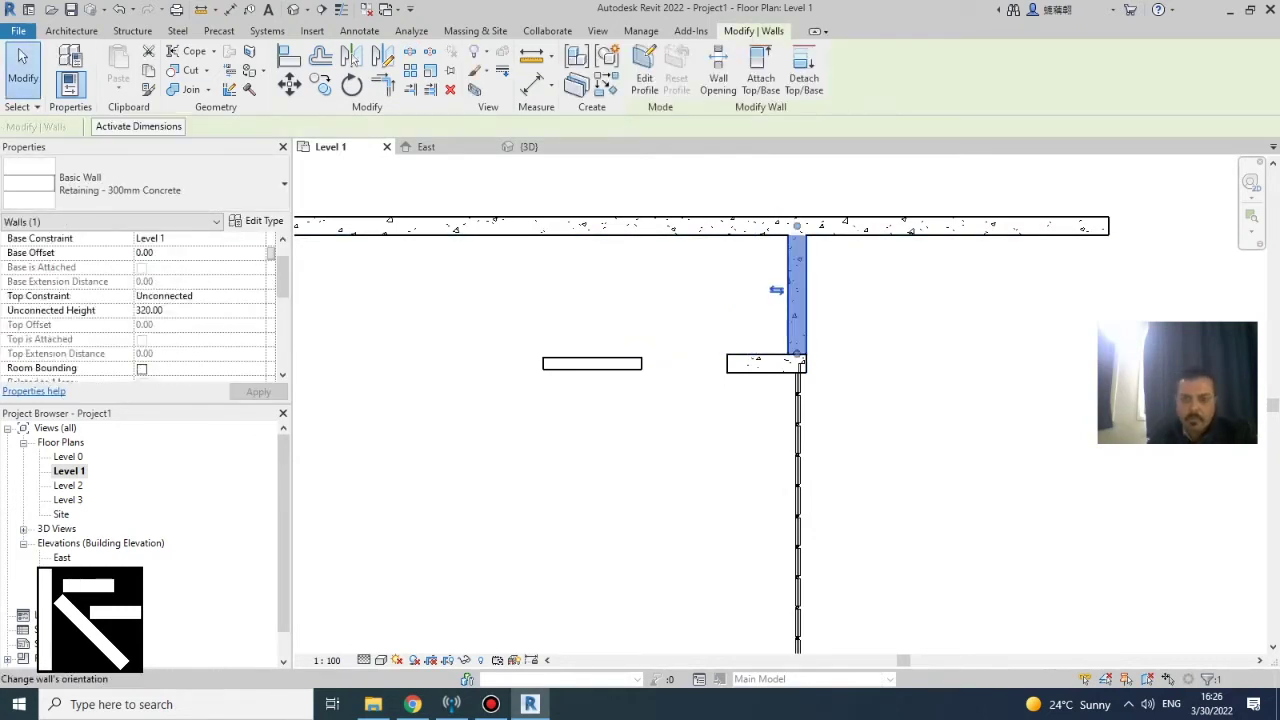
key("Delete")
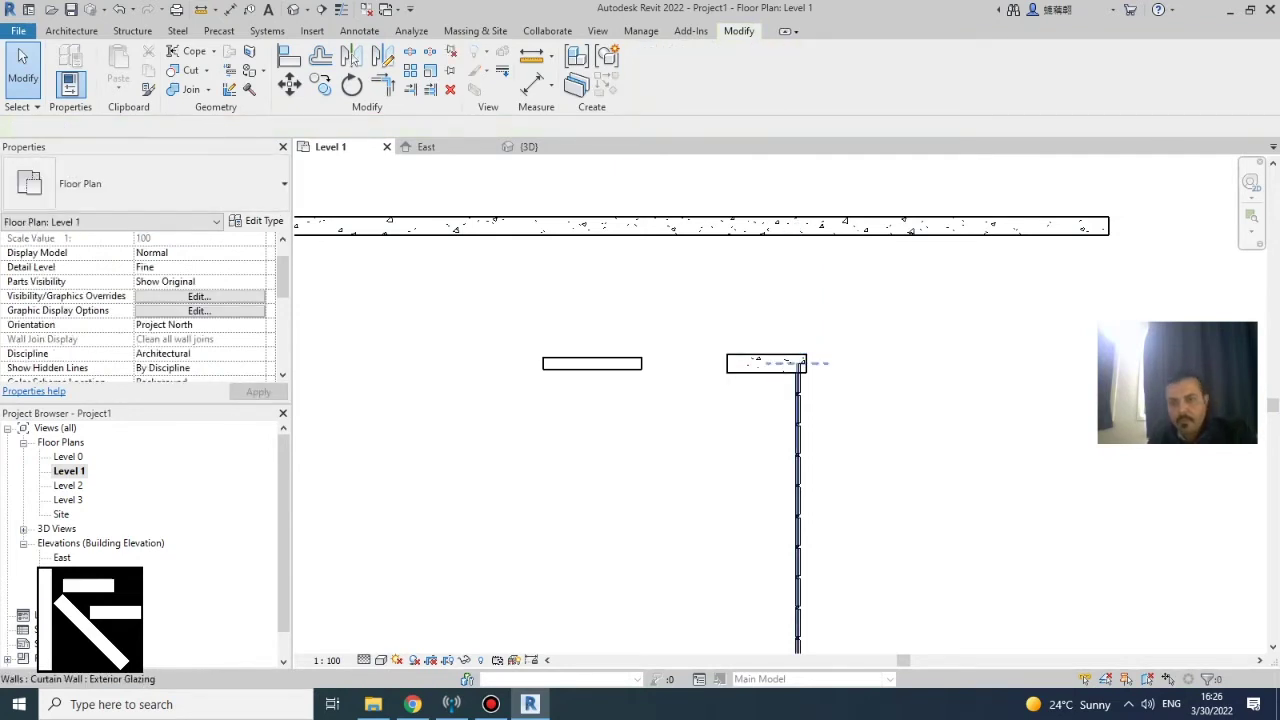
Place an aligned dimension between the upper face of the concrete stub and the lower face of the long concrete wall
scroll(753, 329, "down", 2)
scroll(725, 339, "up", 2)
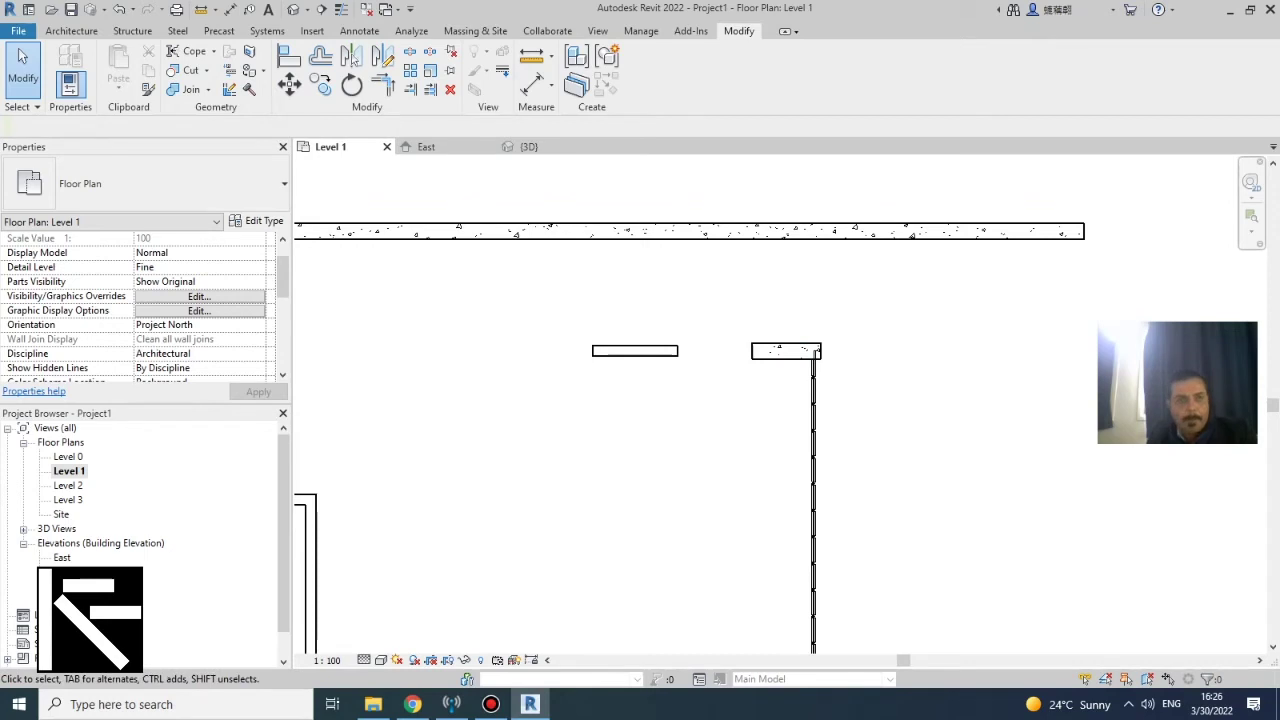
key("d")
key("i")
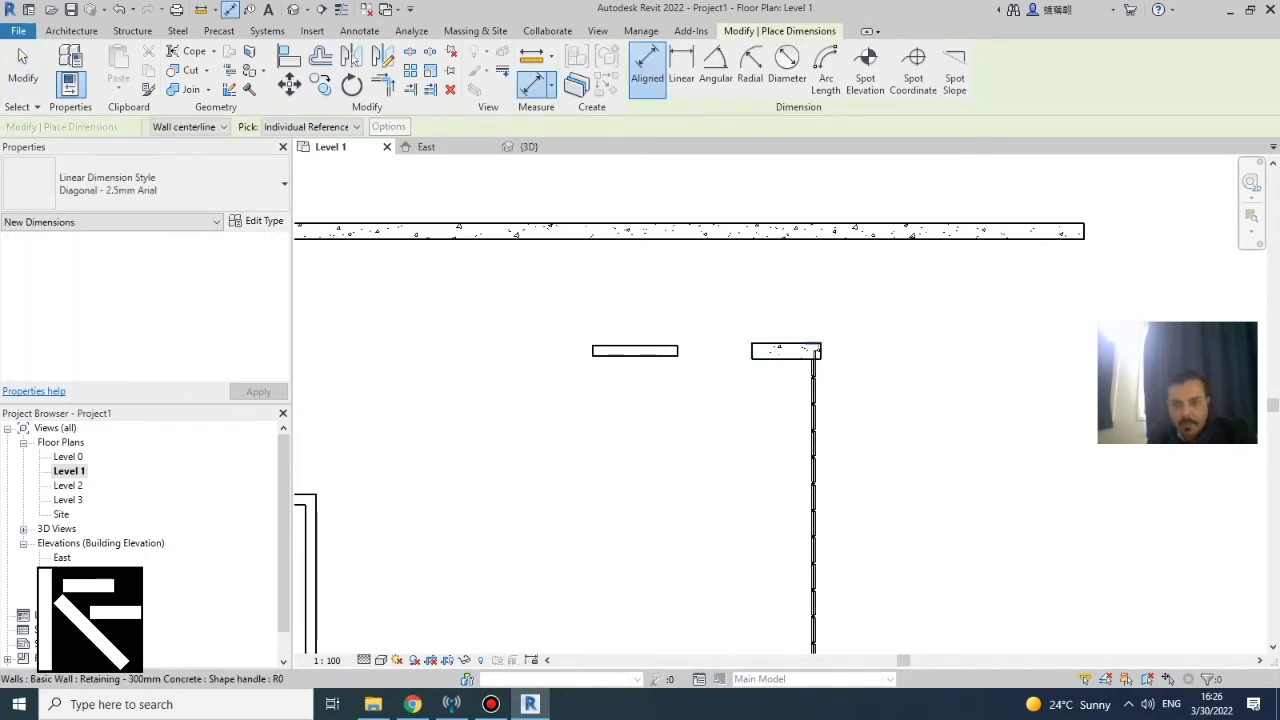
left_click(798, 340)
left_click(806, 239)
left_click(812, 262)
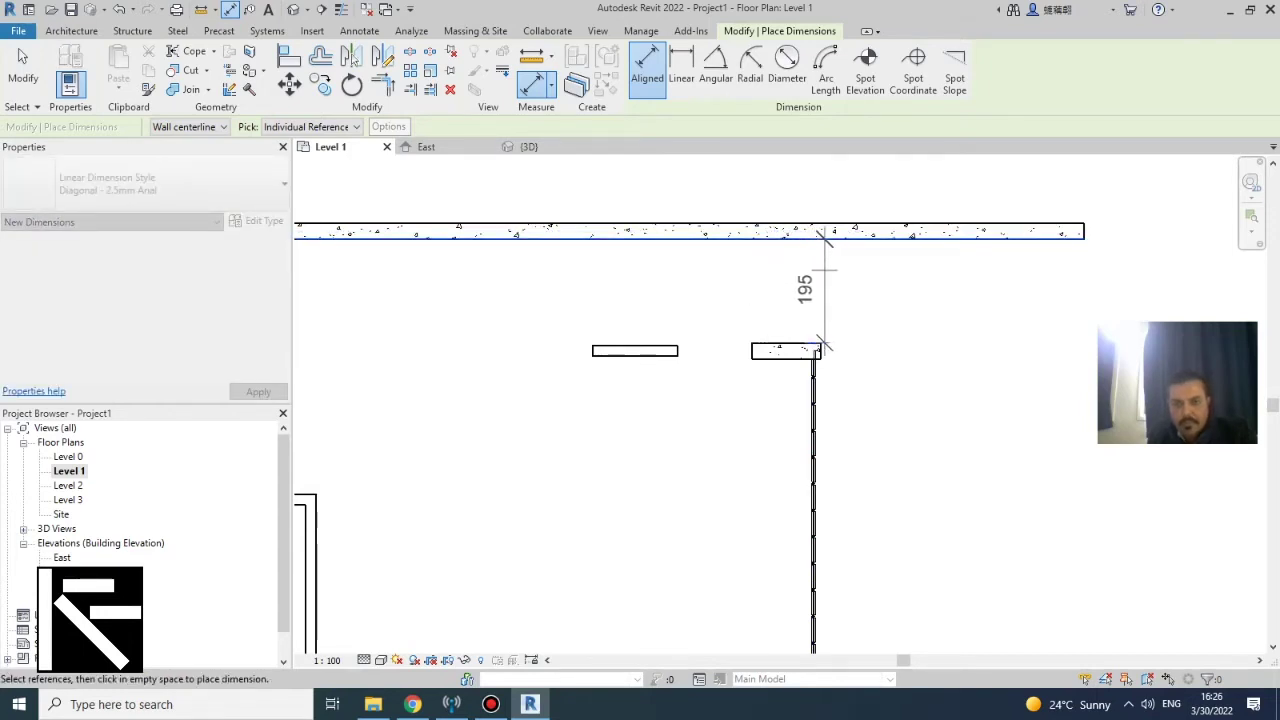
left_click(866, 281)
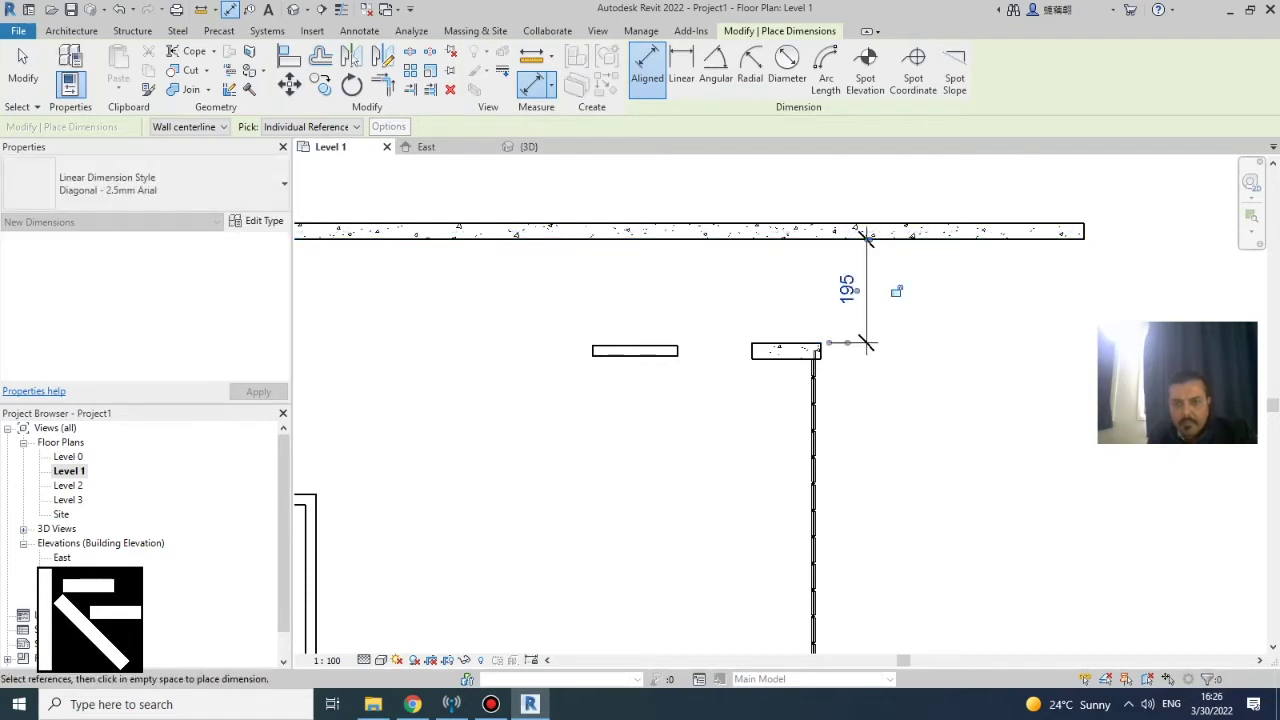
key("Escape")
key("Escape")
key("Escape")
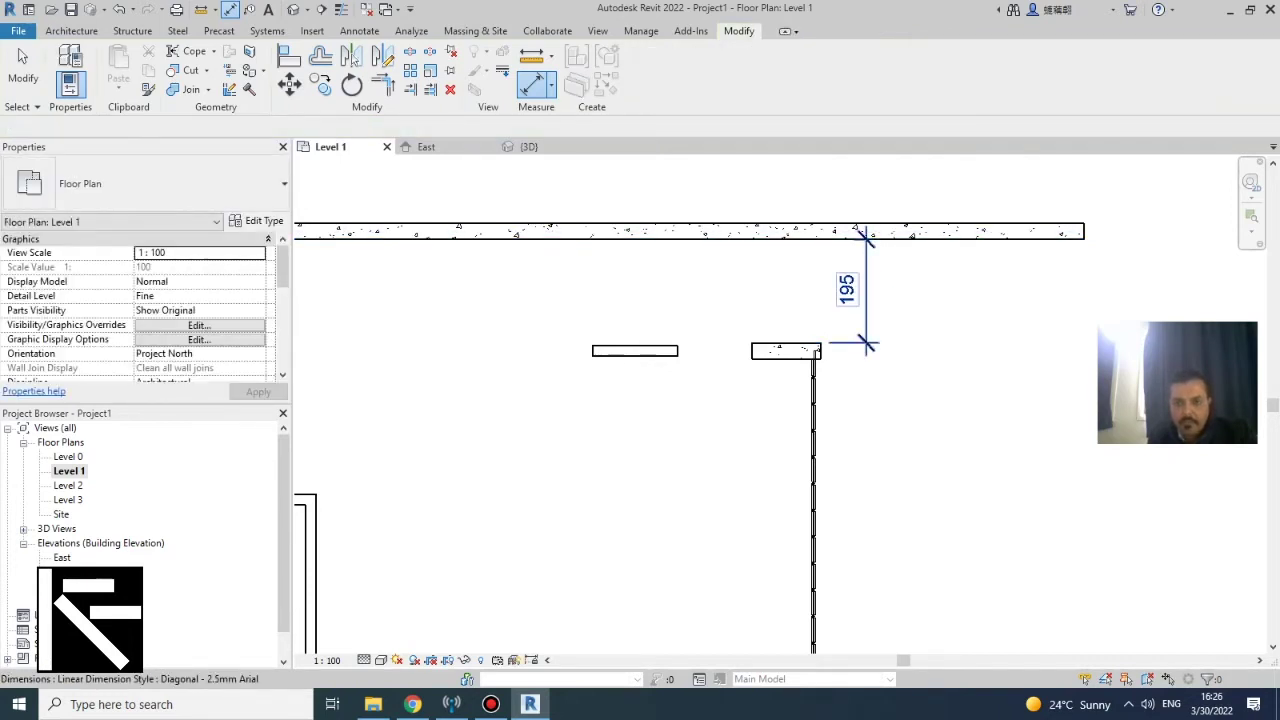
Move the dimension's text off its line toward the walls so that it hangs on a leader
left_click(894, 289)
left_click_drag(856, 290, 836, 291)
left_click(830, 289)
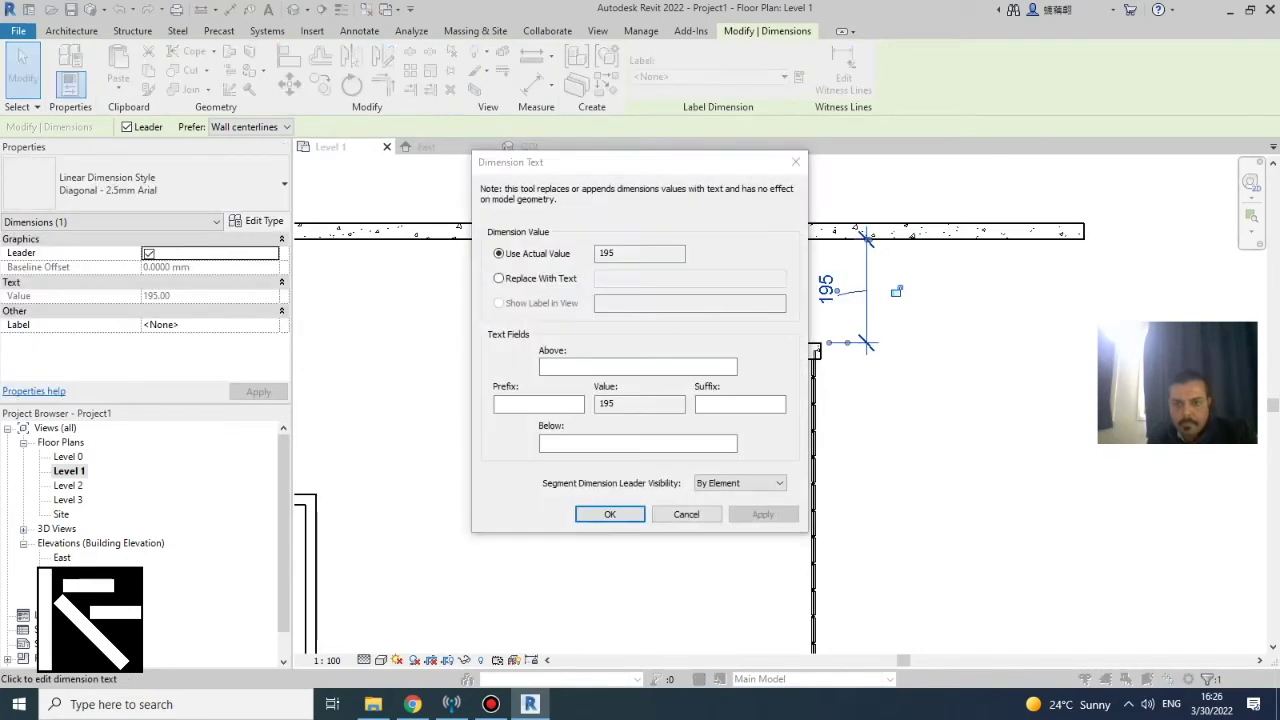
key("Escape")
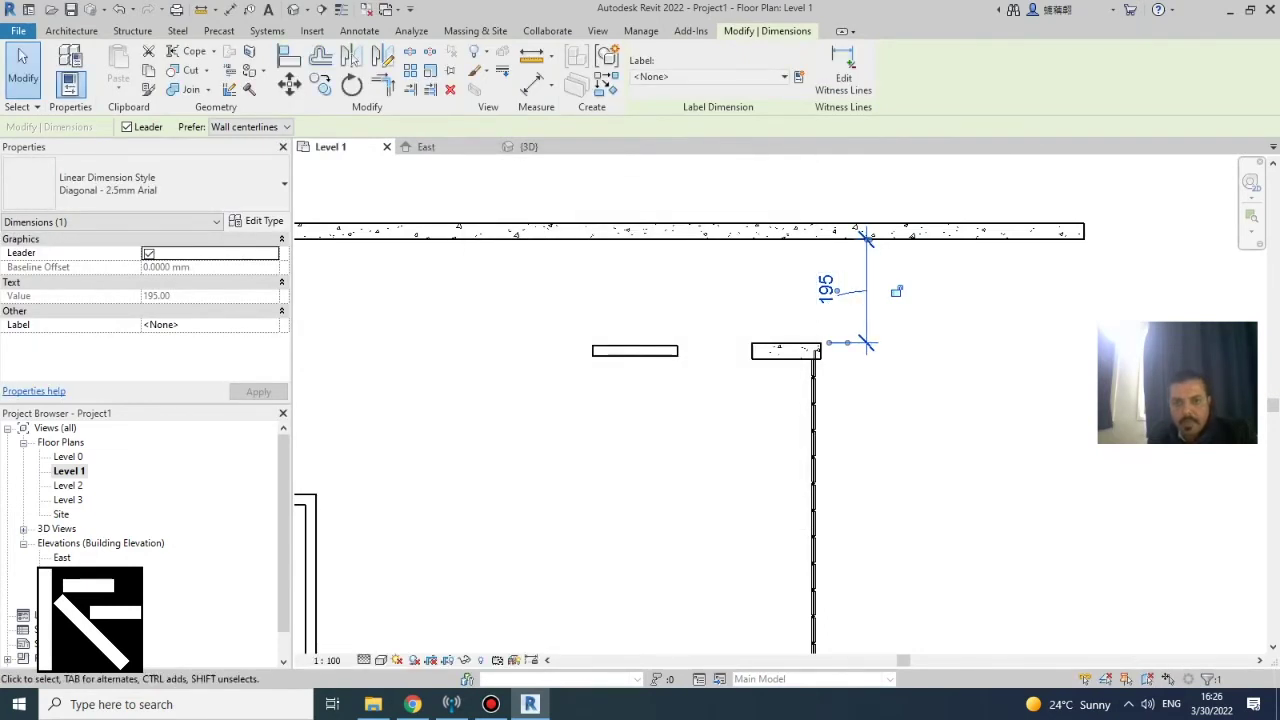
key("Escape")
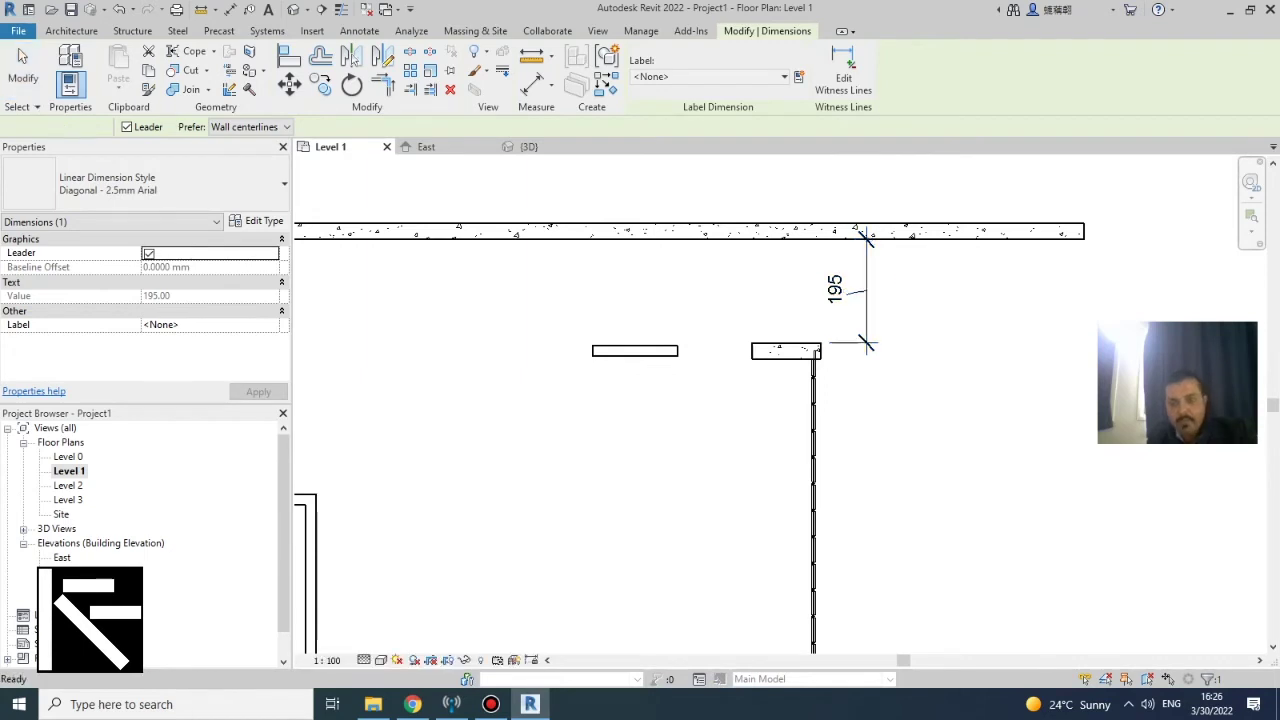
scroll(861, 321, "down", 2)
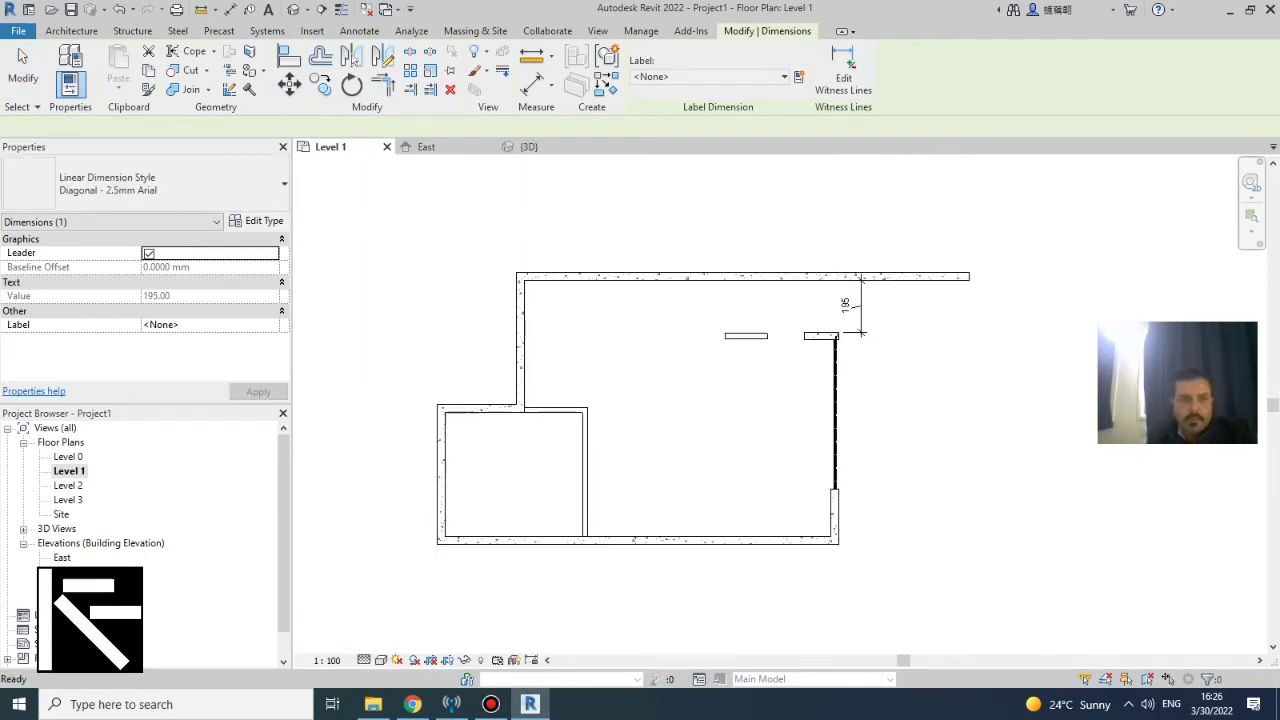
key("Escape")
On Level 1, draw chained Generic - 200mm walls 530 across from the enclosed room's upper-right corner, then up to the separate short wall's left end
left_click(293, 9)
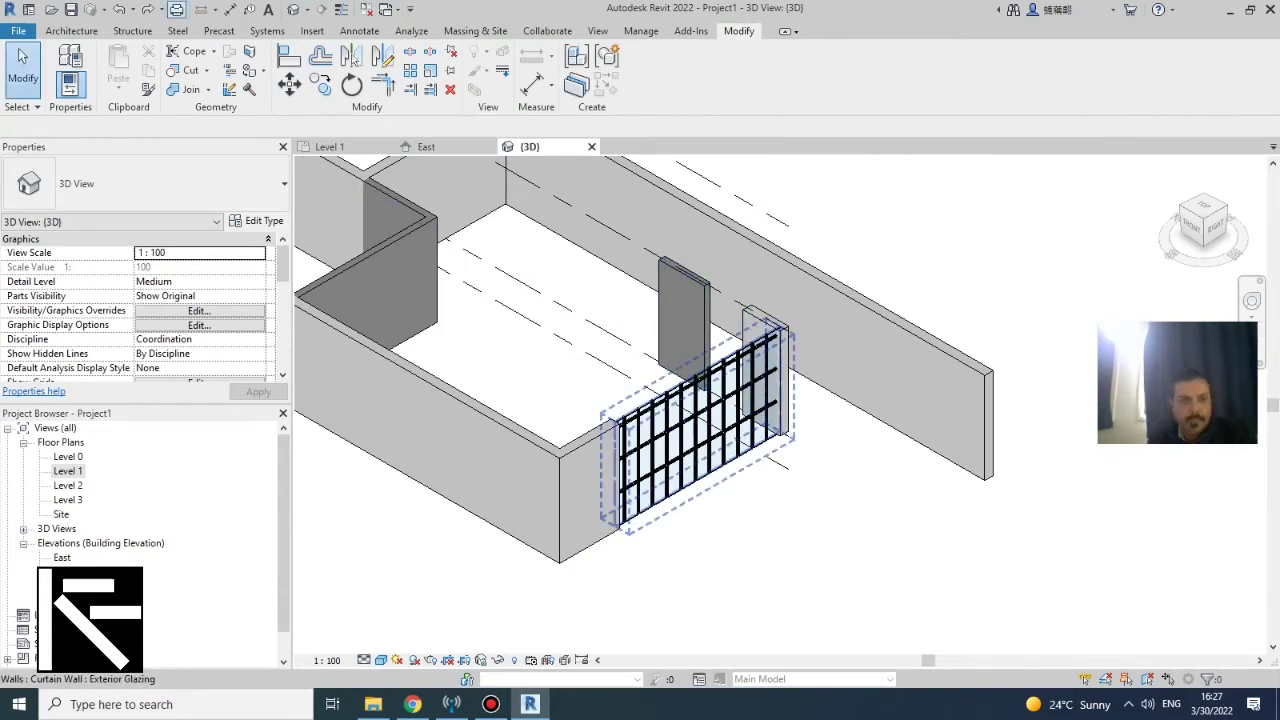
double_click(68, 471)
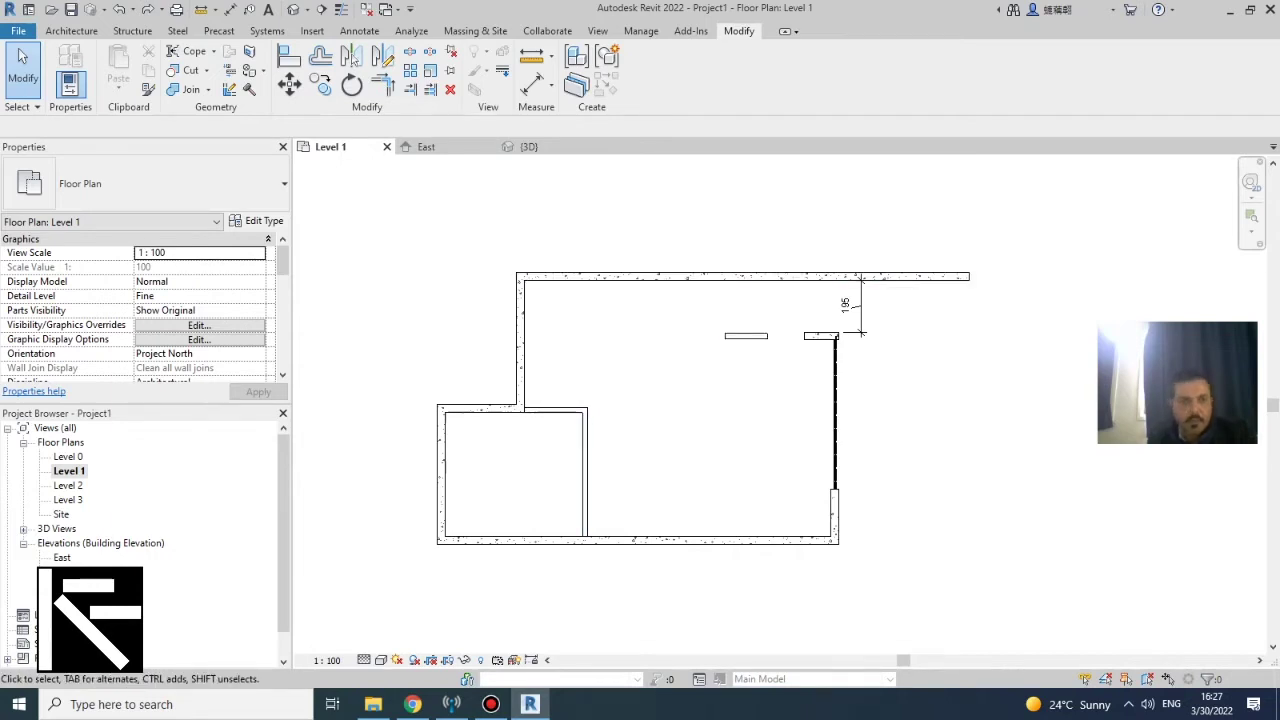
key("w")
key("a")
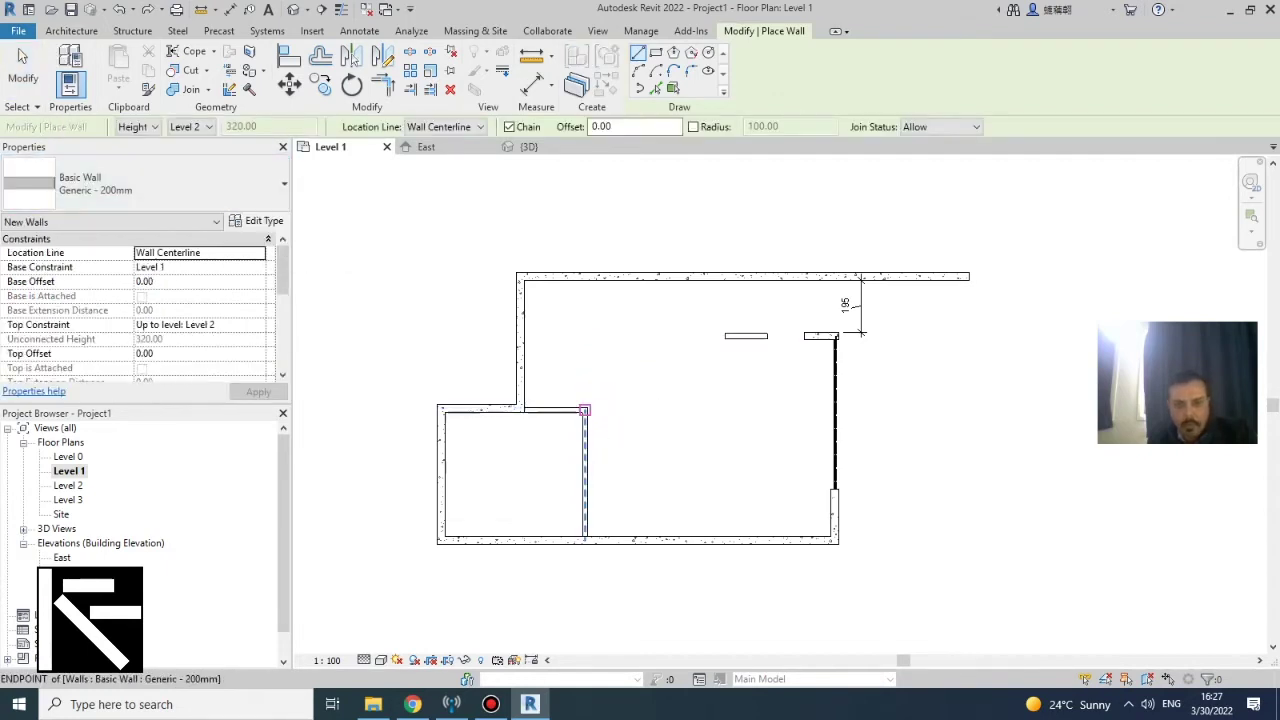
scroll(590, 414, "up", 3)
left_click(575, 404)
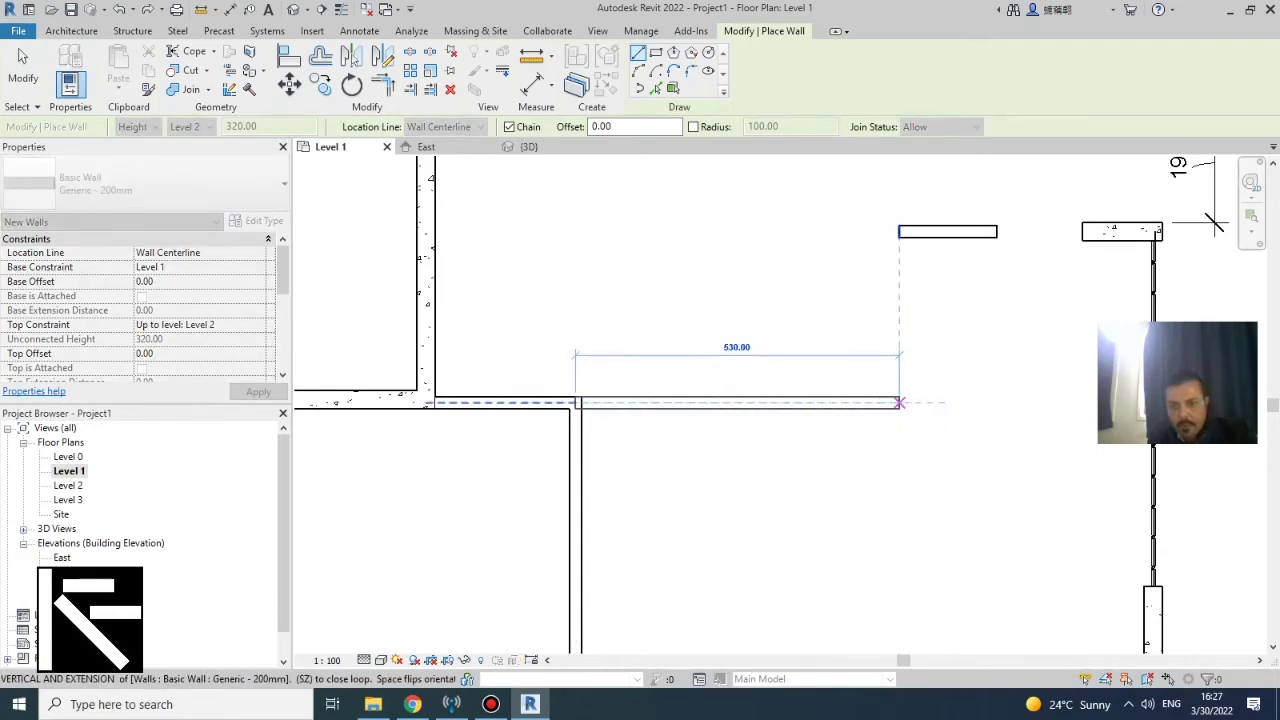
left_click(899, 404)
left_click(899, 232)
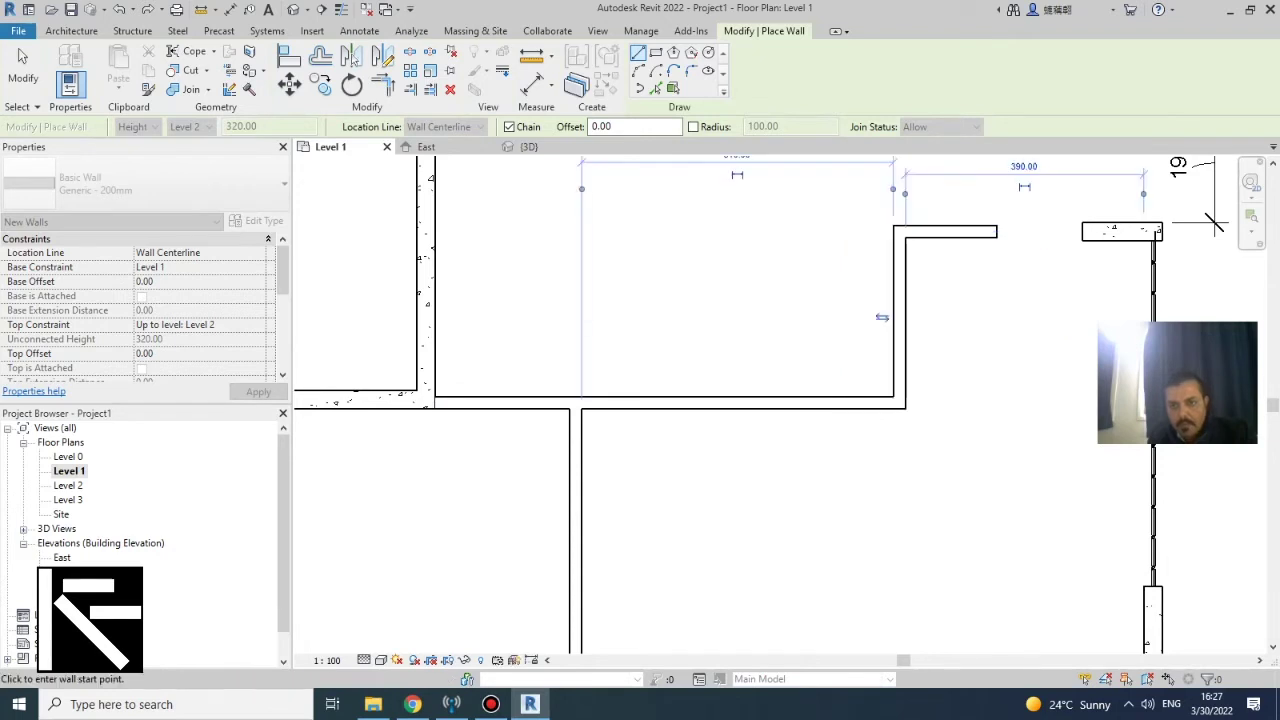
key("Escape")
scroll(736, 270, "down", 3)
key("Escape")
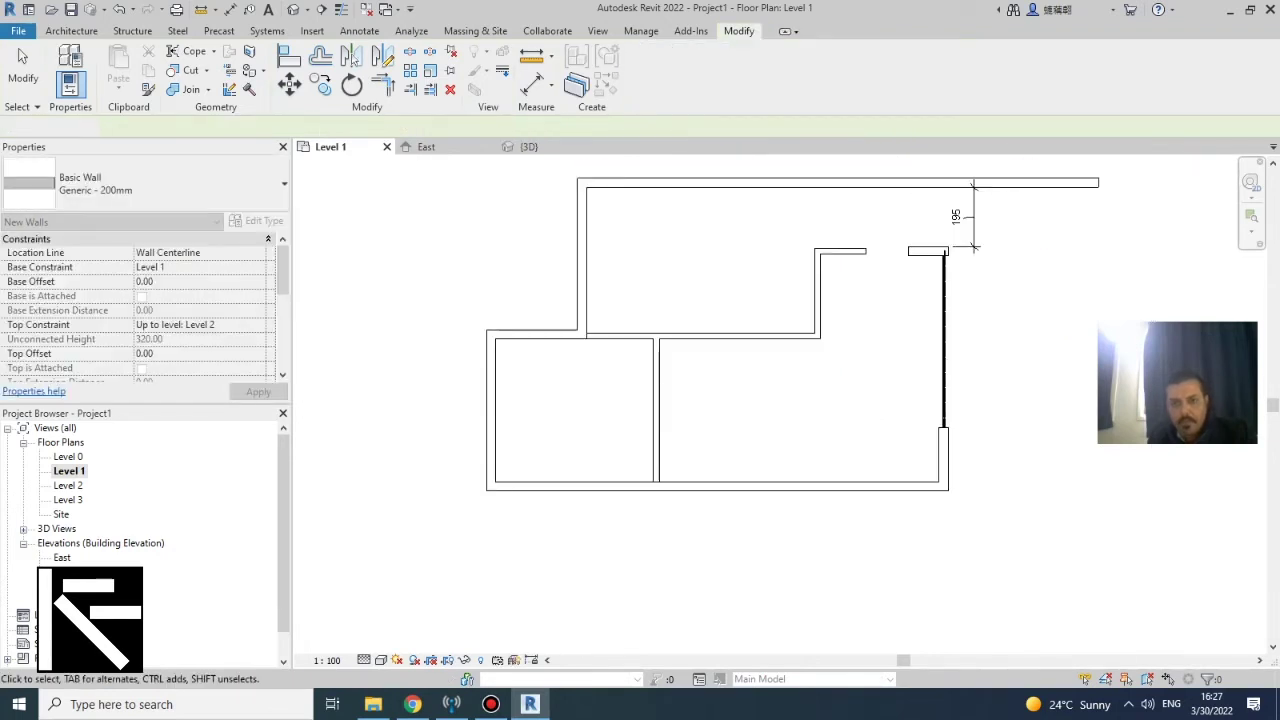
Inspect the finished wall layout in the plan and in the 3D view
scroll(1066, 555, "down", 2)
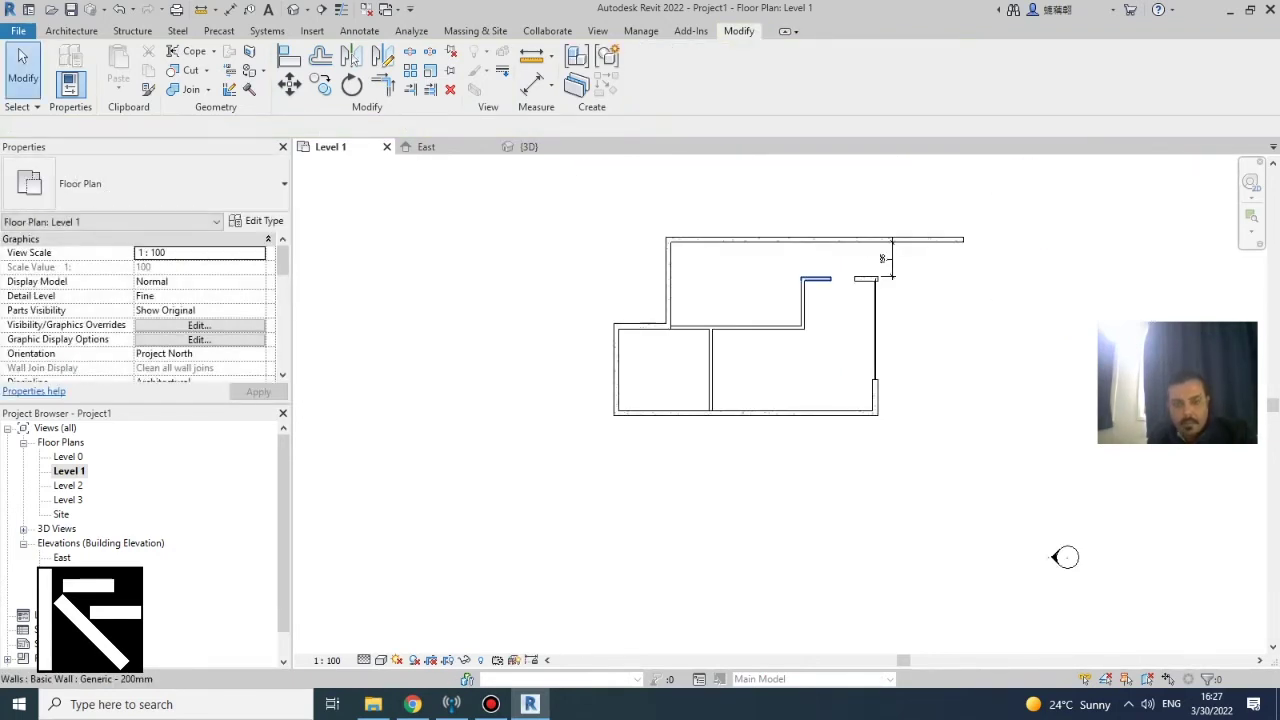
scroll(832, 249, "up", 2)
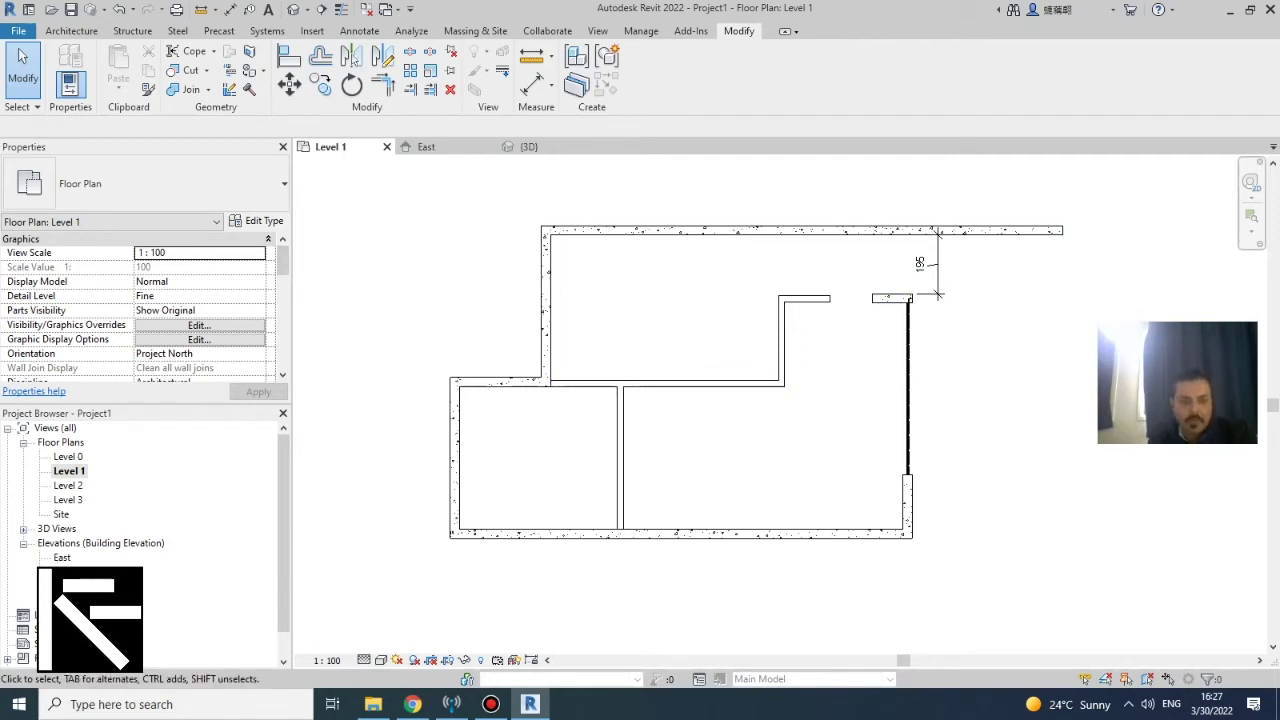
left_click(293, 9)
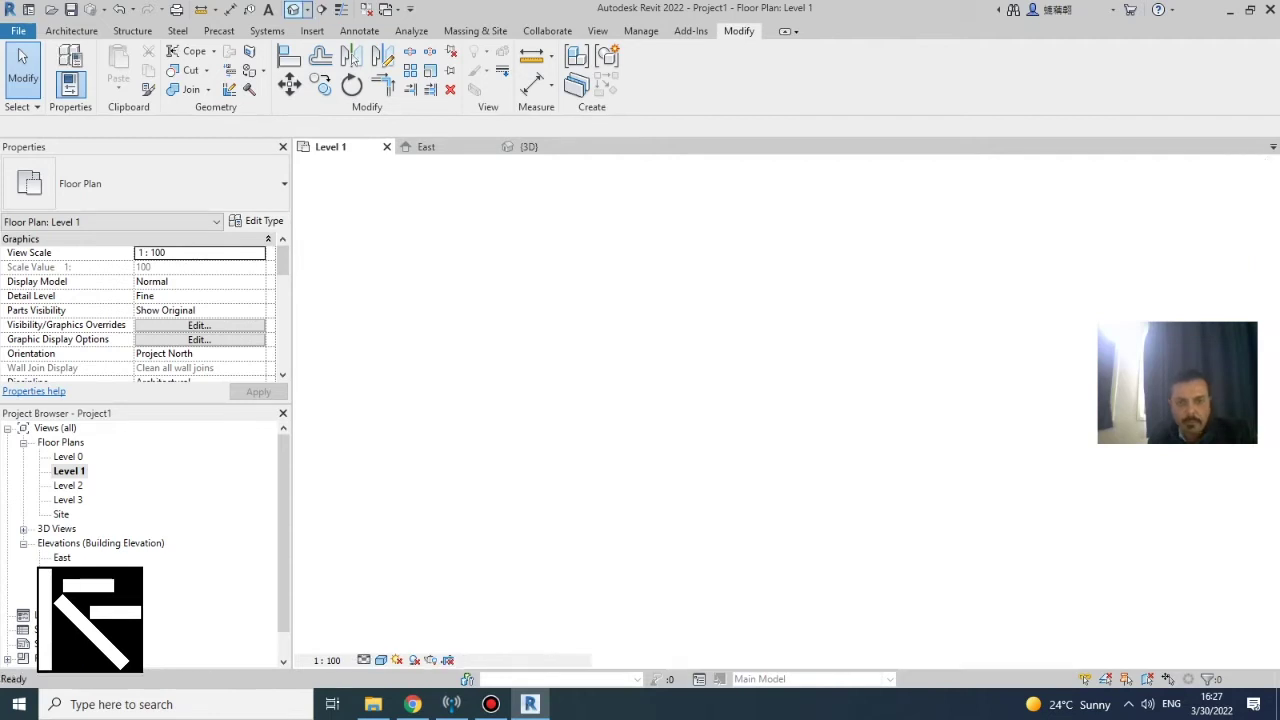
scroll(811, 550, "down", 3)
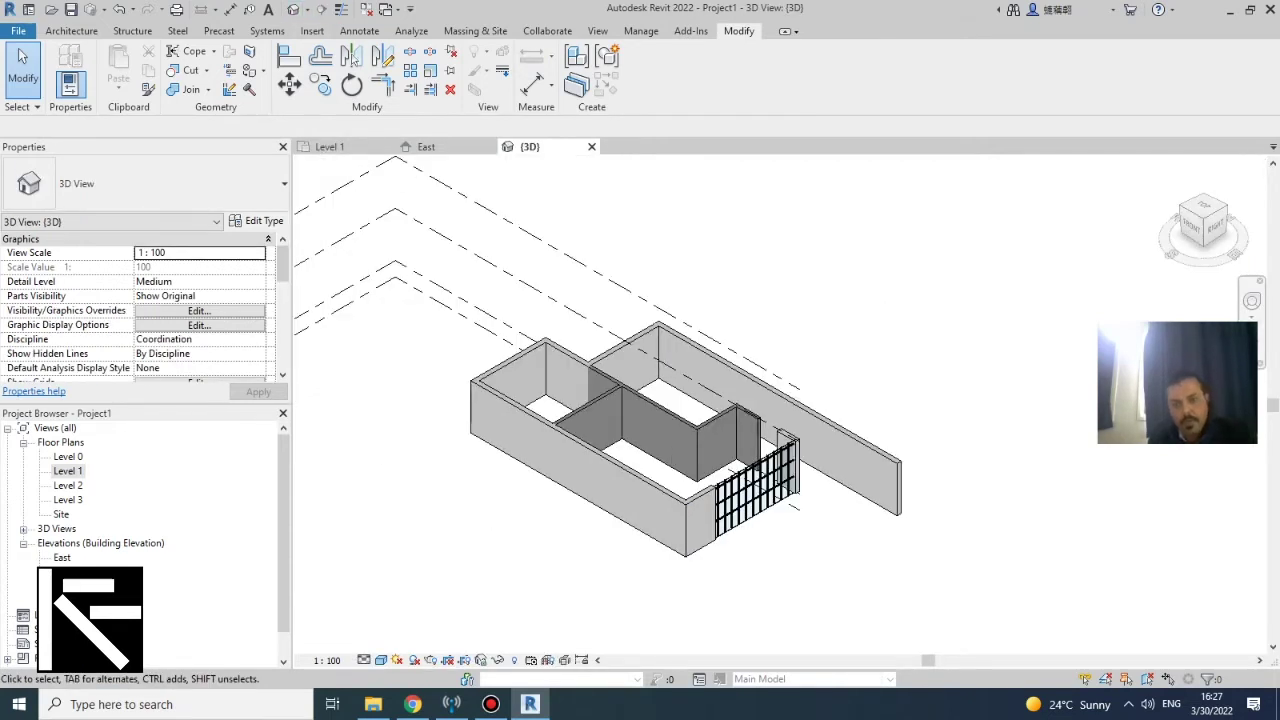
scroll(559, 472, "up", 2)
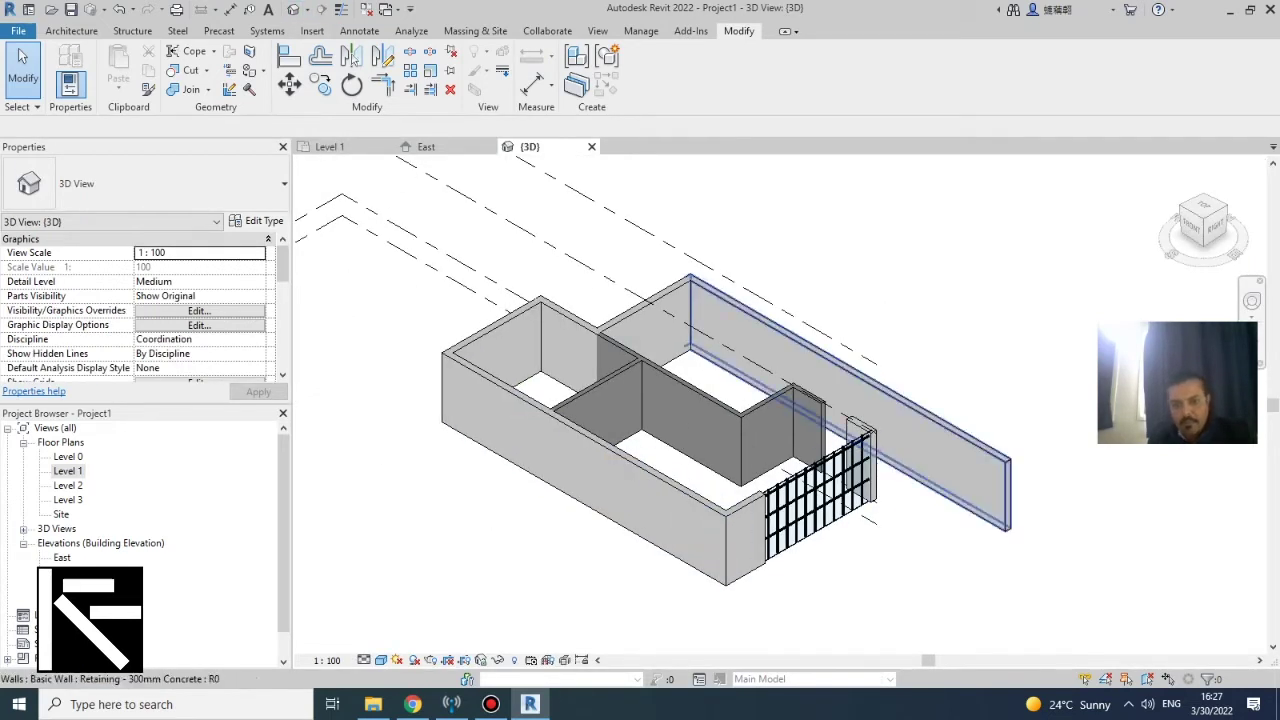
scroll(860, 444, "up", 2)
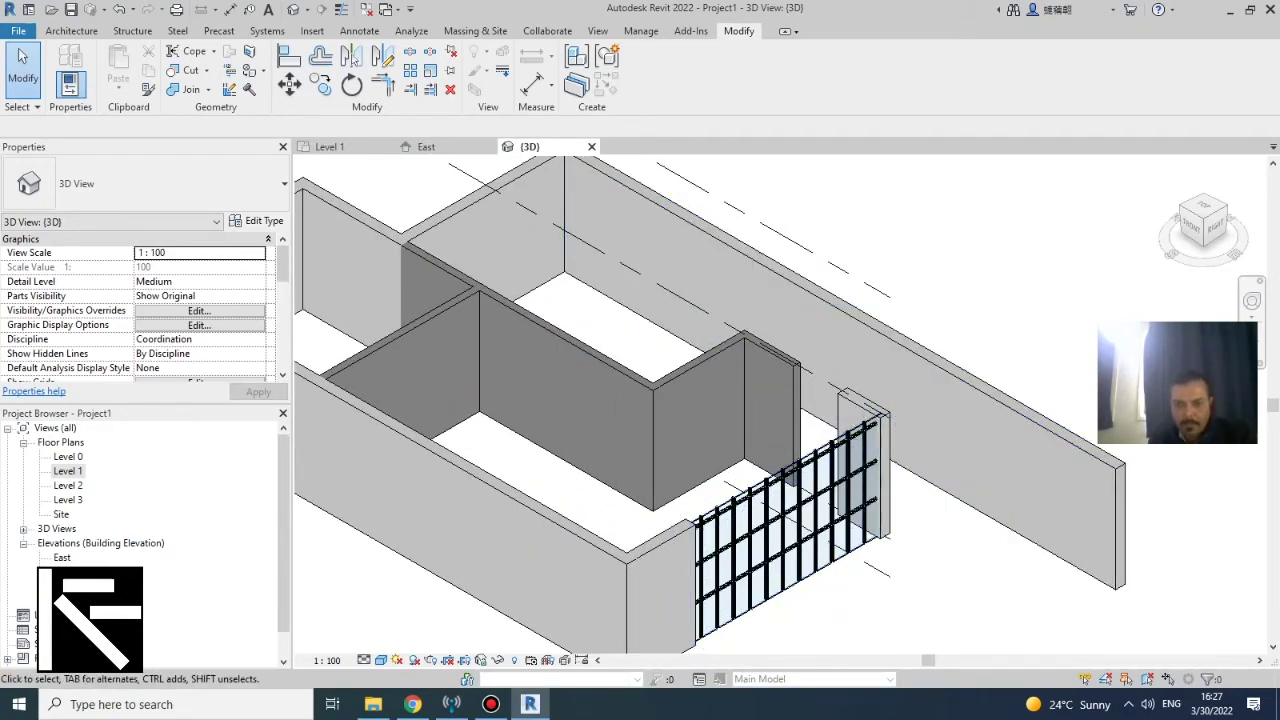
scroll(874, 572, "down", 2)
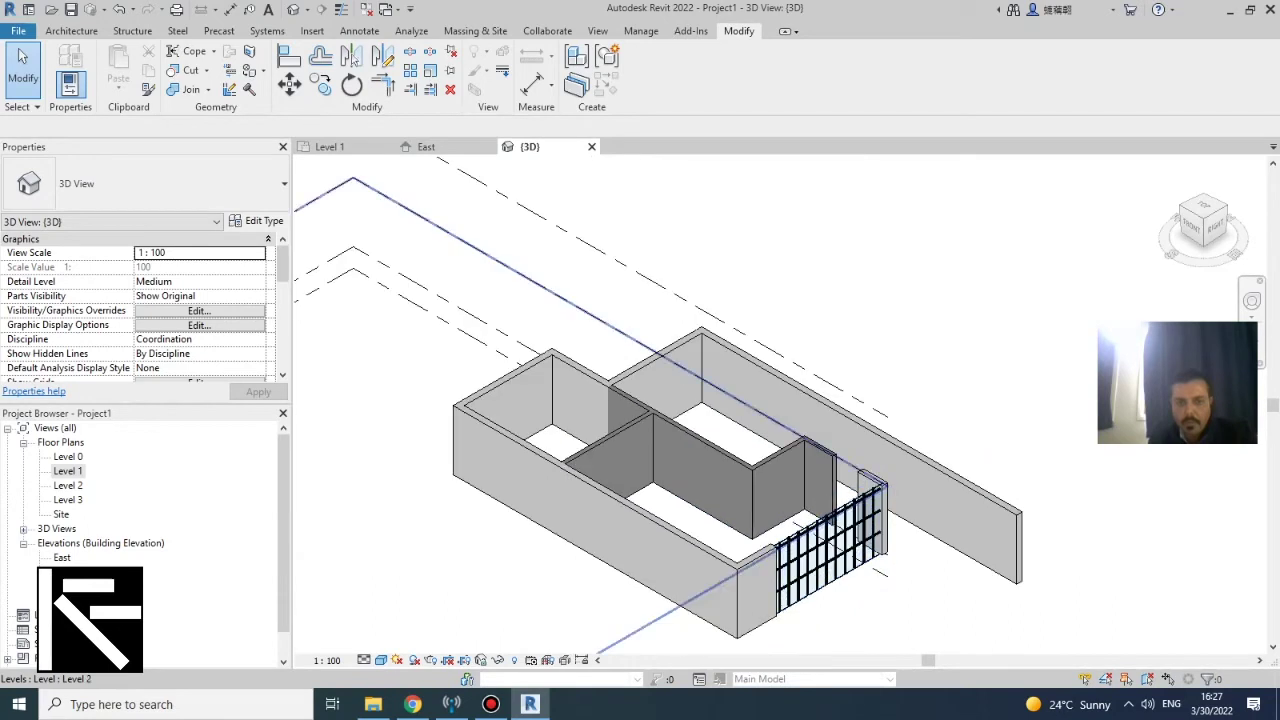
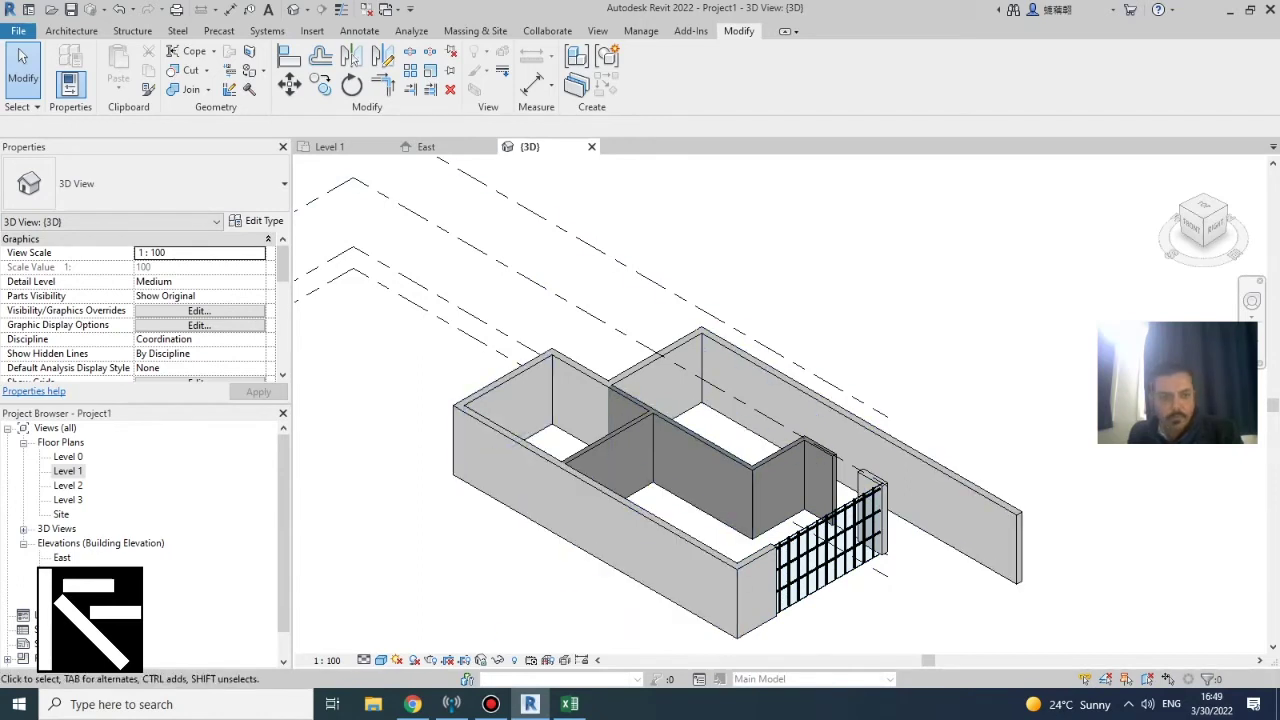
Open the Level 2 floor plan and dismiss the save reminder without saving
left_click(68, 486)
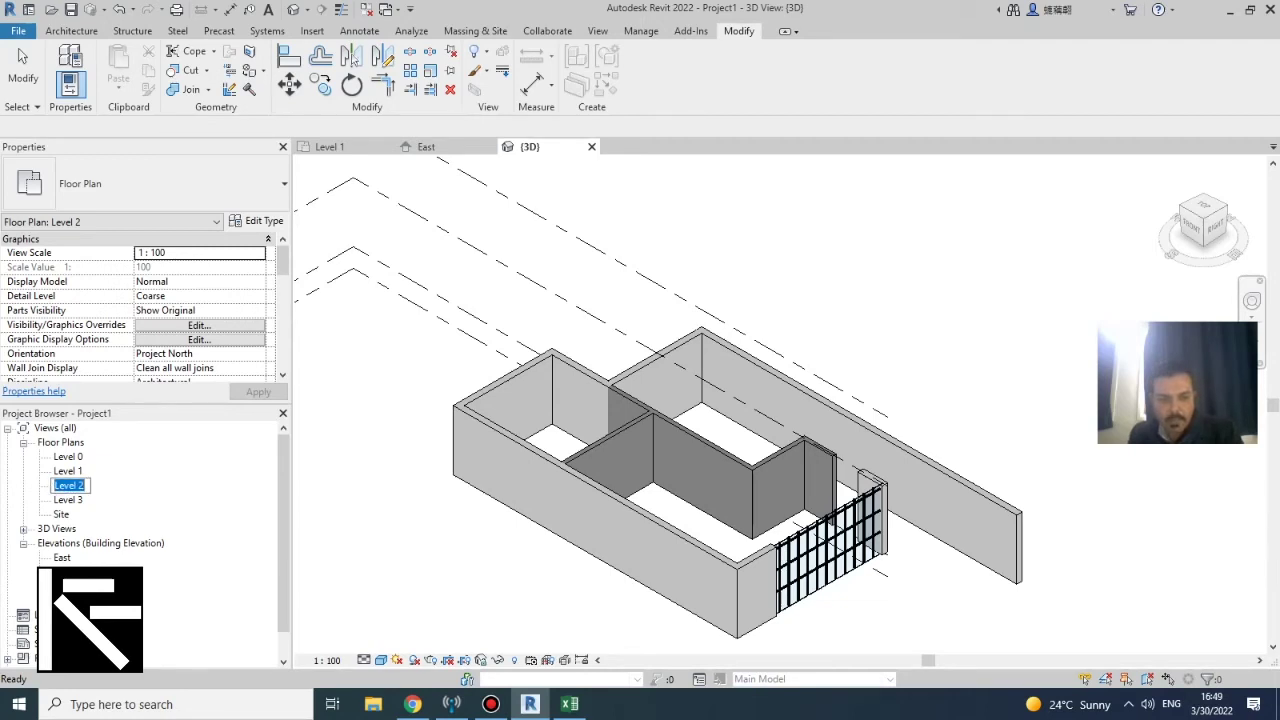
double_click(68, 485)
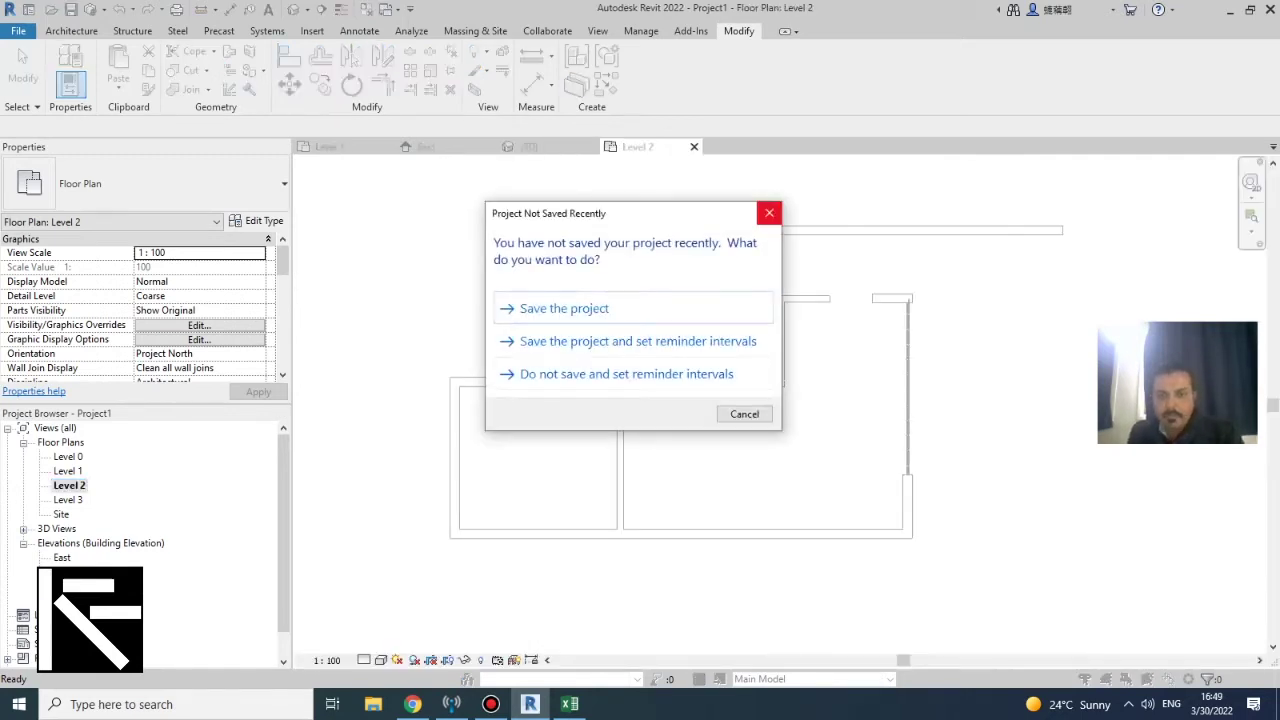
left_click(769, 213)
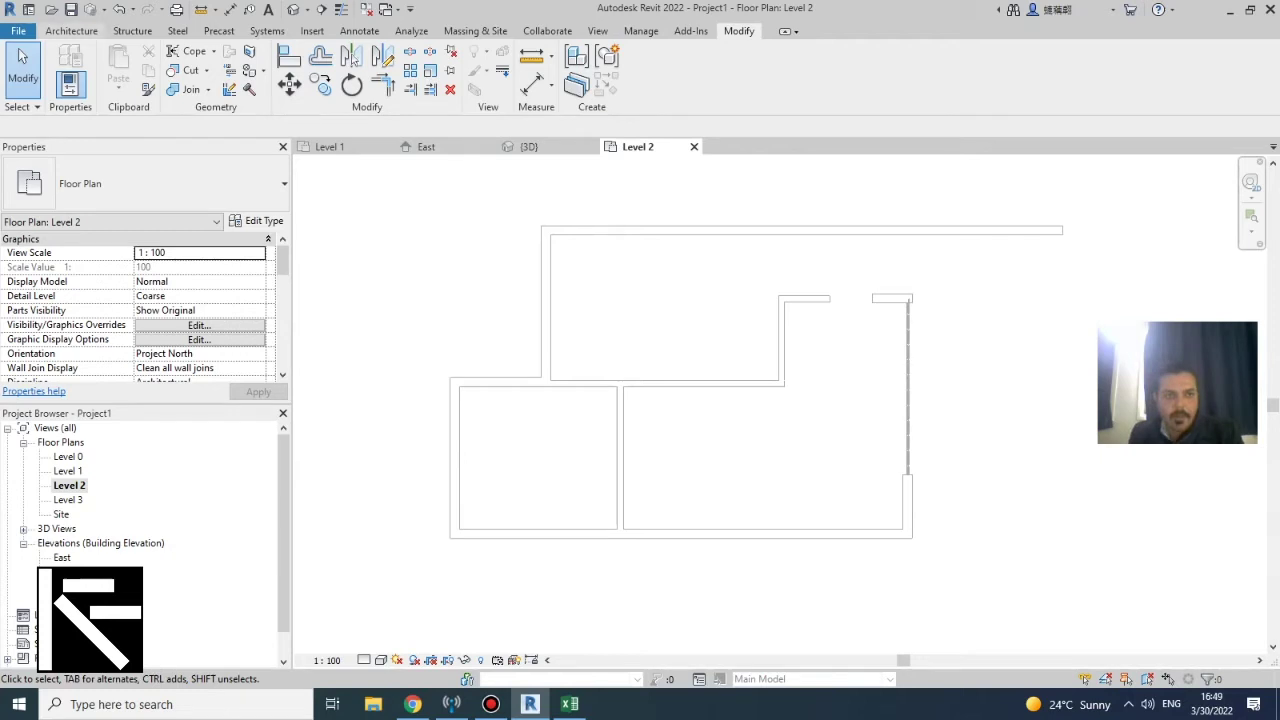
Start a Generic 150mm floor on Level 2, picking boundary lines along the outer concrete wall faces and the vertical interior wall's right face
left_click(71, 31)
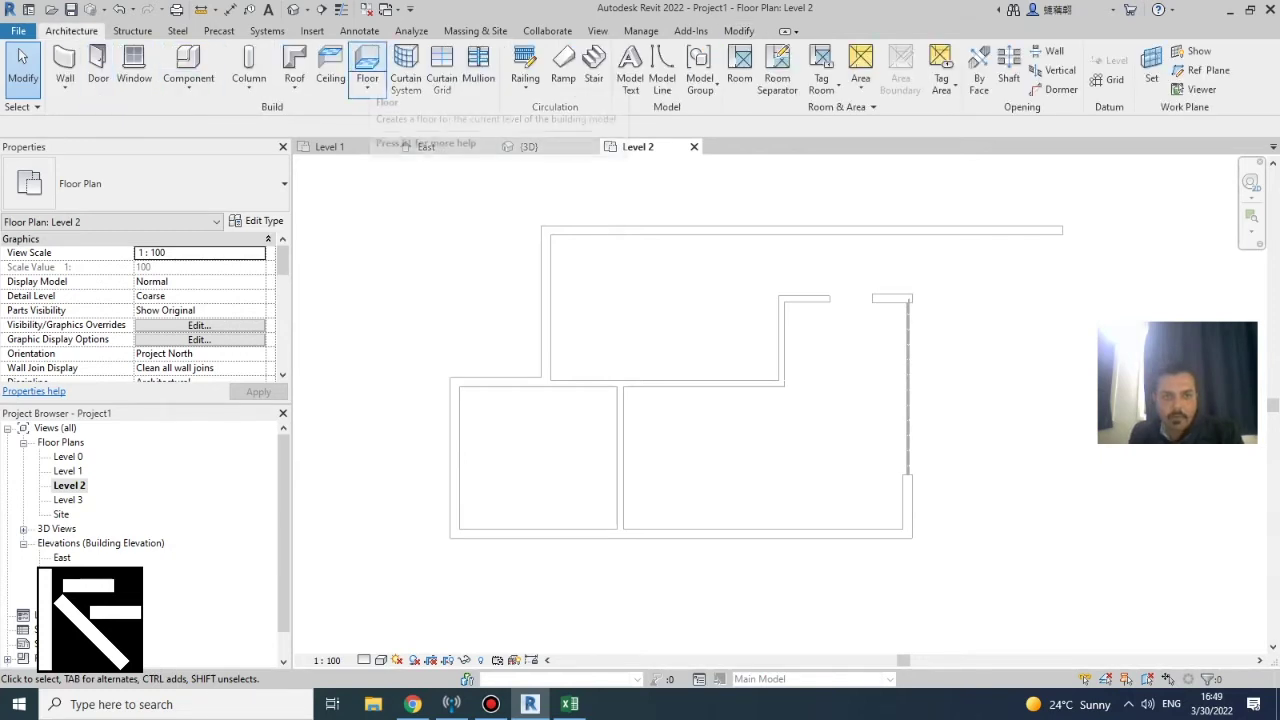
left_click(367, 62)
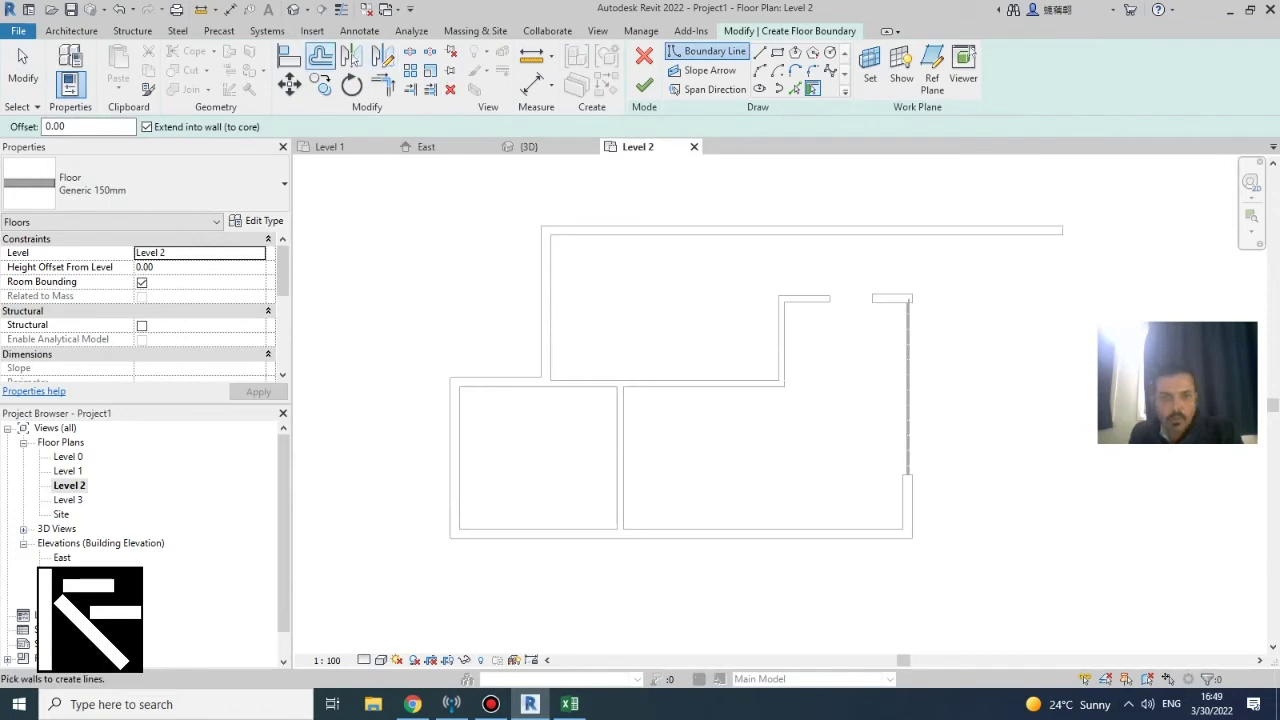
left_click(795, 89)
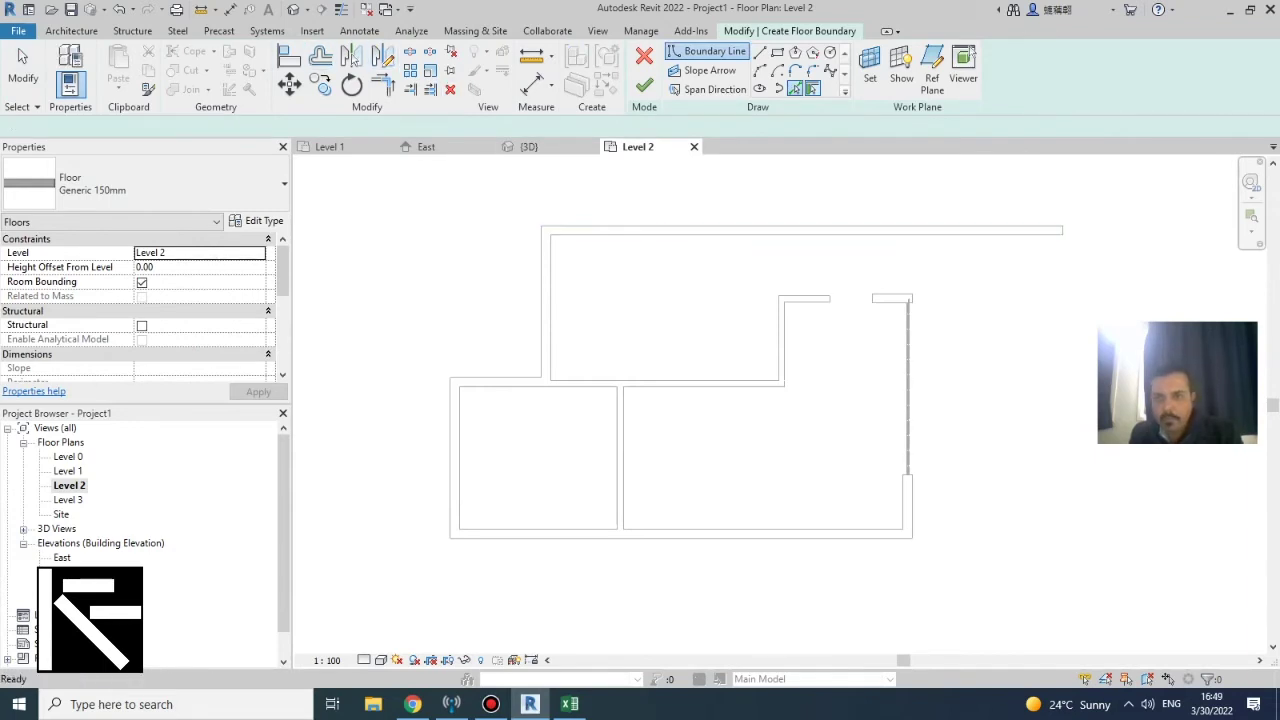
left_click(829, 224)
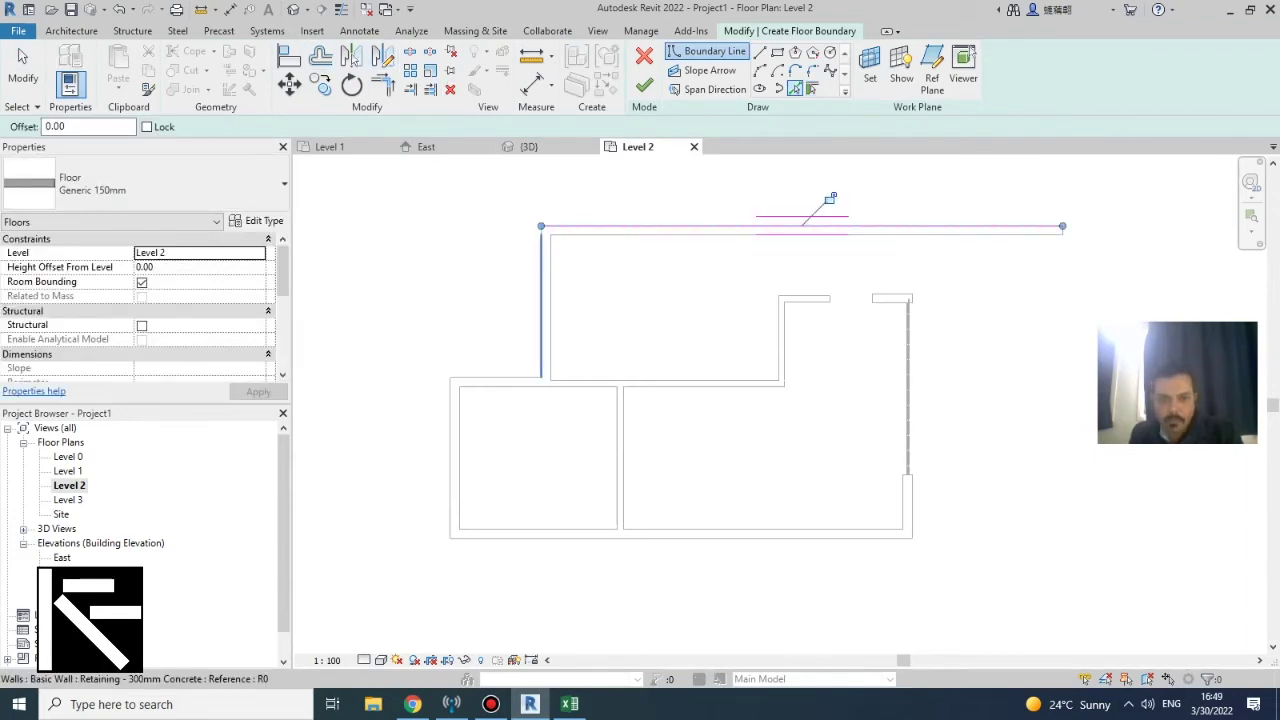
left_click(513, 279)
left_click(522, 352)
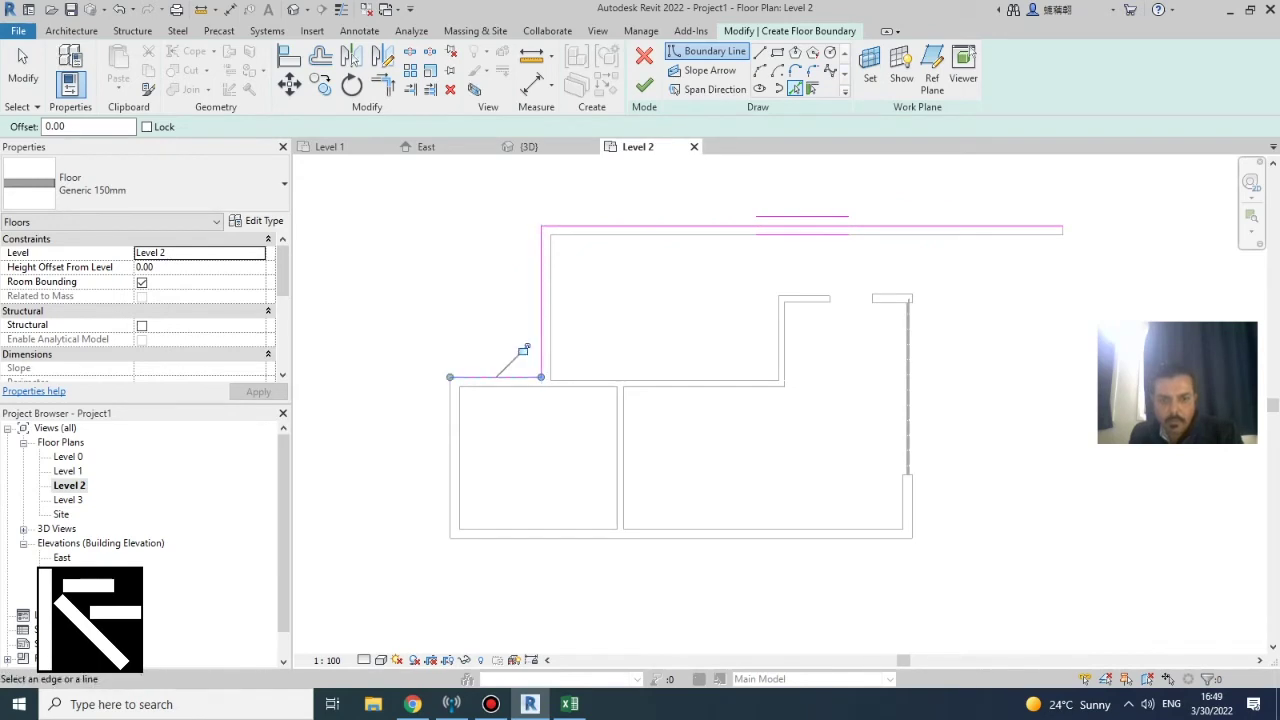
left_click(422, 430)
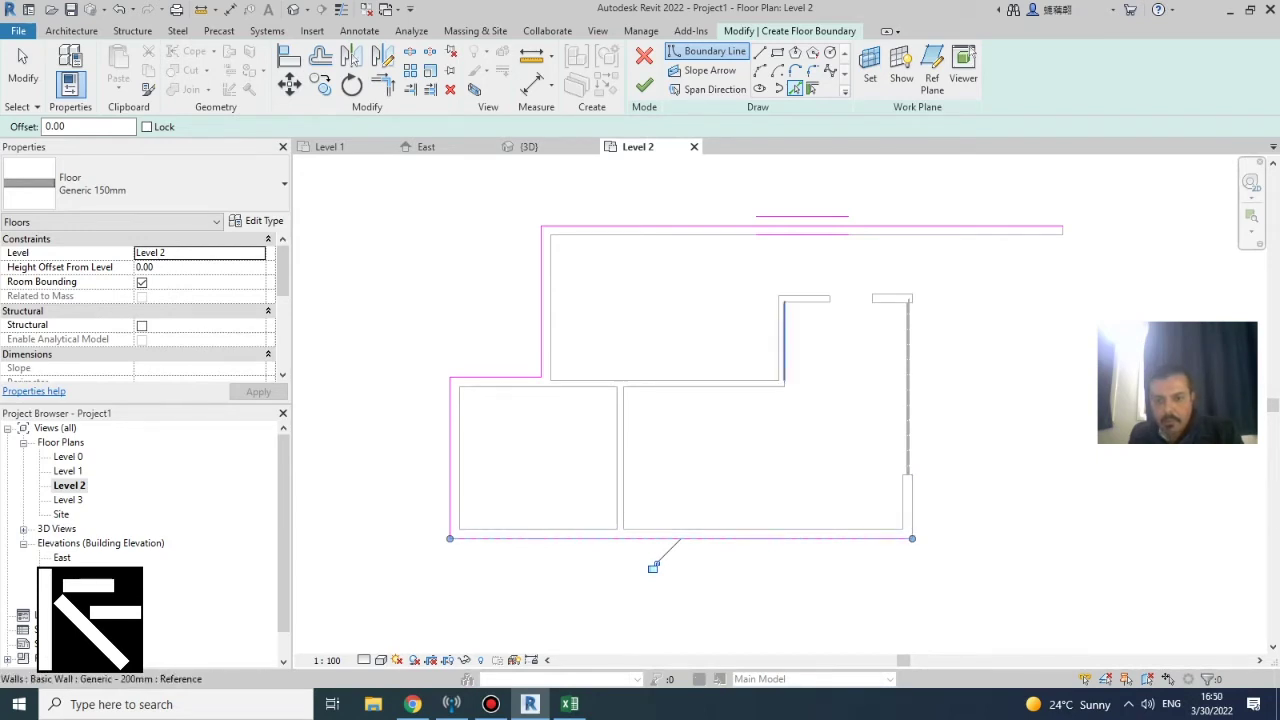
left_click(784, 345)
scroll(800, 390, "up", 1)
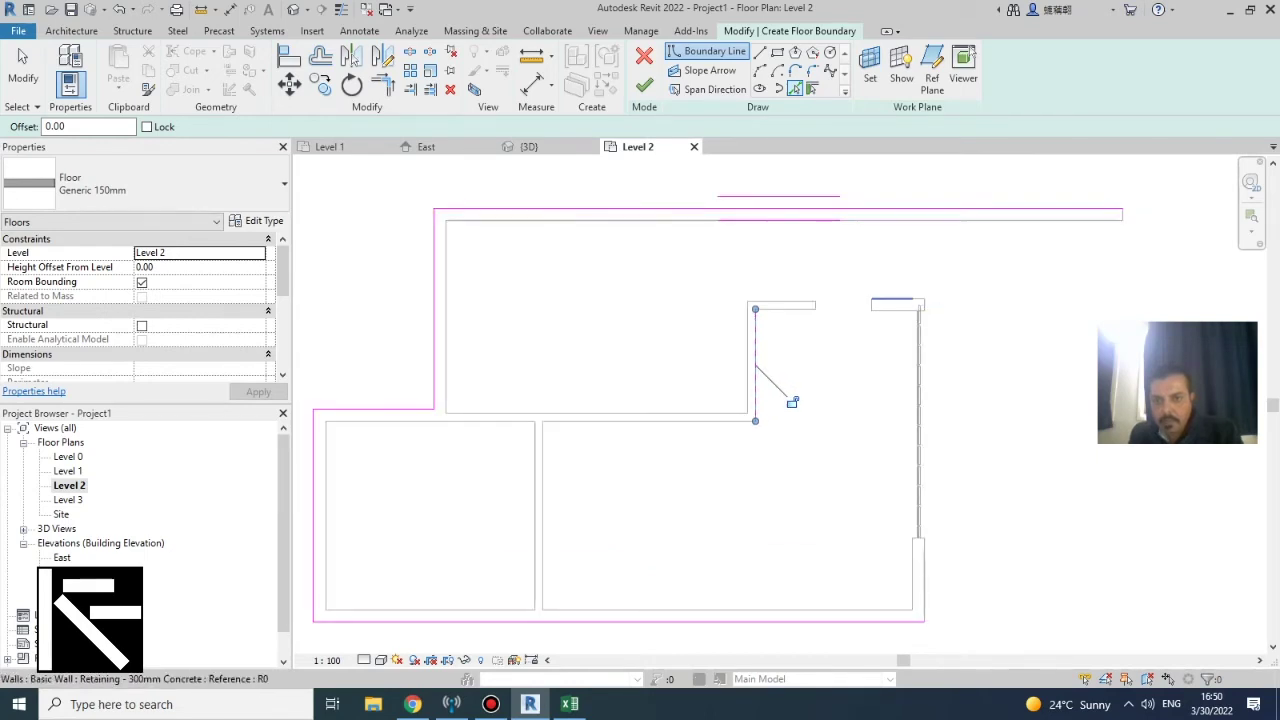
Add the short wall's outer face to the floor boundary and trim the inner vertical line to it and to the lower boundary line
left_click(893, 299)
key("t")
key("r")
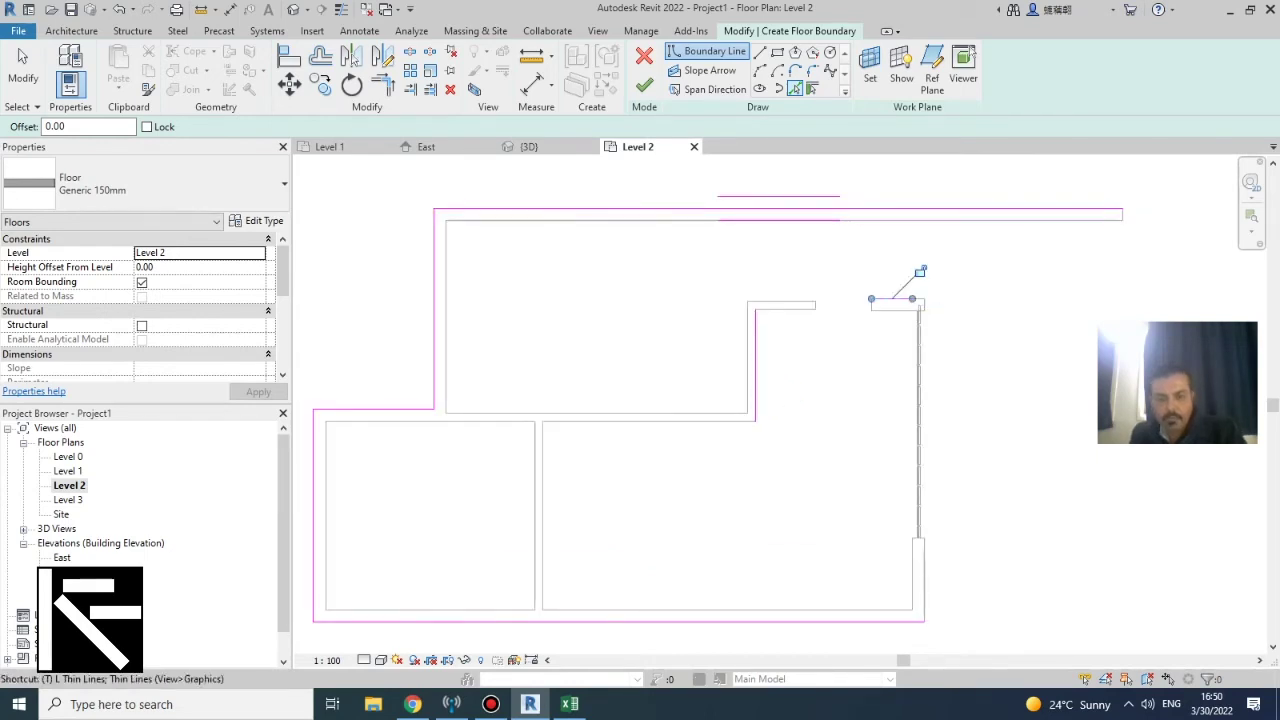
left_click(893, 299)
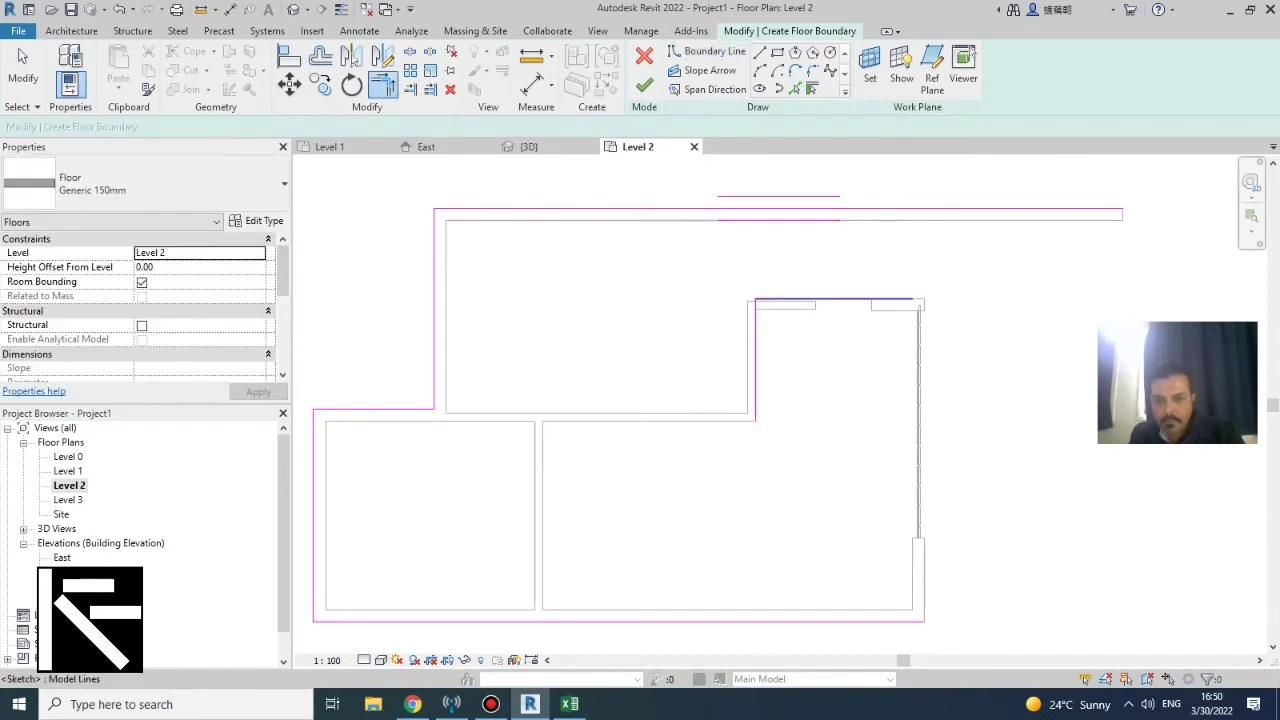
scroll(782, 281, "down", 2)
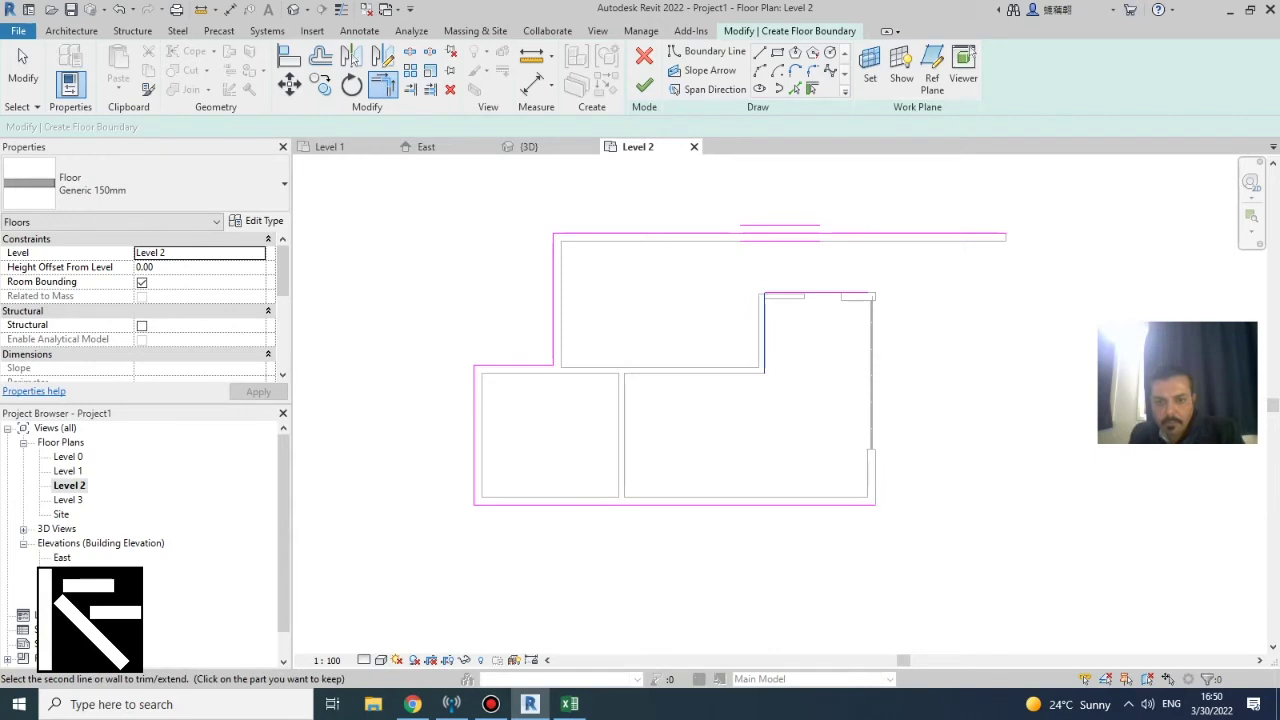
left_click(620, 504)
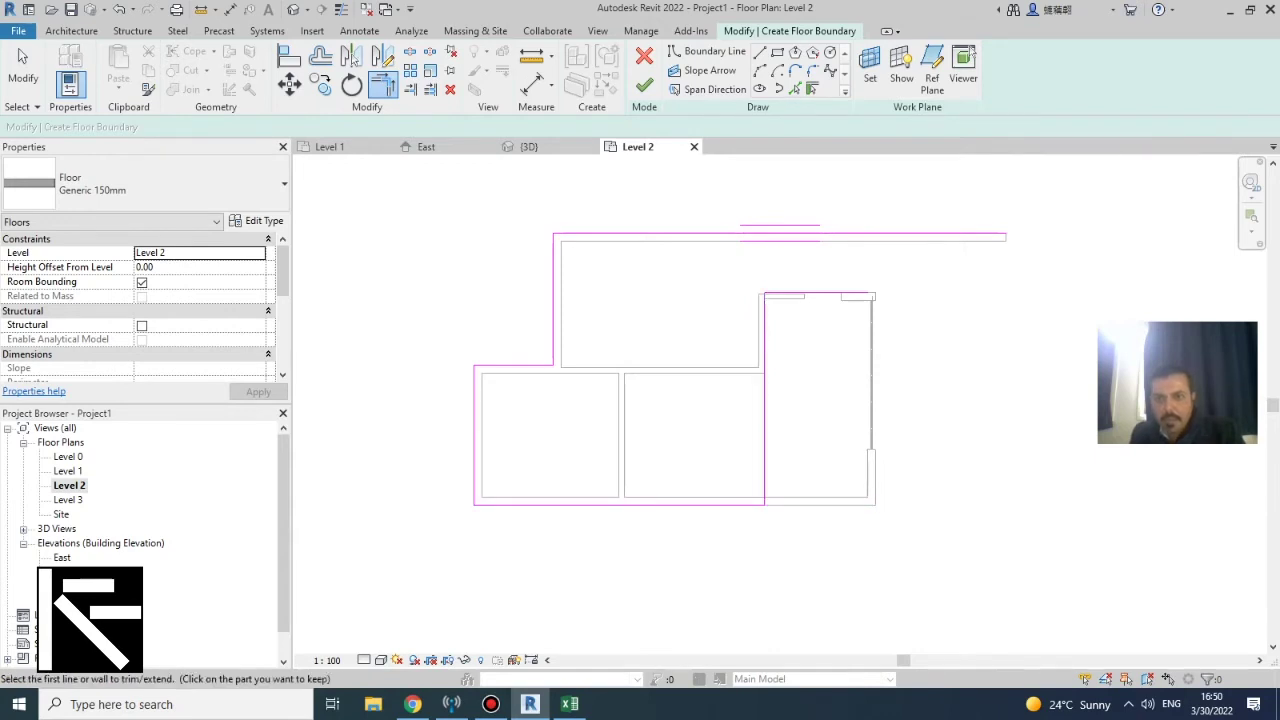
Add the free end of the long upper wall as a boundary line and trim it to the short wall's horizontal line
scroll(944, 267, "up", 2)
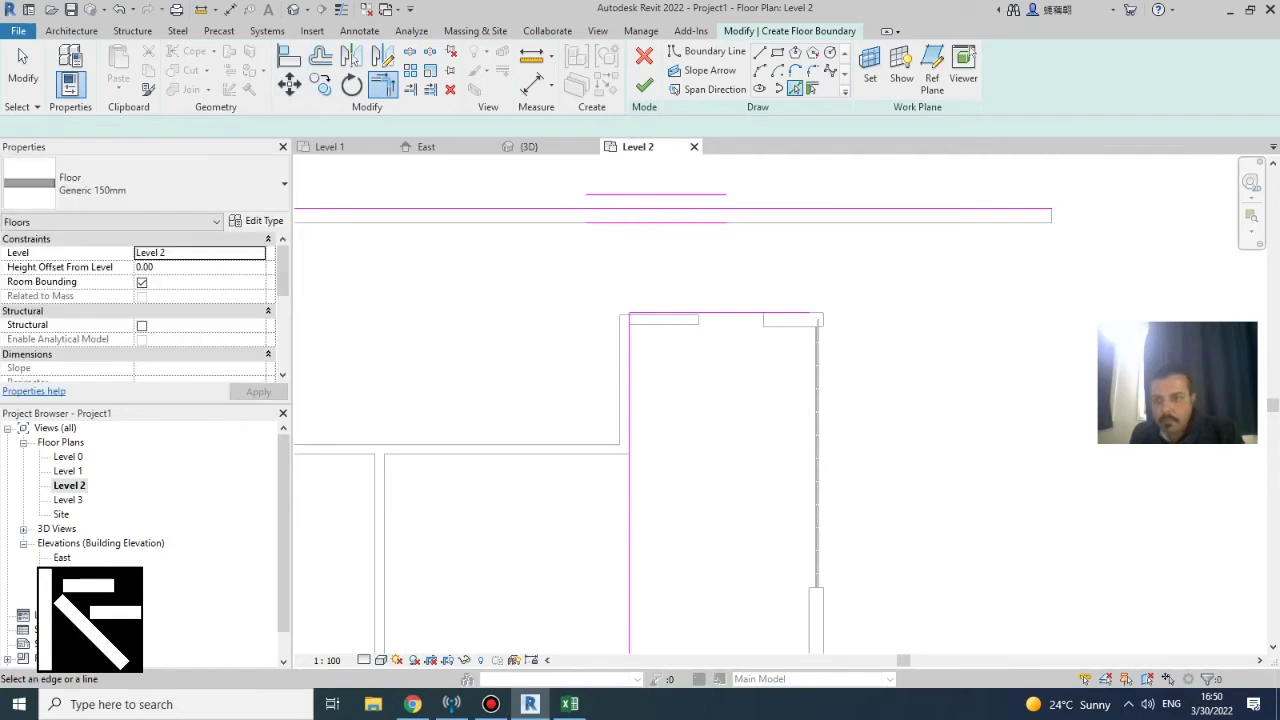
left_click(709, 51)
key("t")
key("r")
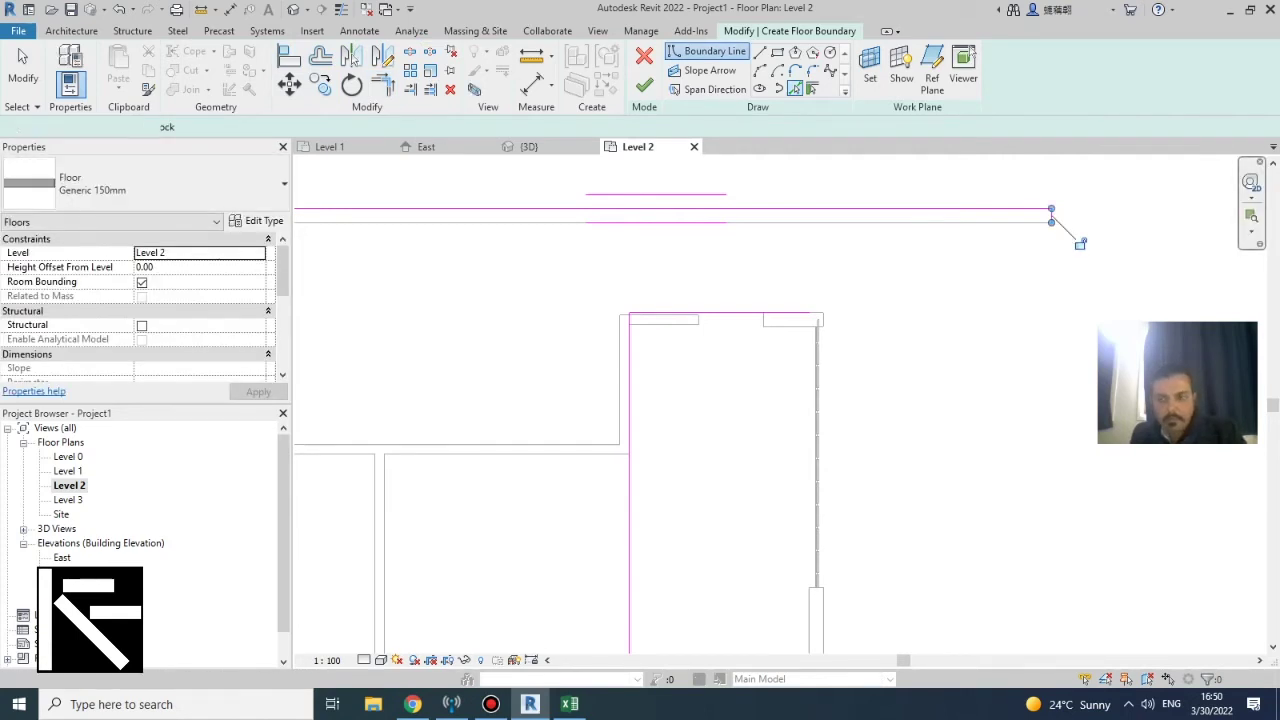
left_click(1051, 216)
left_click(782, 312)
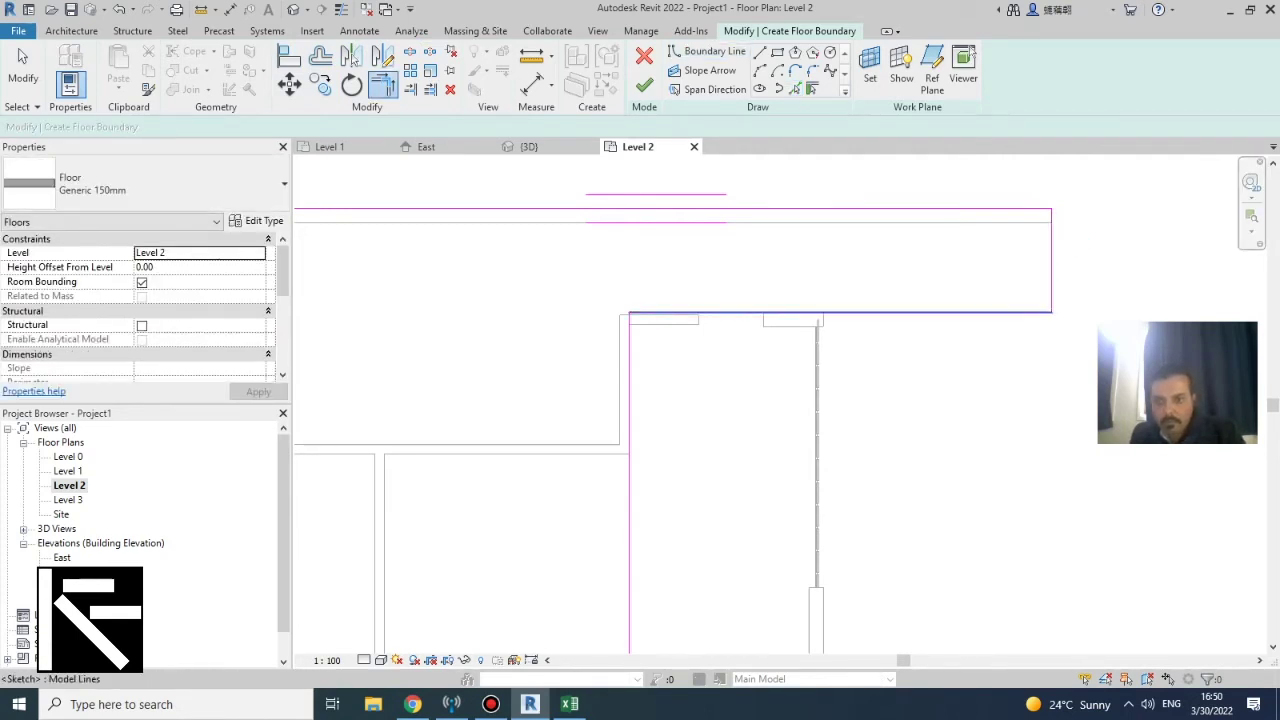
Finish the Level 2 floor sketch without attaching the walls to the floor's bottom, and deselect the floor
scroll(955, 250, "down", 2)
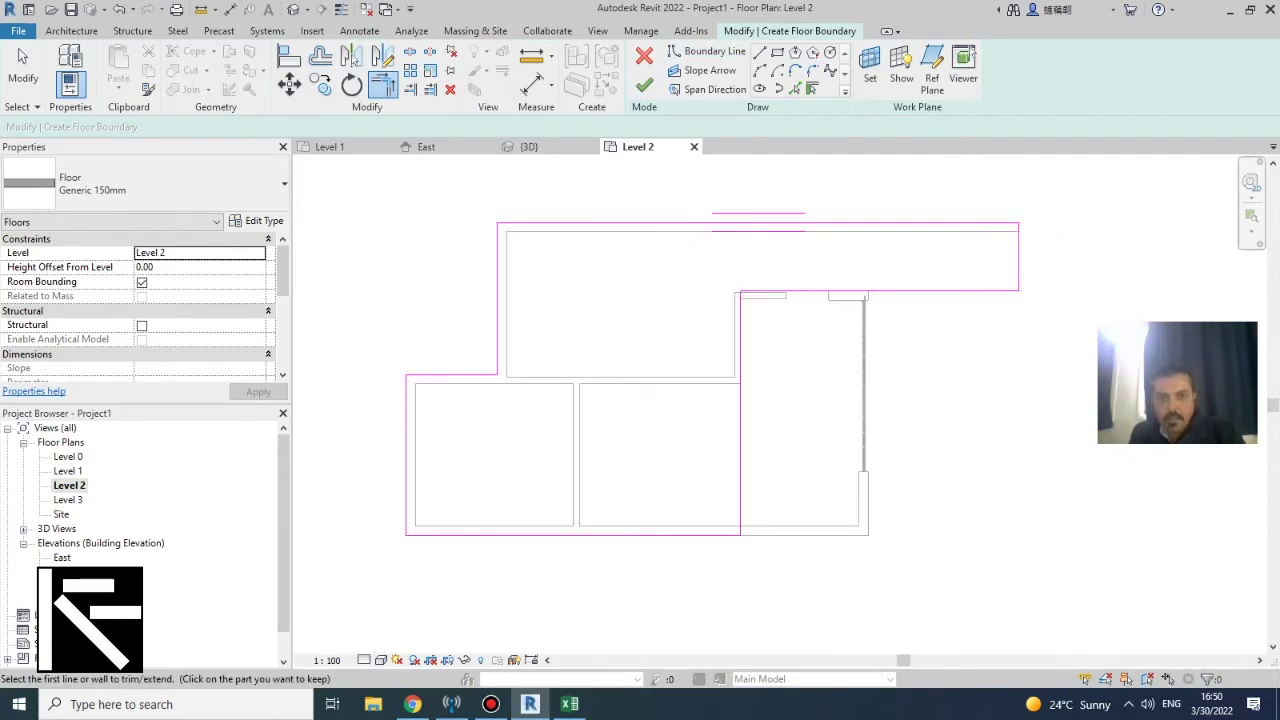
left_click(644, 85)
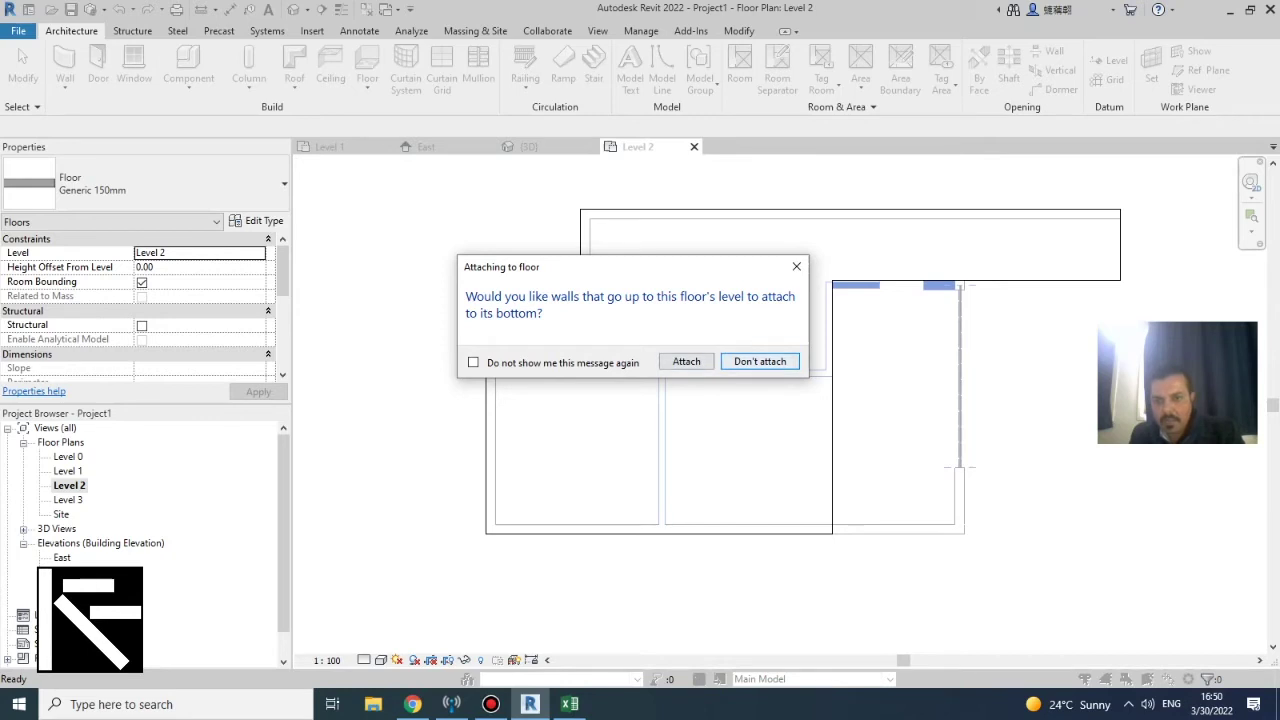
left_click(760, 361)
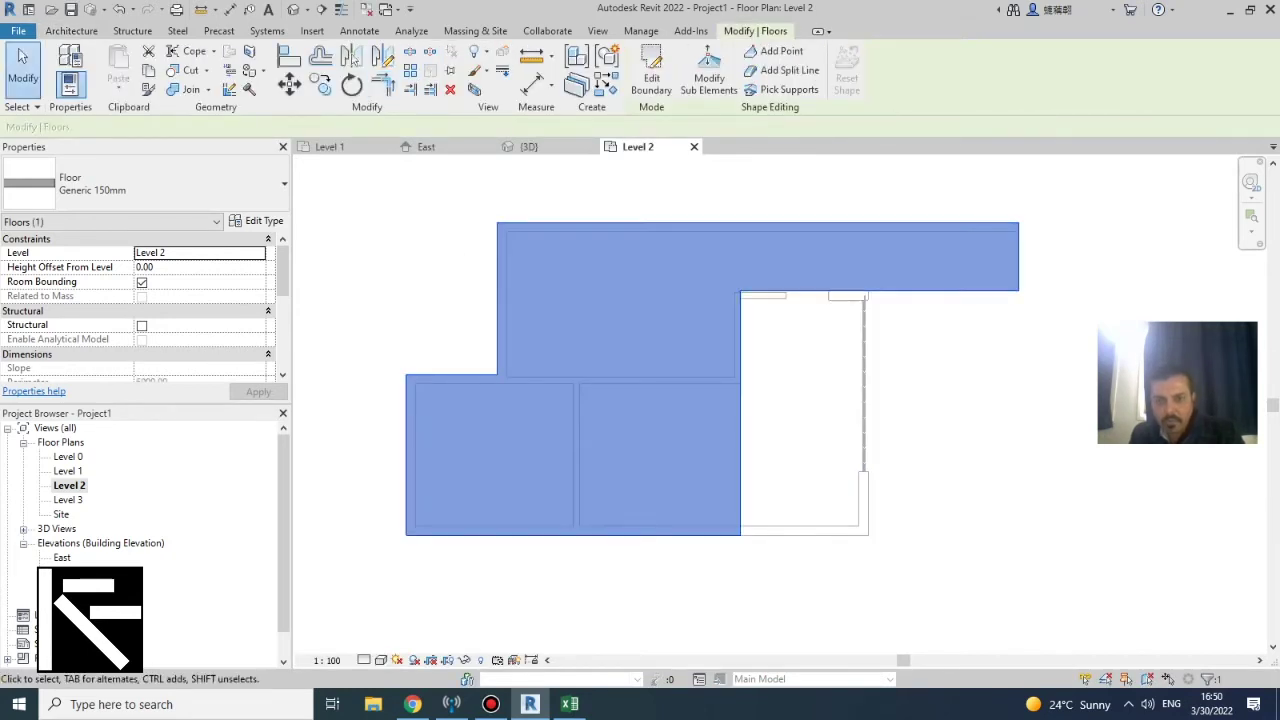
scroll(791, 287, "up", 3)
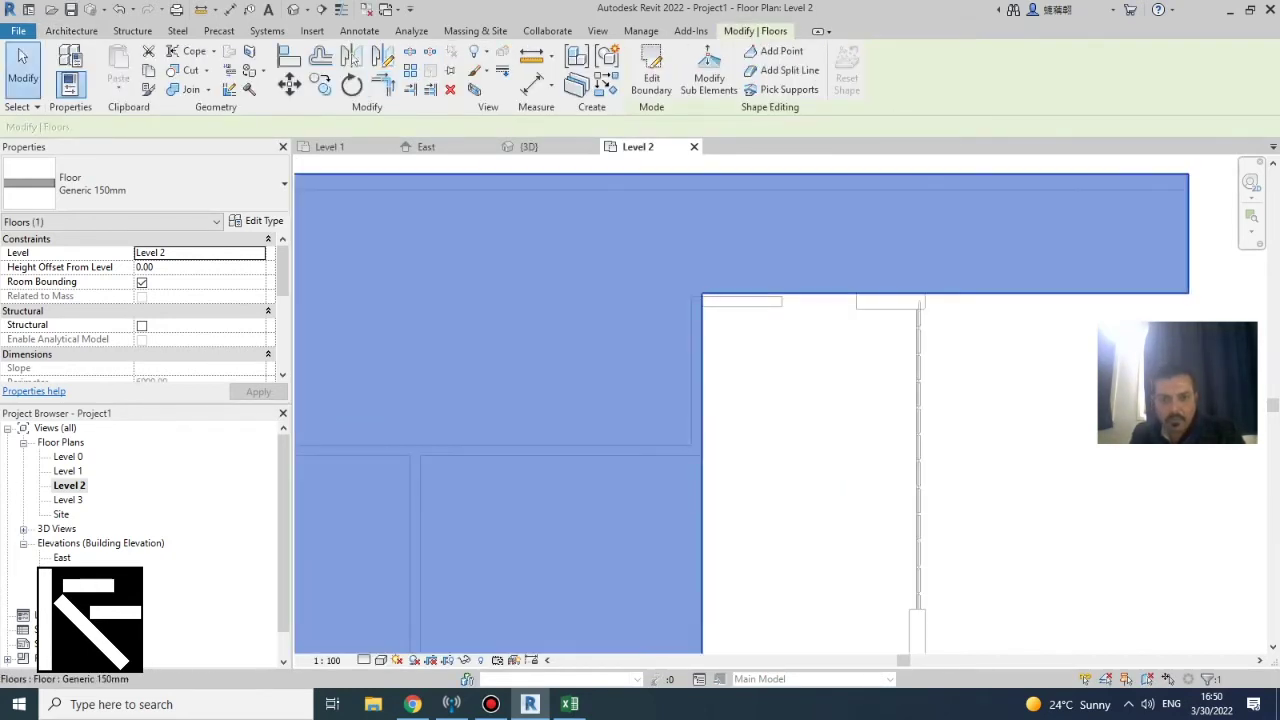
key("Escape")
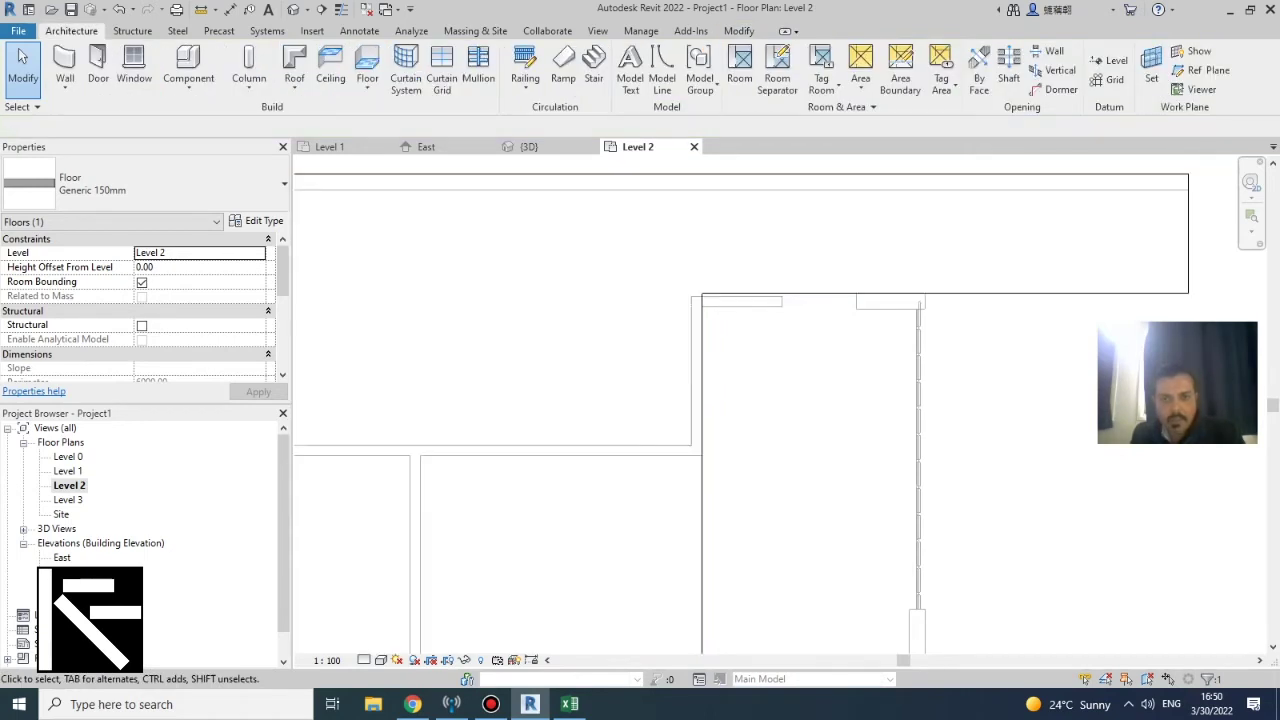
Edit the floor boundary so its edge along the short wall aligns with the wall's inner face, and finish without attaching walls
left_click(790, 292)
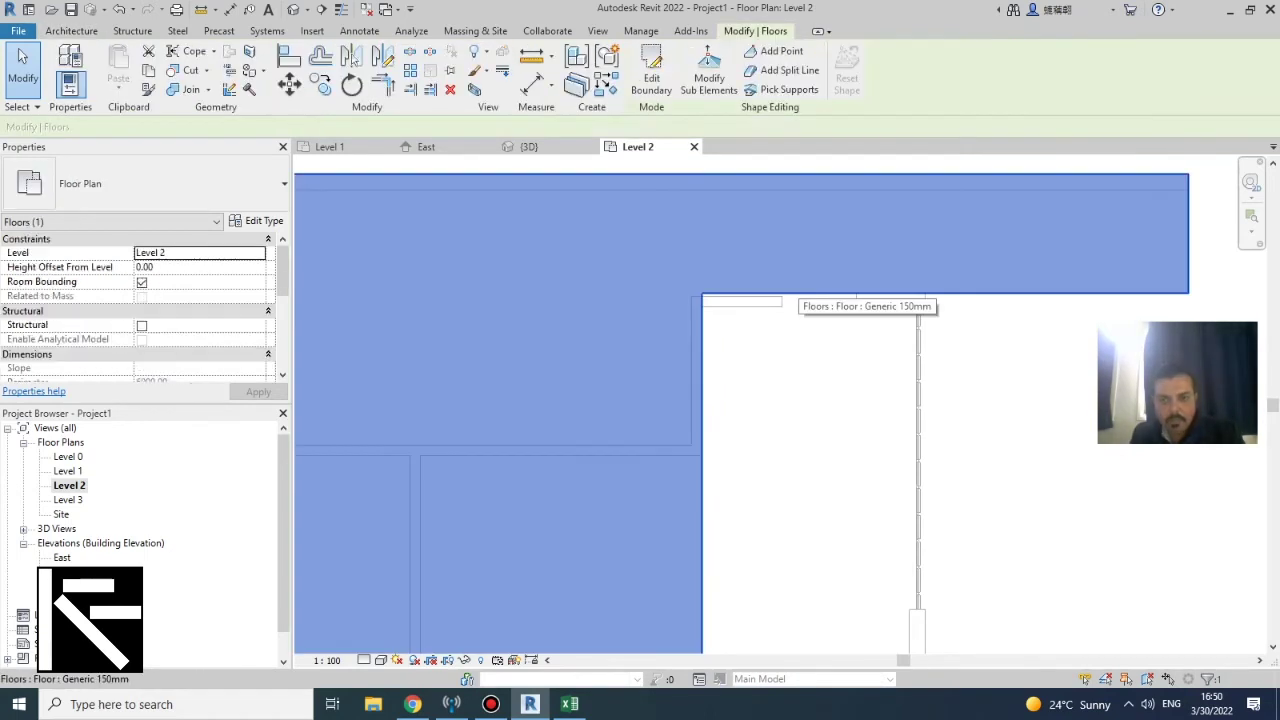
left_click(650, 78)
left_click(651, 75)
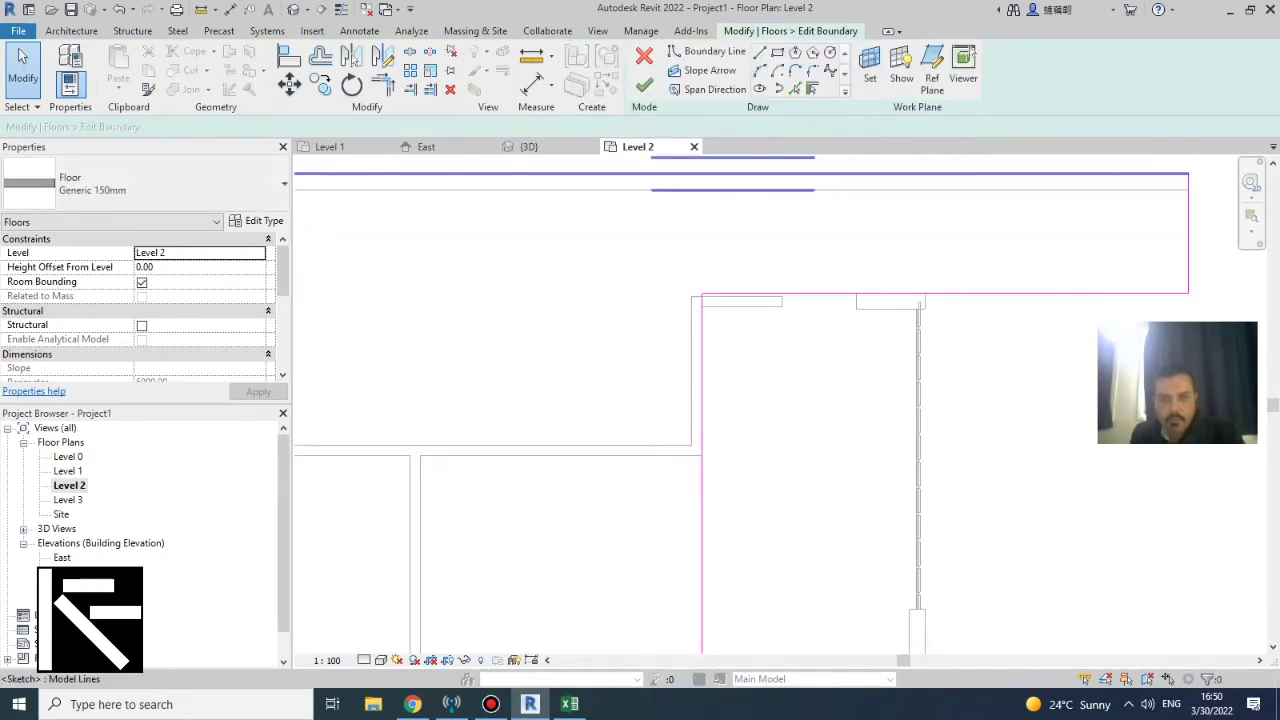
left_click(289, 56)
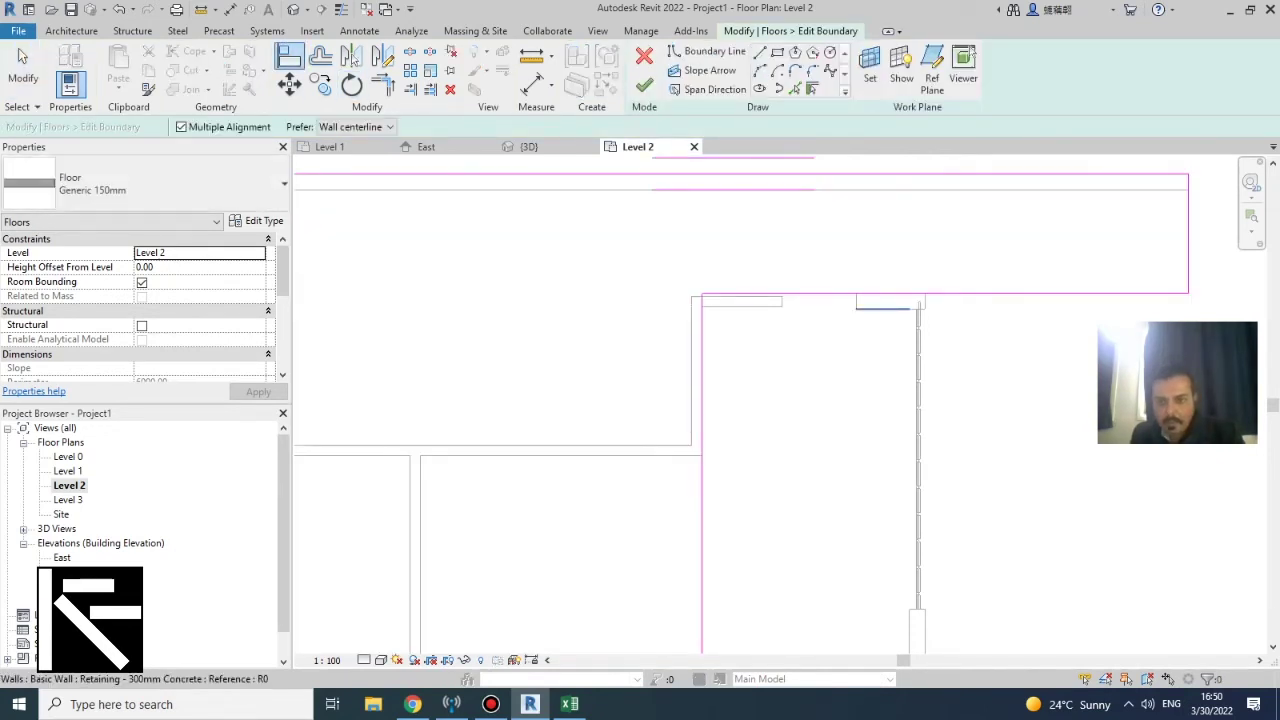
left_click(879, 310)
left_click(955, 294)
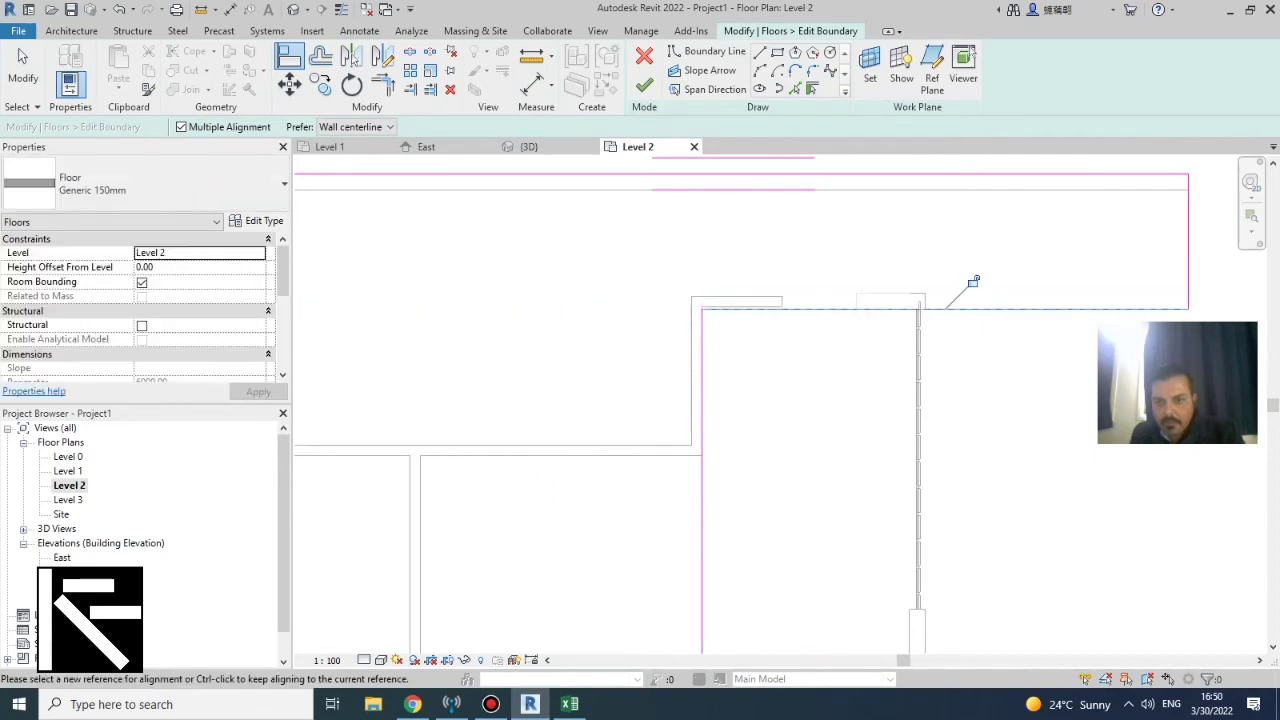
left_click(644, 86)
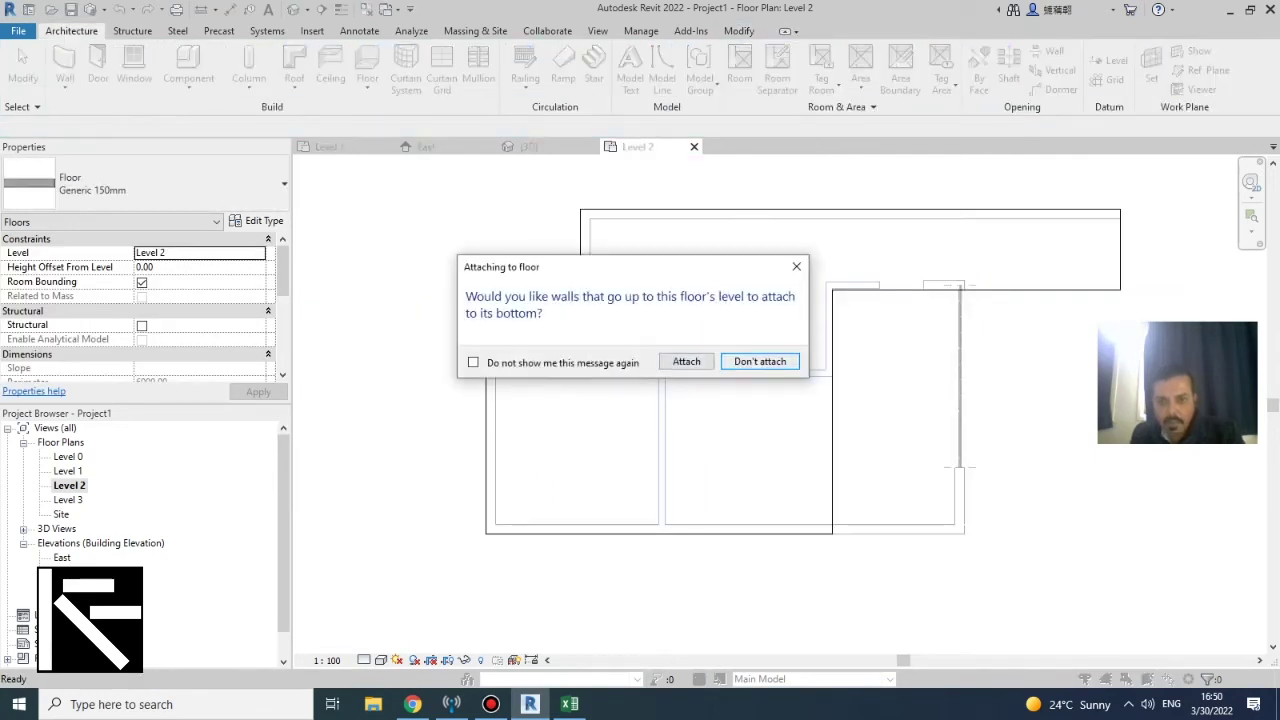
left_click(760, 362)
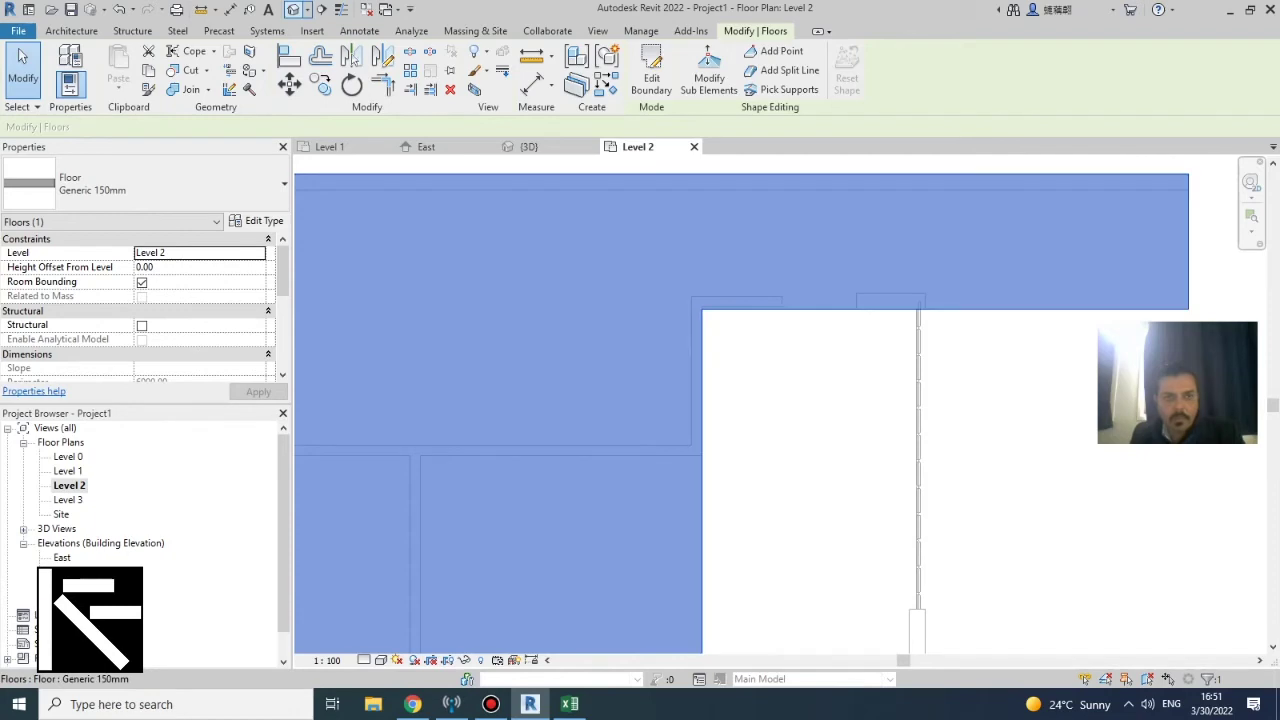
Open the default 3D view and inspect how the floor slab meets the surrounding walls
left_click(293, 9)
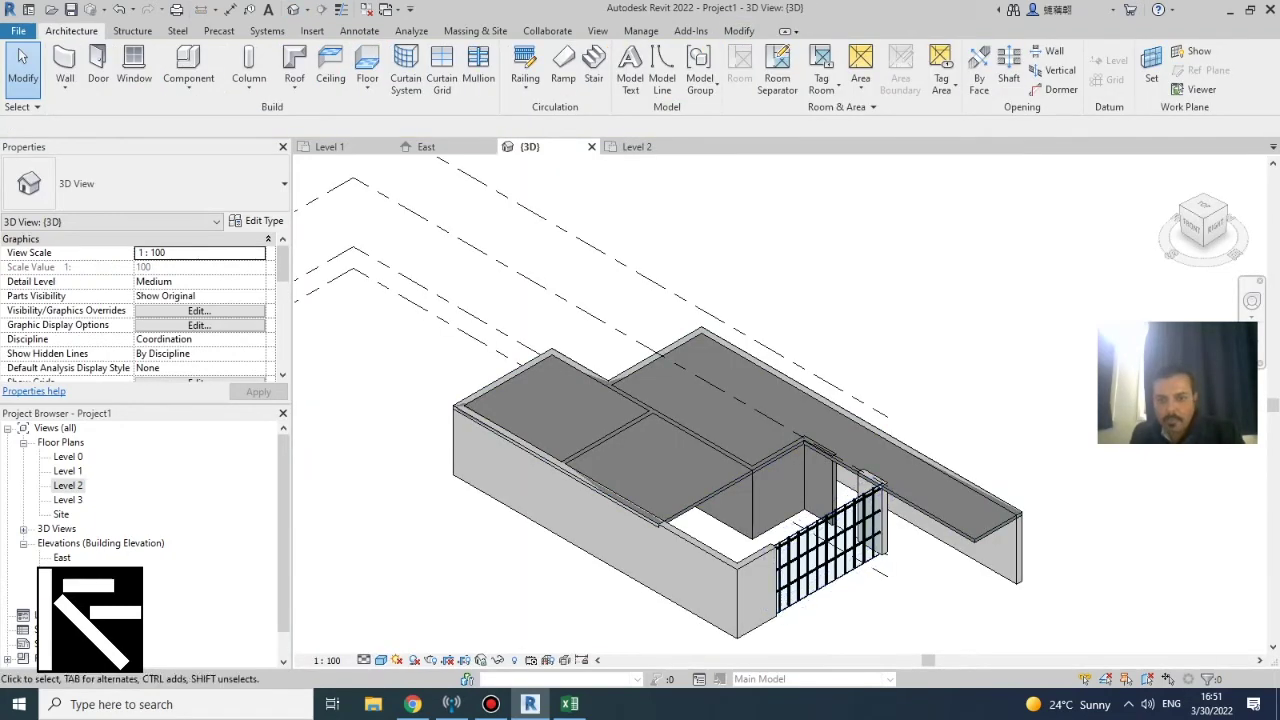
scroll(818, 532, "up", 3)
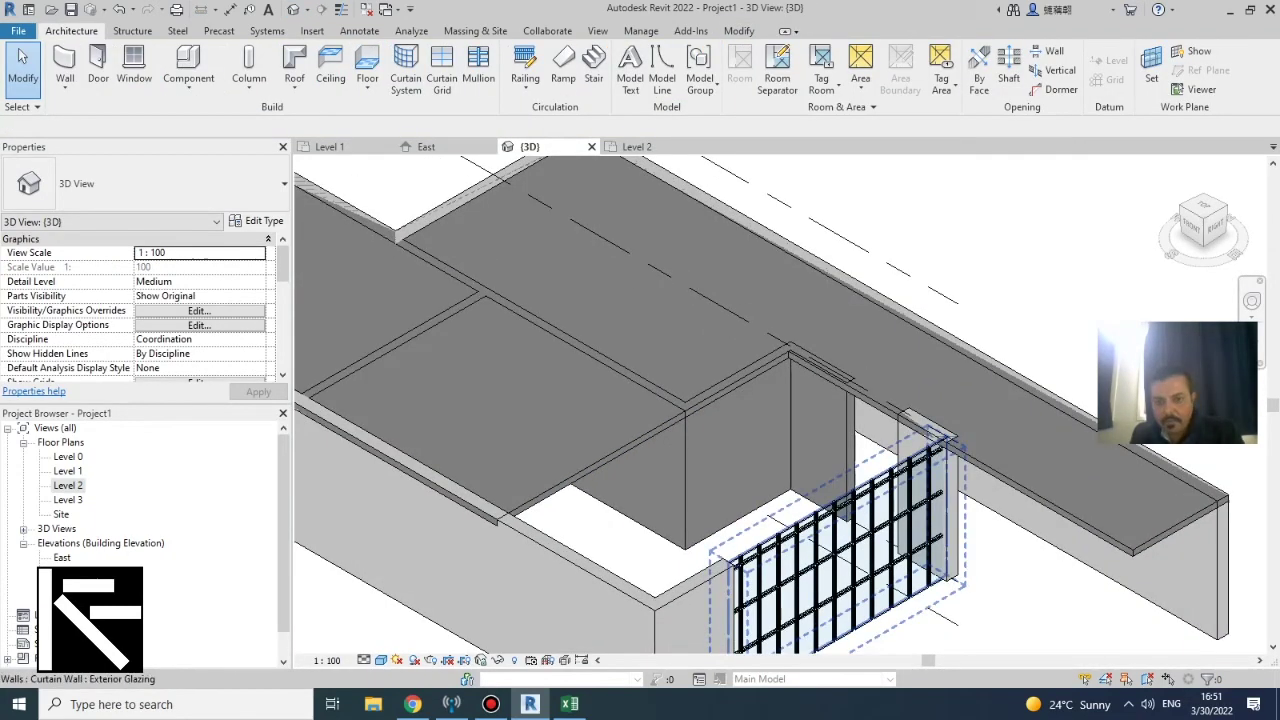
scroll(872, 337, "down", 3)
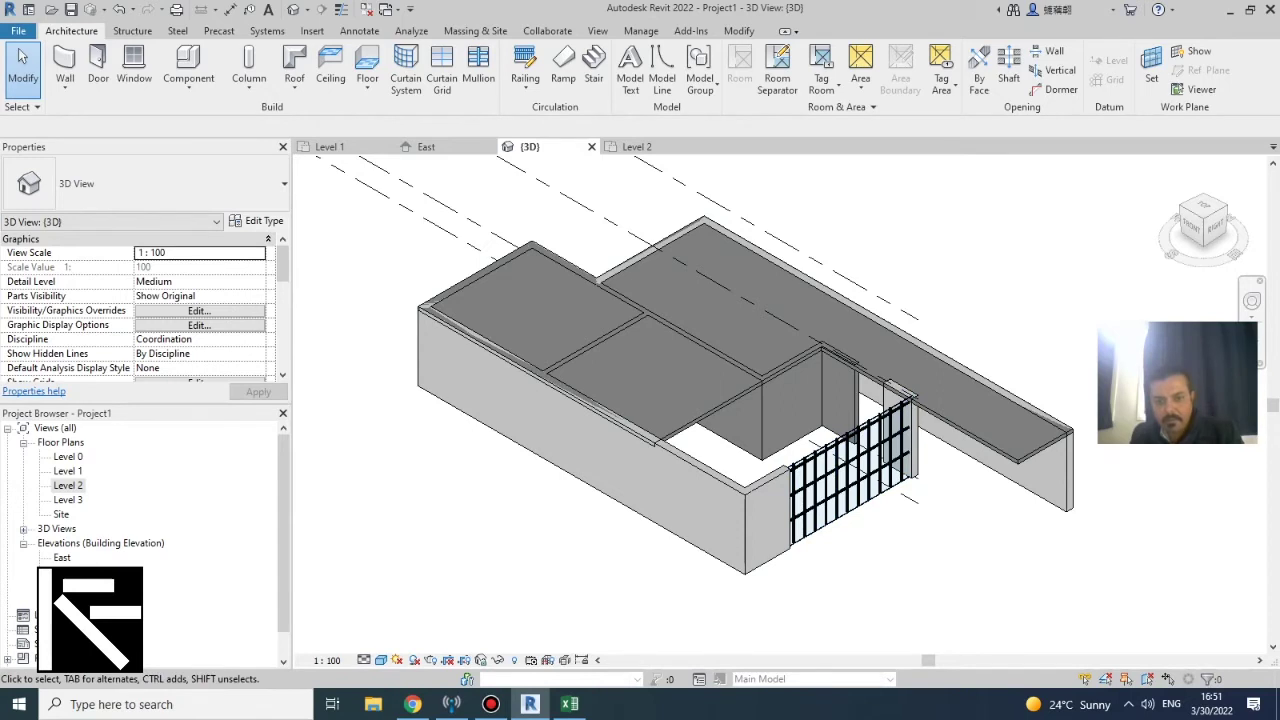
scroll(1000, 574, "down", 2)
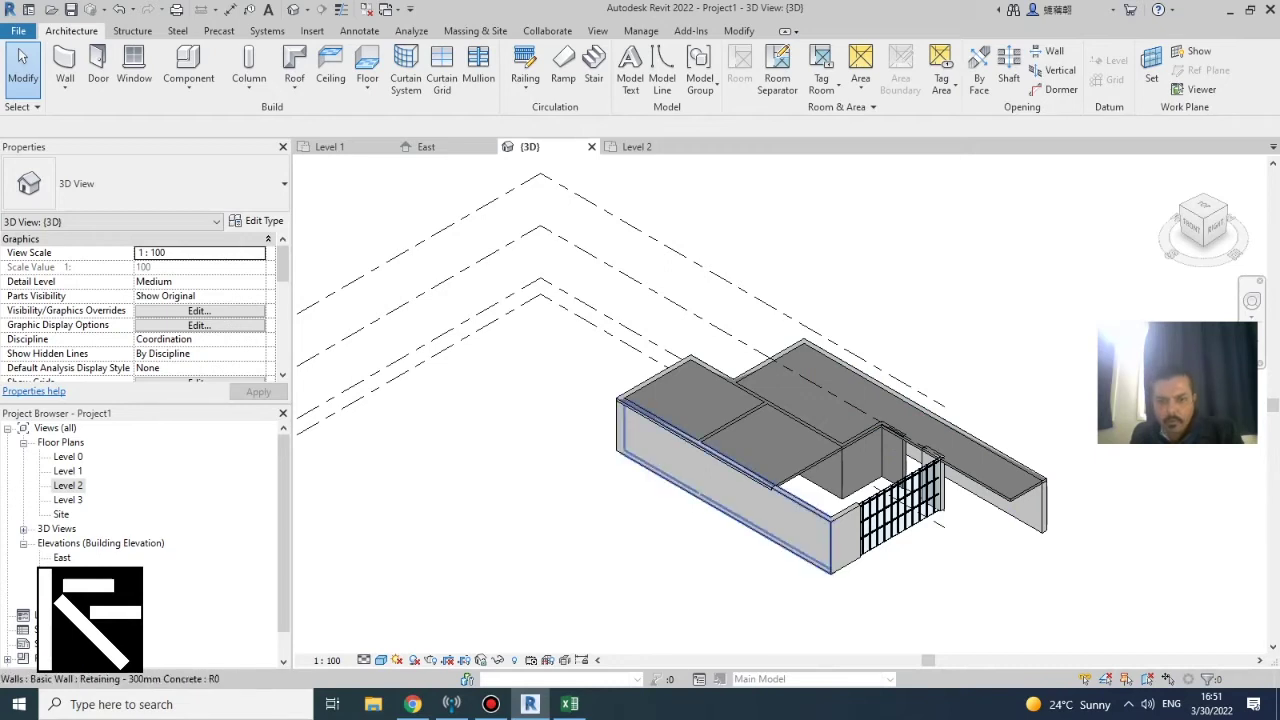
left_click(846, 540)
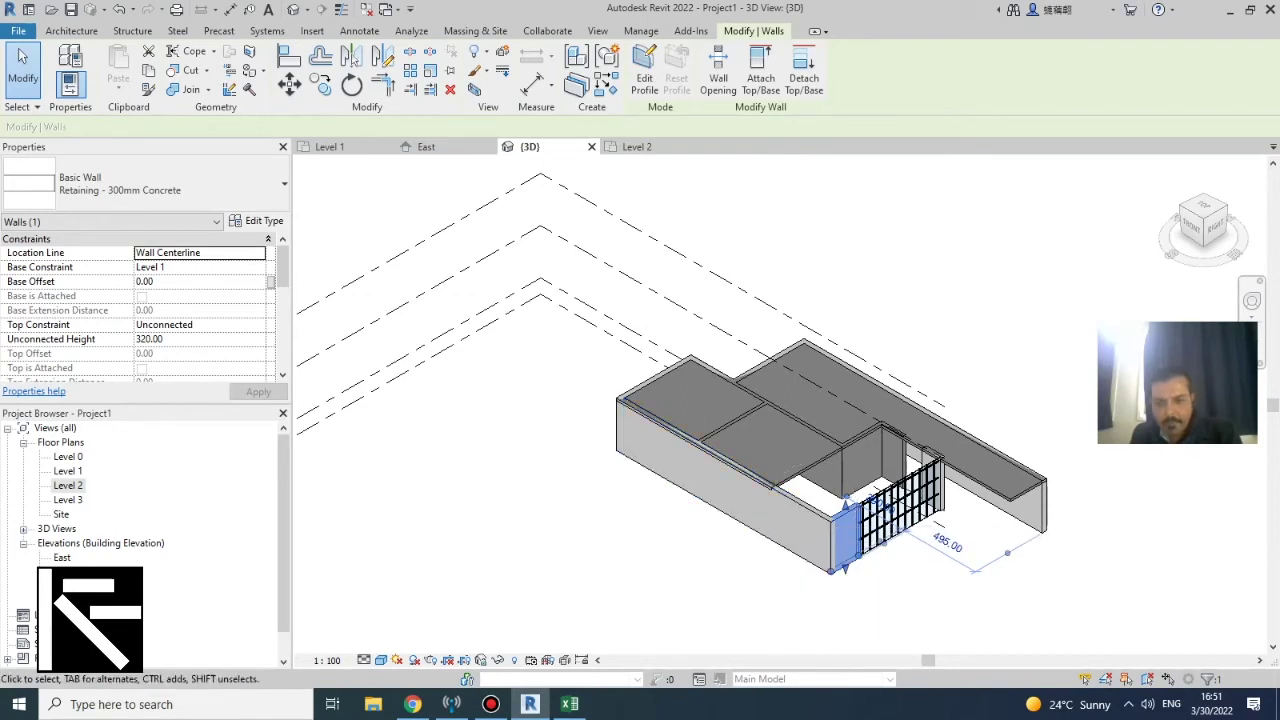
left_click(768, 490, "ctrl")
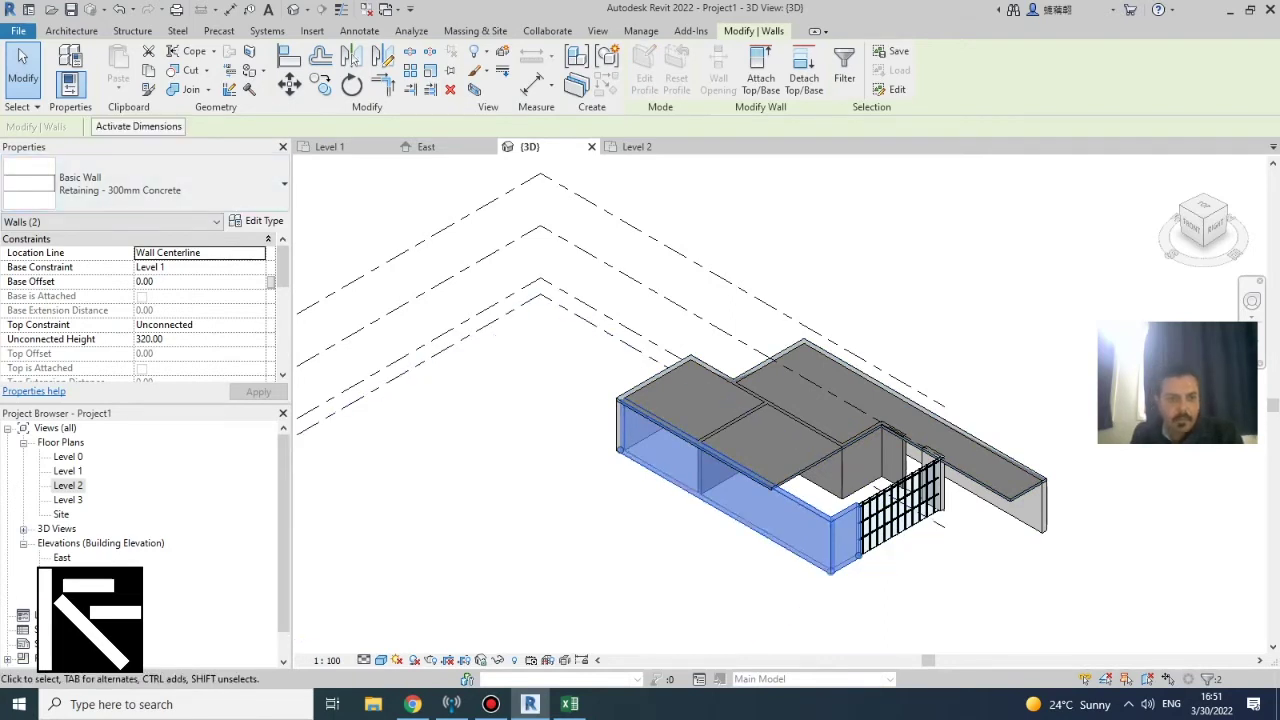
left_click_drag(283, 278, 283, 350)
scroll(280, 326, "up", 5)
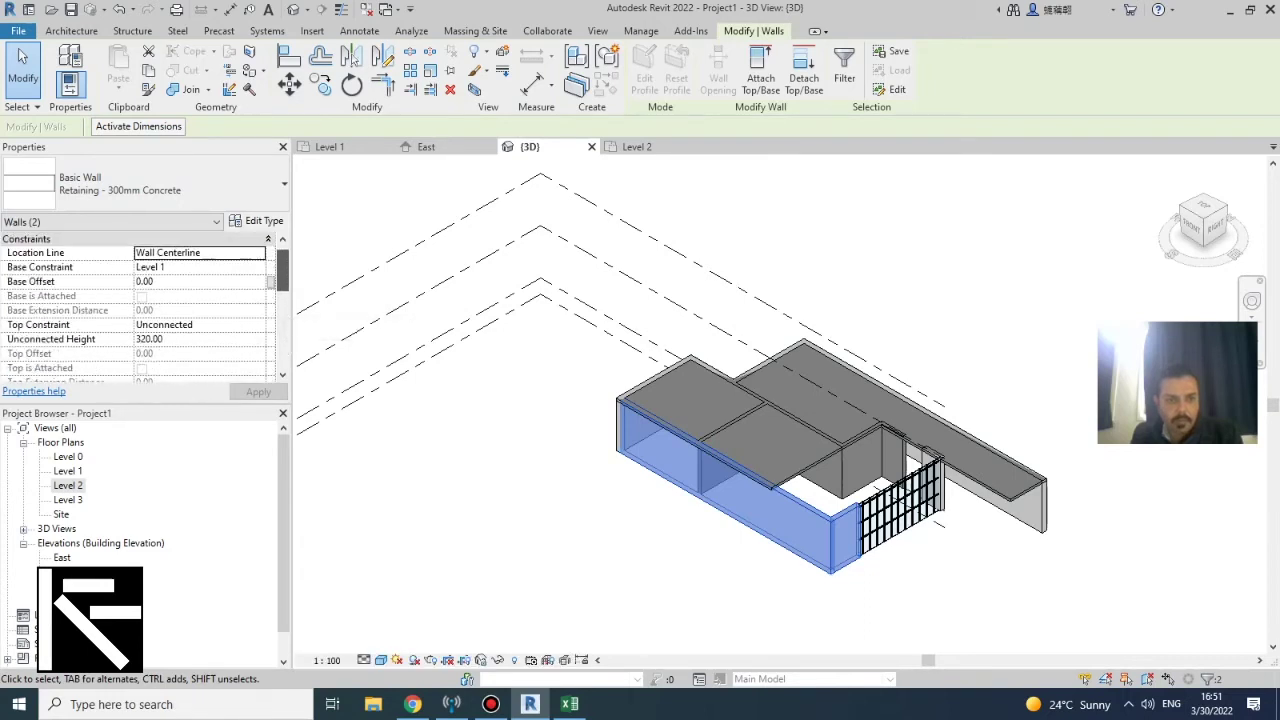
scroll(140, 310, "down", 5)
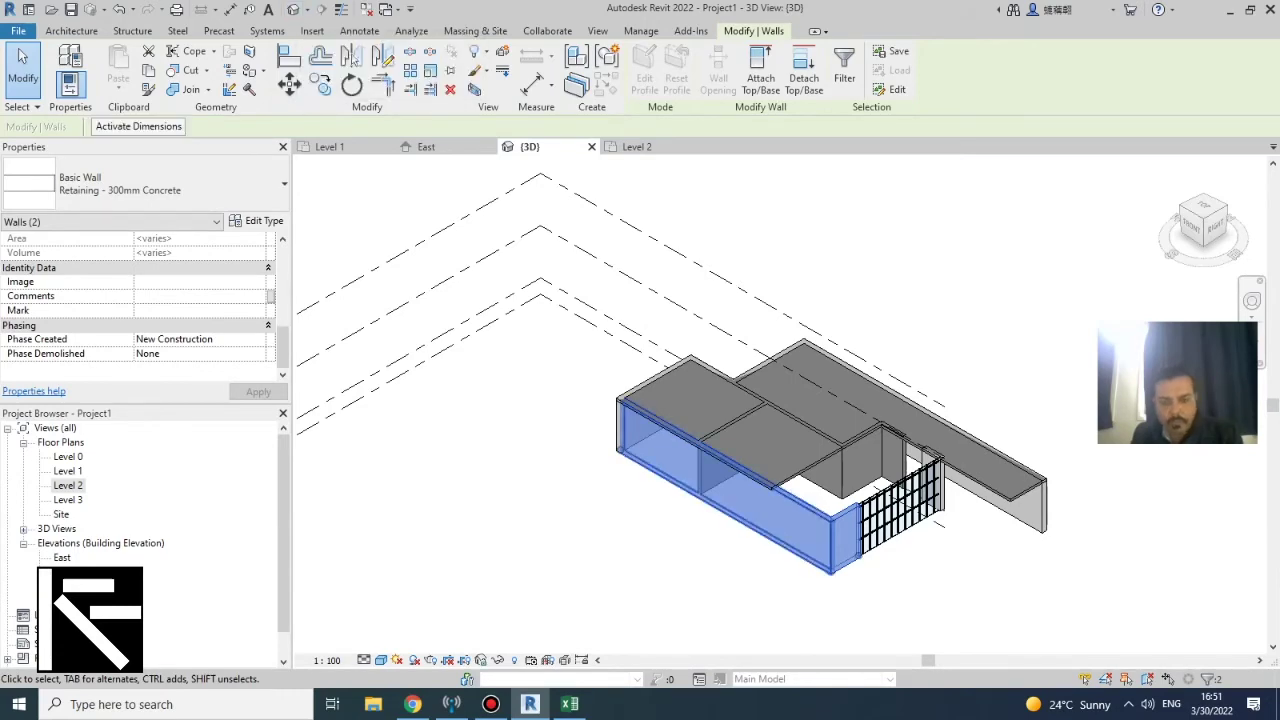
scroll(821, 546, "up", 3)
key("Escape")
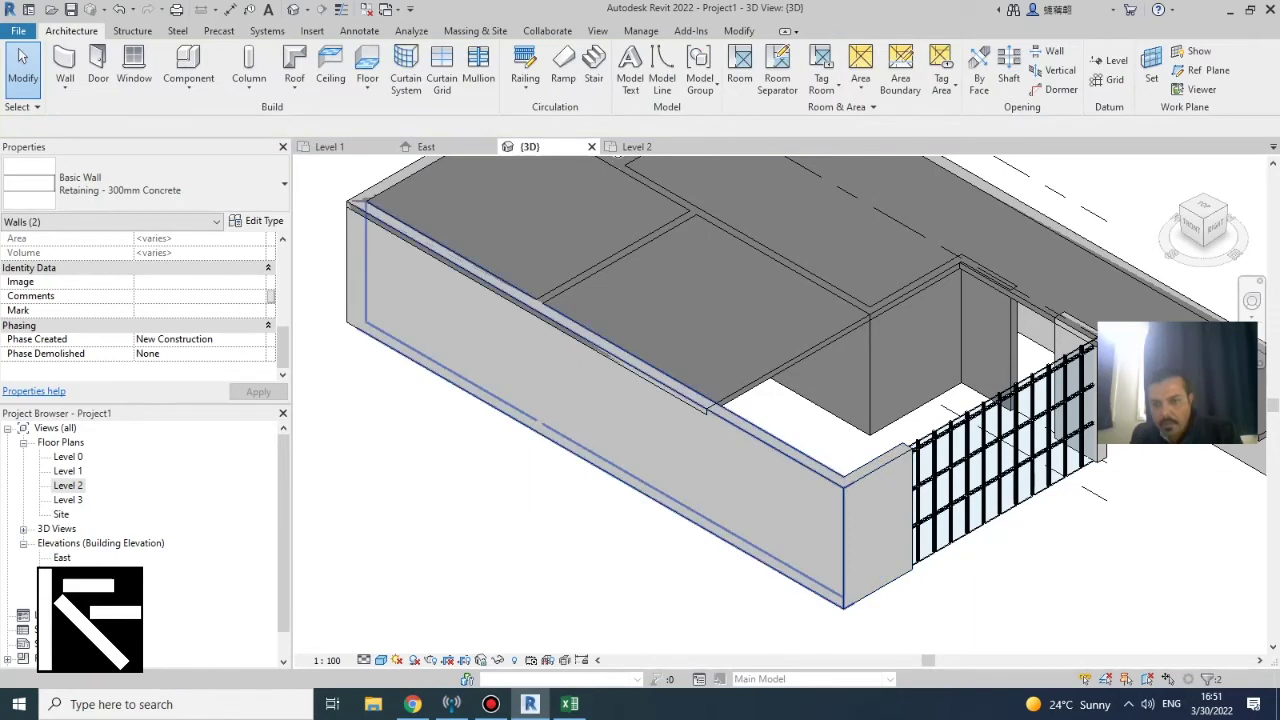
Set the top constraint of the long front exterior wall to Up to level: Level 3
left_click(820, 464)
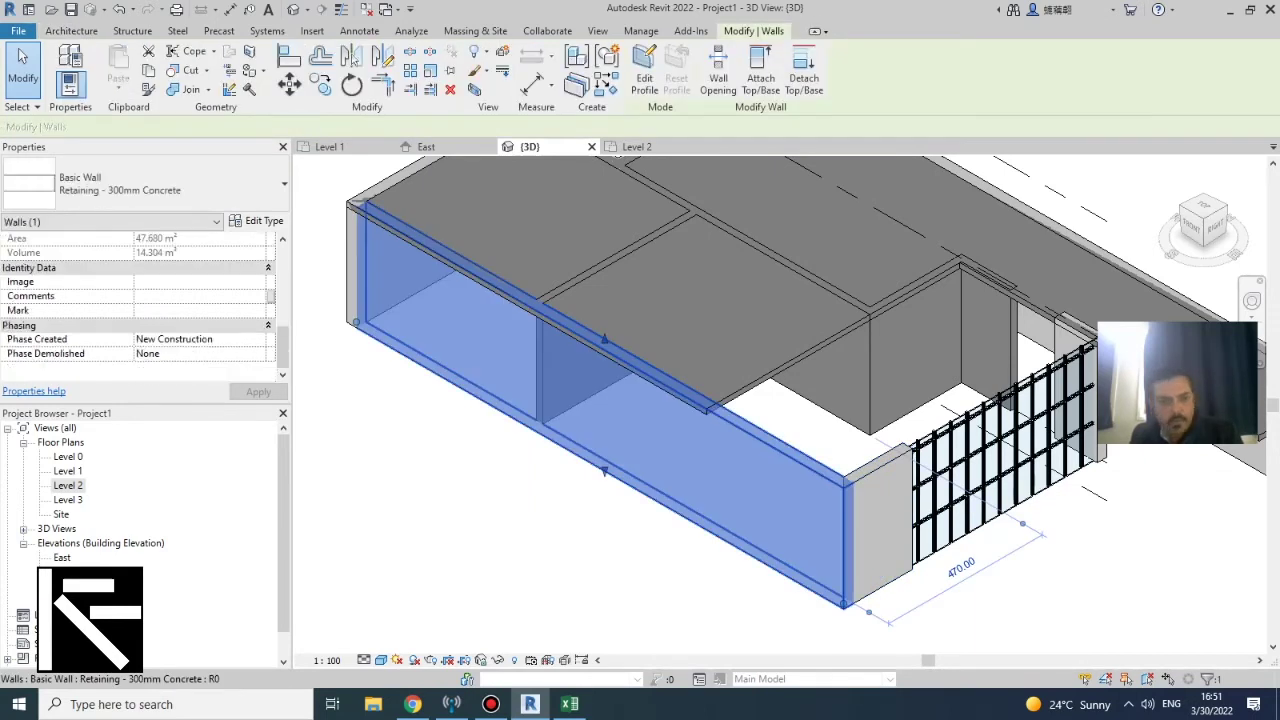
left_click_drag(283, 347, 283, 266)
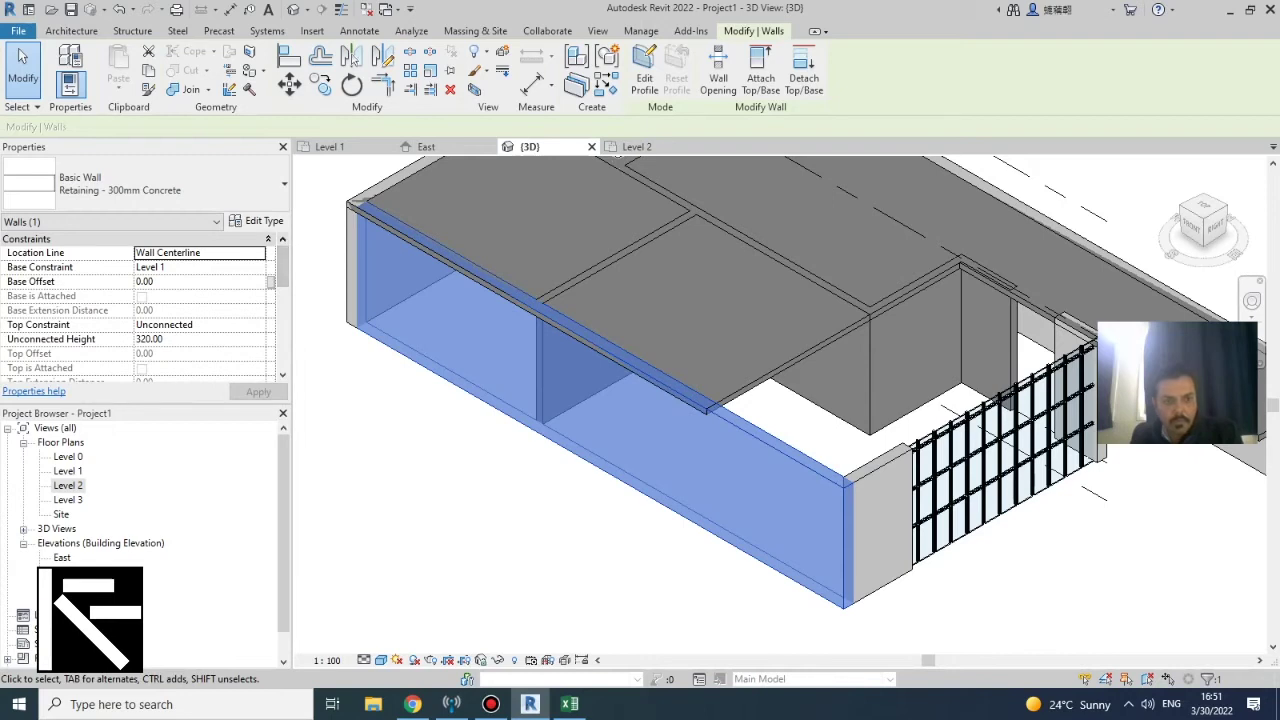
left_click(254, 325)
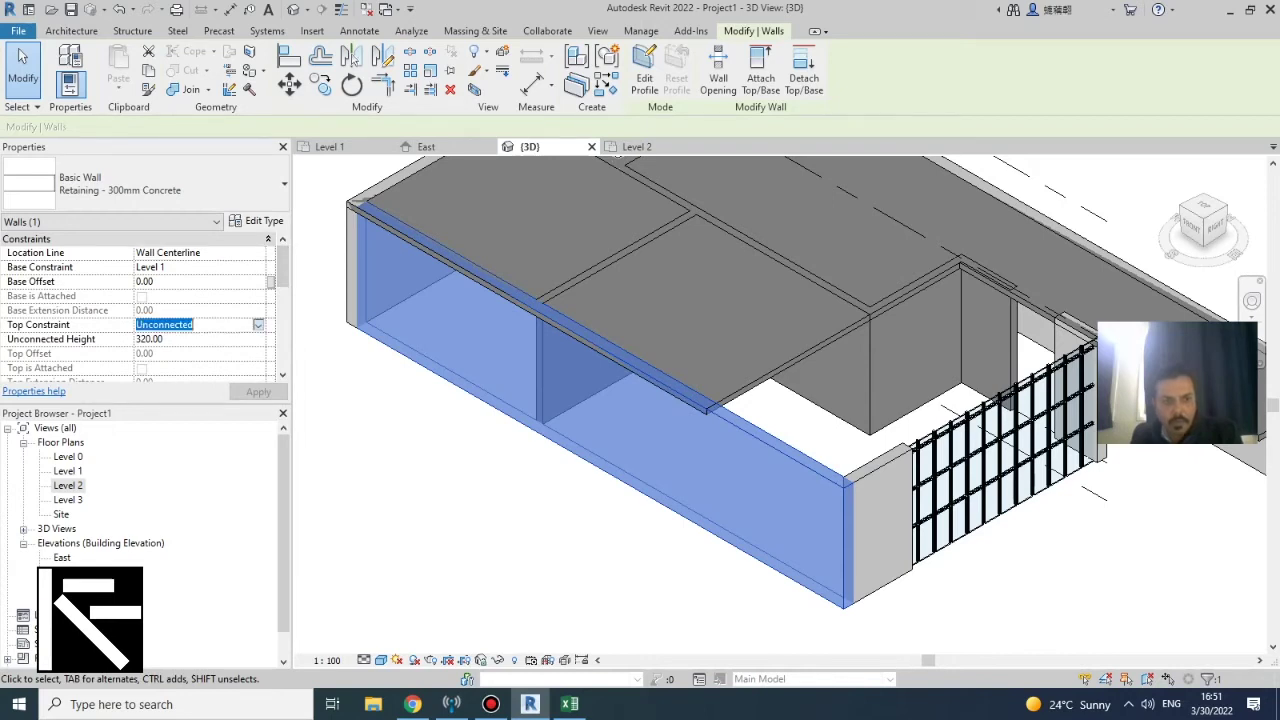
left_click(258, 325)
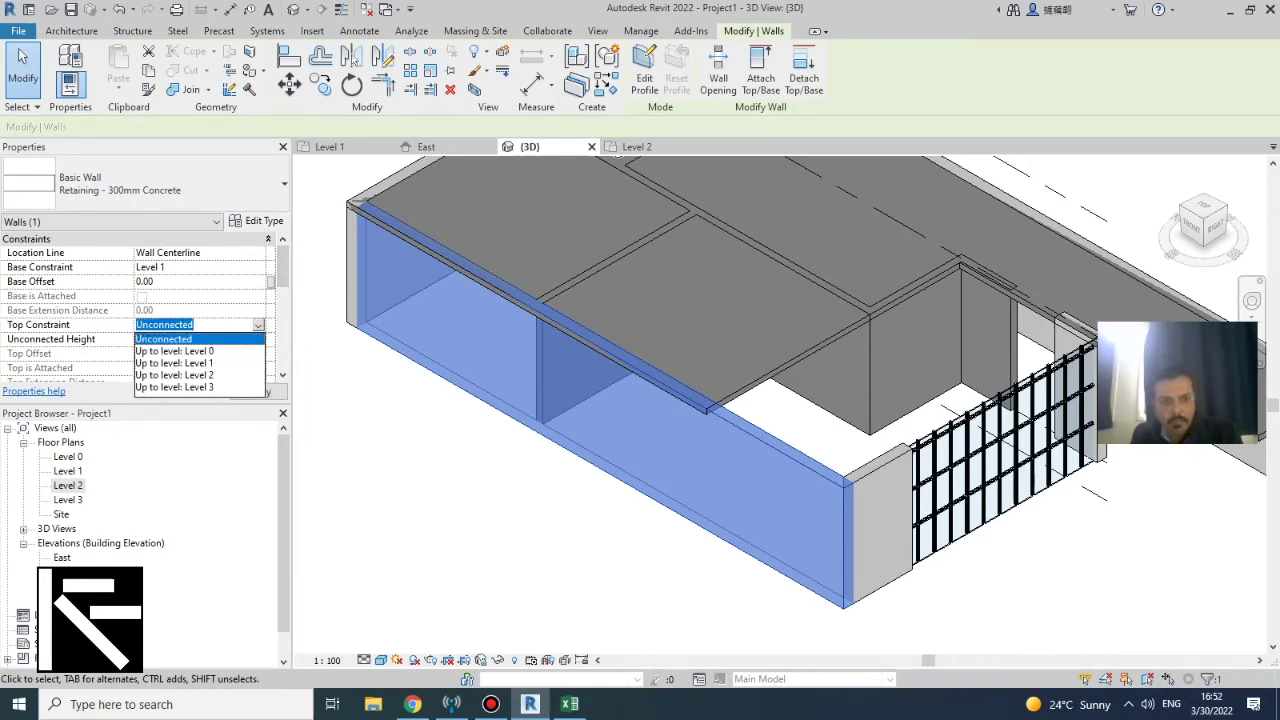
left_click(175, 387)
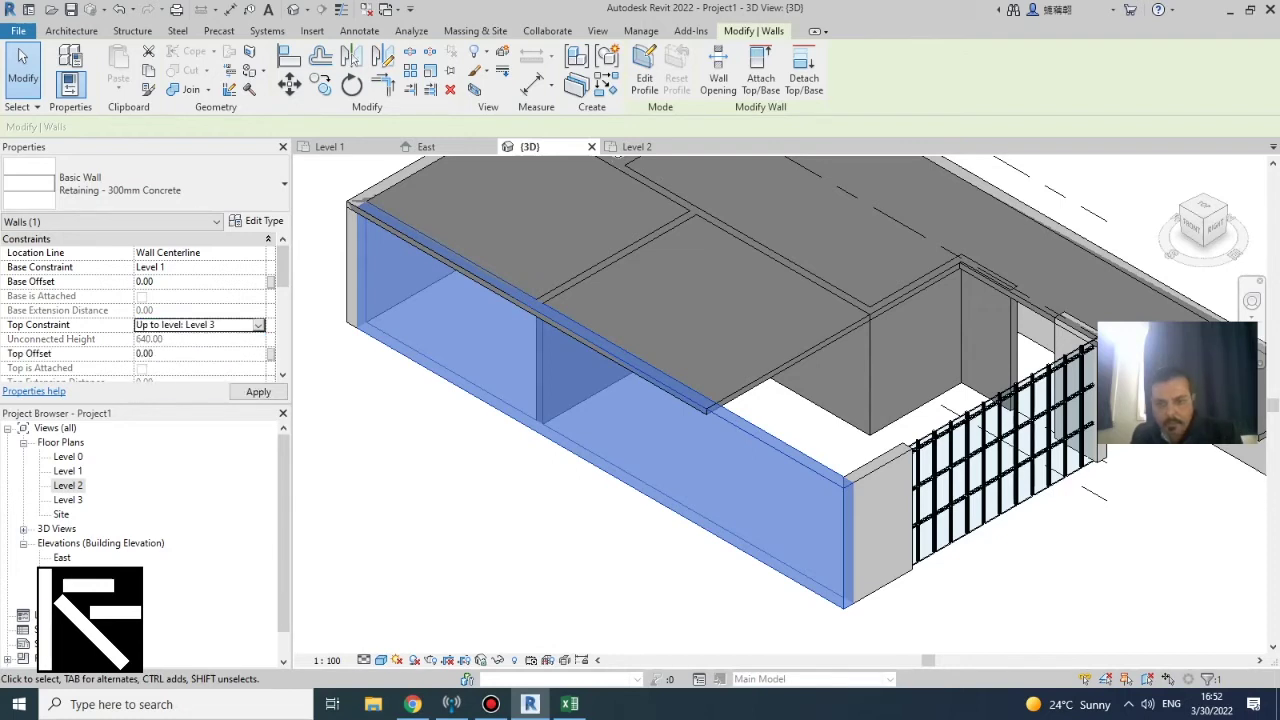
left_click(258, 392)
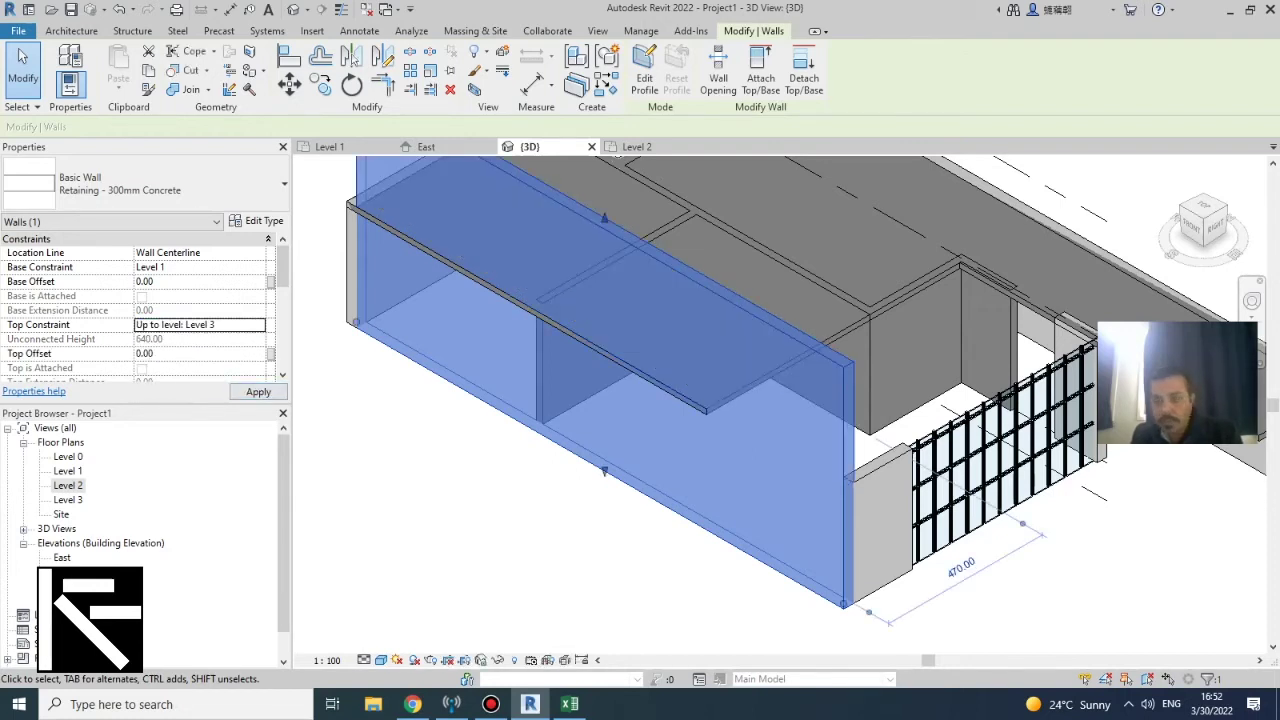
key("Escape")
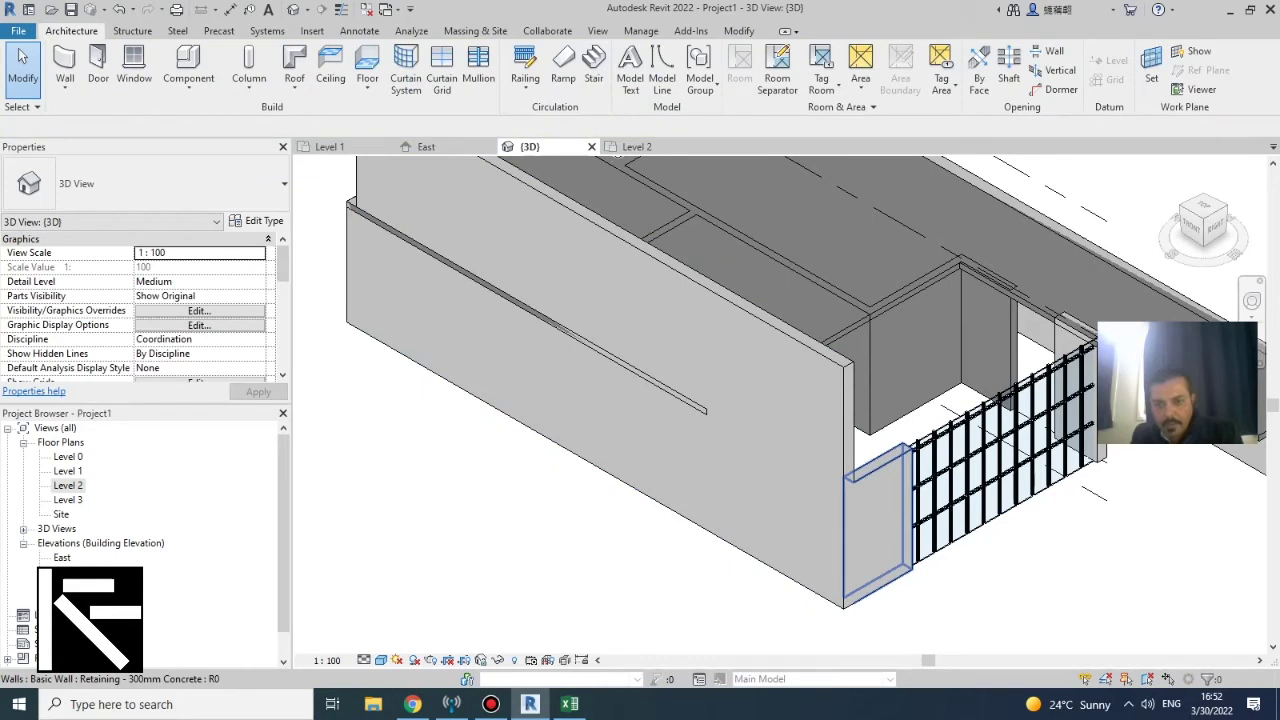
Set the top constraint of the other five exterior concrete walls to Up to level: Level 3
left_click(903, 530)
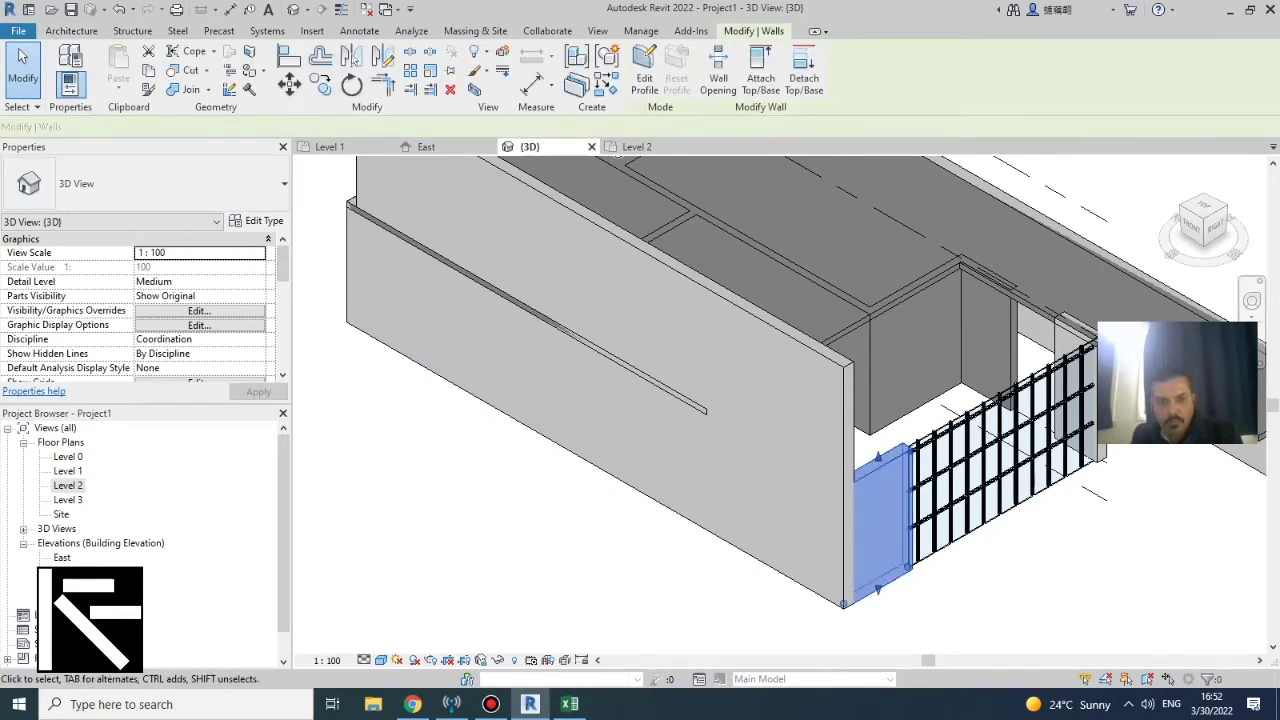
scroll(636, 523, "down", 3)
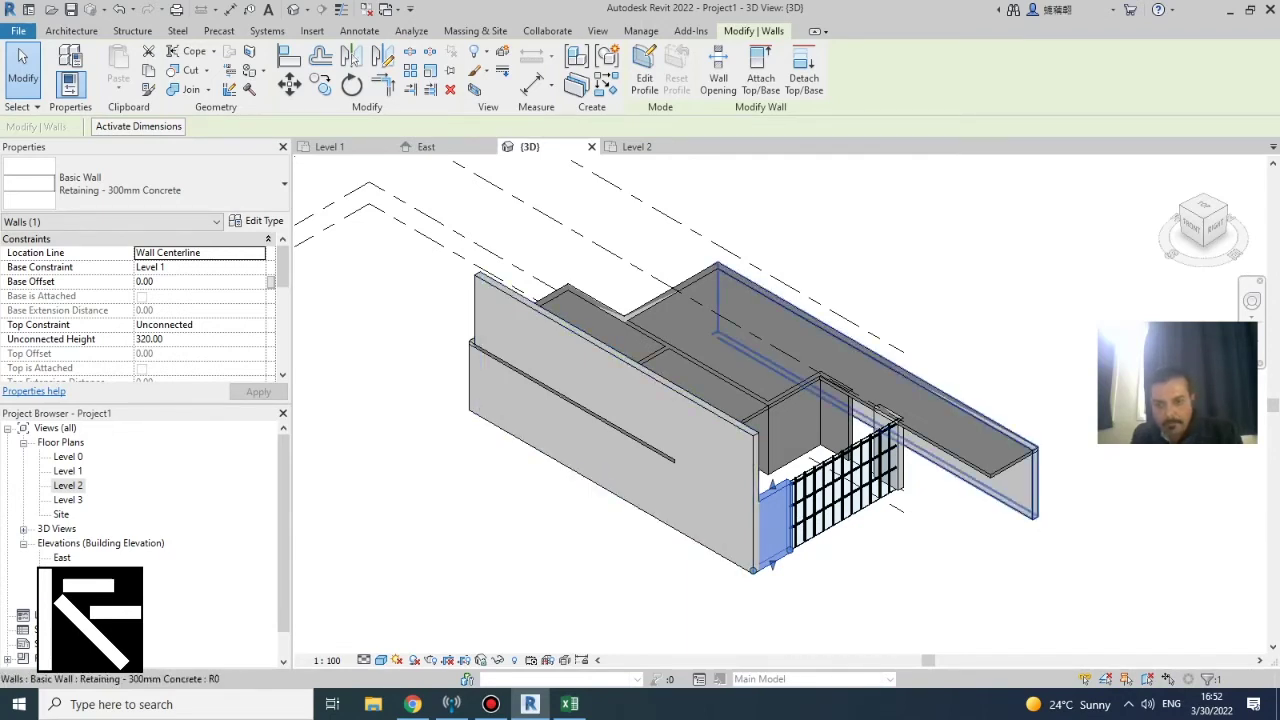
left_click(808, 315, "ctrl")
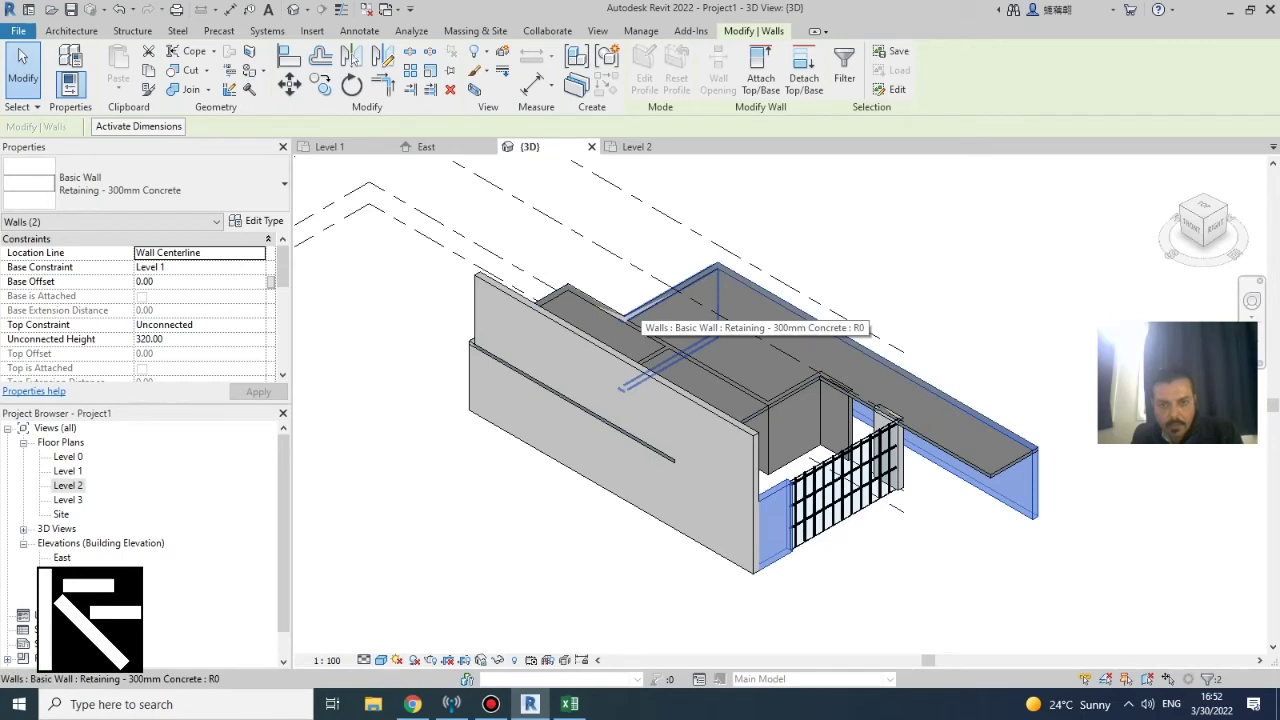
left_click(642, 293, "ctrl")
left_click(603, 307, "ctrl")
left_click(550, 296, "ctrl")
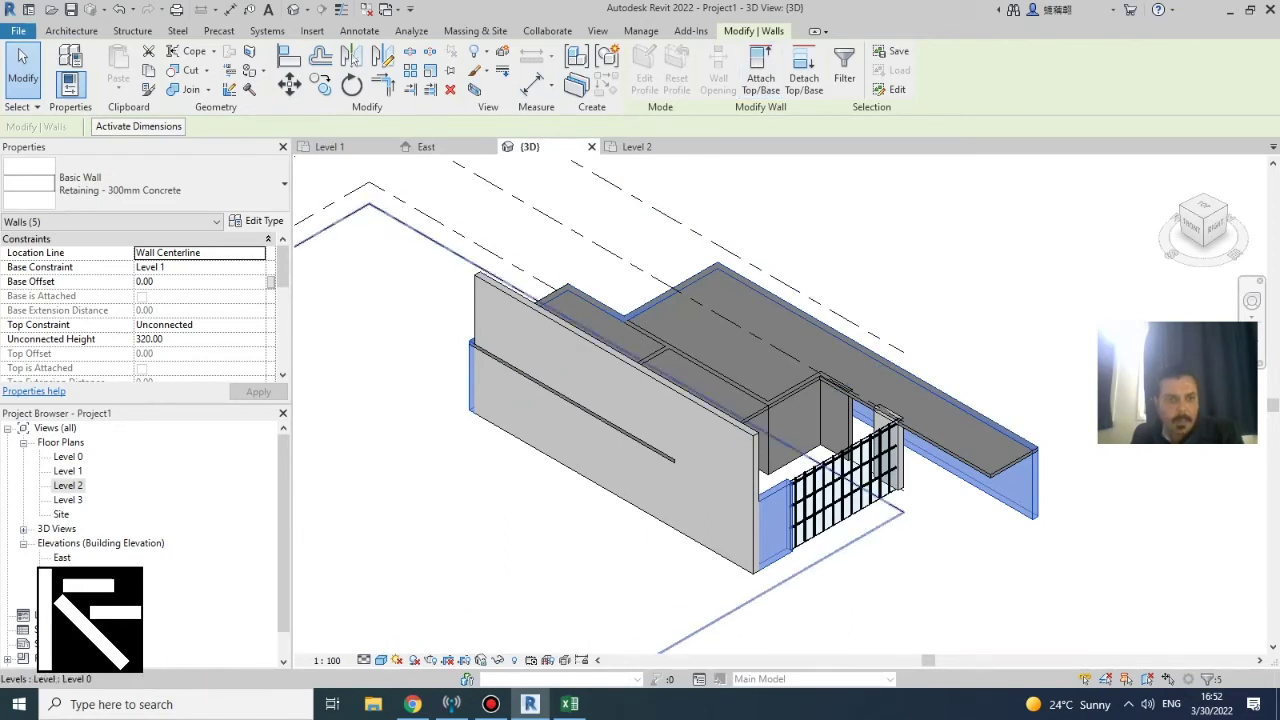
left_click(258, 325)
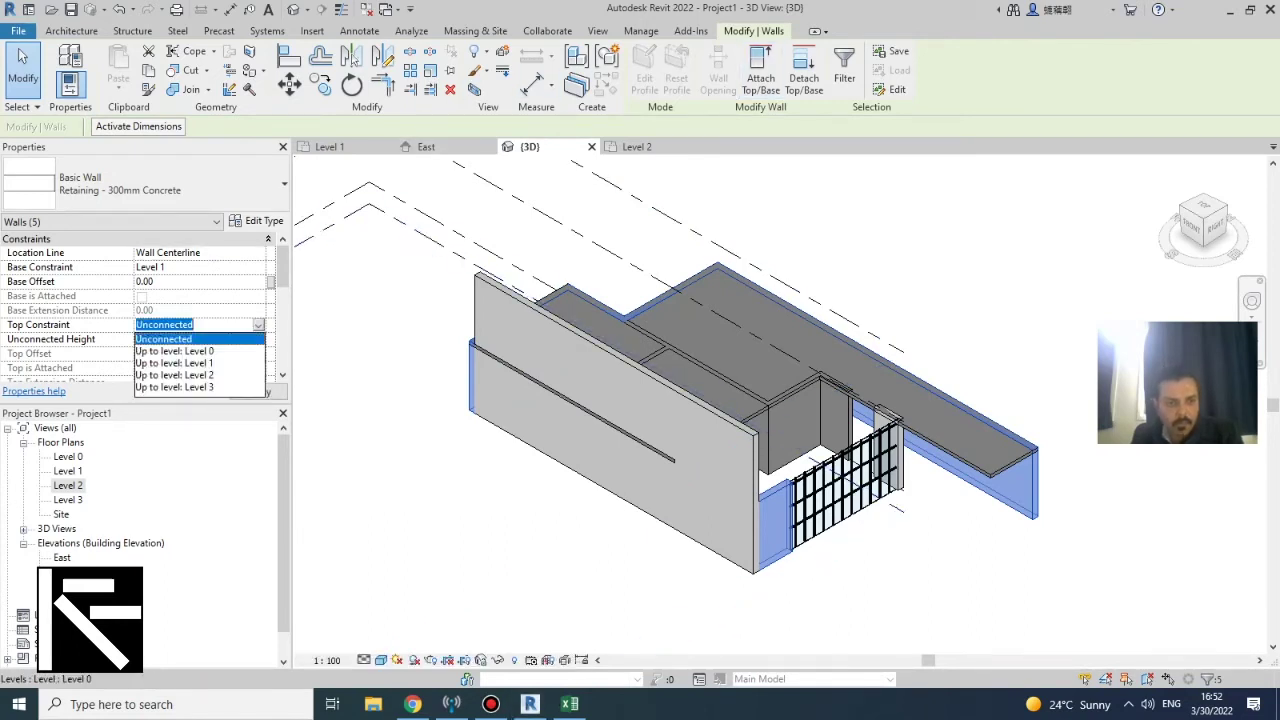
left_click(175, 387)
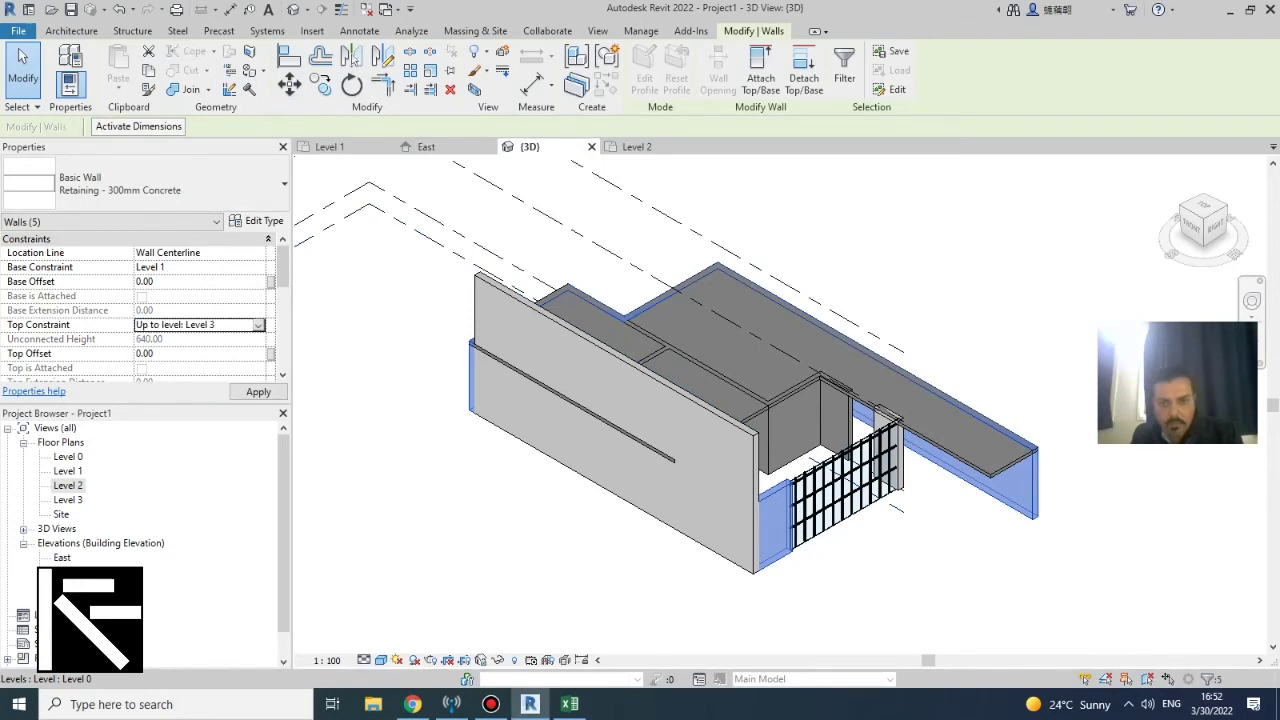
key("Return")
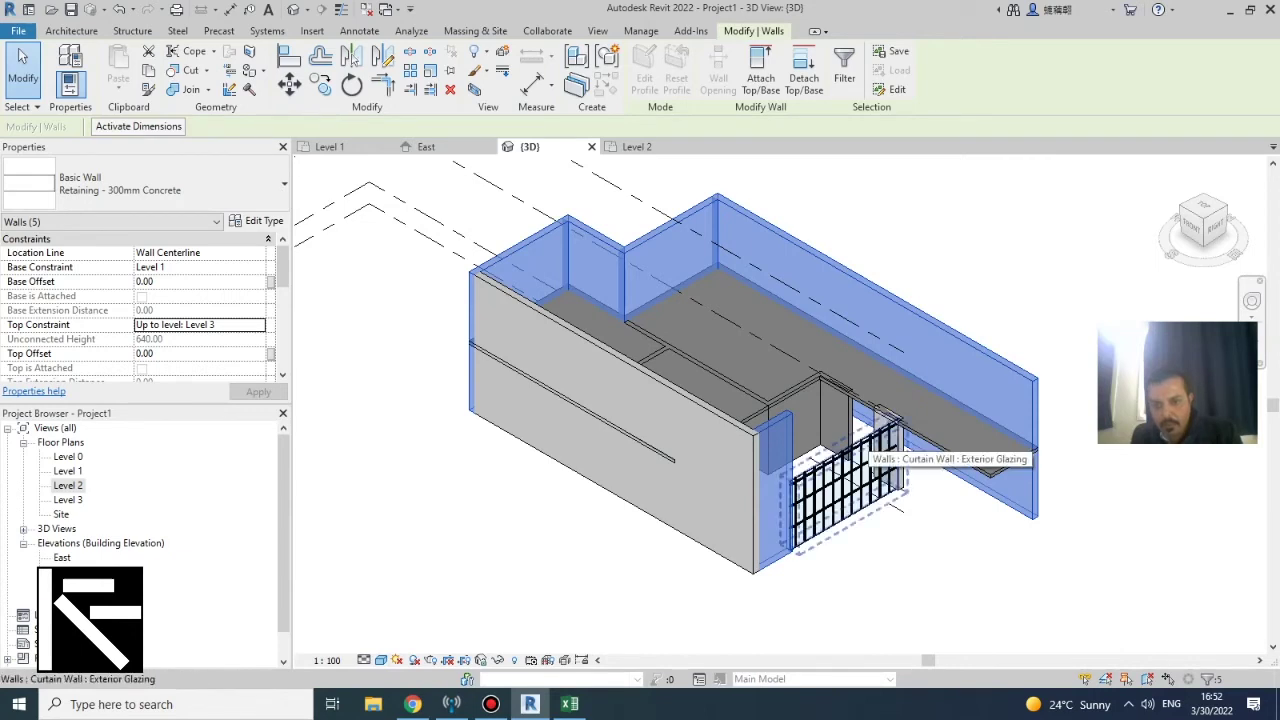
Set the top constraint of the Exterior Glazing curtain wall to Up to level: Level 3
left_click(850, 480)
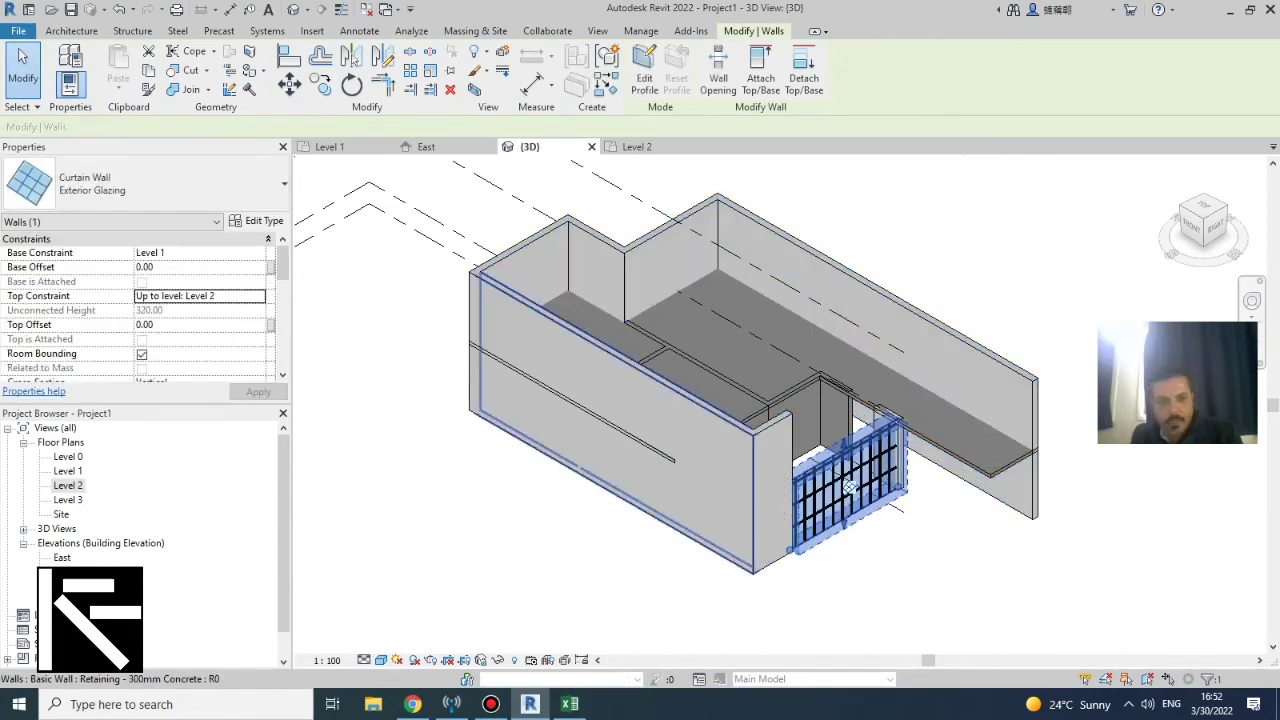
left_click(200, 296)
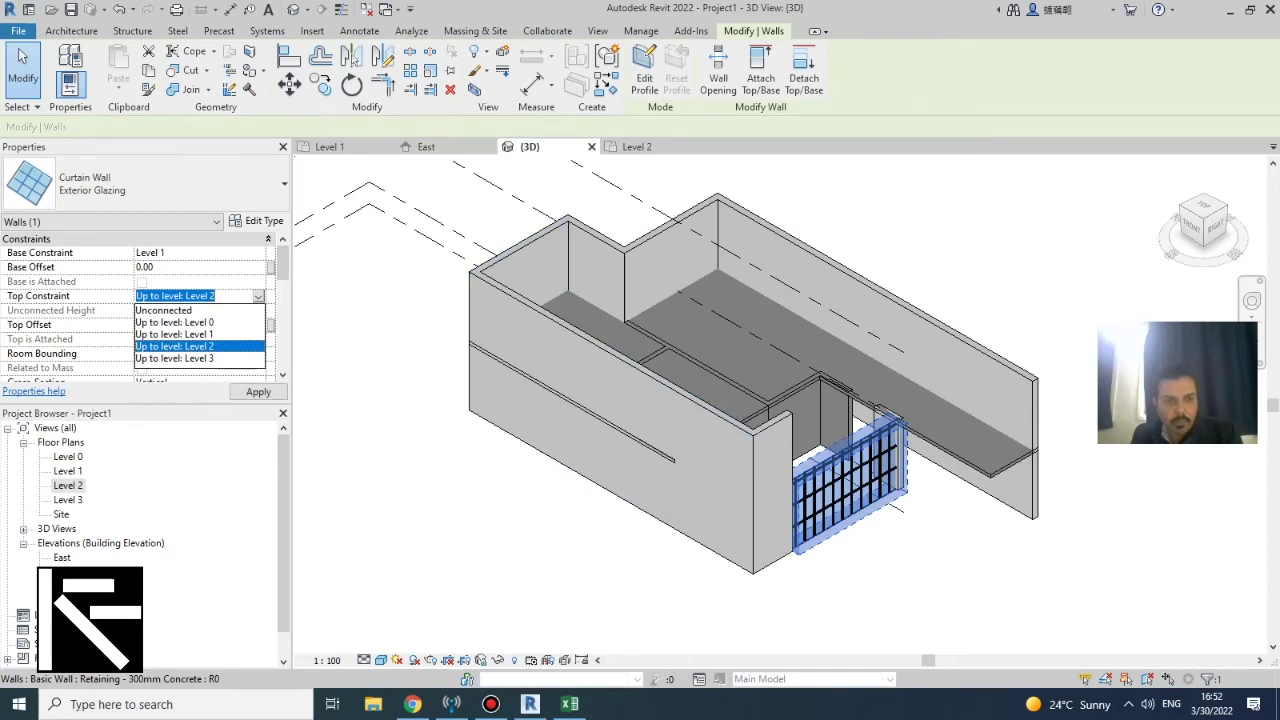
left_click(188, 358)
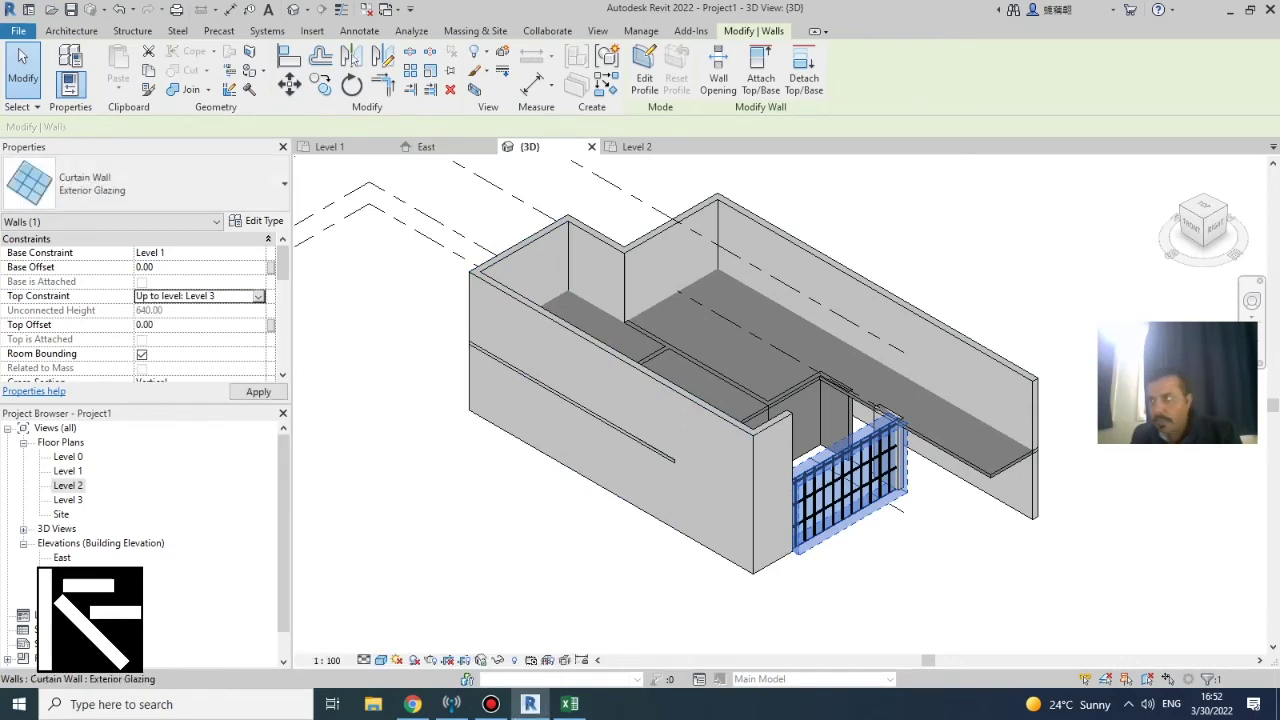
key("Escape")
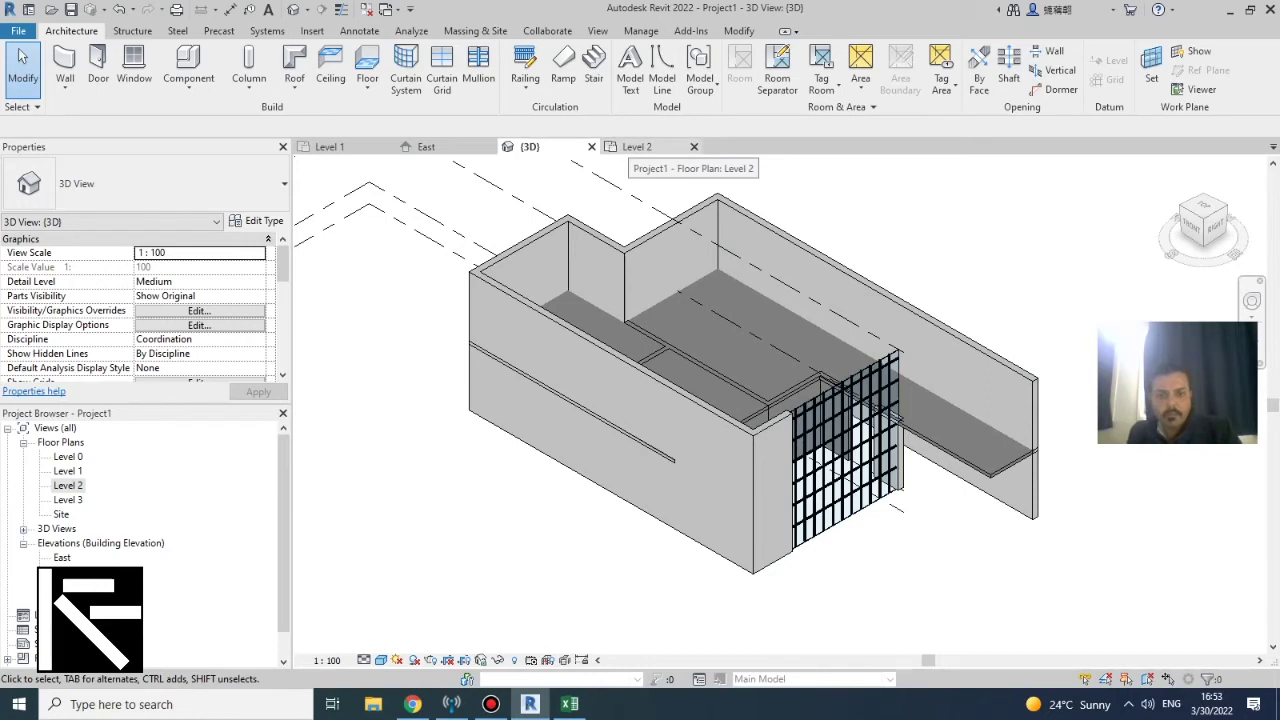
Start a railing path in the Level 2 floor plan from the projecting slab's short end edge and long inner edge
left_click(637, 146)
scroll(780, 300, "down", 2)
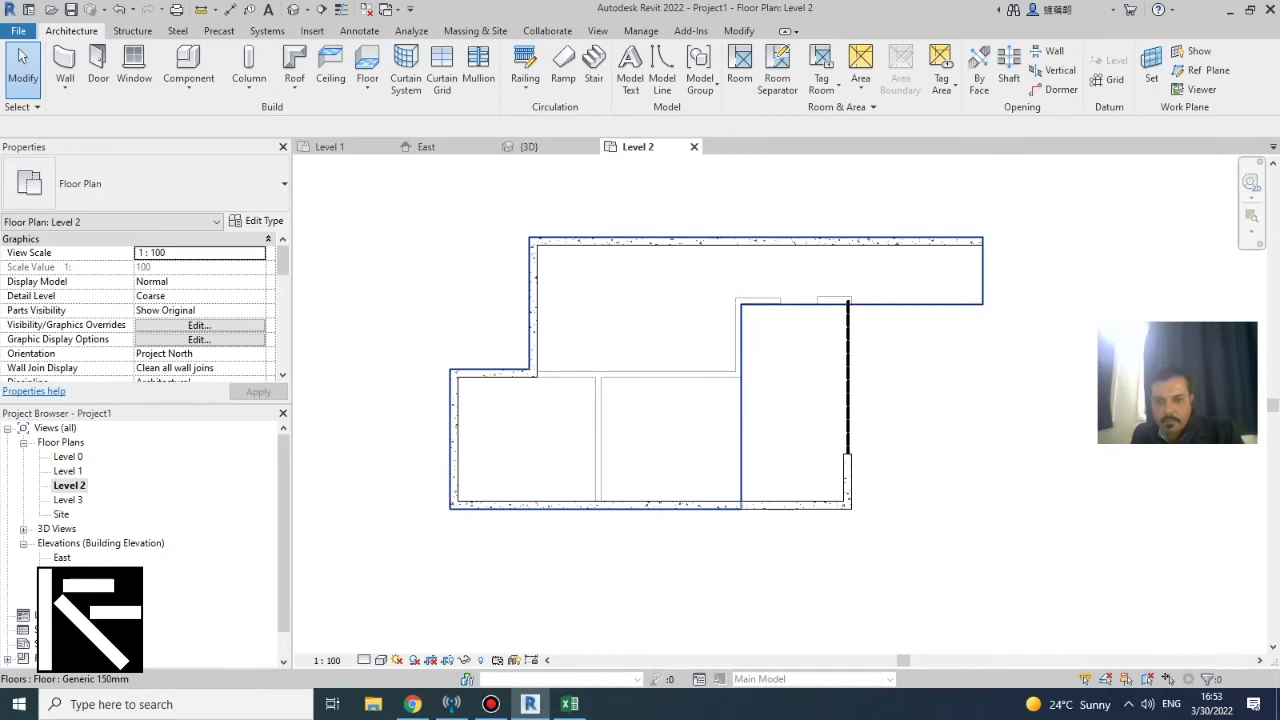
scroll(640, 429, "up", 1)
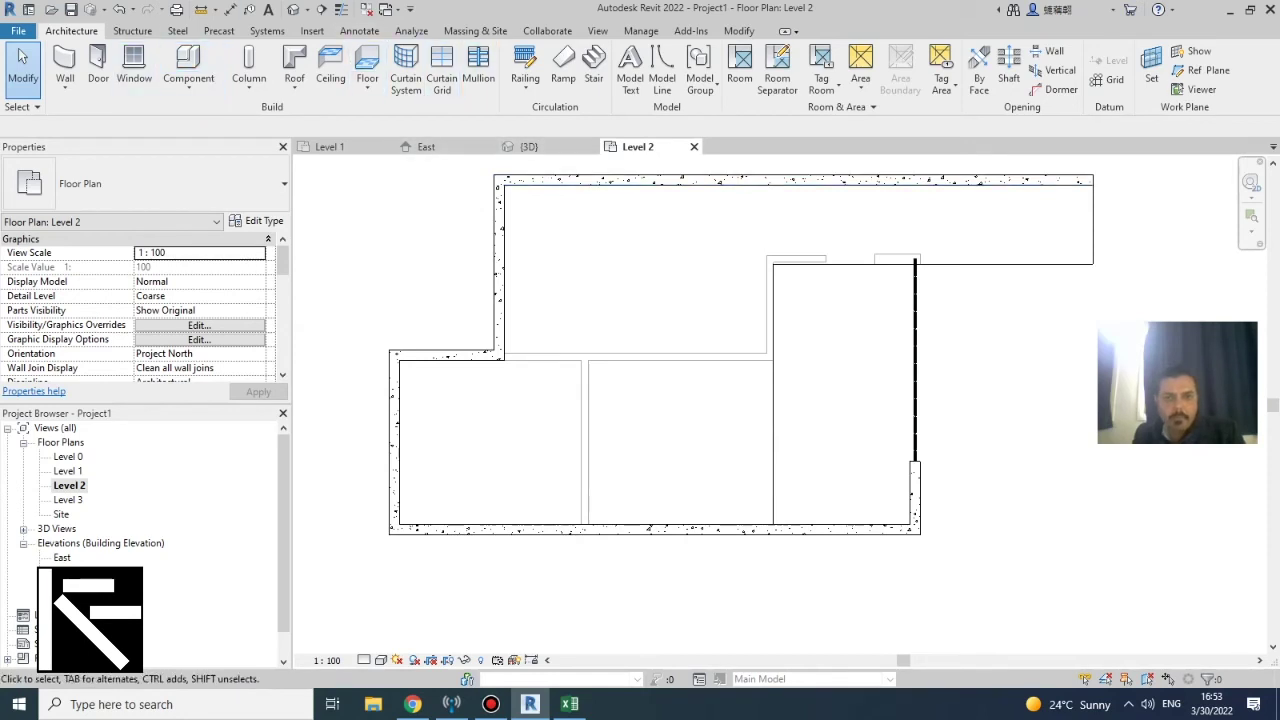
left_click(525, 62)
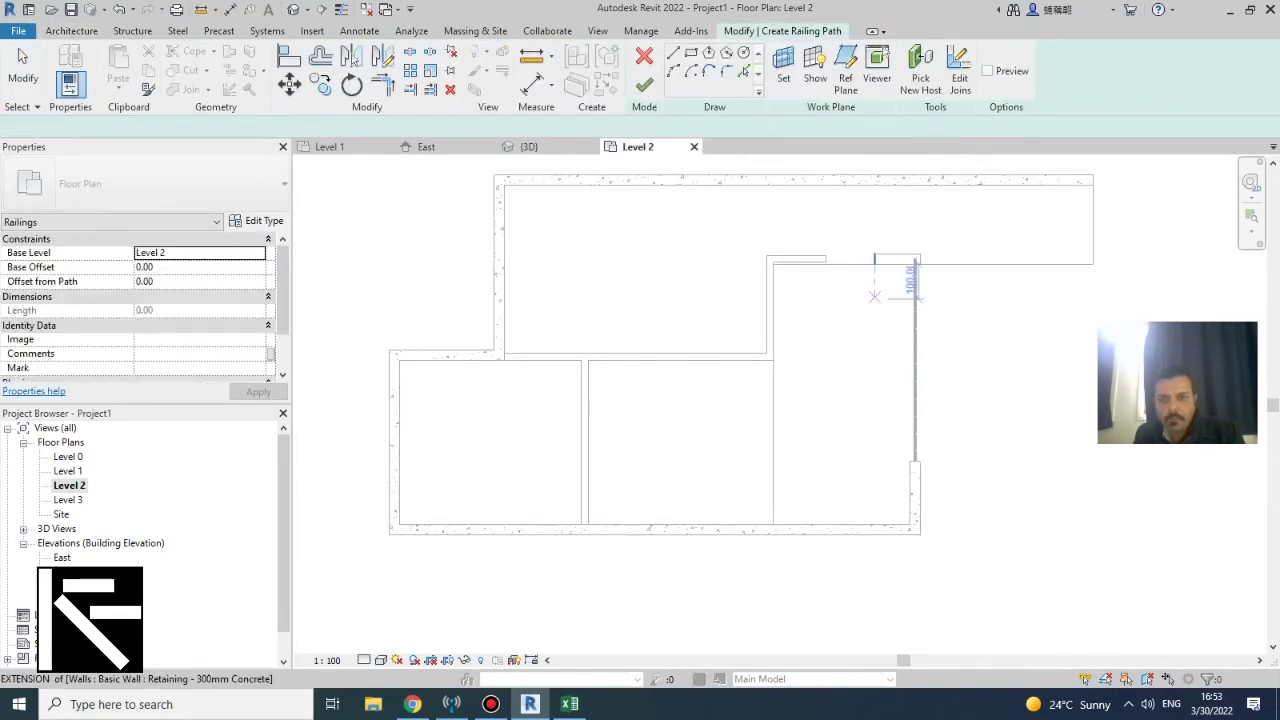
left_click(744, 71)
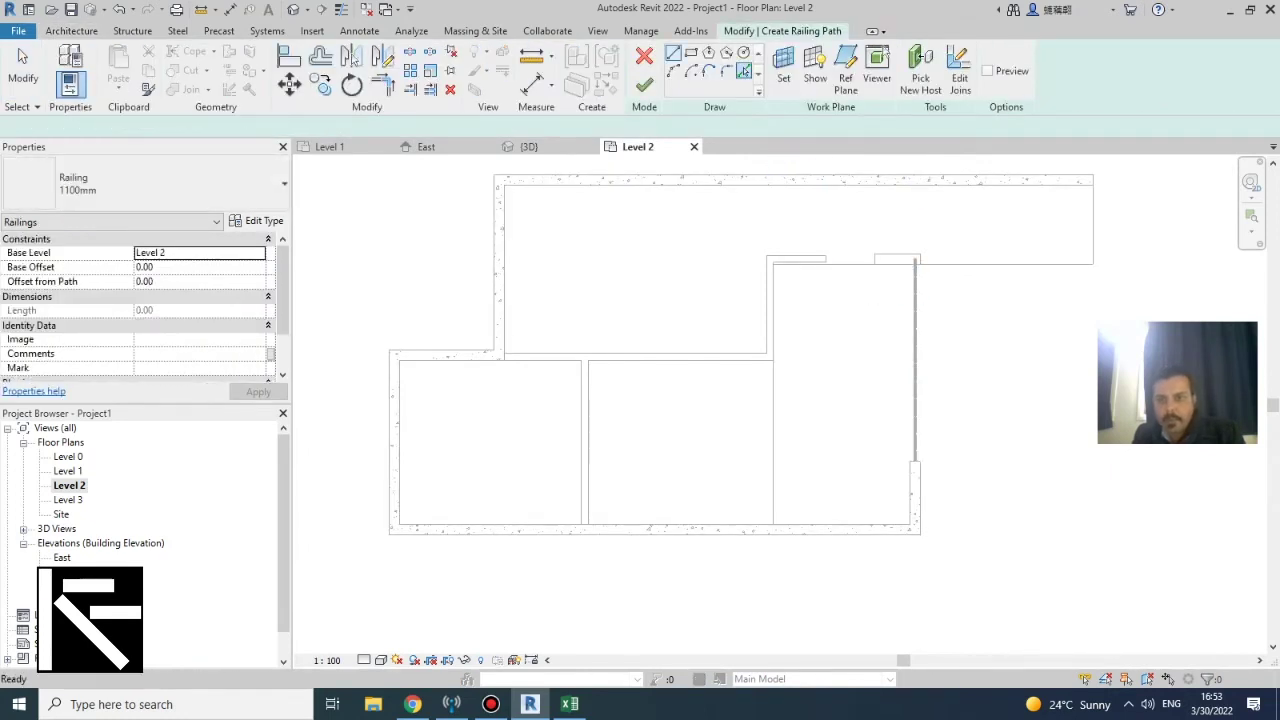
left_click(1093, 229)
left_click(1034, 264)
Split the railing path lines at the outer corner of the short wall and at the long wall's inner face
scroll(905, 293, "up", 2)
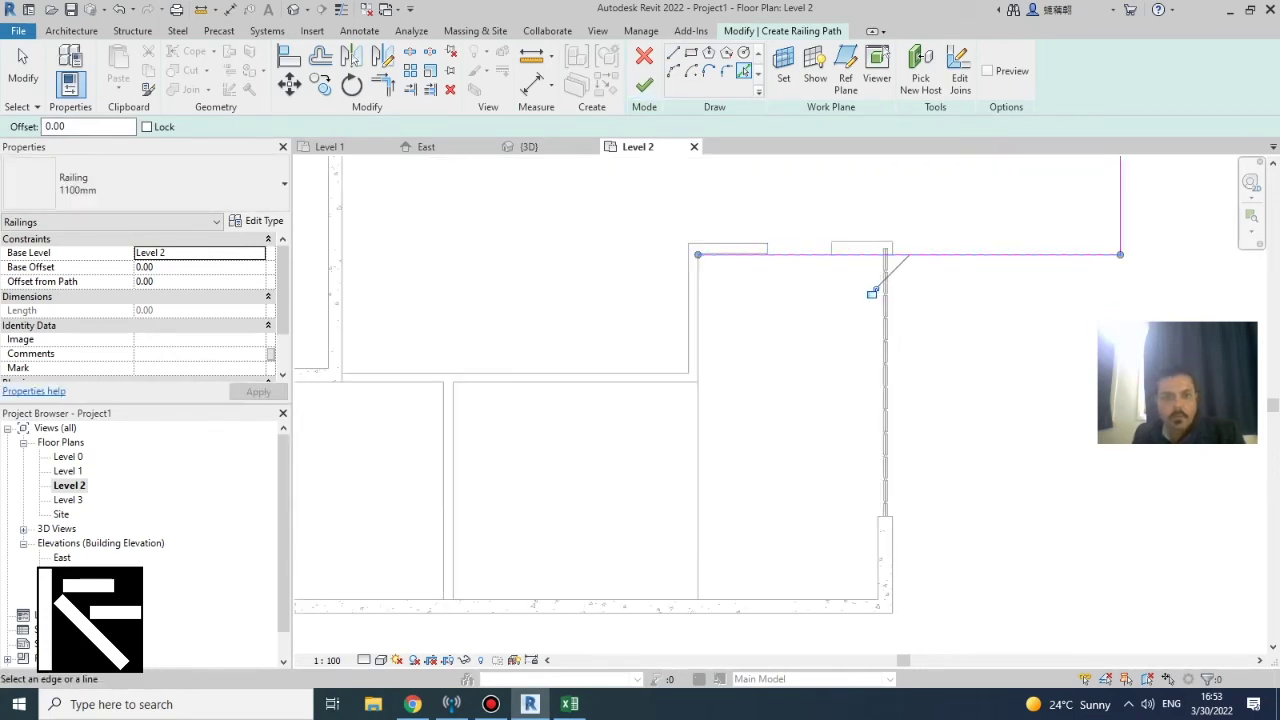
key("s")
key("l")
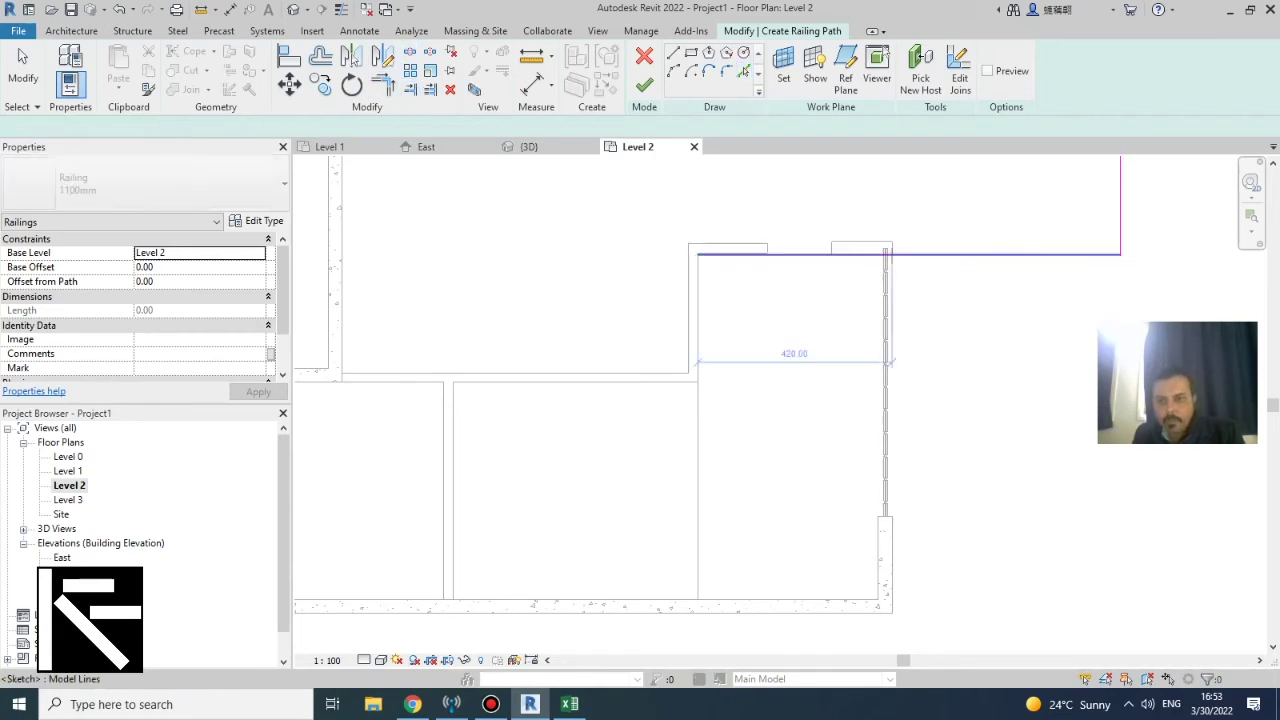
left_click(892, 254)
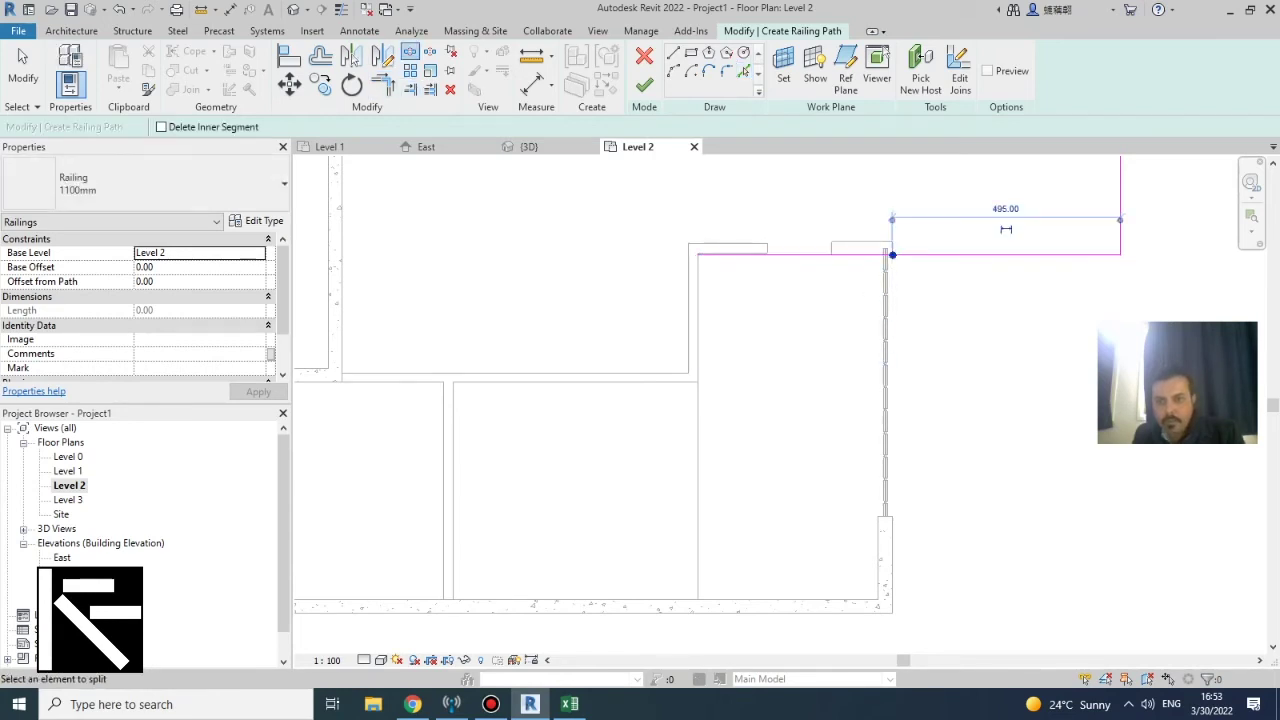
scroll(963, 383, "down", 2)
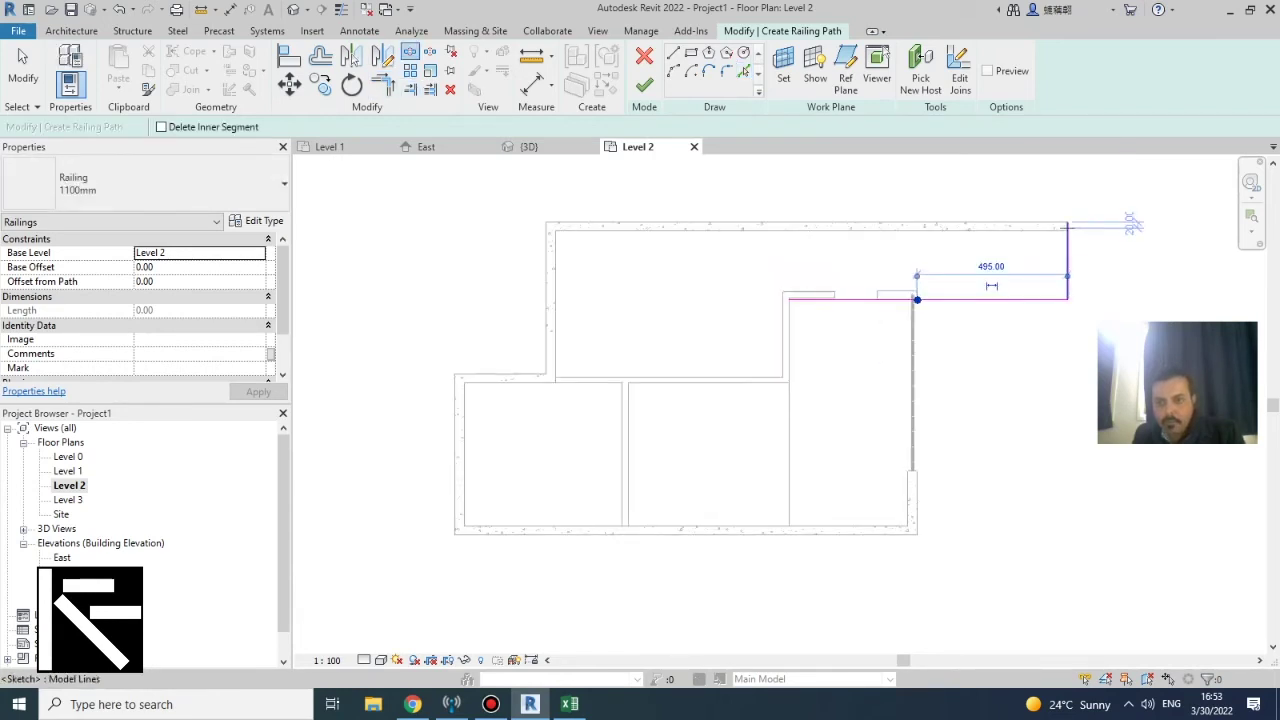
left_click(1067, 231)
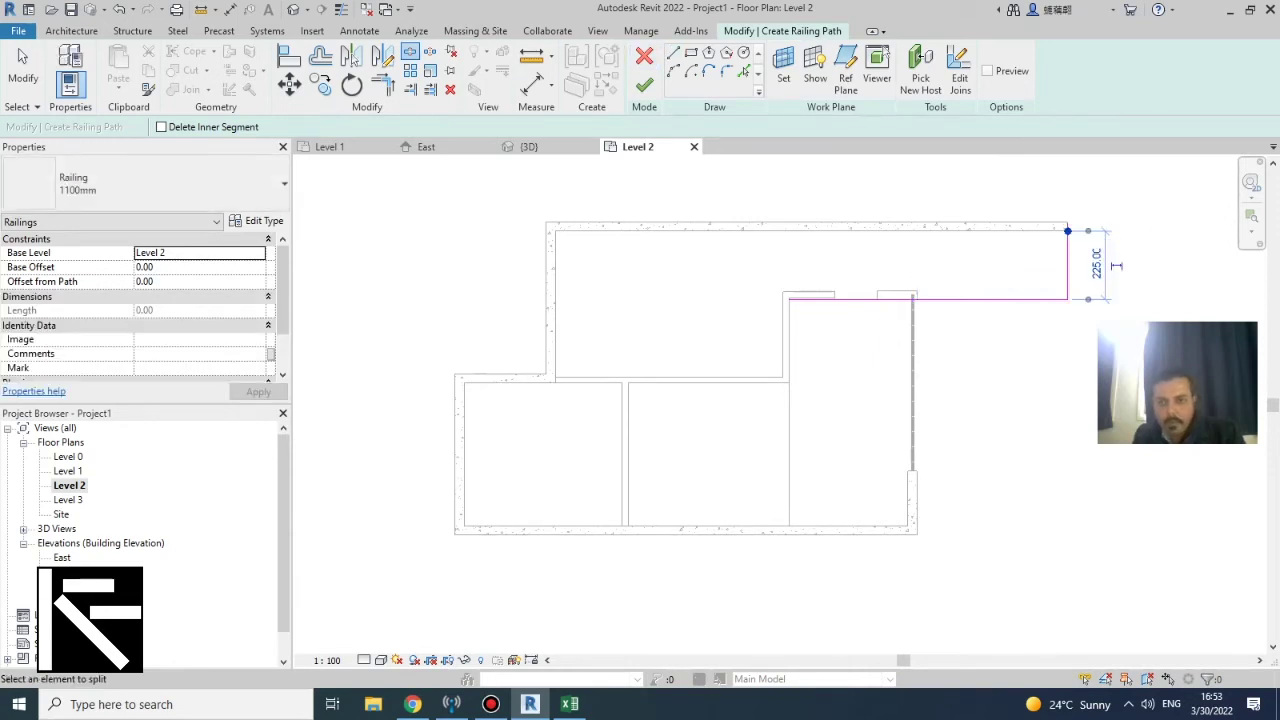
key("Escape")
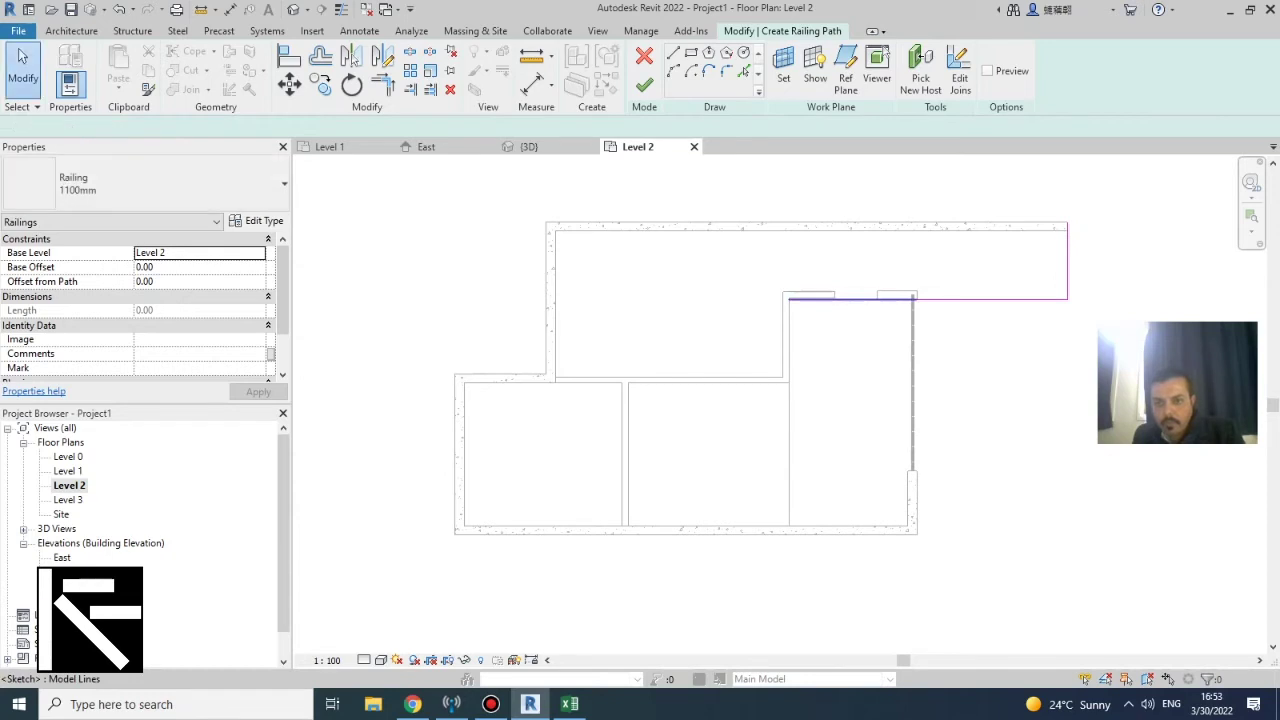
Delete the railing path segments running inside the building and across the long wall's thickness
left_click(858, 299)
key("Delete")
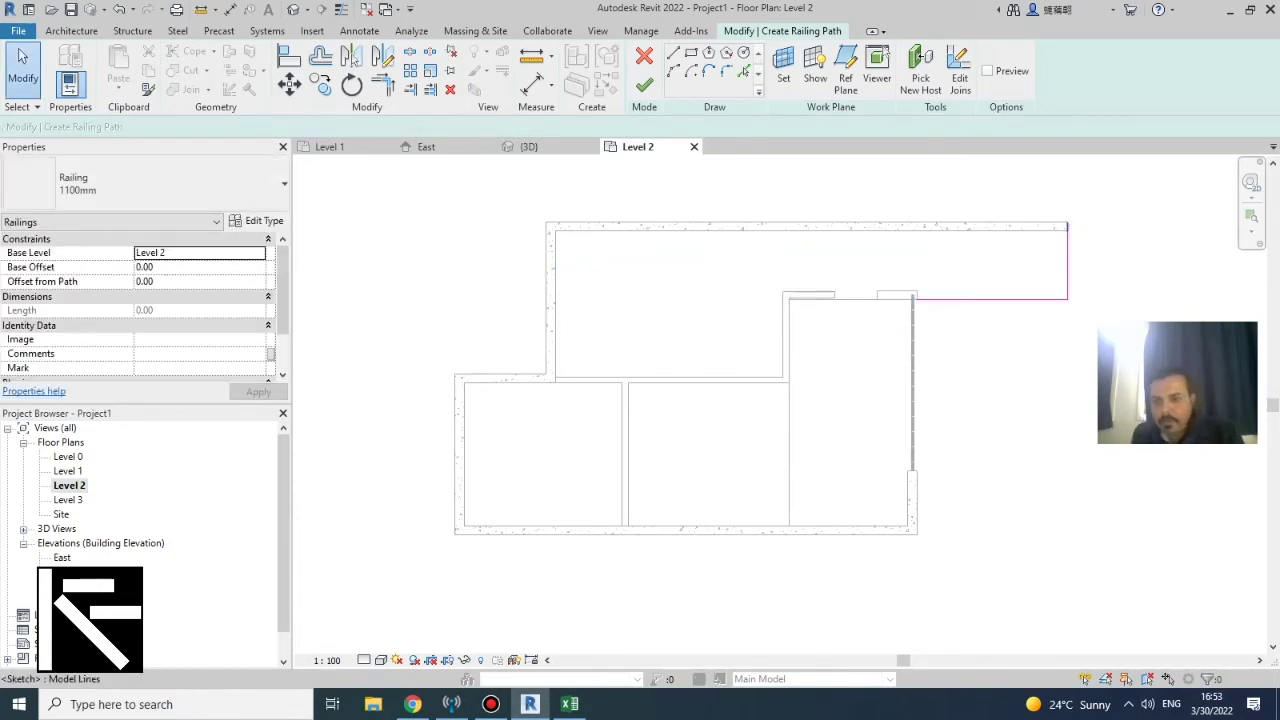
scroll(1058, 210, "up", 3)
left_click(1076, 245)
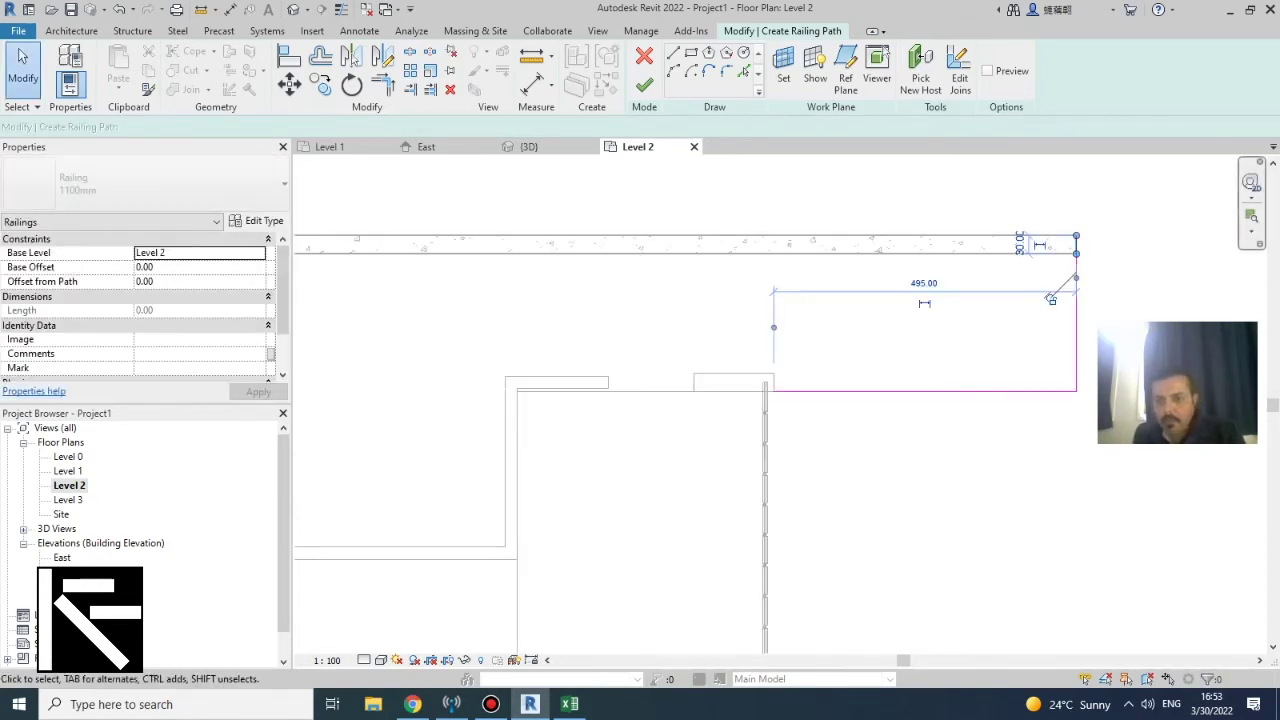
key("Delete")
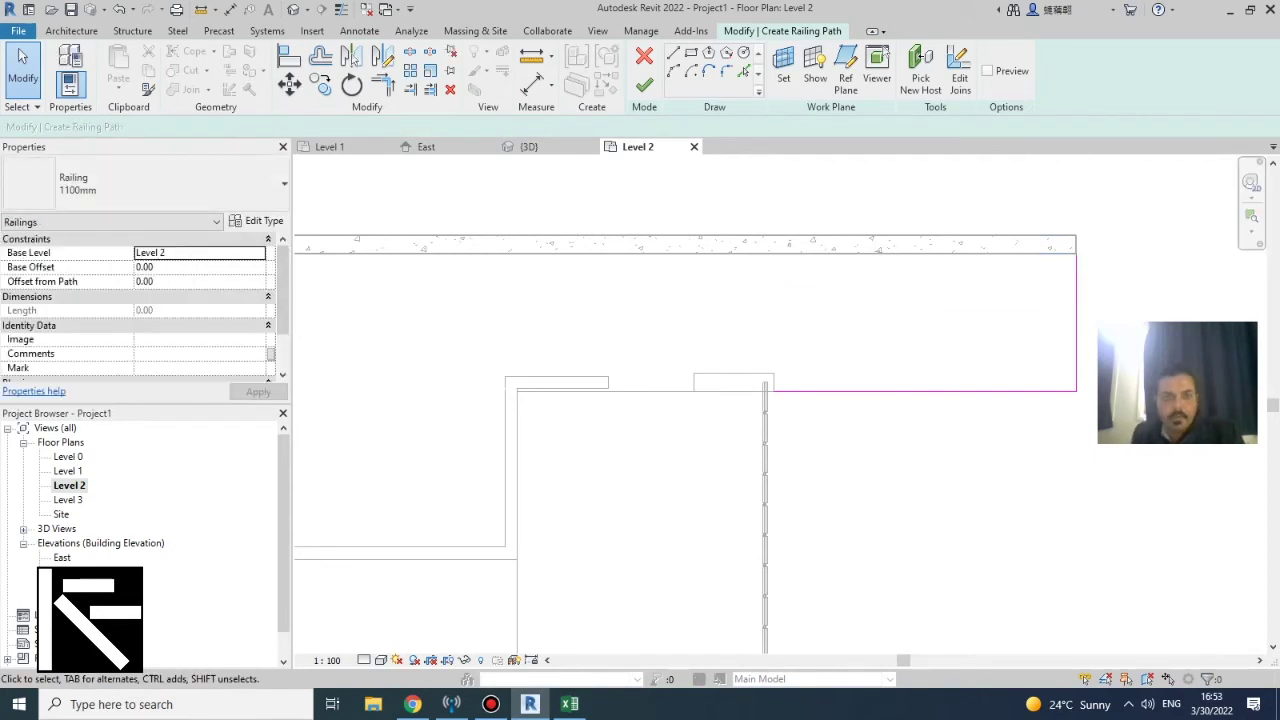
Finish the railing sketch from the default 3D view and inspect the railing along the projecting slab
left_click(293, 9)
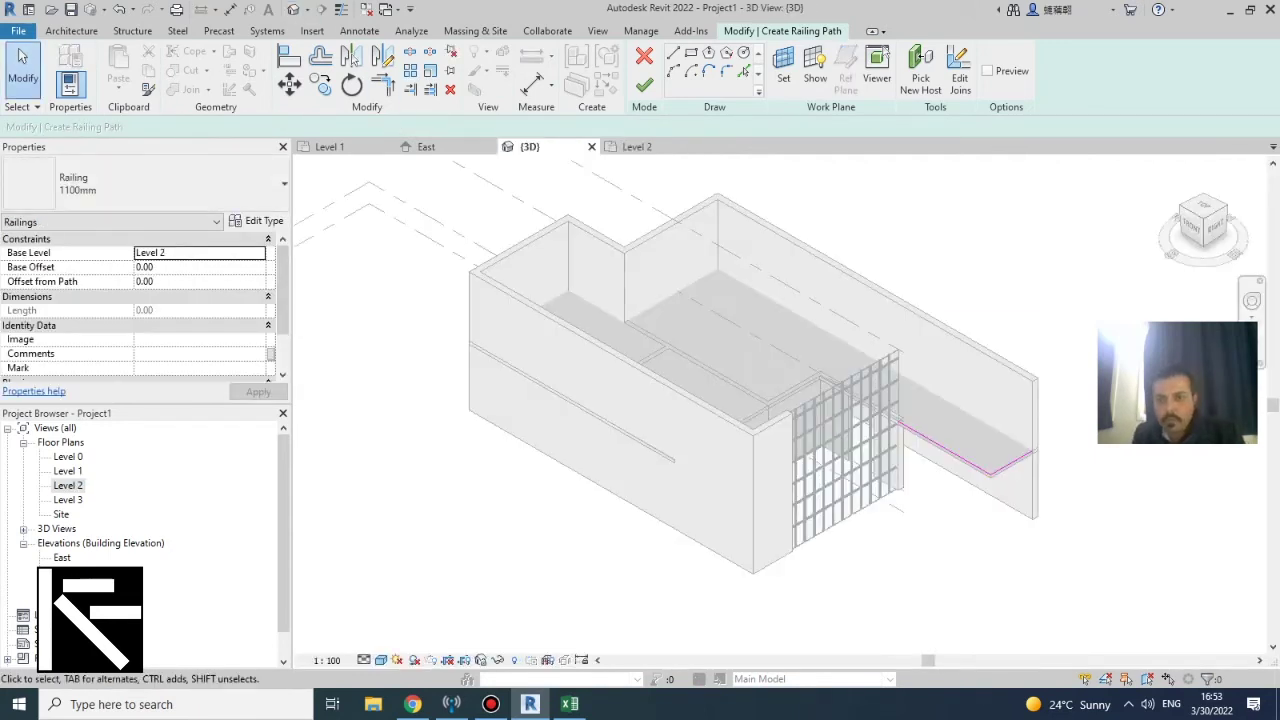
left_click(644, 85)
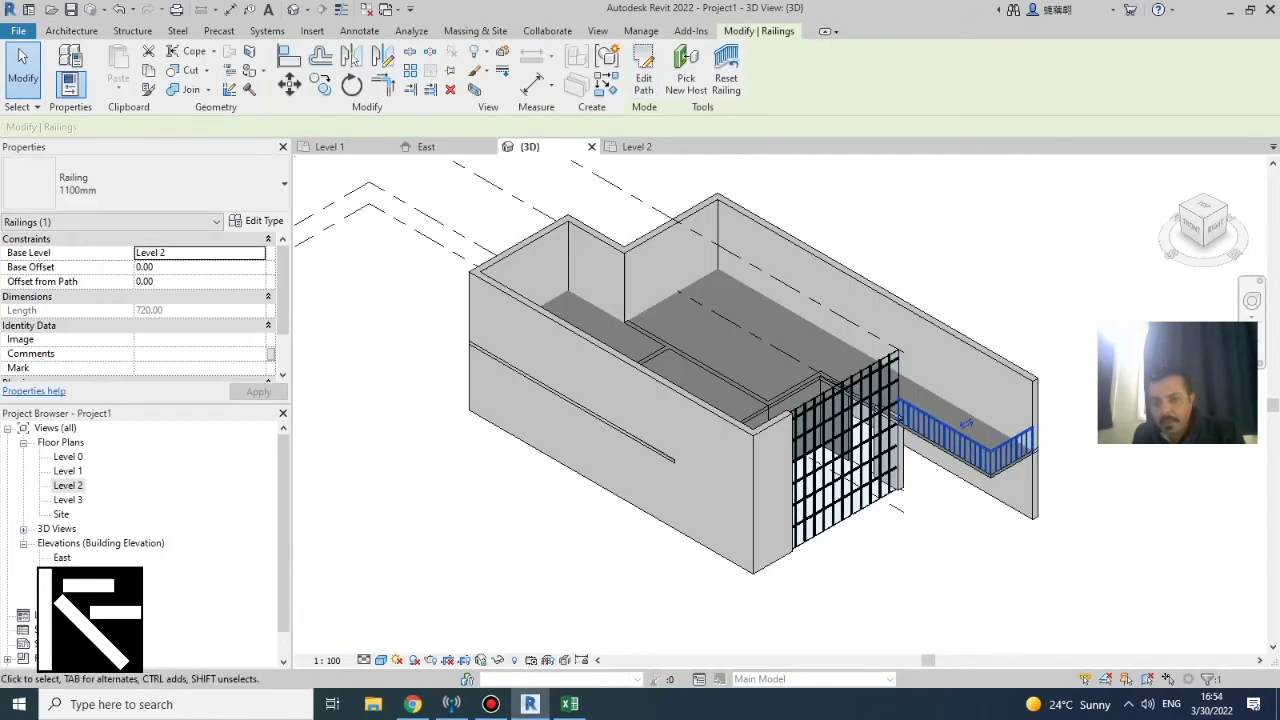
scroll(905, 392, "up", 3)
scroll(970, 410, "down", 3)
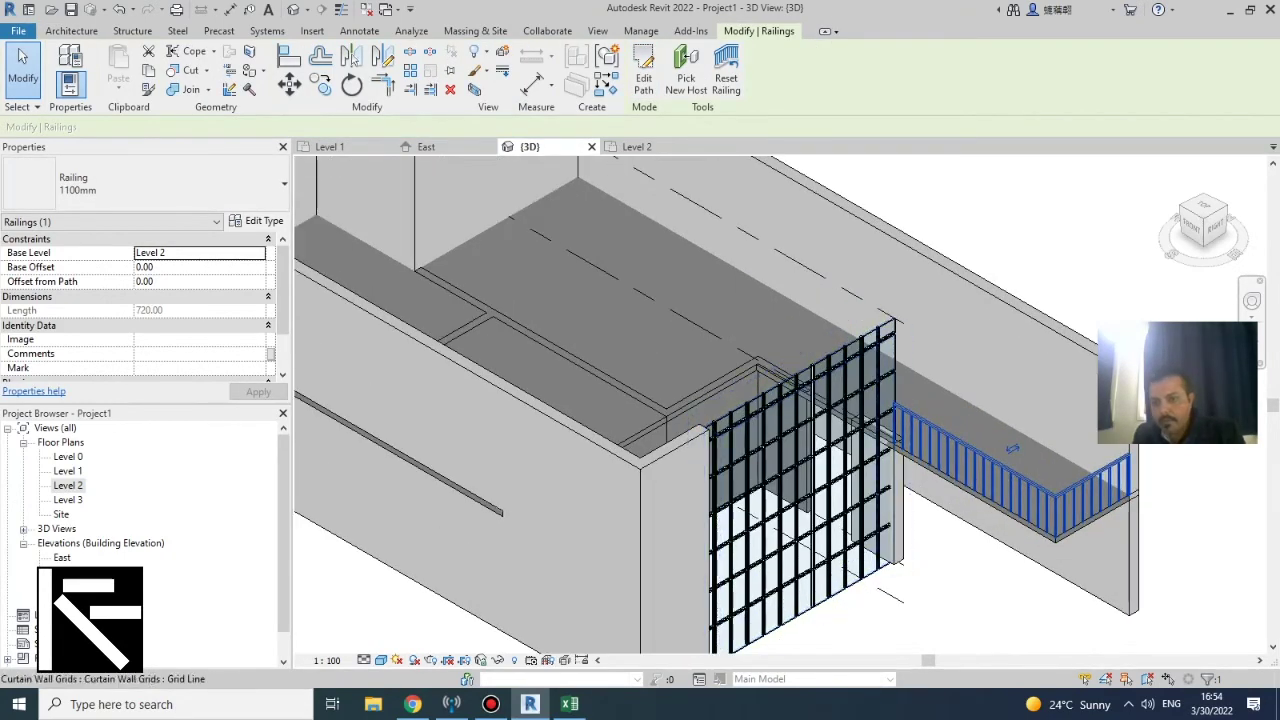
scroll(980, 420, "down", 2)
scroll(980, 420, "up", 4)
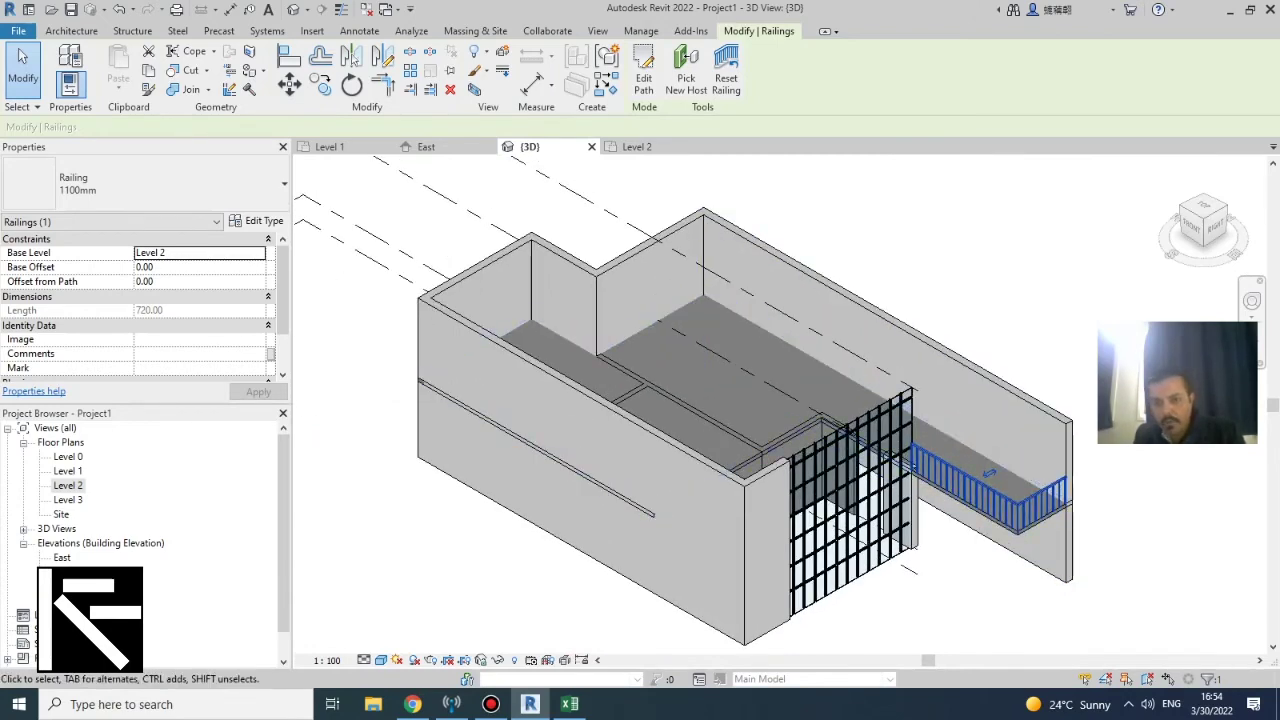
scroll(1020, 560, "down", 3)
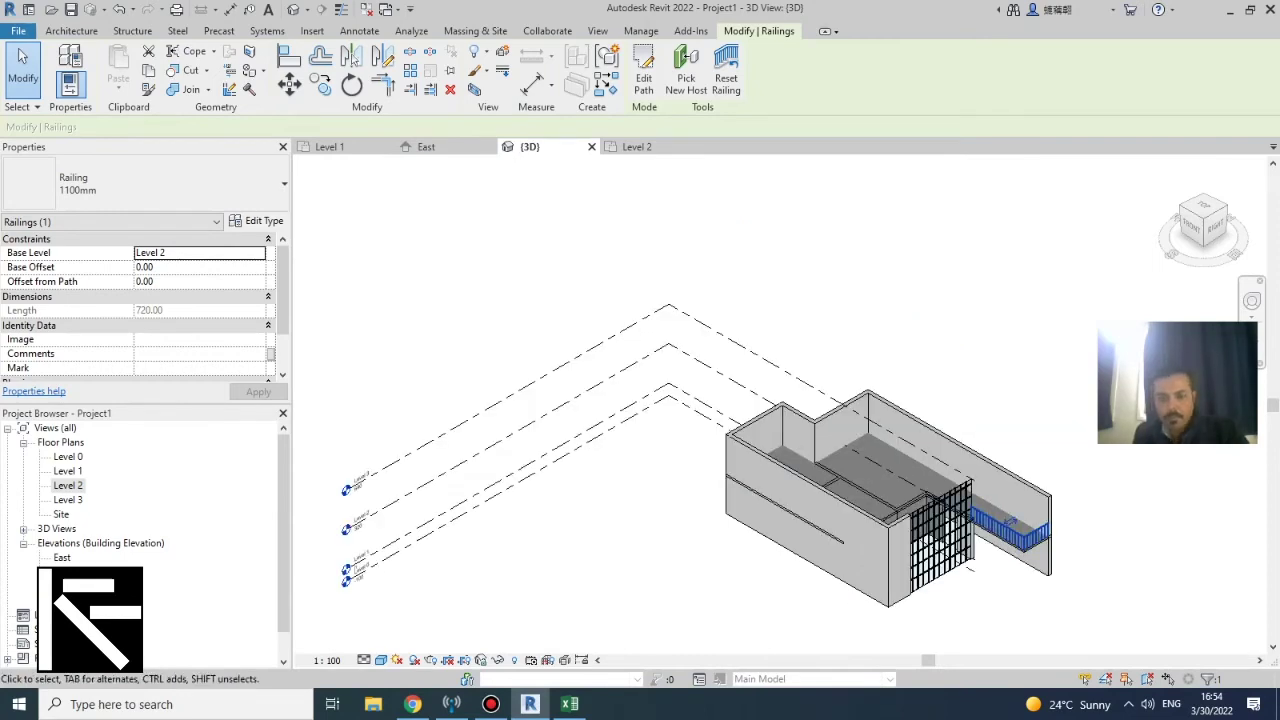
scroll(927, 571, "up", 3)
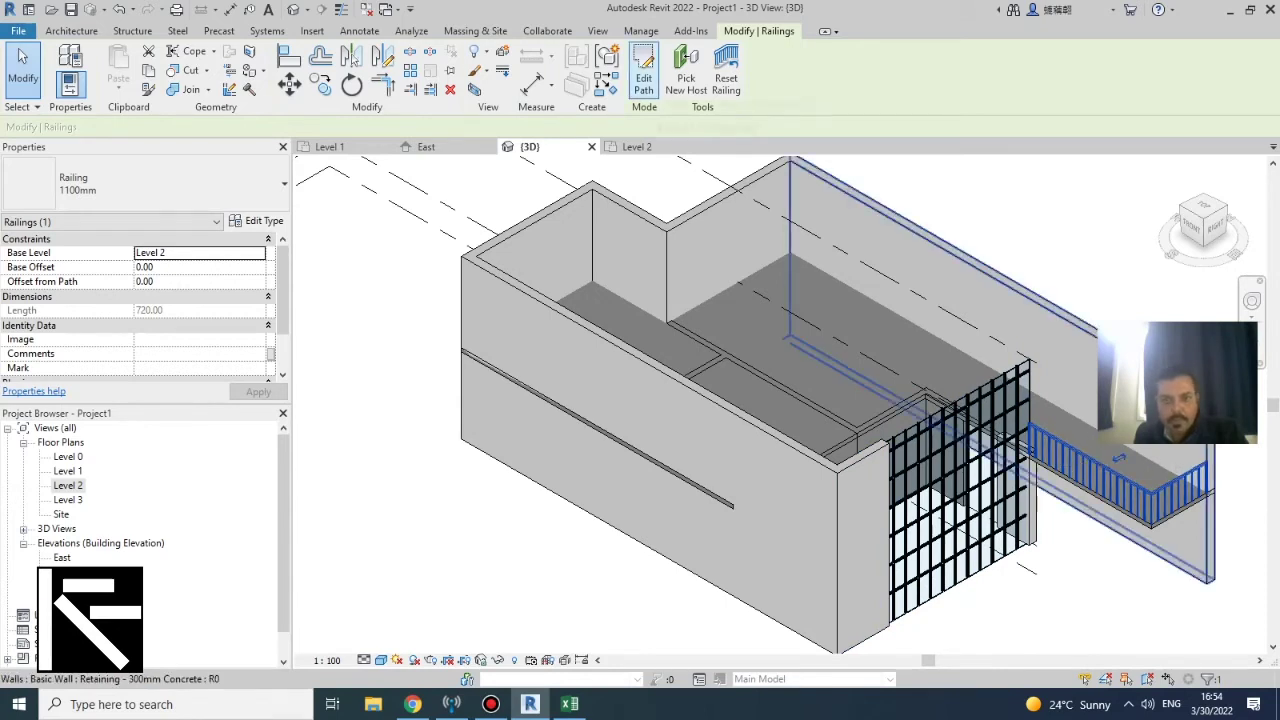
Reopen the railing path in the Level 2 plan, add the slab's edge beside the void, and trim it to the existing long path line
left_click(643, 80)
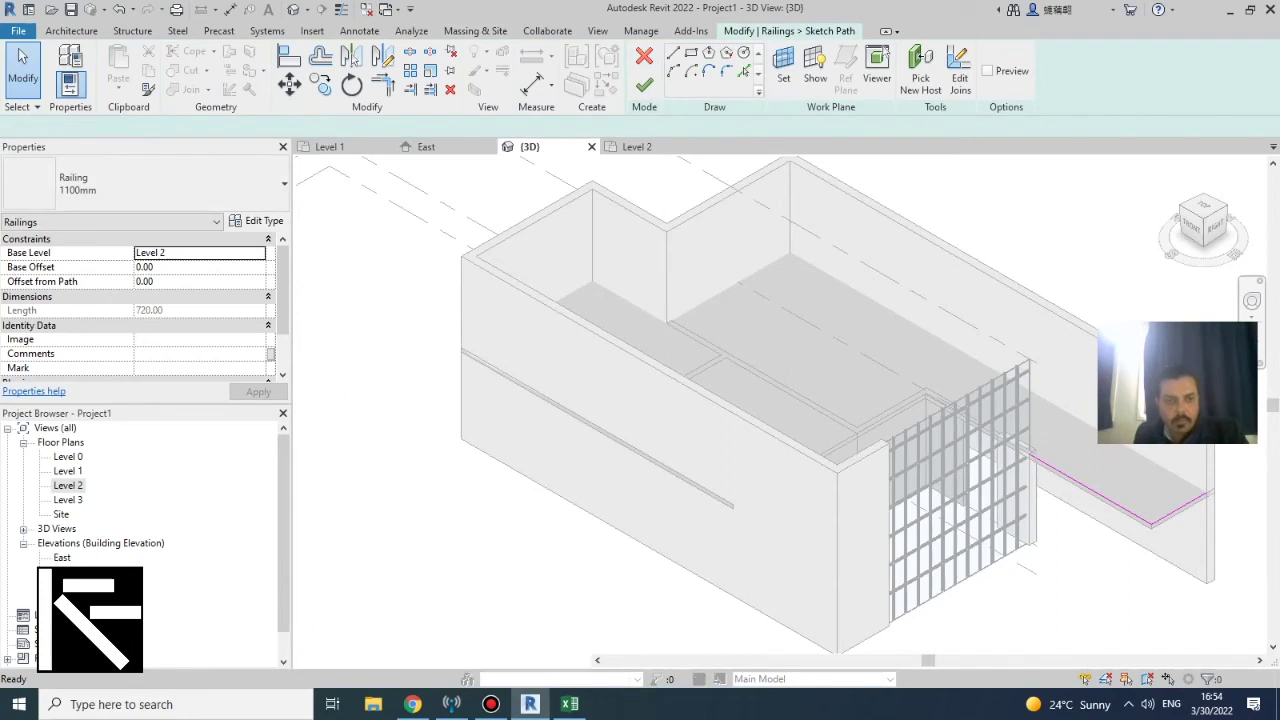
left_click(637, 147)
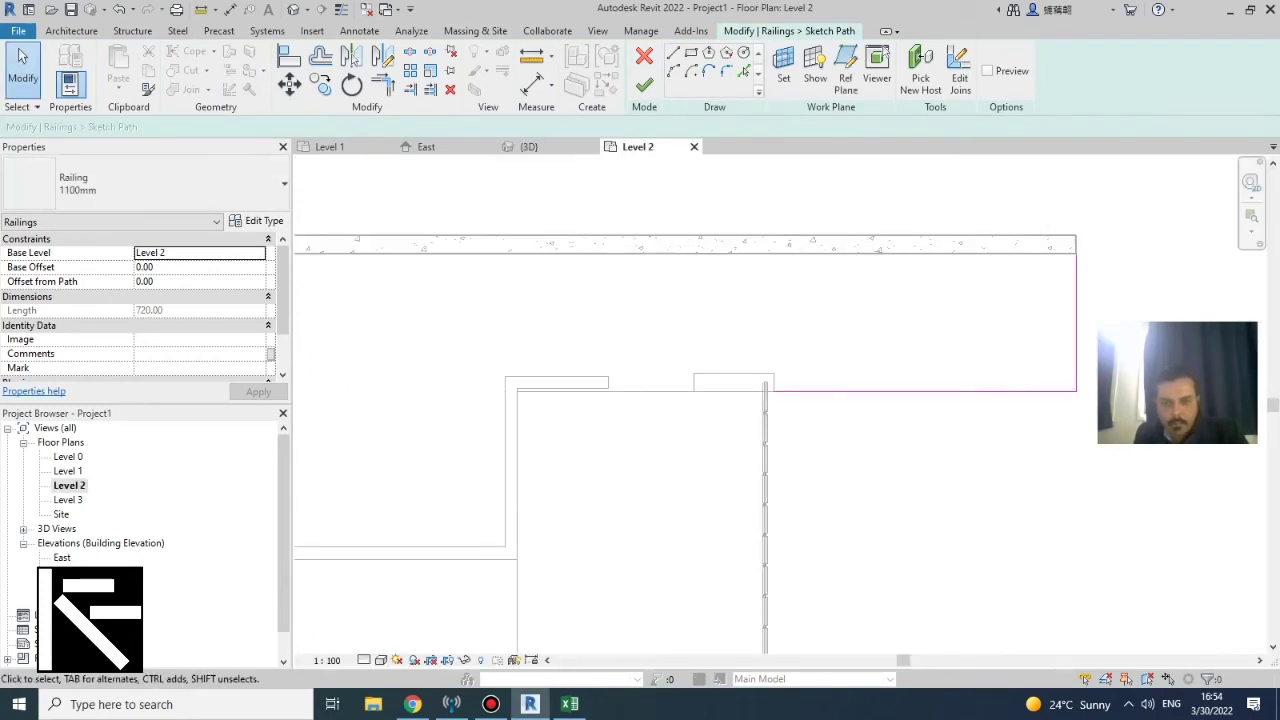
scroll(556, 438, "down", 2)
key("z")
key("o")
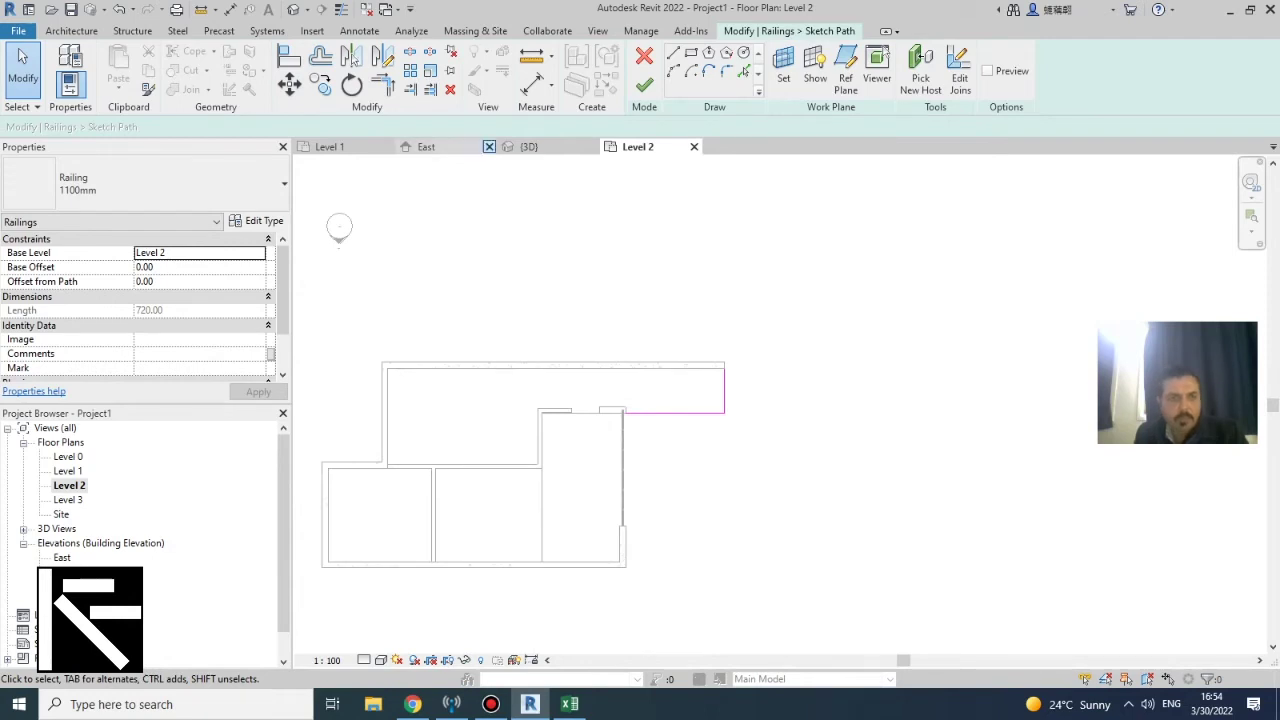
key("p")
key("l")
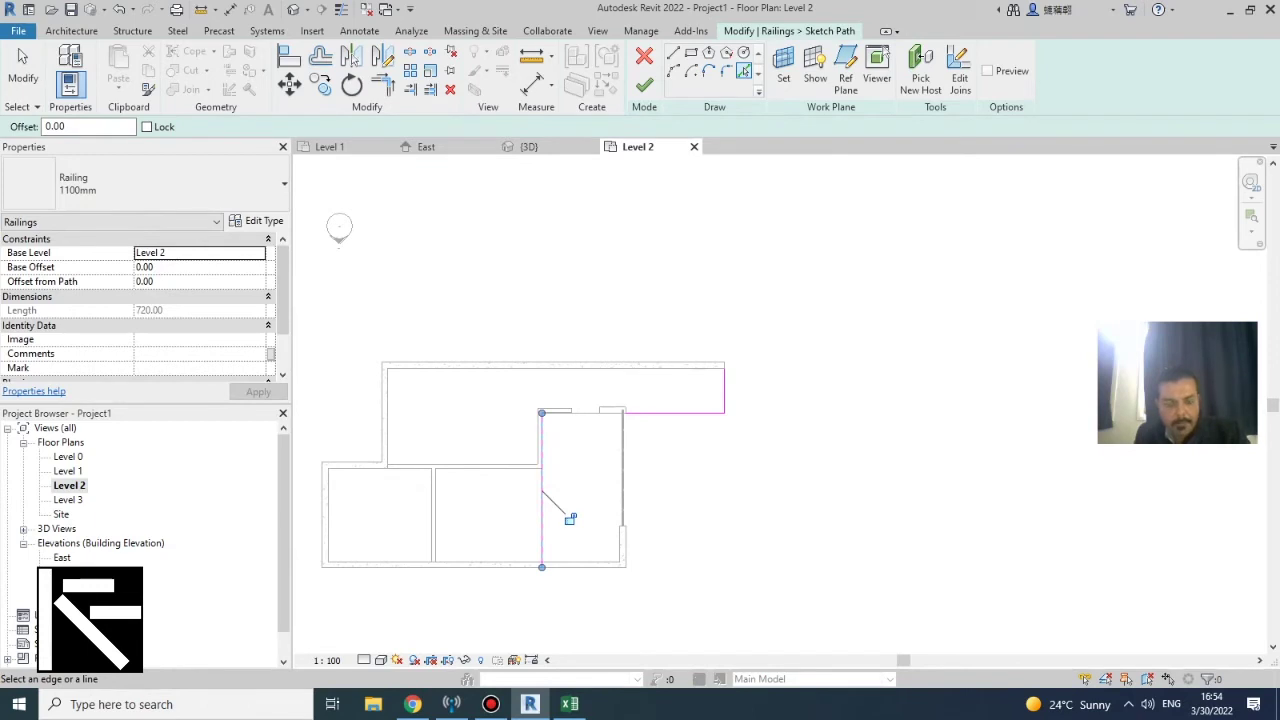
key("t")
key("r")
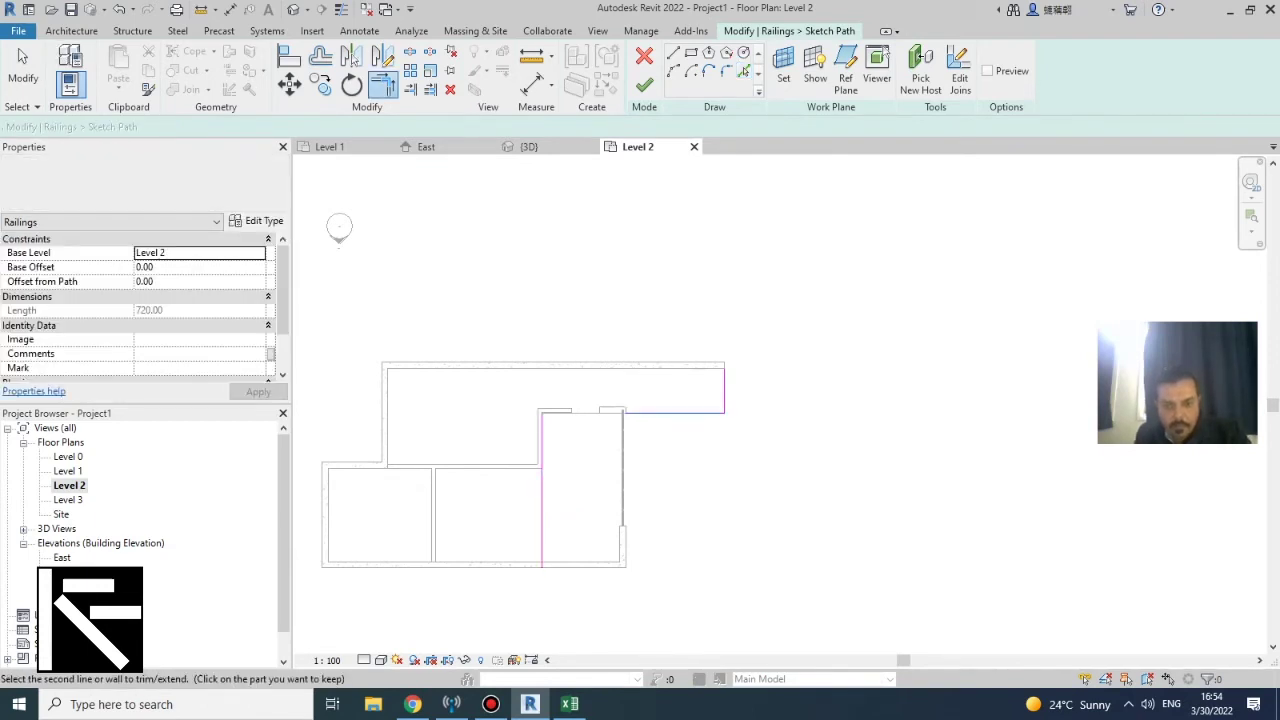
scroll(539, 560, "up", 5)
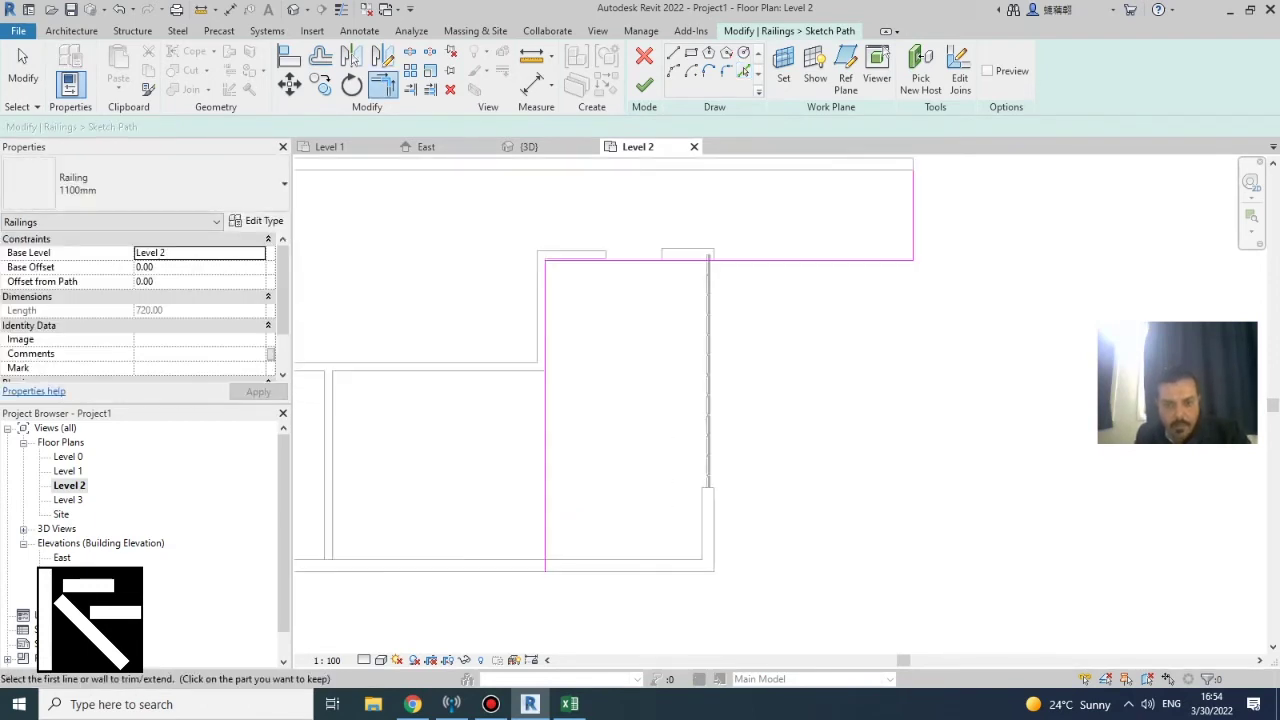
Split the new railing path line at the front wall's inner face and delete the segment crossing the wall's thickness
left_click(546, 530)
left_click(647, 557)
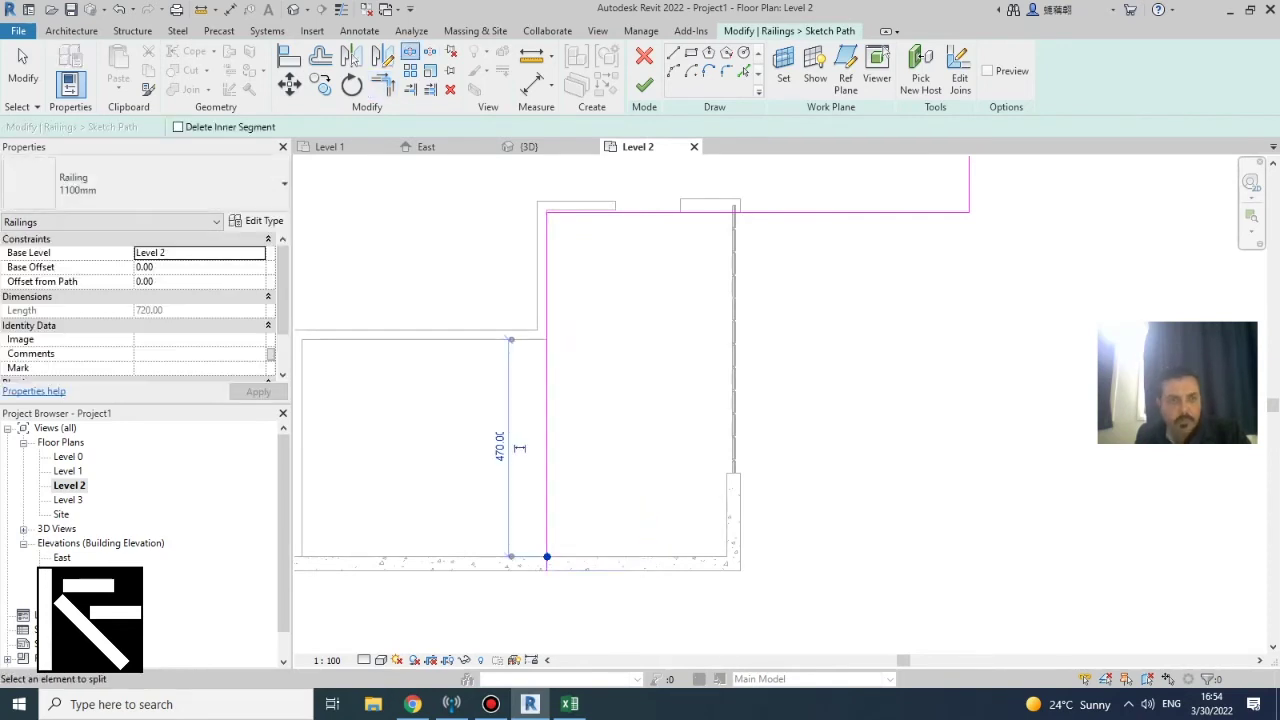
key("Escape")
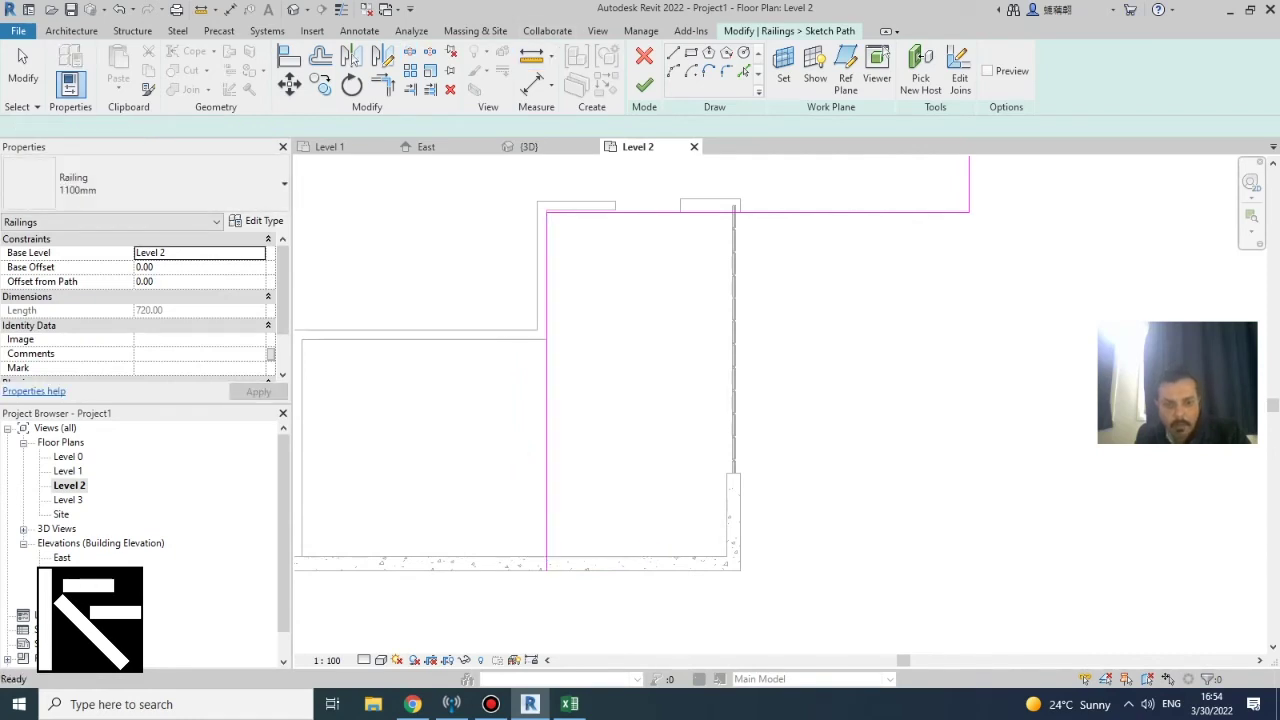
left_click(547, 563)
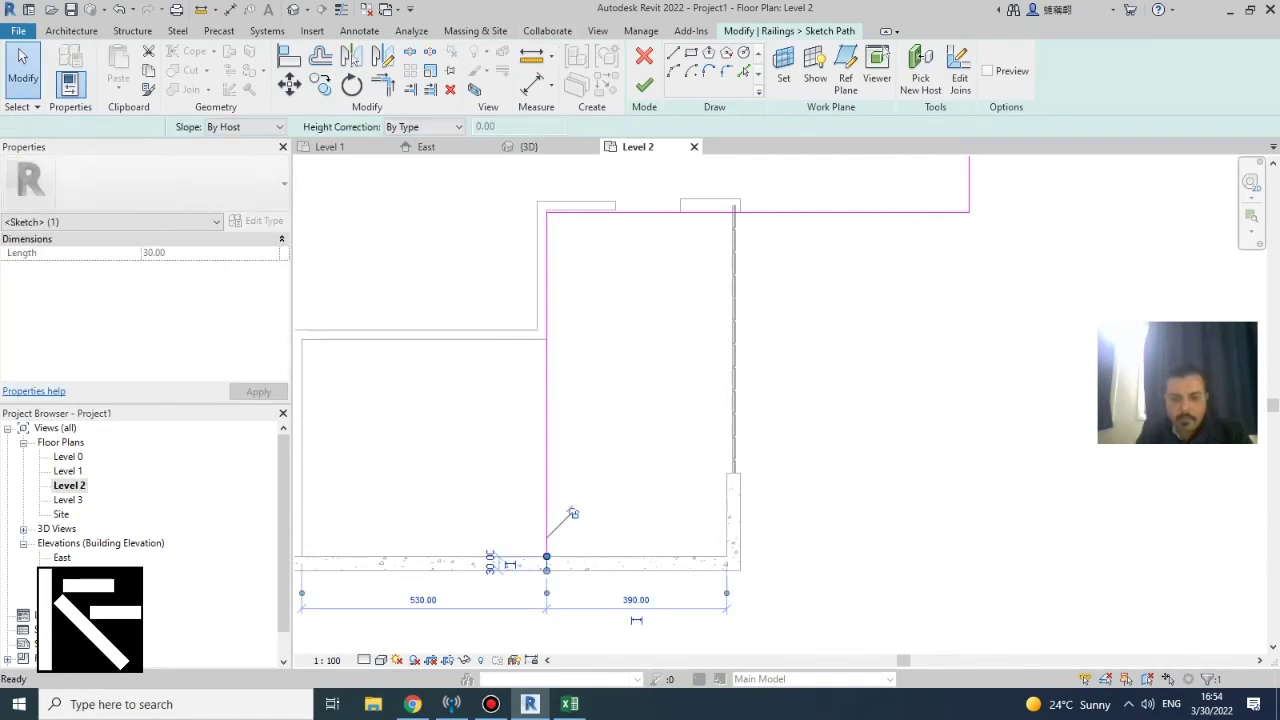
key("Delete")
key("Escape")
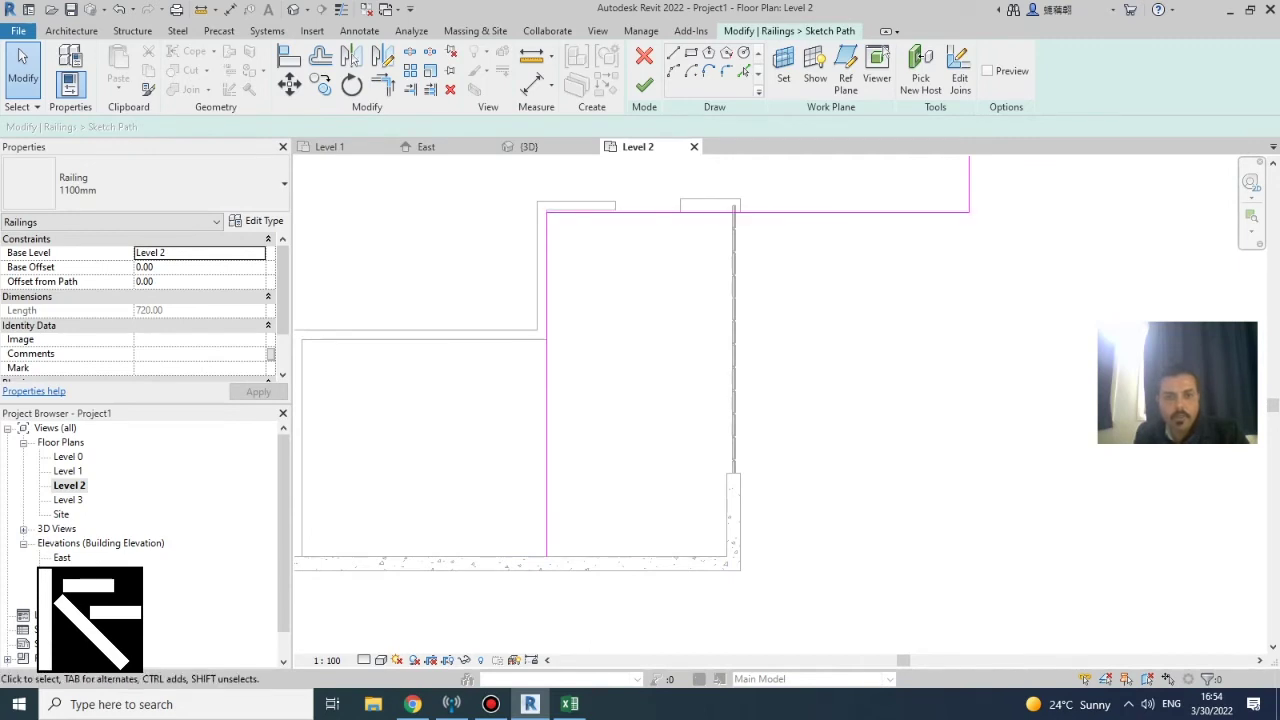
Finish the railing path and inspect the extended railing around the void in the 3D view
scroll(548, 196, "up", 3)
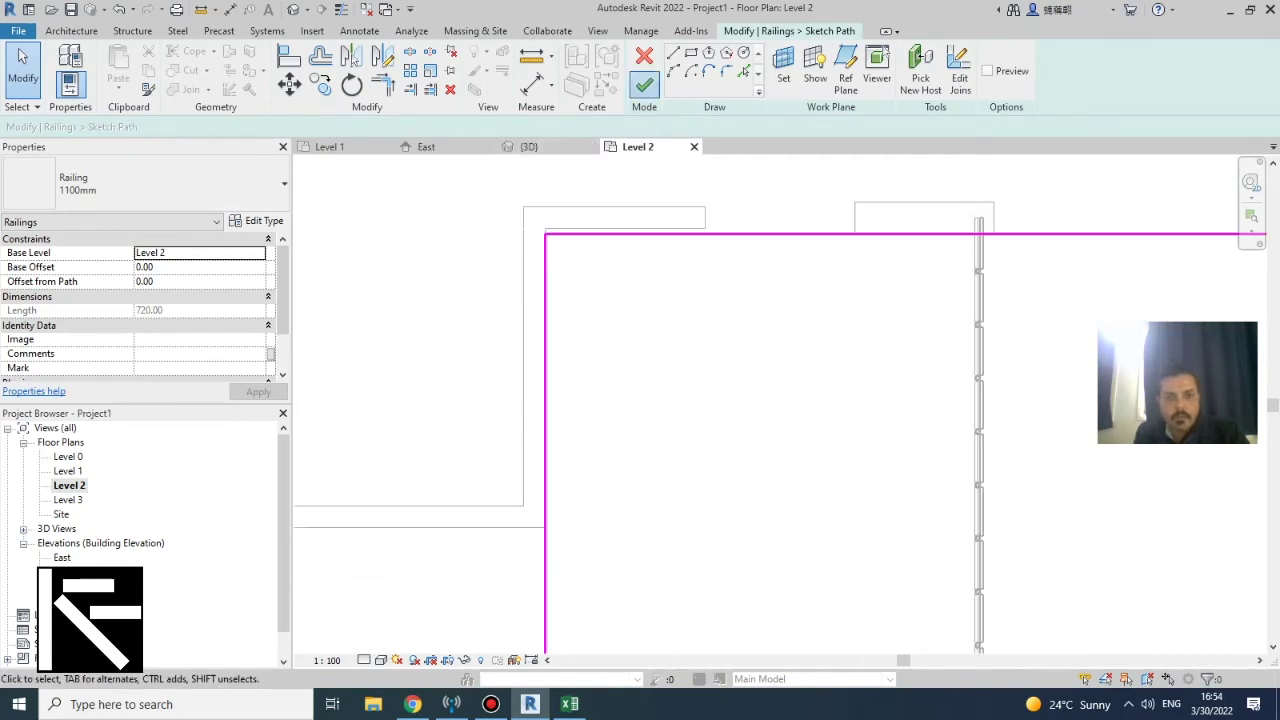
left_click(644, 85)
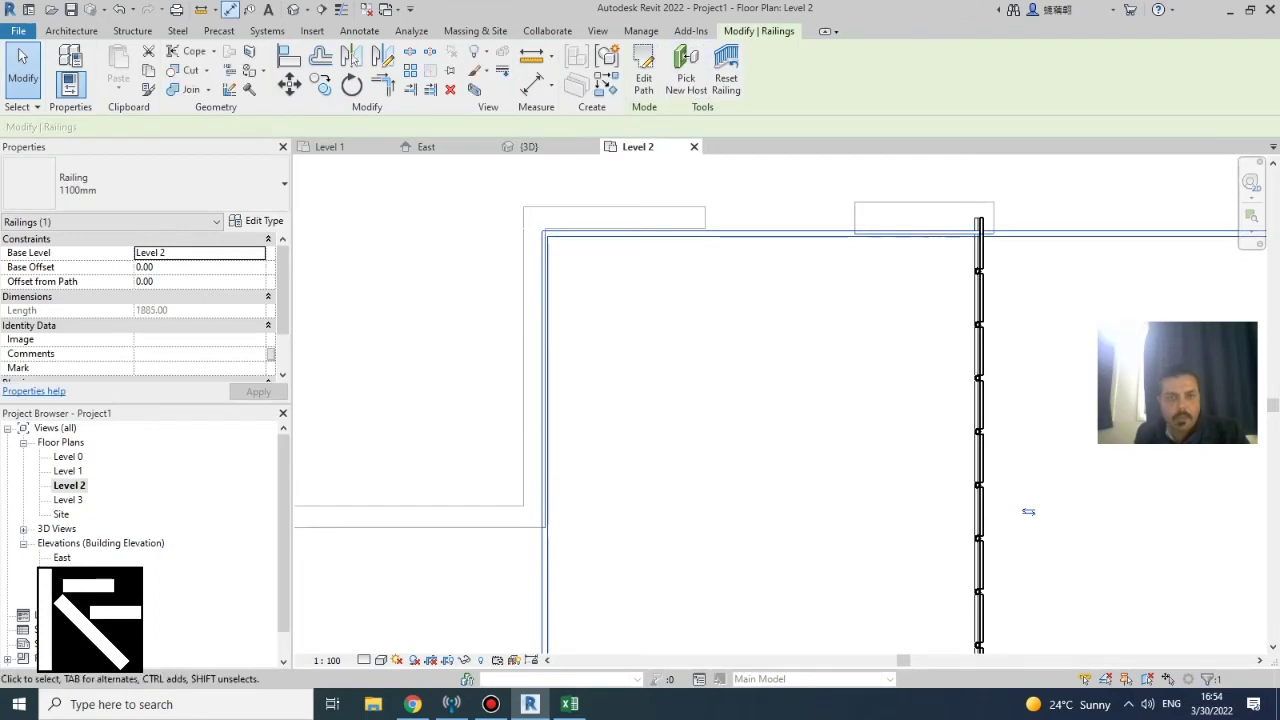
left_click(528, 146)
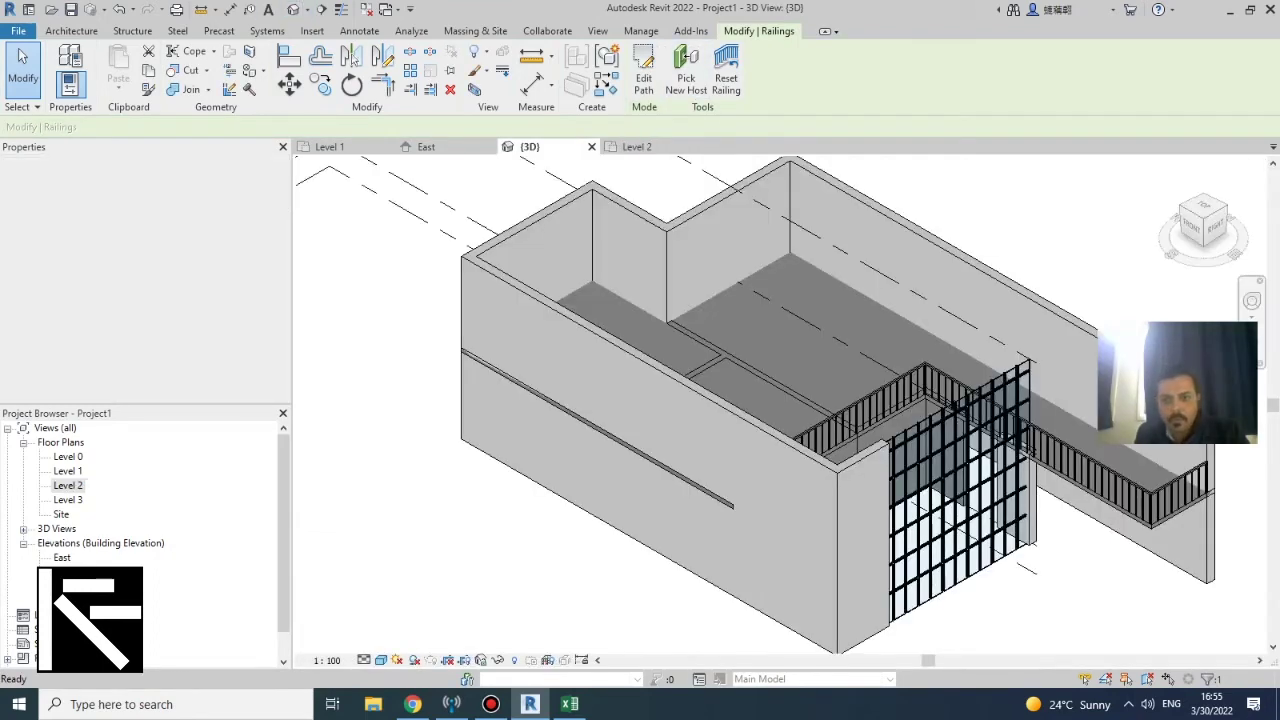
key("Escape")
middle_click_drag(640, 480, 660, 484, "shift")
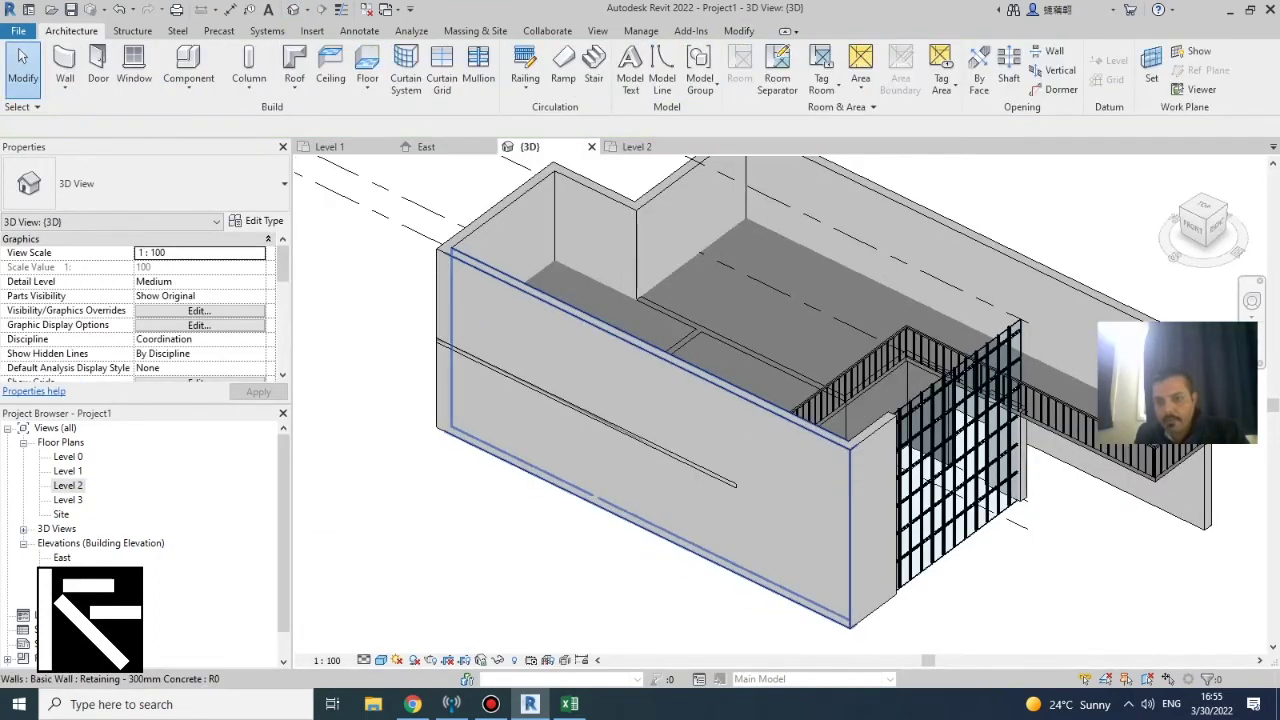
scroll(1010, 560, "down", 4)
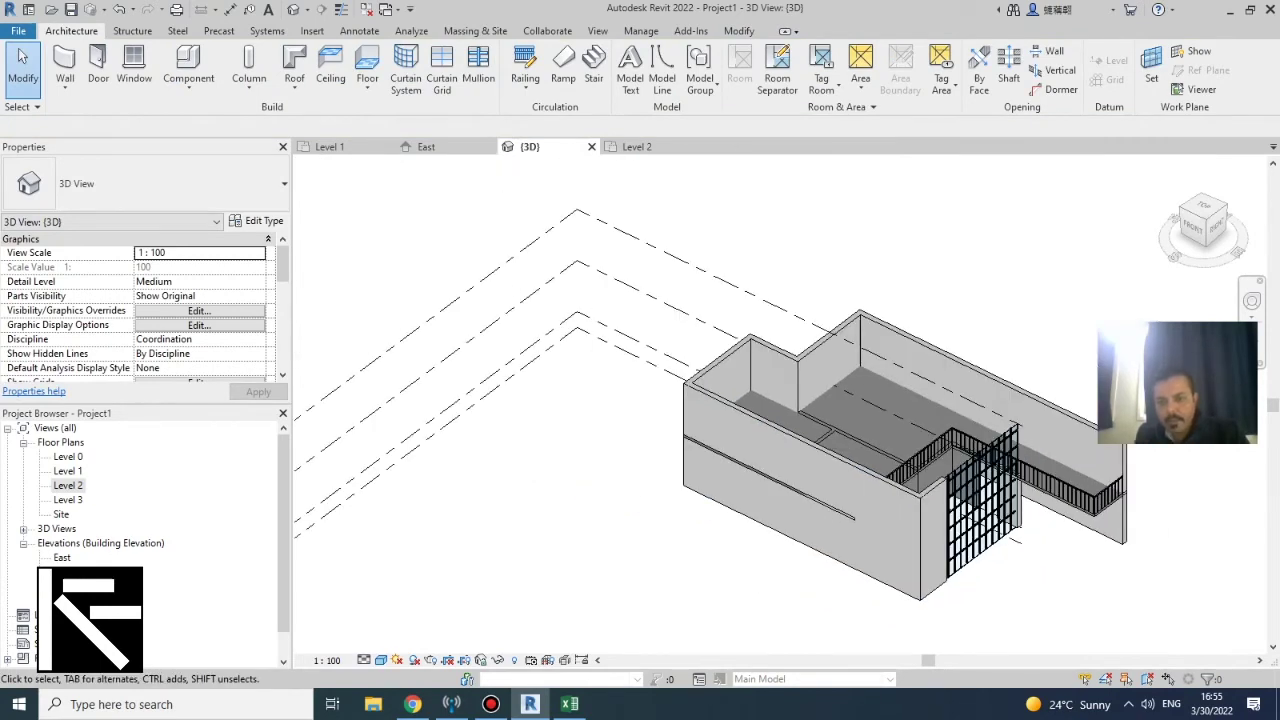
middle_click_drag(960, 580, 890, 605, "shift")
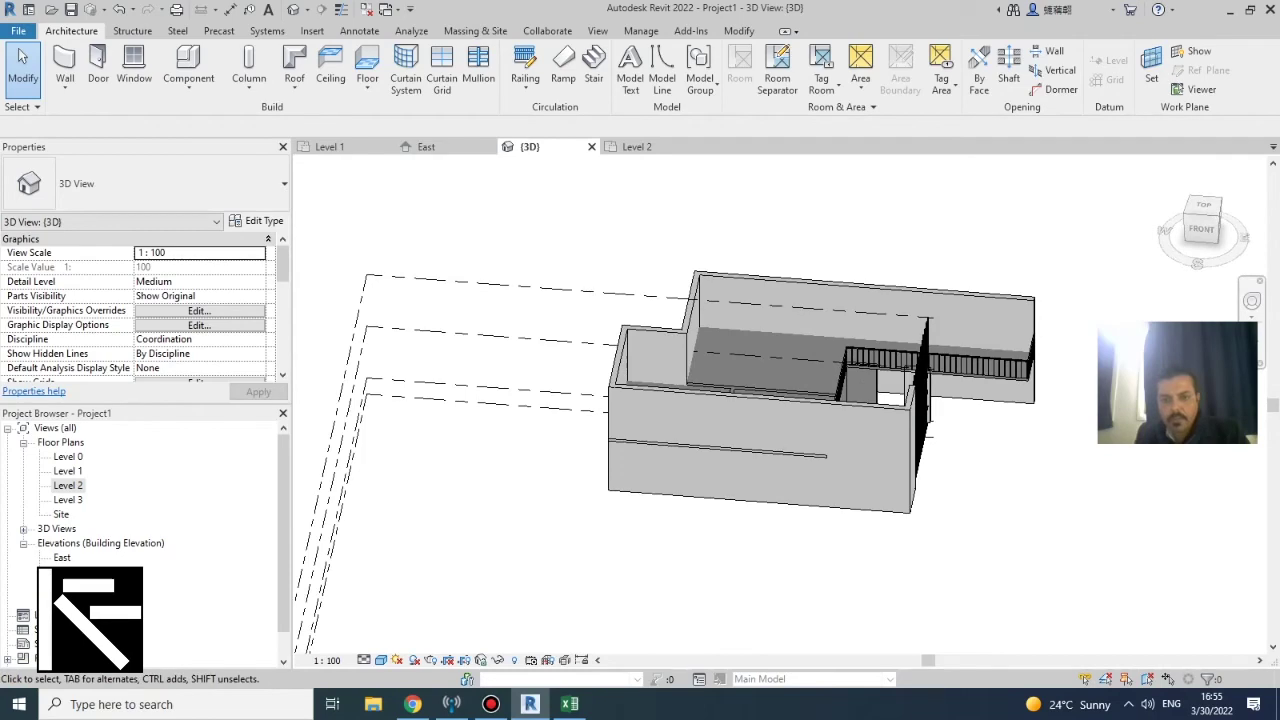
scroll(758, 315, "up", 3)
middle_click_drag(758, 315, 758, 338, "shift")
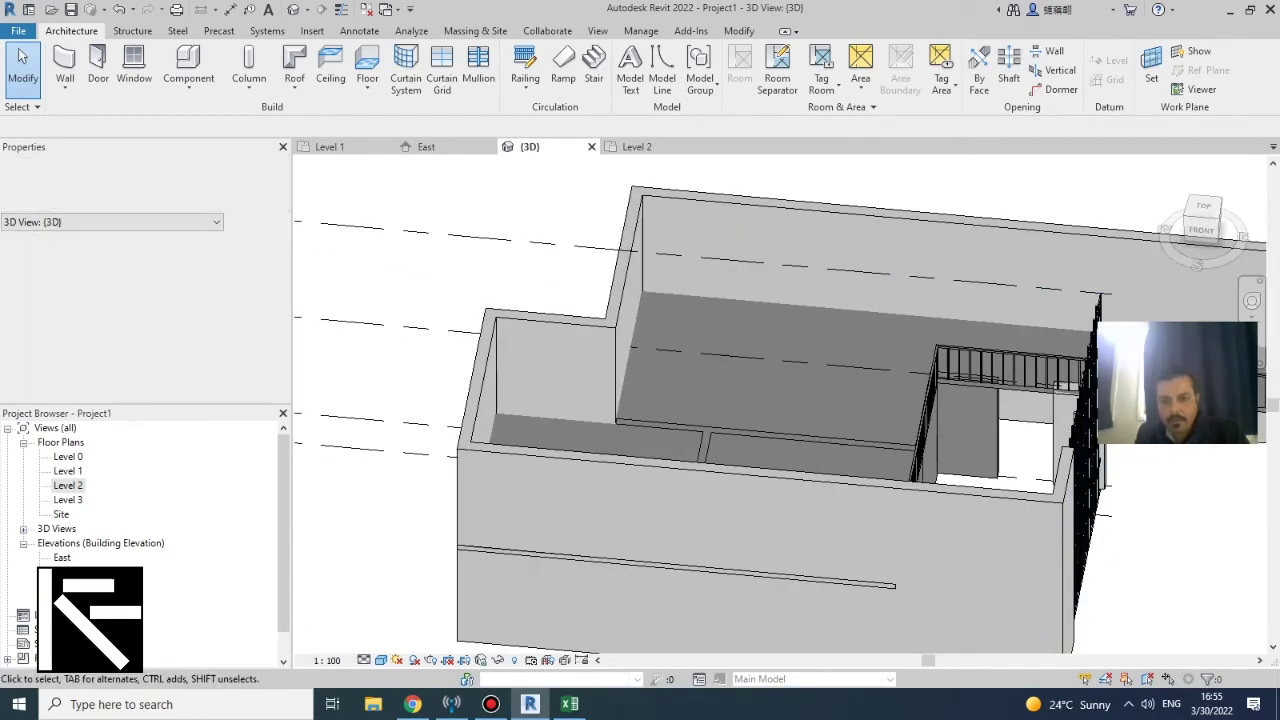
scroll(873, 388, "down", 2)
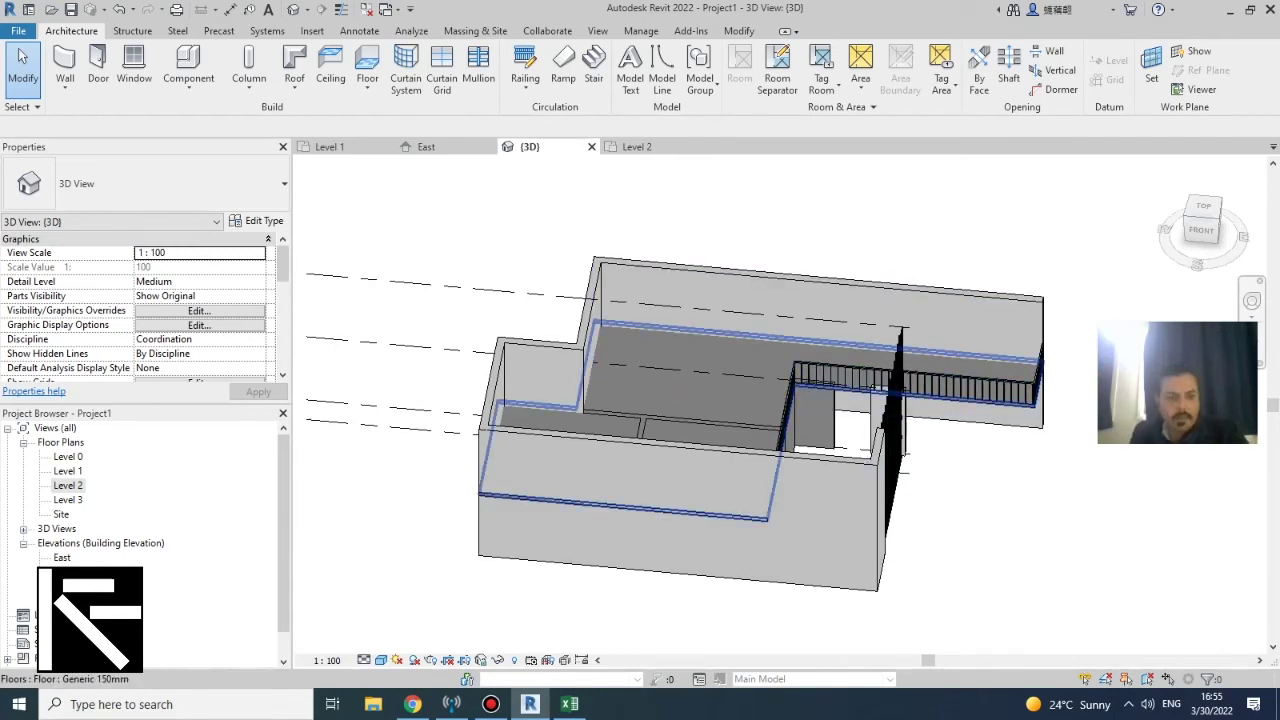
Open the Level 3 floor plan and set its underlay base level to Level 2
double_click(68, 499)
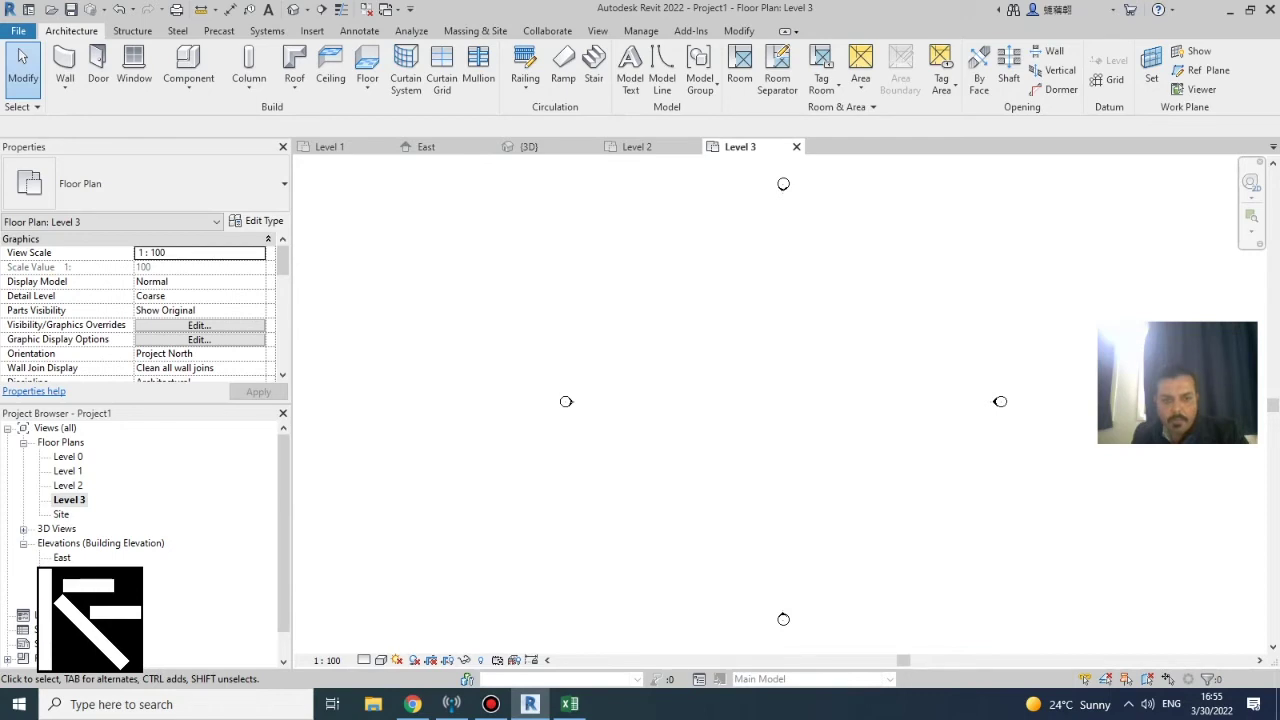
scroll(140, 310, "down", 5)
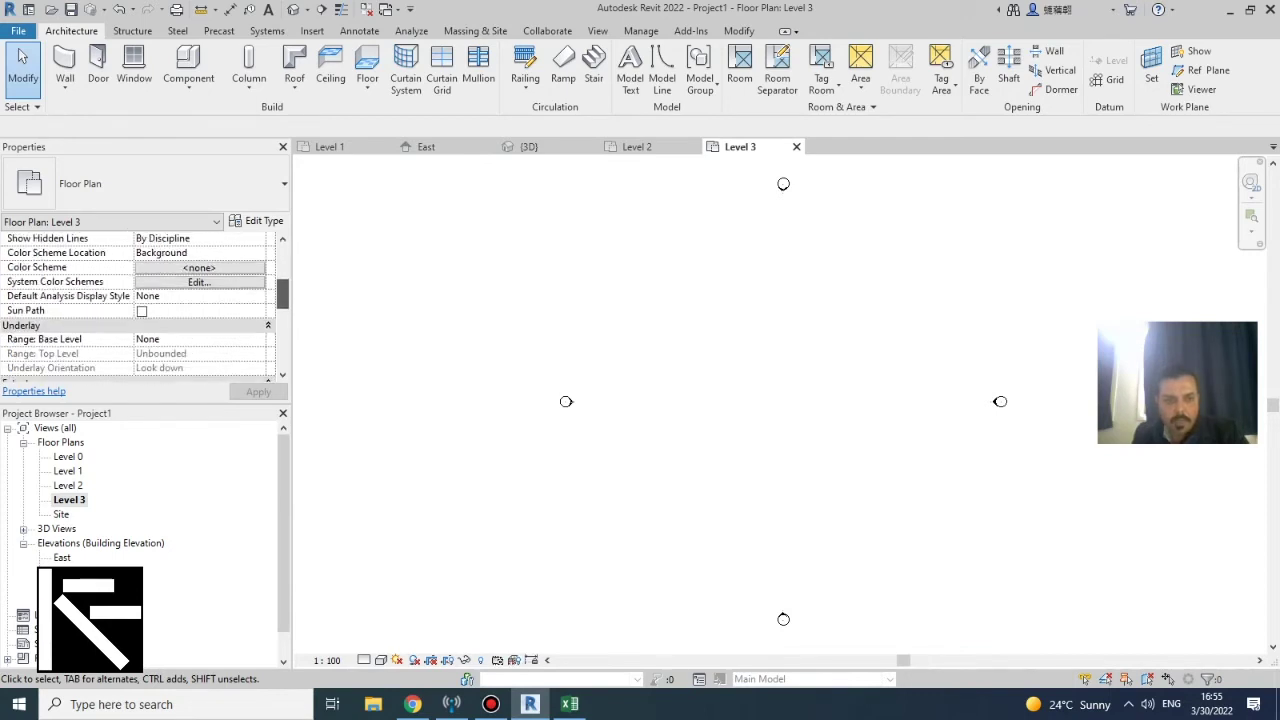
scroll(140, 310, "down", 1)
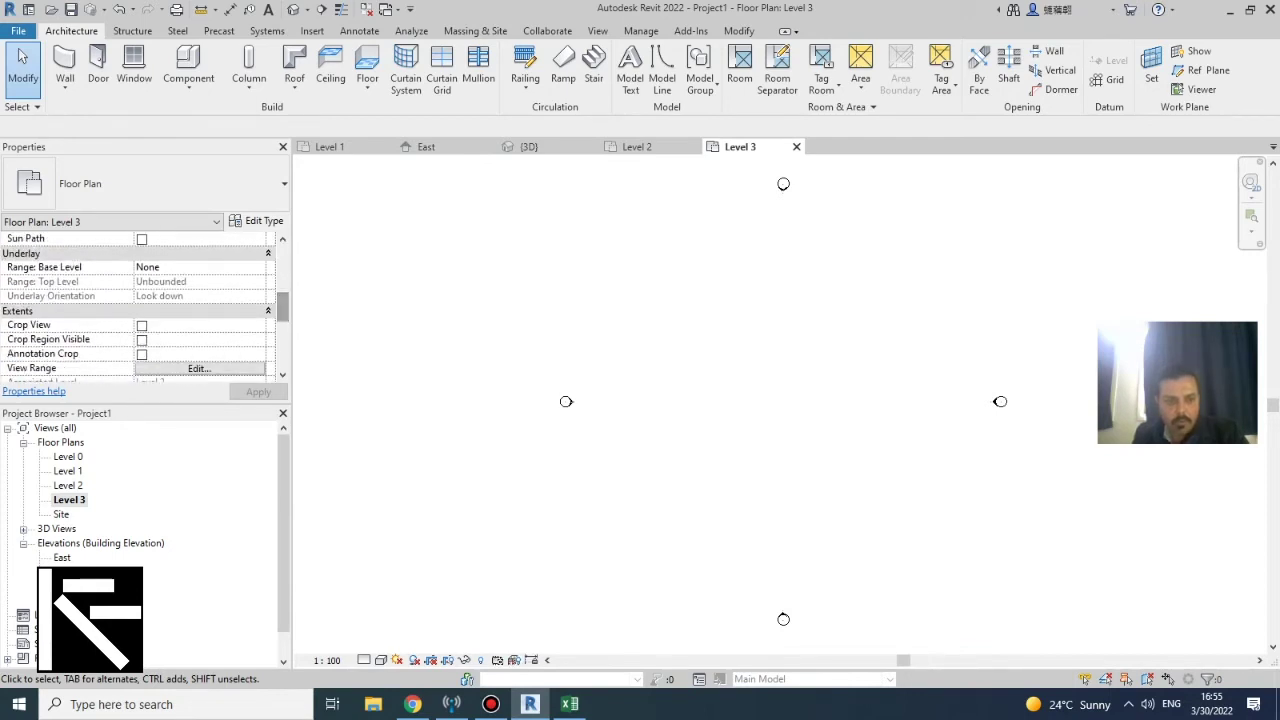
left_click(258, 268)
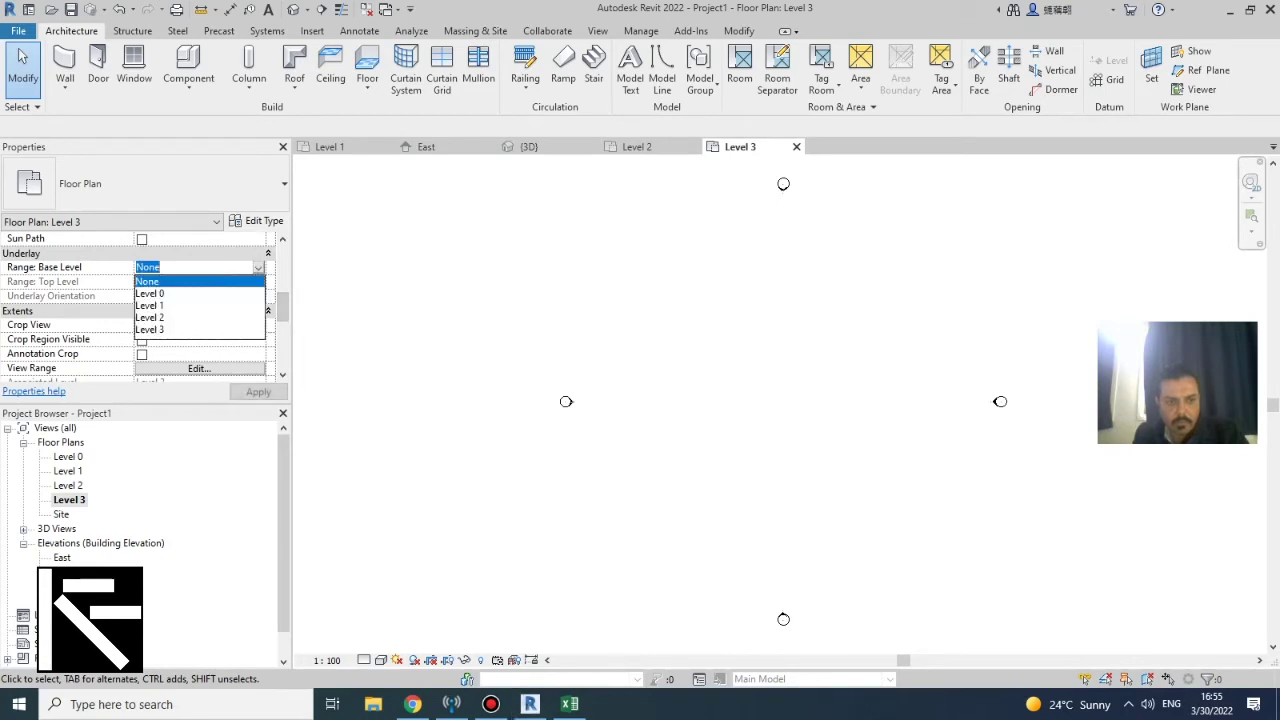
left_click(150, 317)
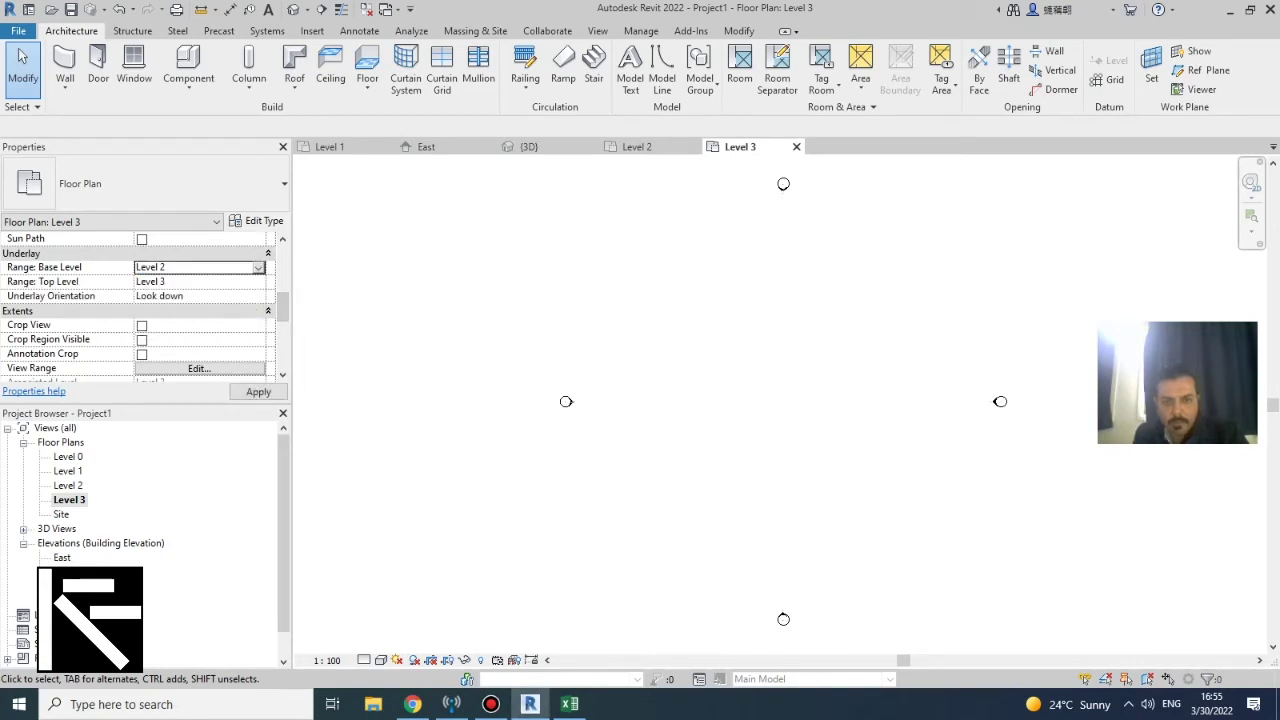
scroll(965, 235, "up", 2)
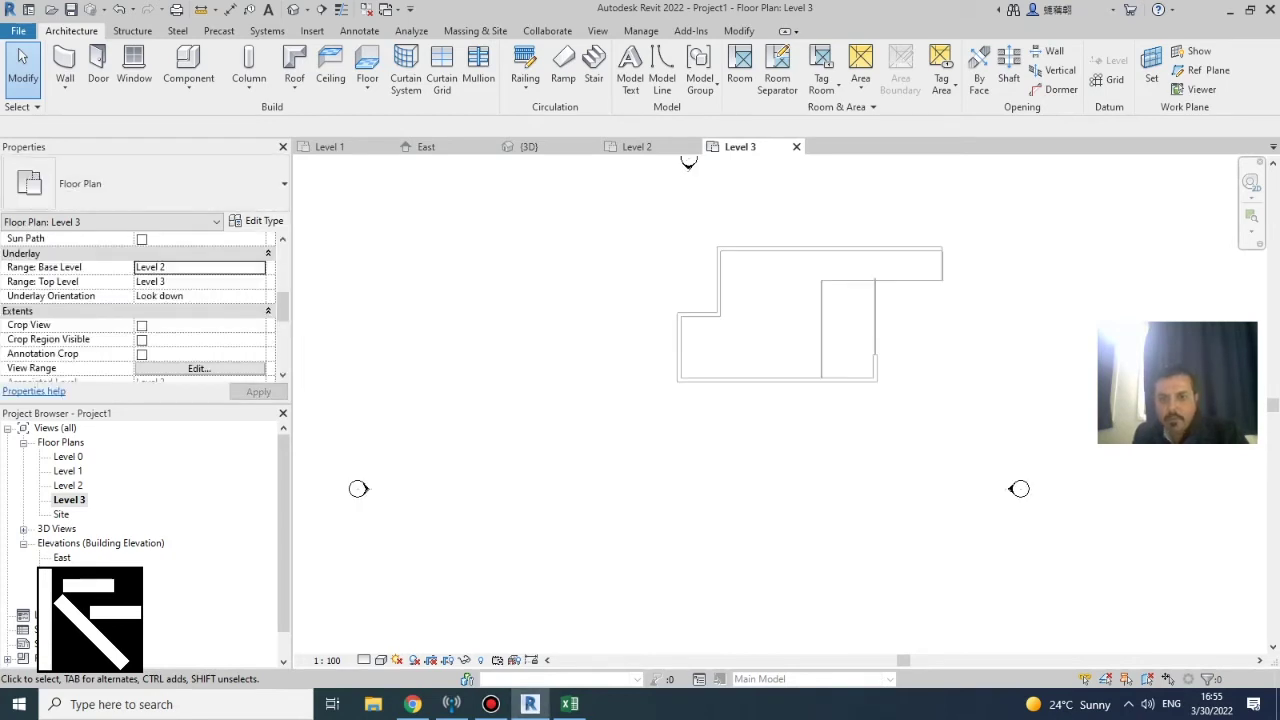
scroll(901, 230, "up", 2)
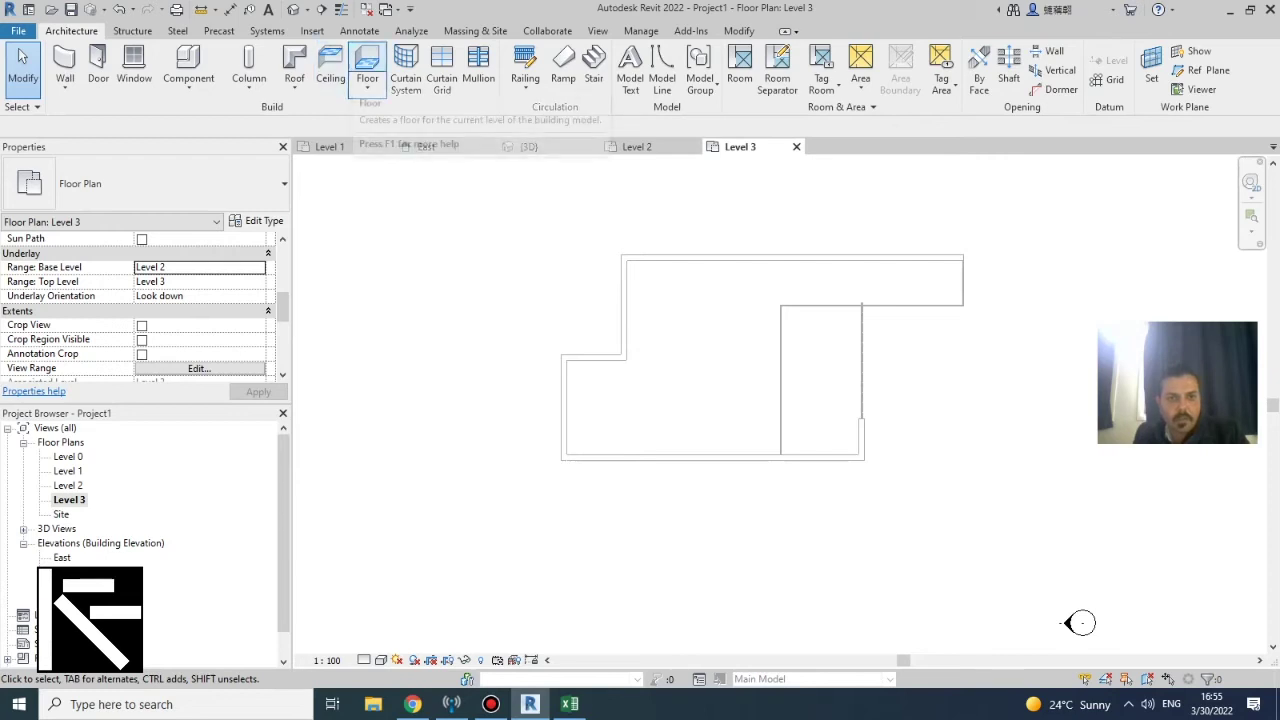
Start a Generic 150mm floor on Level 3 with boundary lines picked from the outer faces of the back, left and front walls
left_click(365, 62)
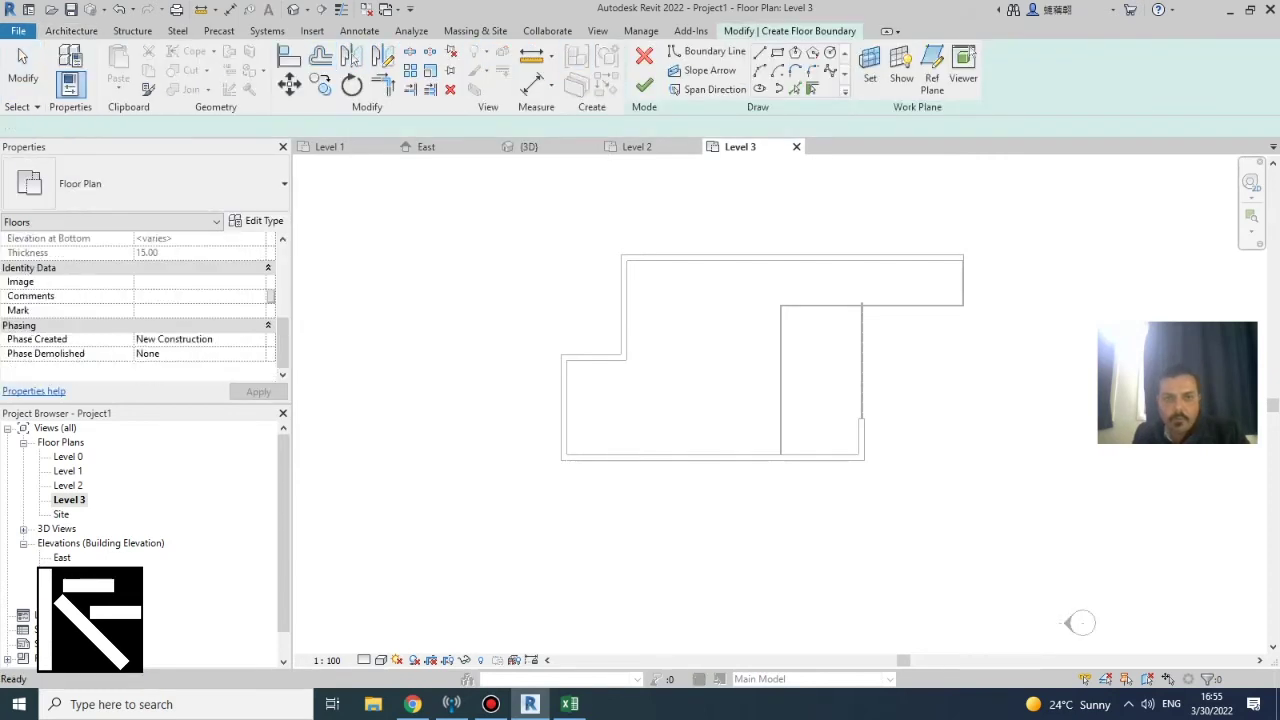
left_click(795, 89)
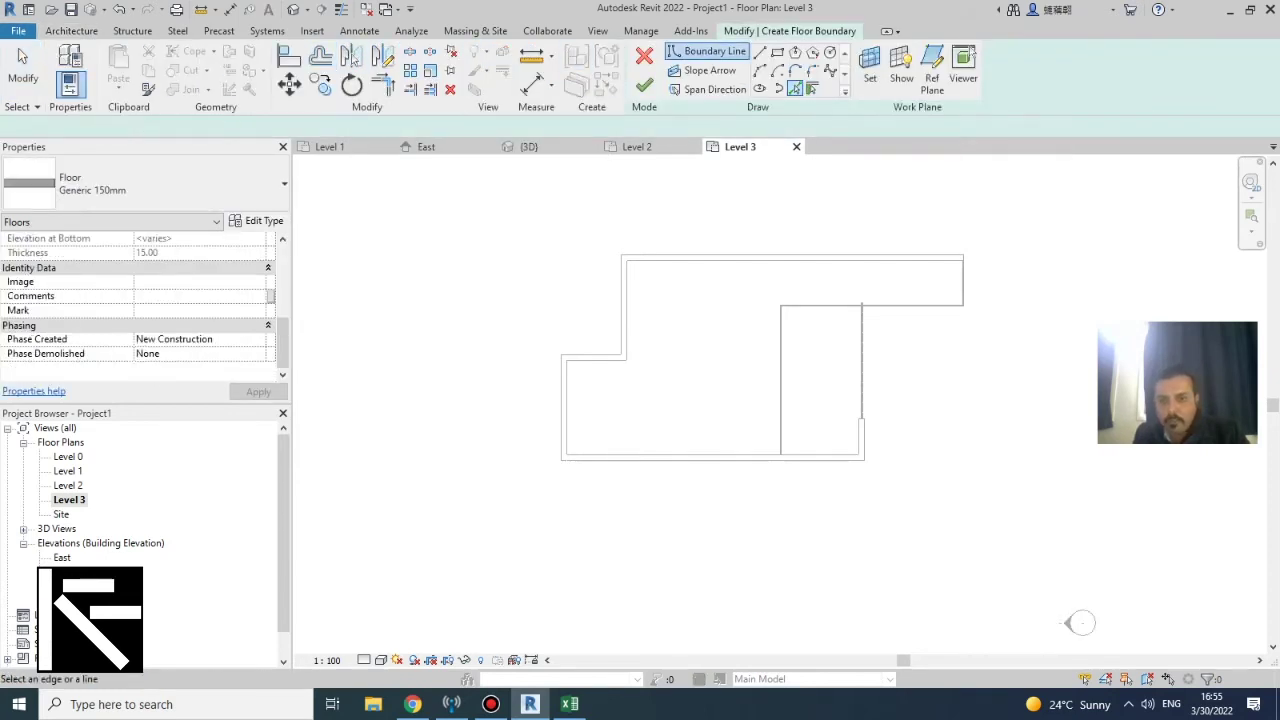
left_click(793, 255)
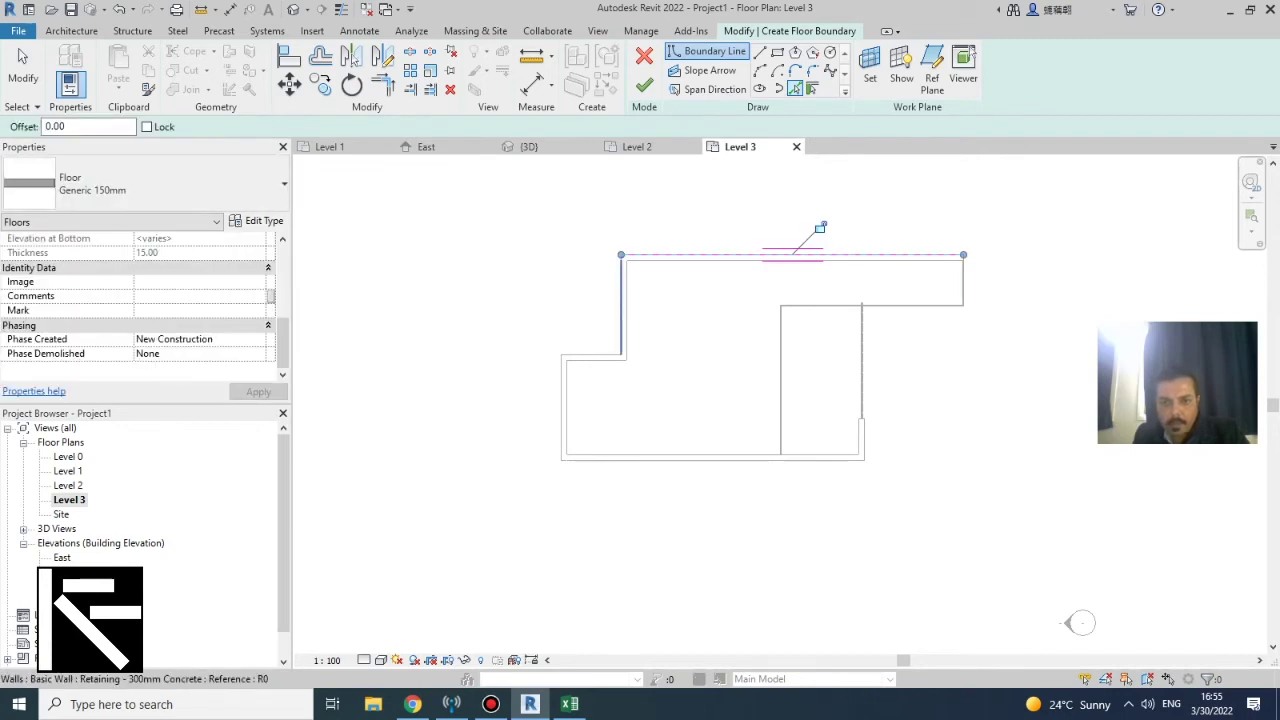
left_click(795, 252)
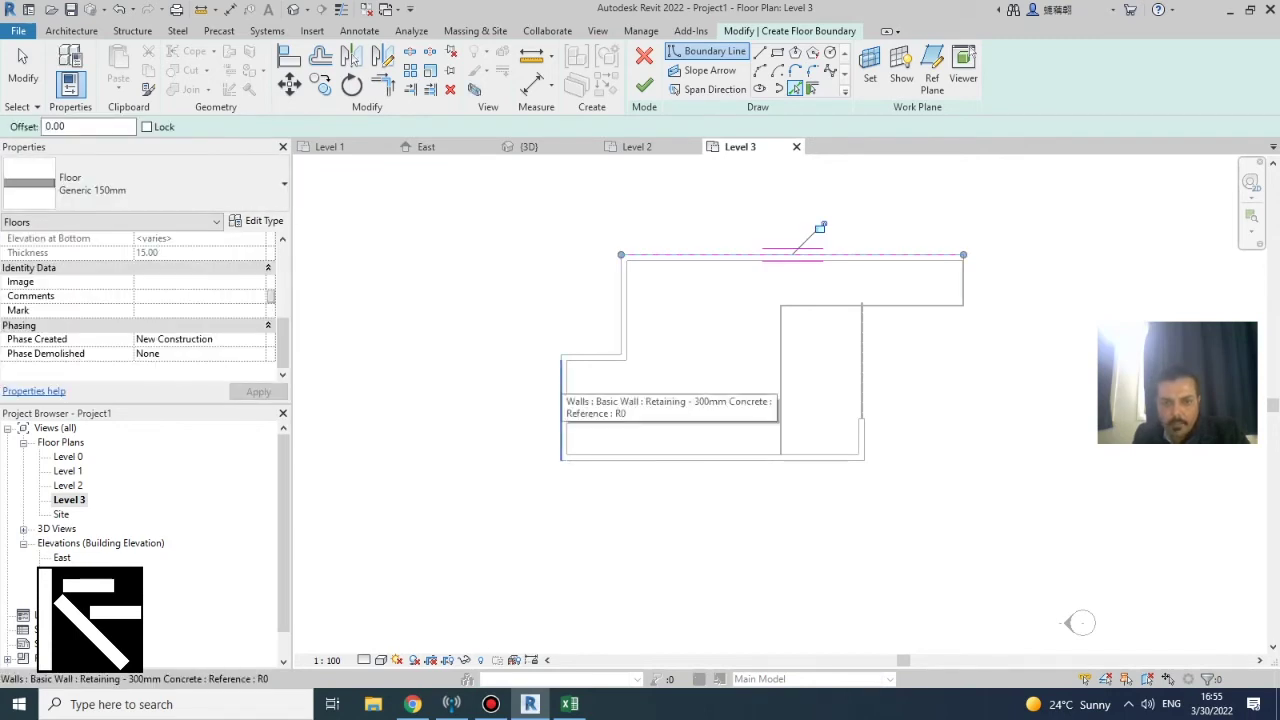
left_click(533, 381)
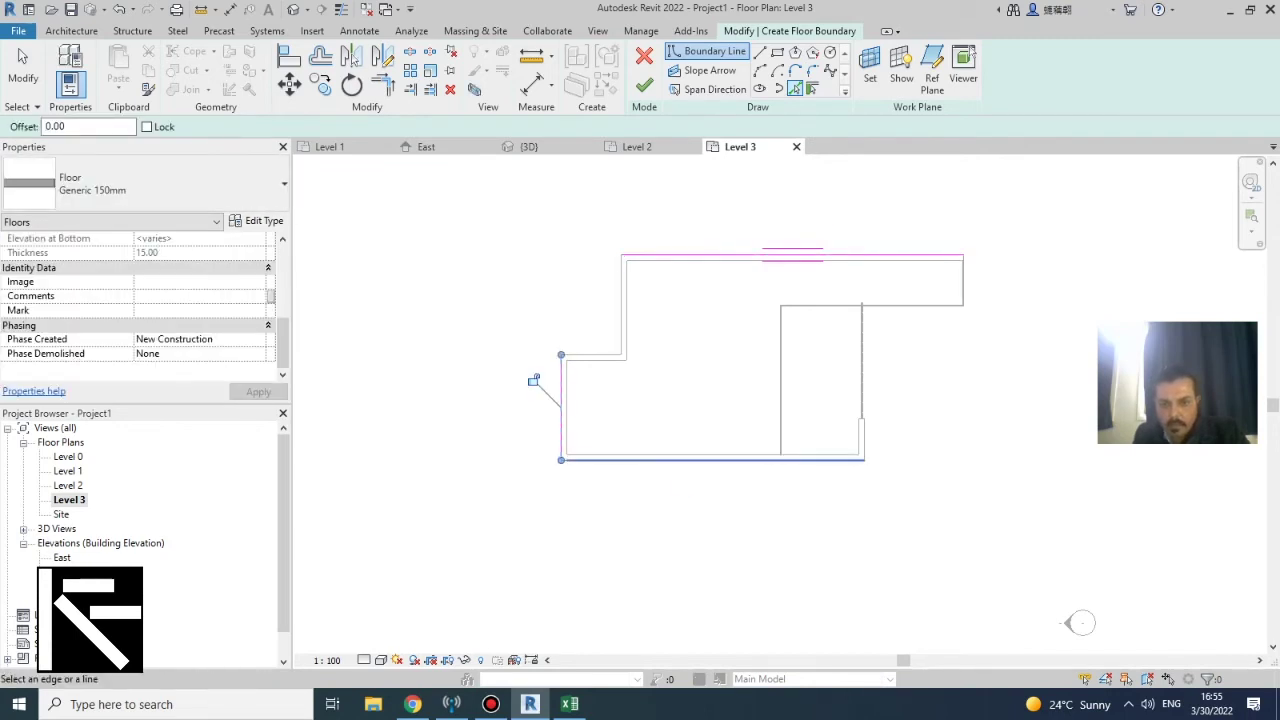
scroll(955, 465, "up", 2)
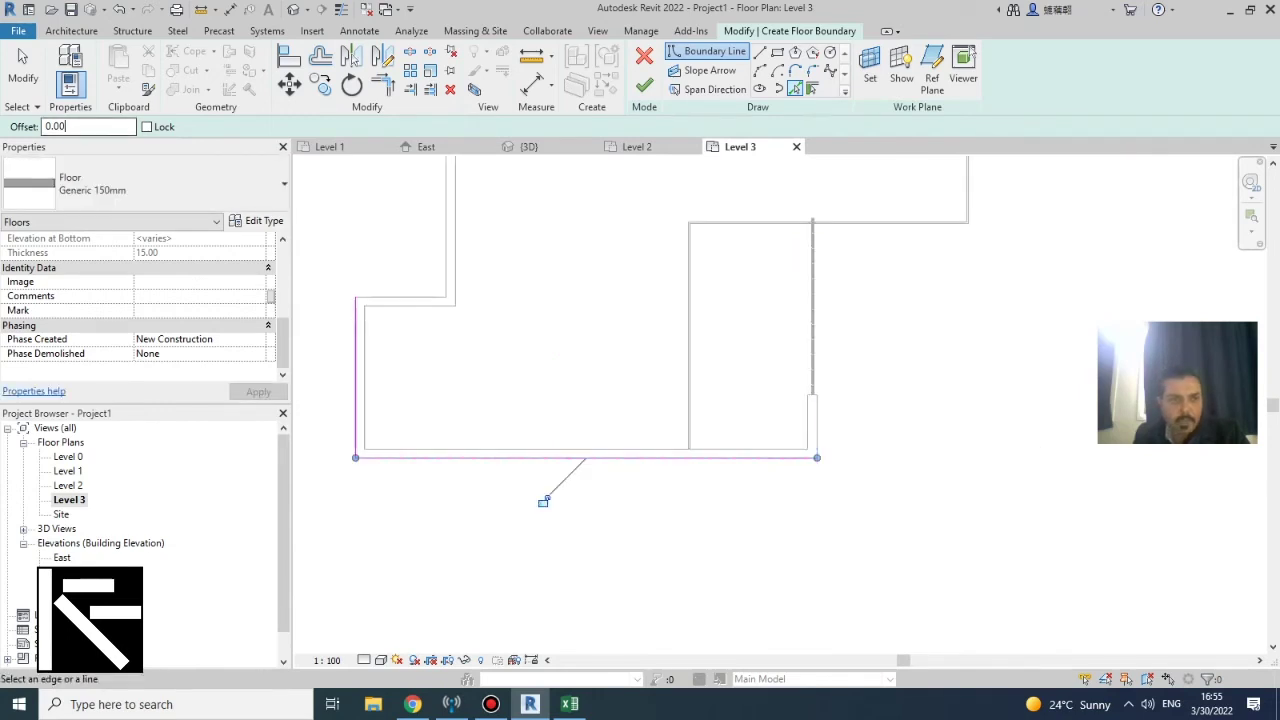
Set the boundary offset to 100 and add offset lines outside the short wall beside the curtain wall, the back wall and its end
type("100")
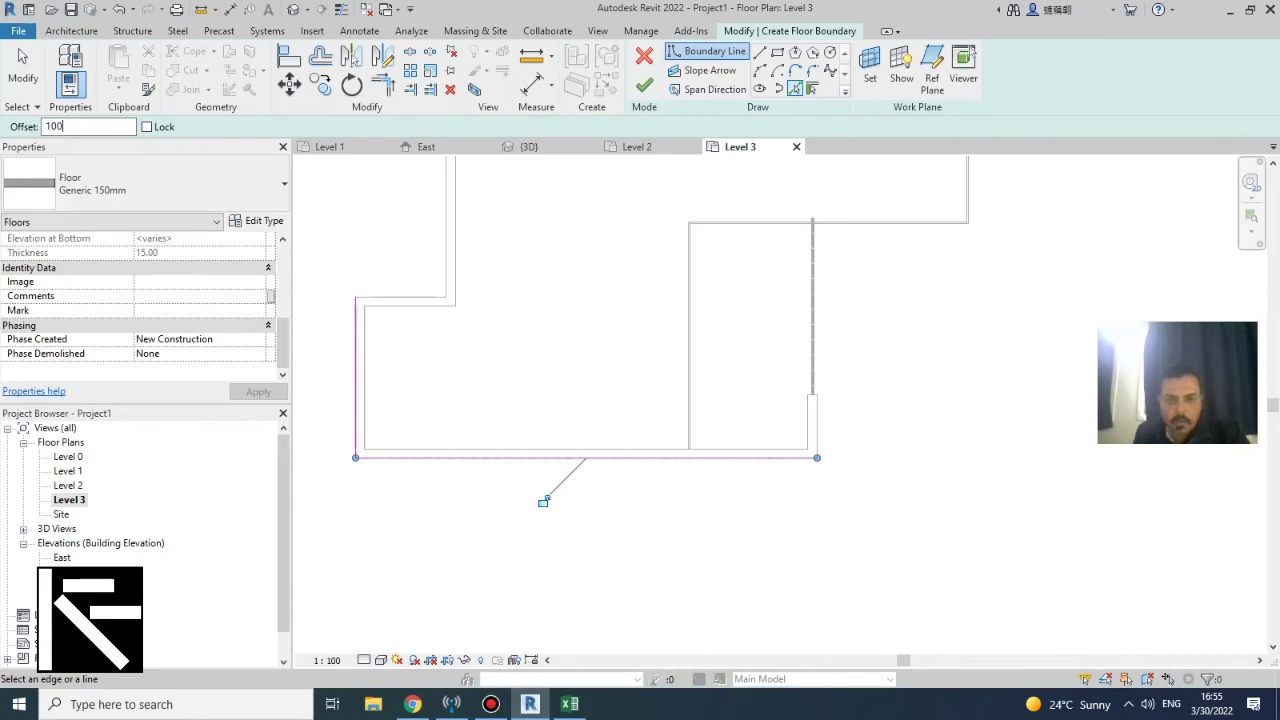
key("Return")
left_click(822, 430)
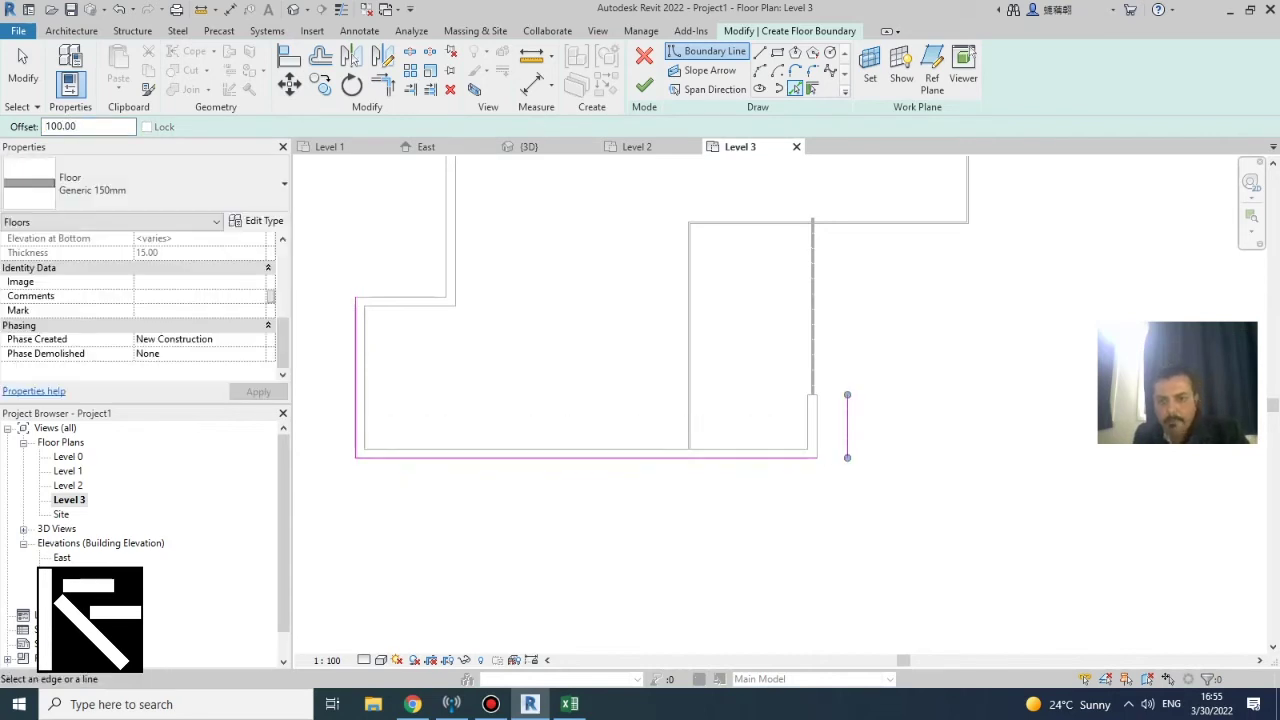
scroll(759, 473, "down", 2)
scroll(860, 316, "up", 3)
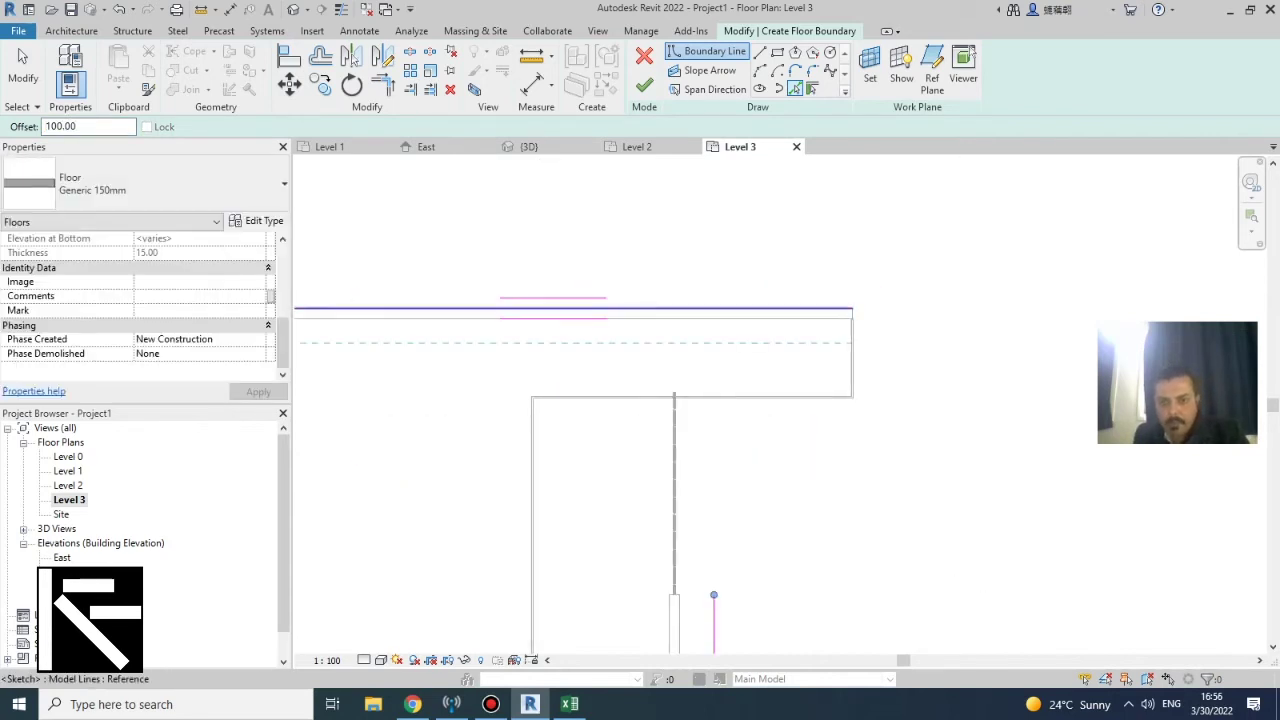
scroll(851, 320, "up", 3)
left_click(834, 301)
left_click(852, 322)
scroll(898, 301, "down", 5)
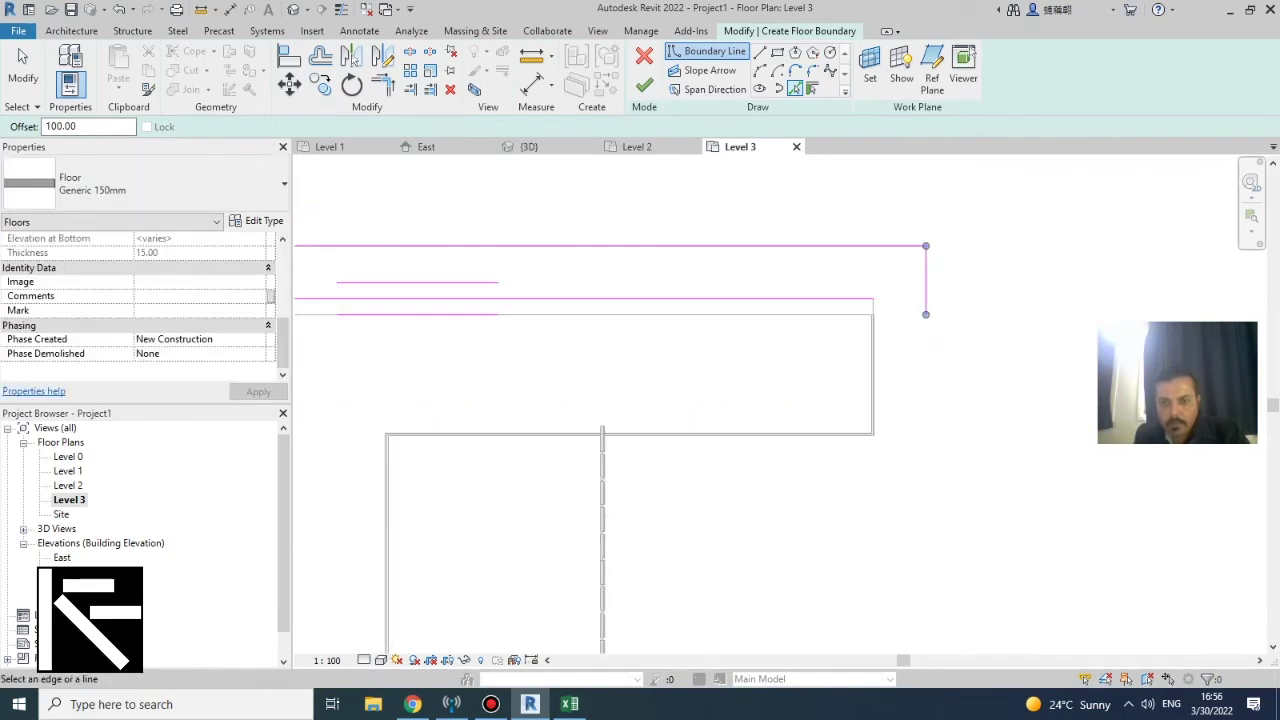
Add boundary lines offset 100 outside the two stepped left walls, the front wall and the edge line of the right-hand wing
left_click(546, 345)
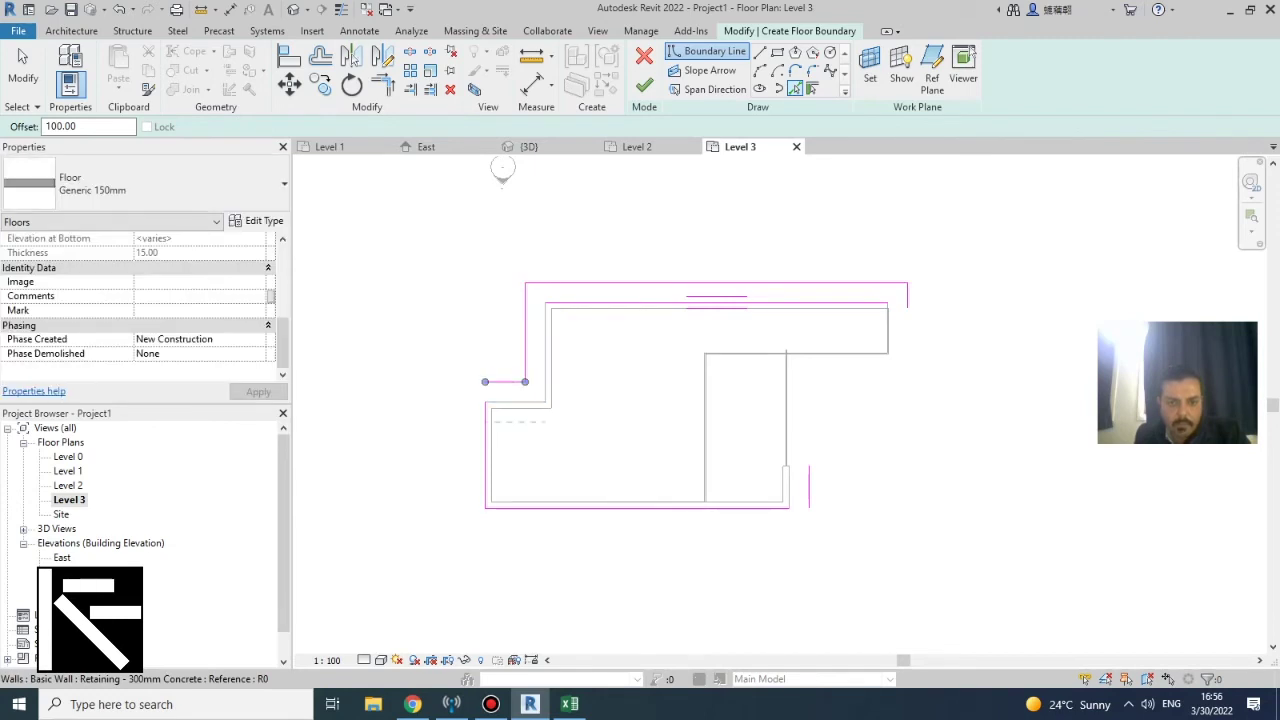
left_click(486, 436)
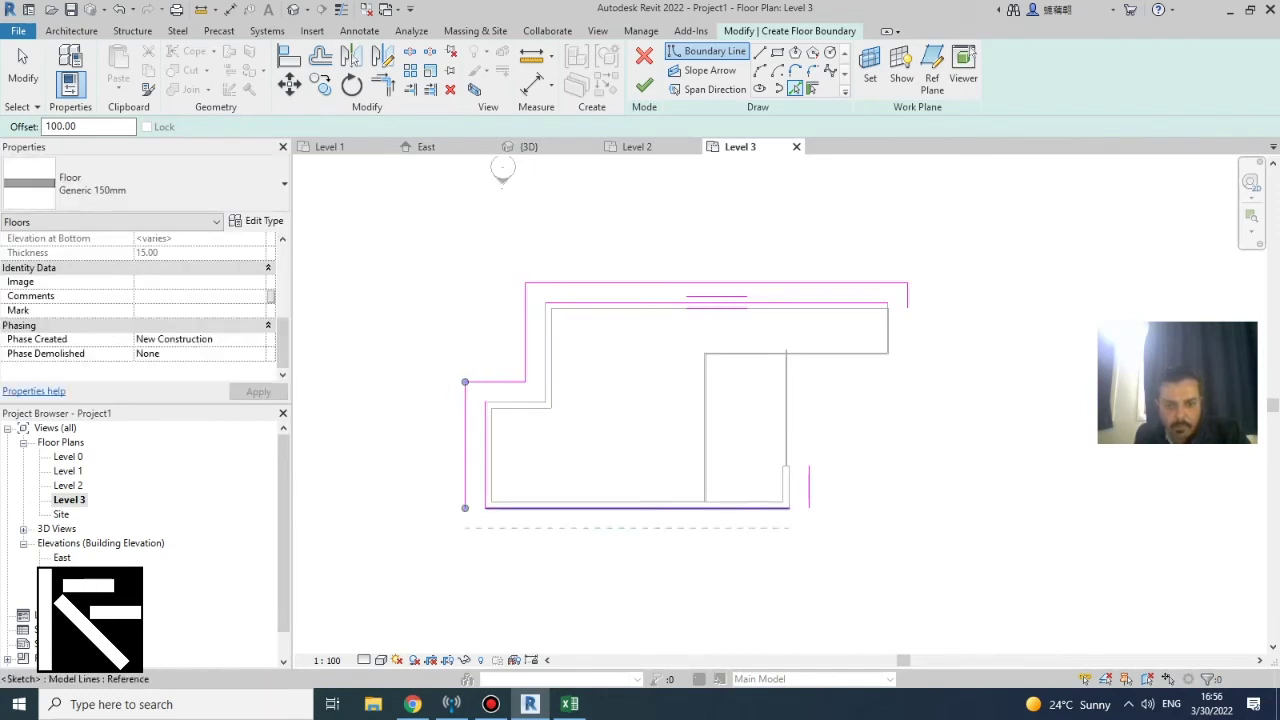
scroll(877, 340, "up", 3)
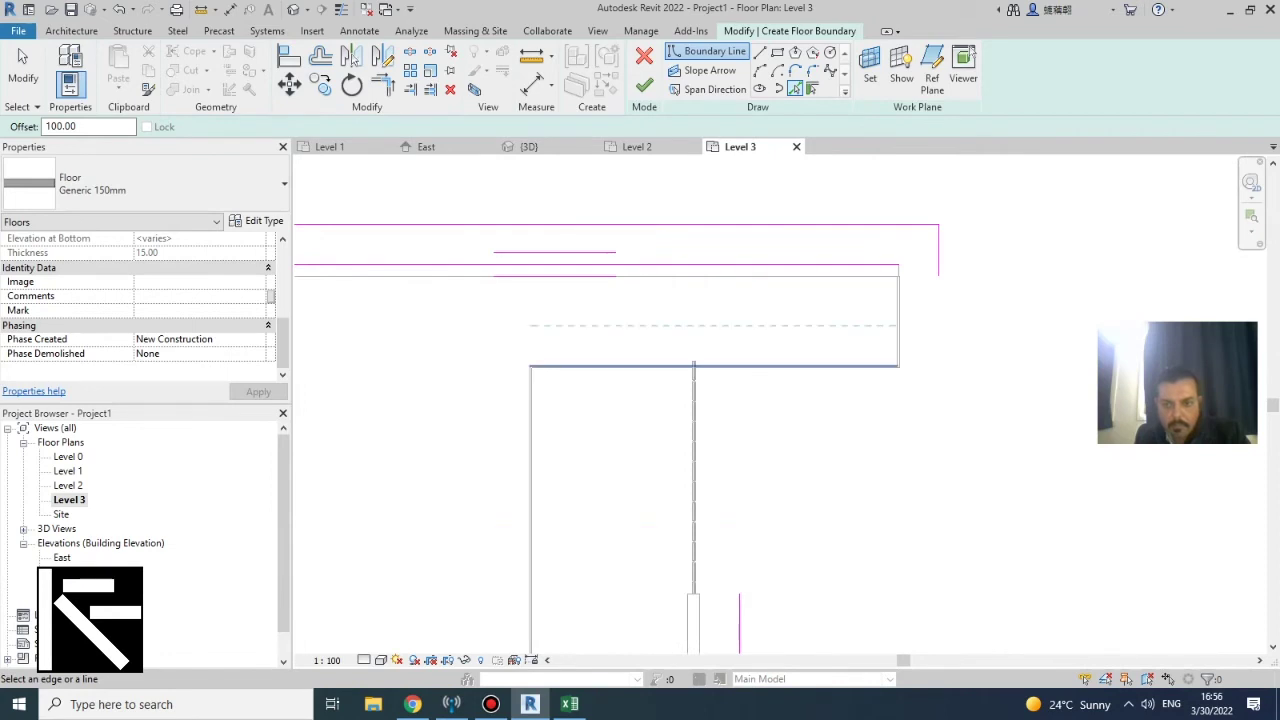
scroll(877, 362, "up", 3)
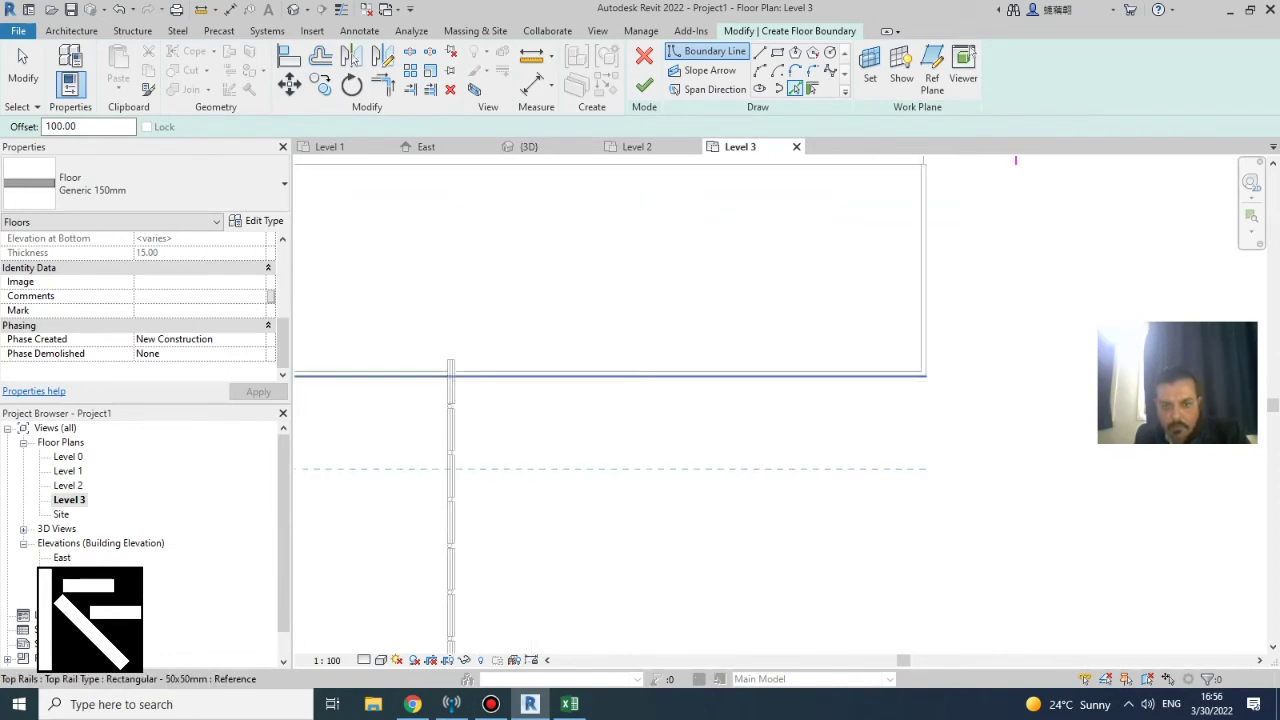
left_click(892, 377)
scroll(892, 375, "down", 2)
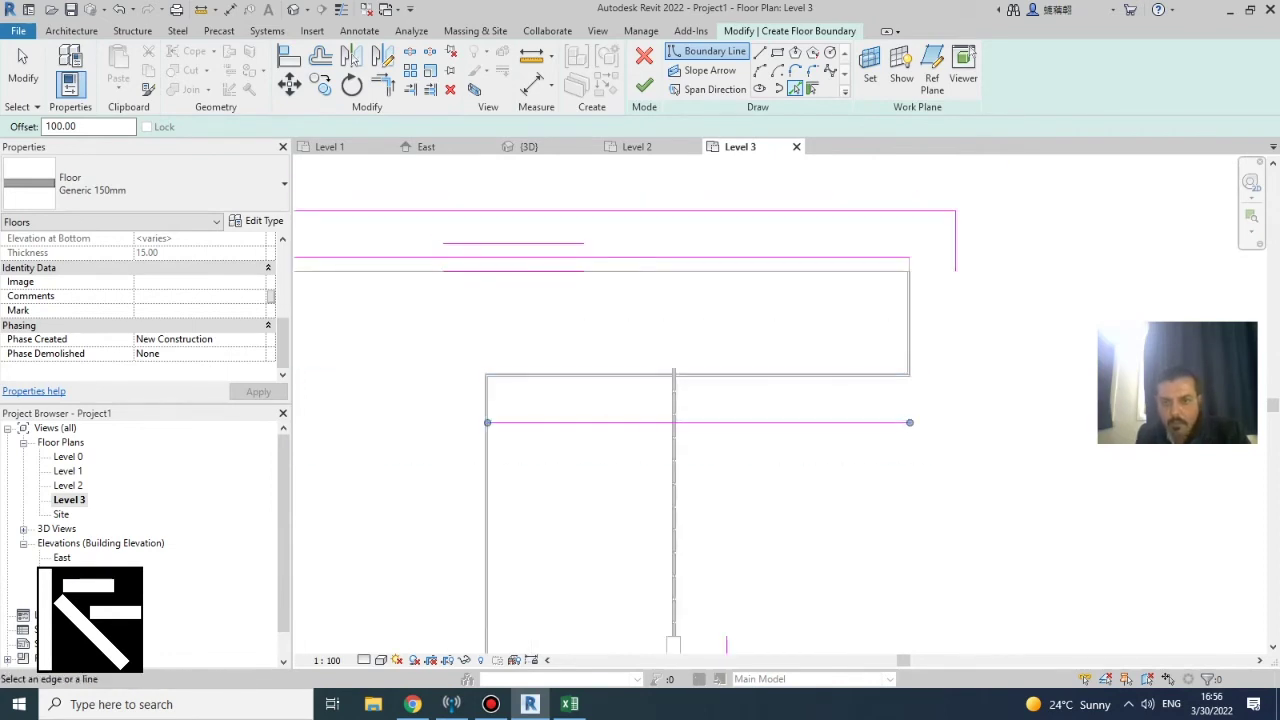
Trim the offset boundary lines into corners around the right-hand wing and at the front right corner to close the outer loop
key("Escape")
left_click(955, 252)
left_click(873, 422)
left_click(865, 422)
key("Escape")
scroll(814, 373, "down", 2)
scroll(815, 373, "down", 1)
left_click(770, 527)
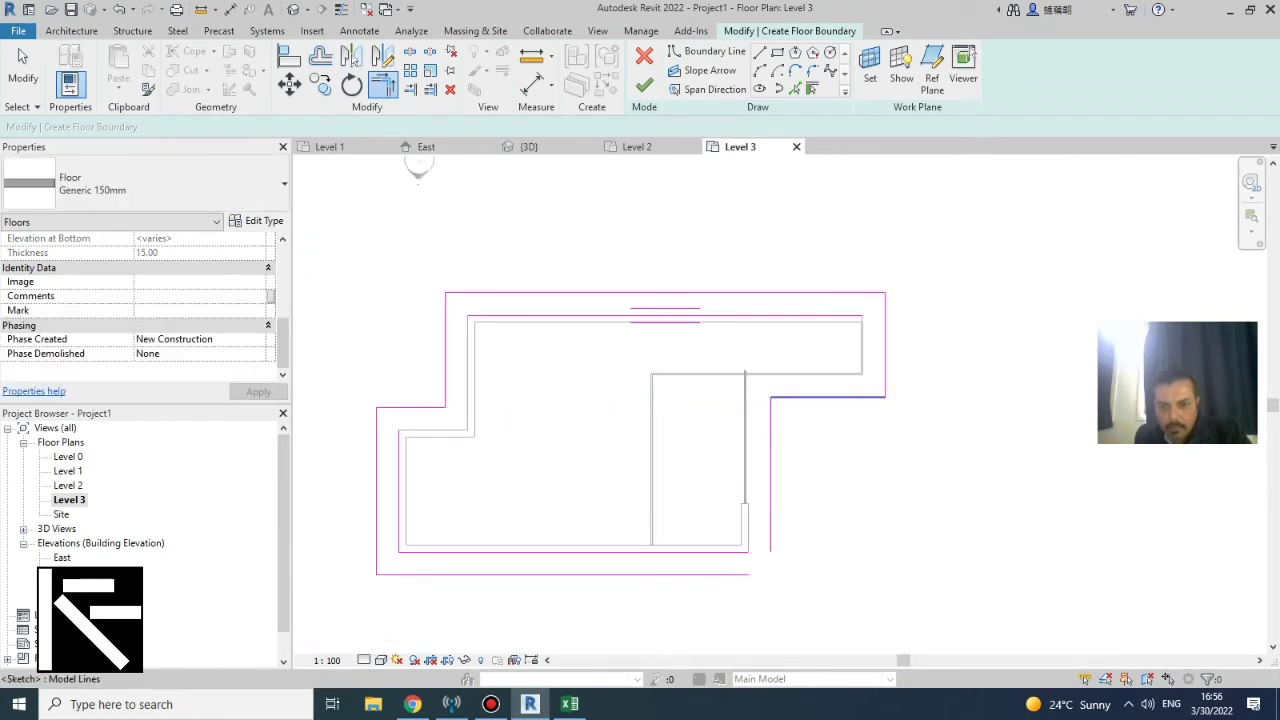
left_click(748, 574)
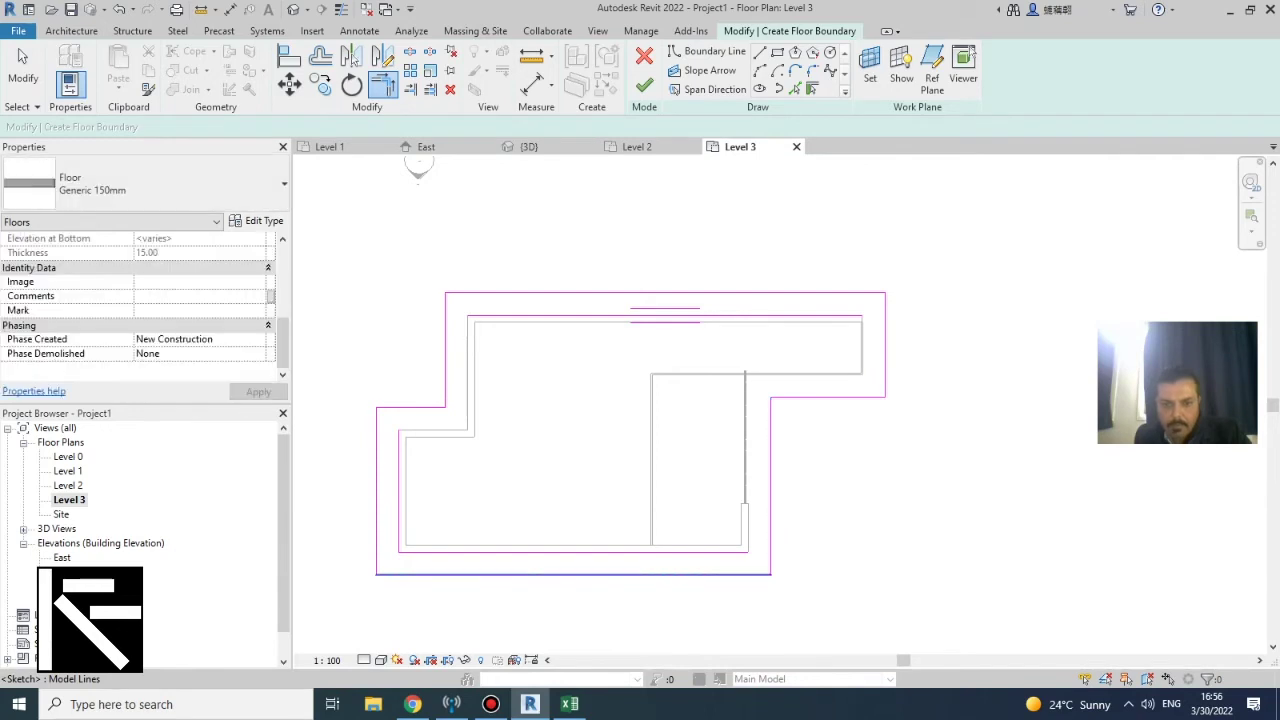
key("Escape")
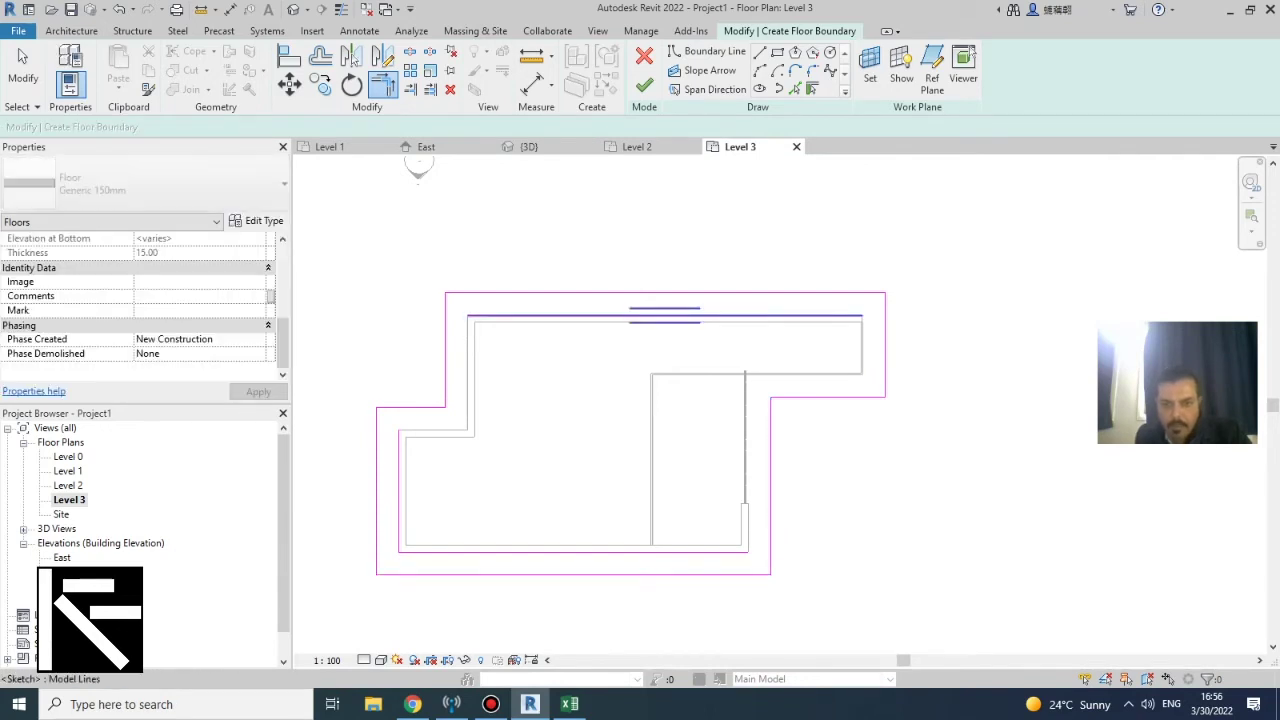
Delete the leftover inner boundary lines along the back, left and front walls
left_click(812, 316)
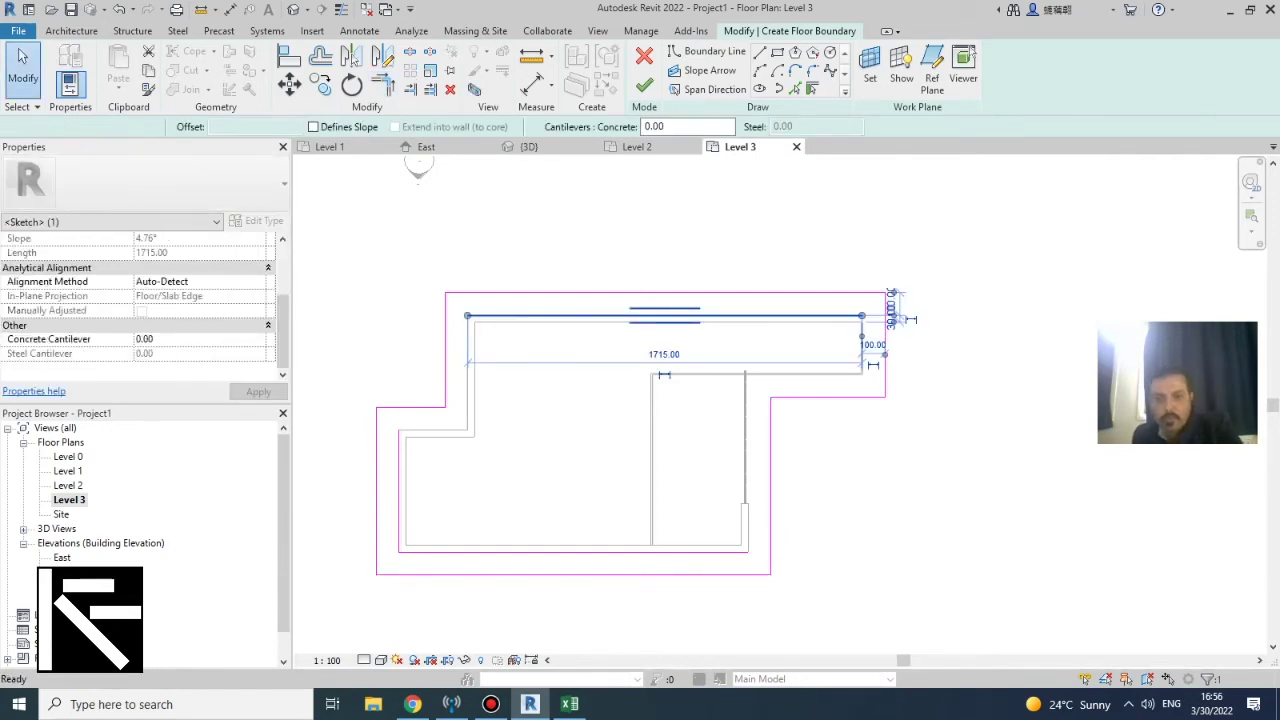
key("Delete")
left_click(399, 498)
key("Delete")
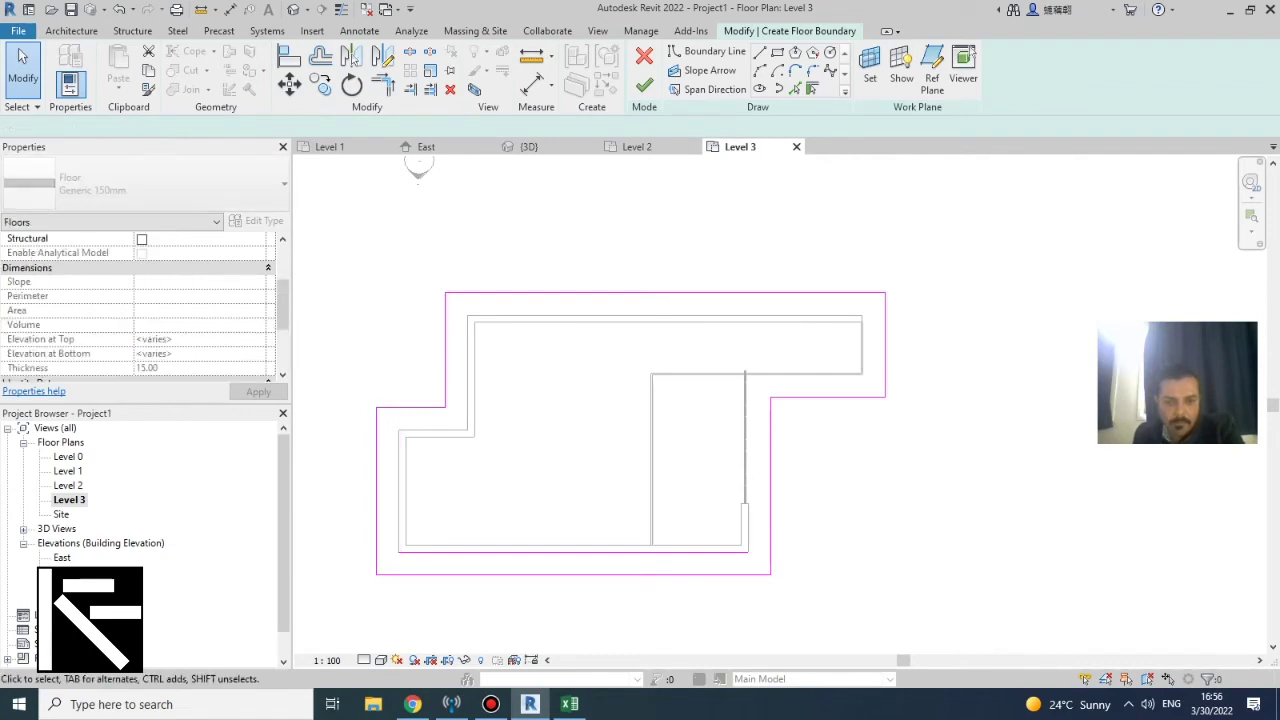
left_click(600, 552)
key("Delete")
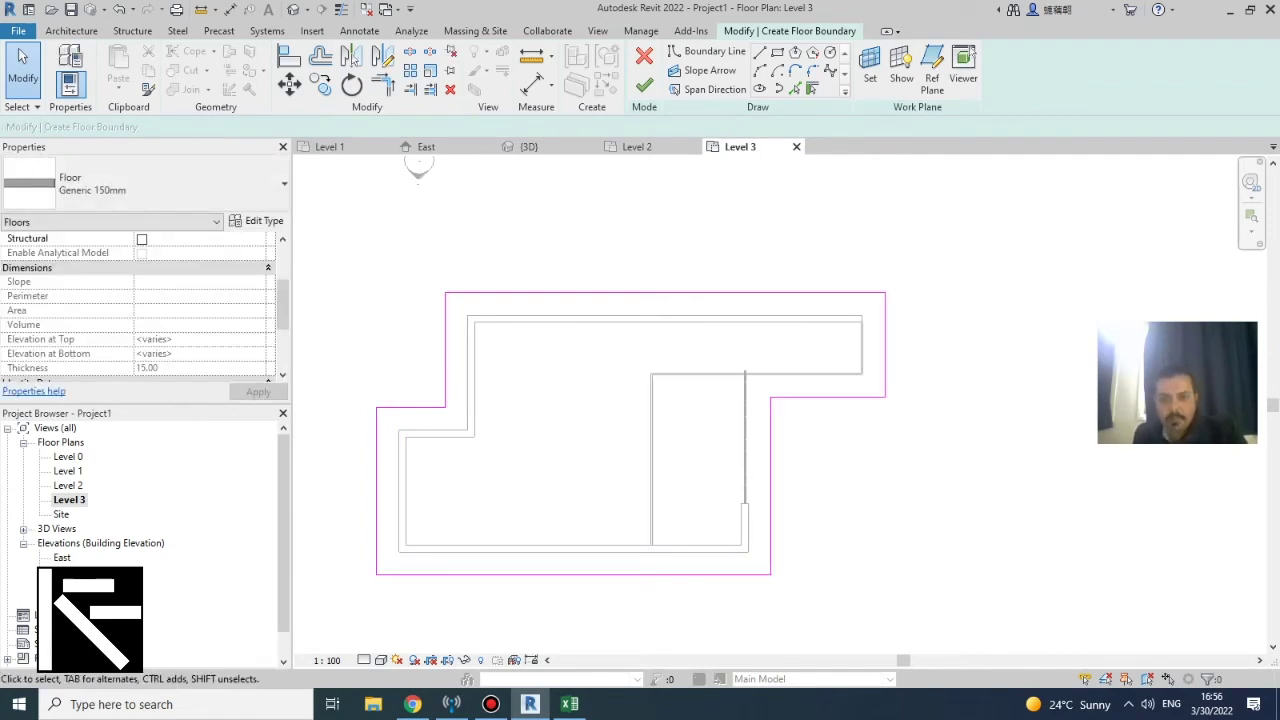
Finish the Level 3 floor without attaching the walls to its bottom and inspect the overhanging slab in the 3D view
left_click(644, 85)
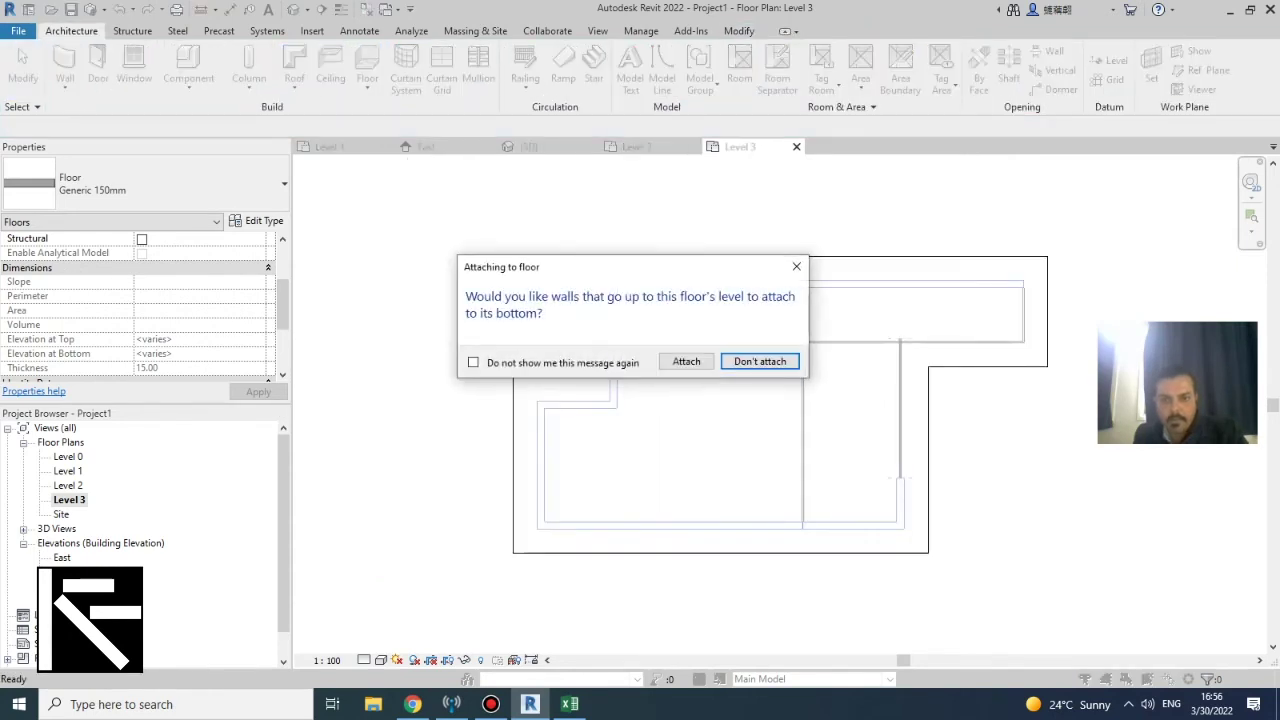
left_click(760, 362)
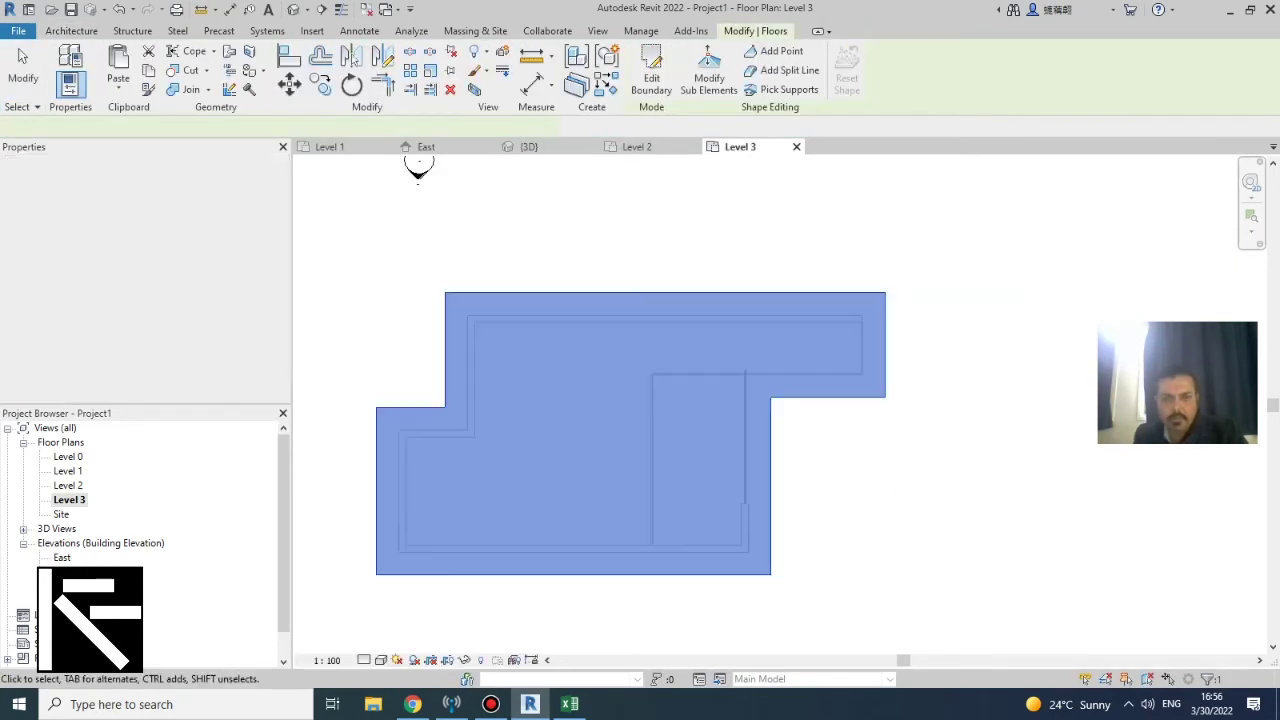
left_click(294, 9)
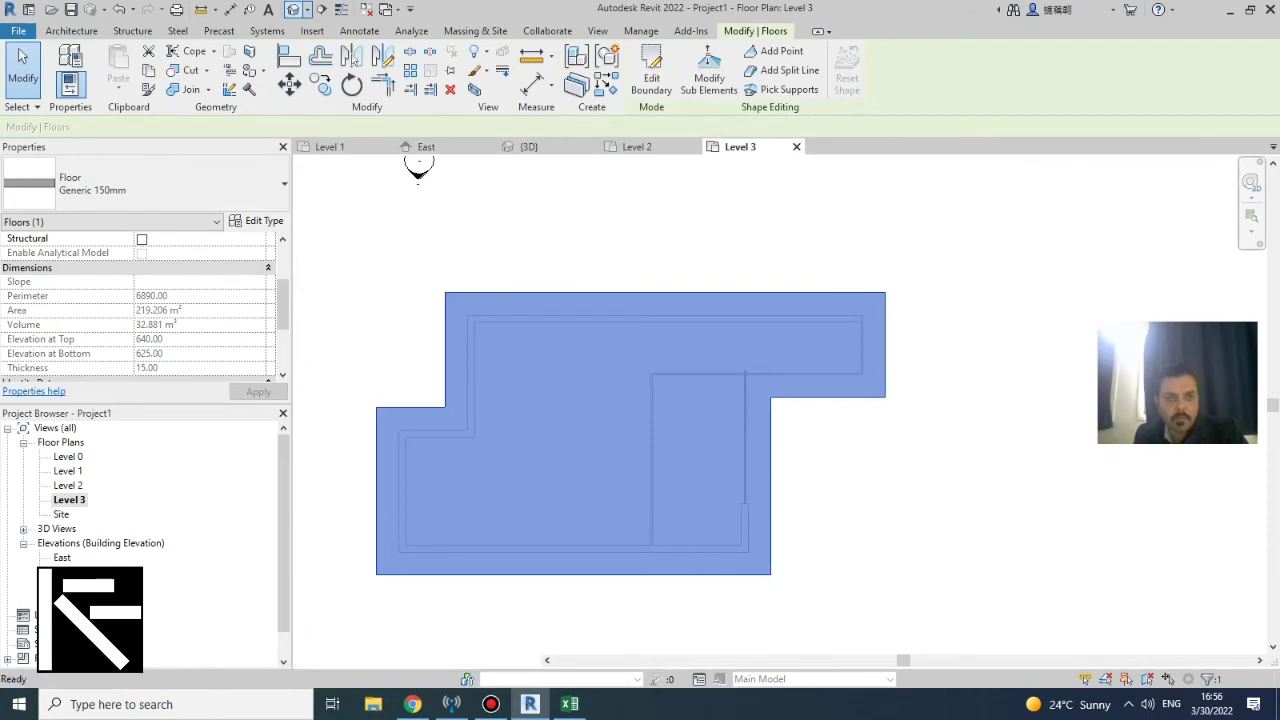
key("Escape")
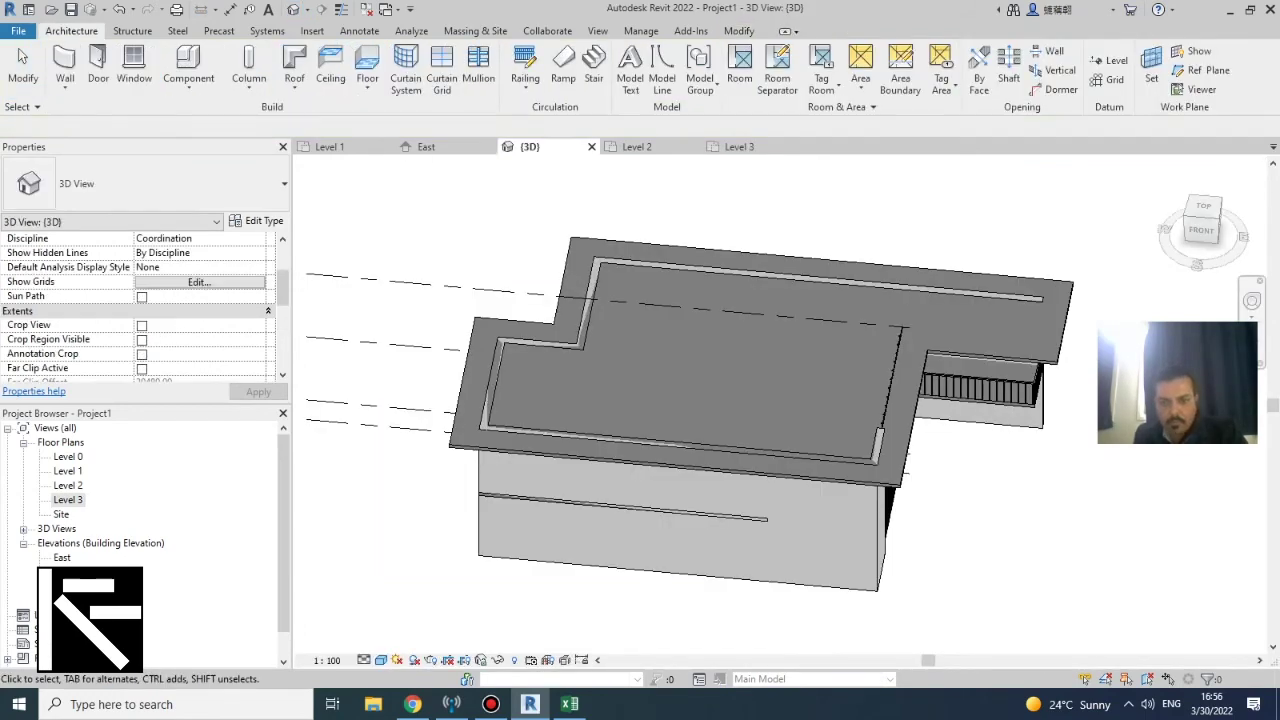
middle_click_drag(760, 440, 685, 405, "shift")
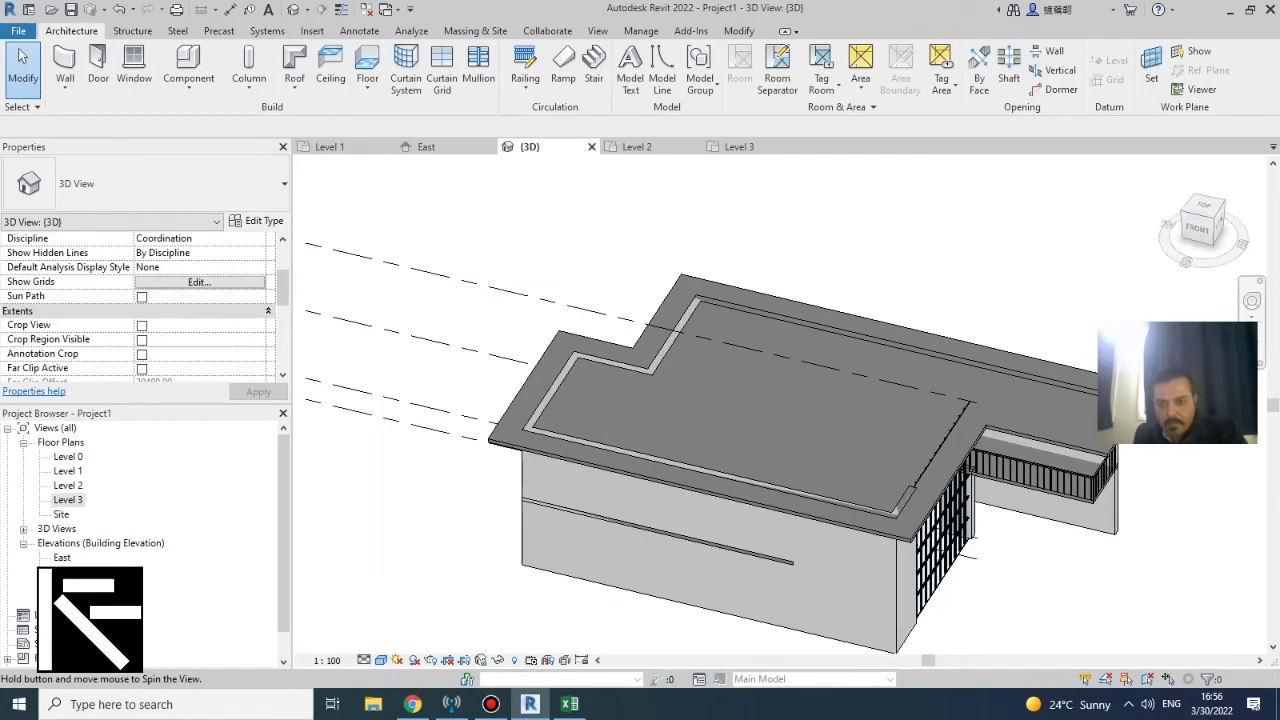
scroll(832, 423, "down", 3)
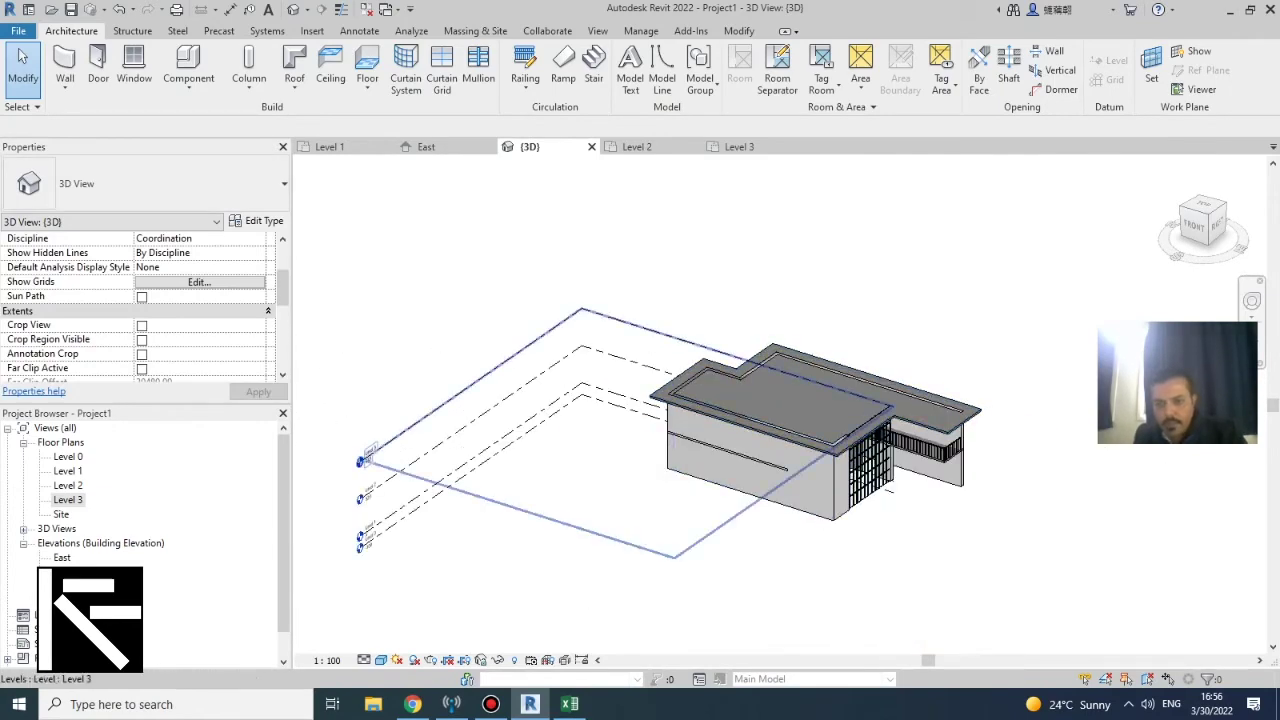
scroll(967, 539, "up", 3)
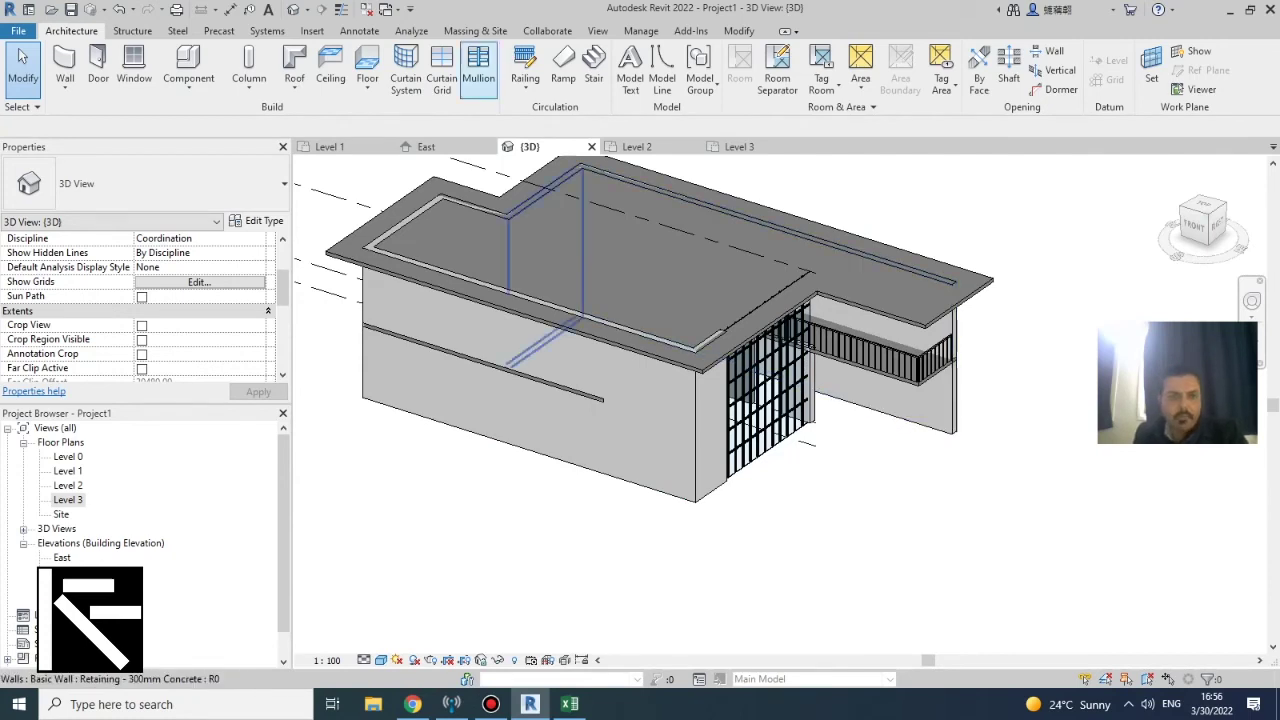
Open the Level 1 floor plan and delete the dimension between the back wall and the short concrete wall
double_click(68, 471)
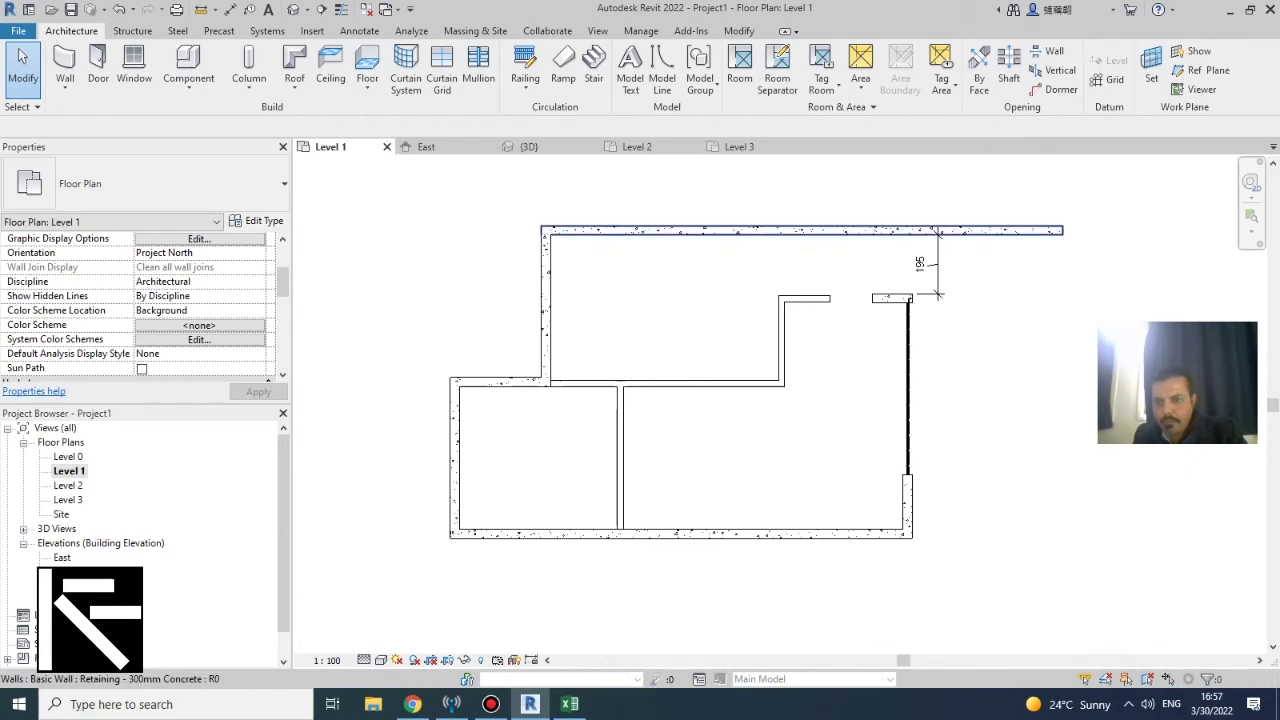
left_click(937, 294)
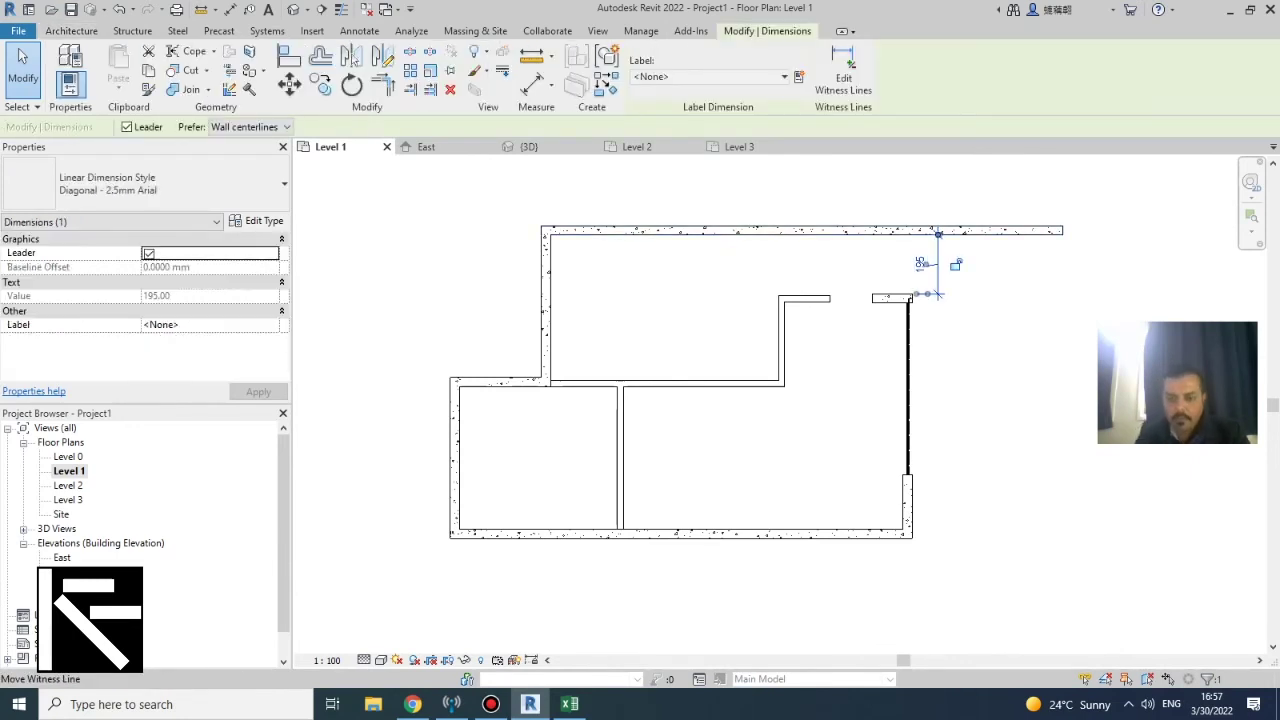
key("Delete")
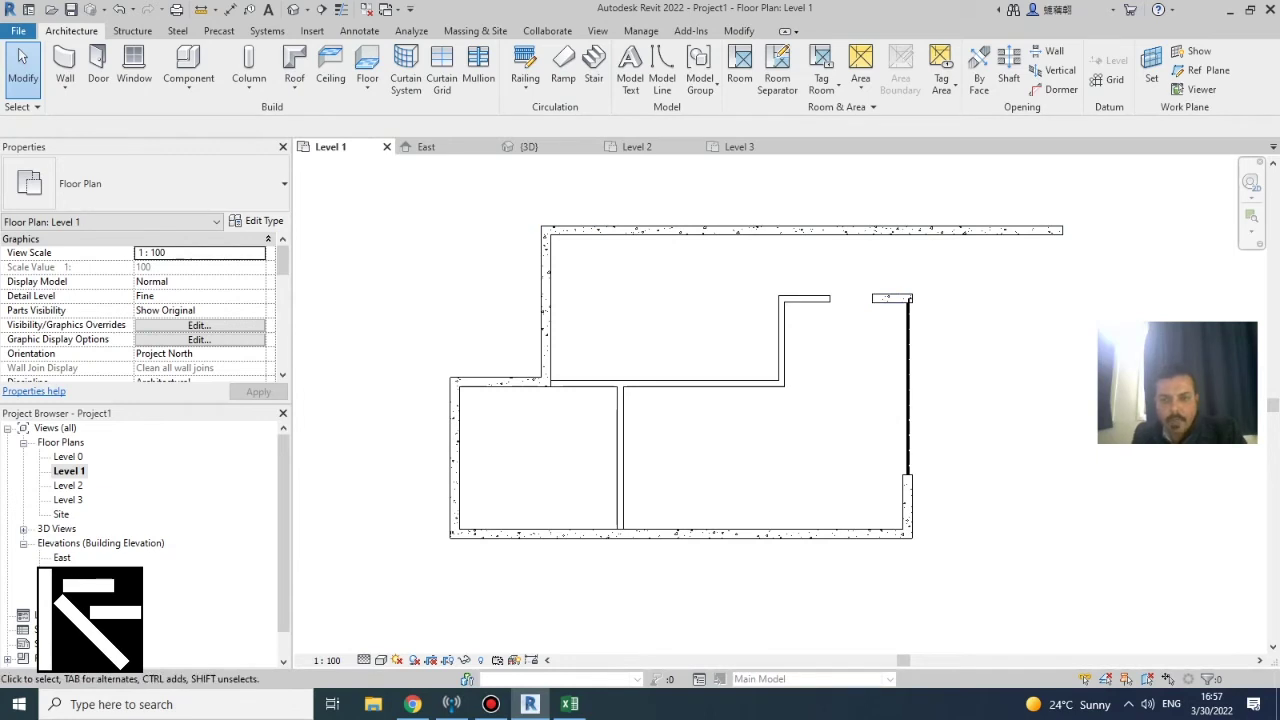
Draw a Retaining - 300mm Concrete wall with unconnected height 200 from the short concrete wall straight up to the back wall
scroll(873, 282, "up", 3)
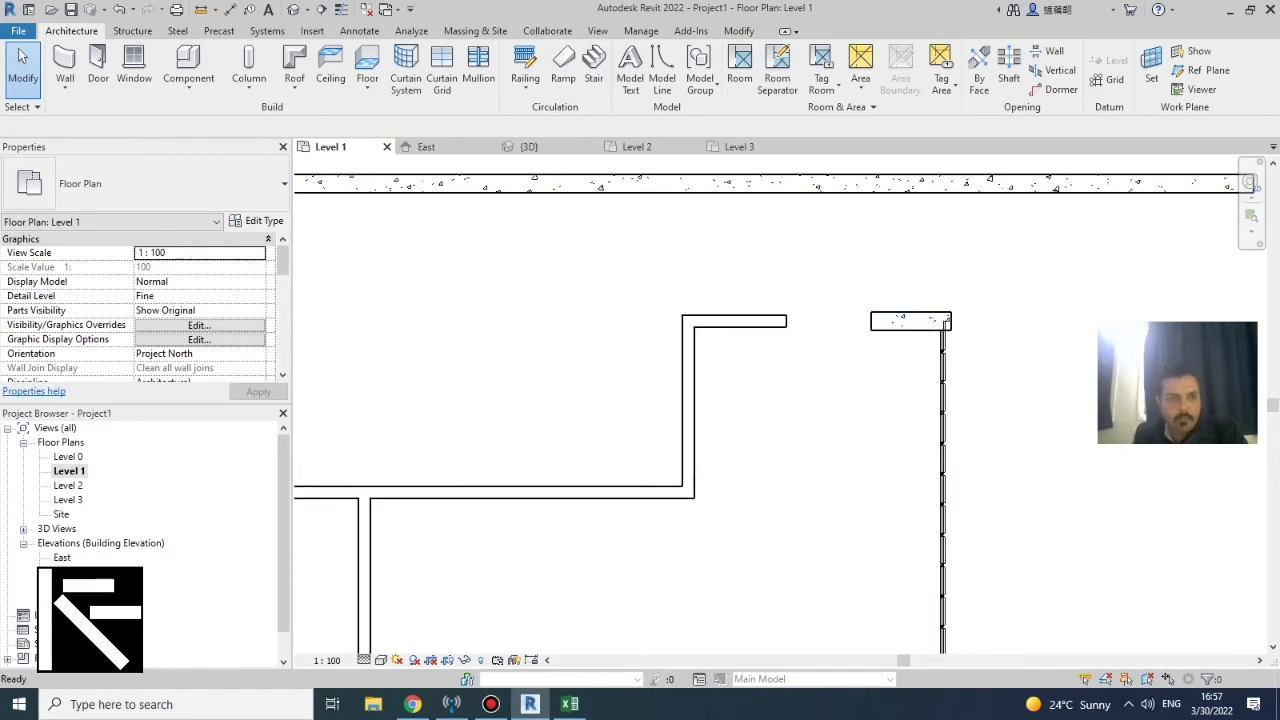
left_click(64, 62)
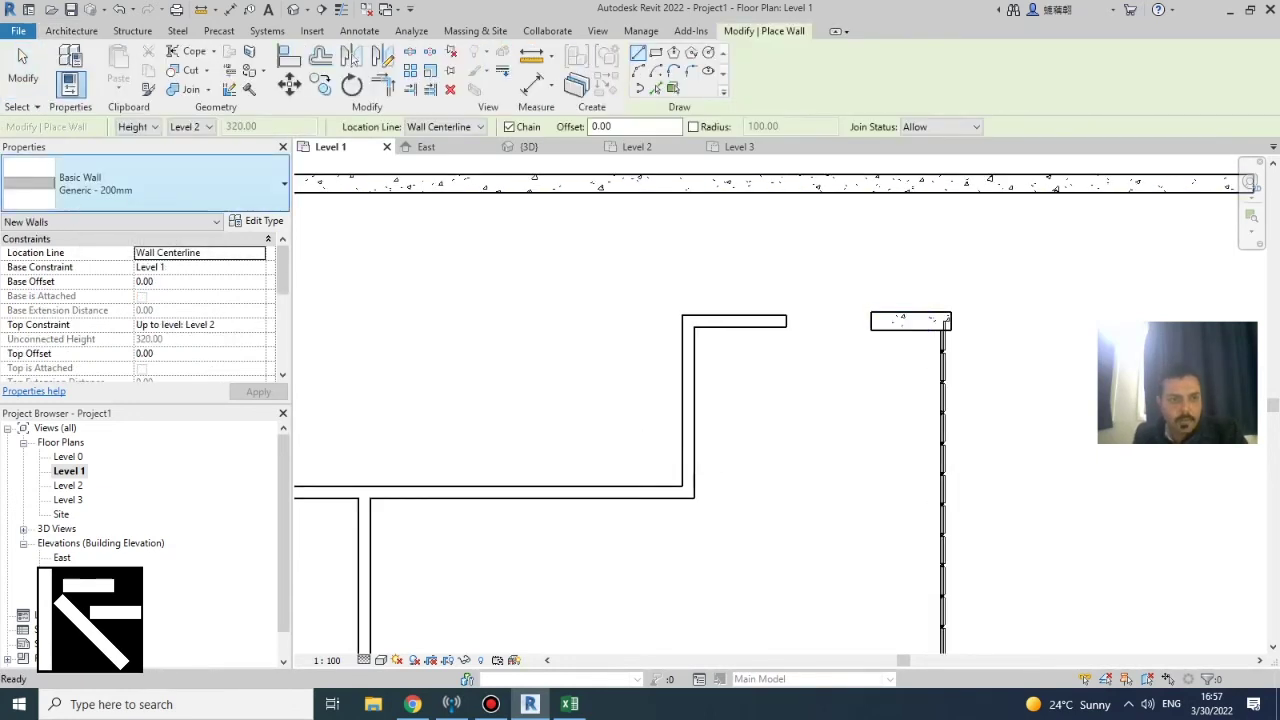
left_click(150, 184)
key("Down")
key("Down")
key("Down")
key("Down")
key("Down")
key("Down")
key("Down")
key("Down")
key("Down")
key("Down")
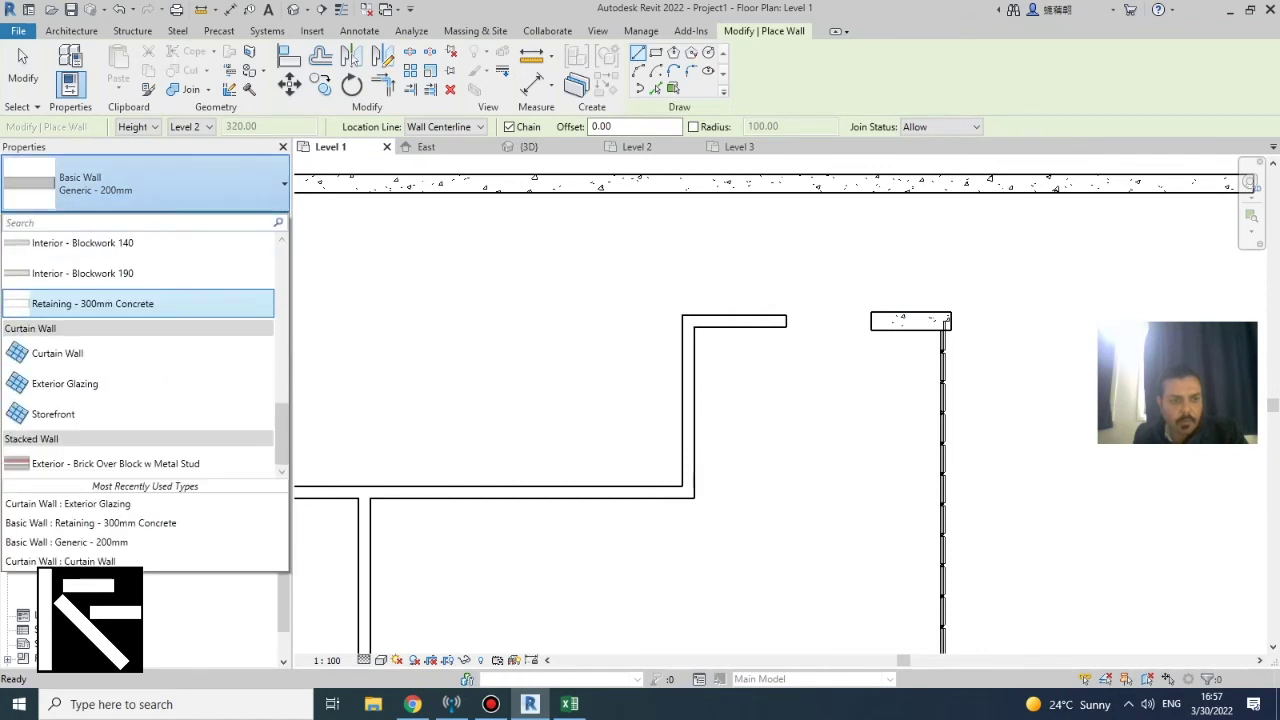
key("Return")
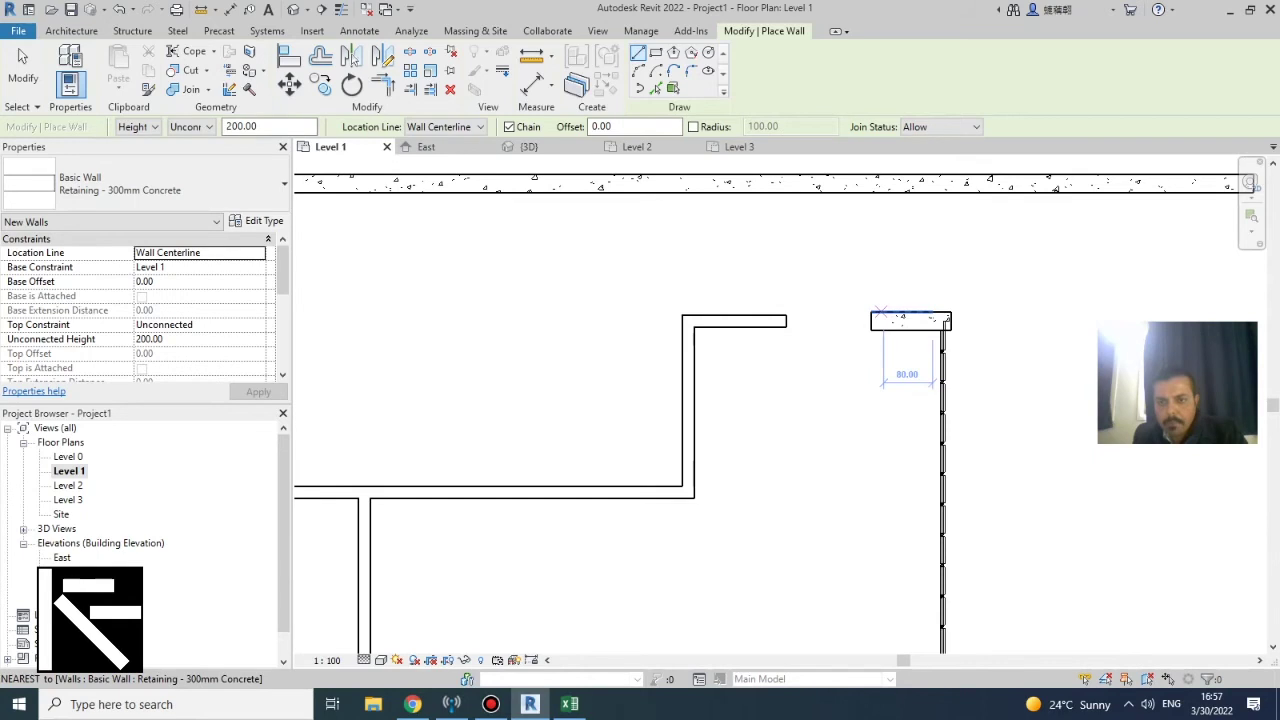
left_click(881, 318)
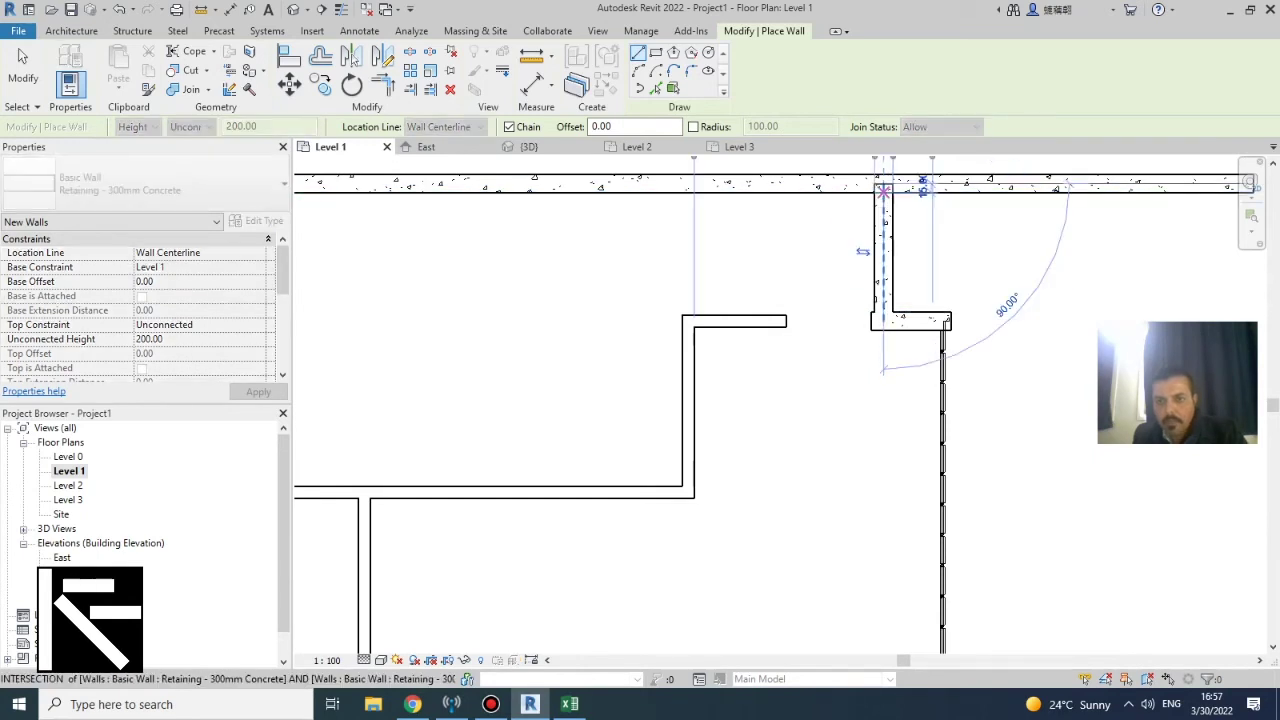
left_click(883, 190)
key("Escape")
key("Escape")
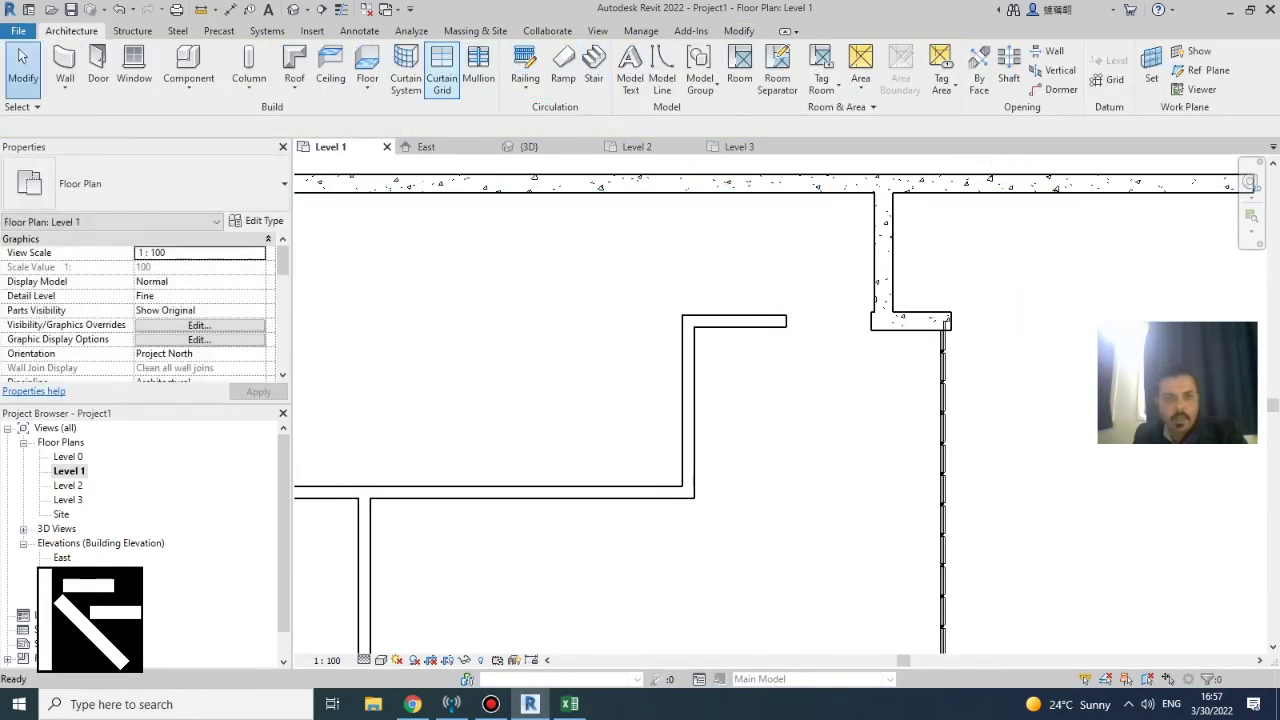
Align the new connecting wall's left face with the left end of the short concrete wall
left_click(883, 250)
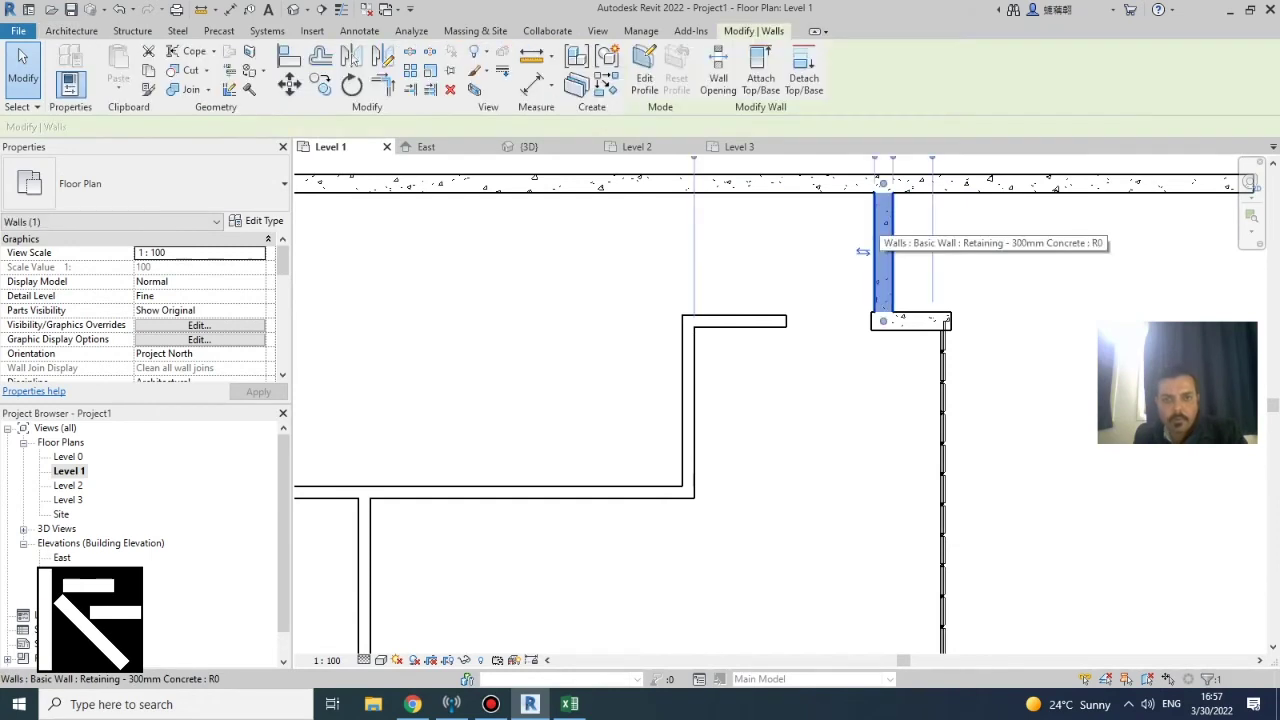
key("Escape")
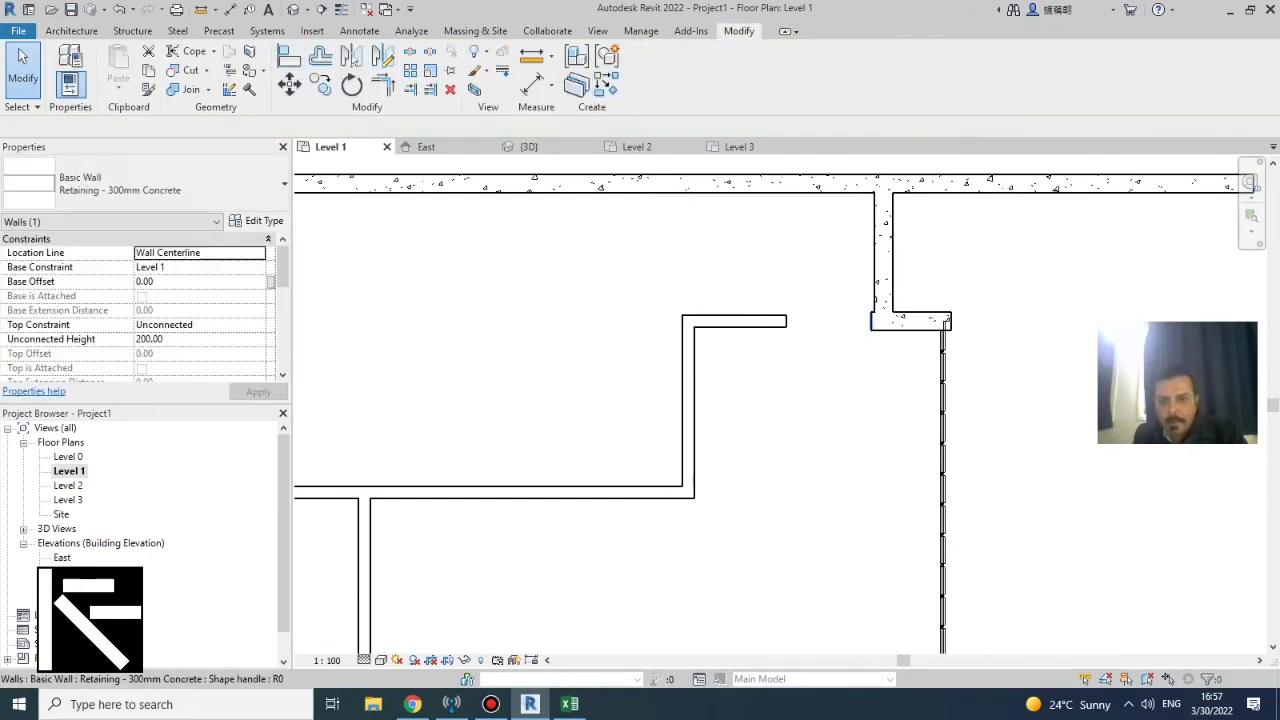
key("a")
key("l")
left_click(874, 256)
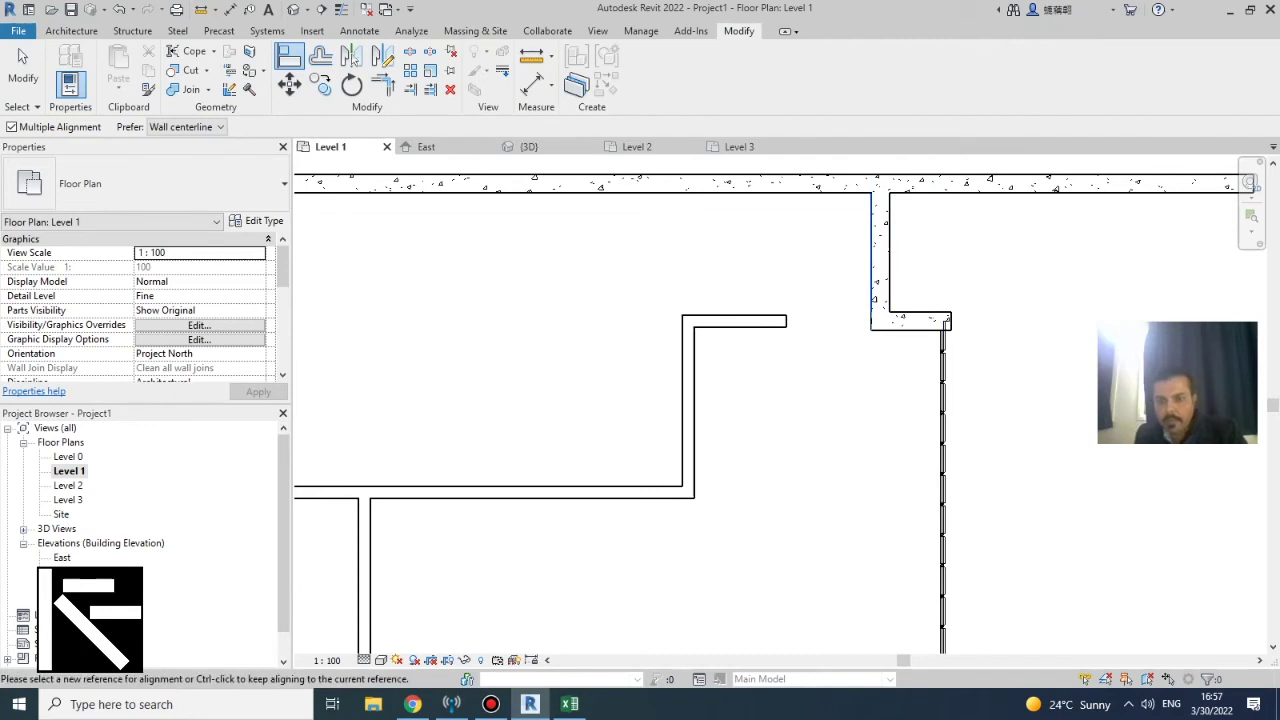
key("Escape")
key("Escape")
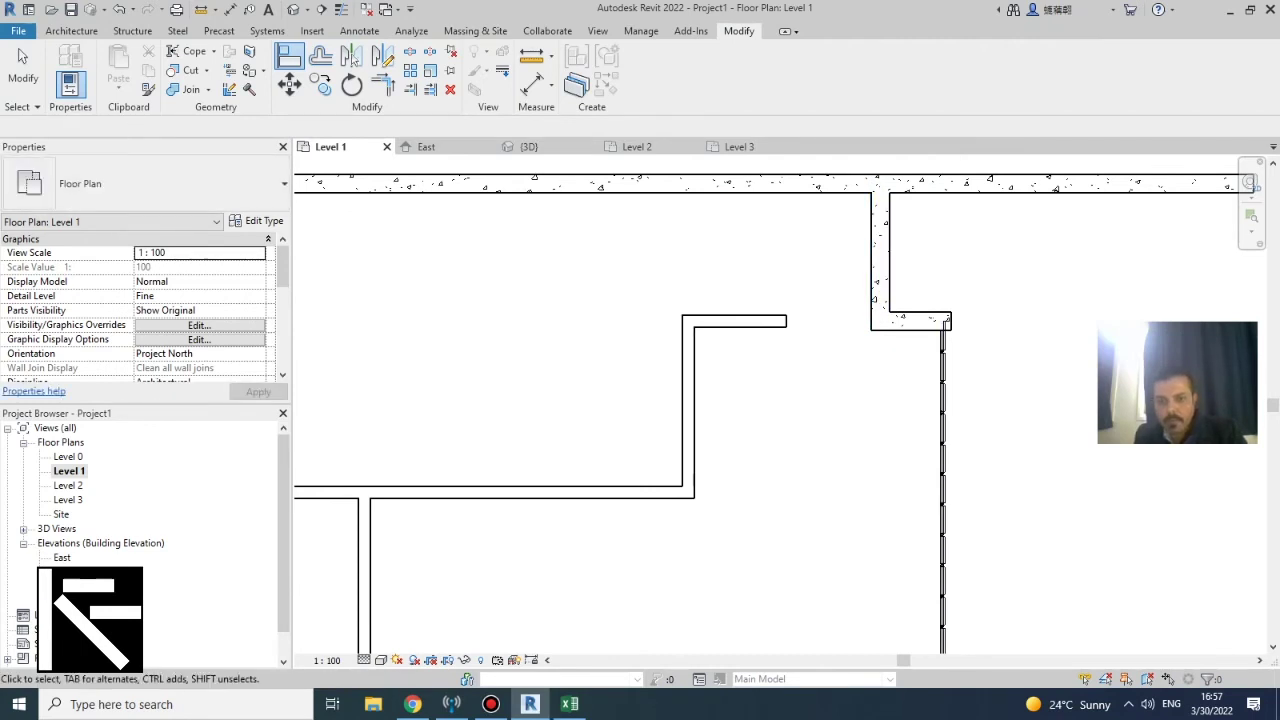
key("z")
key("f")
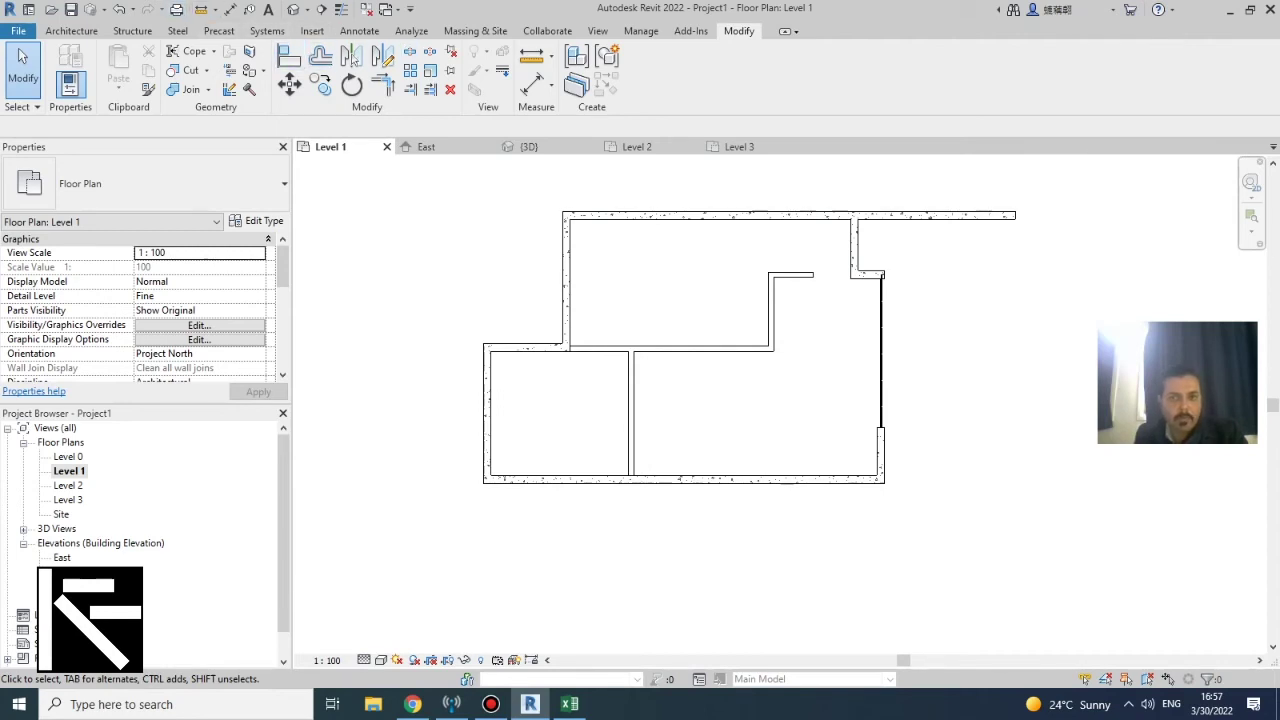
Start a Generic 150mm floor on Level 1 and pick boundary lines along the outer faces of the back, left and front walls and the back wall's right end
left_click(71, 31)
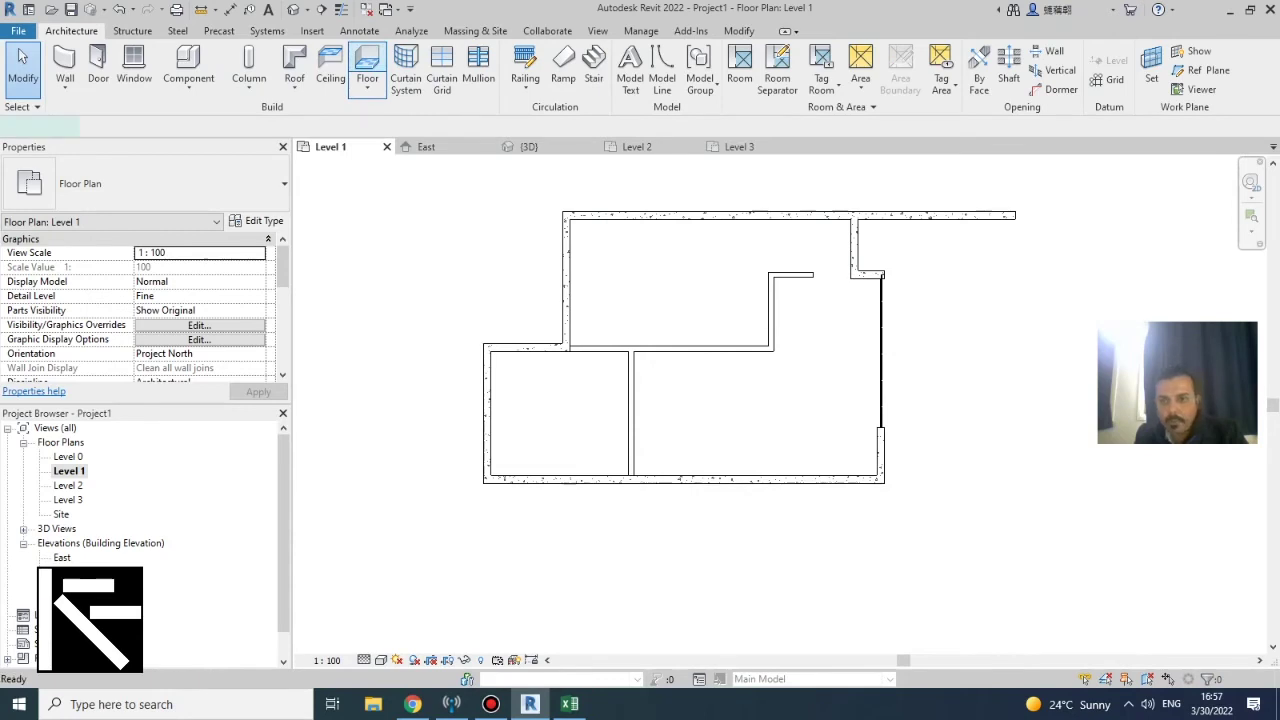
left_click(367, 65)
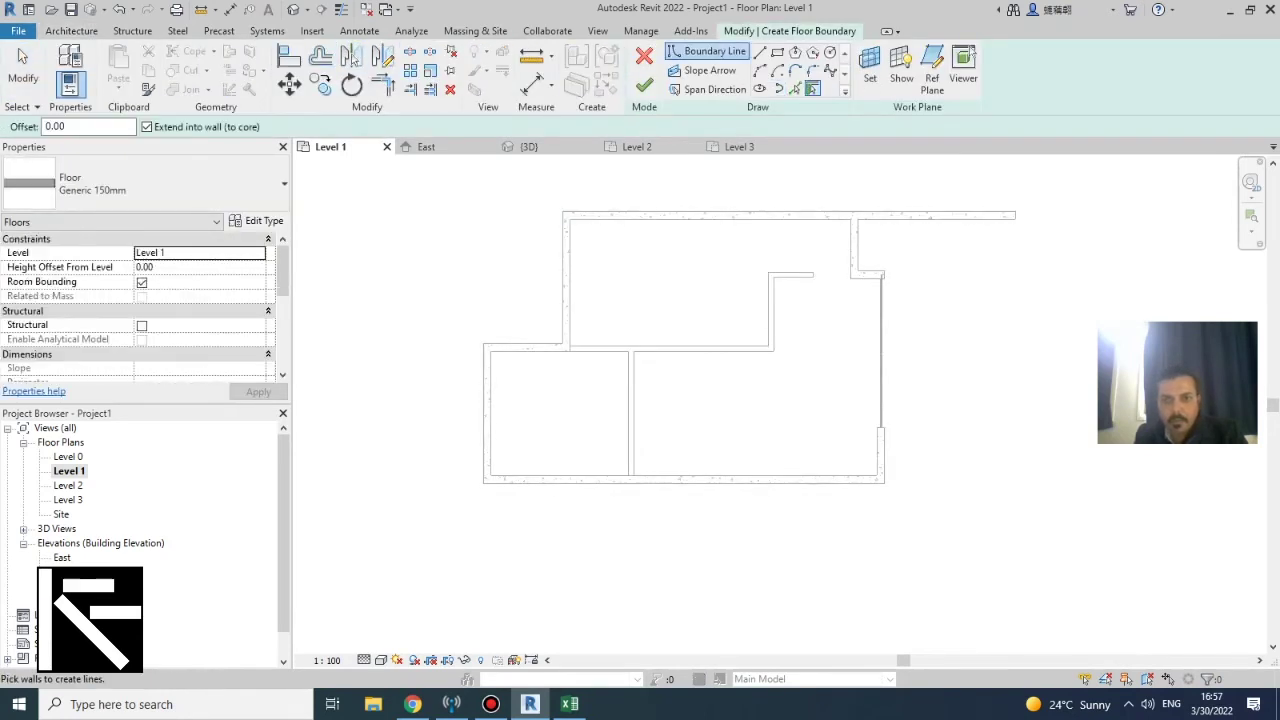
left_click(805, 213)
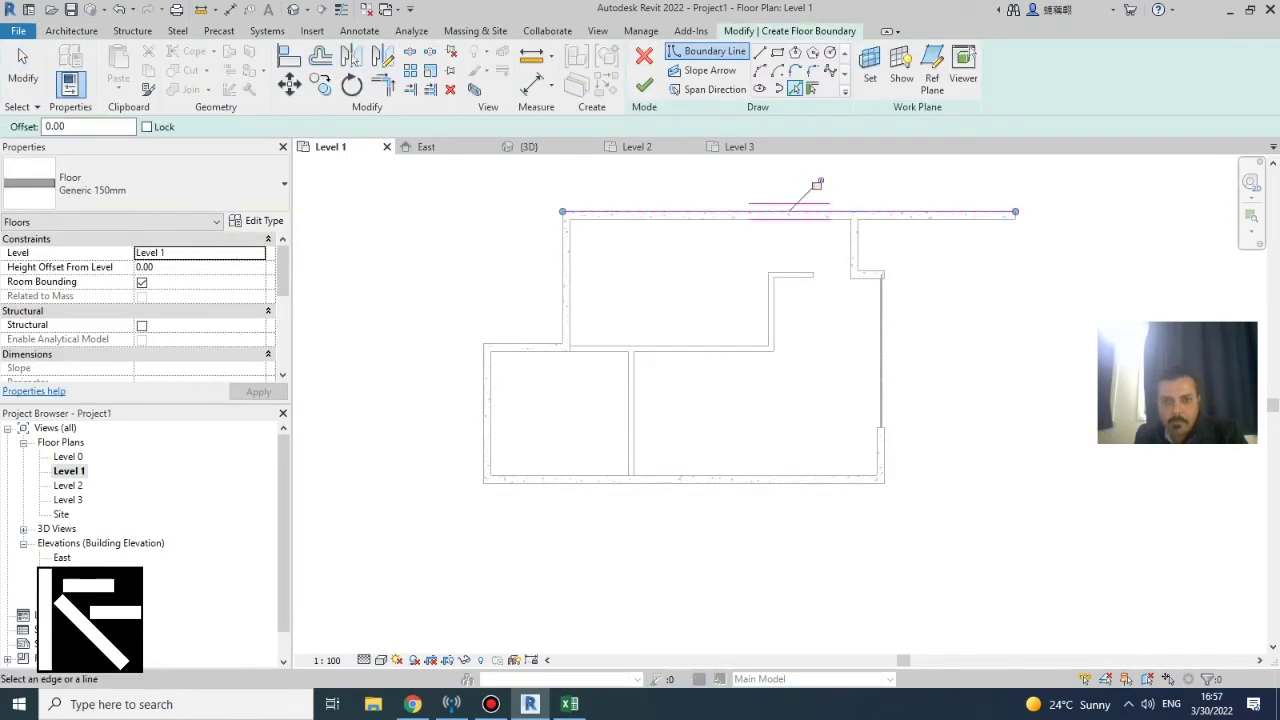
left_click(485, 415)
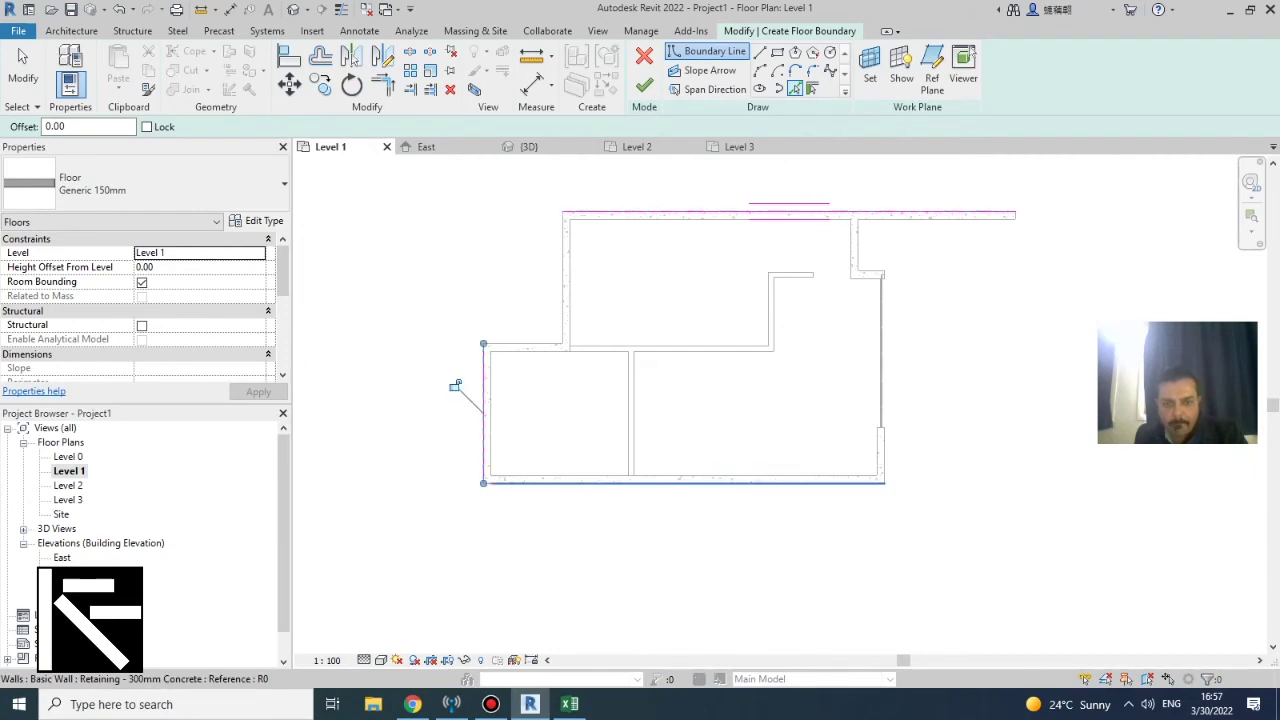
left_click(684, 483)
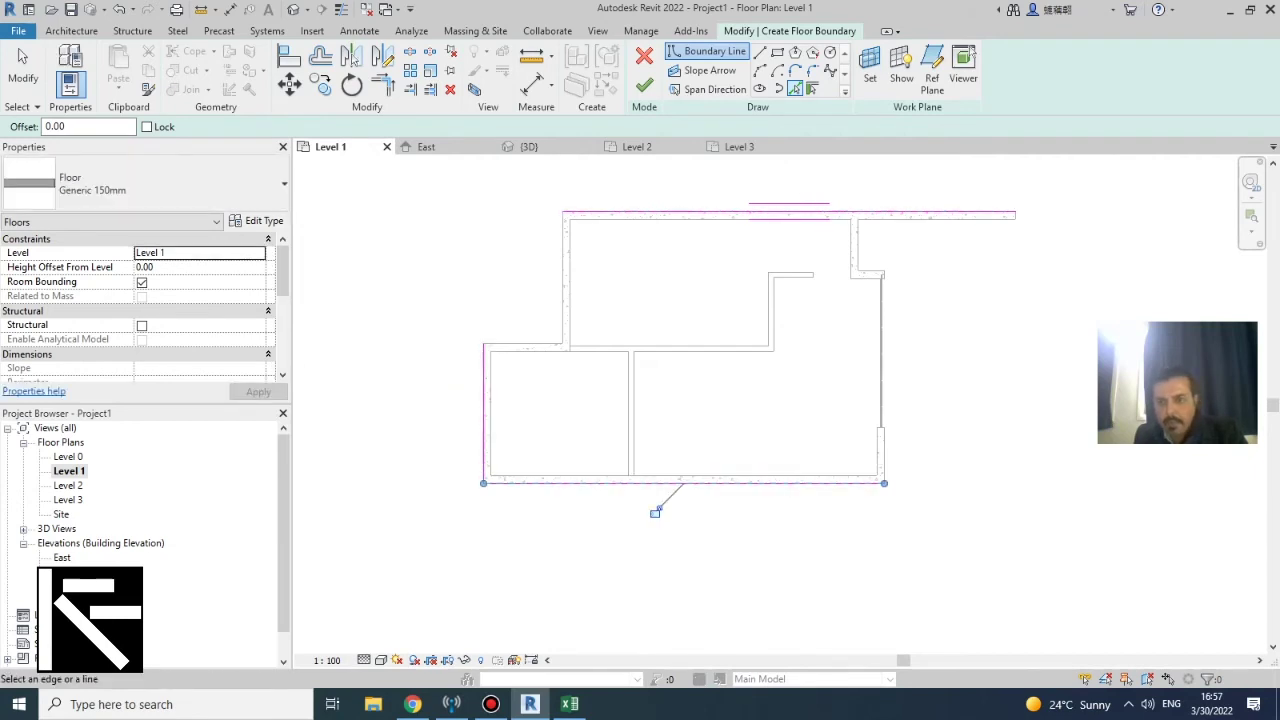
scroll(1030, 210, "up", 2)
left_click(1002, 218)
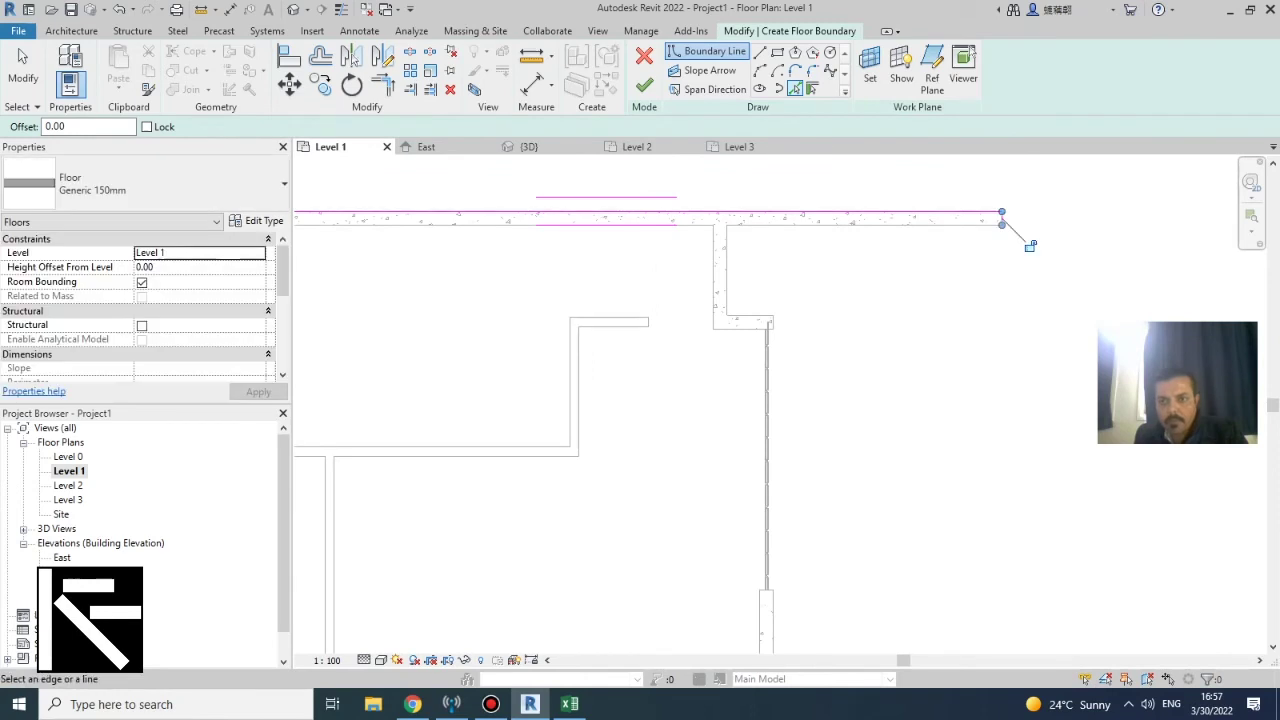
Trim and extend the picked floor boundary lines to meet at the corners as a rectangle around the building
key("t")
key("r")
left_click(1002, 219)
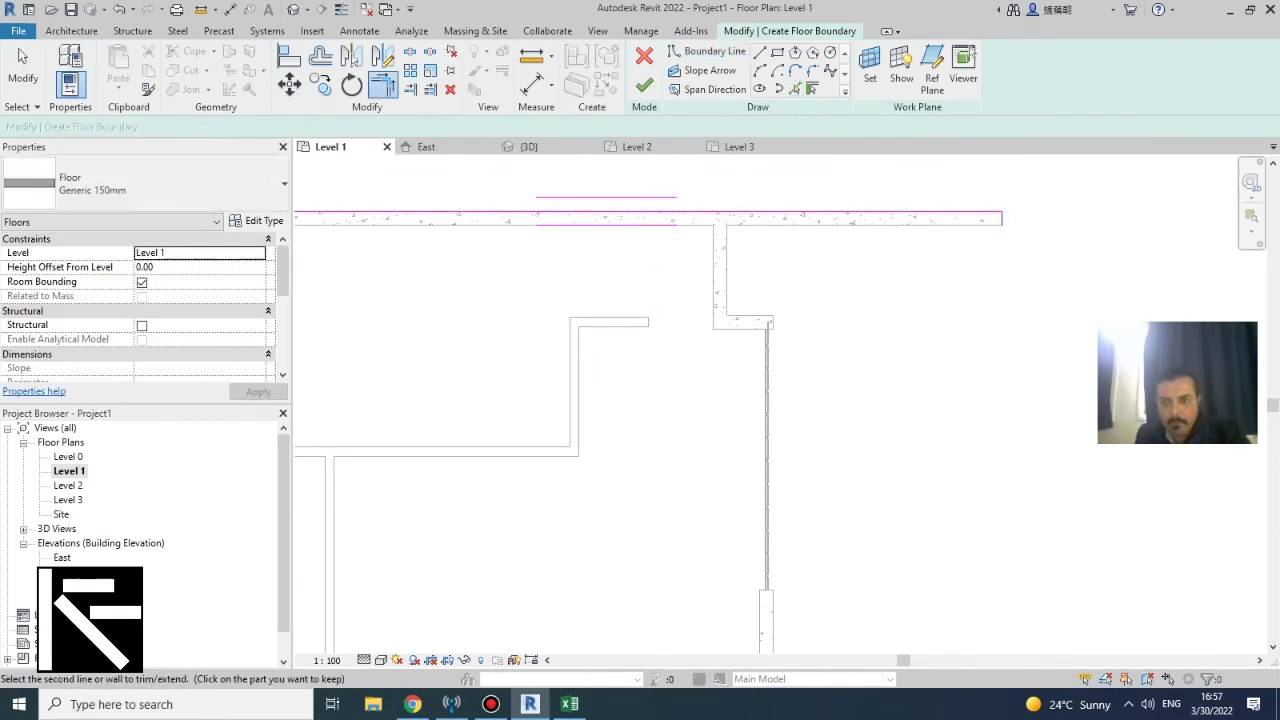
scroll(1011, 234, "down", 2)
left_click(838, 493)
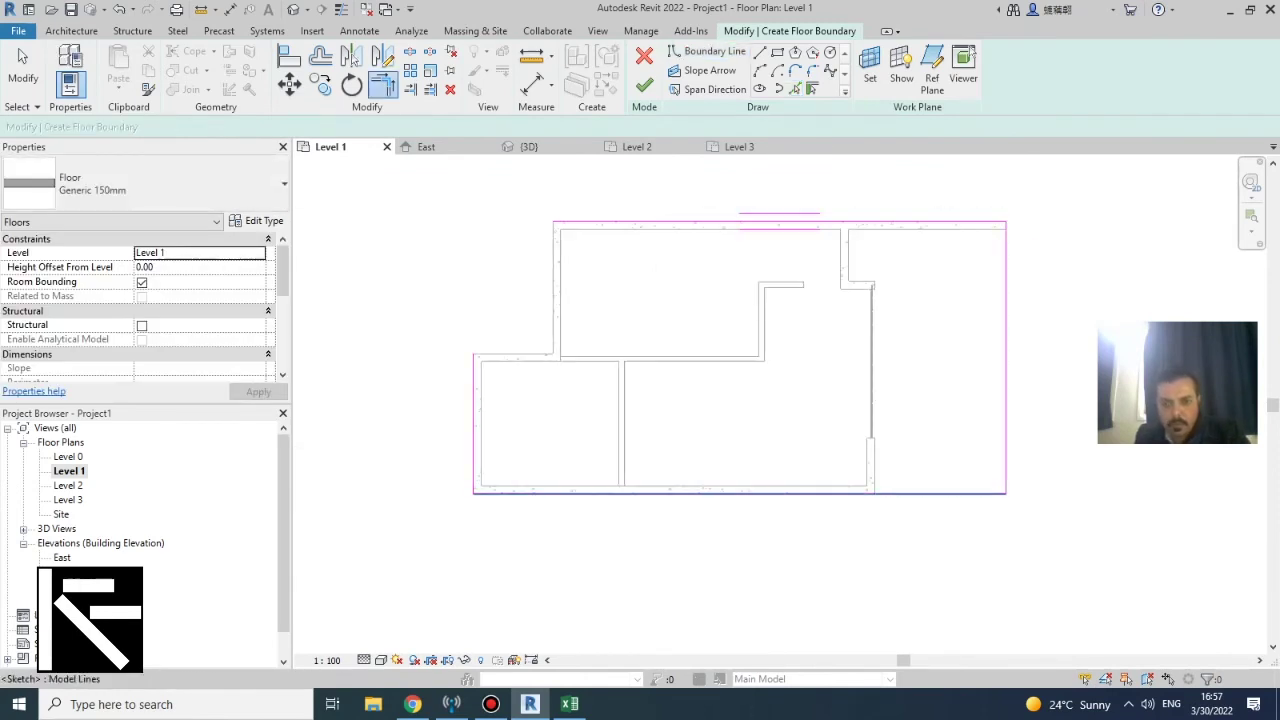
left_click(640, 221)
left_click(474, 415)
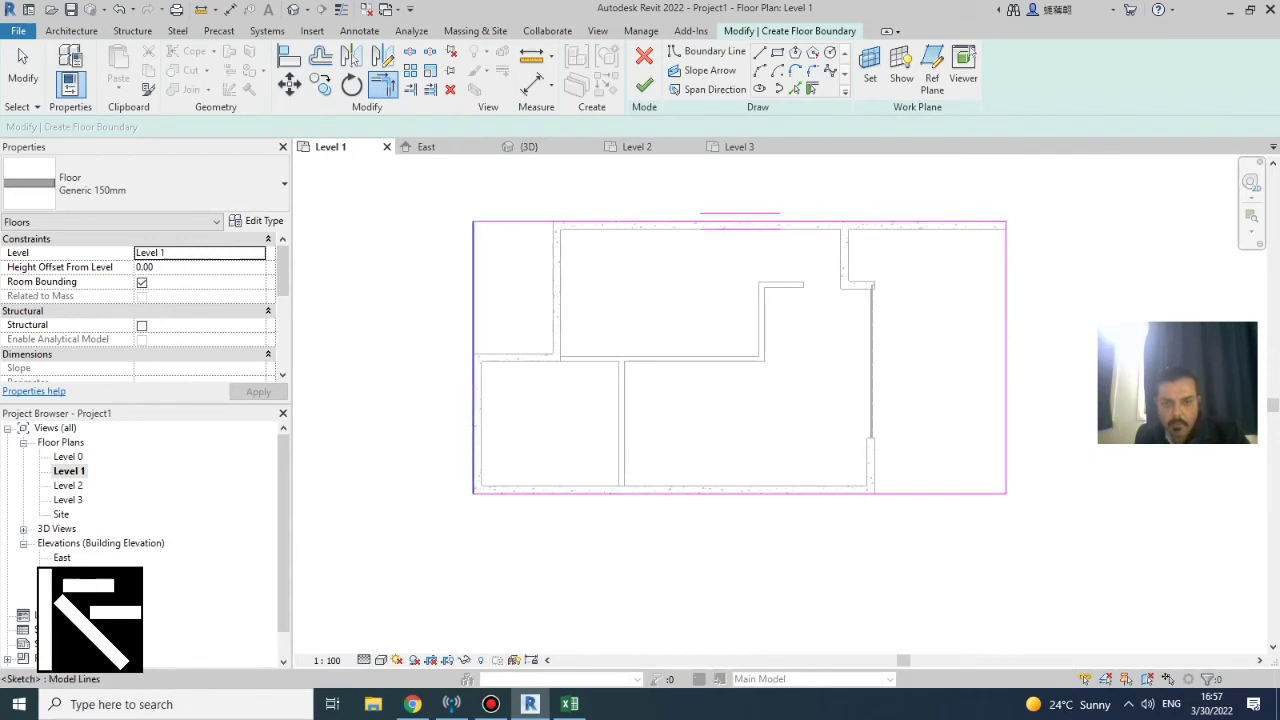
Pick the short concrete wall's upper face as a boundary line and trim it to a corner with the upper part of the right boundary line
scroll(1043, 452, "up", 2)
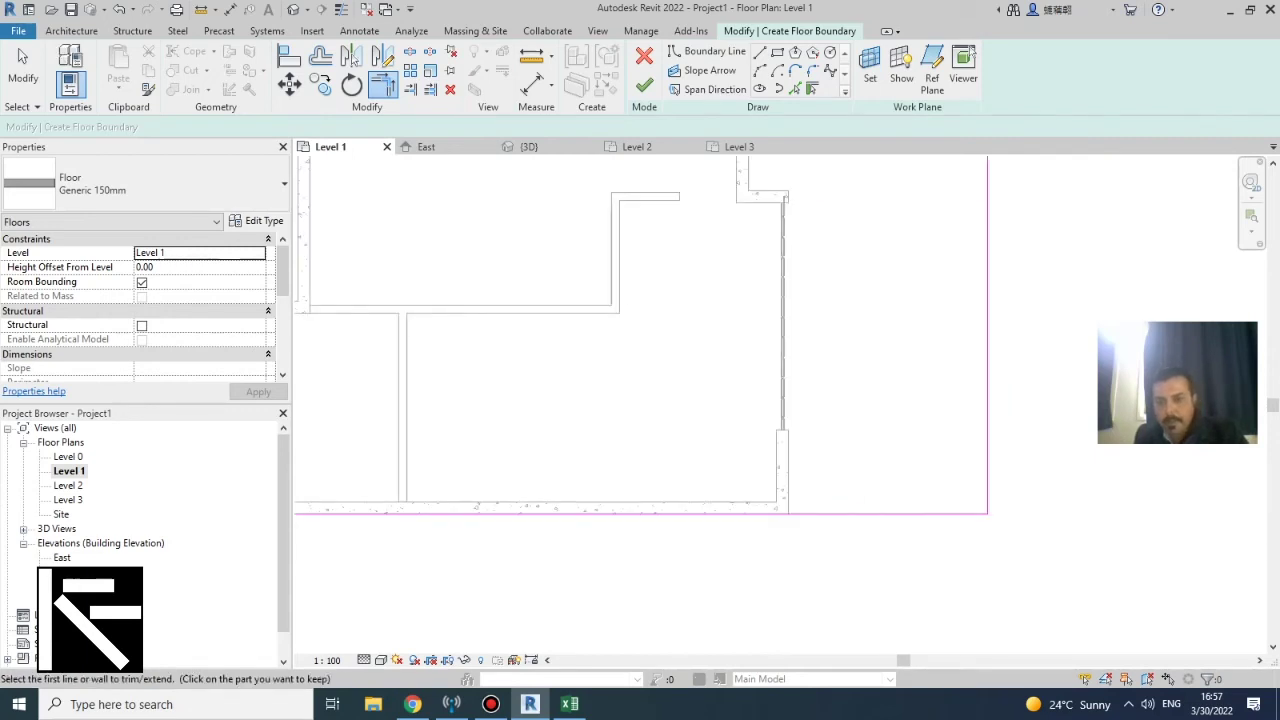
scroll(874, 381, "down", 2)
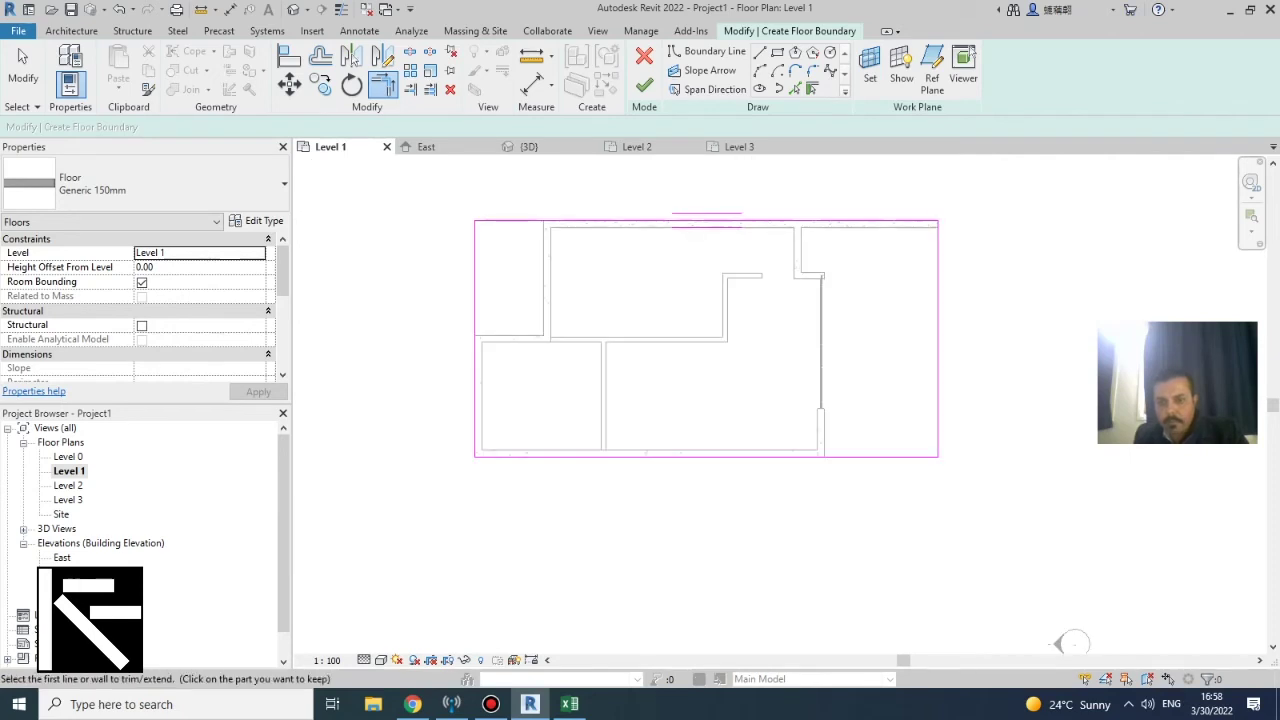
scroll(925, 279, "up", 1)
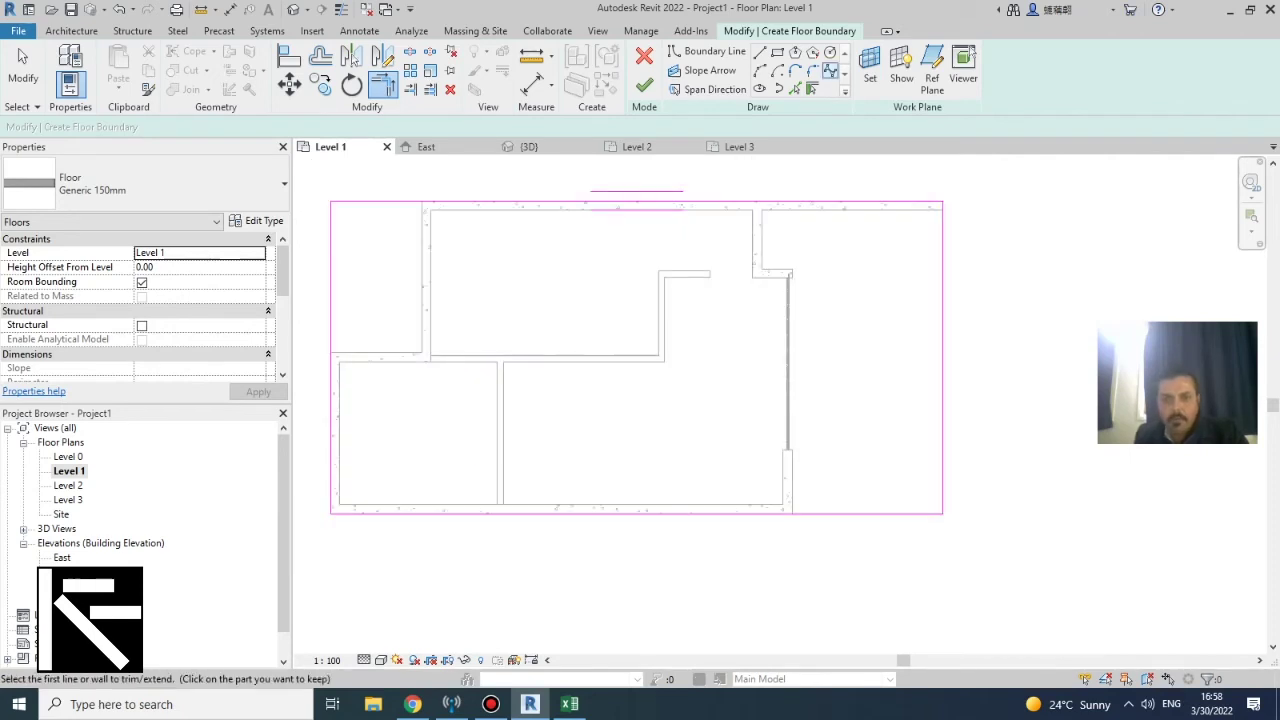
left_click(795, 89)
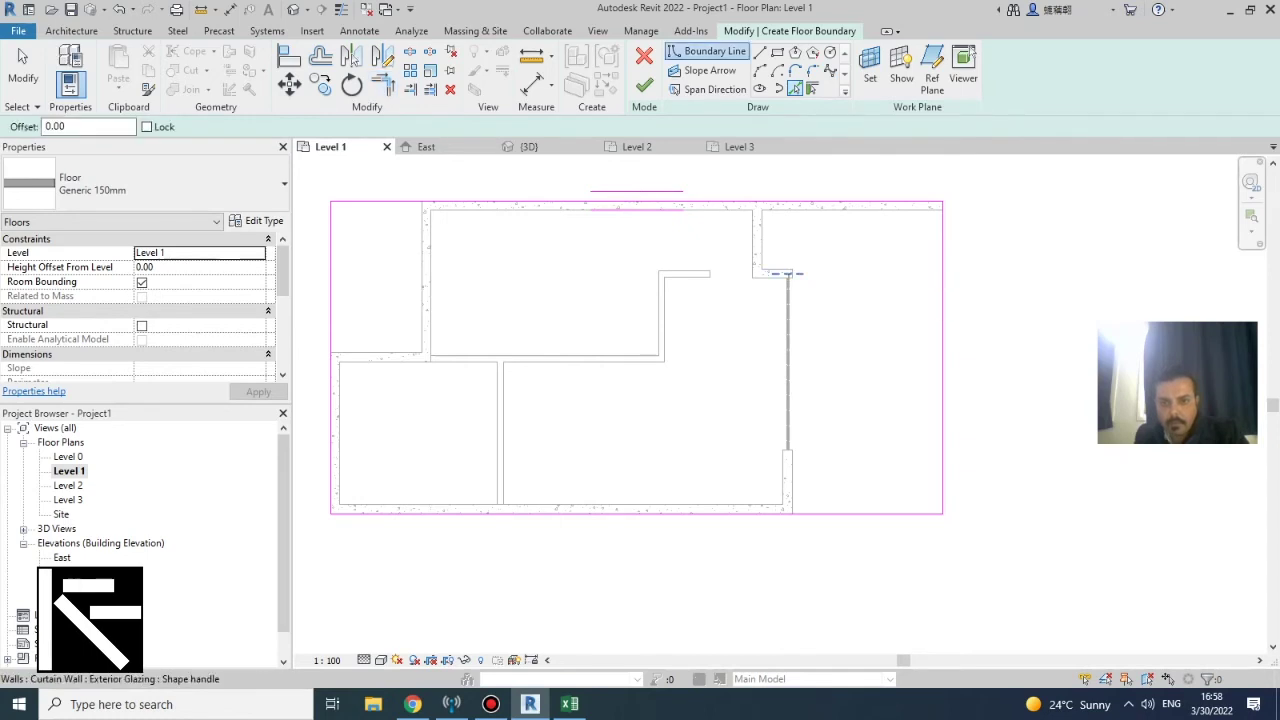
scroll(788, 273, "up", 2)
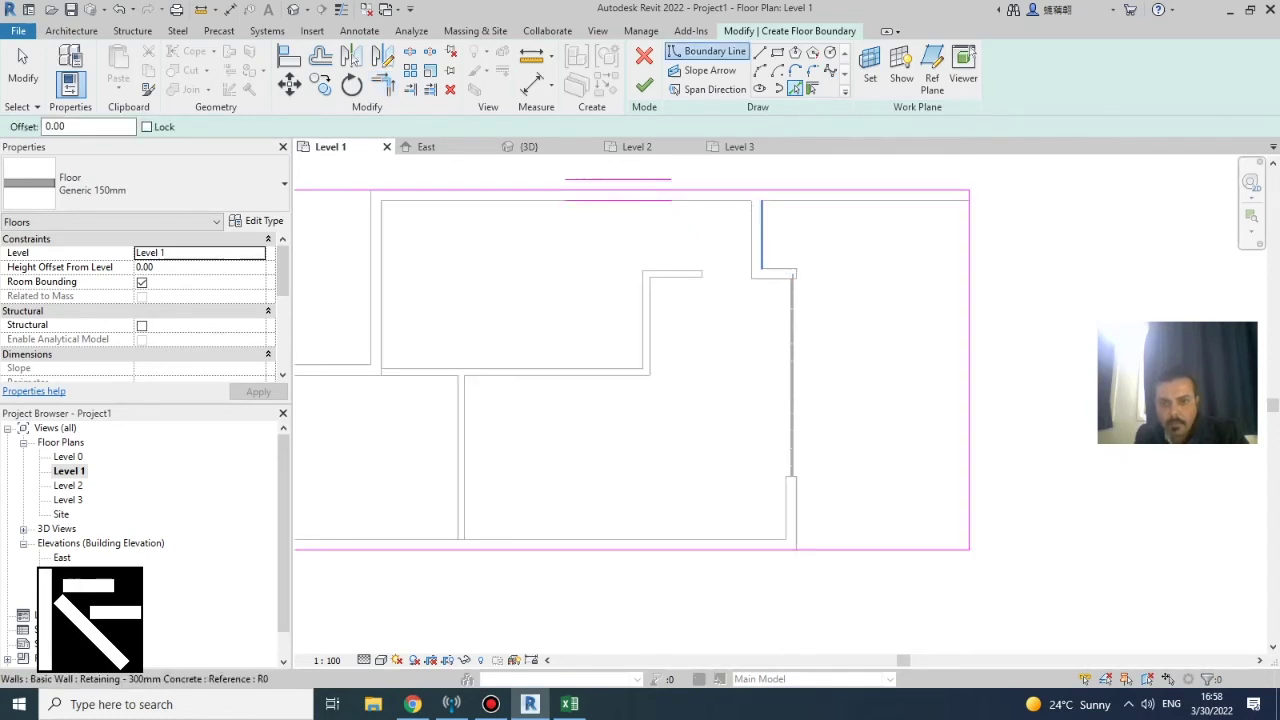
left_click(776, 268)
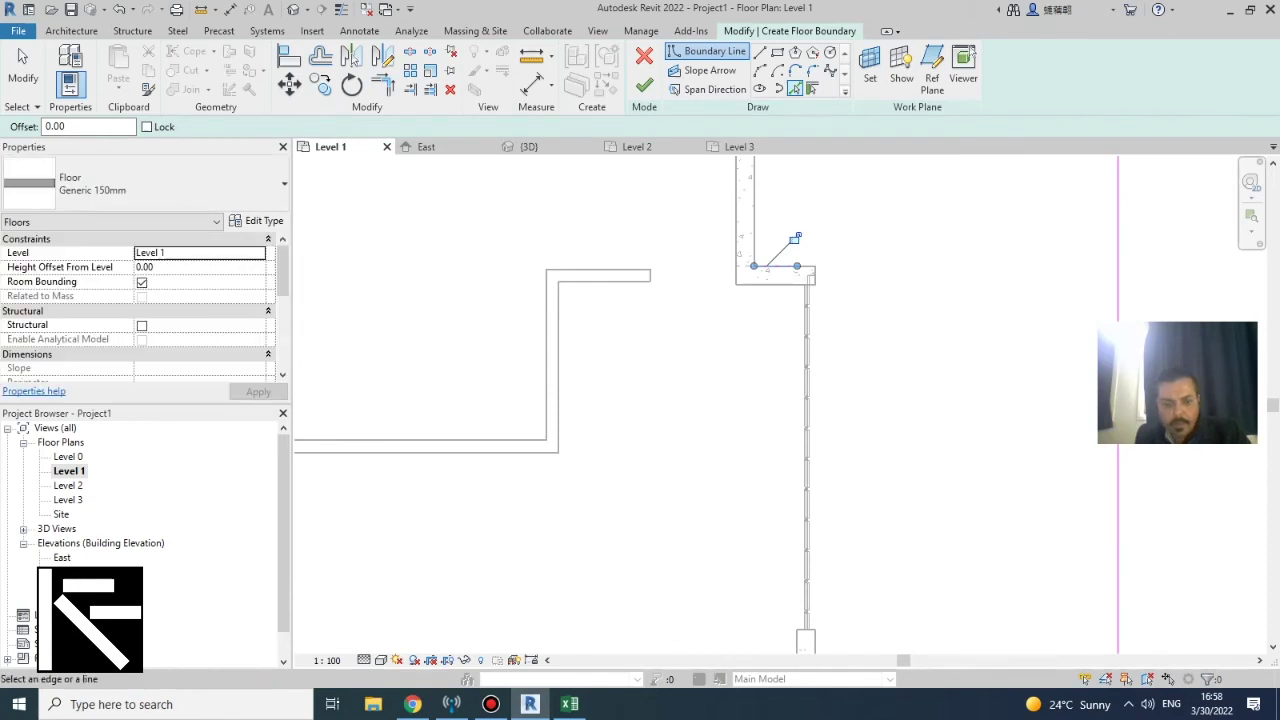
key("t")
key("r")
left_click(771, 266)
scroll(757, 259, "down", 2)
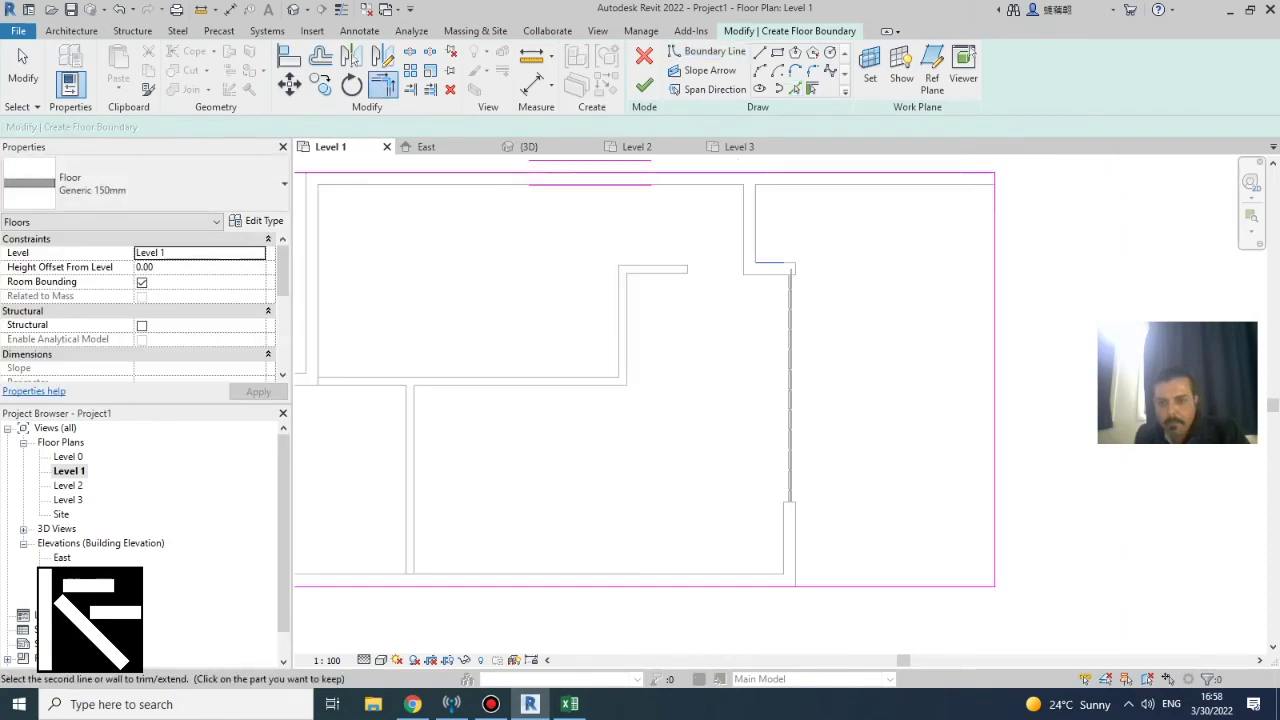
left_click(994, 256)
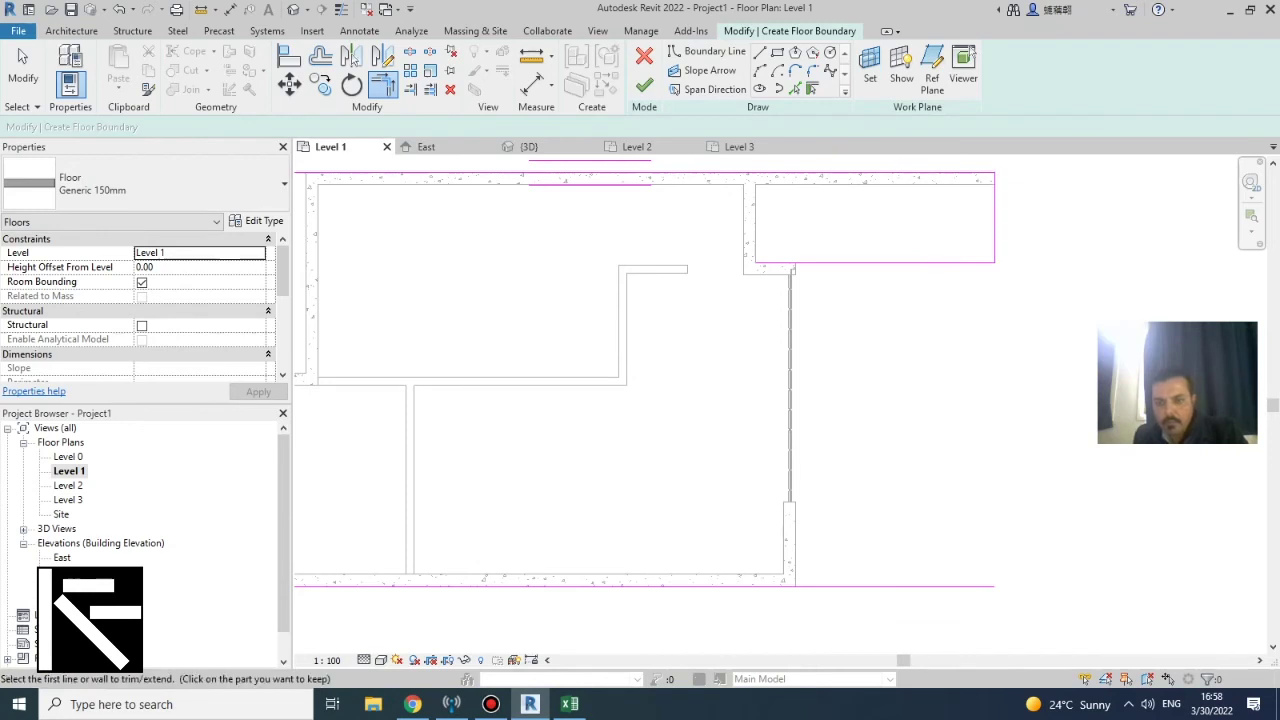
Draw a vertical floor boundary line from the short wall's boundary down to the front one, about 270 outside the curtain wall
scroll(840, 225, "up", 2)
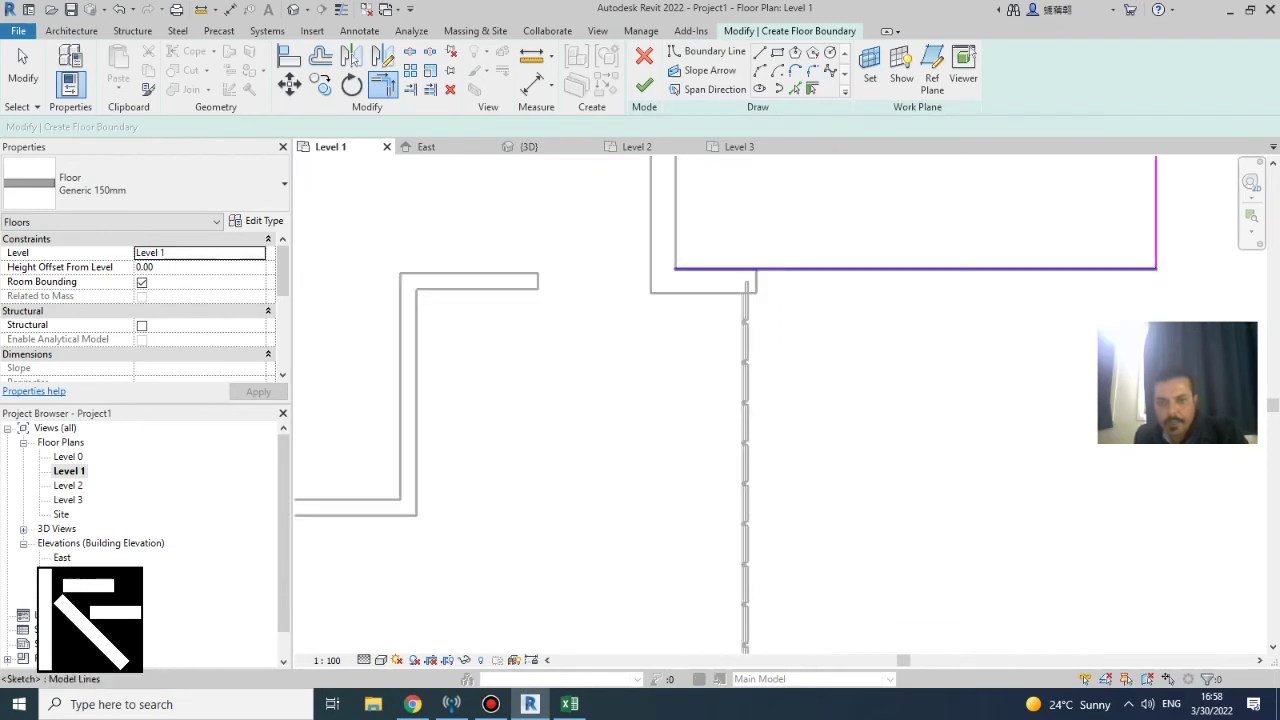
scroll(840, 225, "down", 1)
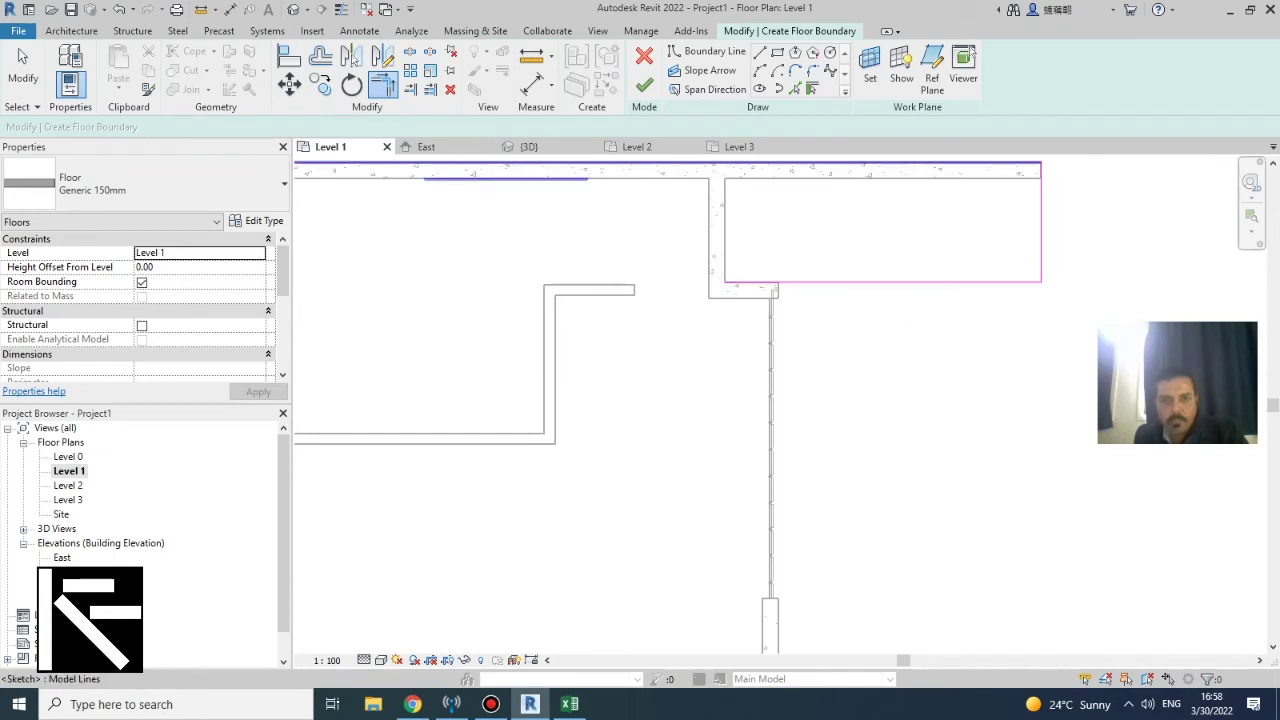
left_click(714, 51)
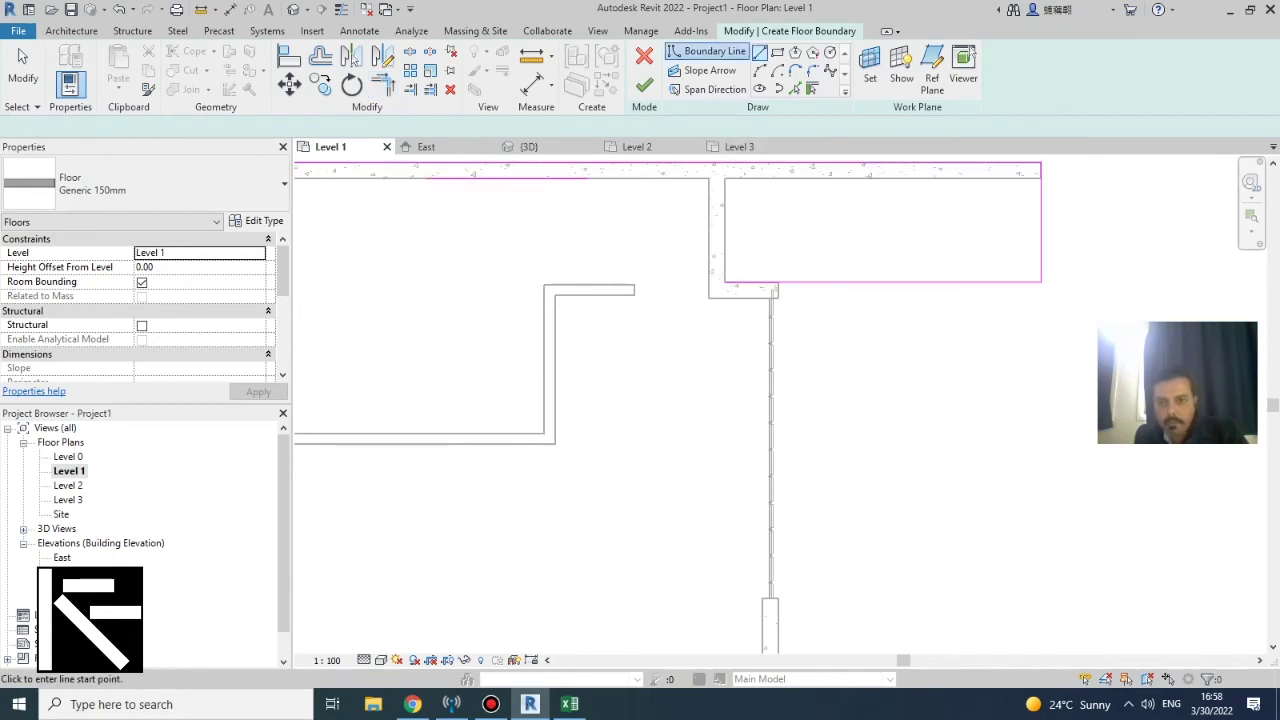
left_click(916, 281)
scroll(912, 262, "down", 3)
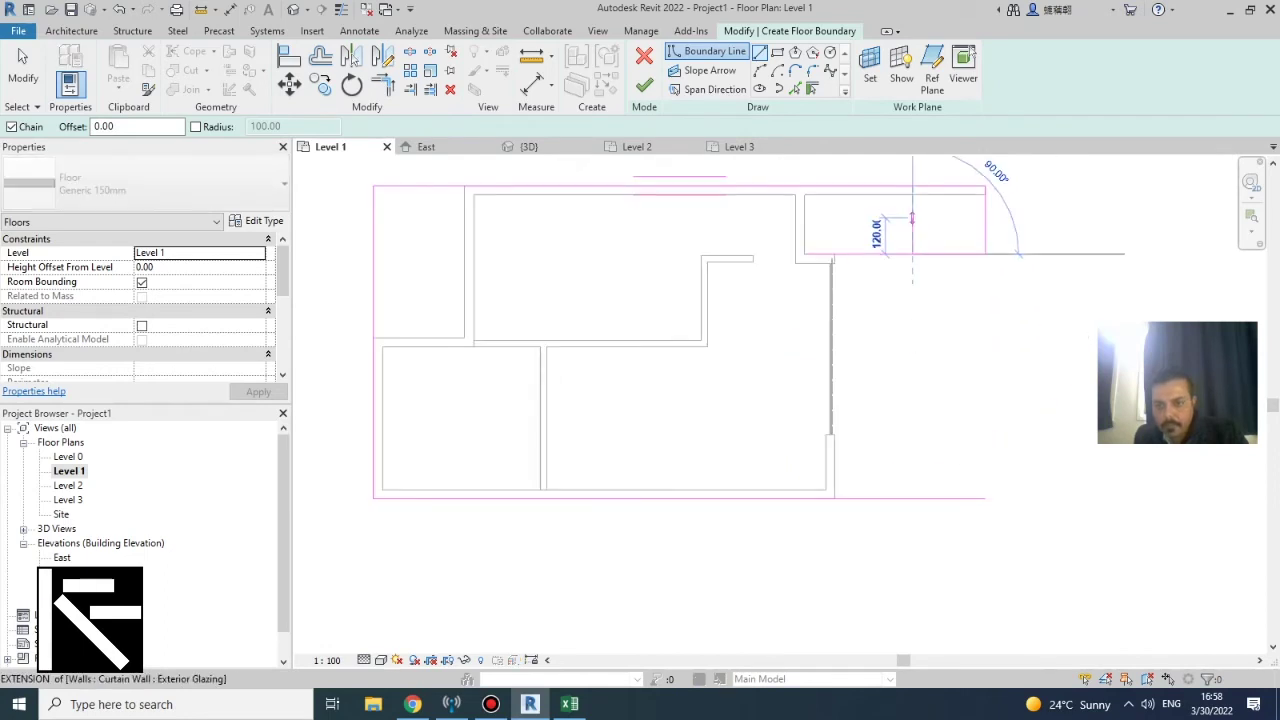
left_click(912, 497)
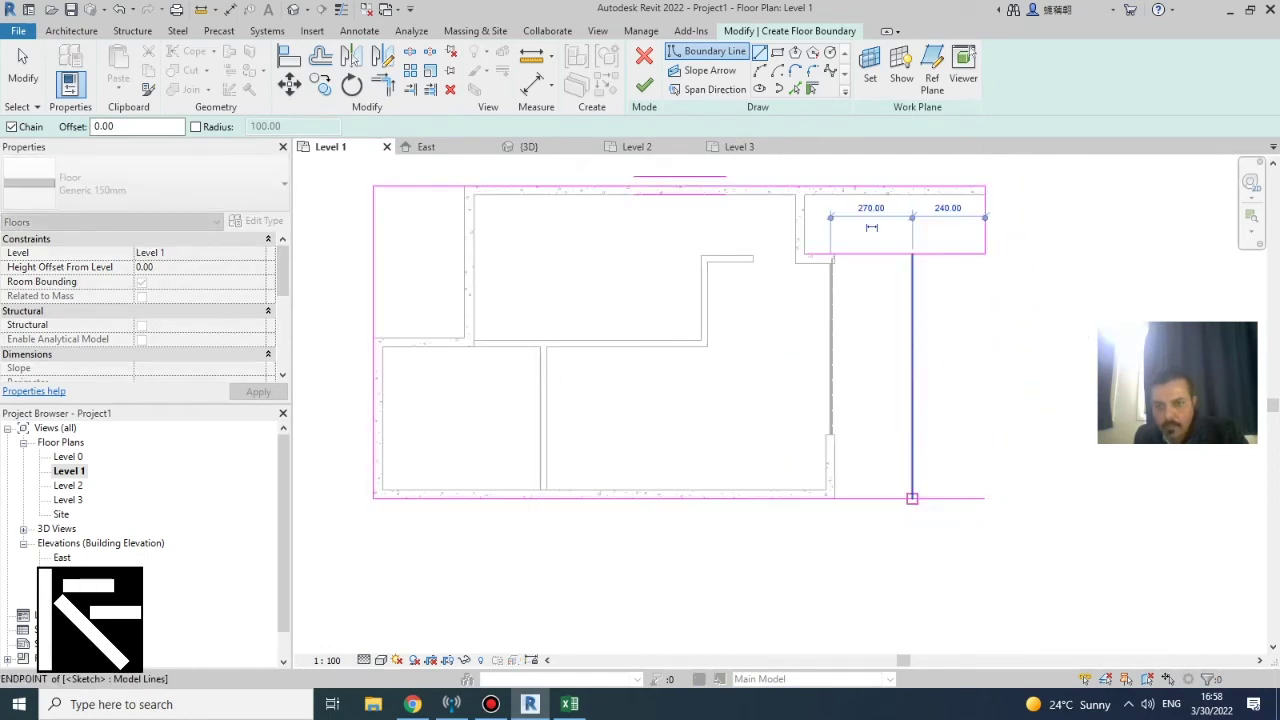
key("Escape")
key("Escape")
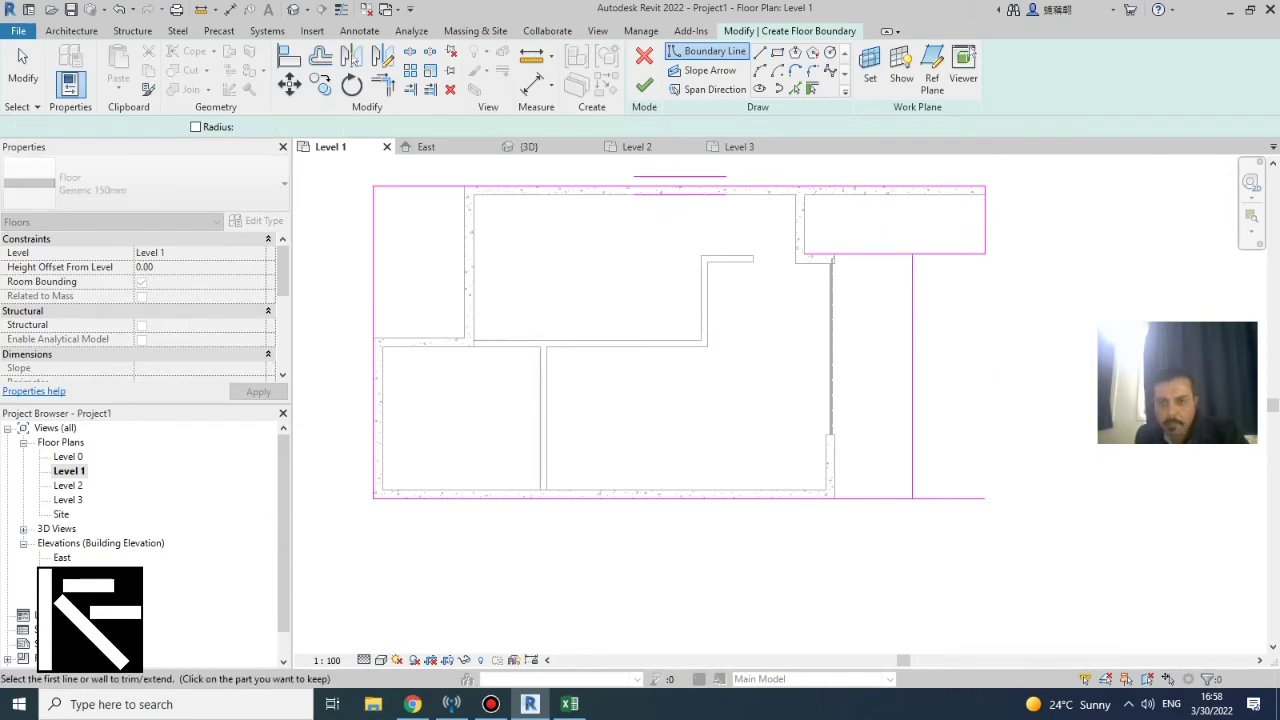
Trim the new vertical boundary line with the upper and front lines, keeping a closed L-shaped outline at the right side
left_click(882, 254)
left_click(912, 340)
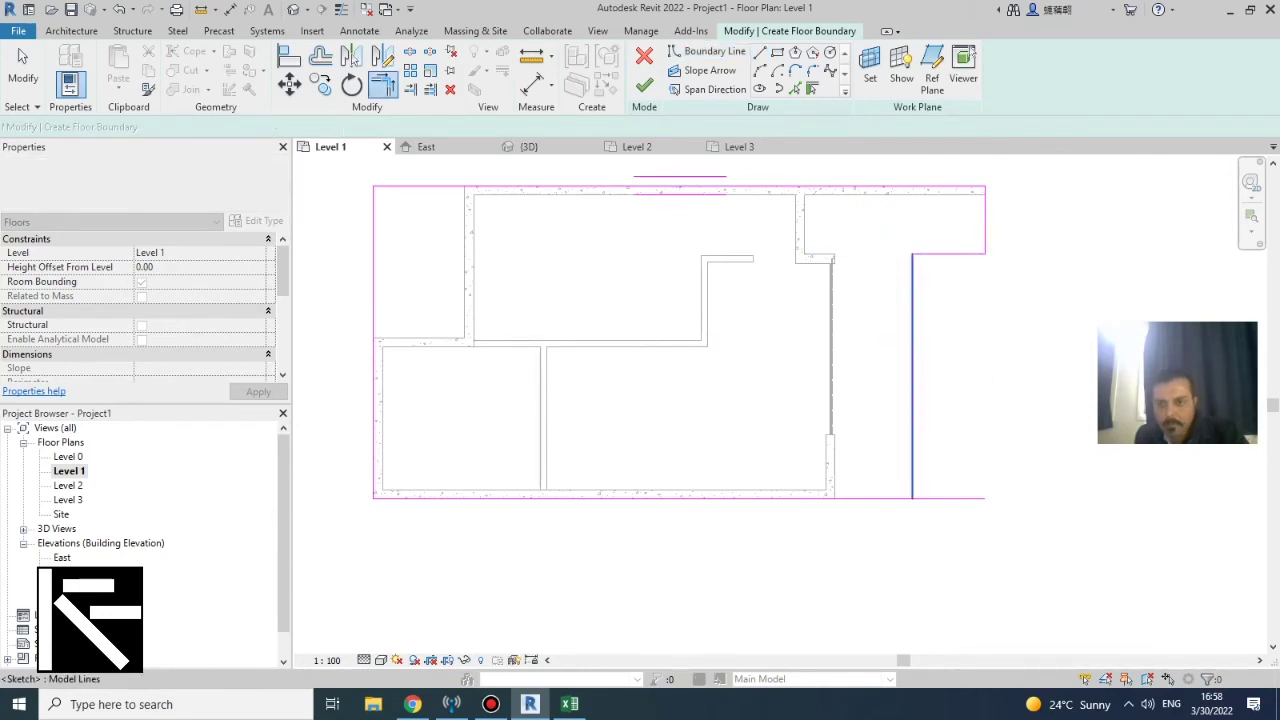
left_click(912, 345)
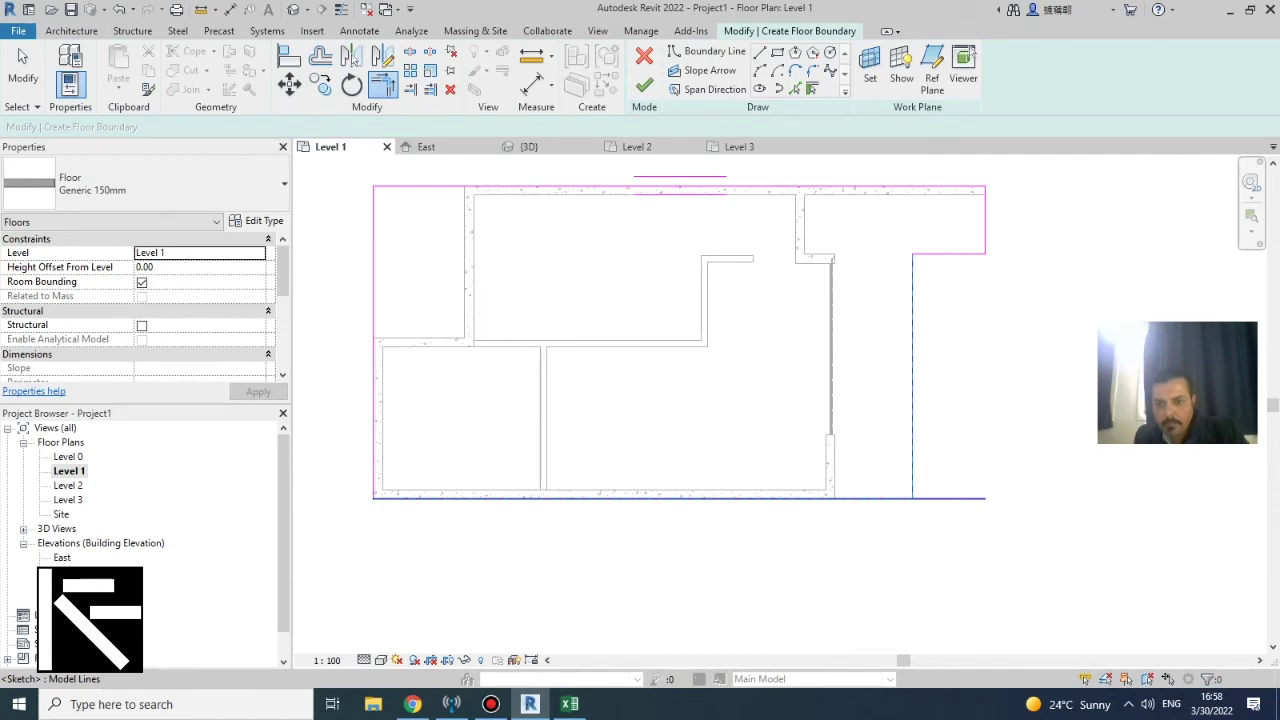
left_click(876, 498)
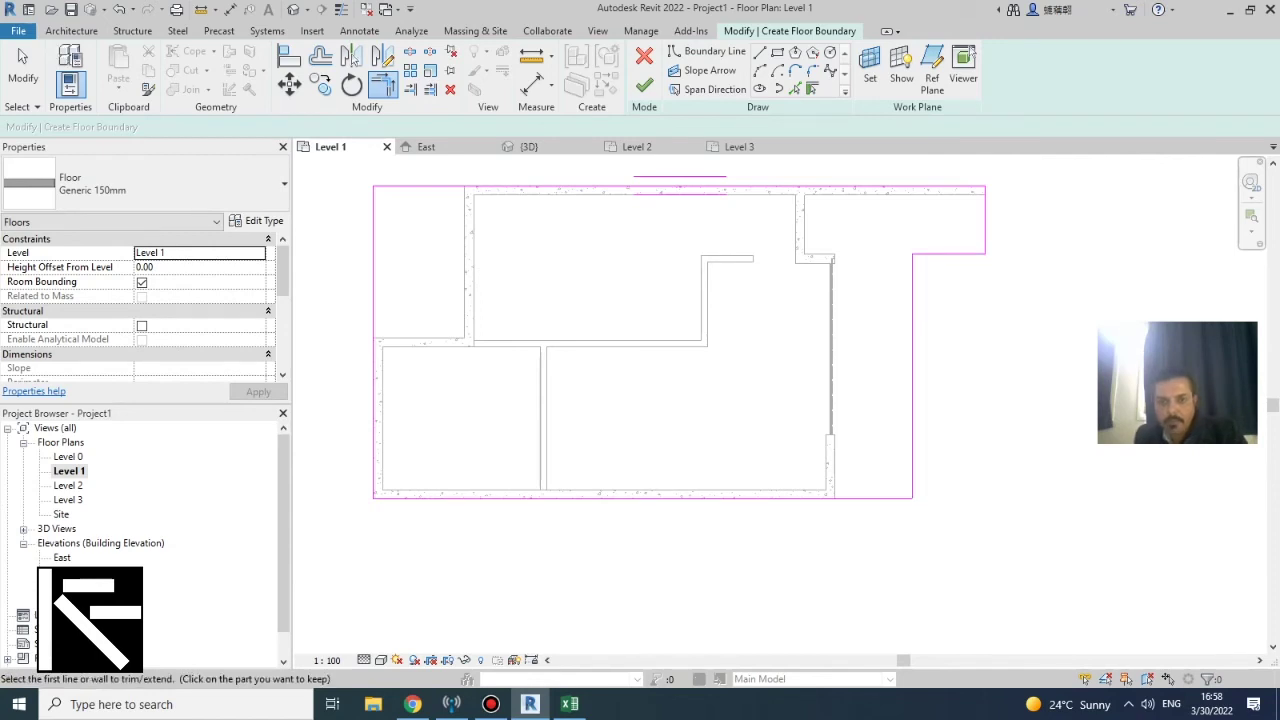
Finish the Level 1 floor sketch and inspect the slab around the curtain wall in the 3D view
left_click(644, 85)
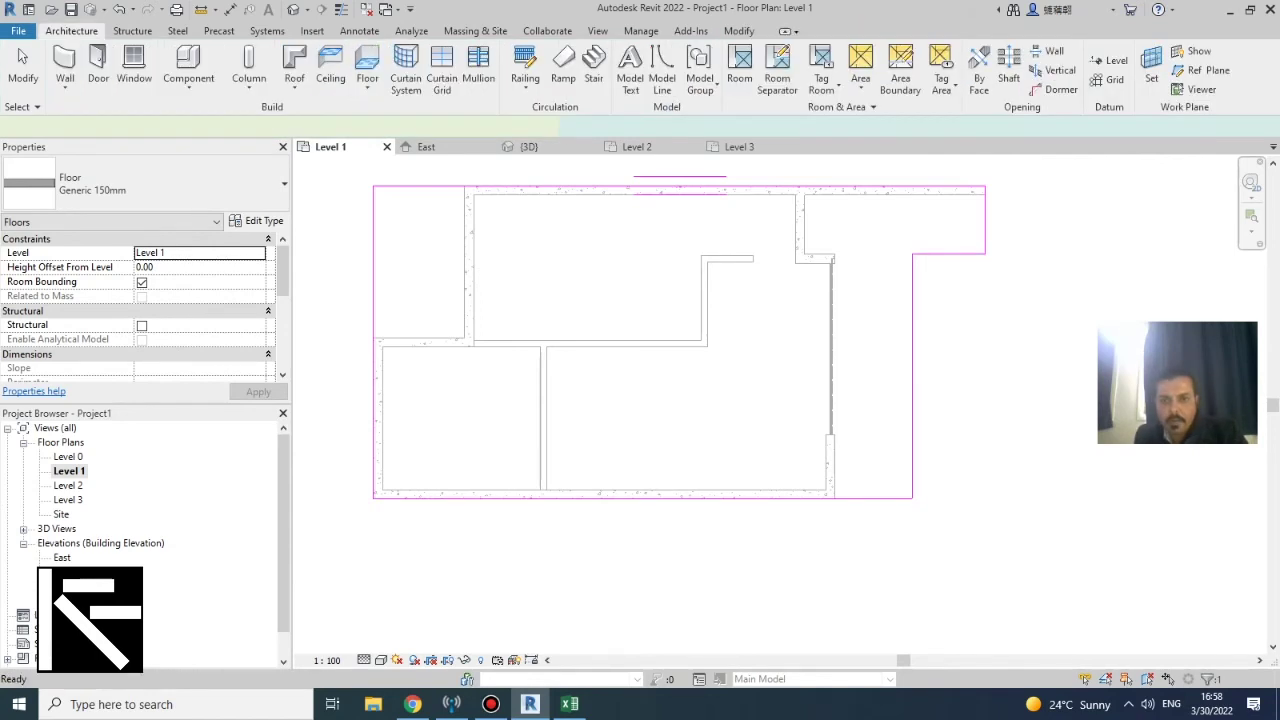
left_click(293, 10)
key("Escape")
scroll(810, 510, "up", 1)
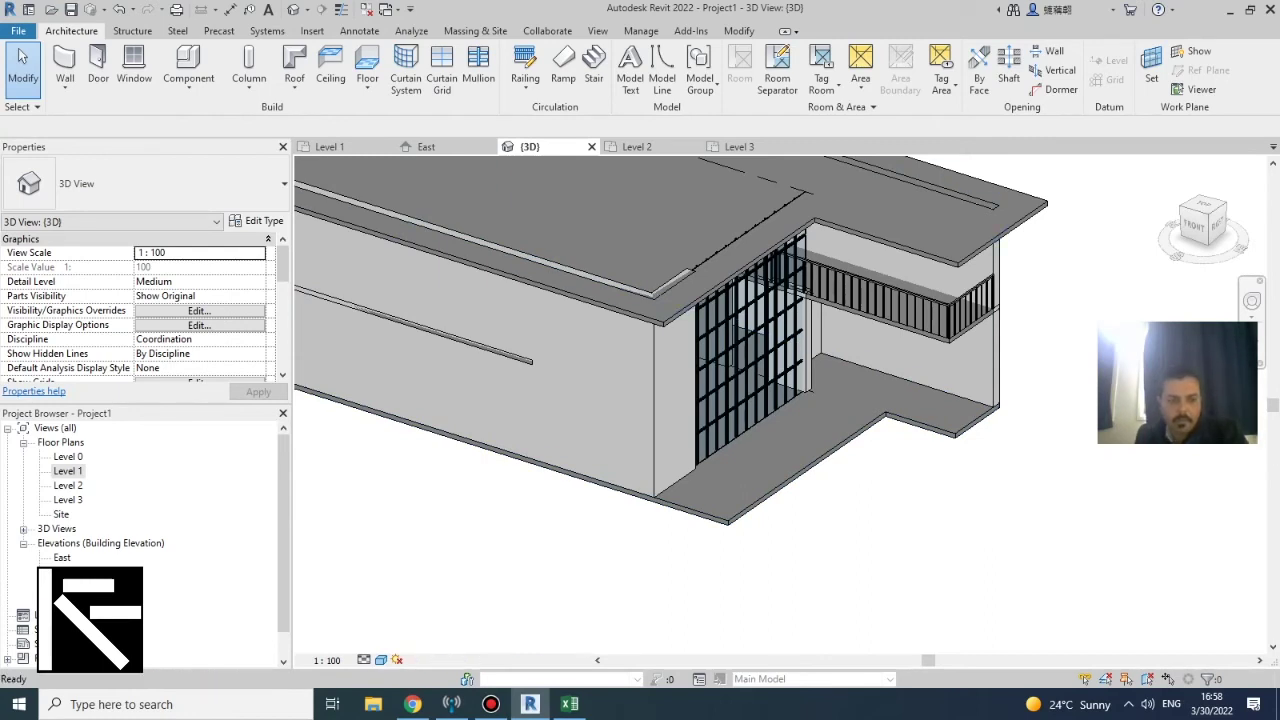
Start a ramp on the Level 0 floor plan and draw an 805 long vertical boundary line about 410 outside the curtain wall
double_click(68, 456)
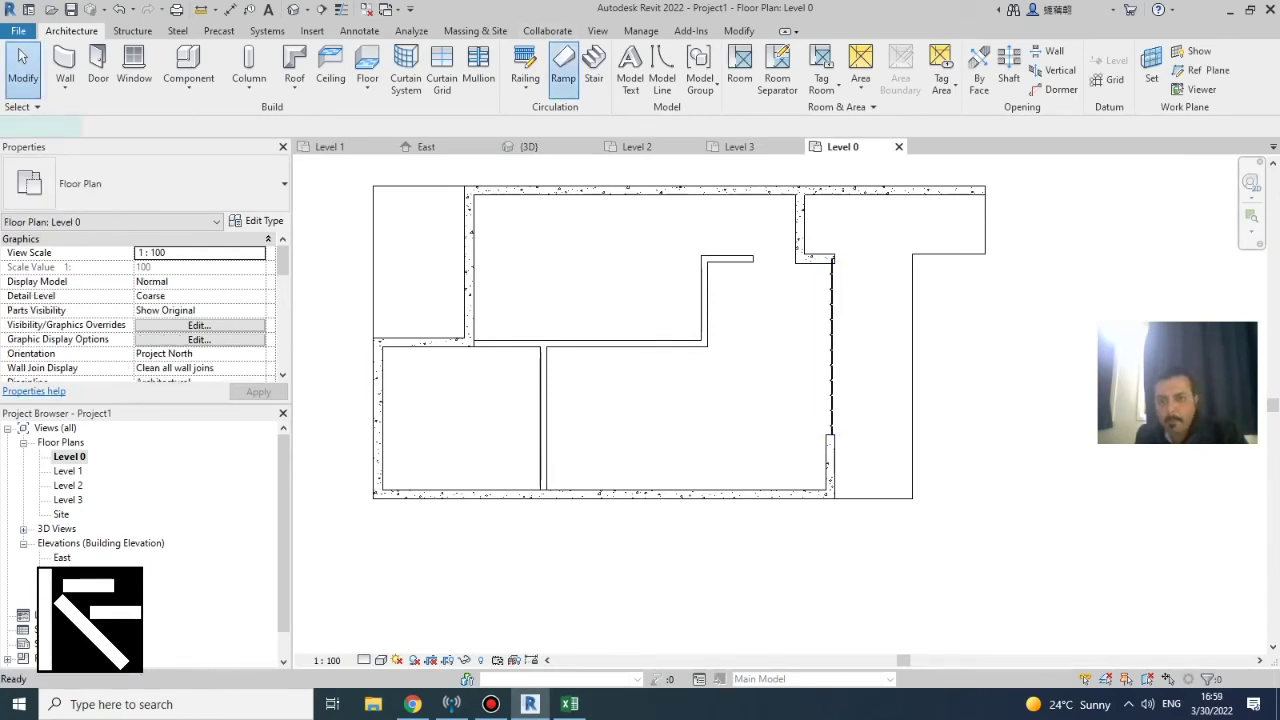
left_click(563, 68)
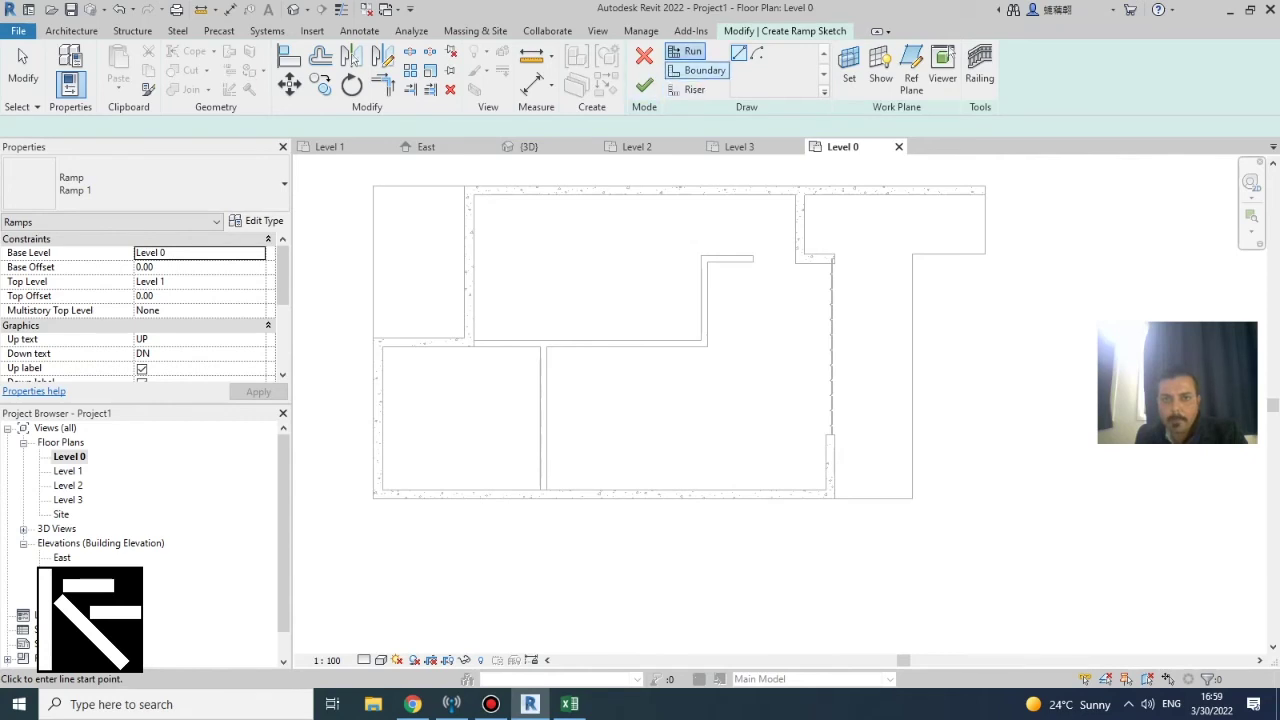
left_click(697, 71)
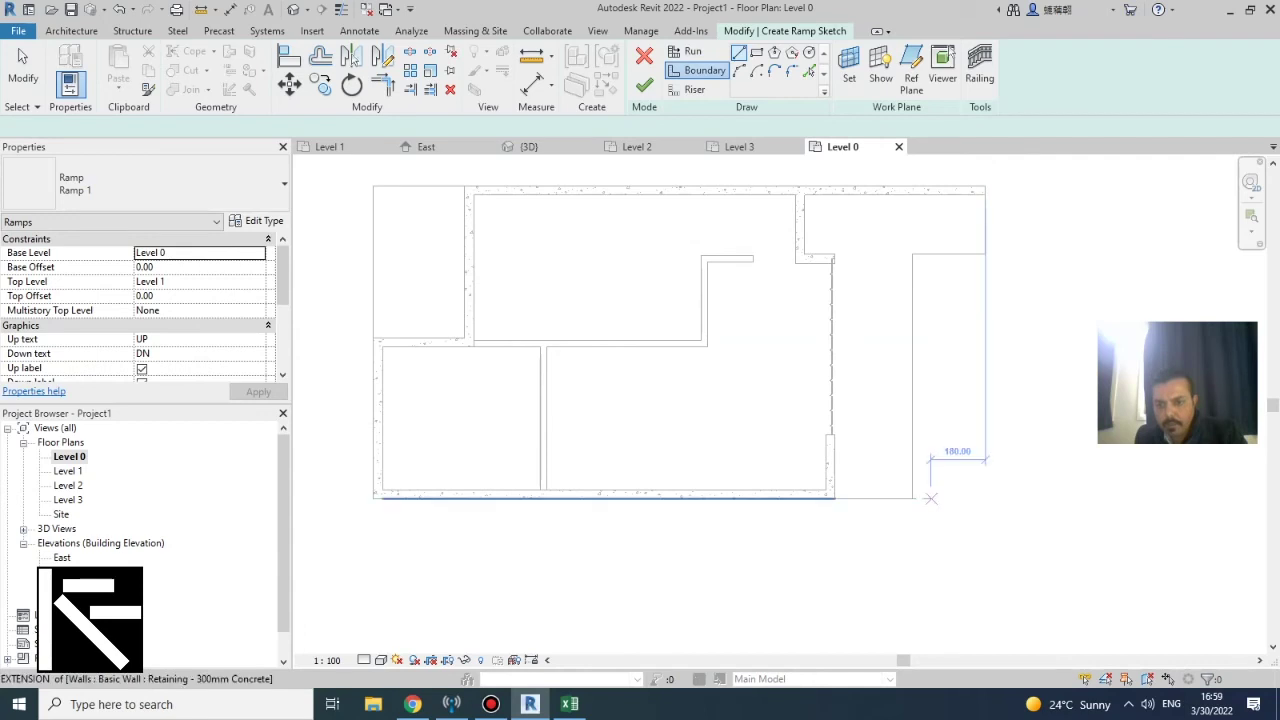
left_click(948, 252)
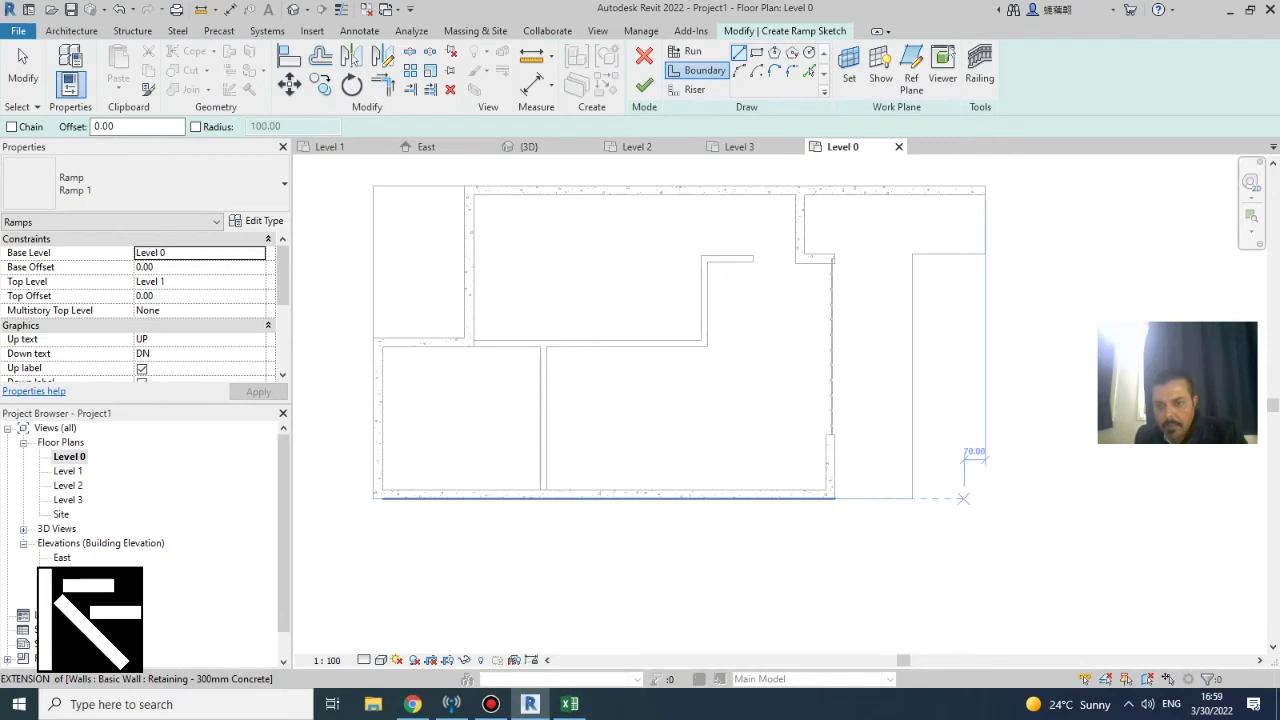
left_click(955, 497)
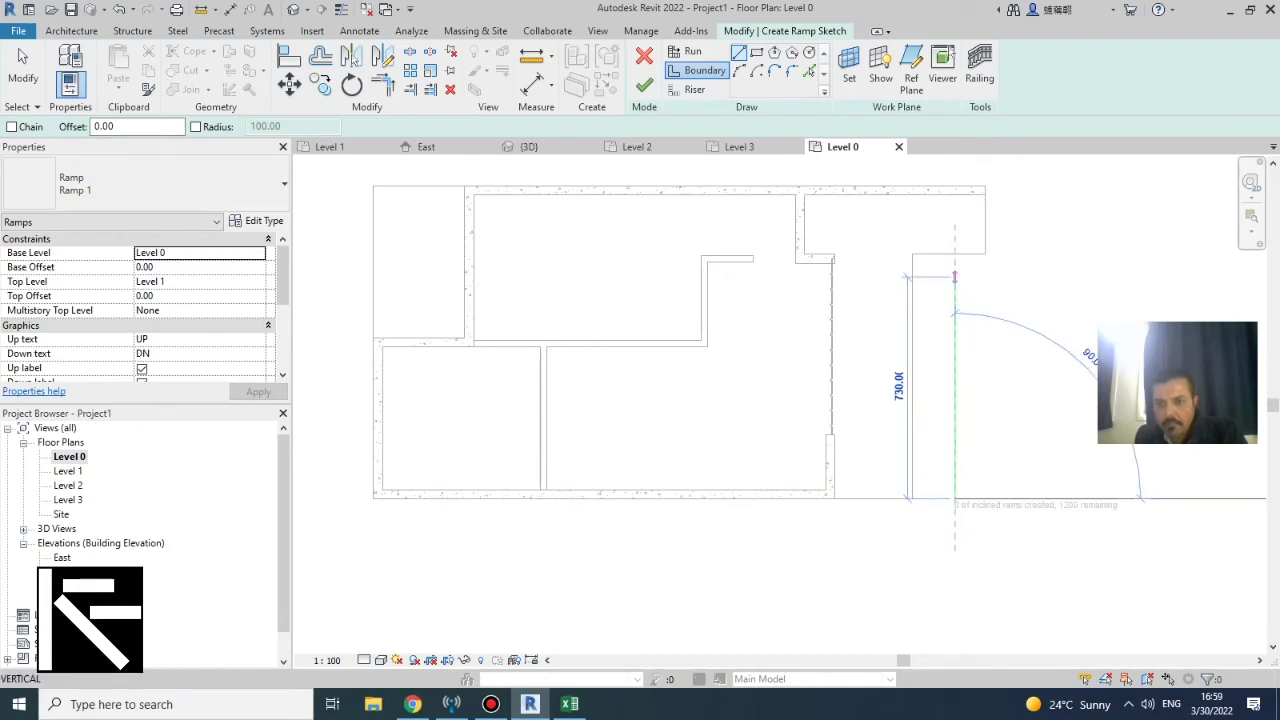
left_click(955, 253)
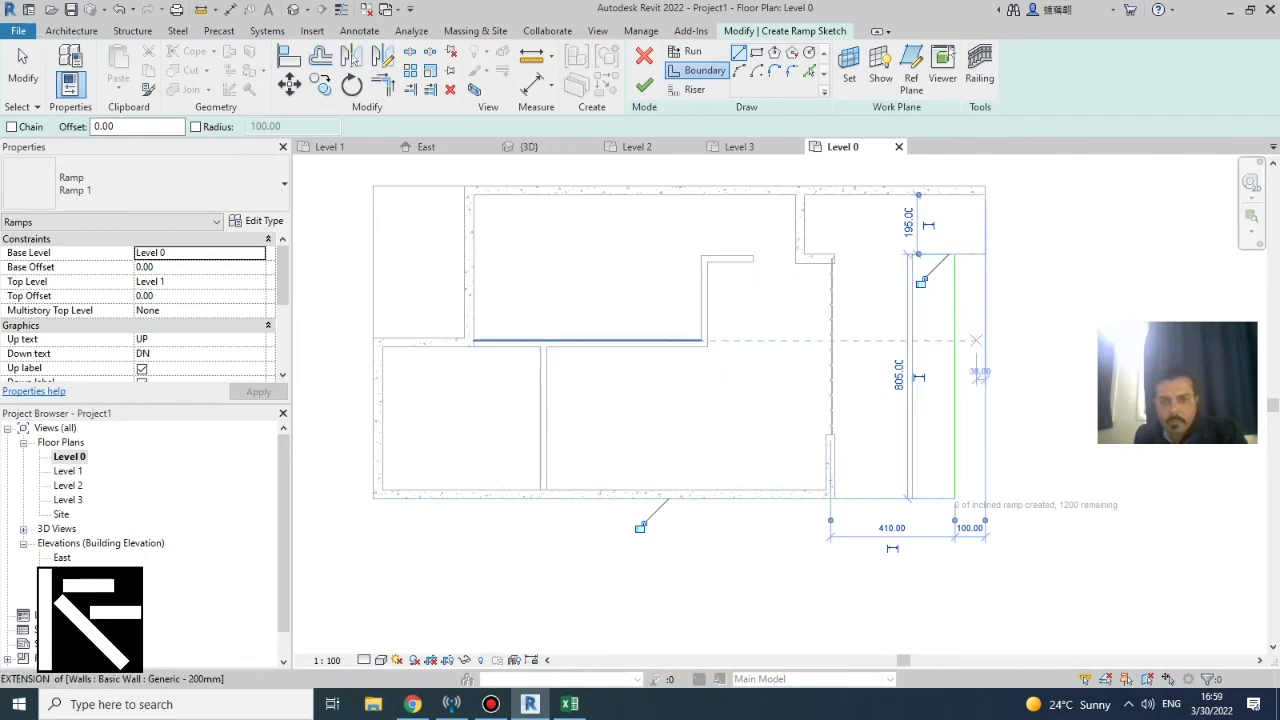
key("Escape")
key("Escape")
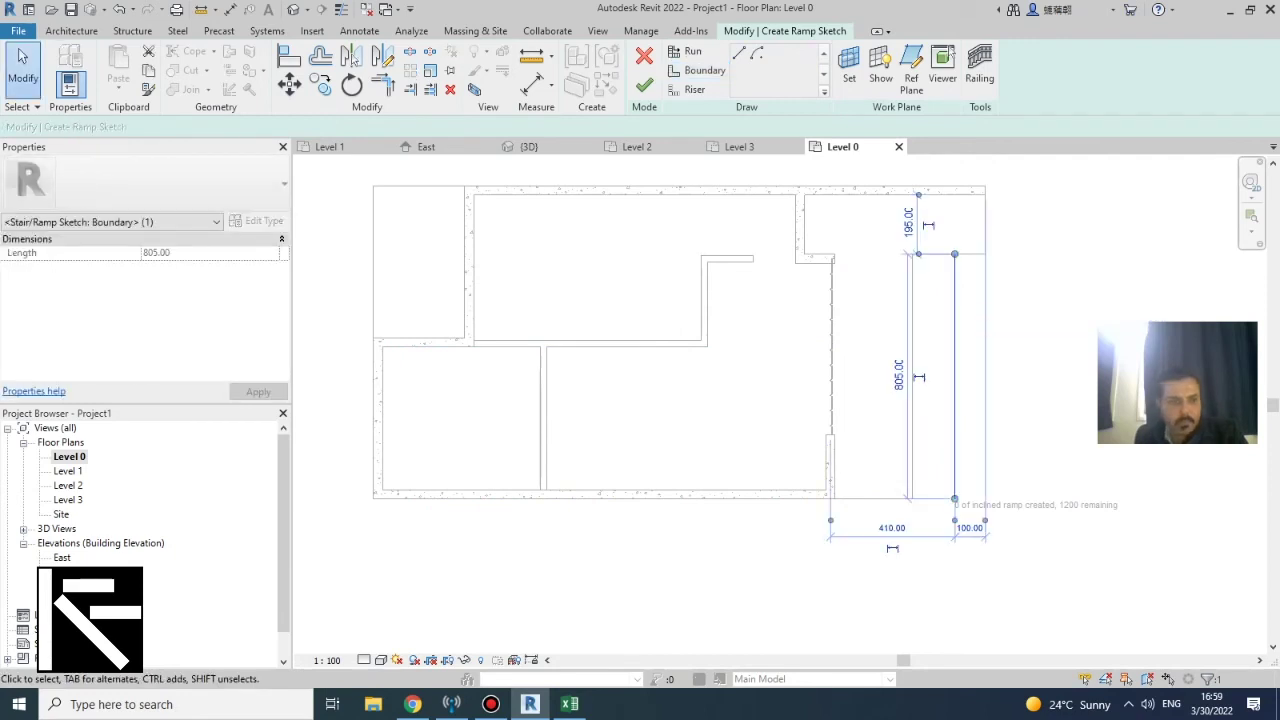
Try to finish the ramp sketch with only its single boundary line, checking it in the 3D view
left_click(644, 85)
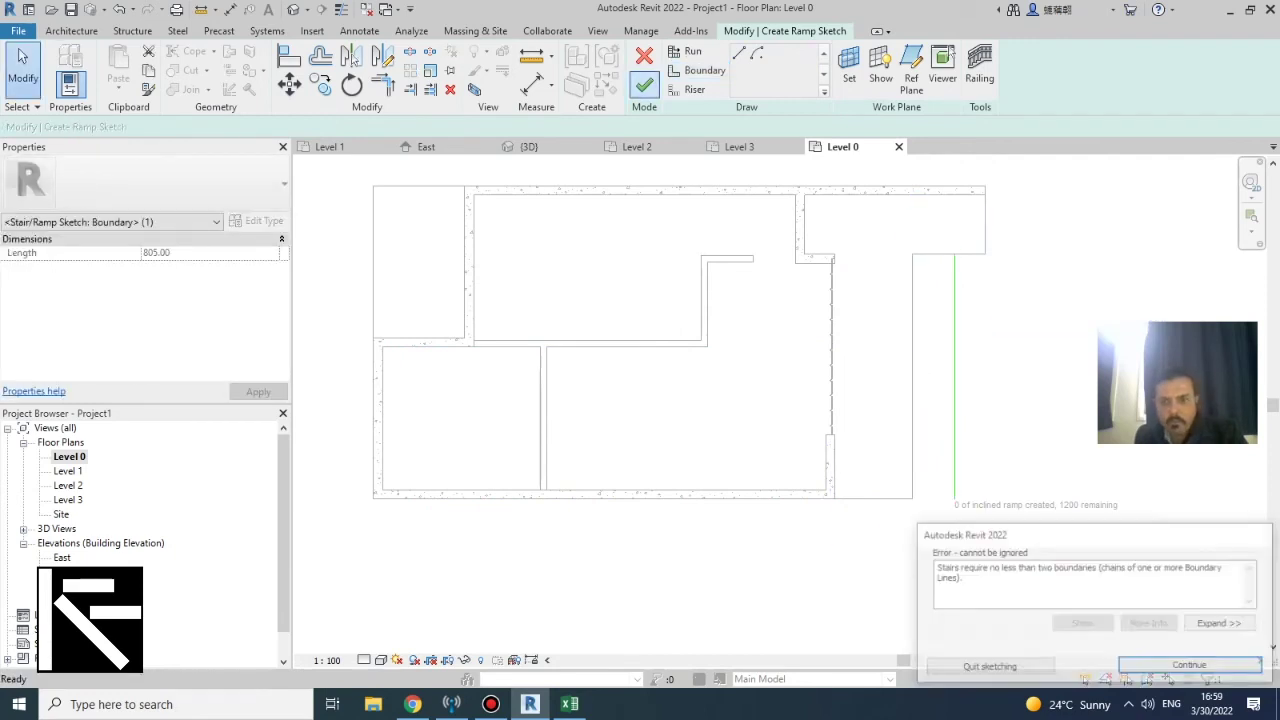
key("Return")
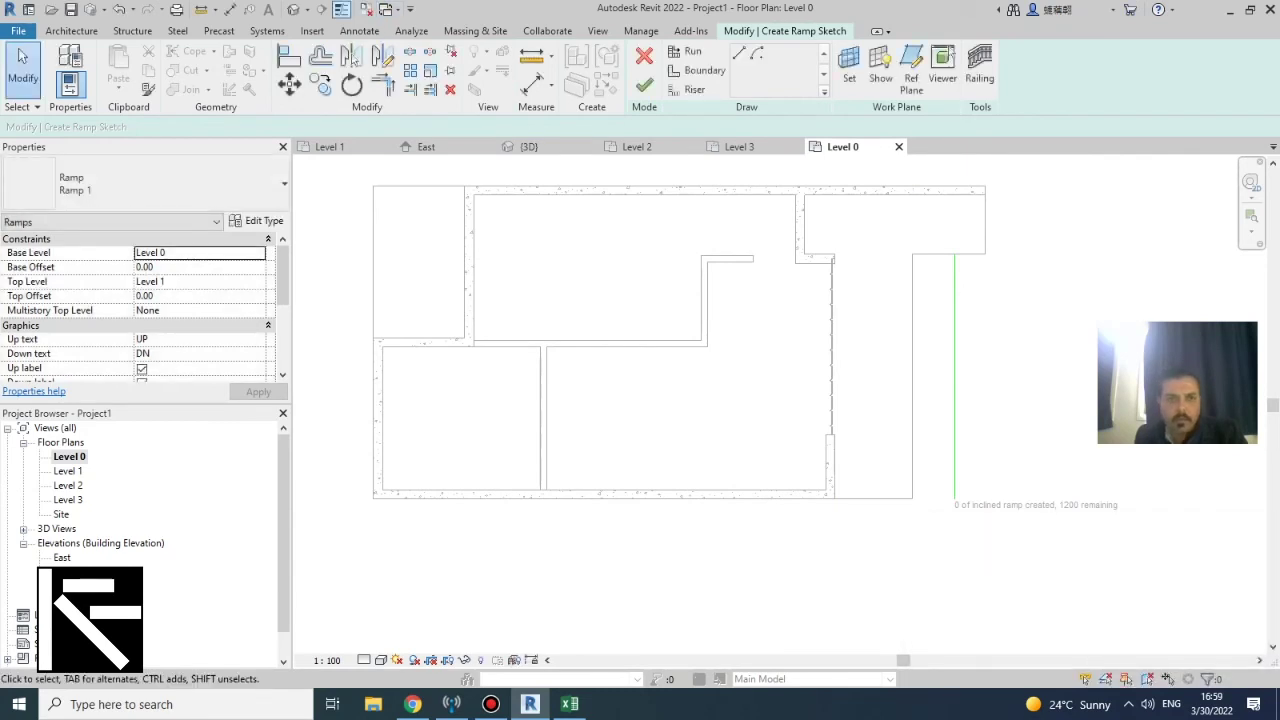
left_click(294, 10)
left_click(644, 85)
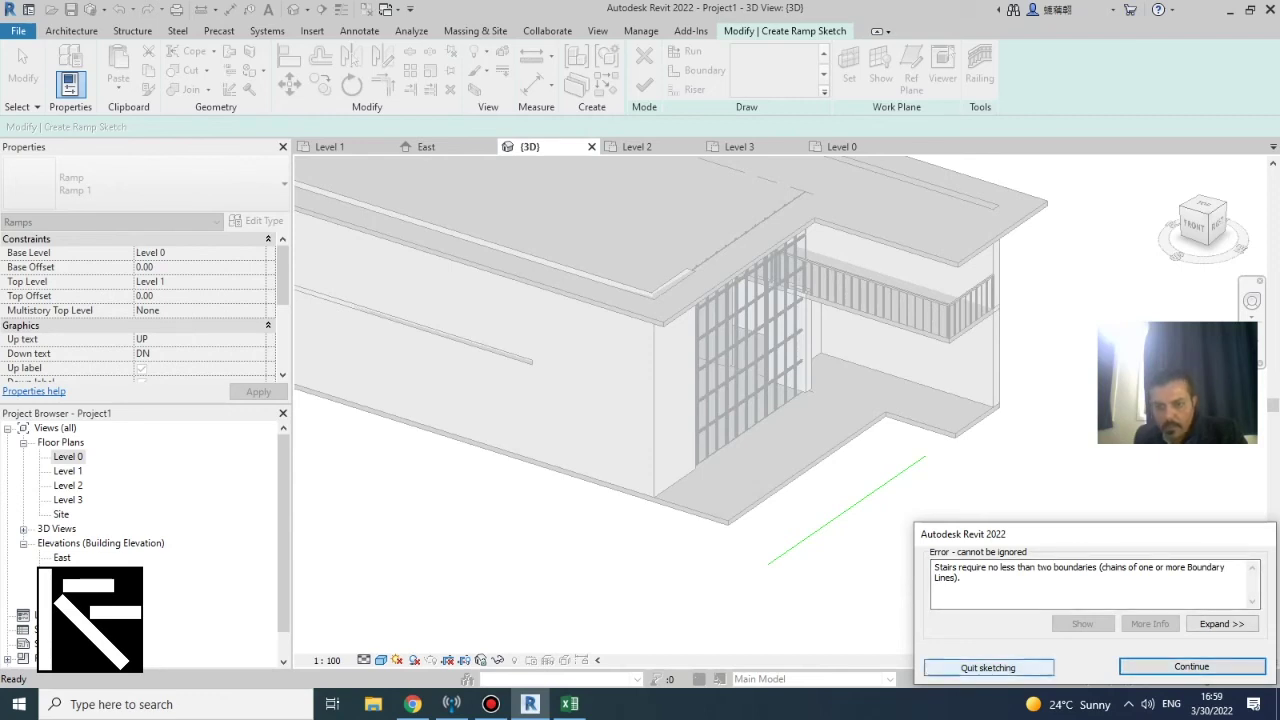
left_click(988, 667)
key("Return")
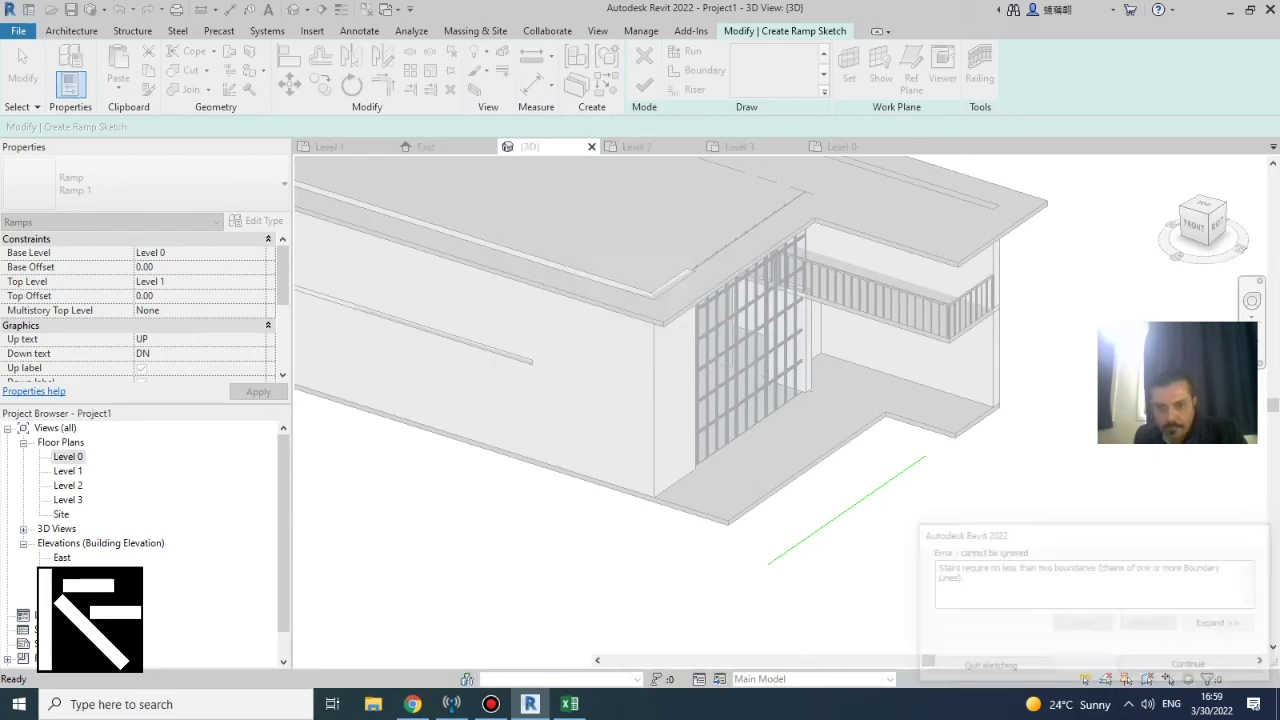
Delete the ramp sketch's boundary line and switch to the Level 1 floor plan
left_click(847, 510)
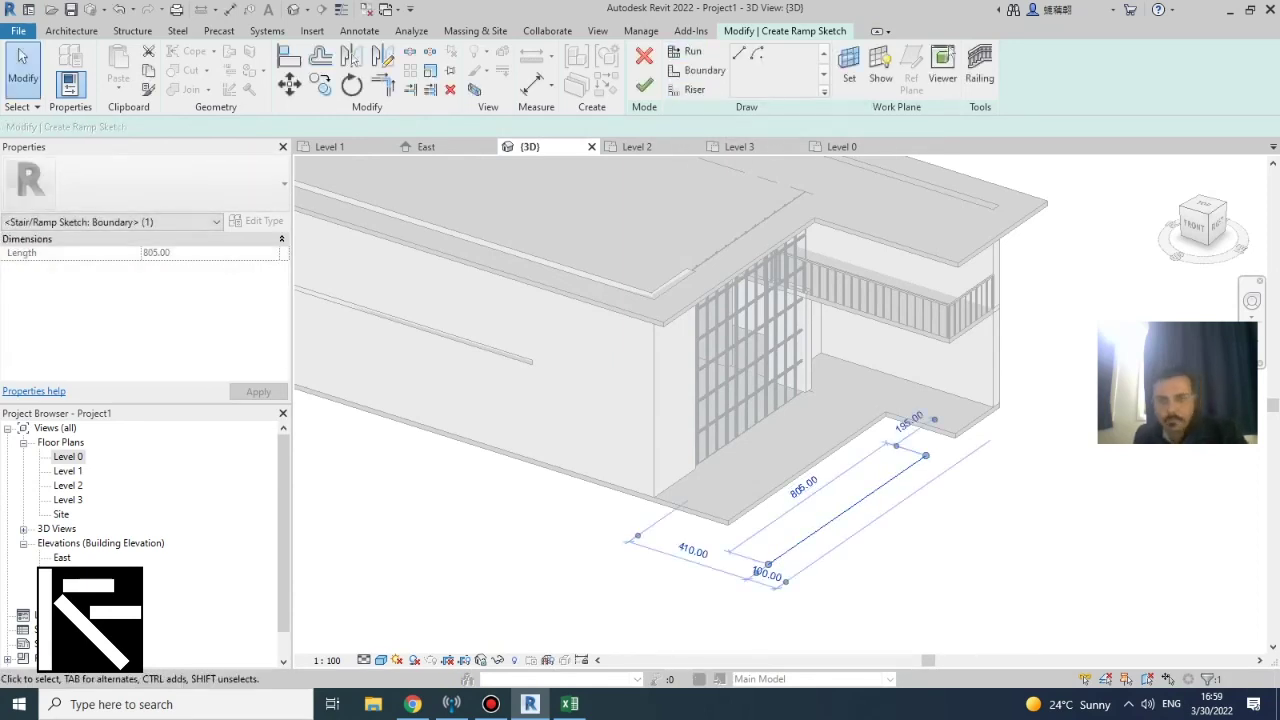
key("Escape")
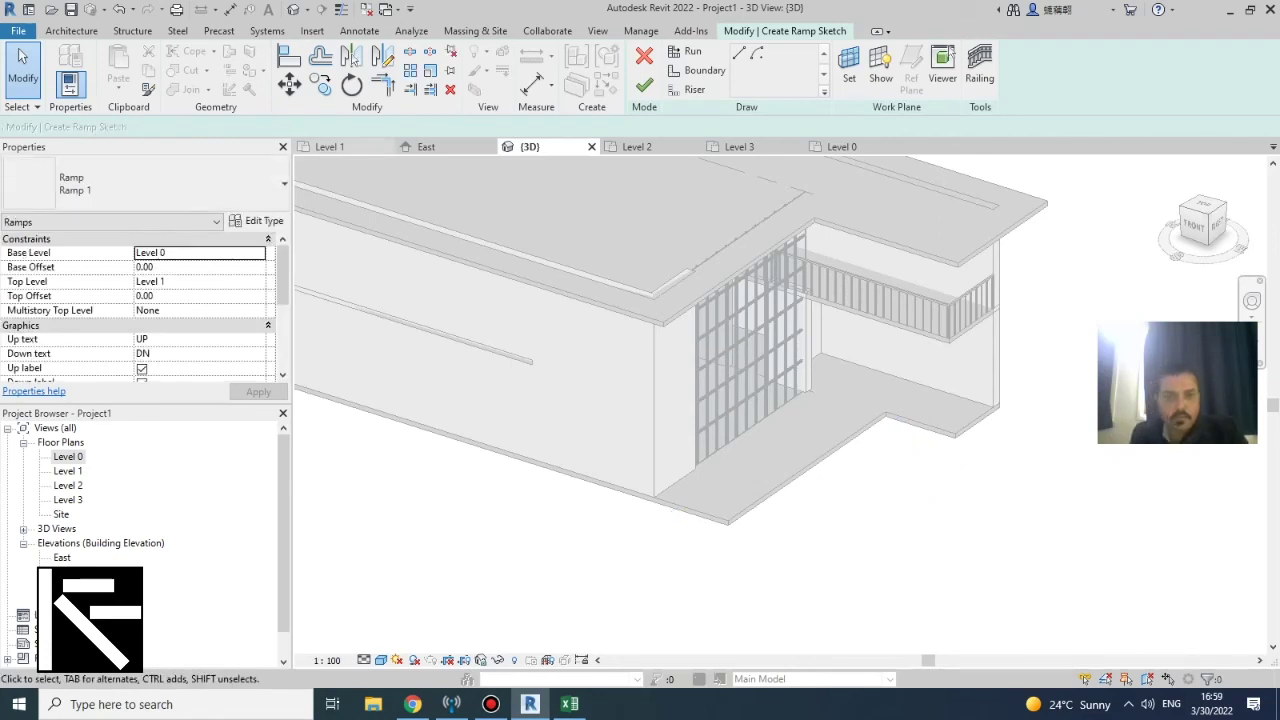
left_click(332, 147)
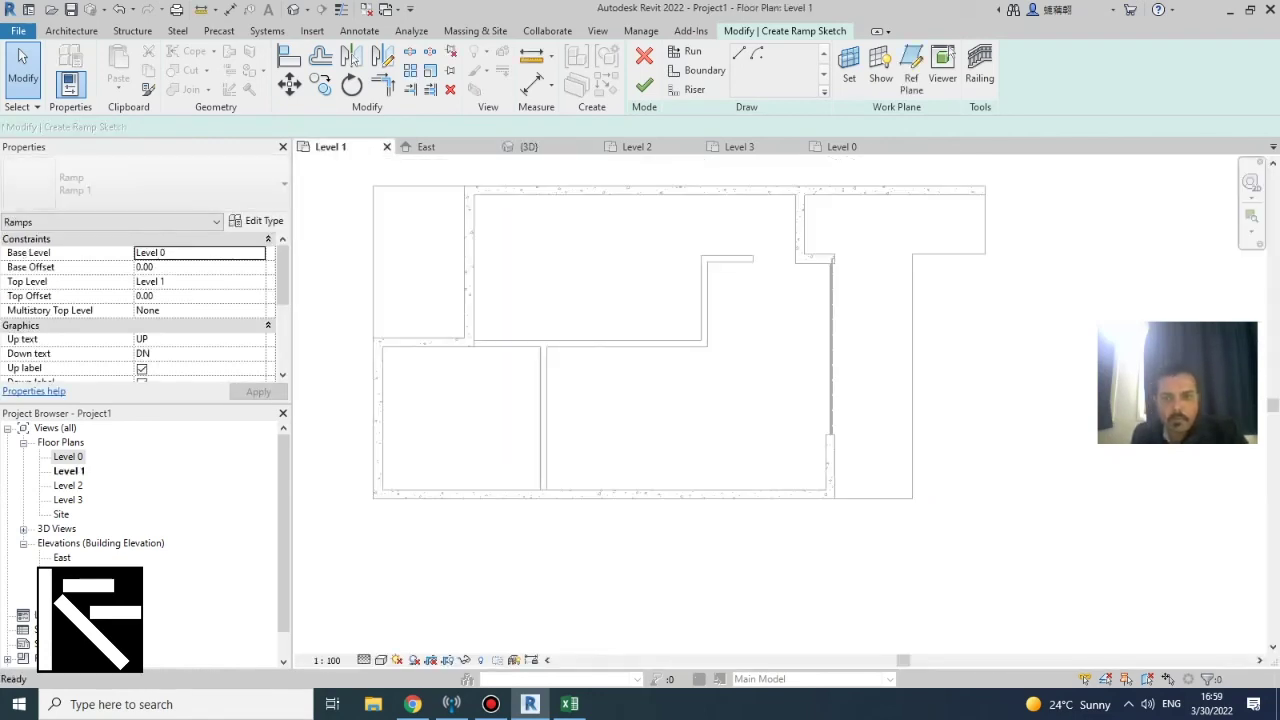
Draw an 805 long ramp run from the edge of the upper floor strip down to the front floor line
left_click(687, 51)
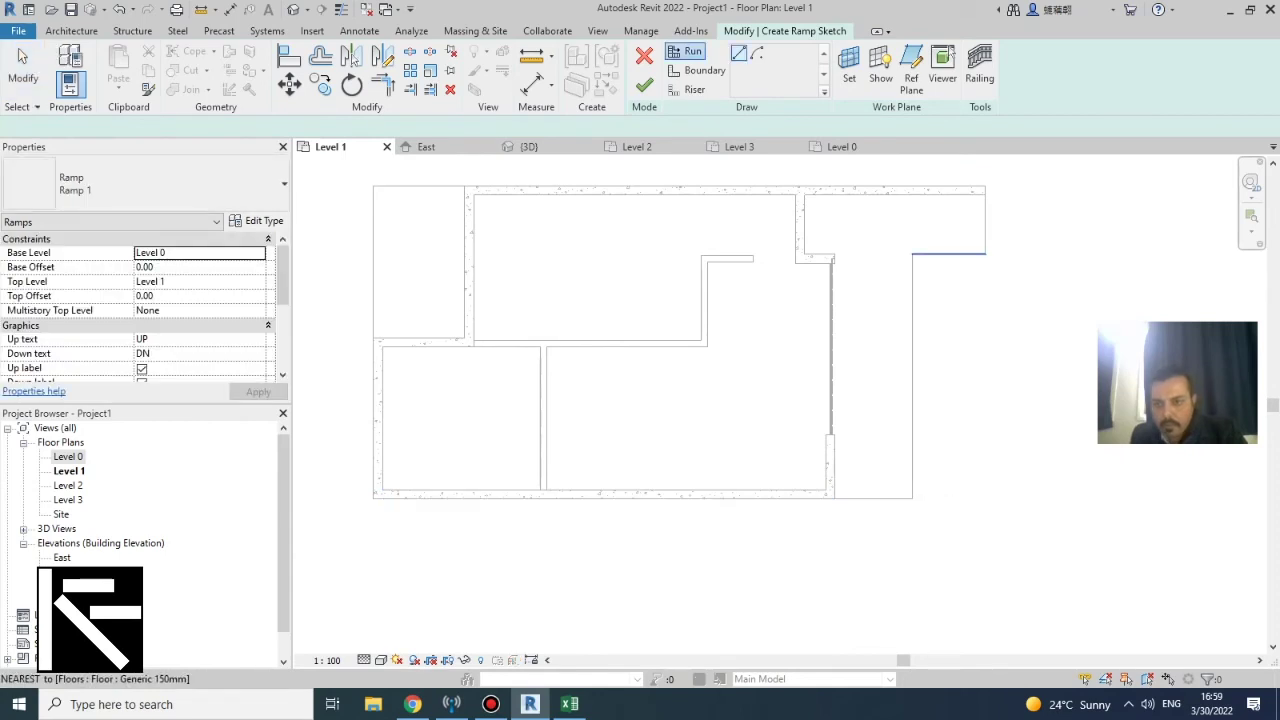
left_click(948, 254)
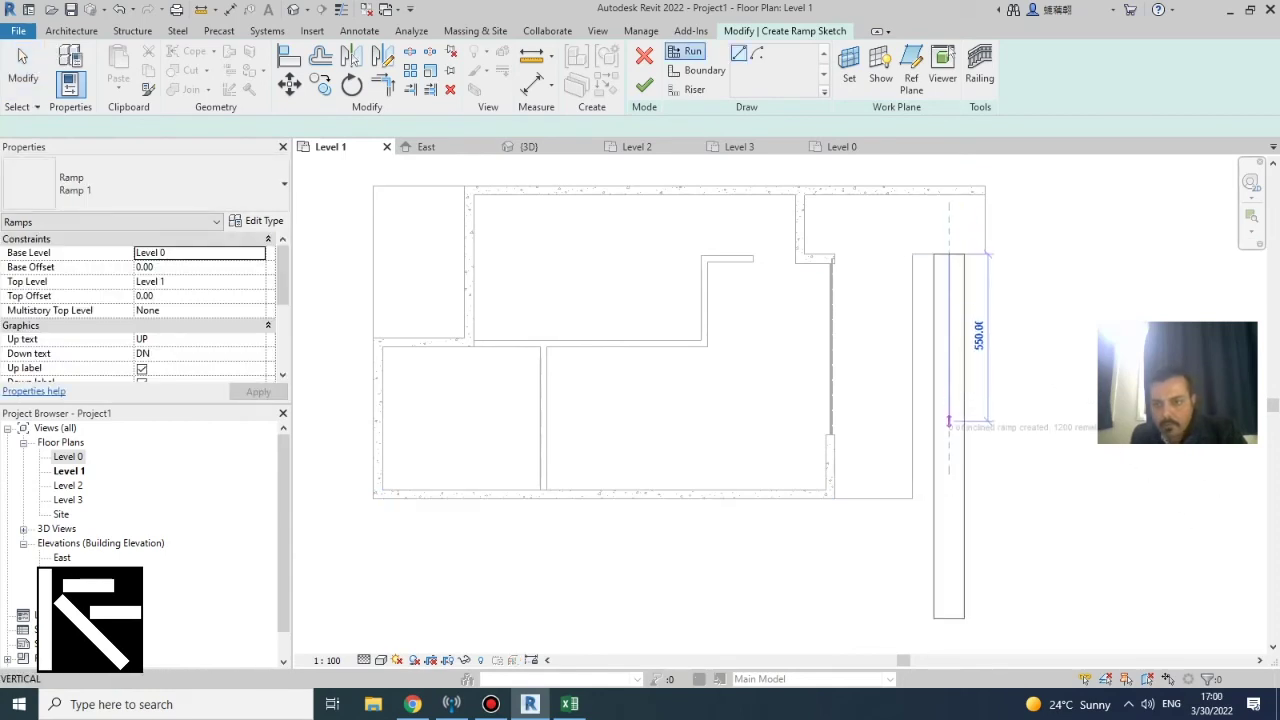
left_click(948, 497)
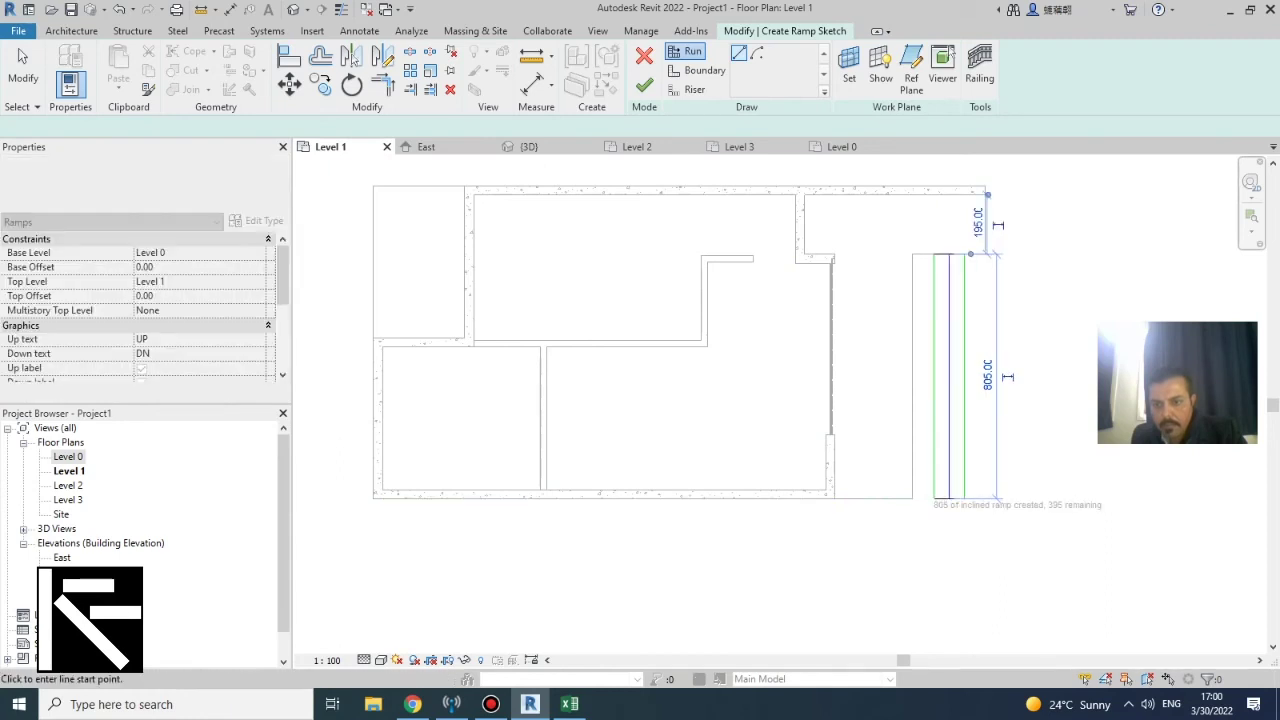
key("Escape")
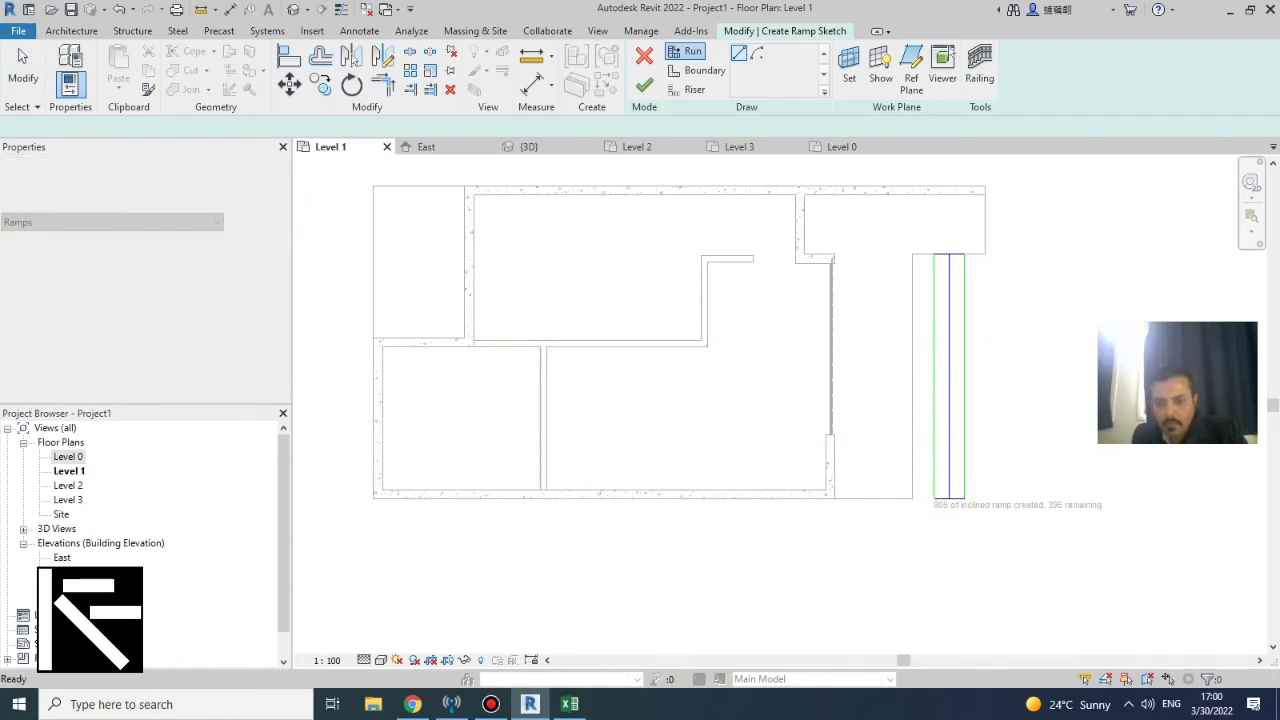
Delete the ramp run's boundary lines, then undo back to the empty ramp sketch
left_click(964, 376)
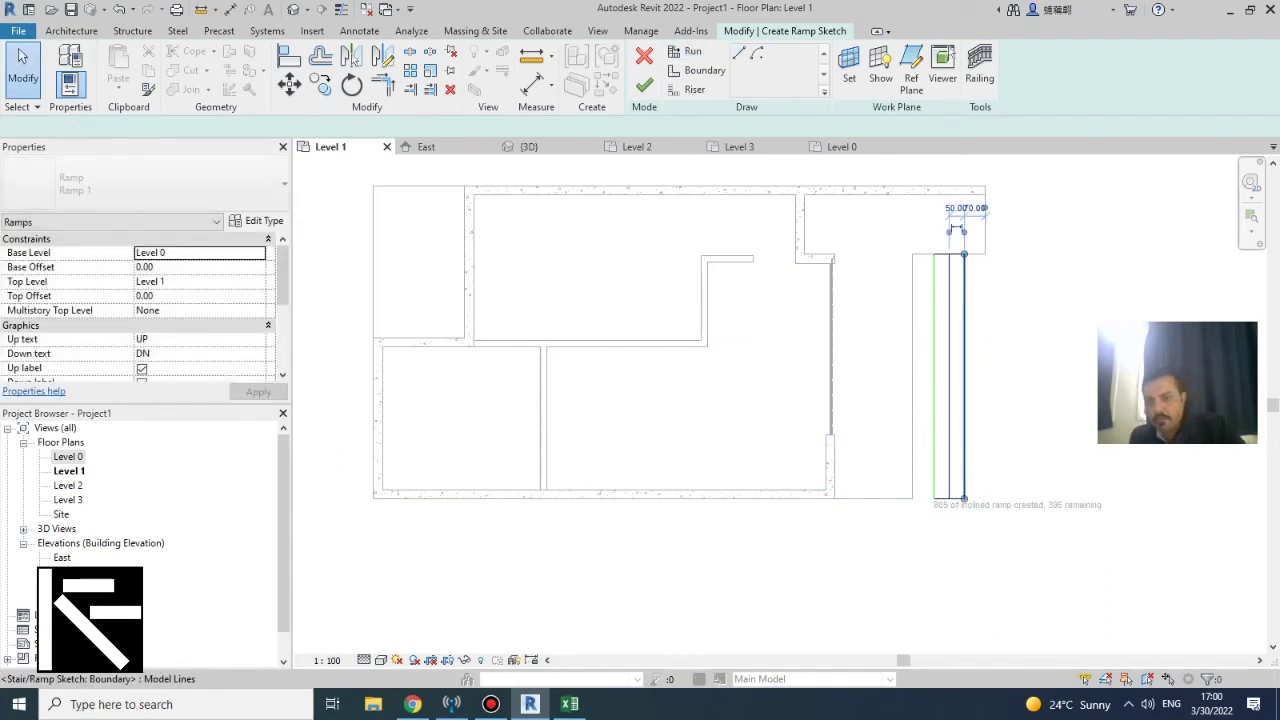
key("Delete")
key("Escape")
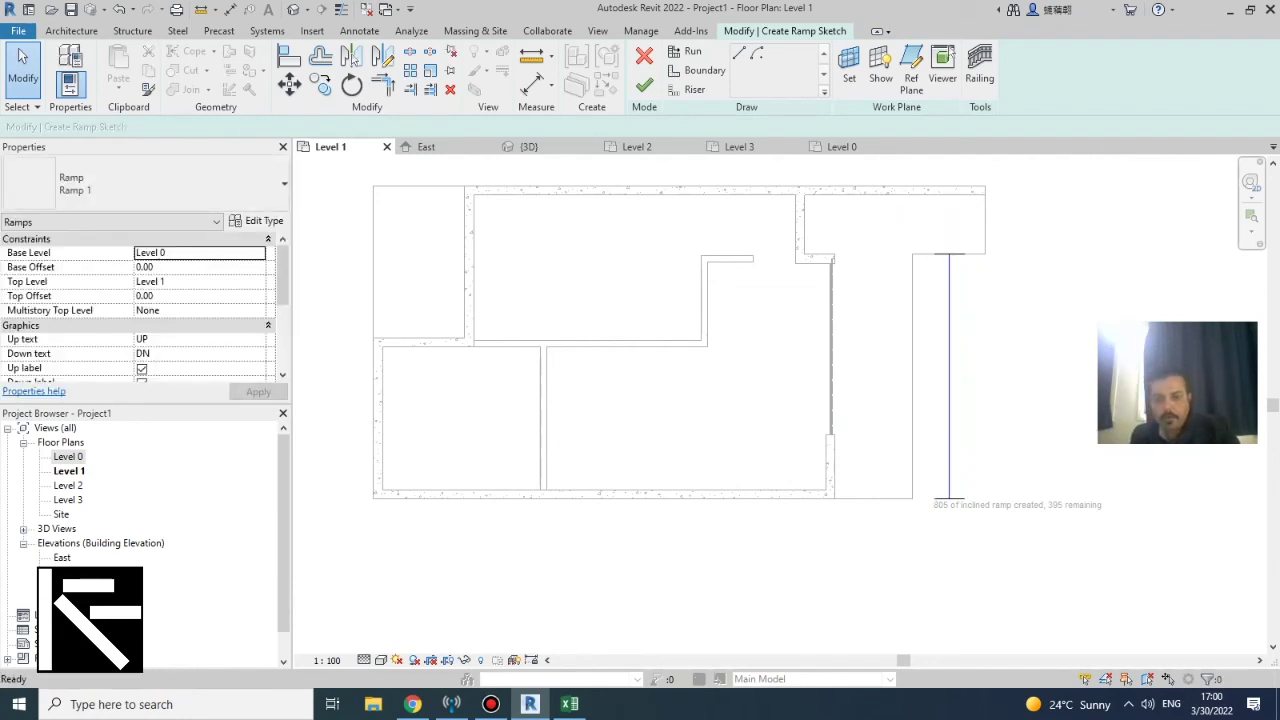
key("ctrl+z")
key("ctrl+z")
key("ctrl+z")
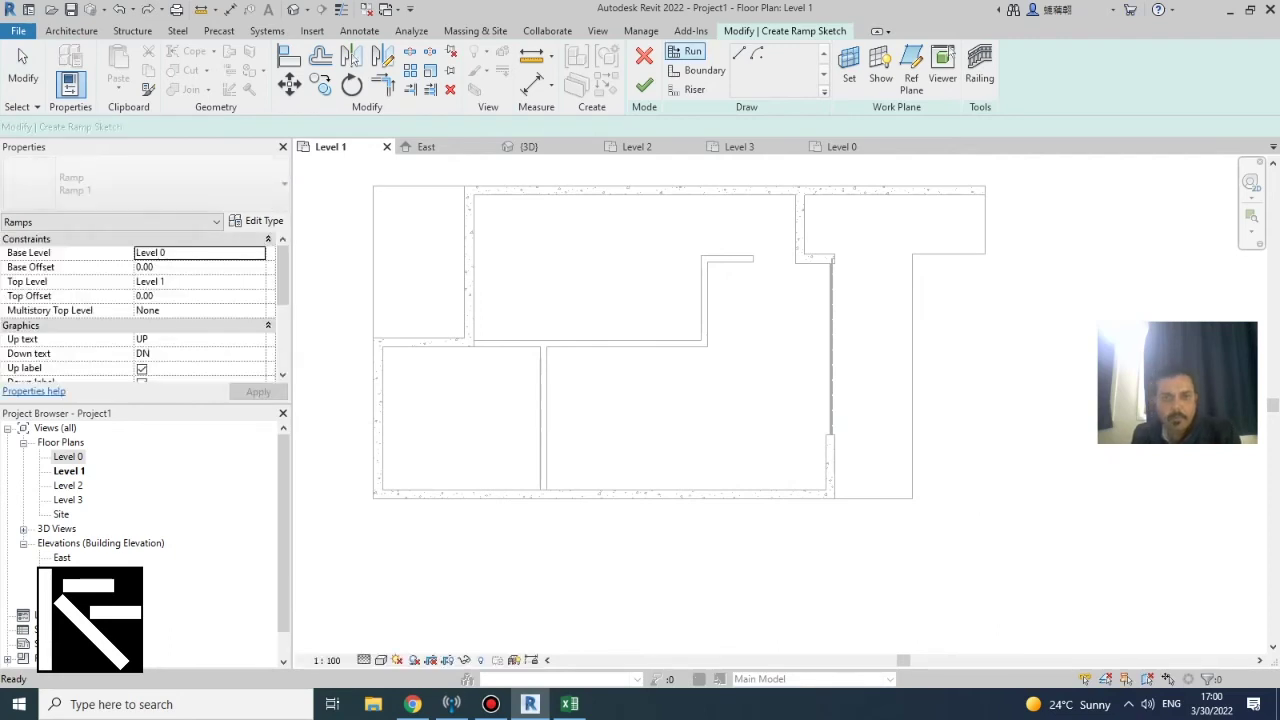
Draw an about 812 long ramp run from the front wall line up to the floor edge and set its width to 200
left_click(690, 52)
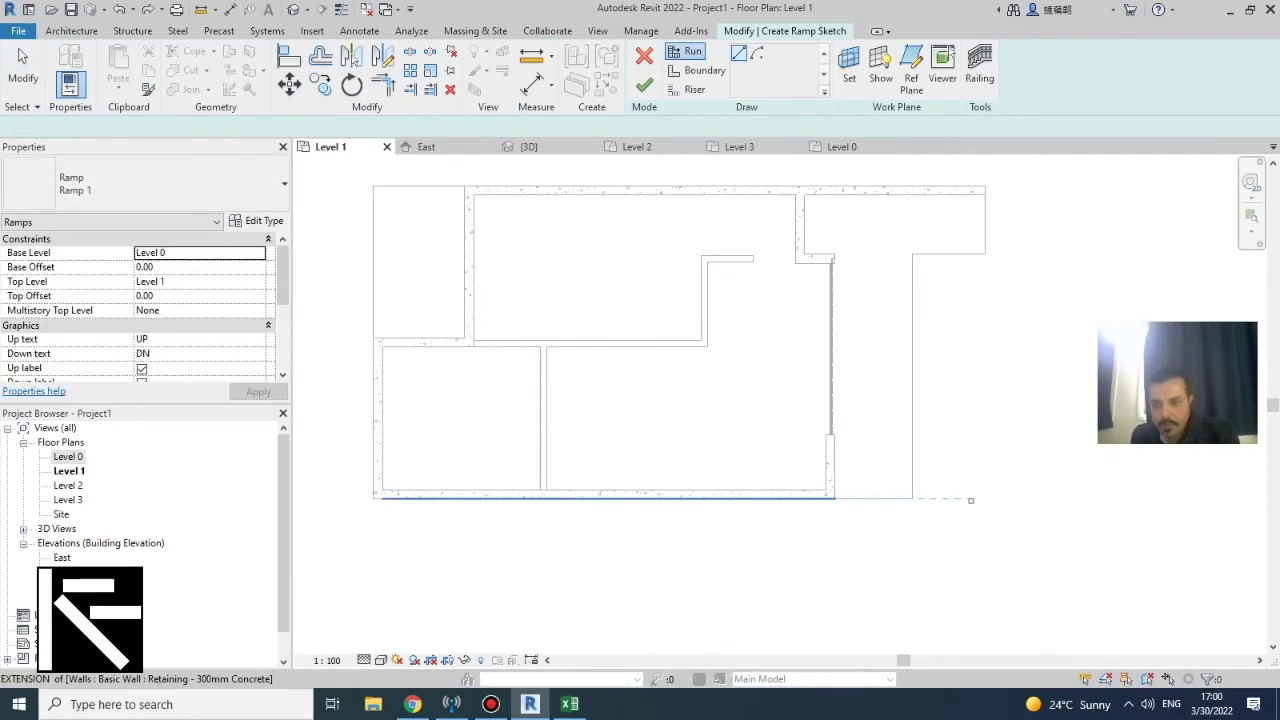
left_click(960, 500)
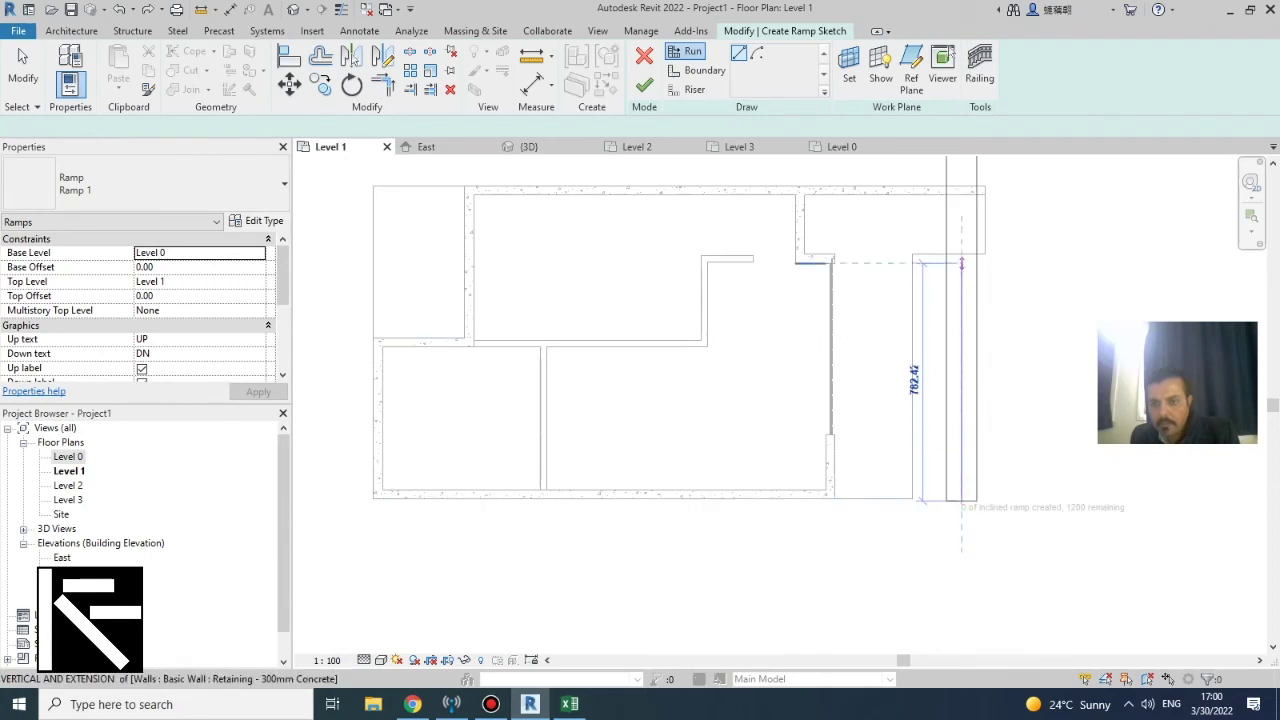
left_click(961, 254)
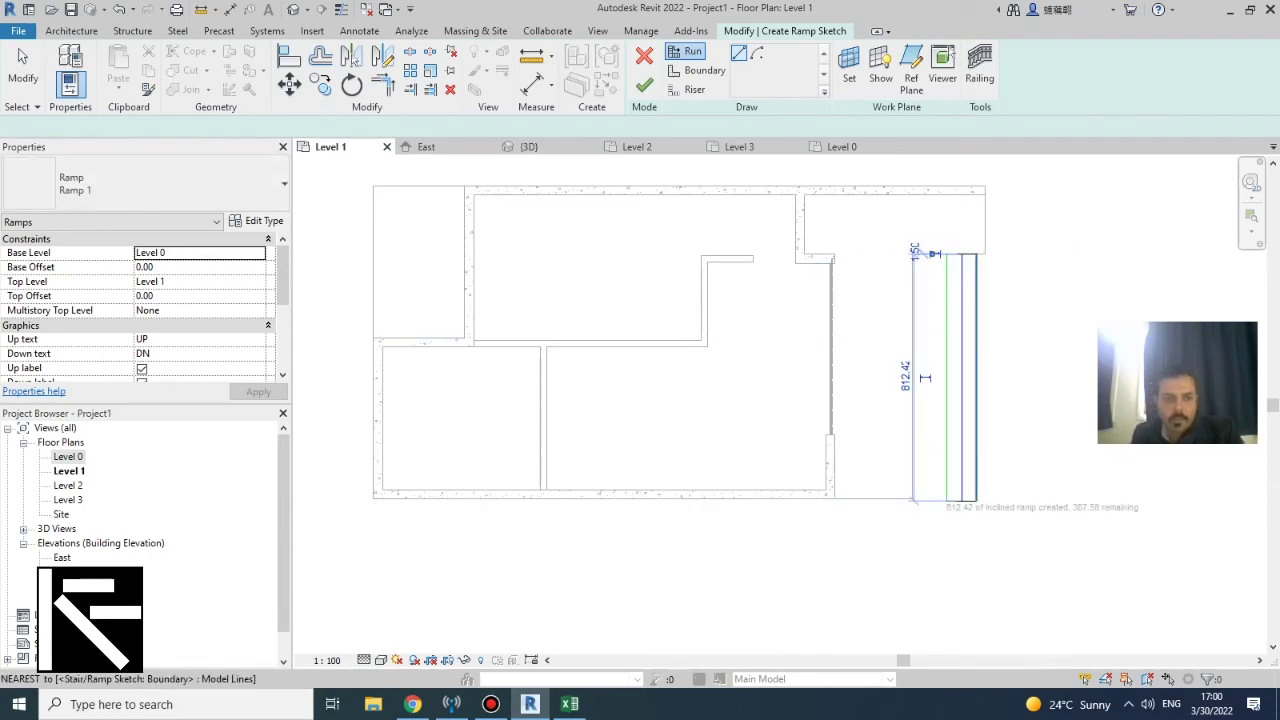
left_click_drag(283, 277, 283, 323)
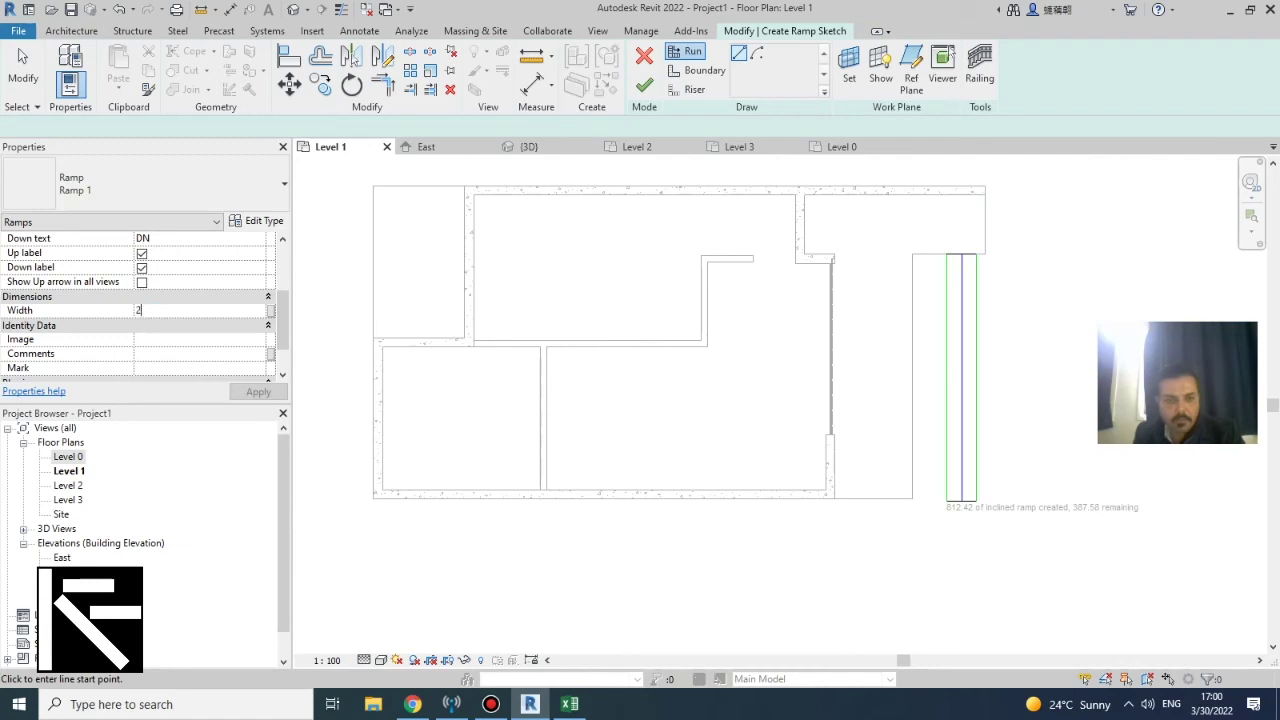
key("Return")
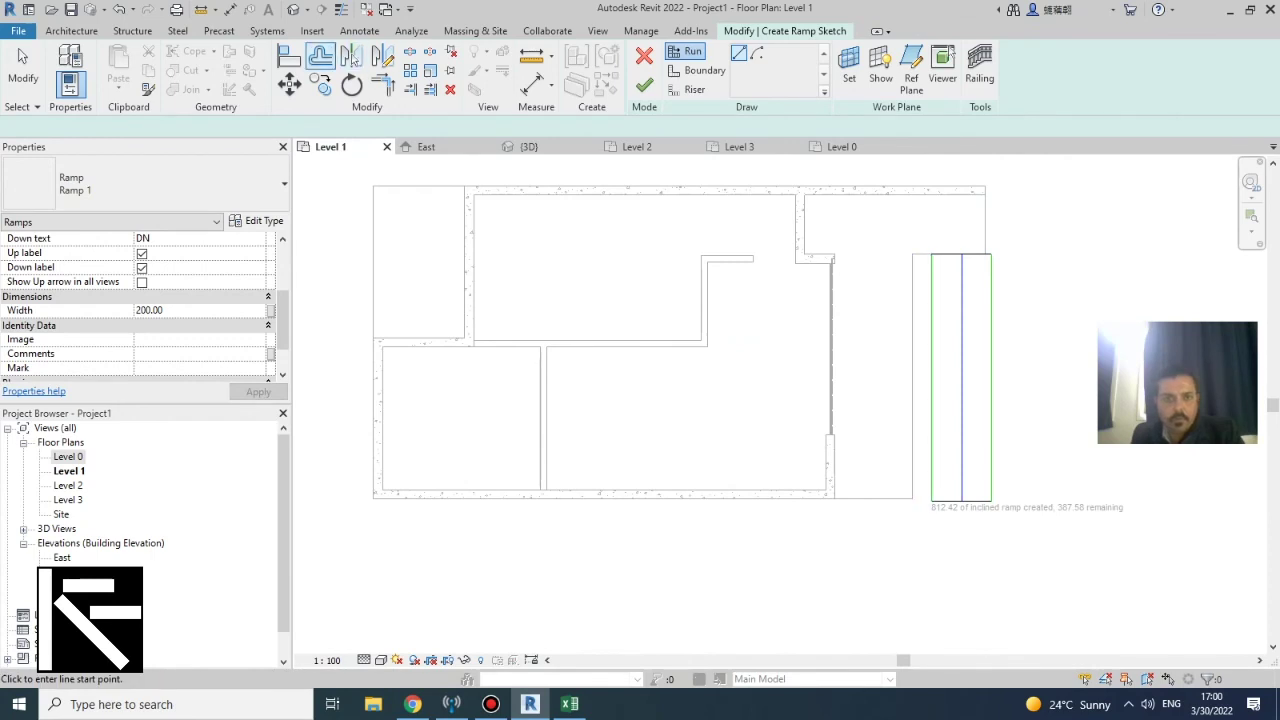
Align the ramp's inner boundary with the adjacent slab edge and its outer boundary with the outermost floor edge, and finish the ramp
key("a")
key("l")
left_click(912, 400)
left_click(931, 395)
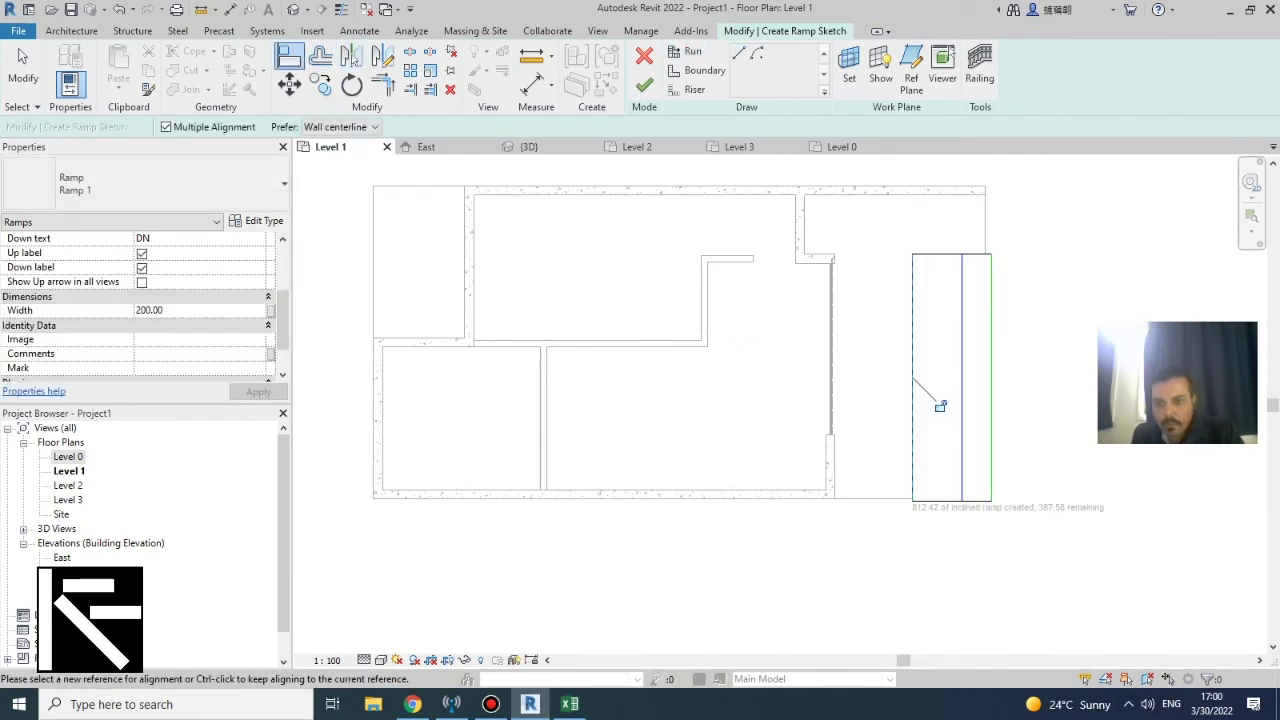
key("Escape")
left_click(985, 225)
left_click(991, 360)
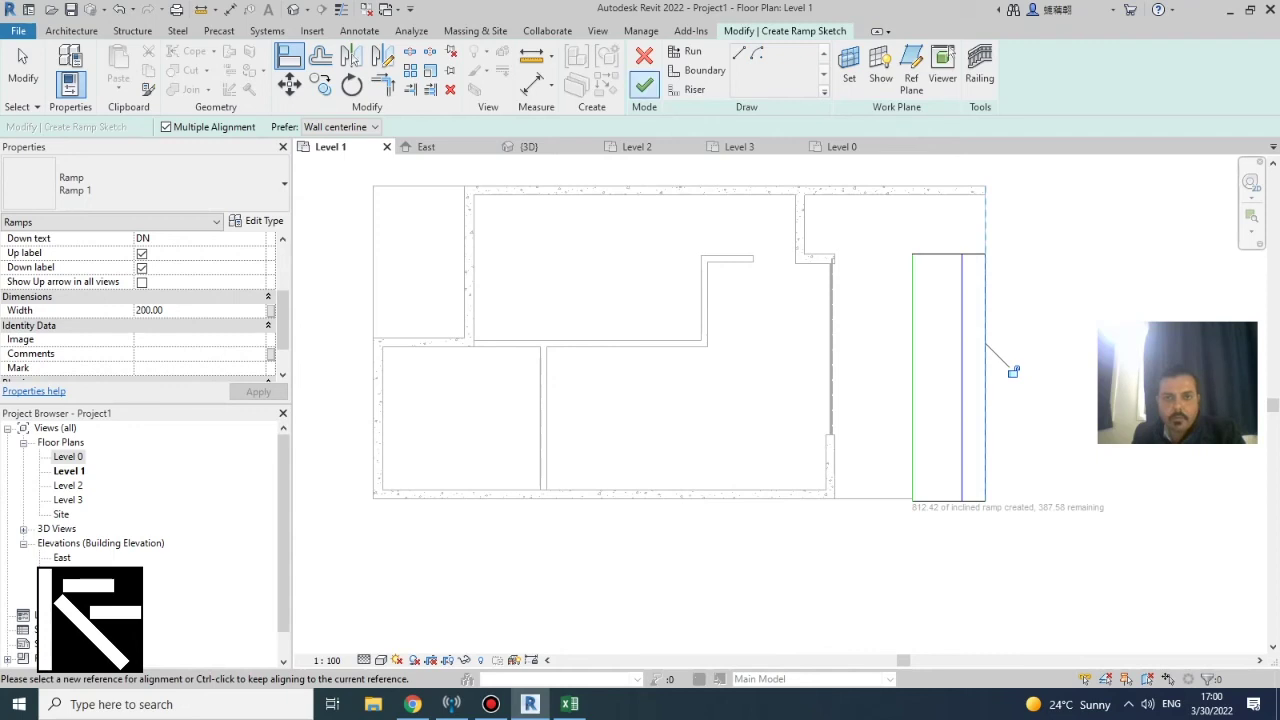
left_click(644, 86)
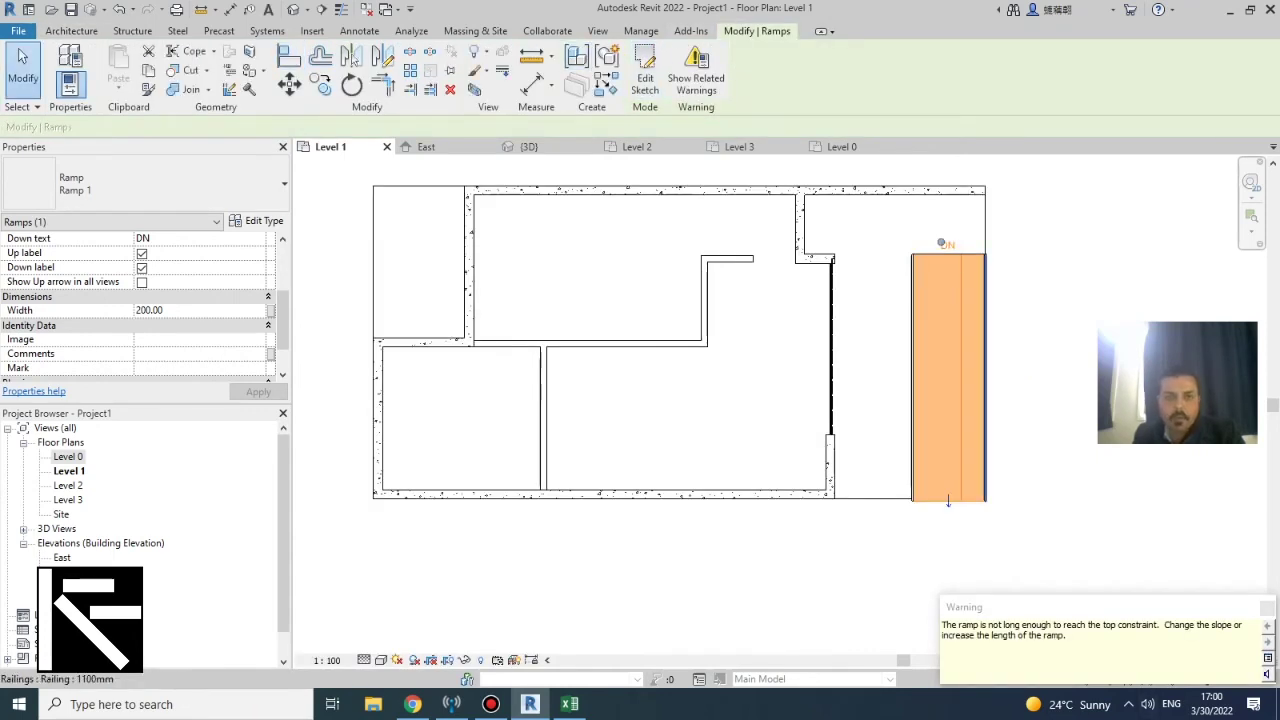
Steepen the ramp type's maximum slope so the ramp reaches the Level 1 floor, and check it in the 3D view
left_click(306, 9)
left_click(340, 34)
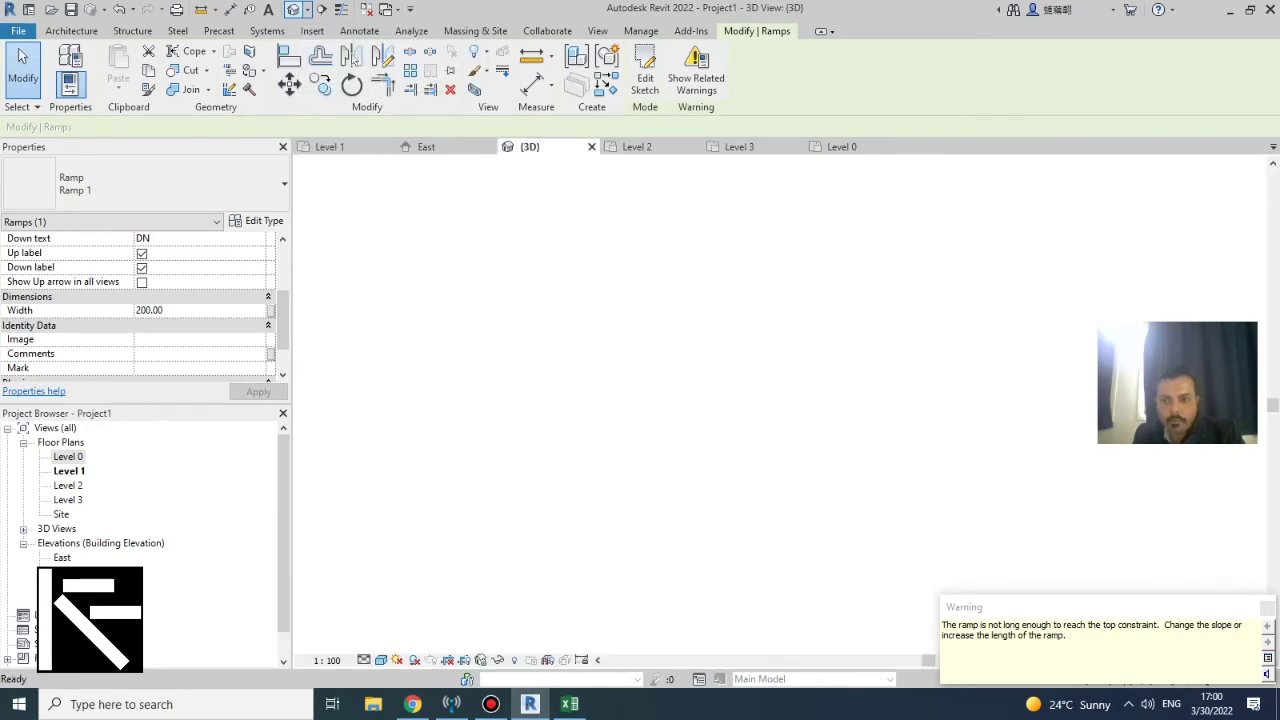
scroll(975, 515, "up", 3)
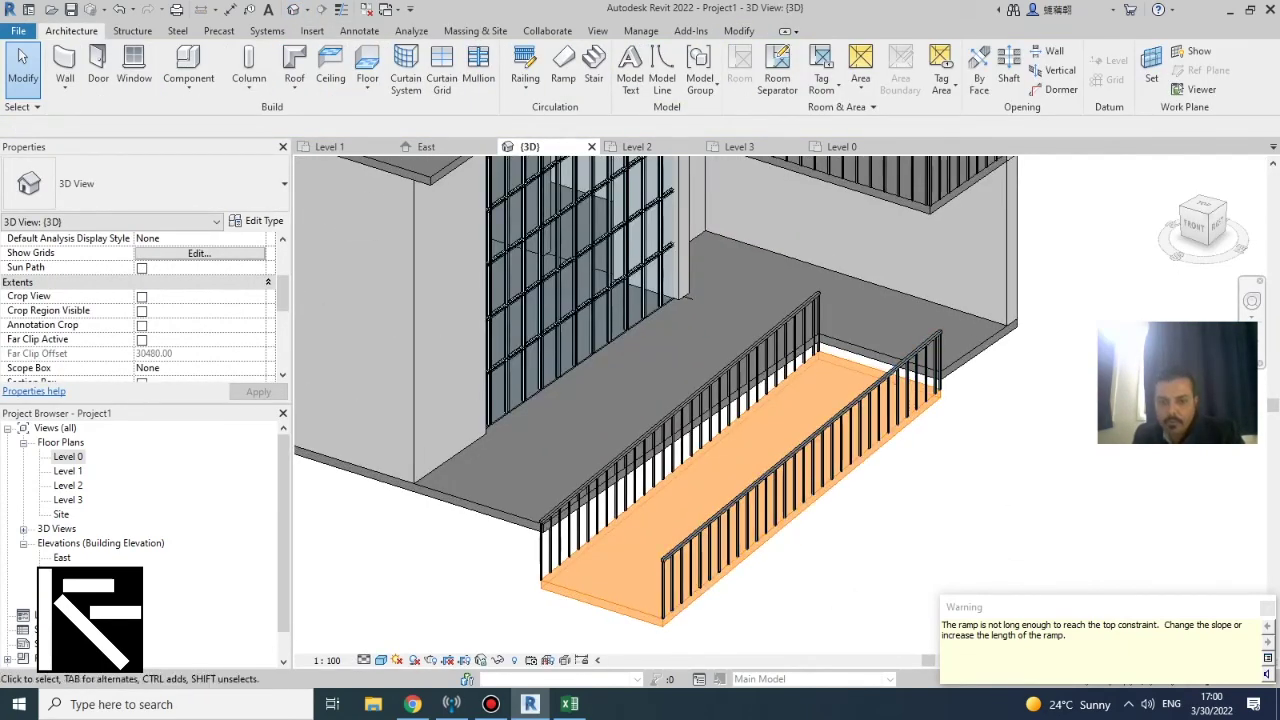
left_click(700, 500)
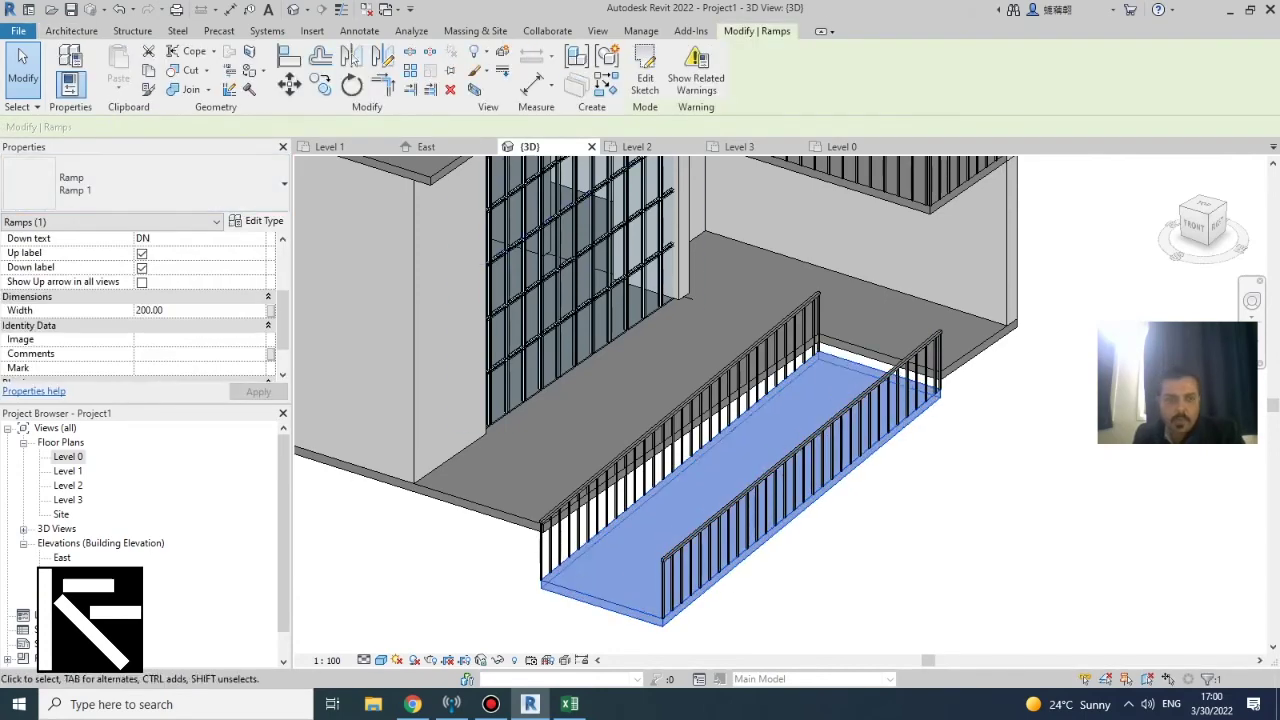
left_click(258, 222)
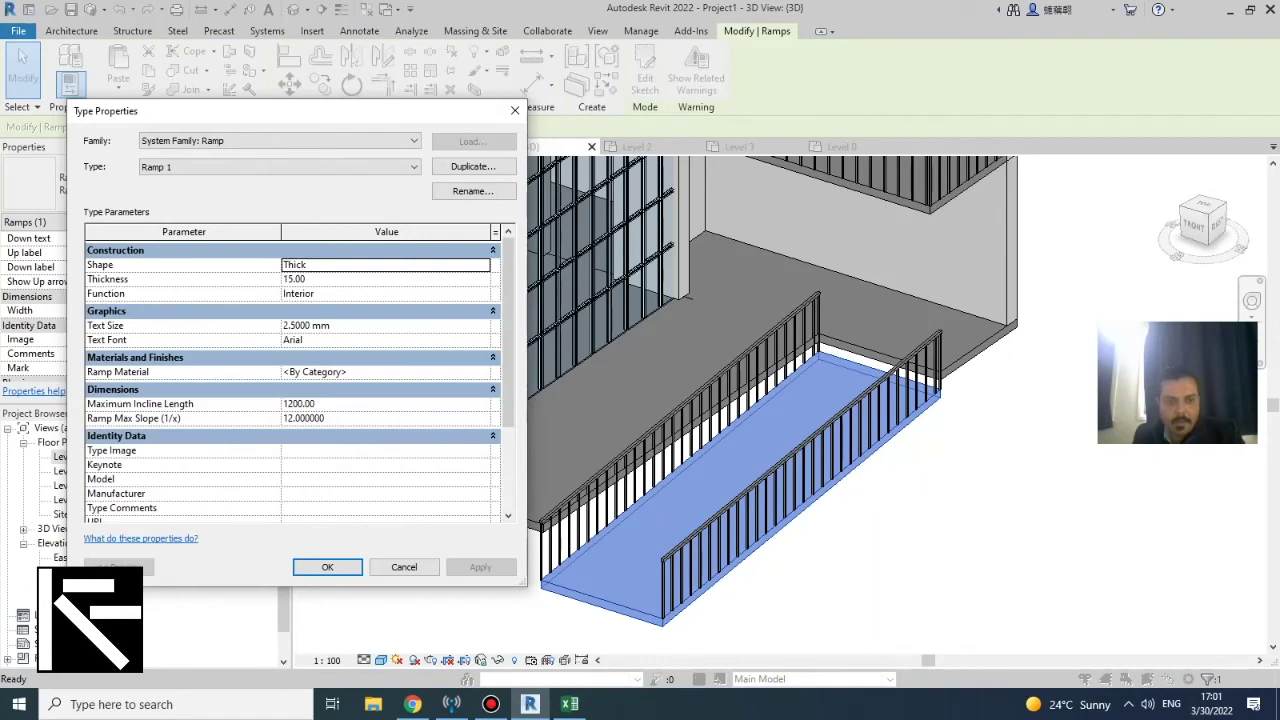
left_click(304, 418)
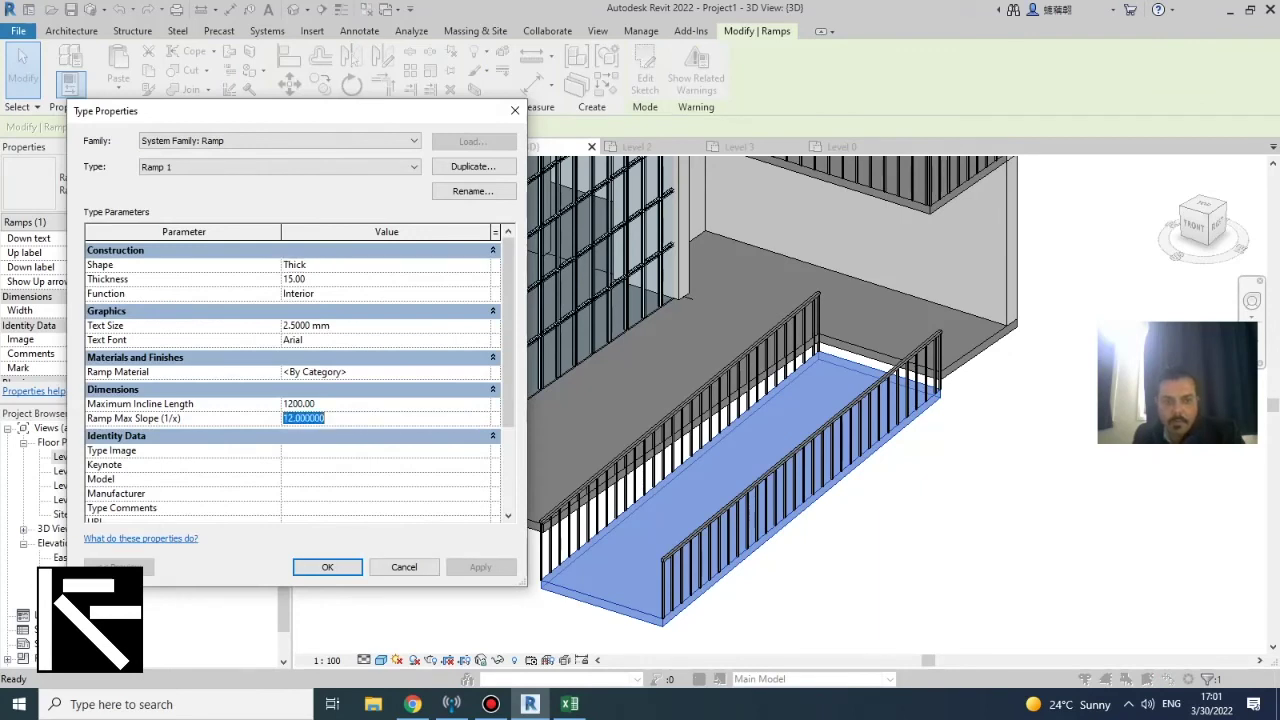
left_click(327, 567)
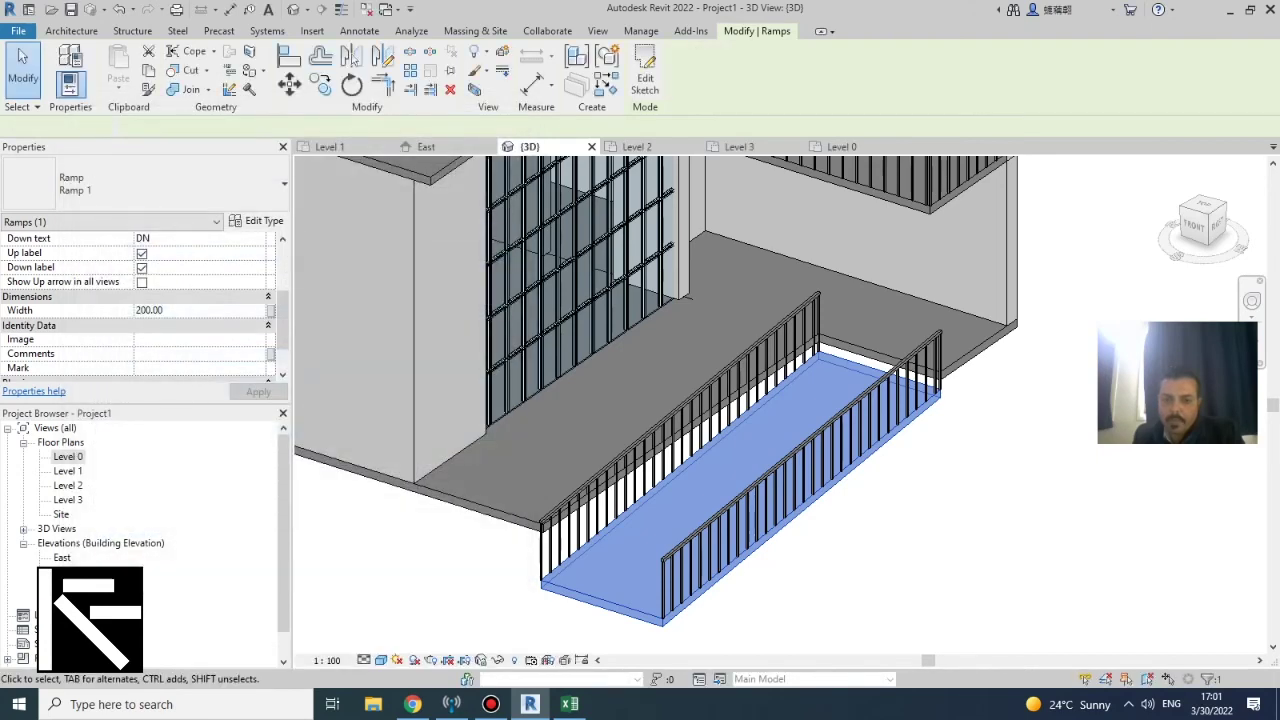
key("Escape")
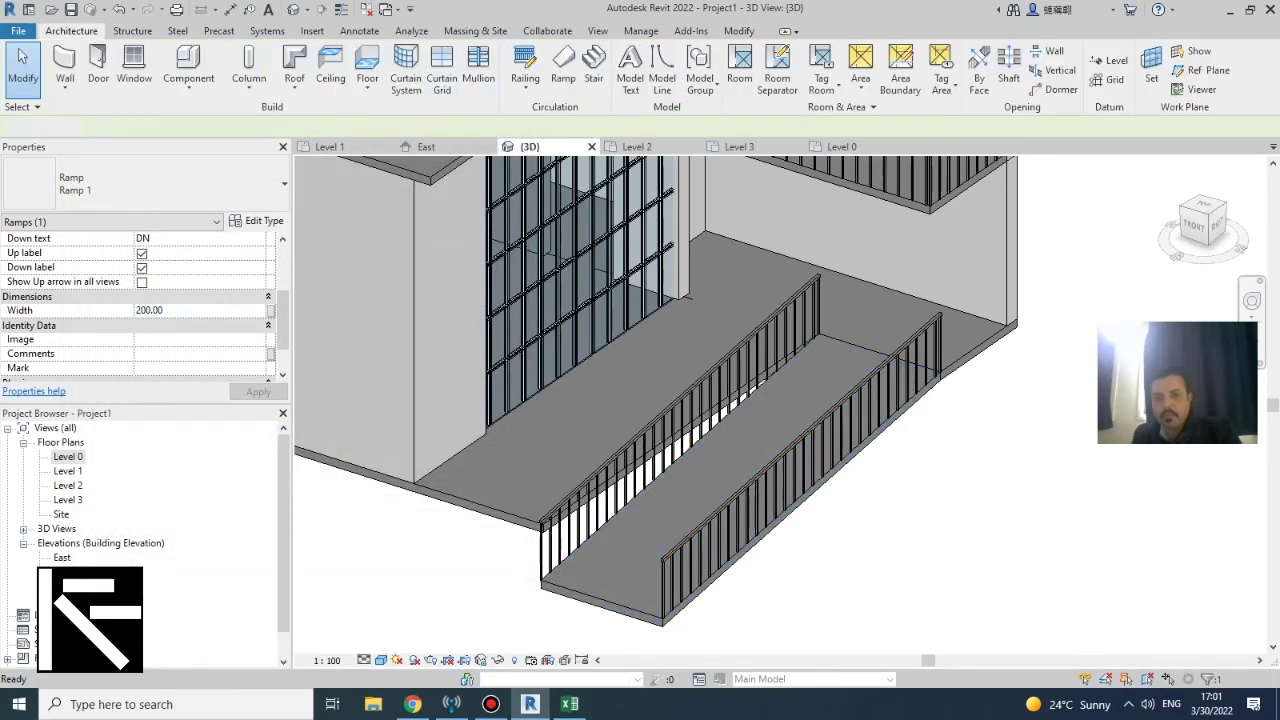
scroll(620, 427, "down", 5)
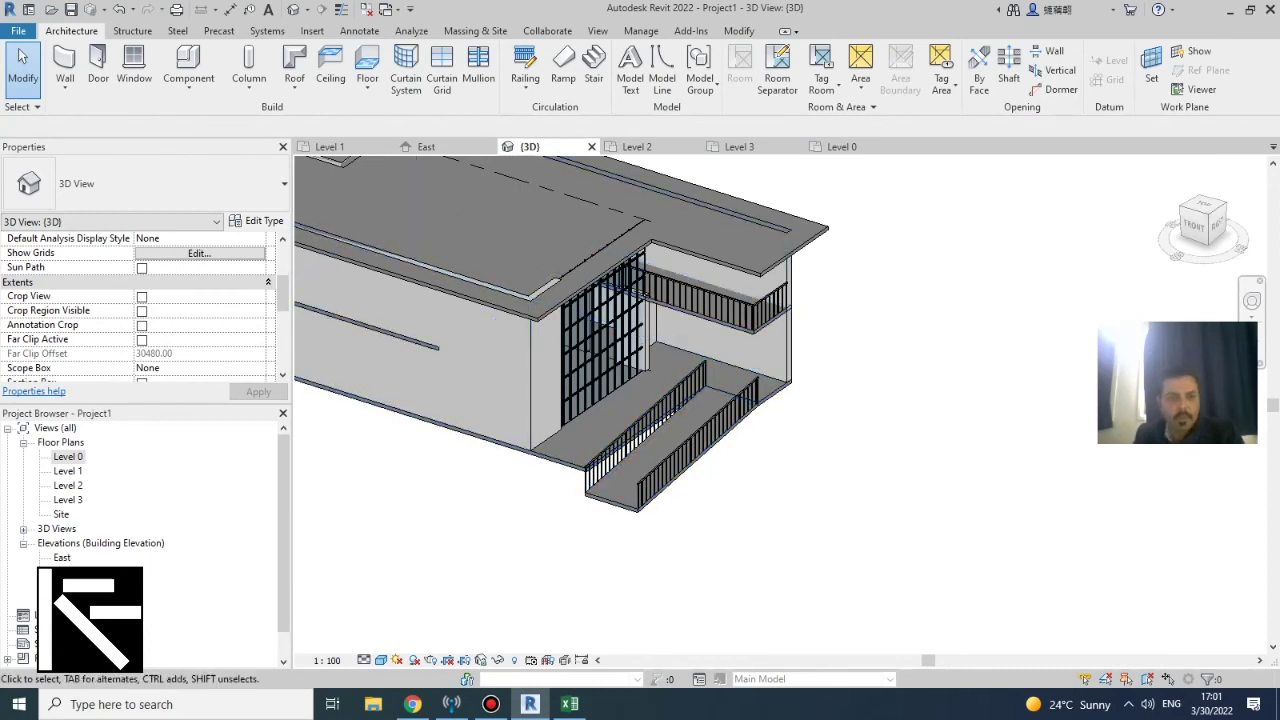
In the Level 1 plan, start a railing path along the floor's outermost edge, about 195 long, from the back wall to the ramp's upper corner
left_click(329, 146)
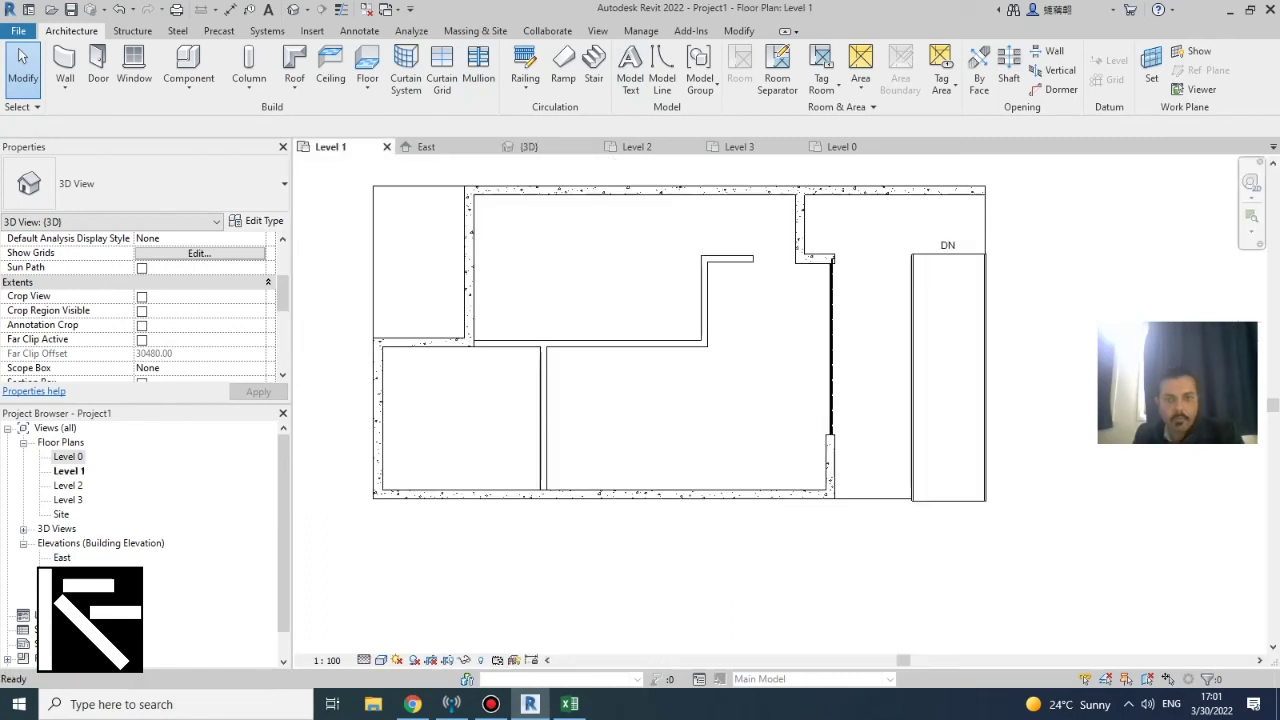
scroll(979, 192, "up", 2)
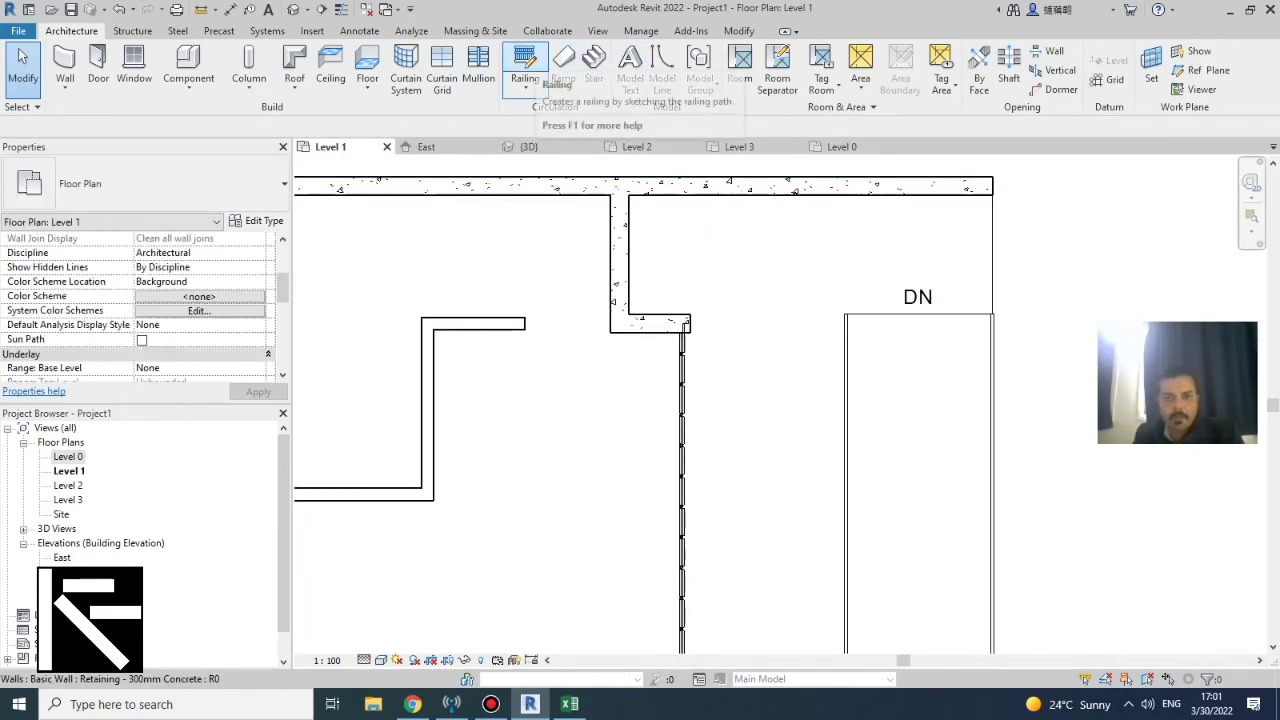
left_click(525, 65)
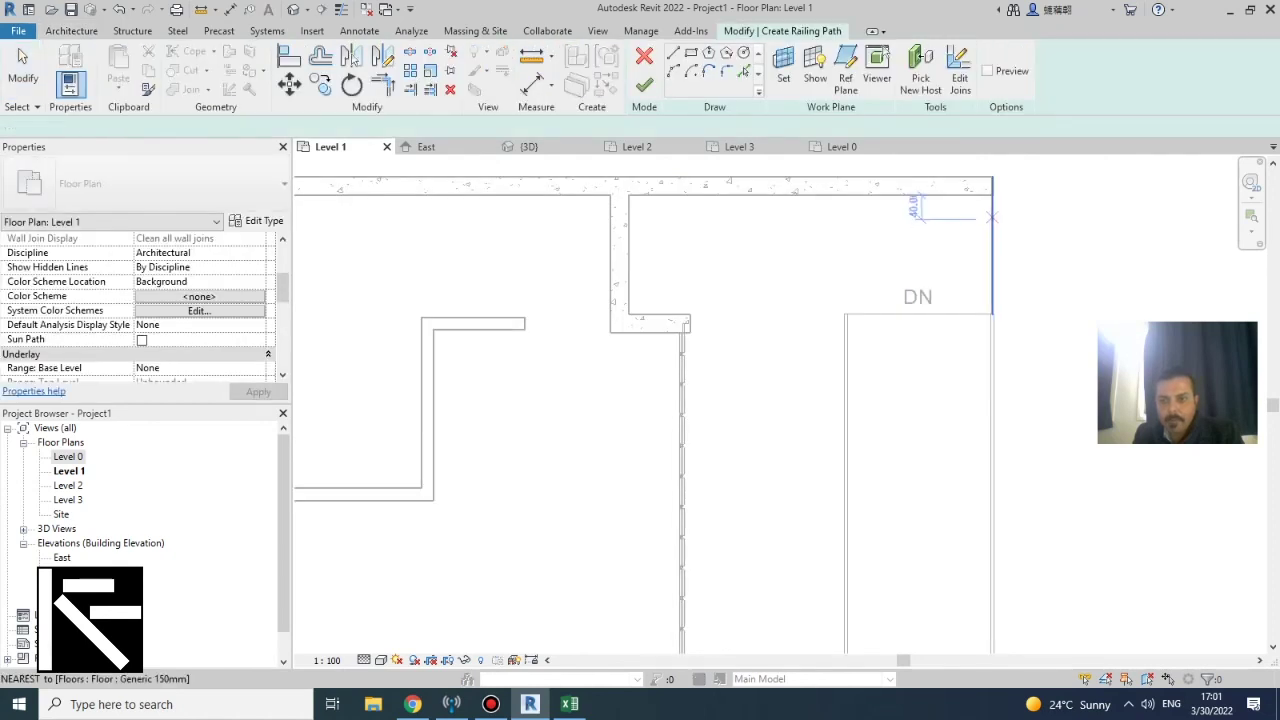
left_click(991, 194)
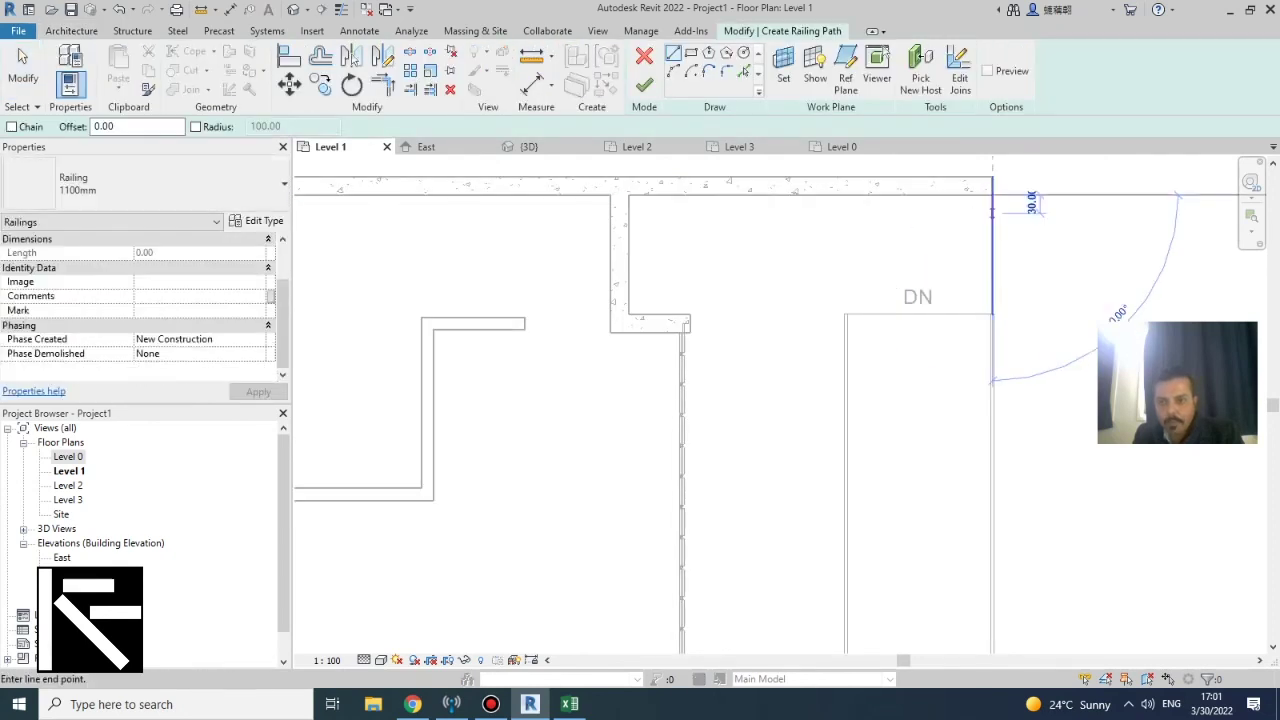
scroll(991, 312, "up", 3)
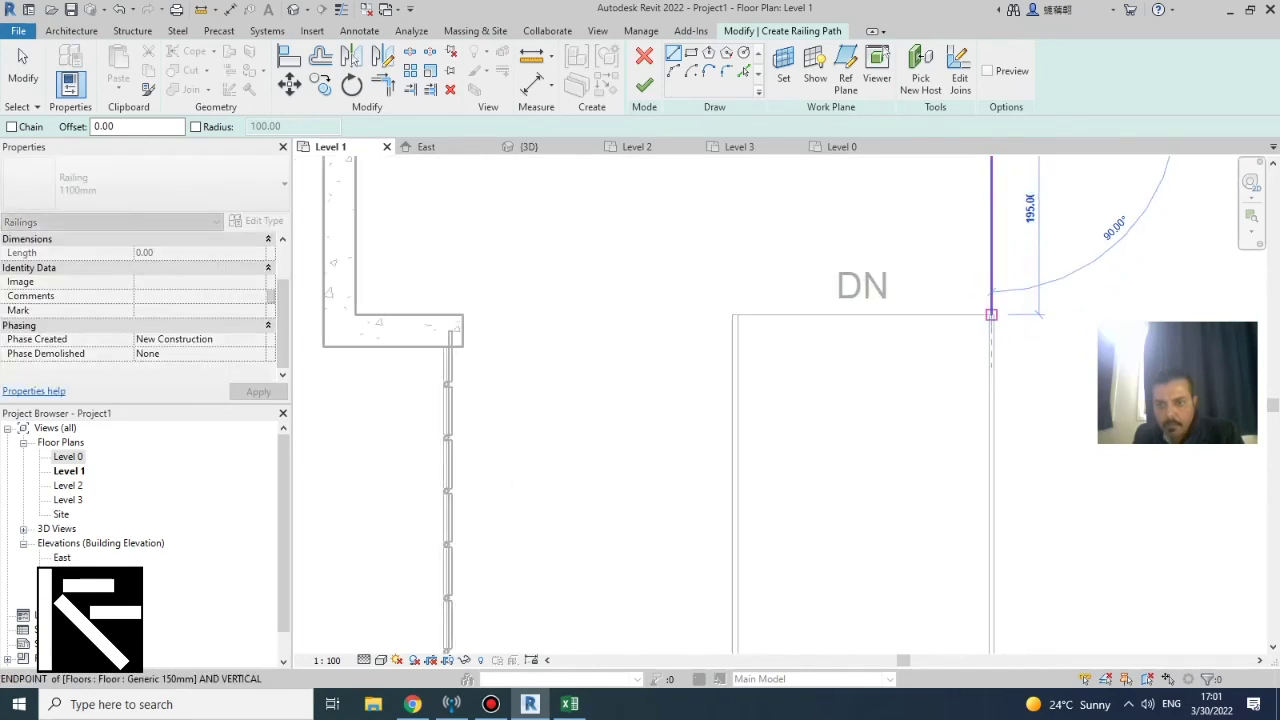
left_click(991, 312)
scroll(917, 293, "down", 3)
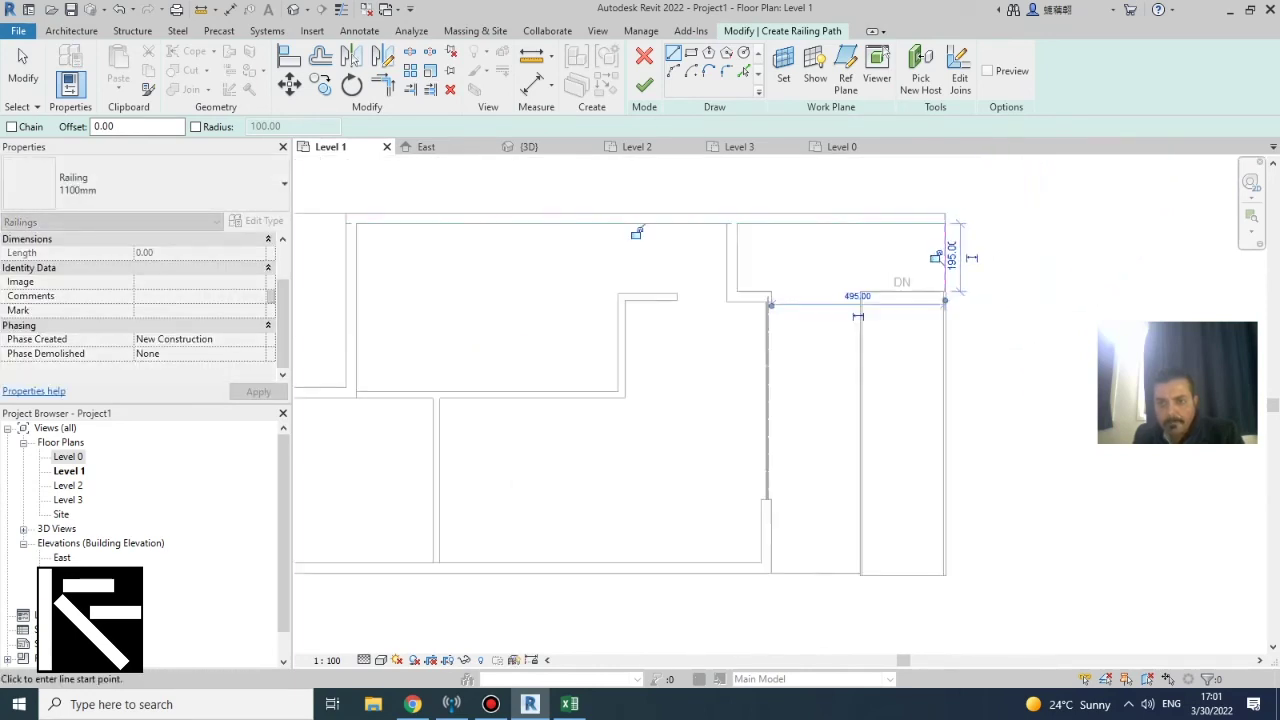
Try to include a separate 255 long segment along the front floor edge in the same railing sketch, and delete that segment
left_click(771, 573)
scroll(846, 570, "up", 3)
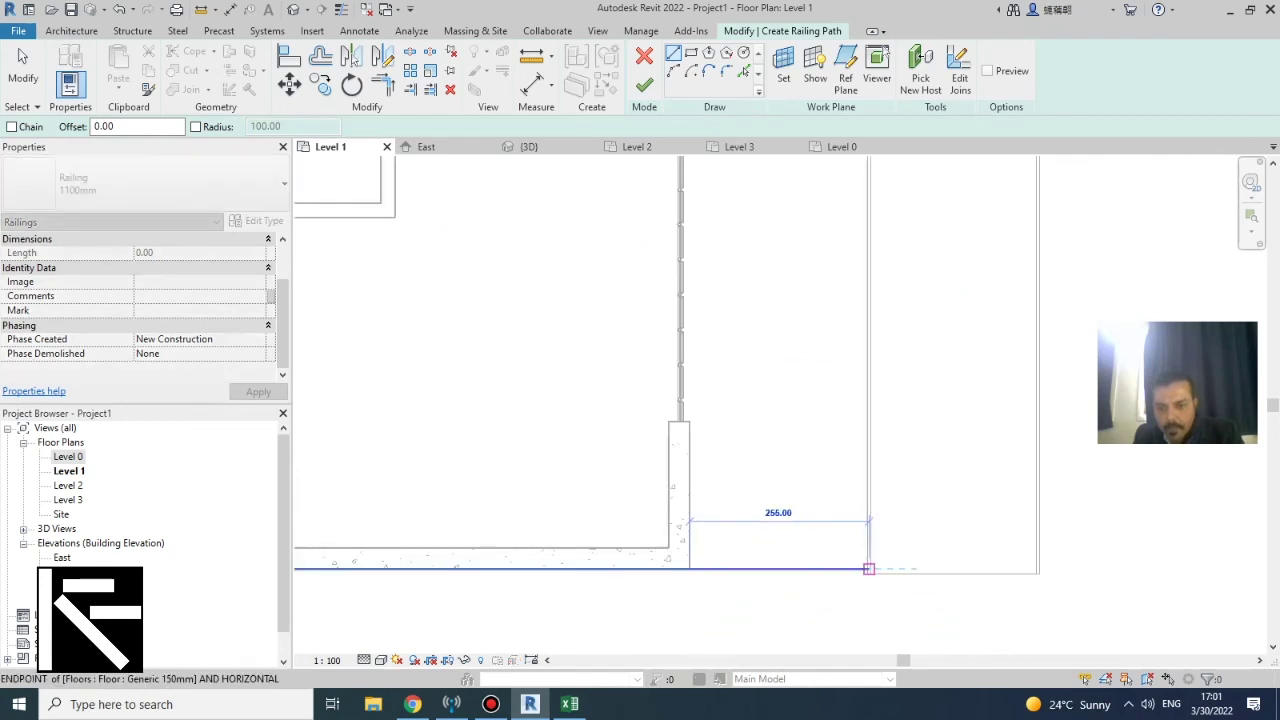
left_click(868, 569)
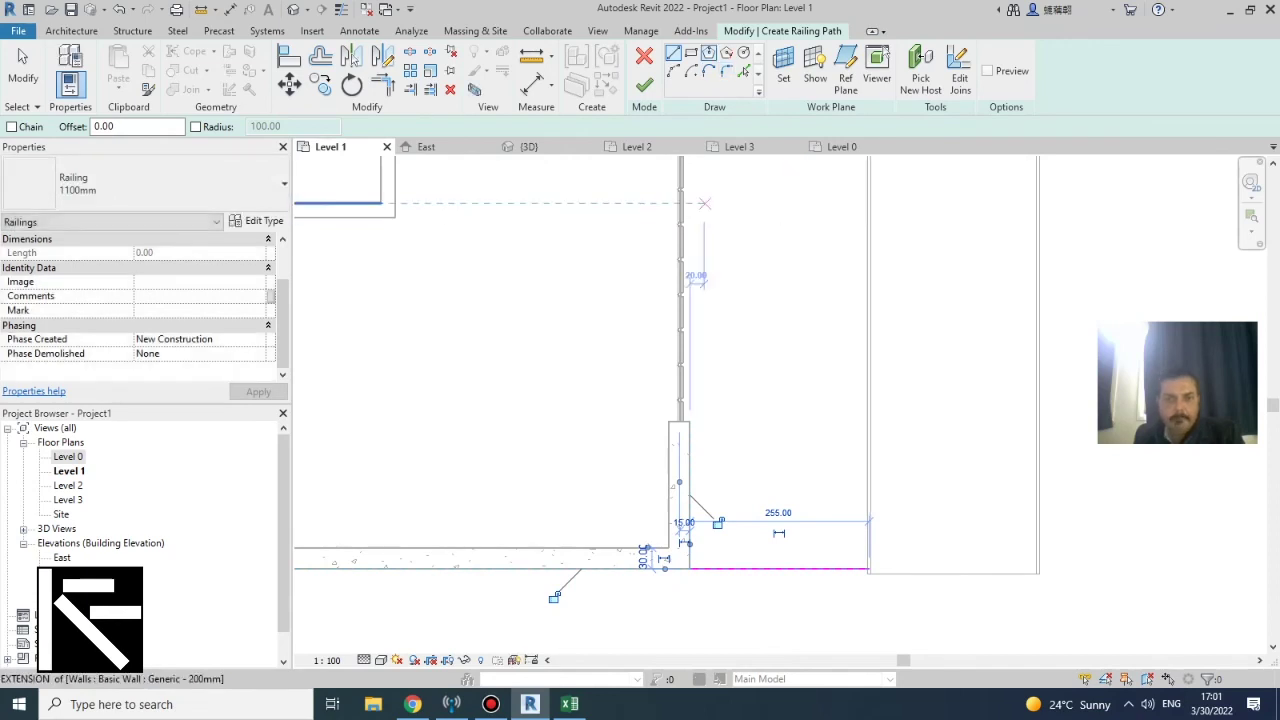
left_click(644, 85)
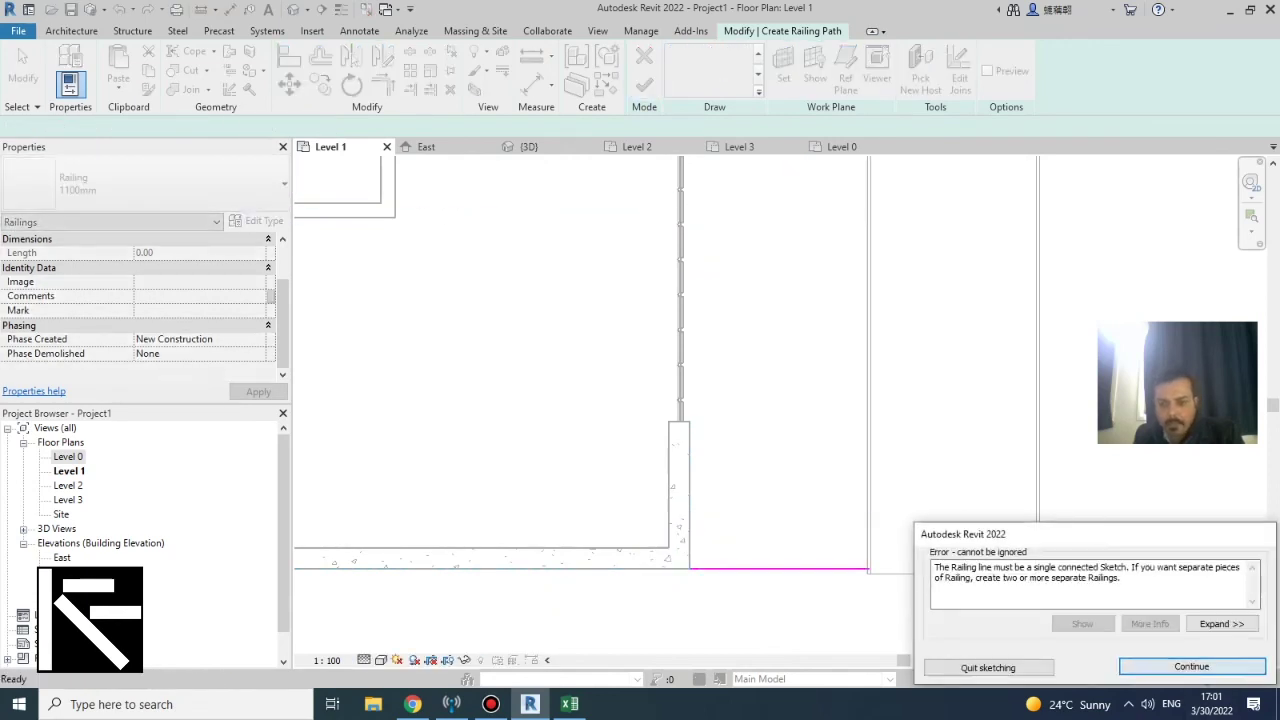
left_click(1200, 666)
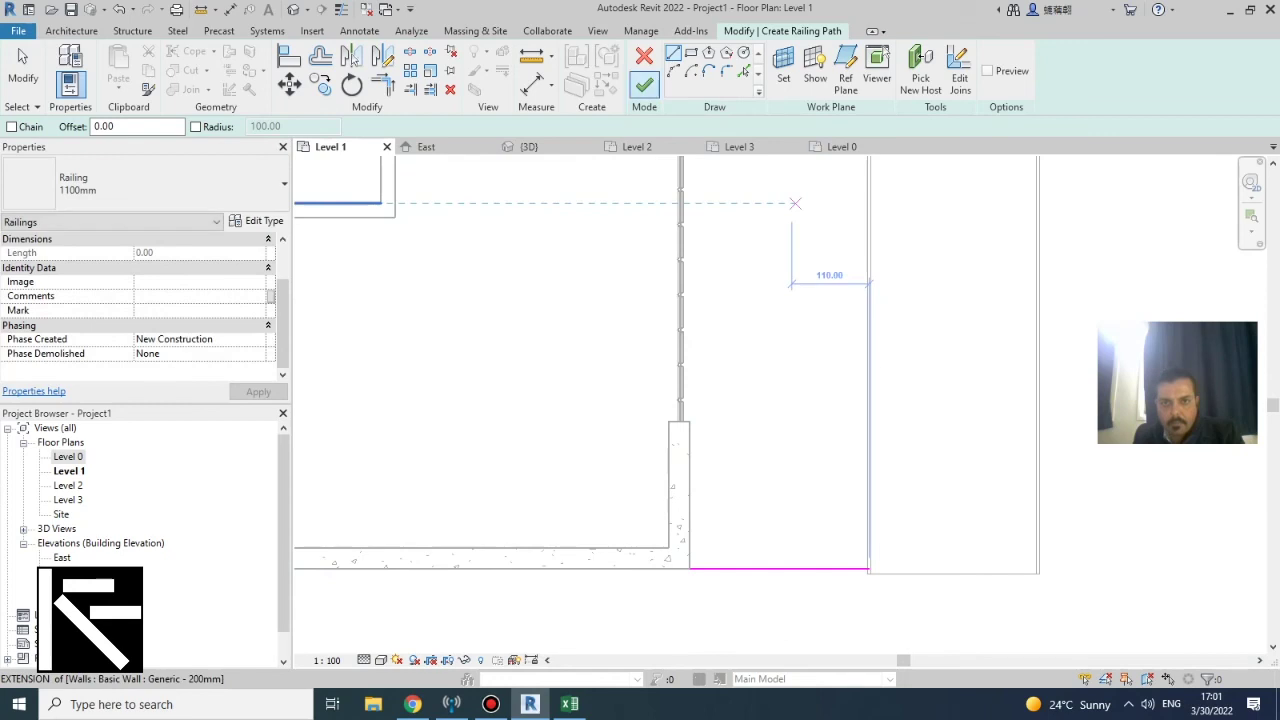
left_click(644, 85)
left_click(990, 666)
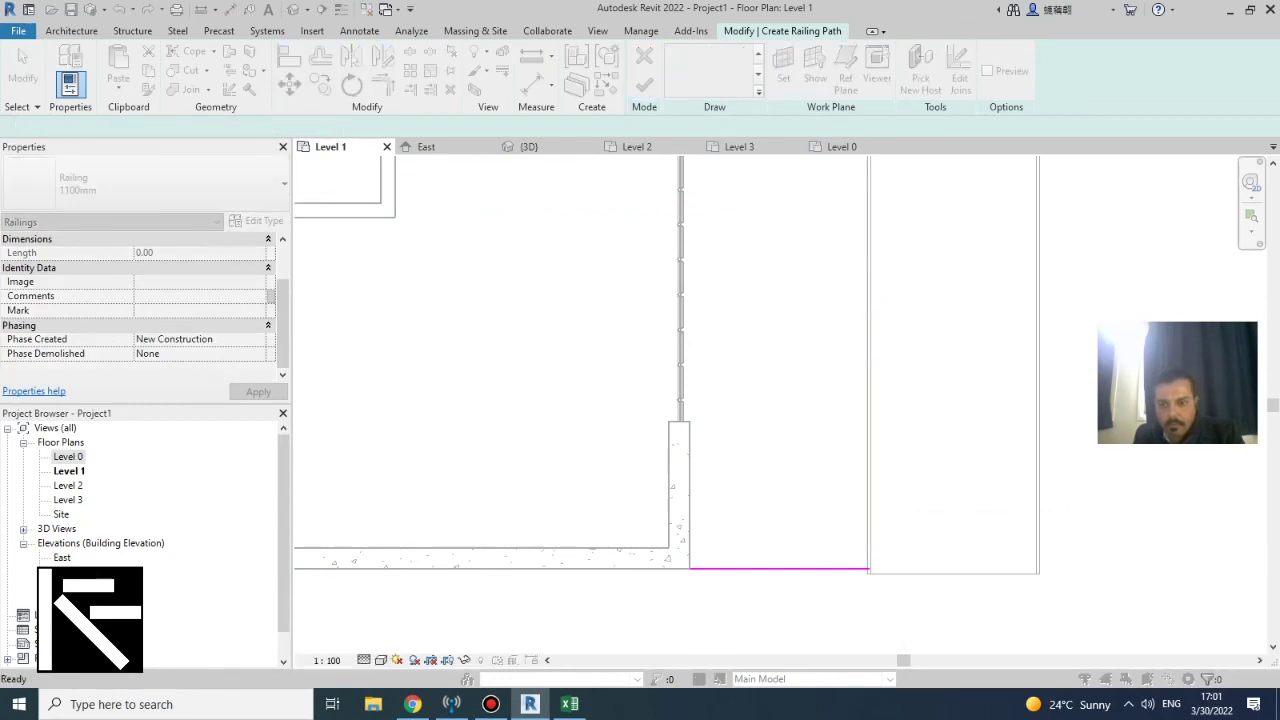
left_click(782, 568)
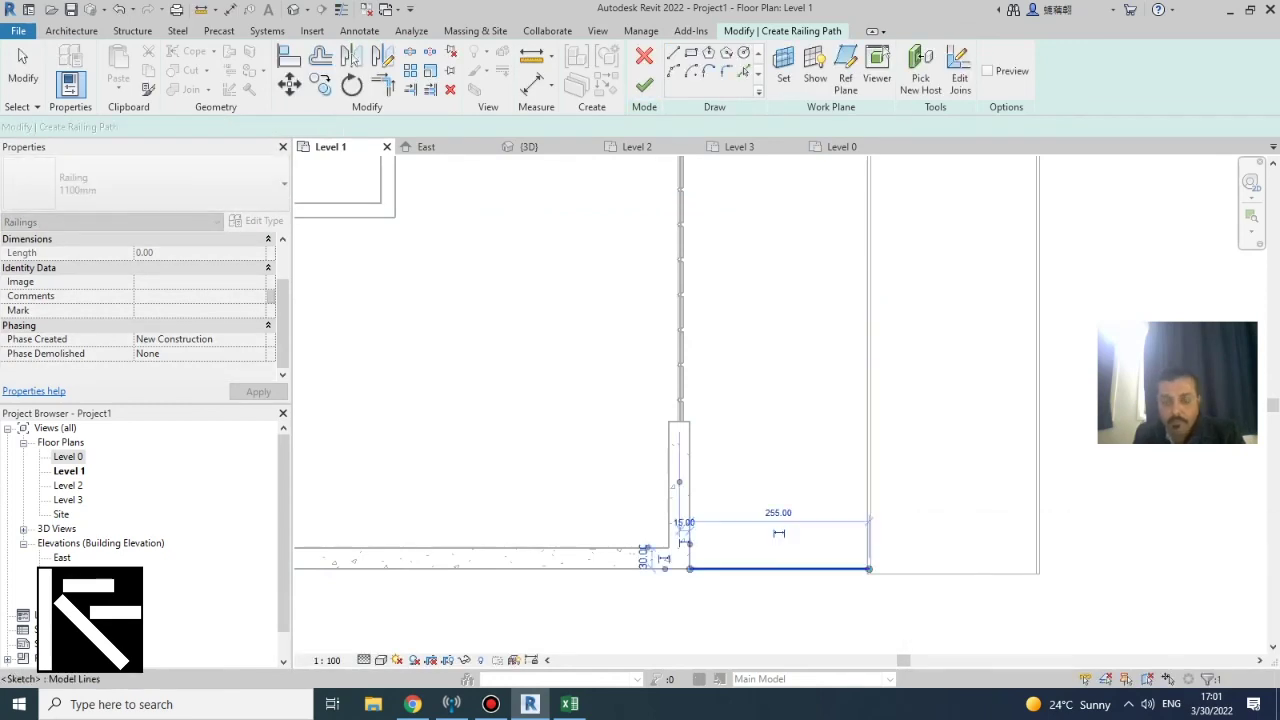
key("Delete")
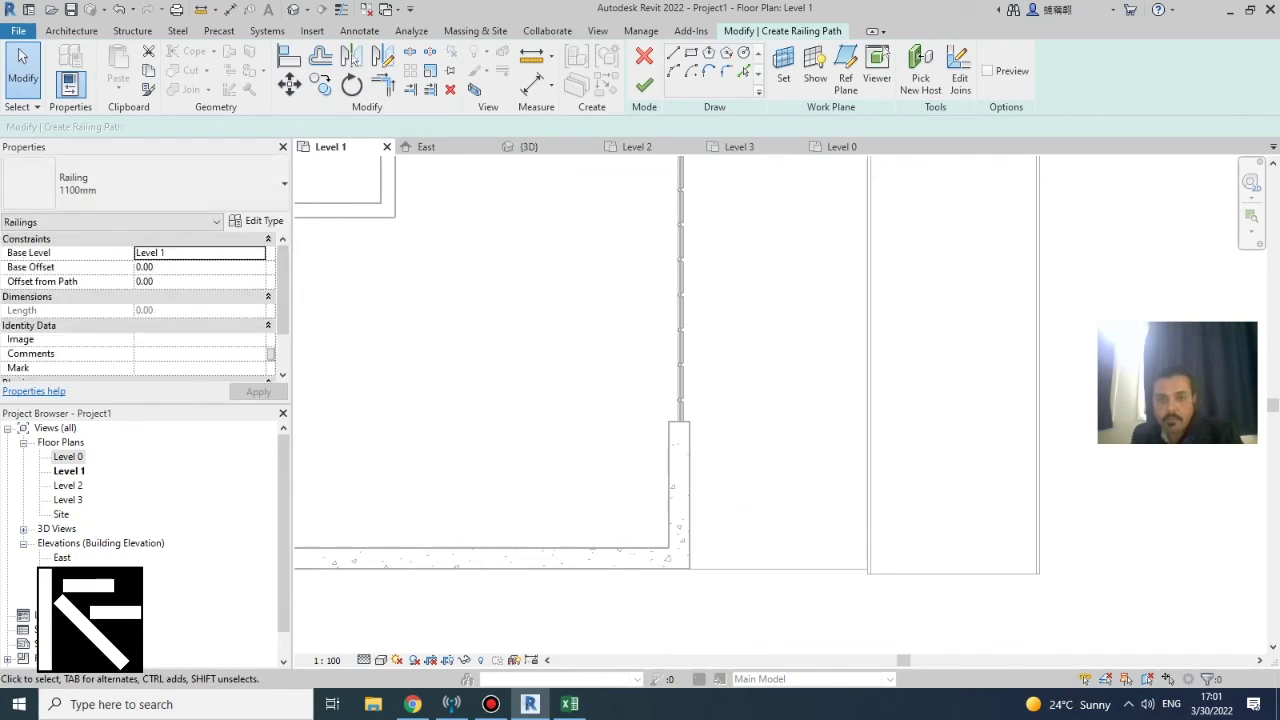
Finish the outer-edge railing, and create a separate railing about 252.5 long along the front floor edge between the ramp and the wall
left_click(644, 85)
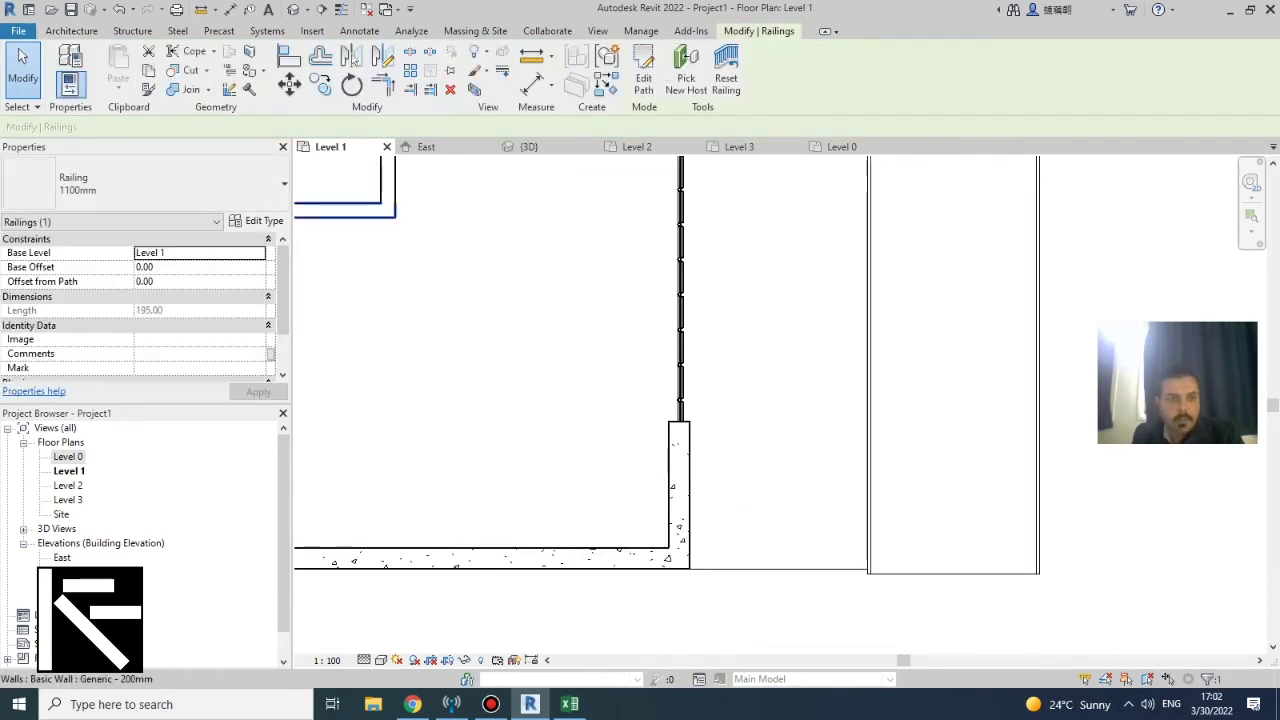
left_click(71, 30)
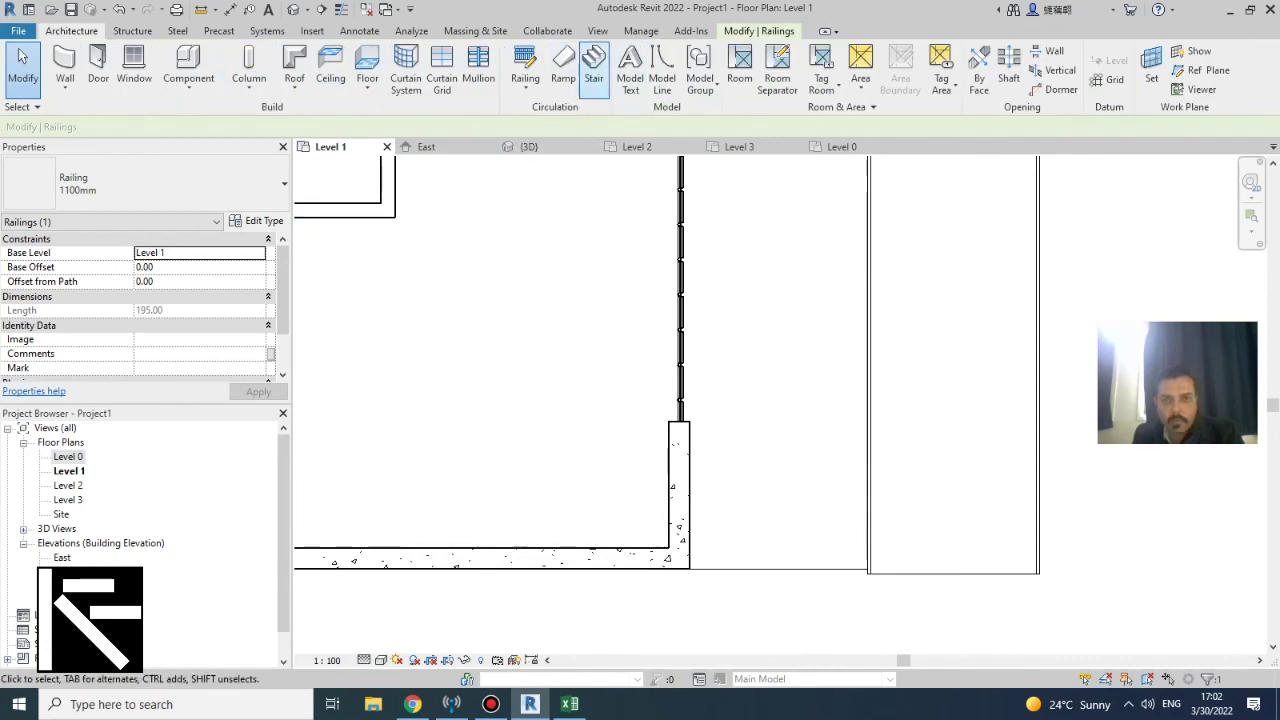
left_click(525, 62)
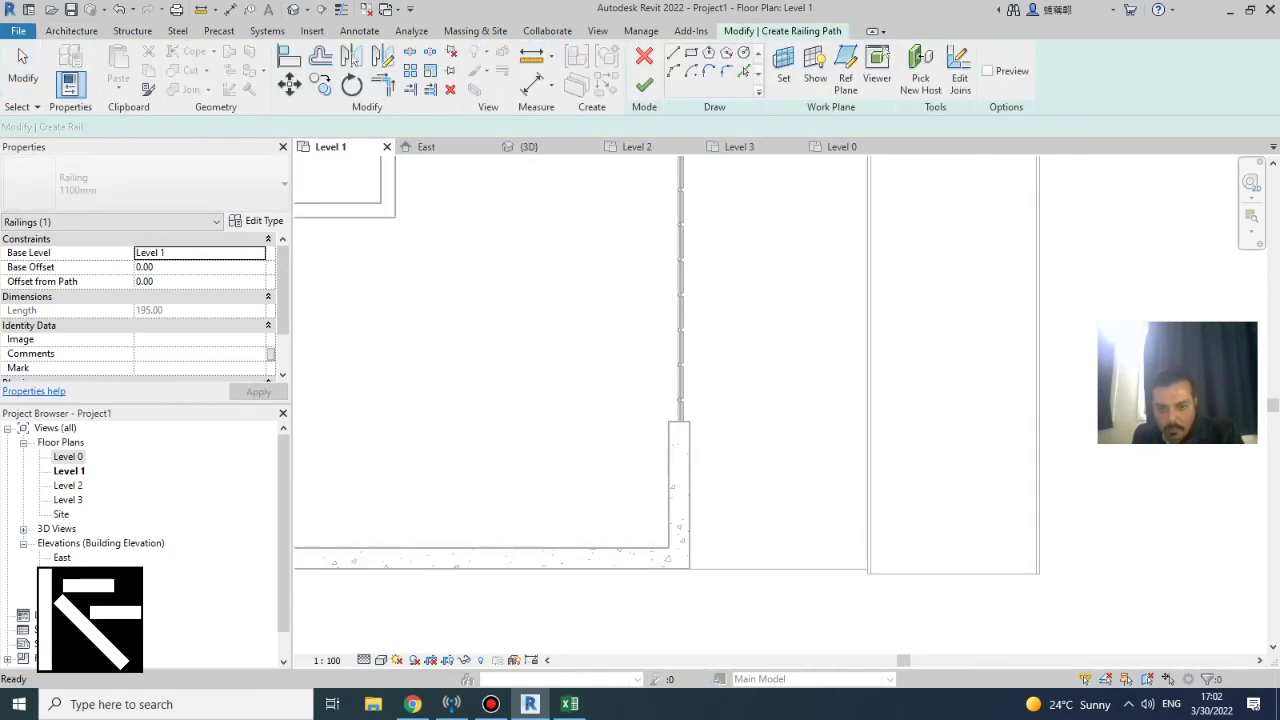
left_click(866, 568)
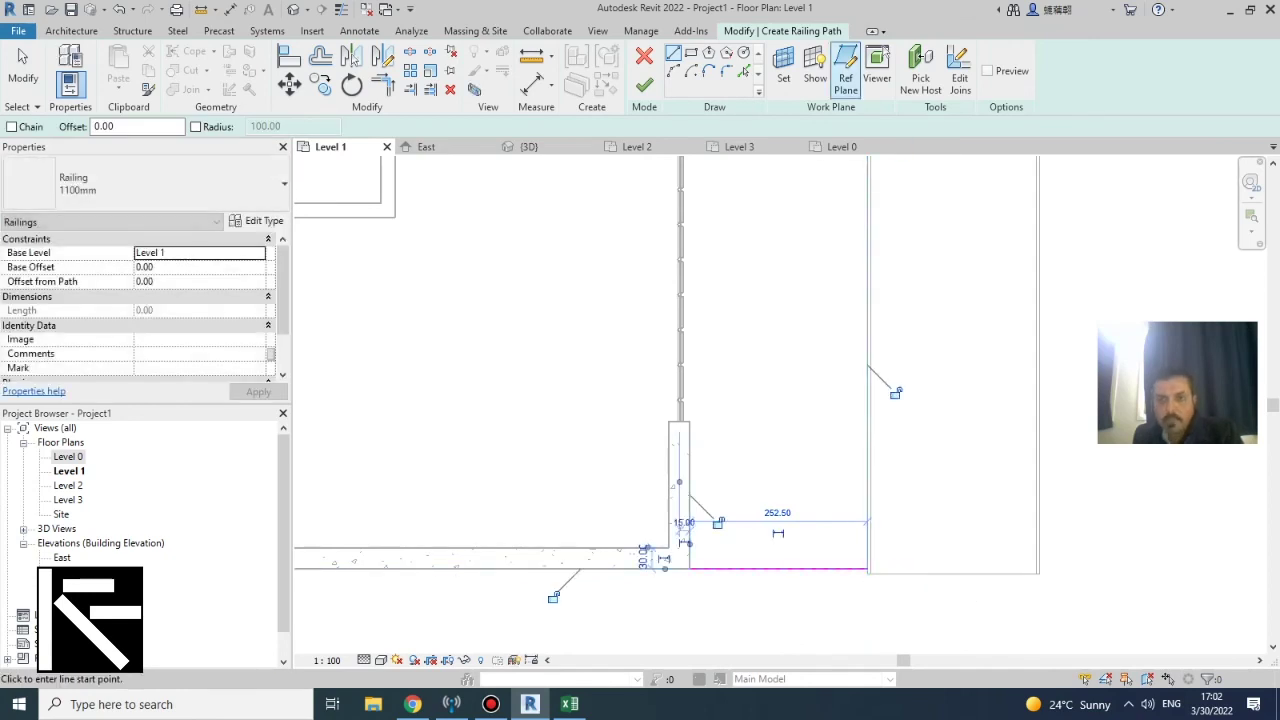
left_click(644, 85)
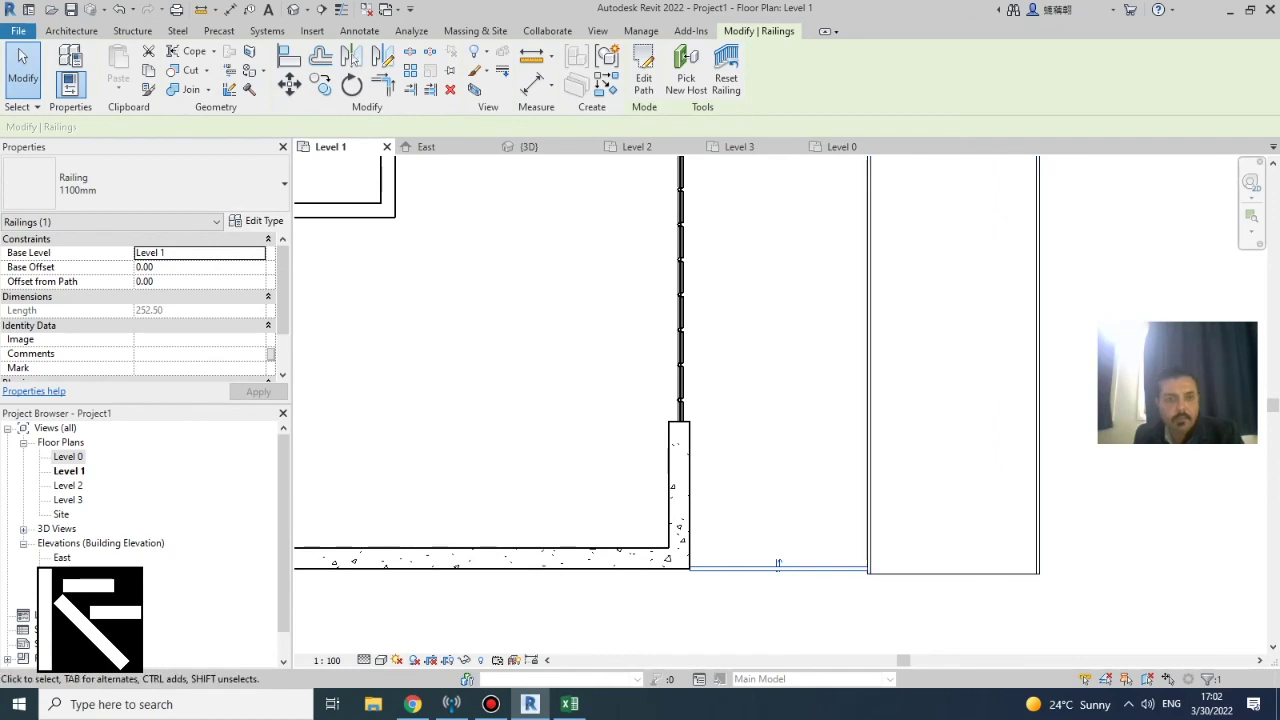
key("Escape")
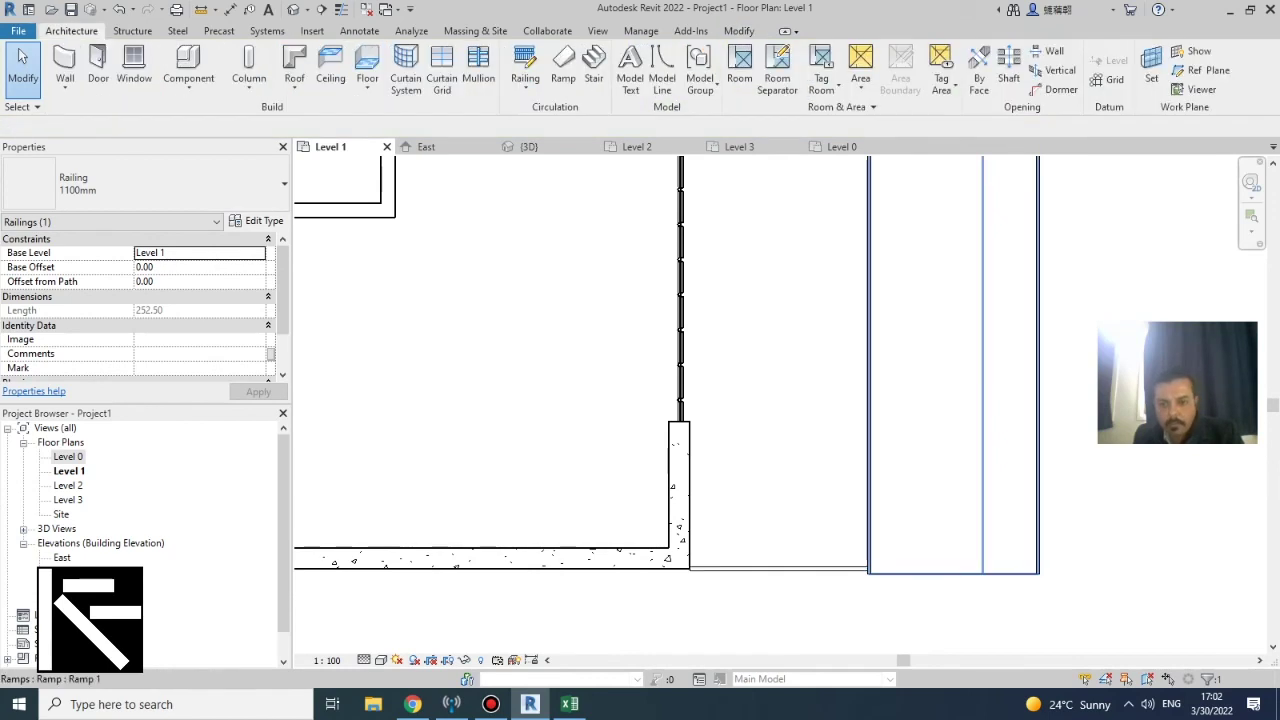
Align the ramp's lower end line with the front floor edge, finish the ramp sketch, and check the ramp and railings in the 3D view
left_click(953, 573)
double_click(953, 573)
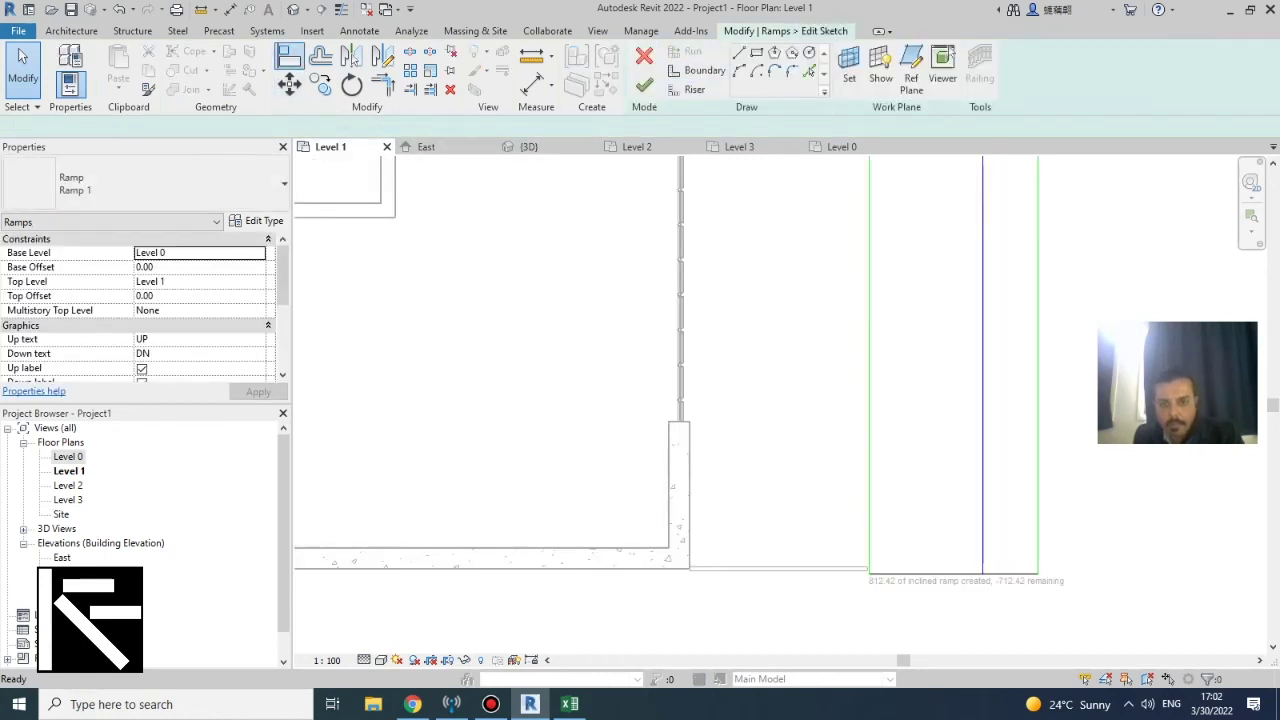
left_click(352, 58)
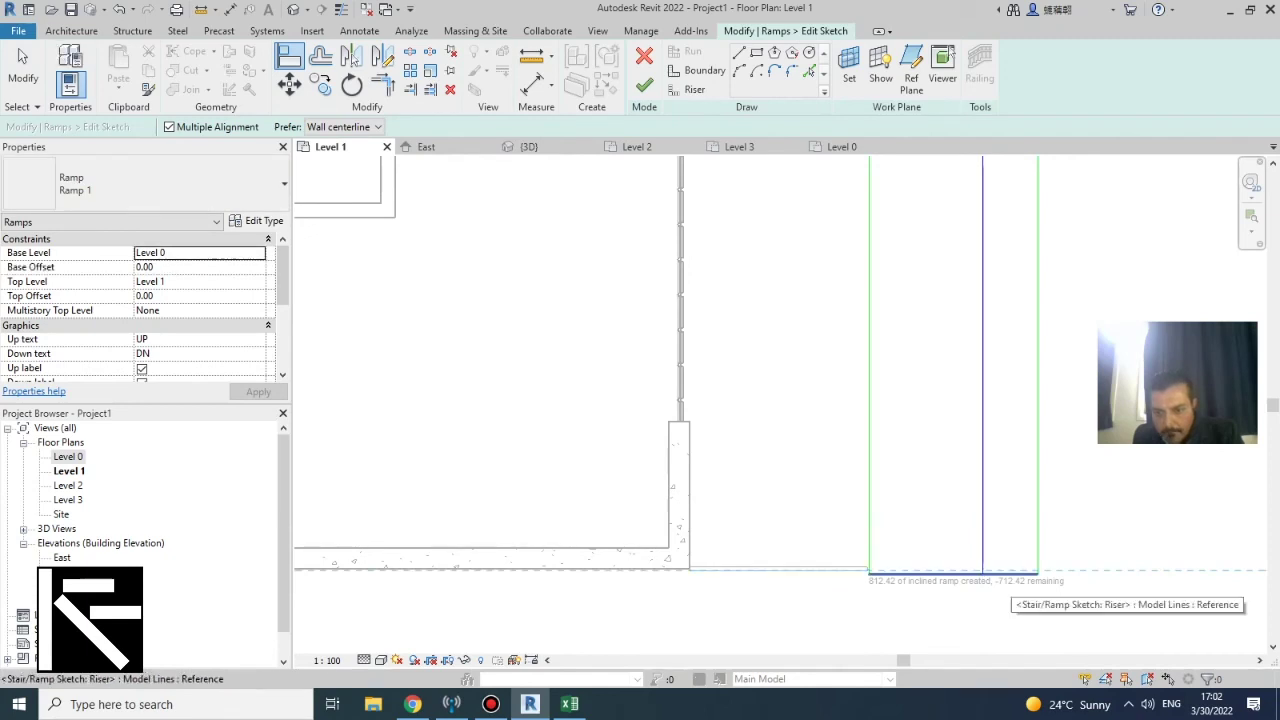
left_click(862, 572)
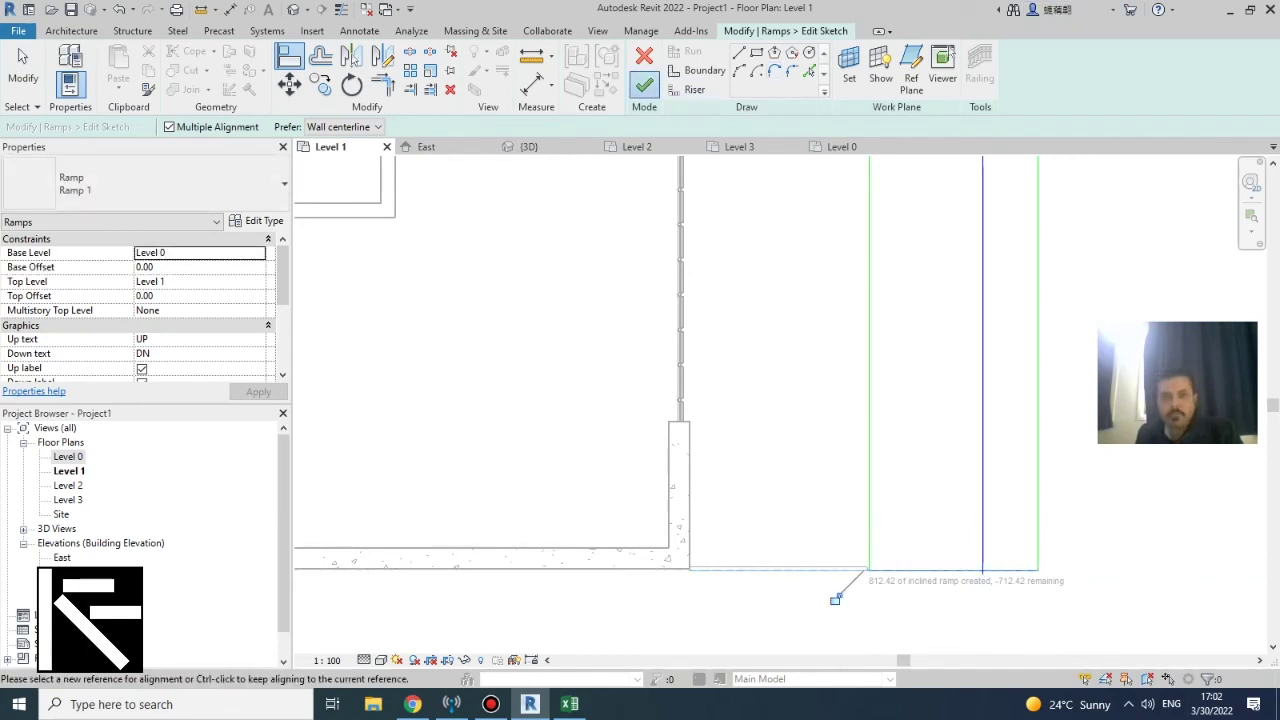
key("Escape")
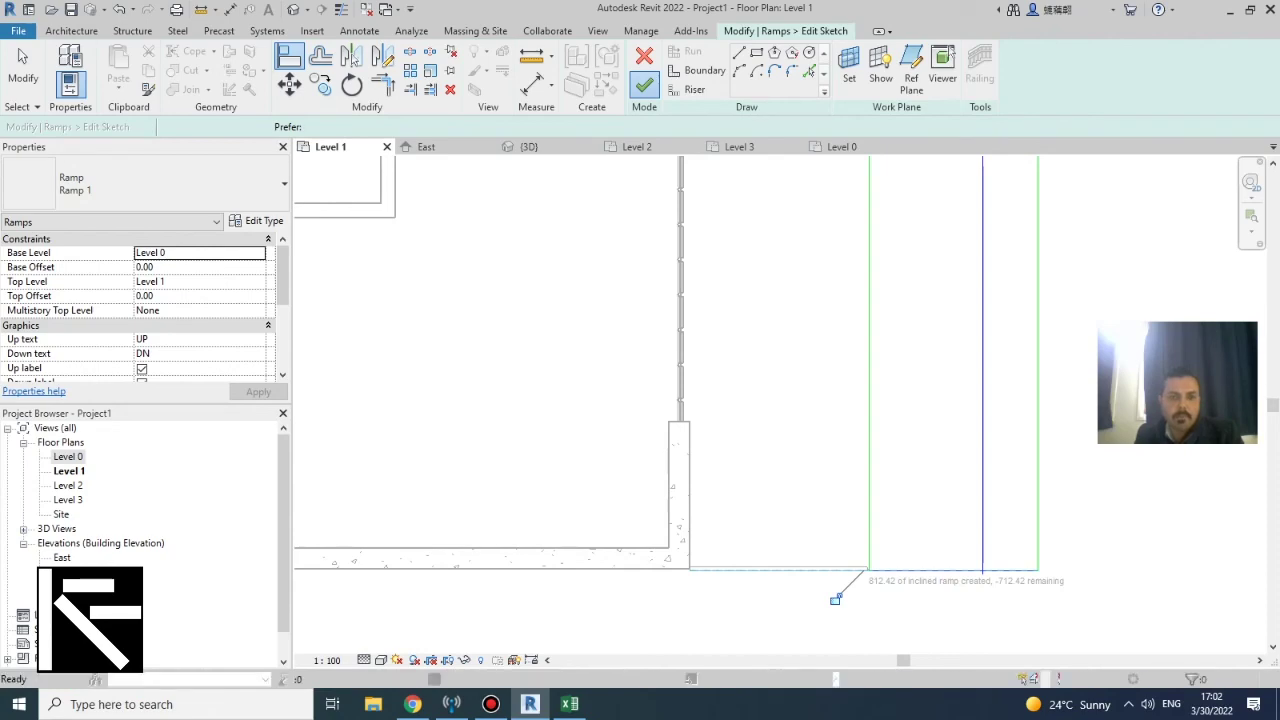
left_click(950, 450)
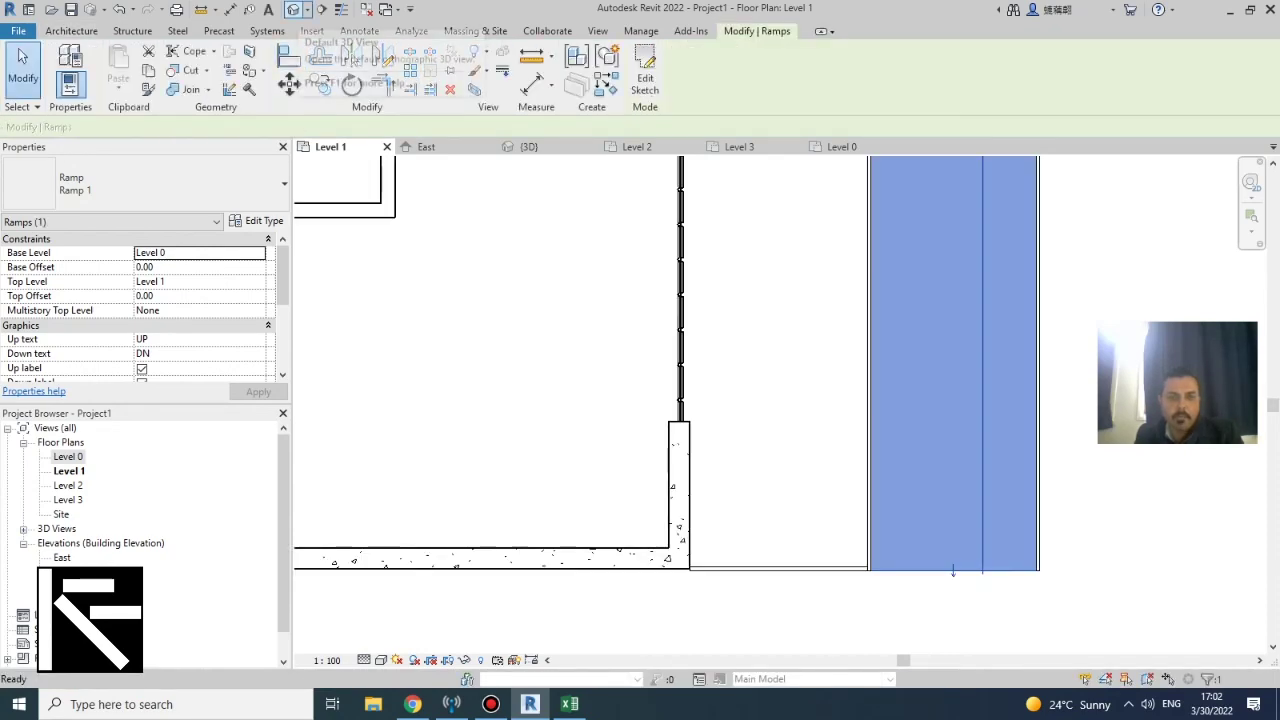
left_click(293, 9)
key("Escape")
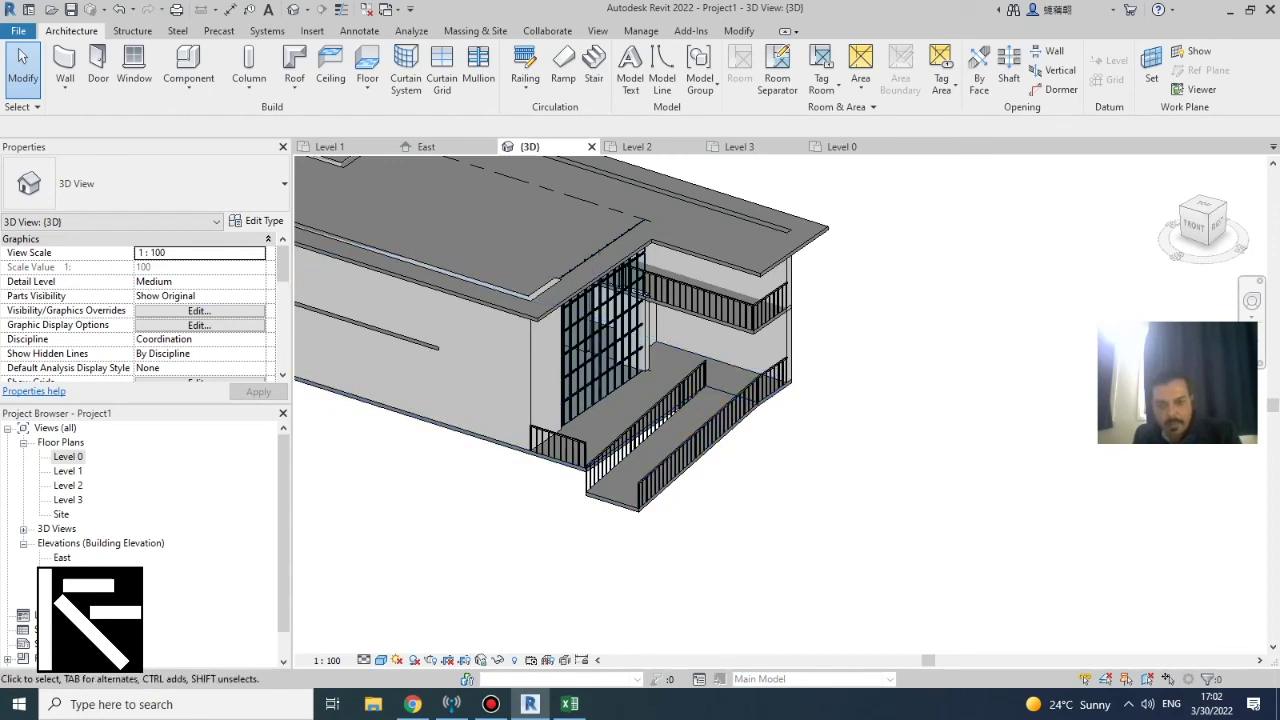
middle_click_drag(778, 440, 748, 462, "shift")
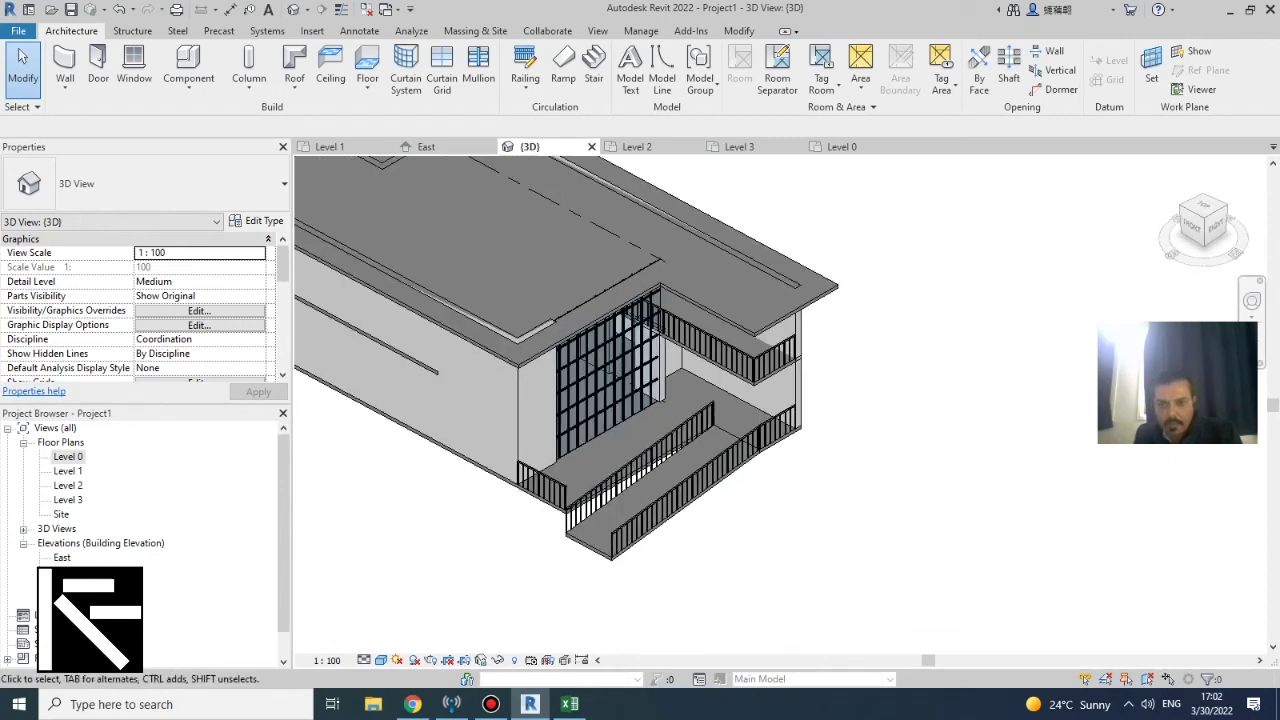
scroll(878, 452, "down", 3)
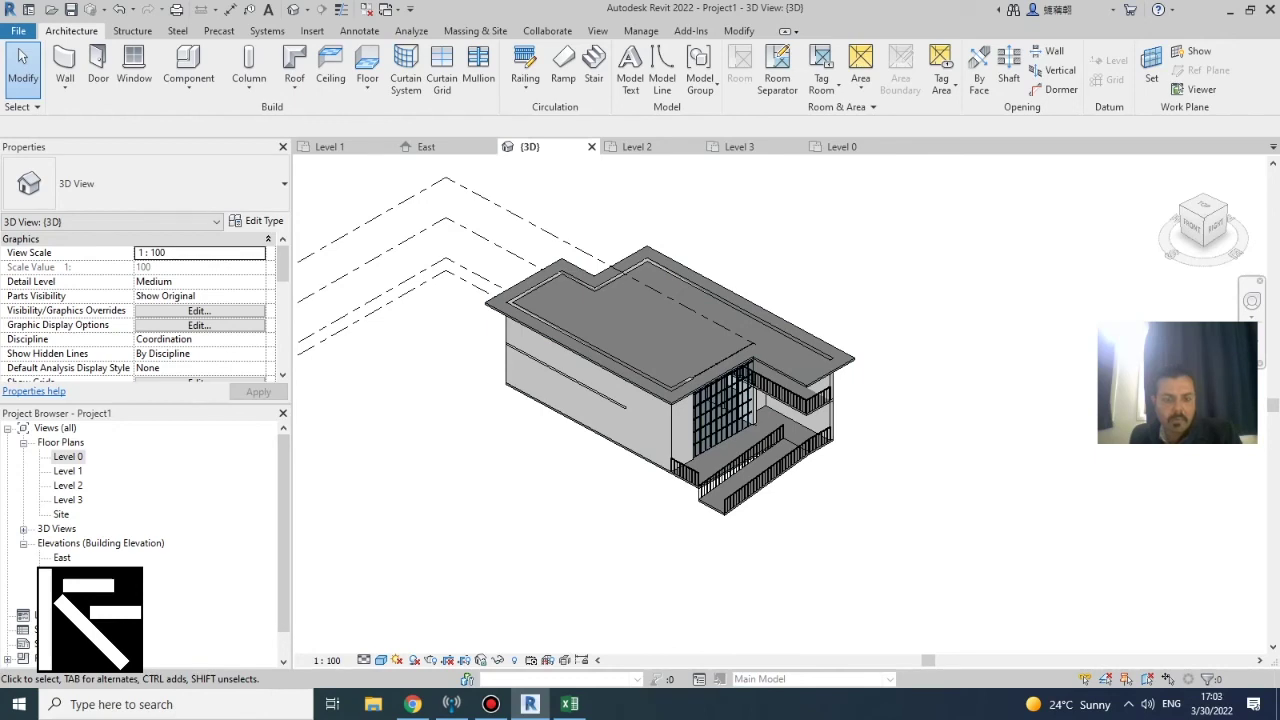
In the Level 2 plan, place a horizontal building section through the front rooms, spanning the whole building and facing the back wall, and open its view
double_click(68, 486)
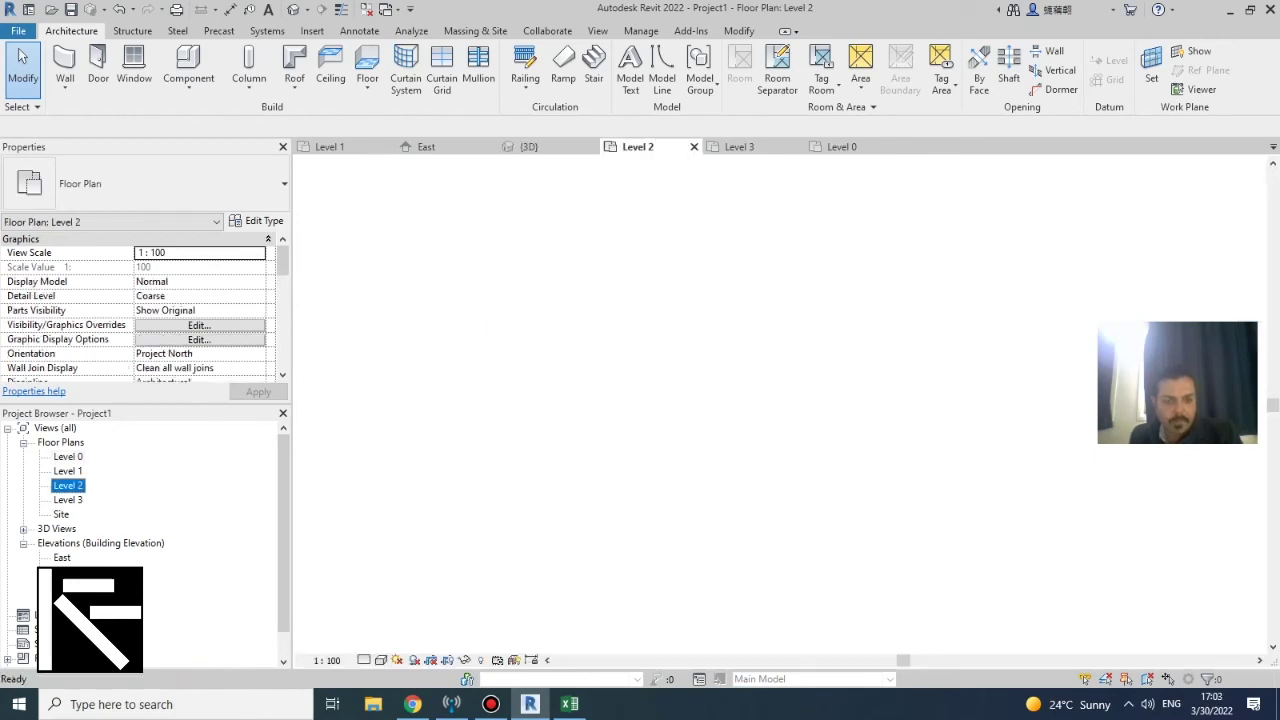
scroll(717, 356, "down", 2)
scroll(734, 378, "down", 2)
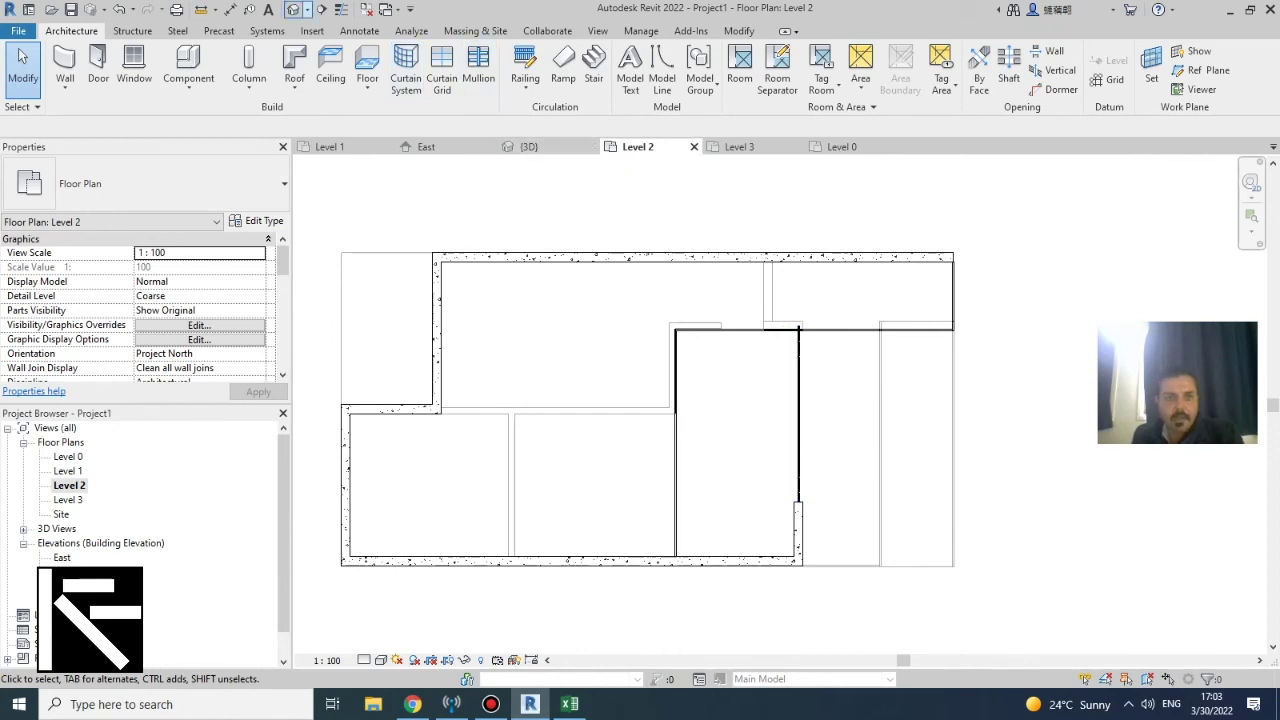
left_click(320, 9)
scroll(752, 487, "down", 2)
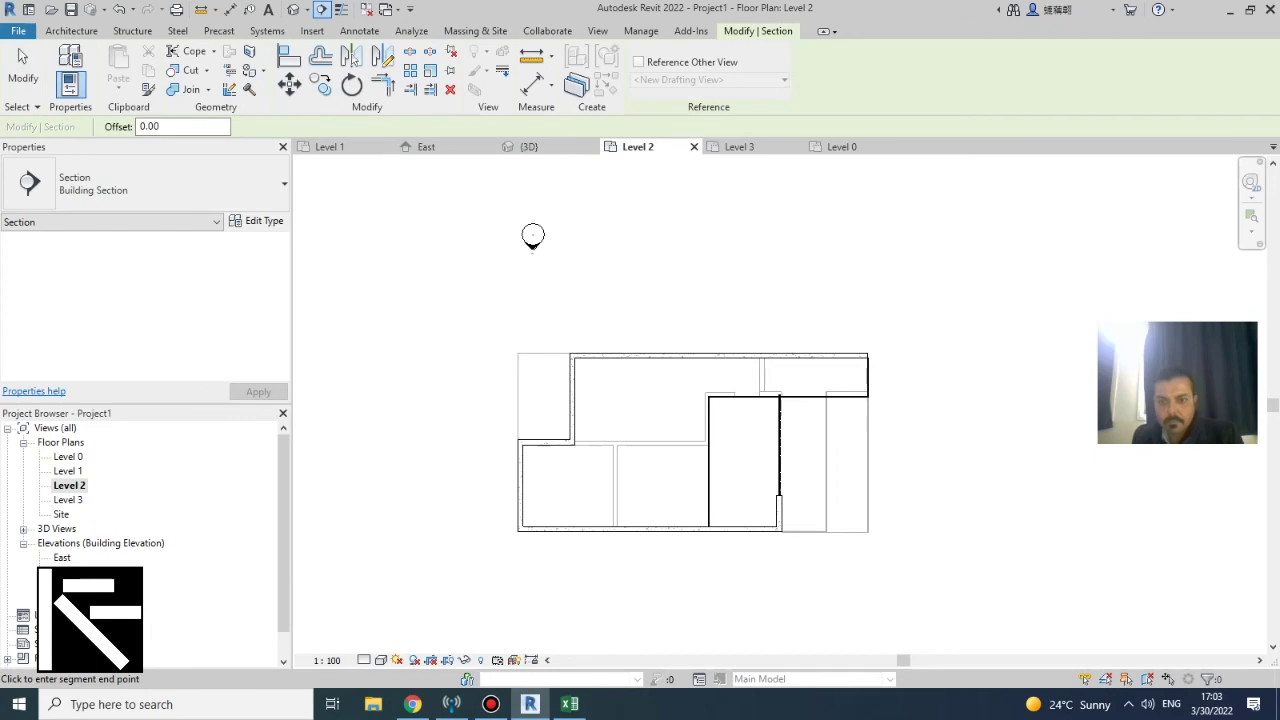
left_click(468, 480)
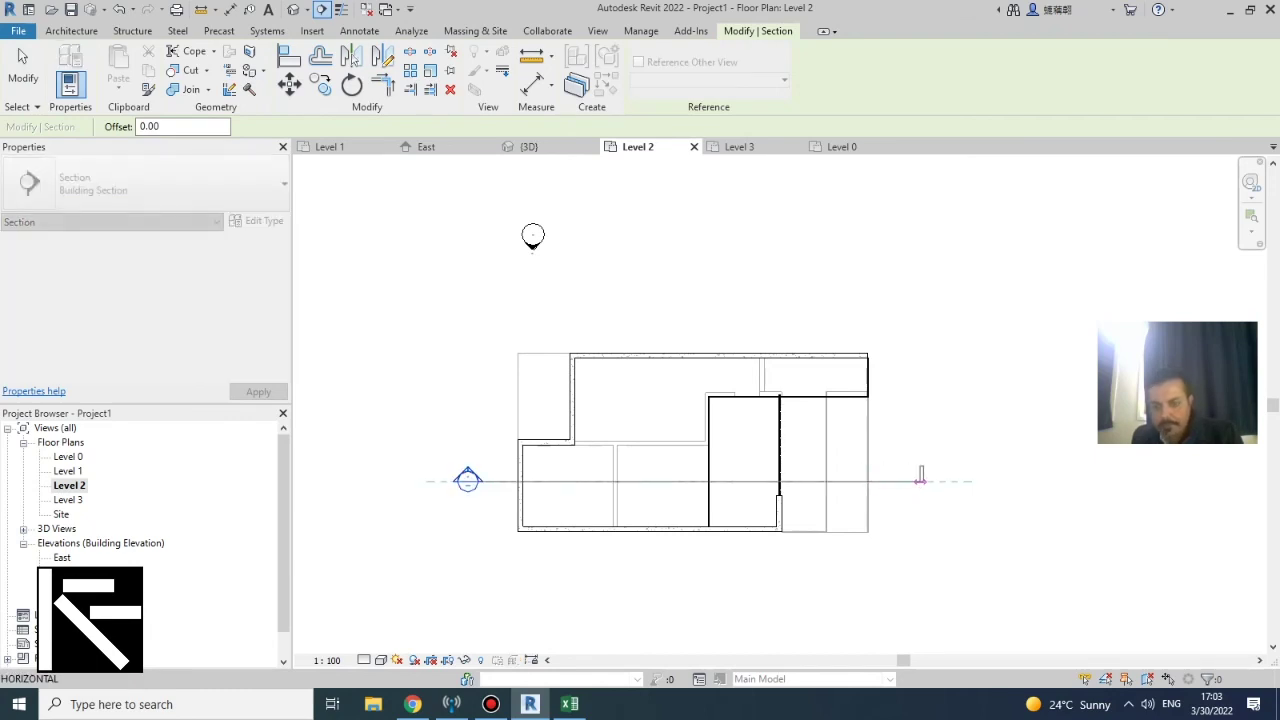
left_click(921, 480)
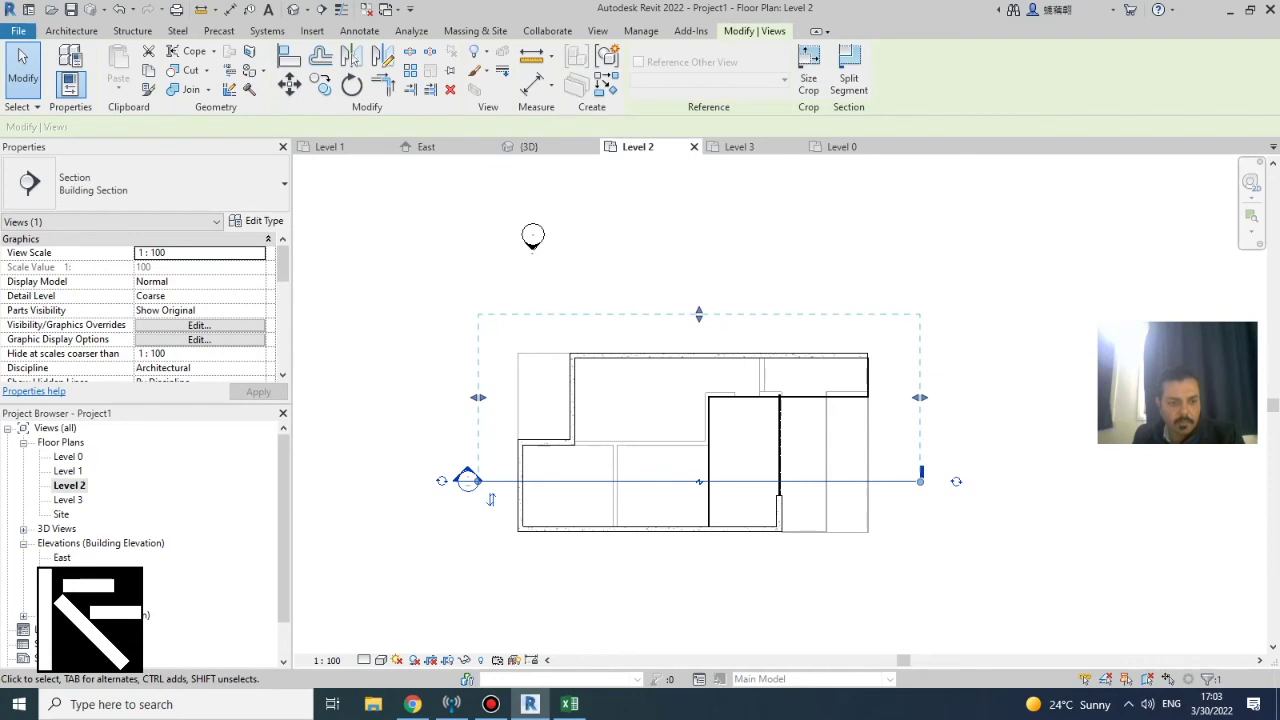
key("Escape")
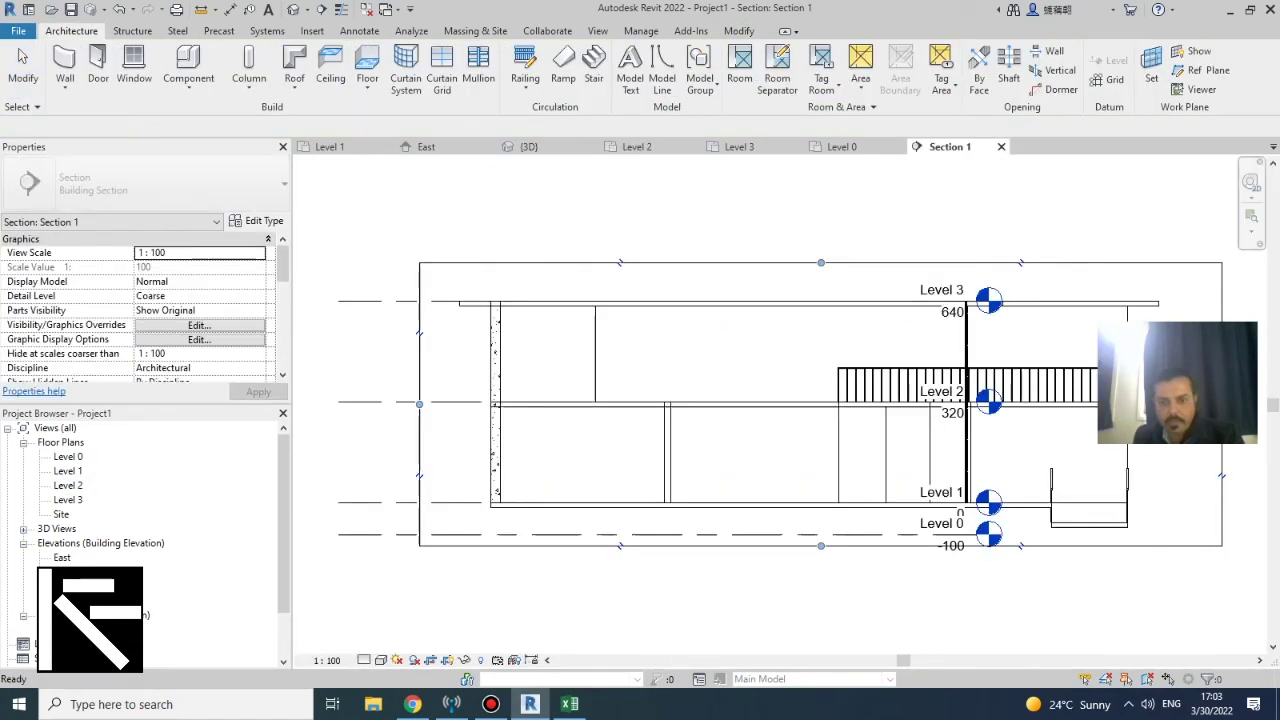
scroll(540, 577, "down", 2)
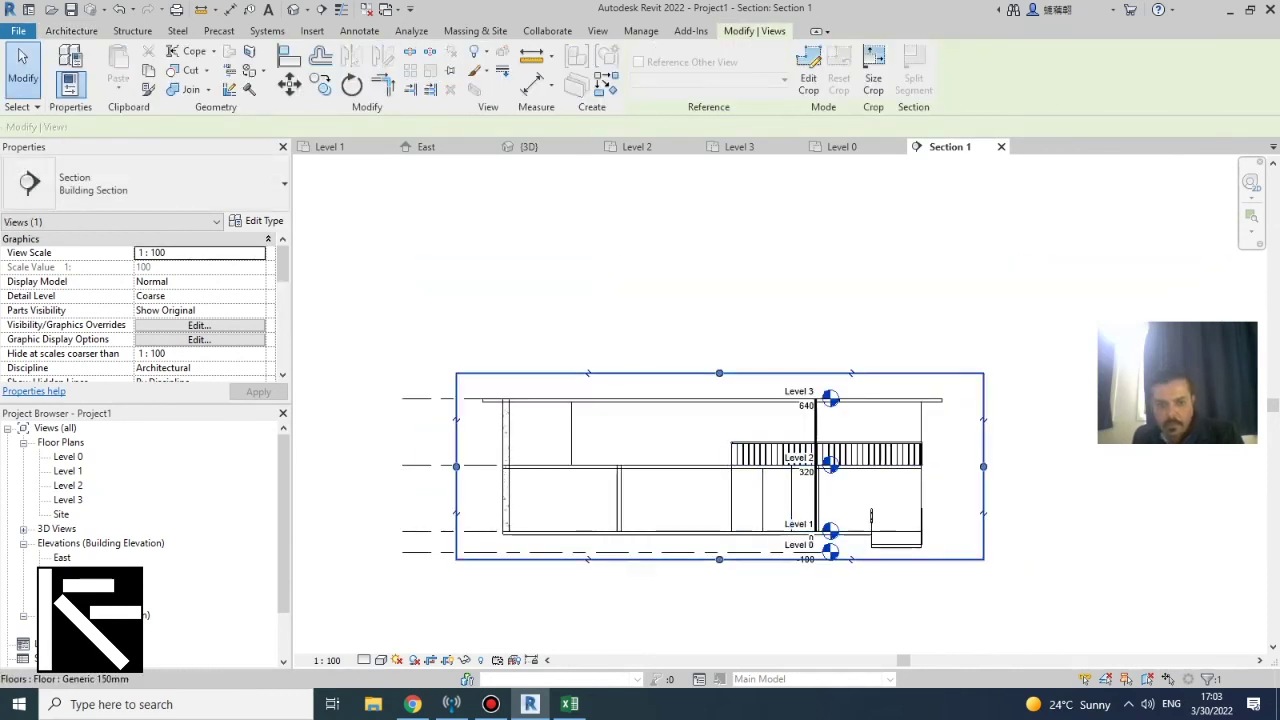
scroll(778, 531, "up", 1)
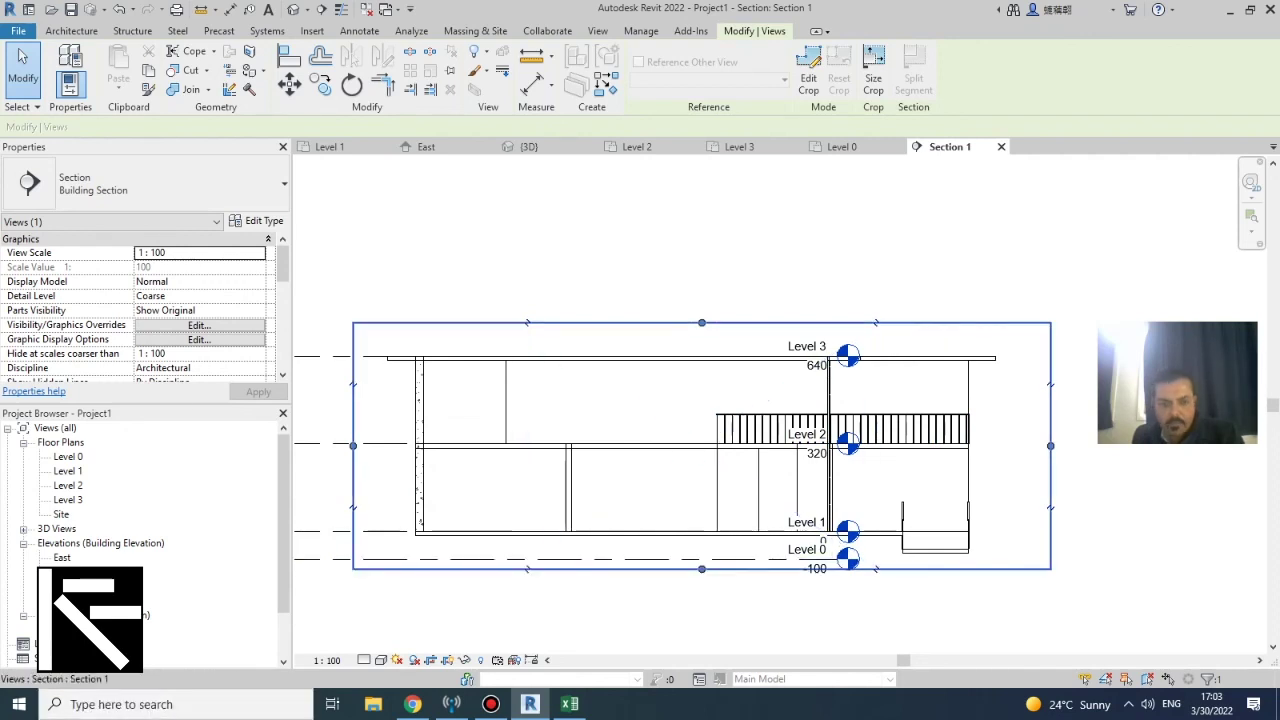
Display the section view in the Realistic visual style and move the level heads outward, clear of the building
left_click(381, 660)
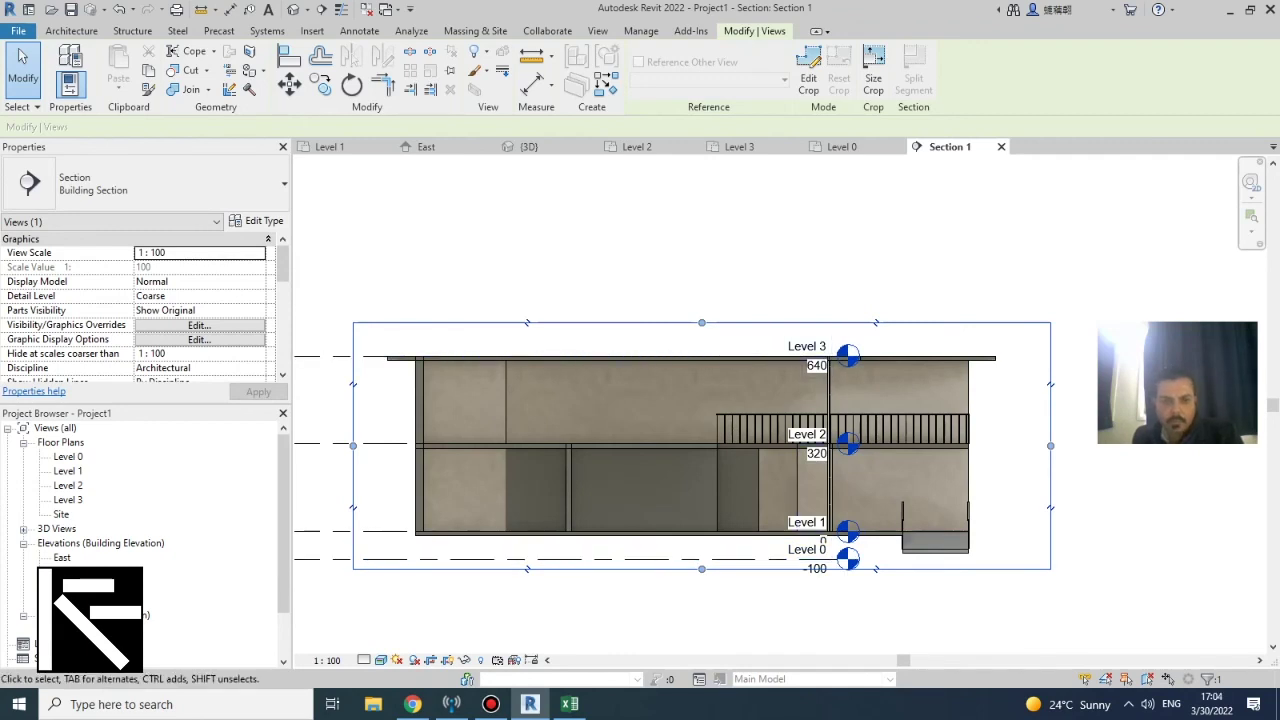
left_click(846, 356)
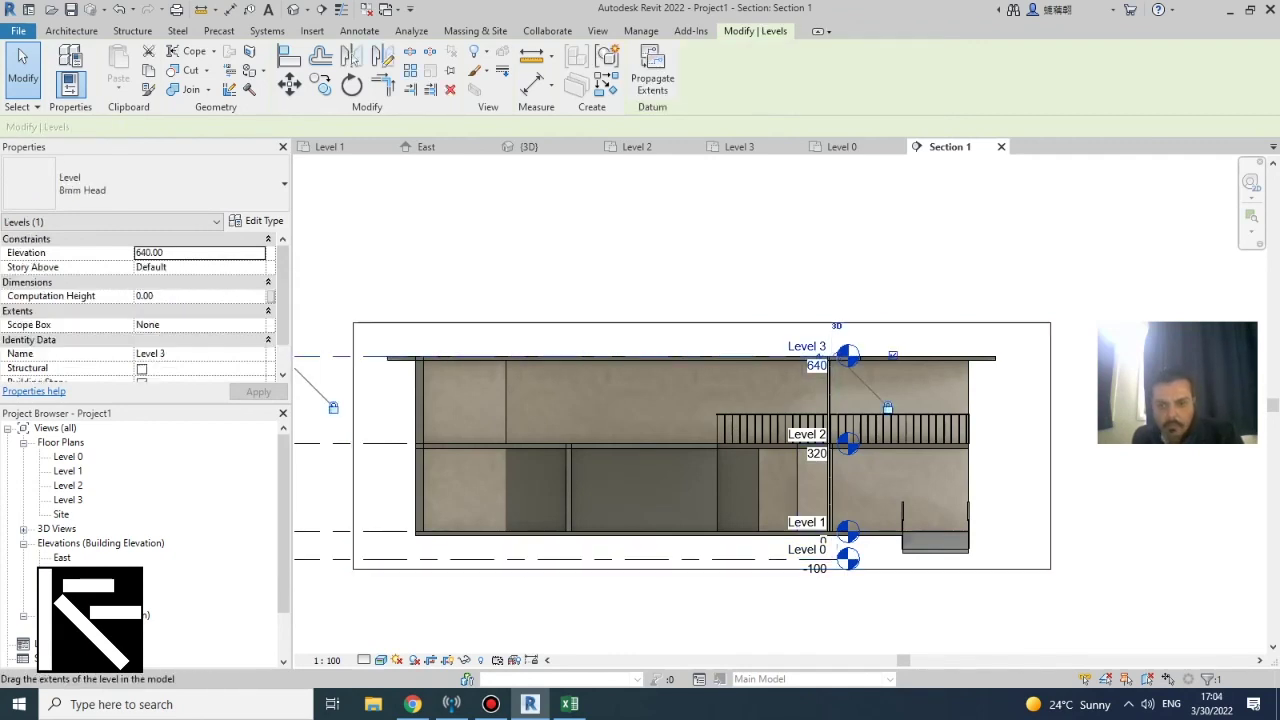
left_click_drag(838, 356, 1076, 356)
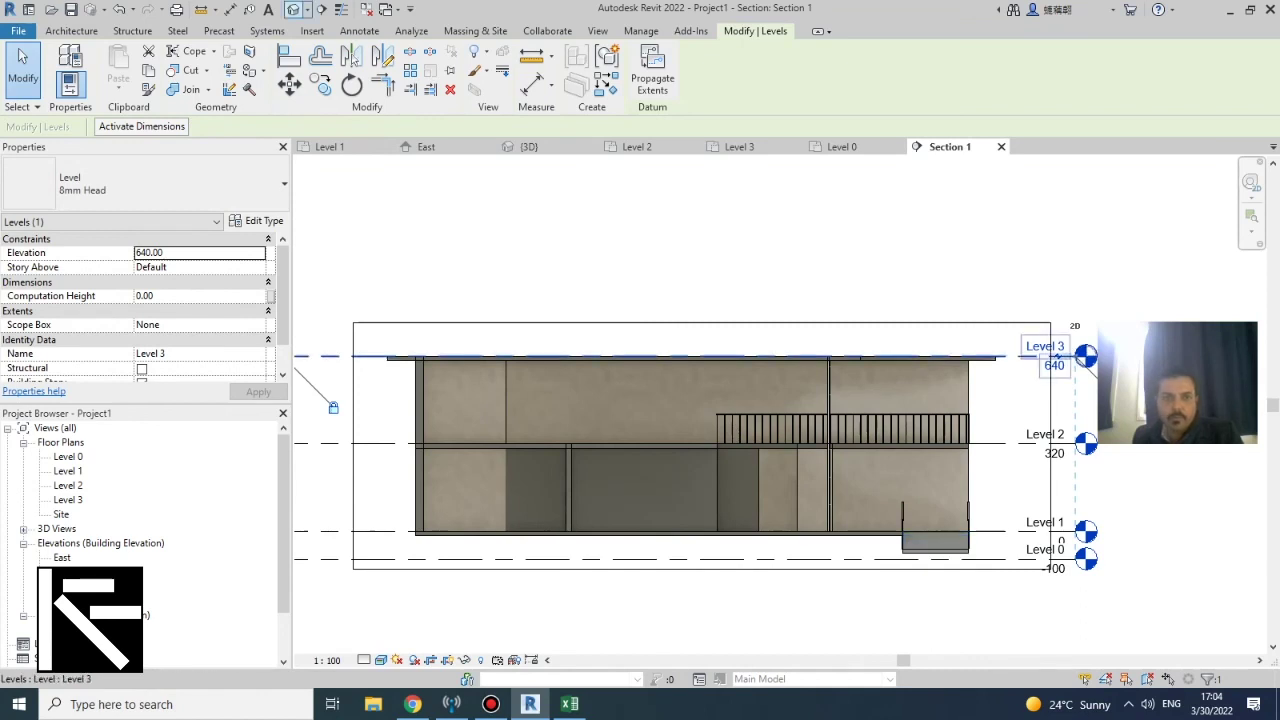
left_click(1054, 365)
Display the 3D view in the Realistic visual style and inspect the building's entrance ramp and railings up close
left_click(293, 9)
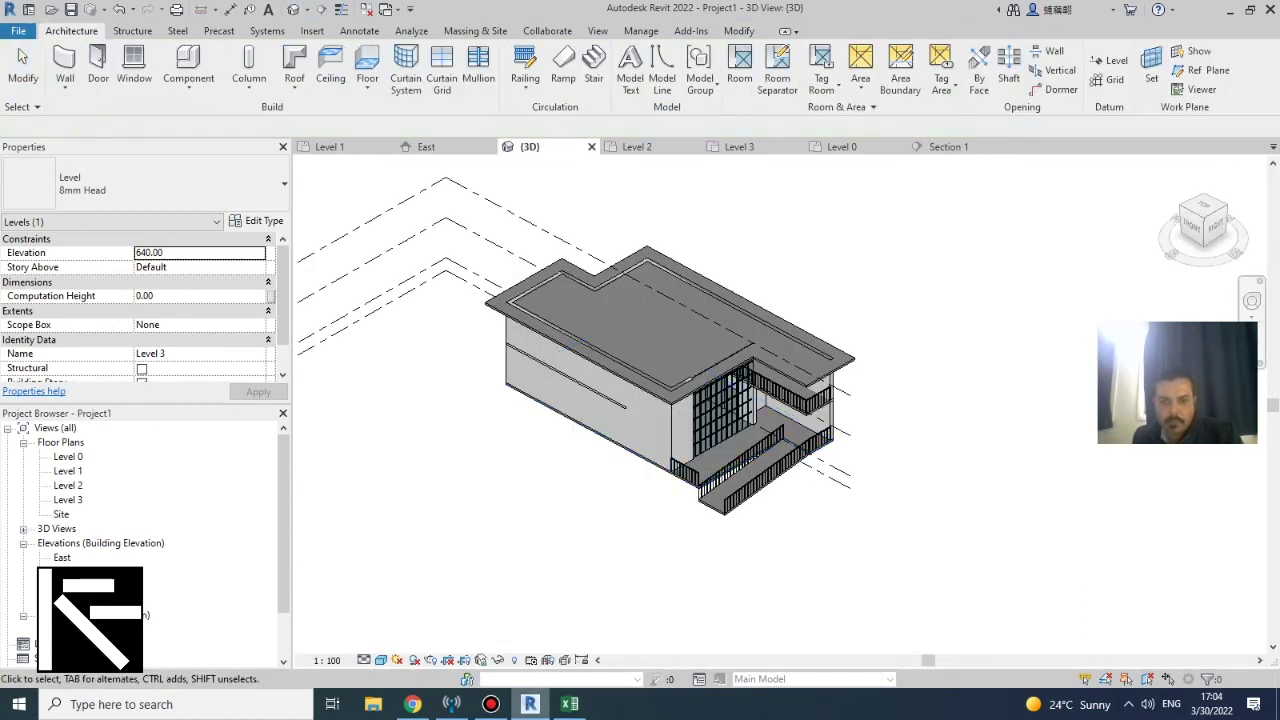
left_click(380, 660)
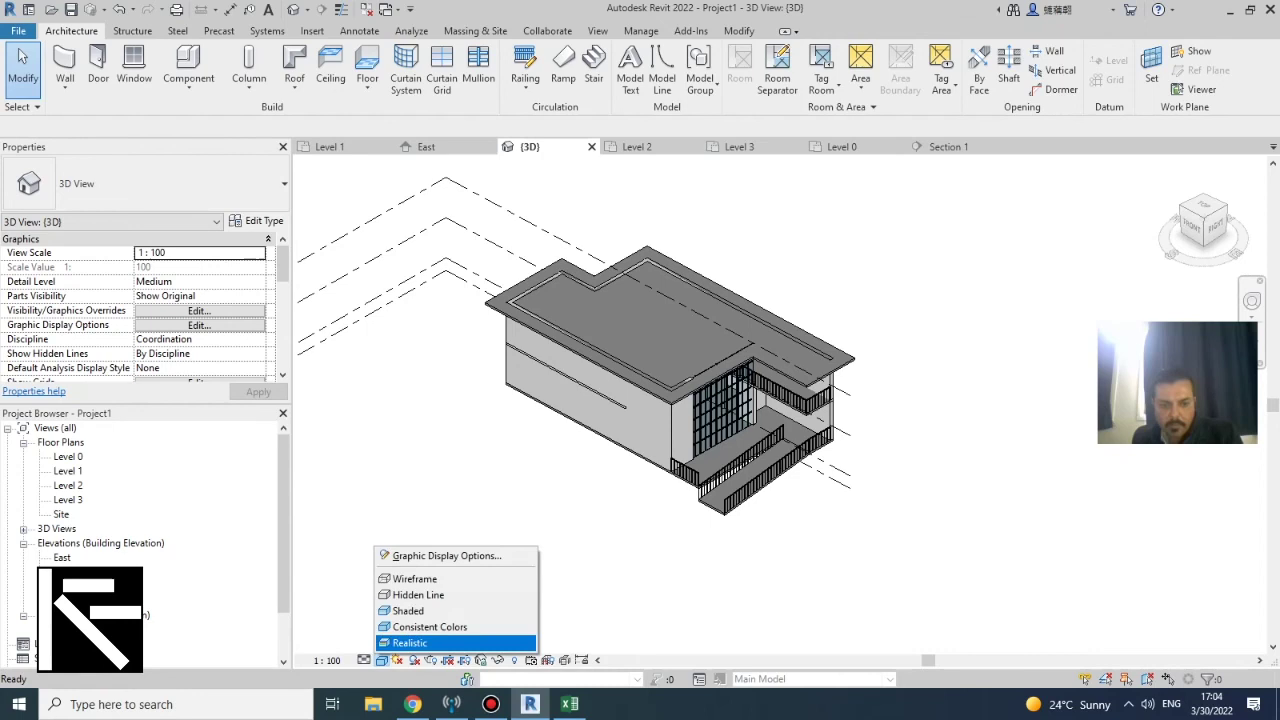
left_click(450, 640)
scroll(768, 488, "up", 2)
scroll(780, 530, "up", 1)
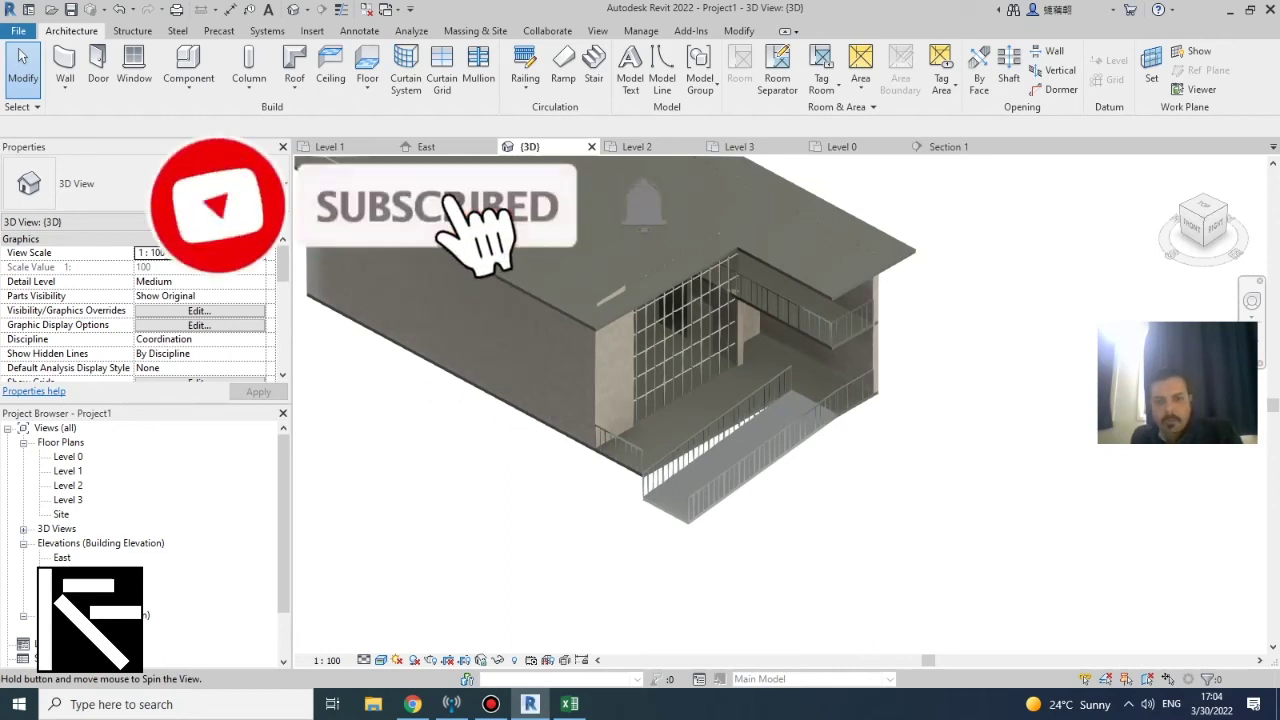
mouse_move(490, 704)
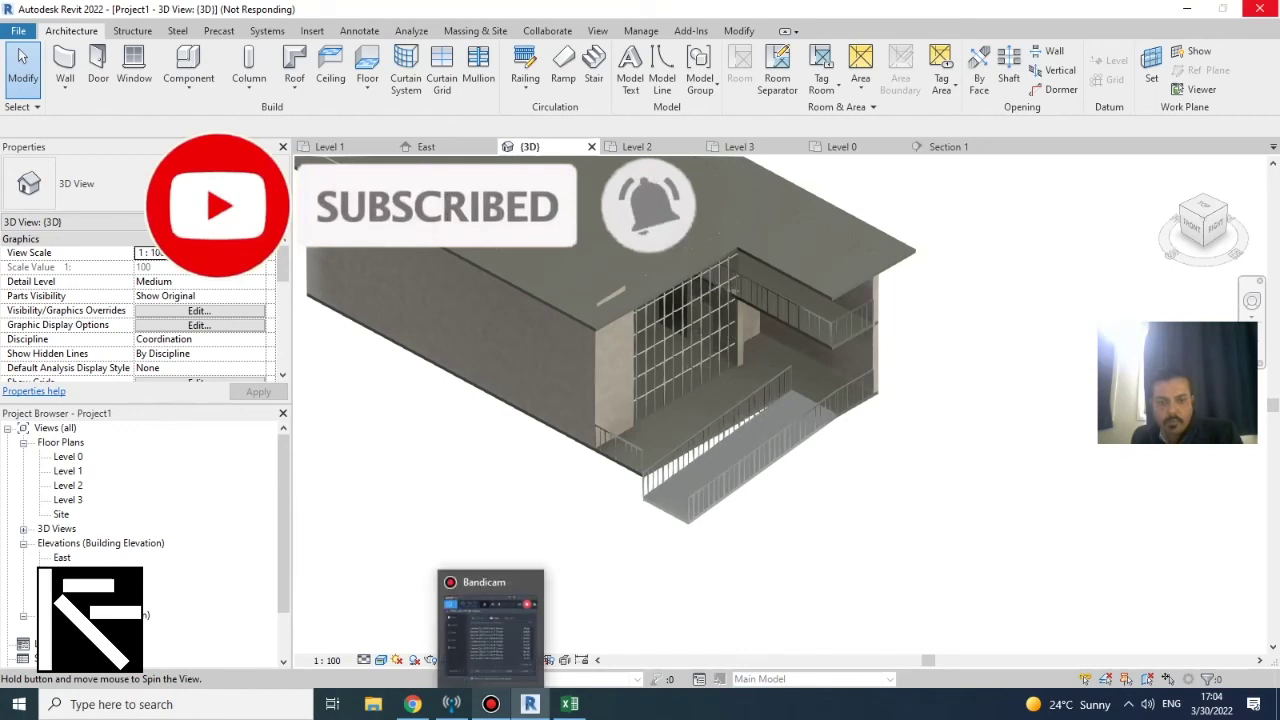